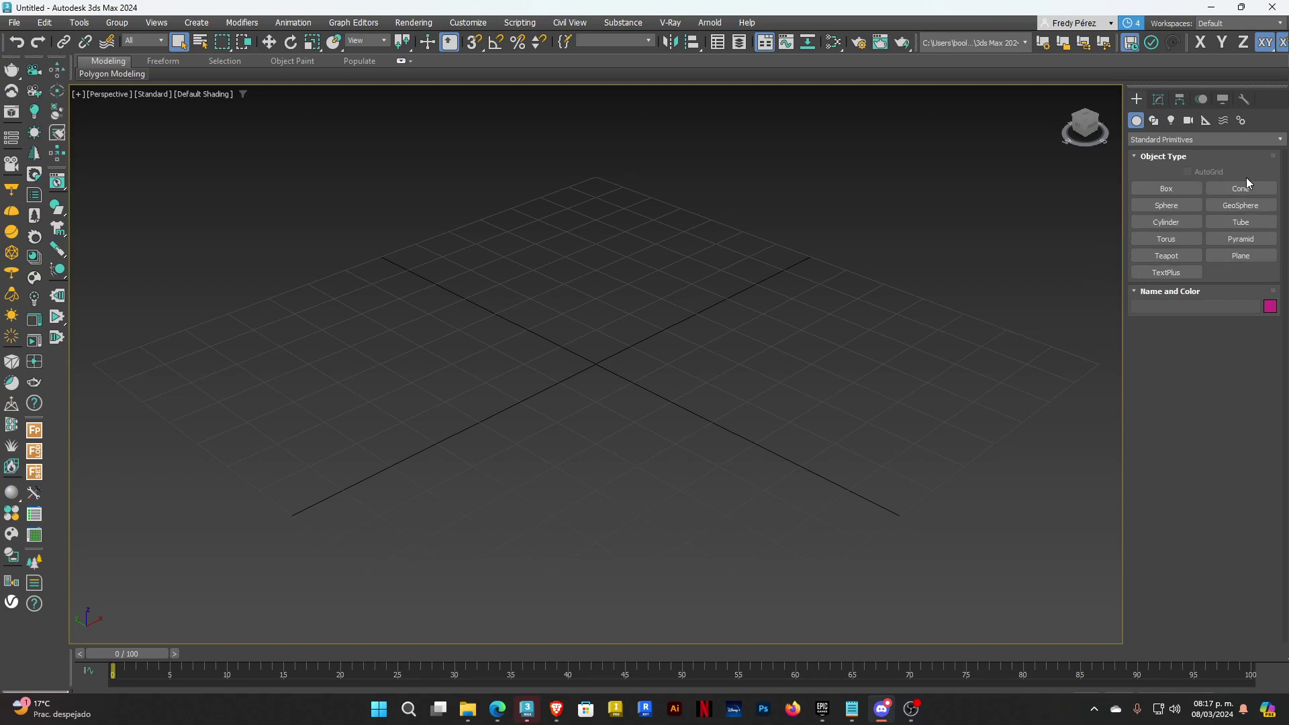
Examine the available geometry categories, the standard primitives and the spline object types for creating new objects.
click(1166, 138)
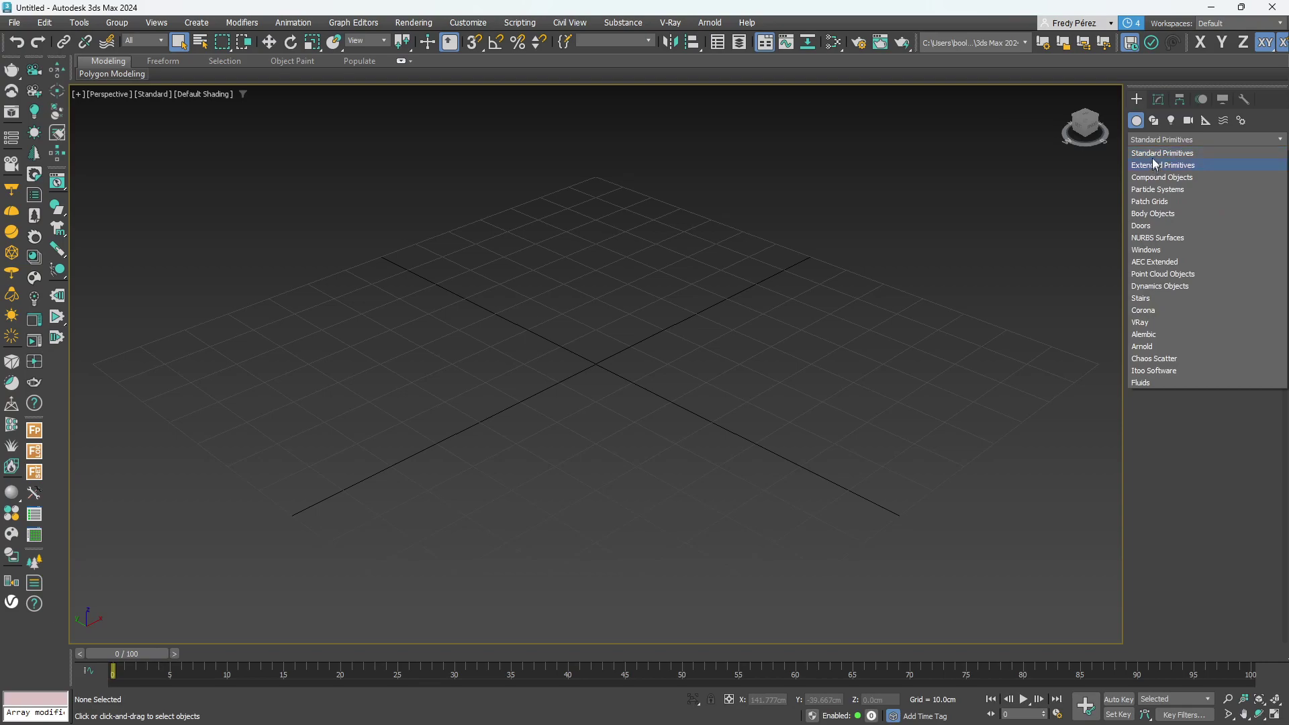
click(1155, 138)
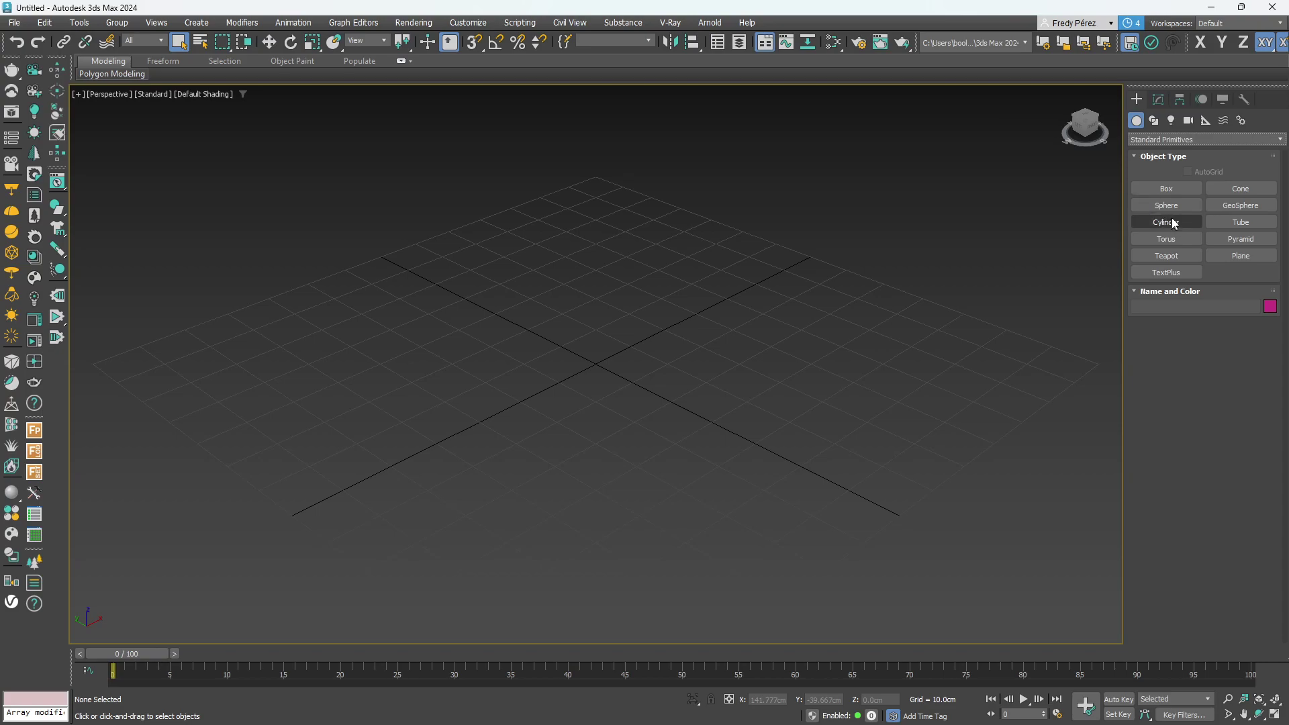
click(1159, 103)
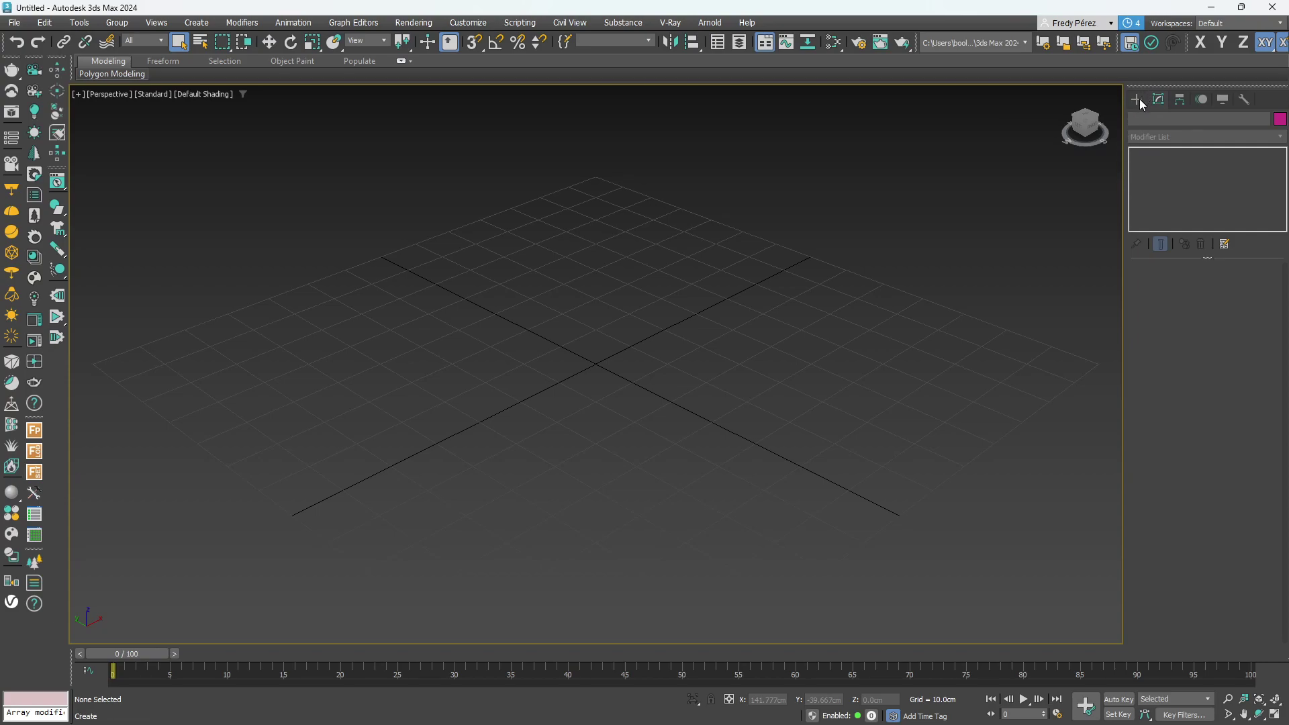
click(1139, 99)
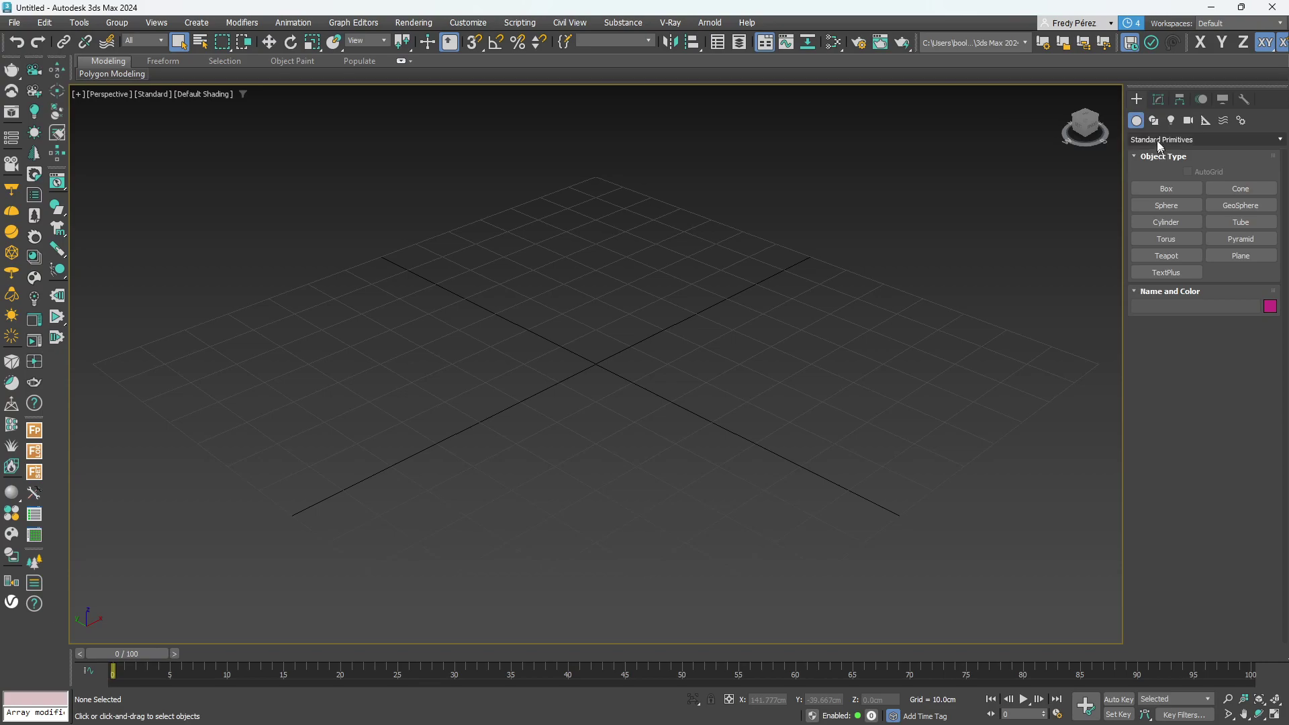
click(1155, 123)
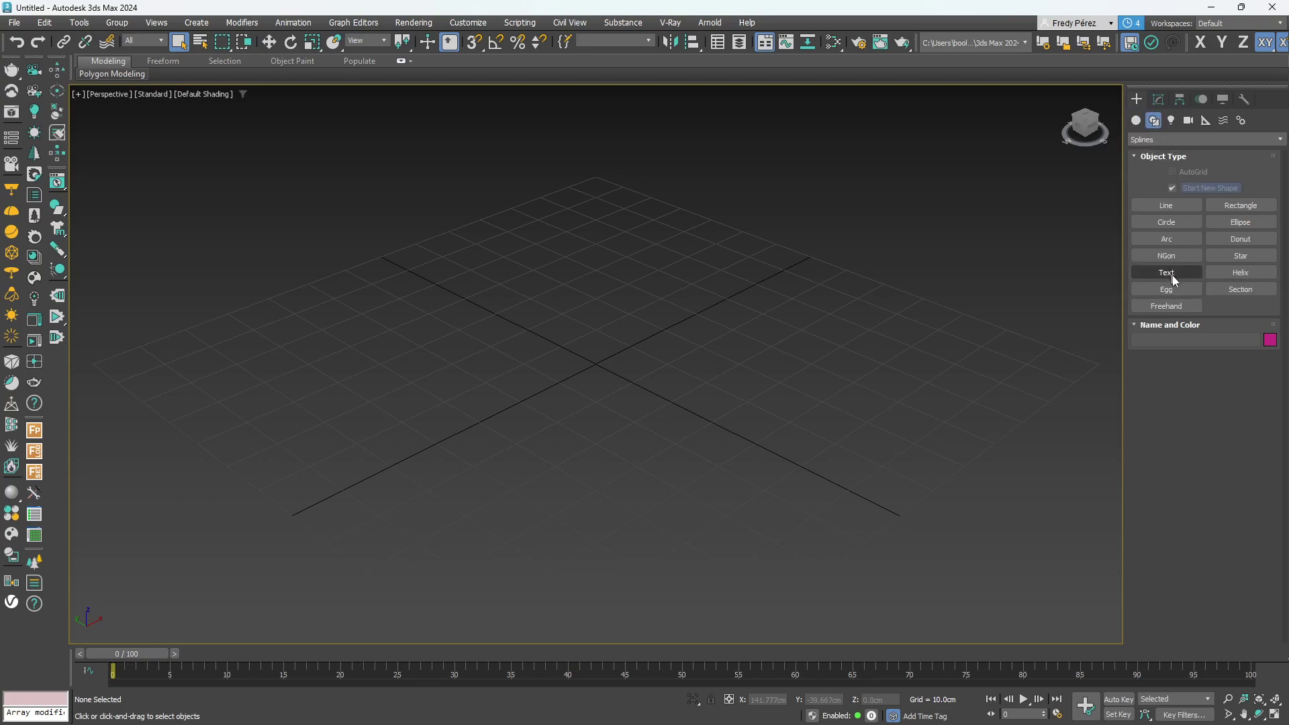
click(1186, 290)
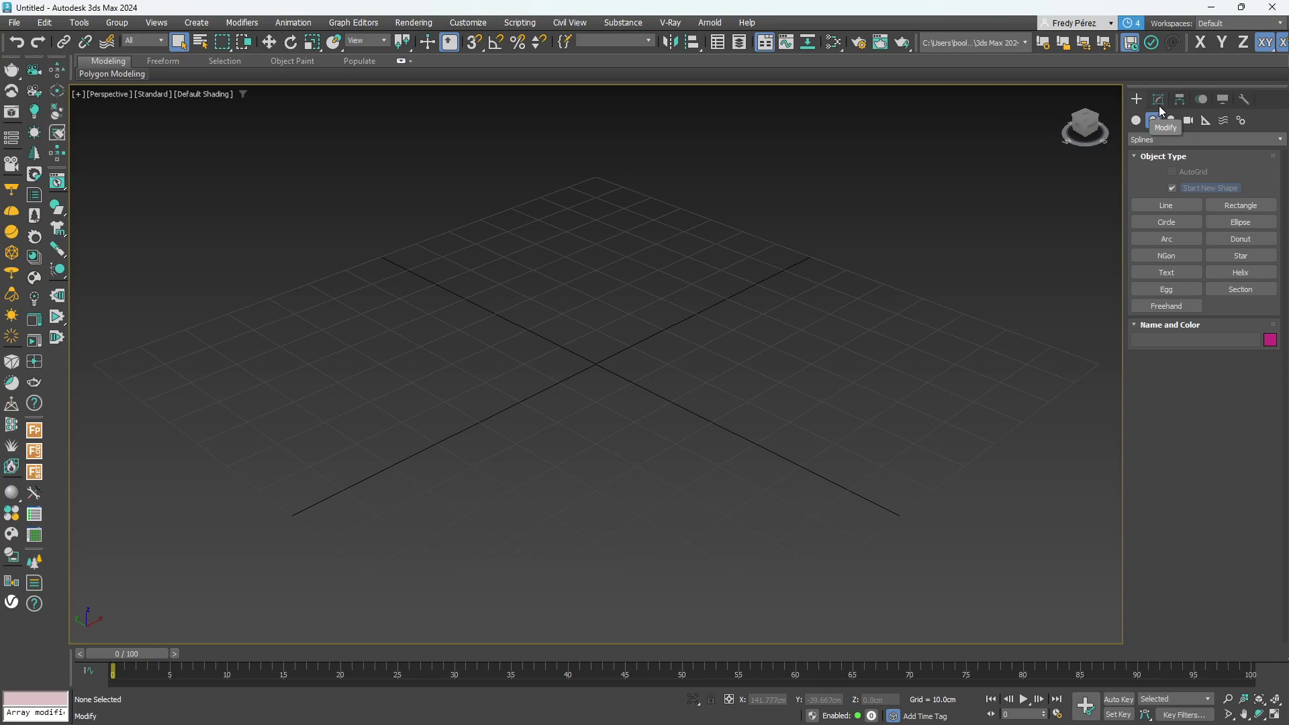
click(1136, 121)
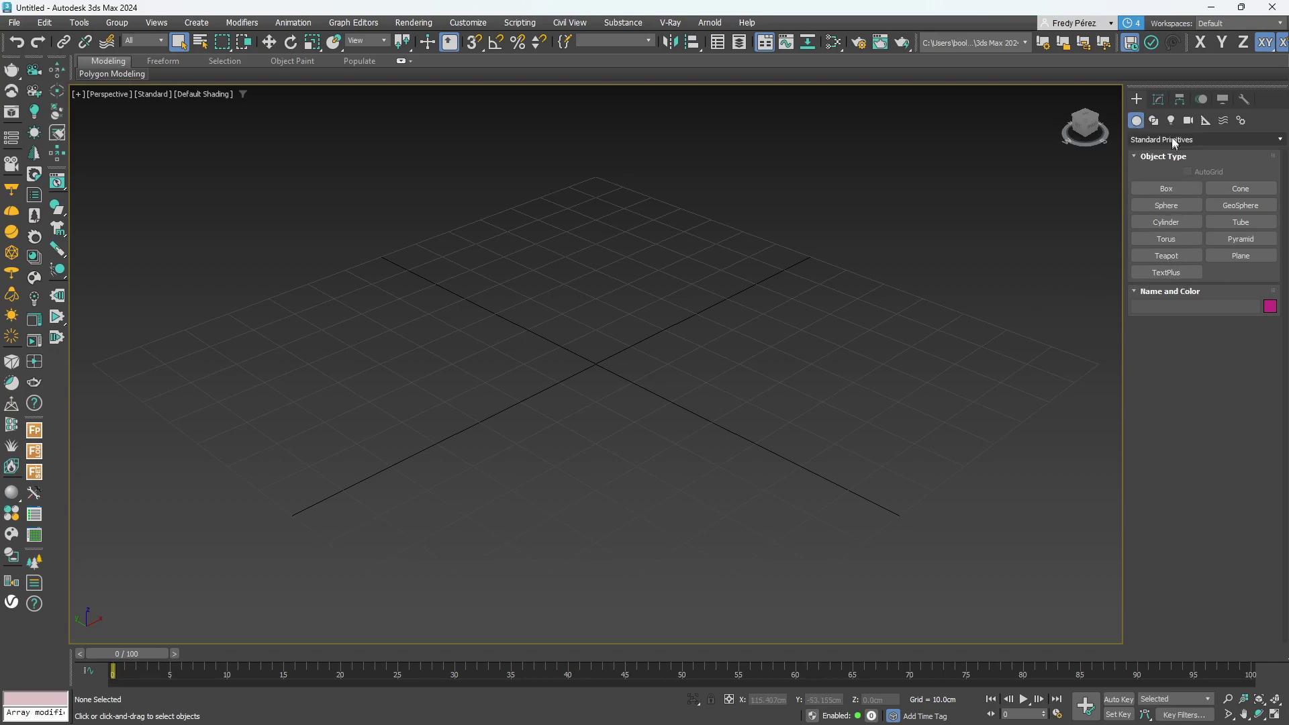
click(1147, 142)
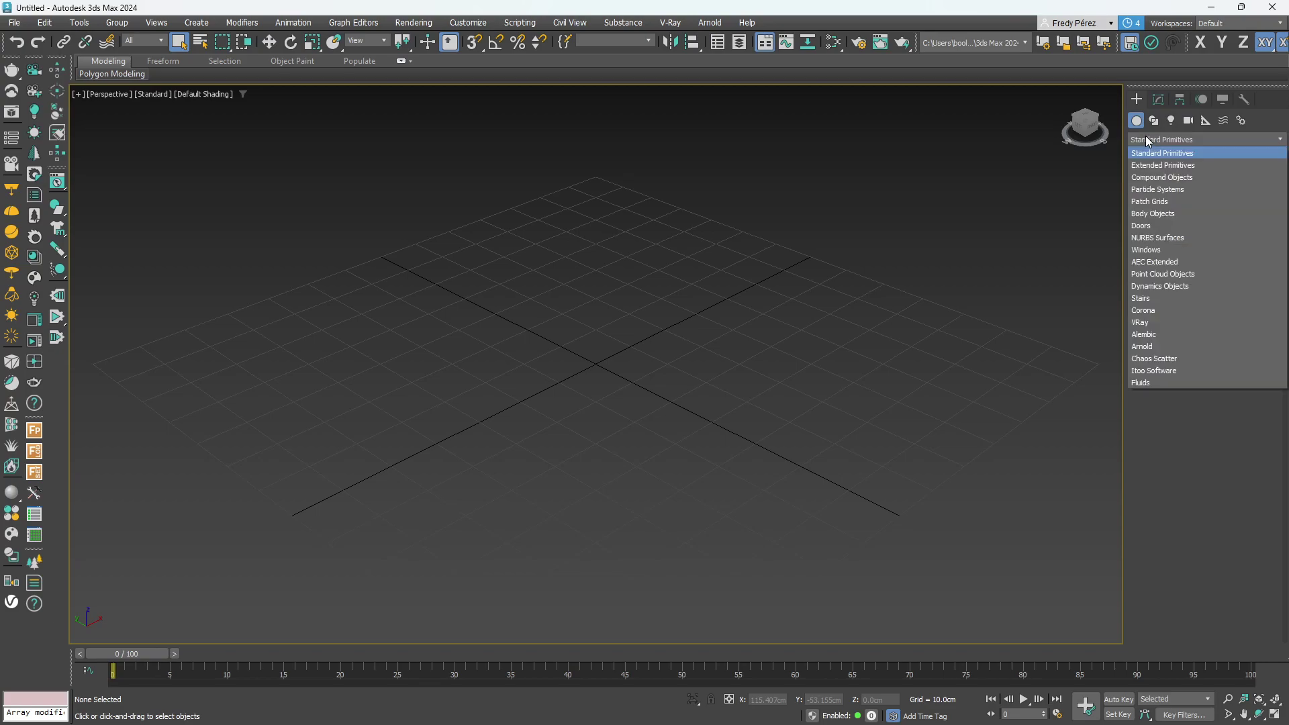
click(1073, 51)
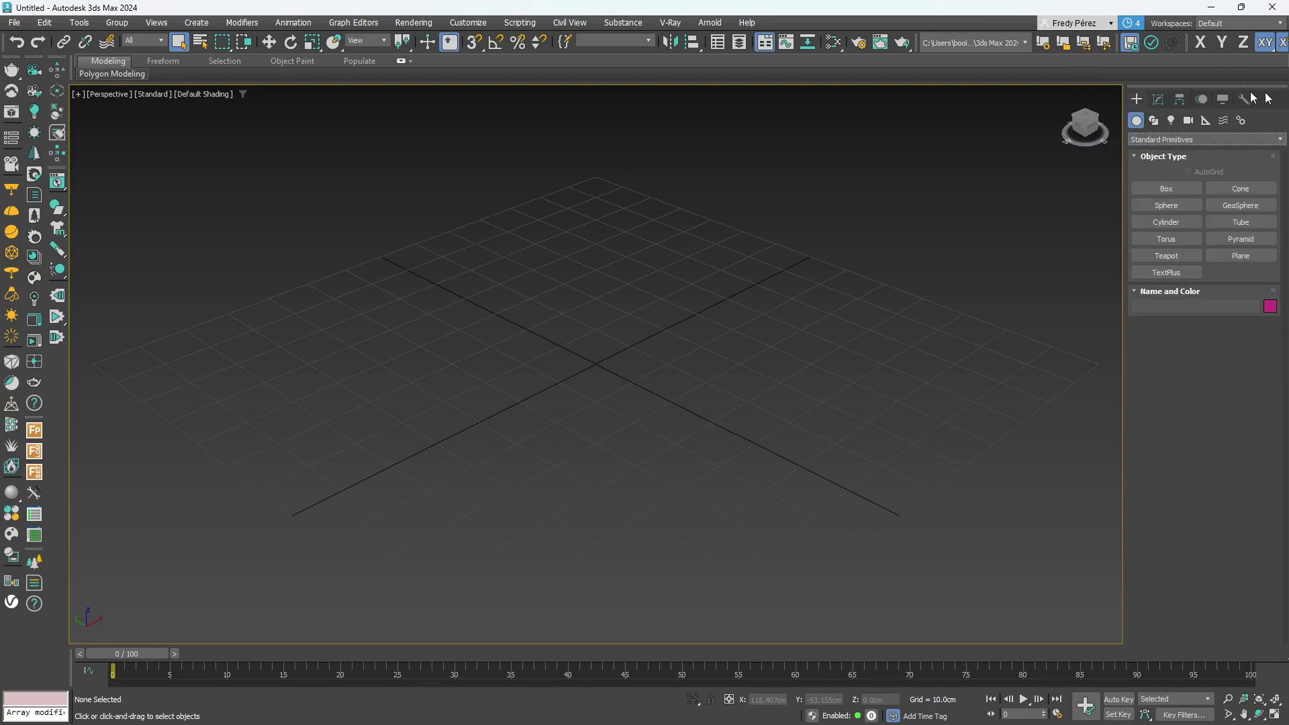
Set the geometry creation category to Compound Objects and magnify the screen to look at its object types.
click(1138, 100)
click(1158, 139)
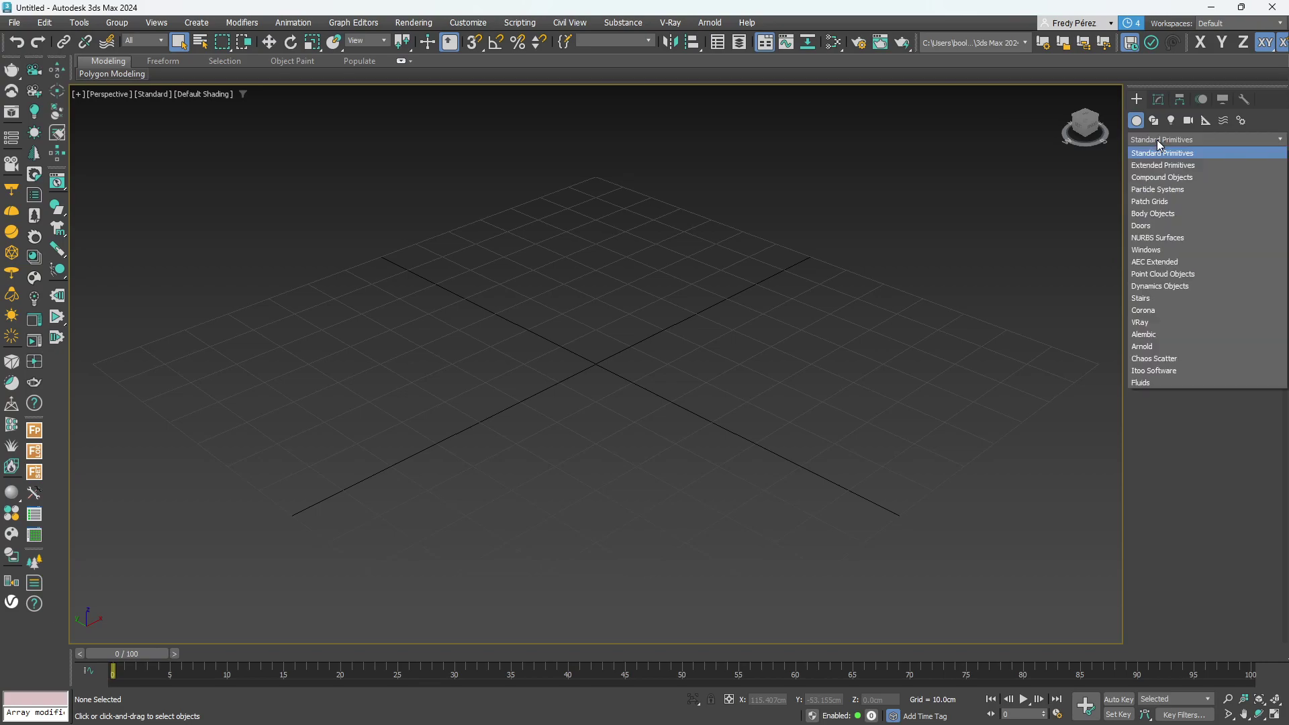
click(1156, 179)
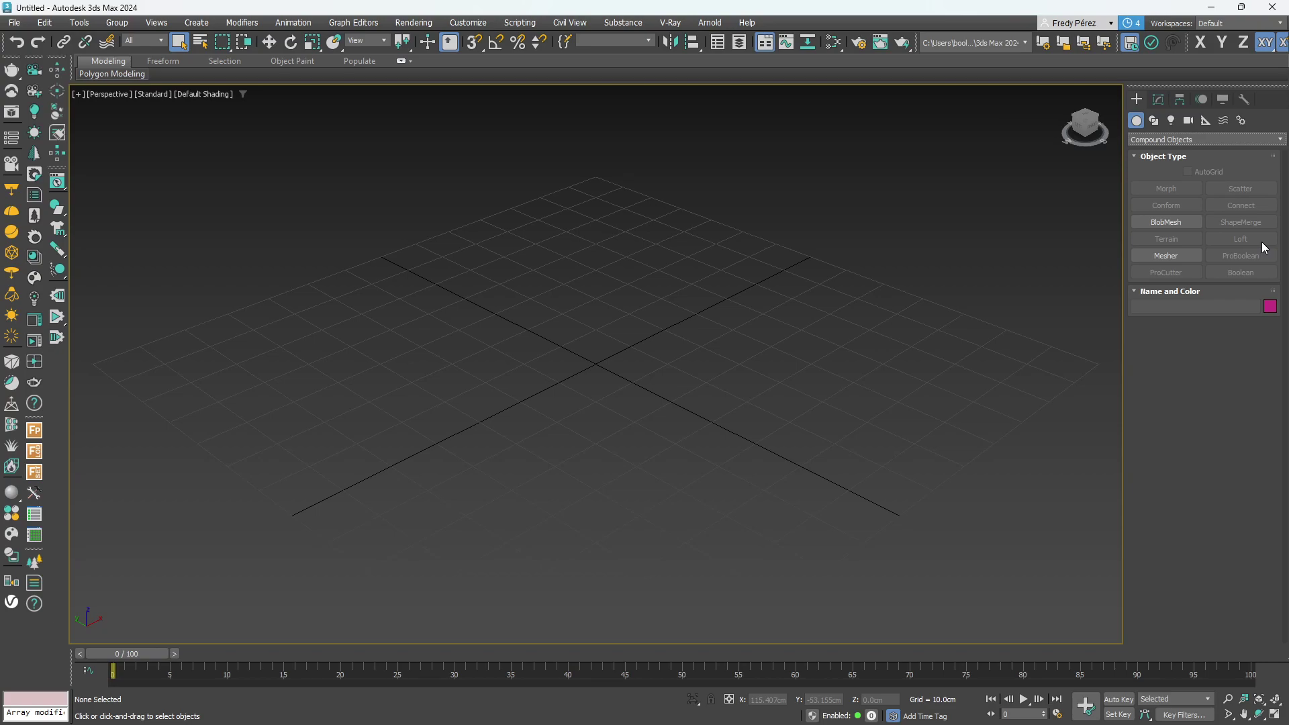
key(super+plus)
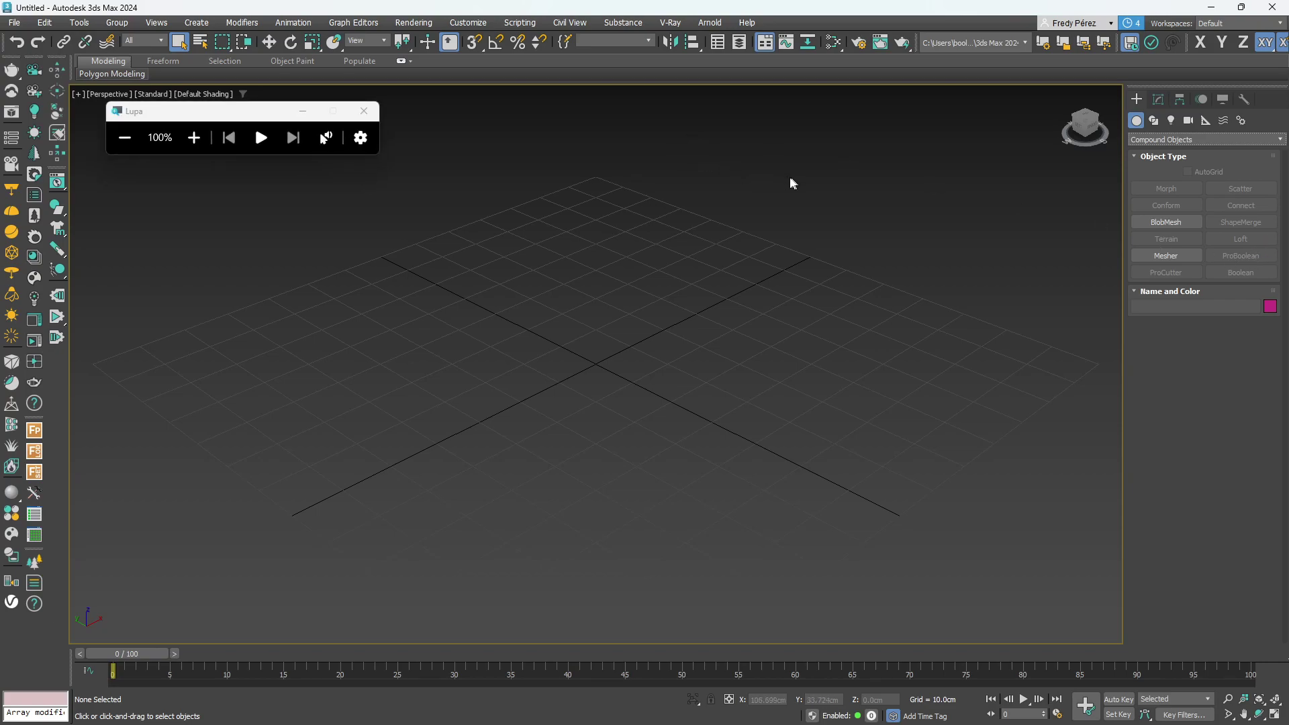
click(312, 115)
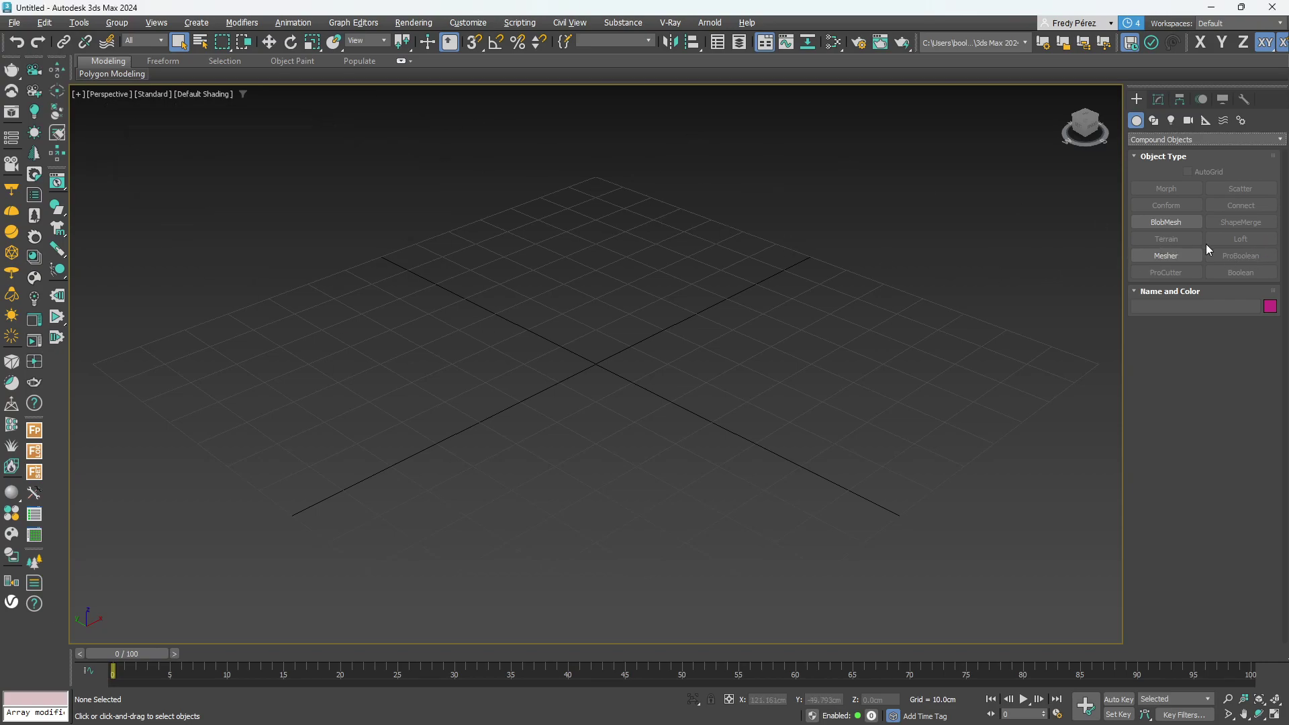
key(super+plus)
Switch object creation to shapes so the Splines object types are available.
click(1157, 100)
click(1135, 101)
click(1157, 120)
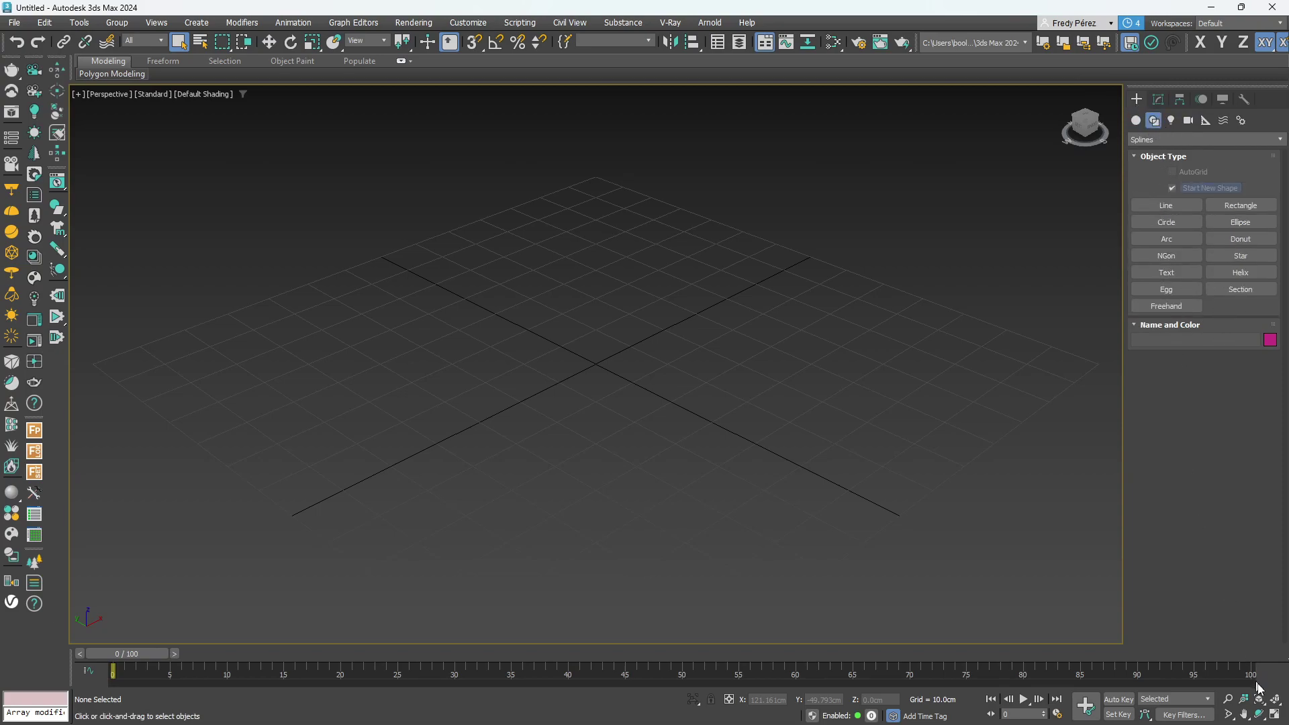
Switch to the four-viewport layout and hide the grid in the Top, Front and Left views.
key(alt+w)
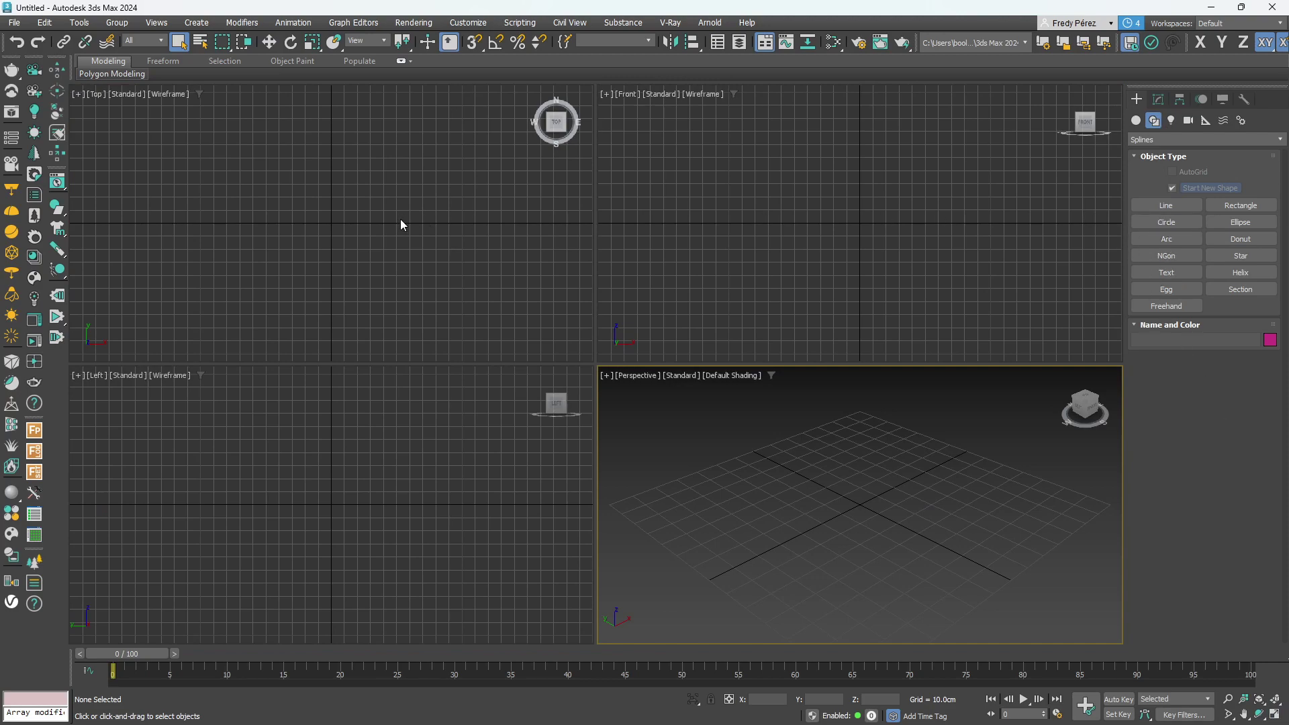
click(378, 228)
key(g)
click(417, 415)
key(g)
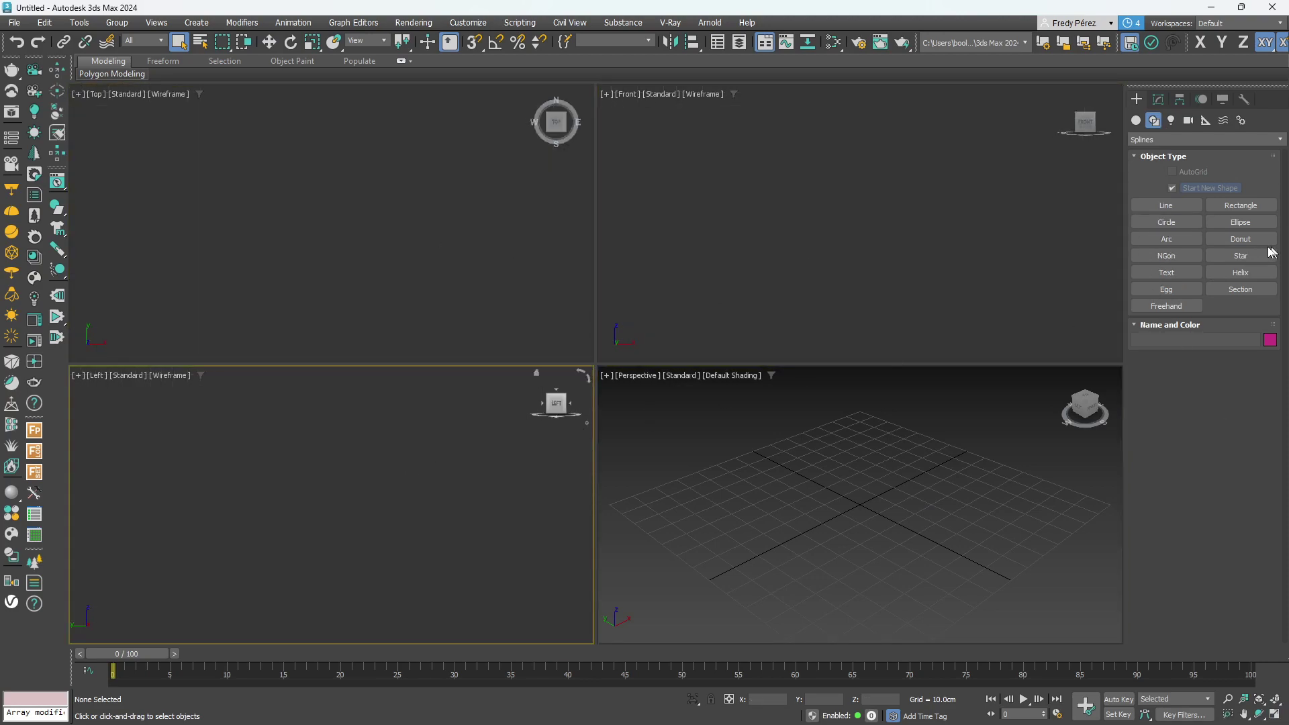
Draw a rectangle in the Top view and set its length and width to 30 cm each.
click(1241, 205)
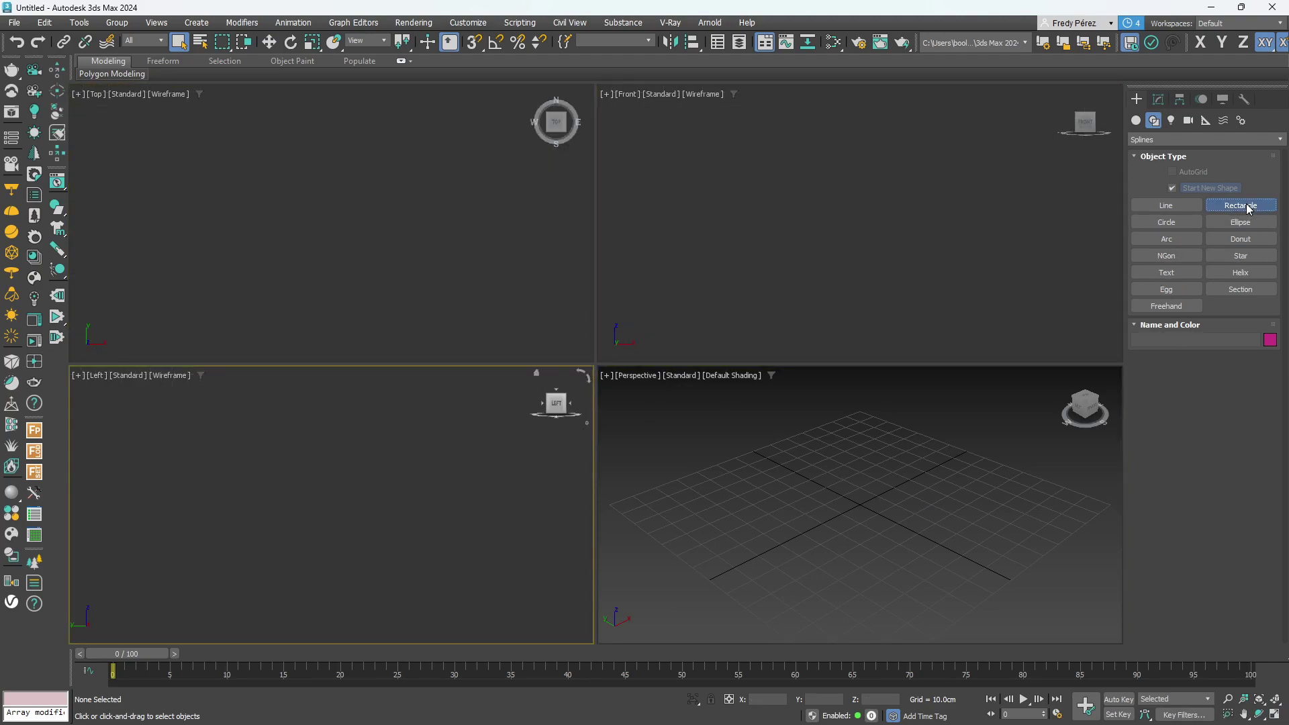
click(245, 175)
drag(245, 174, 331, 261)
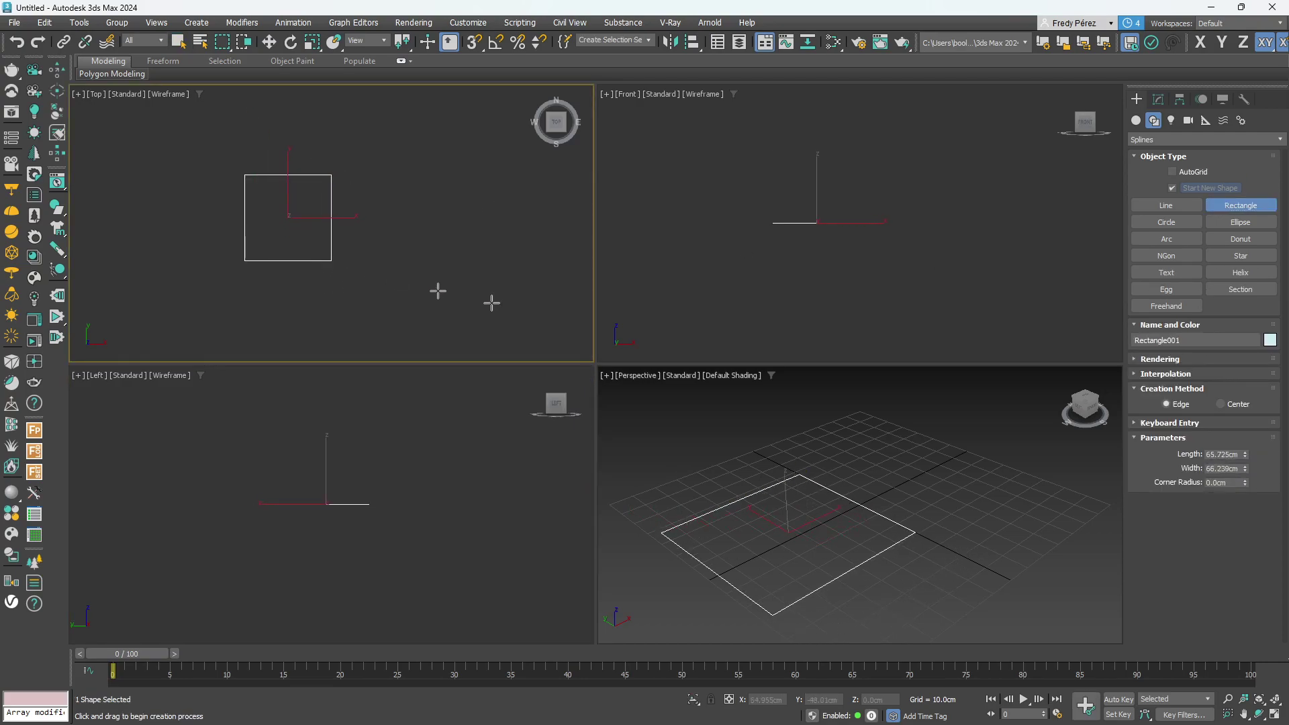
double_click(1221, 455)
text(30)
key(Tab)
text(30)
key(Tab)
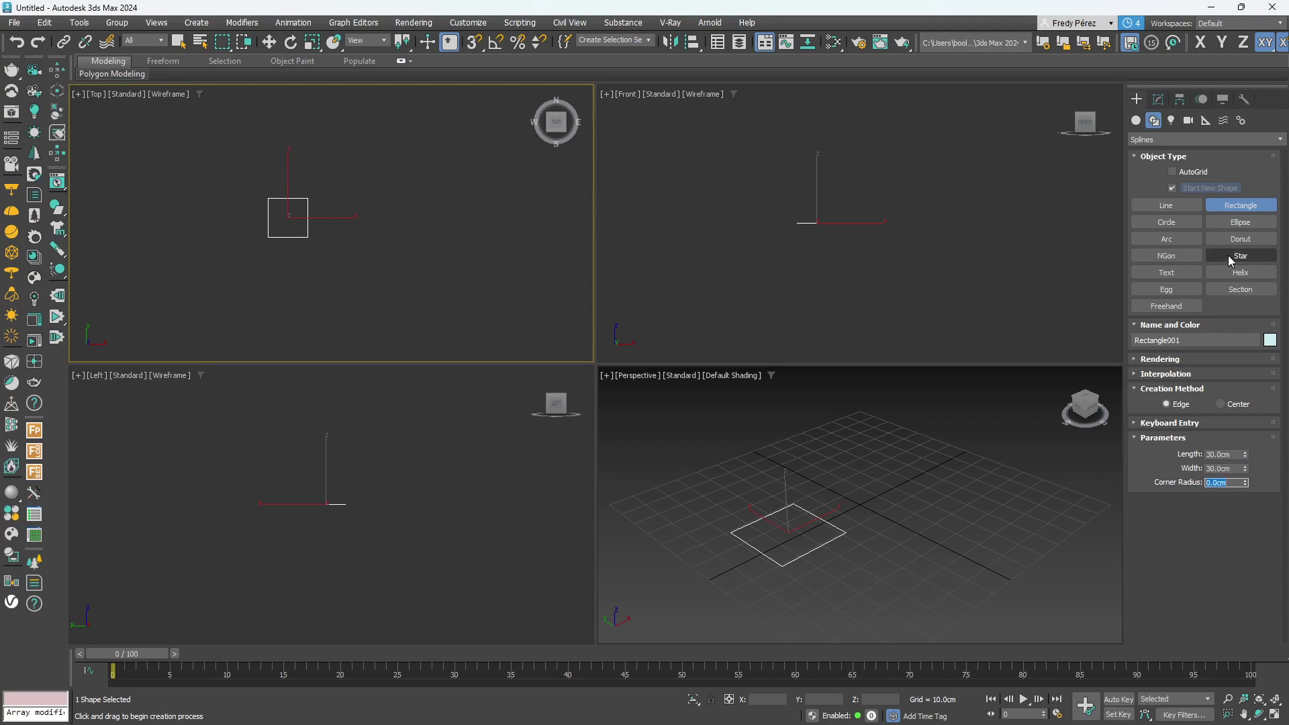
Draw a circle beside the square in the Top view and set its radius to 6 cm.
click(1166, 227)
drag(367, 222, 374, 214)
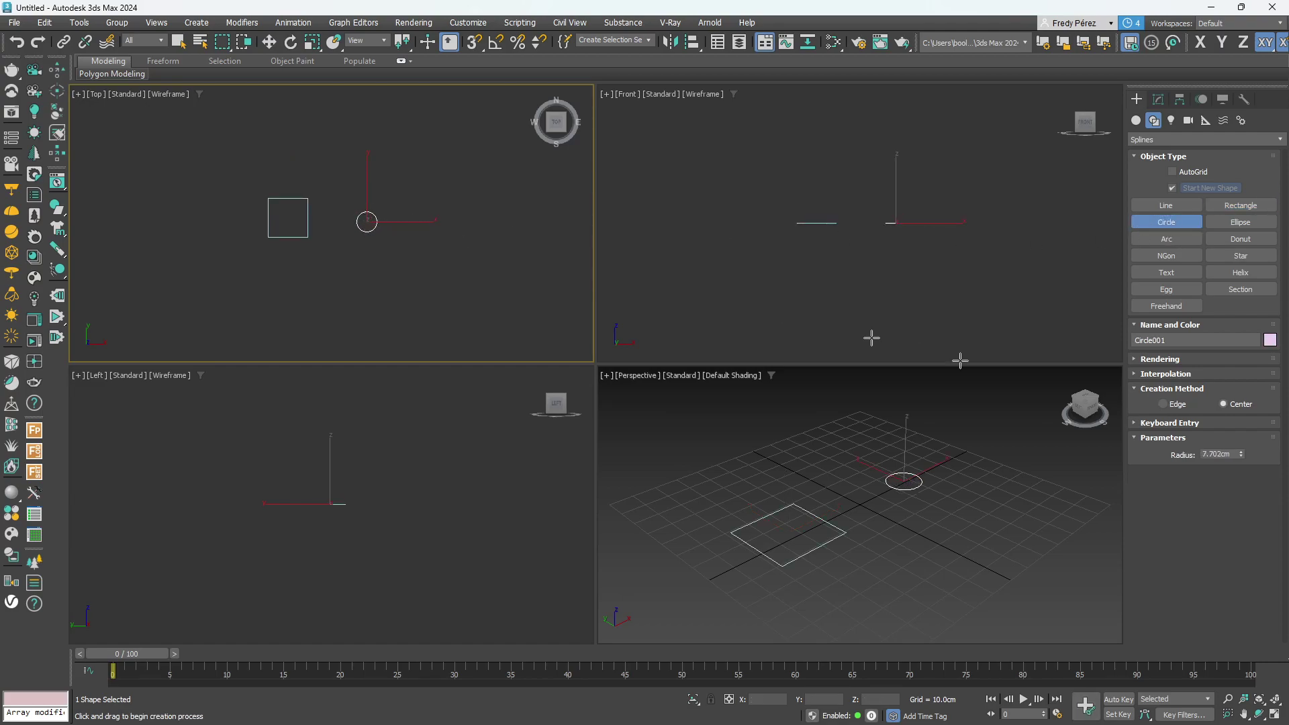
double_click(1233, 453)
text(6)
key(Return)
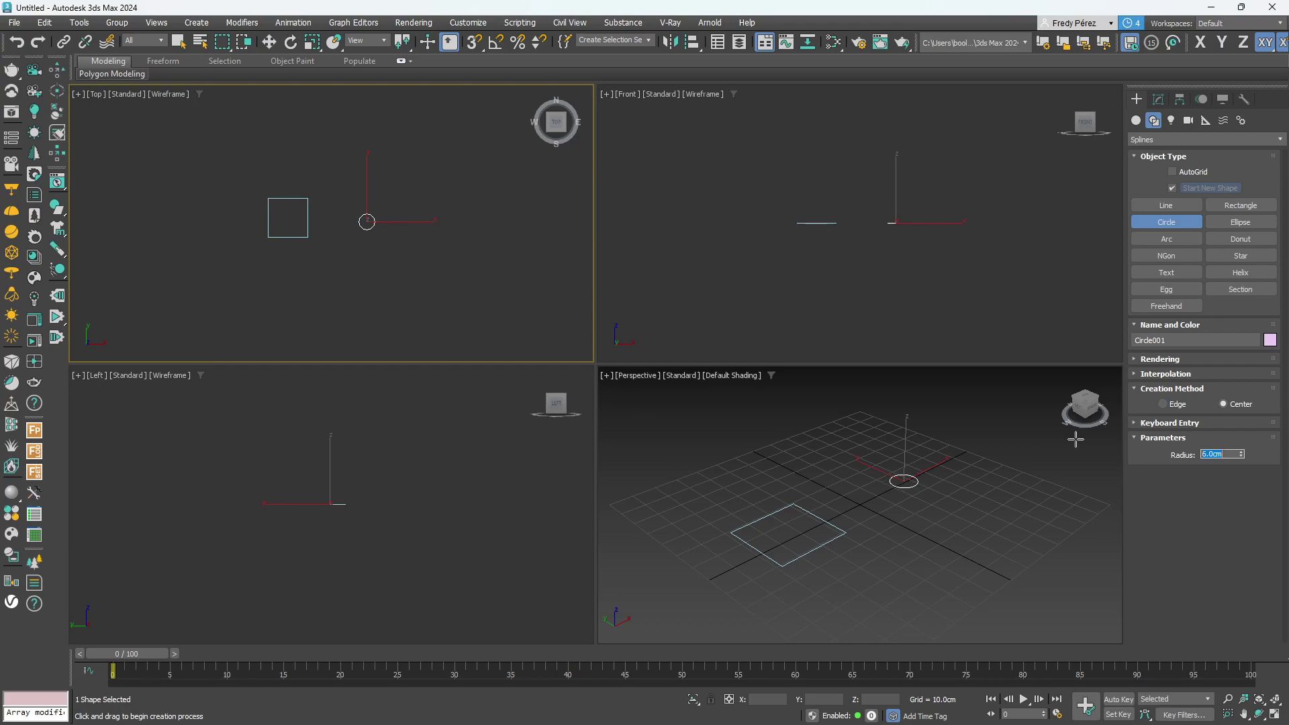
Hide the grid in the Perspective view.
middle_drag(878, 286, 872, 308)
scroll(856, 503, up, 3)
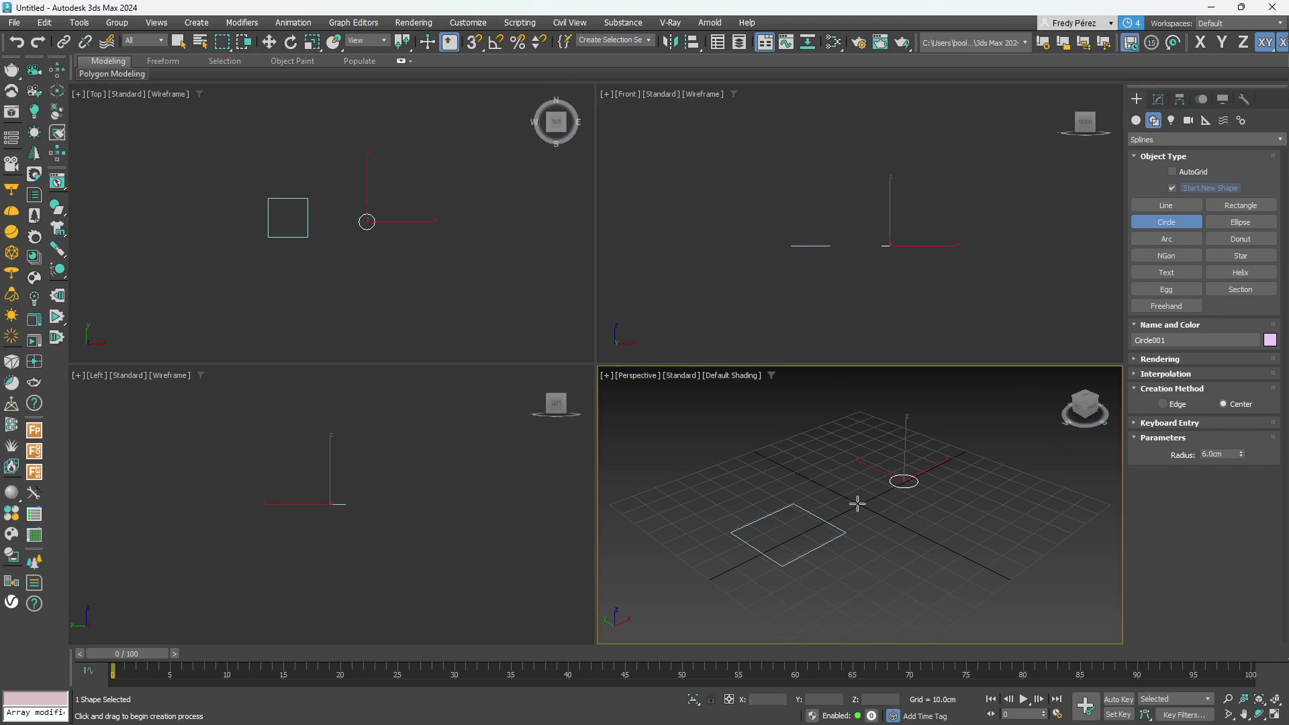
key(g)
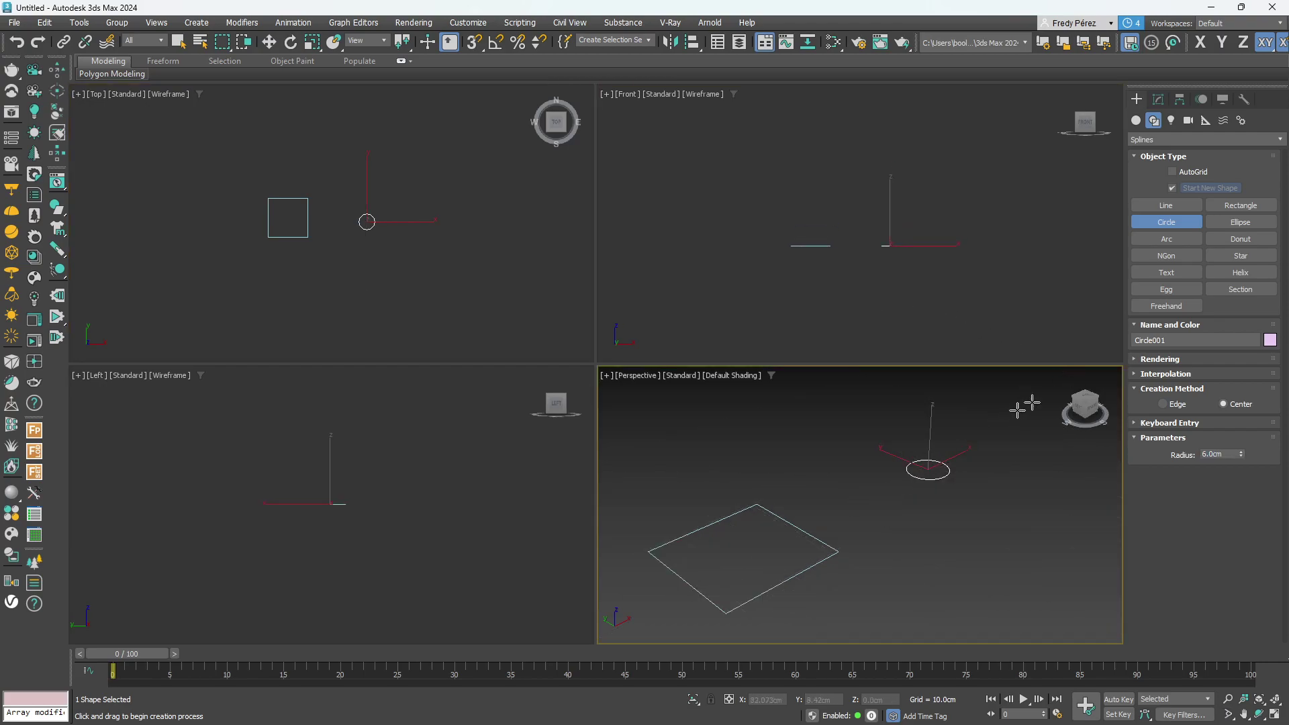
Draw a straight vertical line about 56 cm tall in the Front view, between the square and the circle.
click(1167, 205)
middle_drag(859, 241, 819, 278)
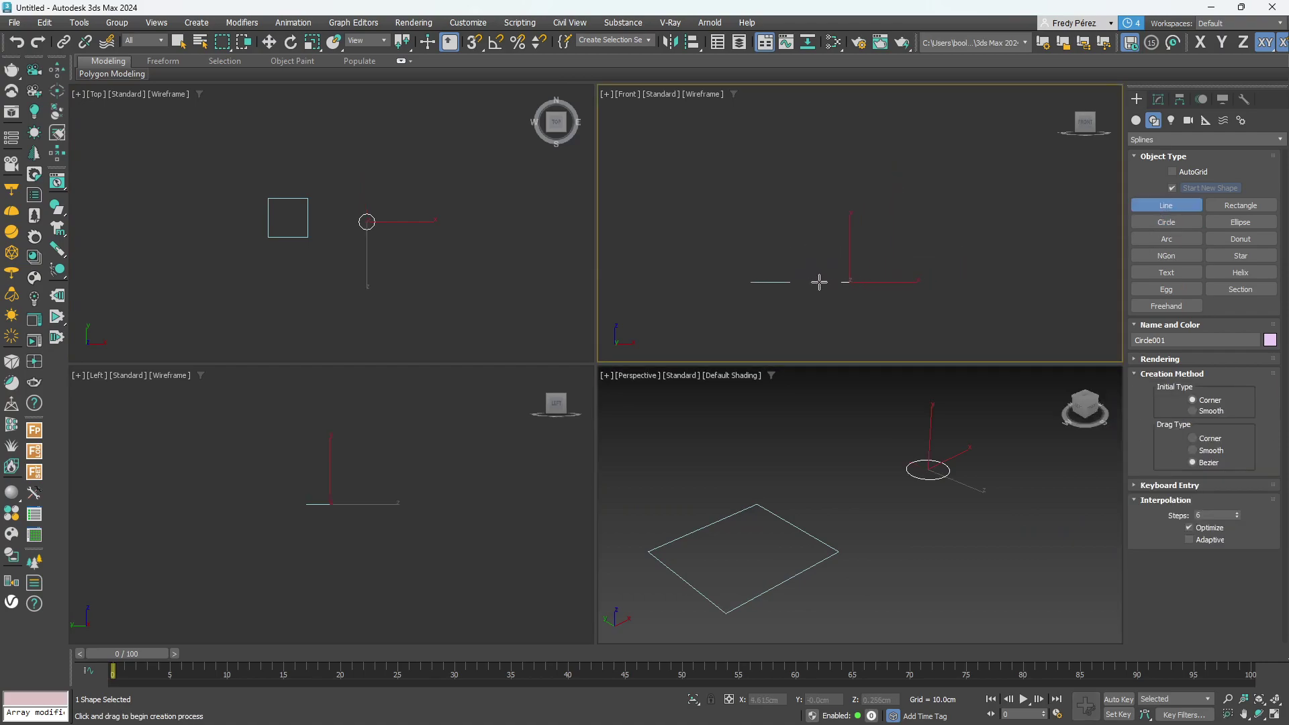
click(818, 281)
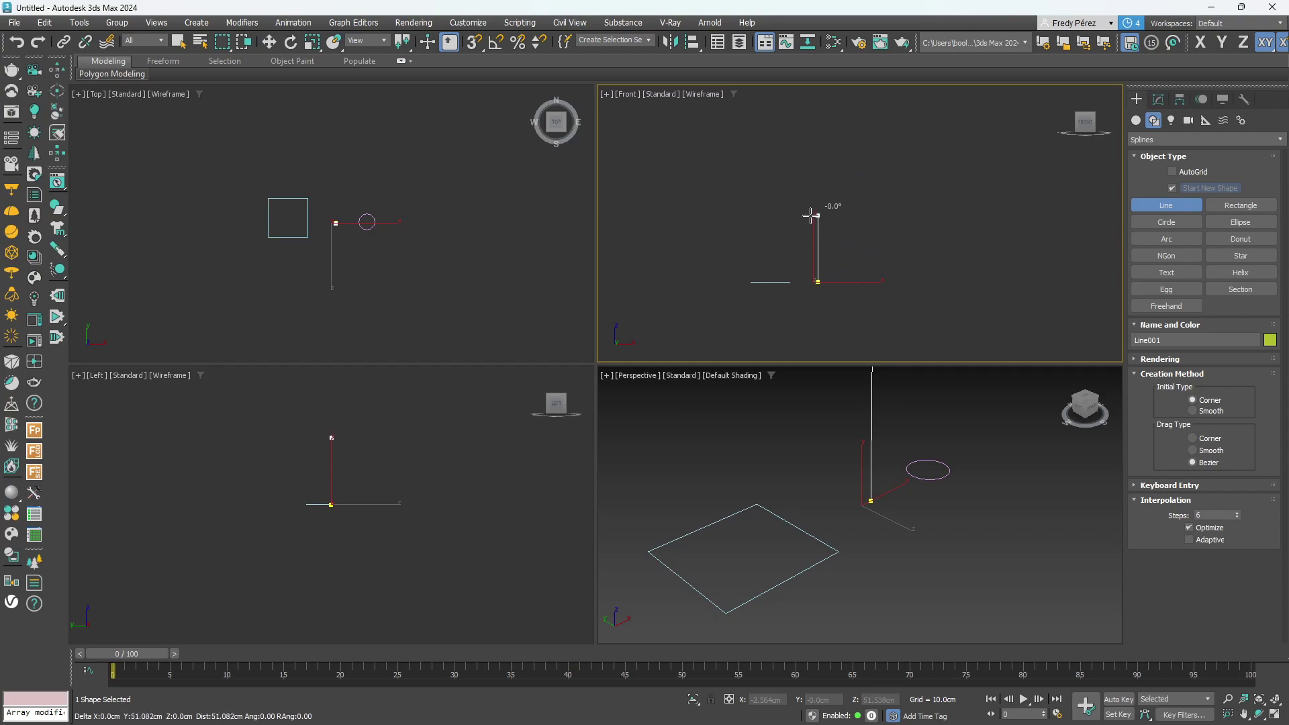
click(817, 208)
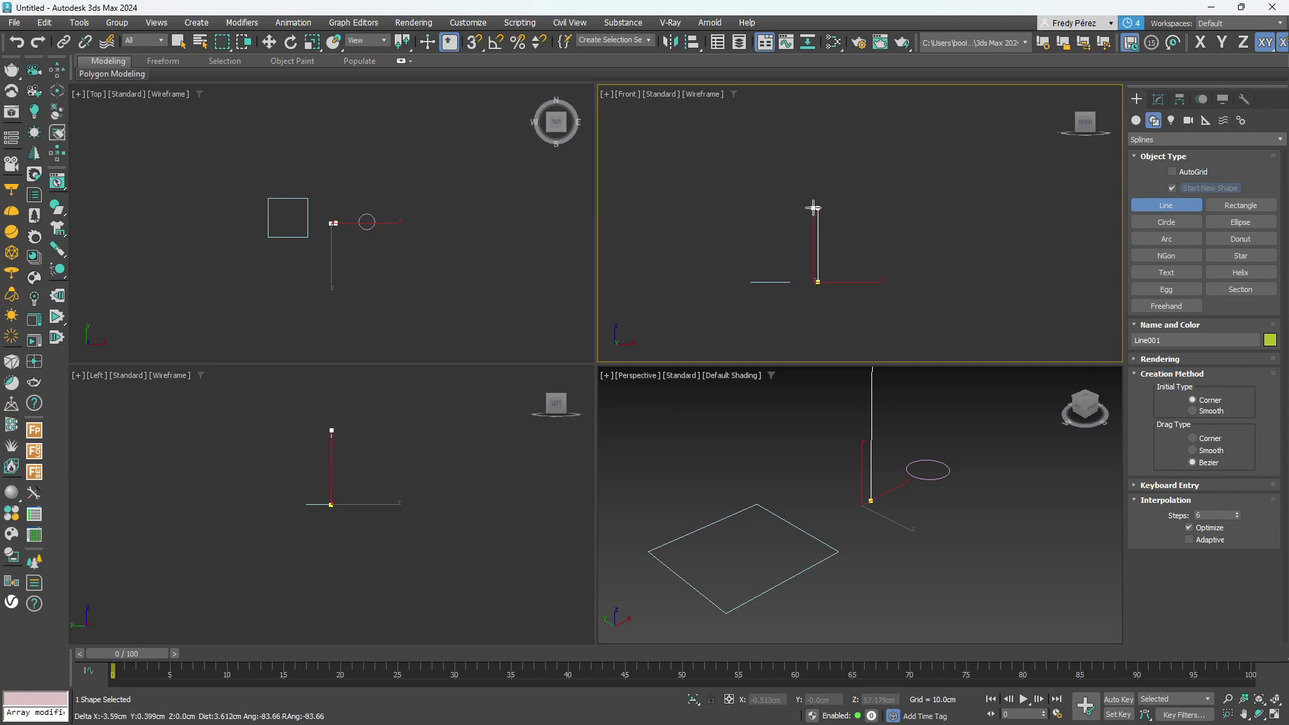
right_click(880, 201)
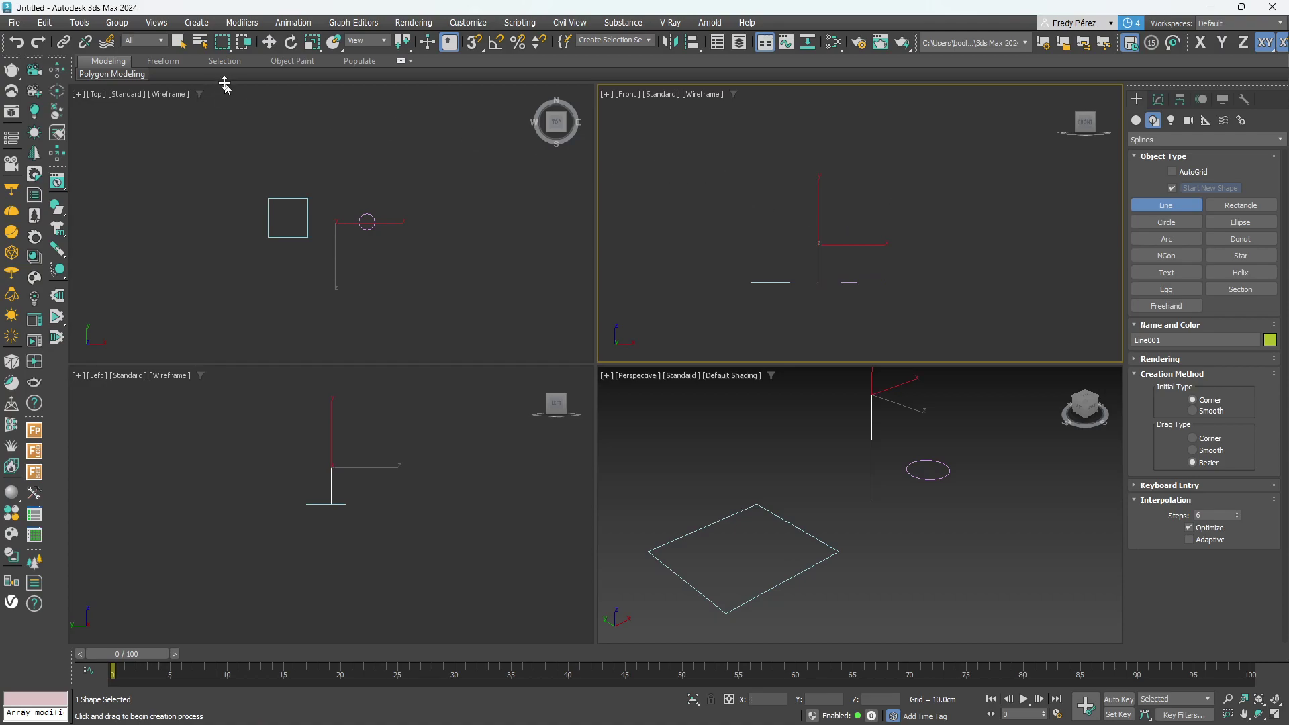
Select the vertical line with the Move tool and maximize the Perspective view.
click(268, 44)
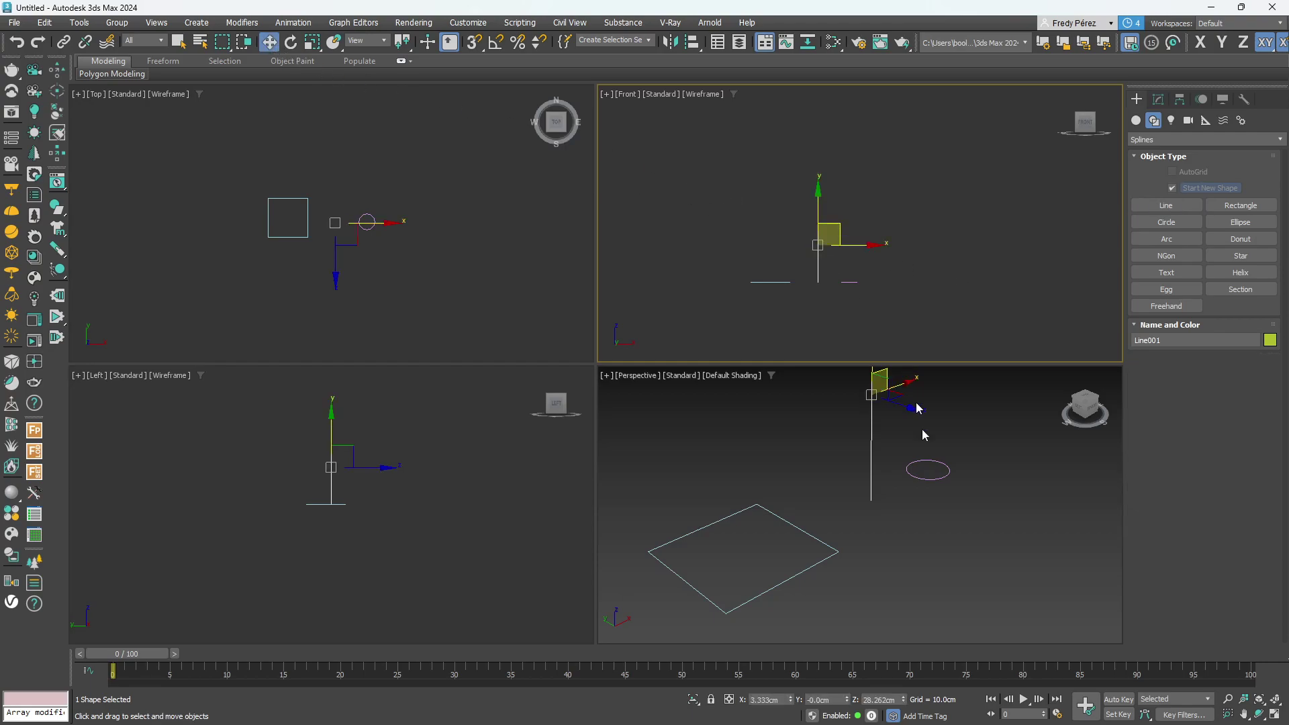
scroll(934, 436, up, 2)
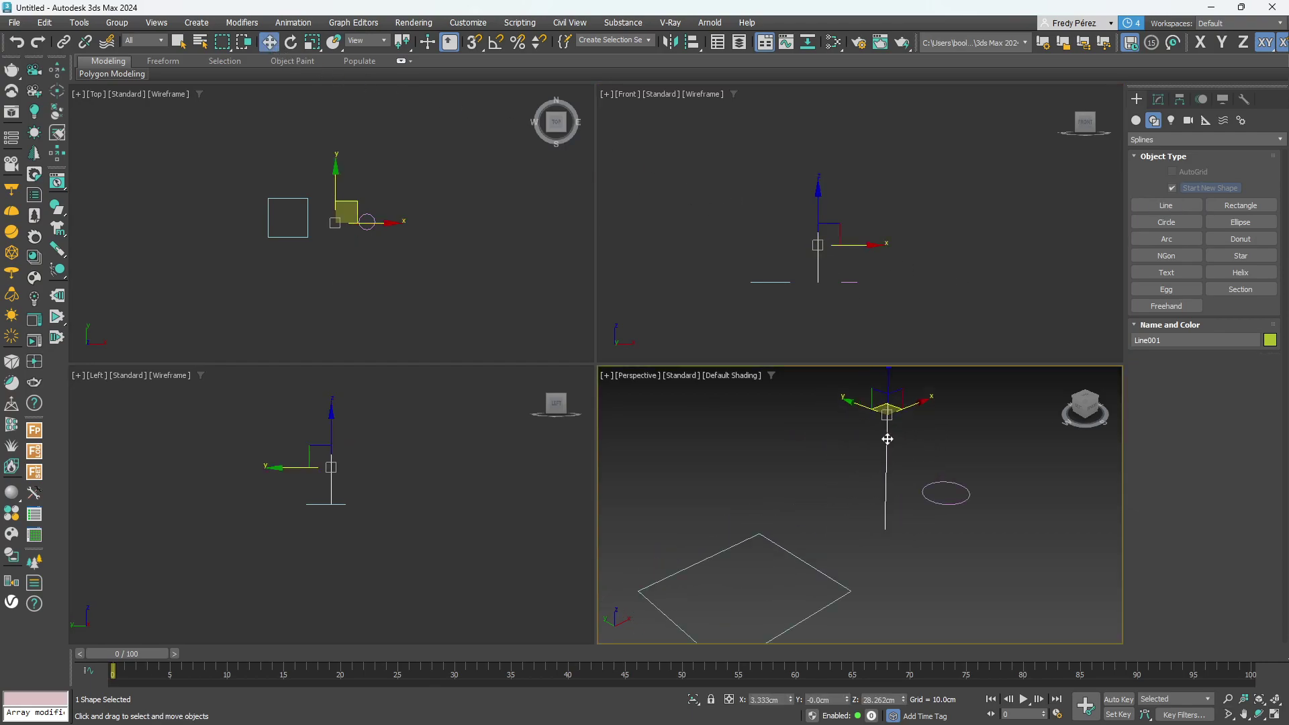
scroll(920, 483, down, 2)
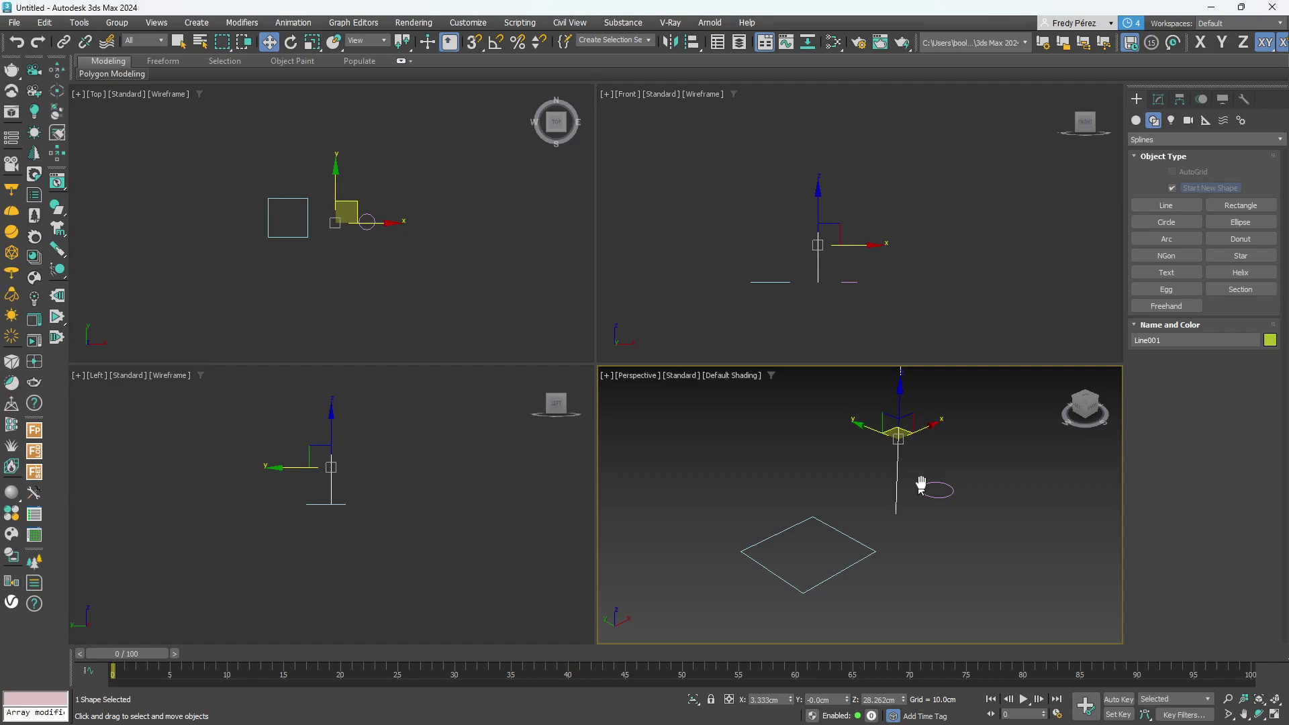
click(921, 522)
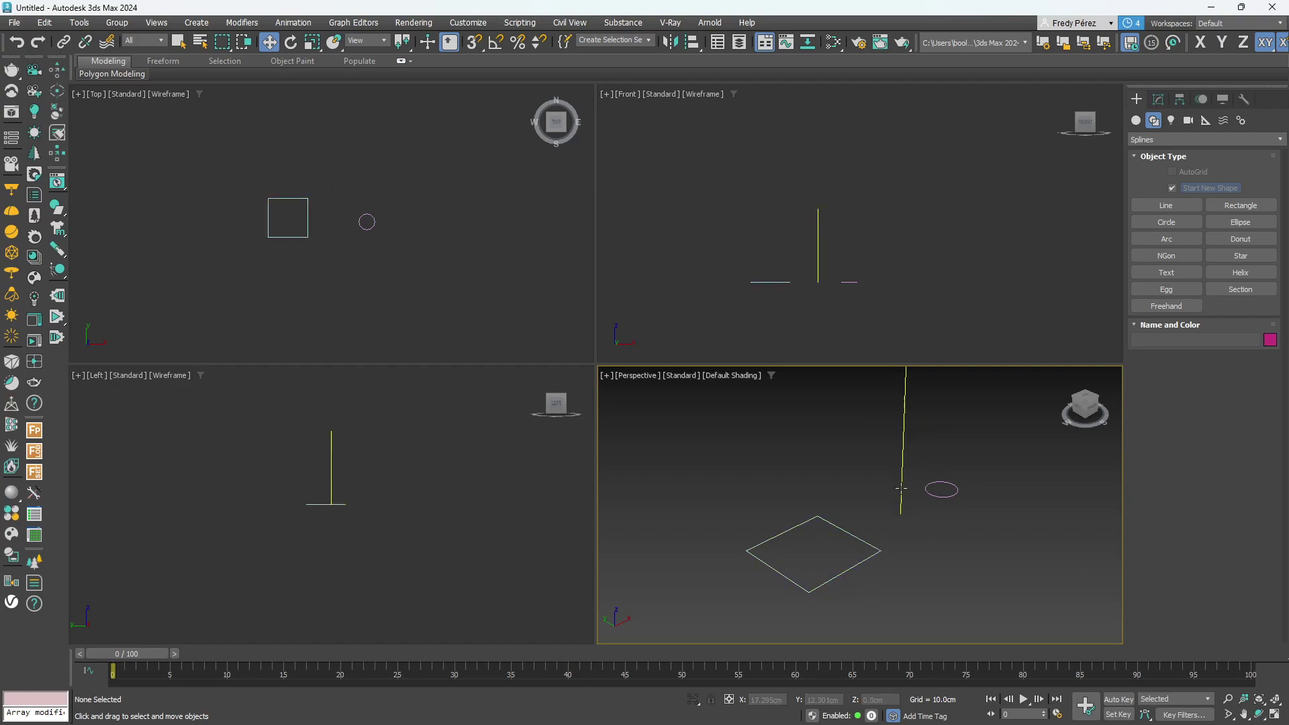
click(900, 491)
scroll(897, 491, down, 2)
scroll(912, 490, up, 2)
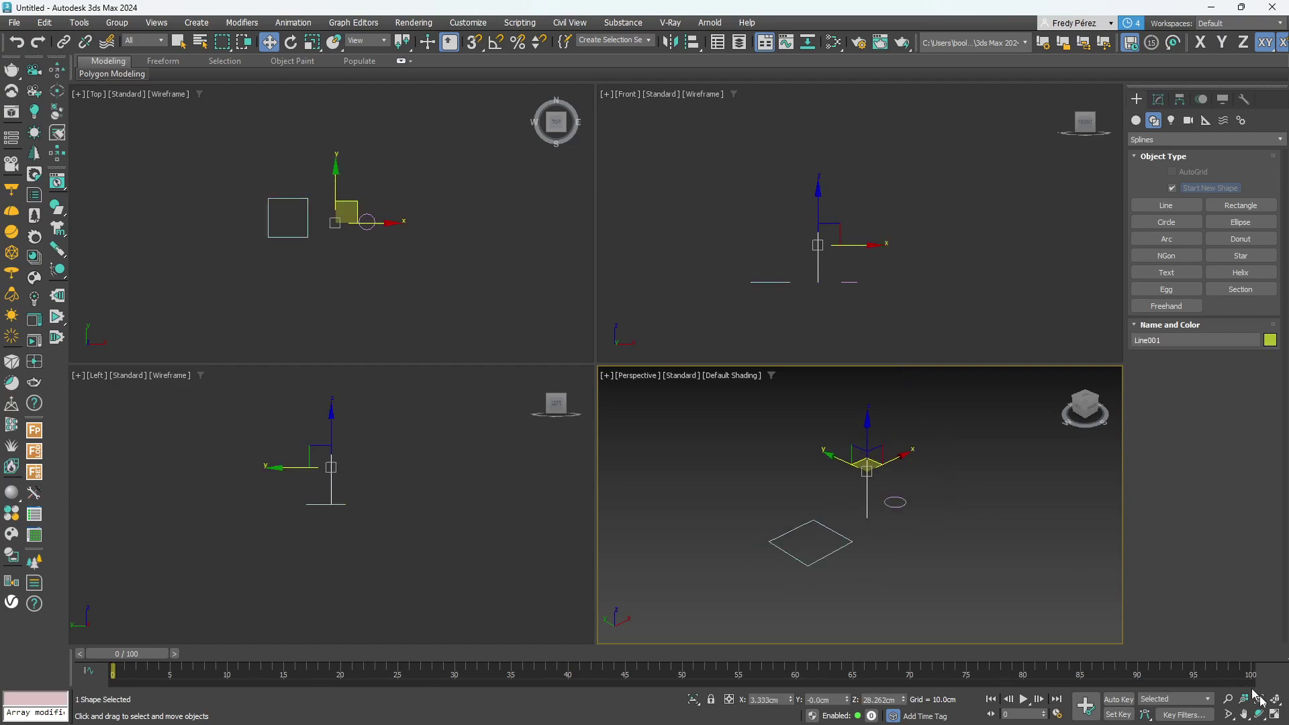
click(1275, 717)
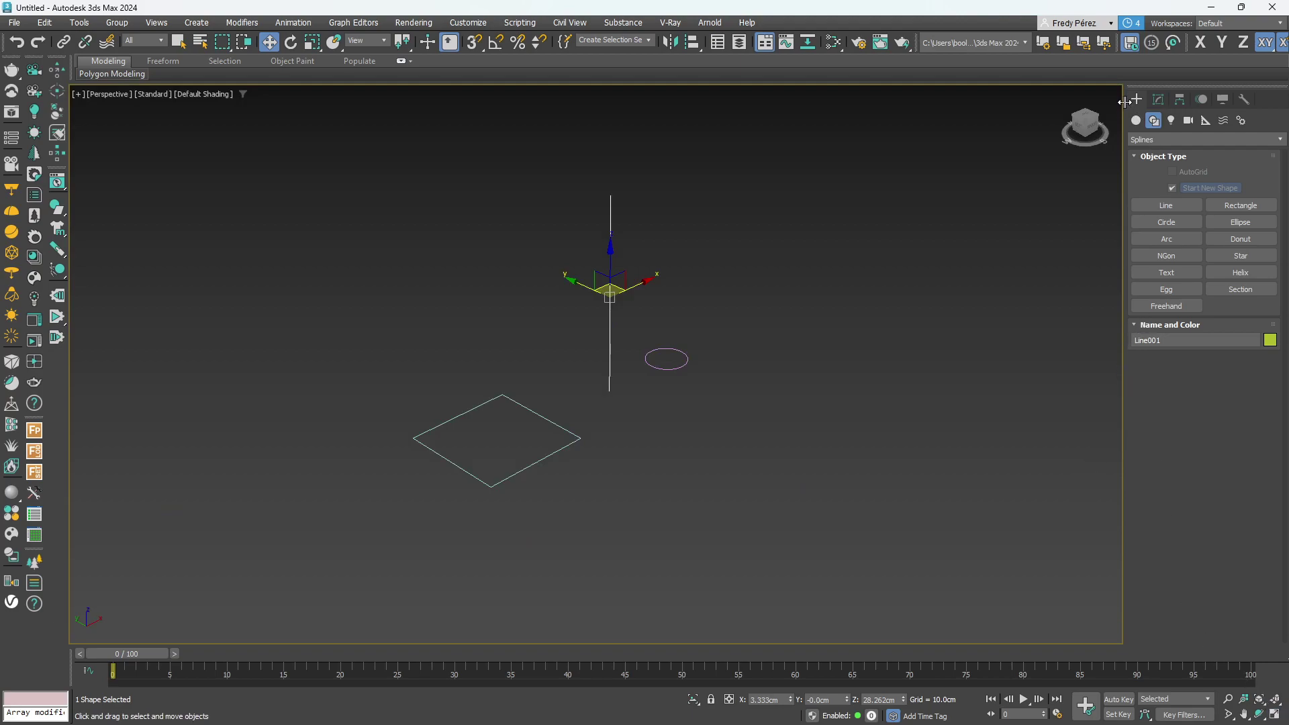
Create a Loft compound object with the vertical line as the path and the square as its instanced shape.
click(1137, 121)
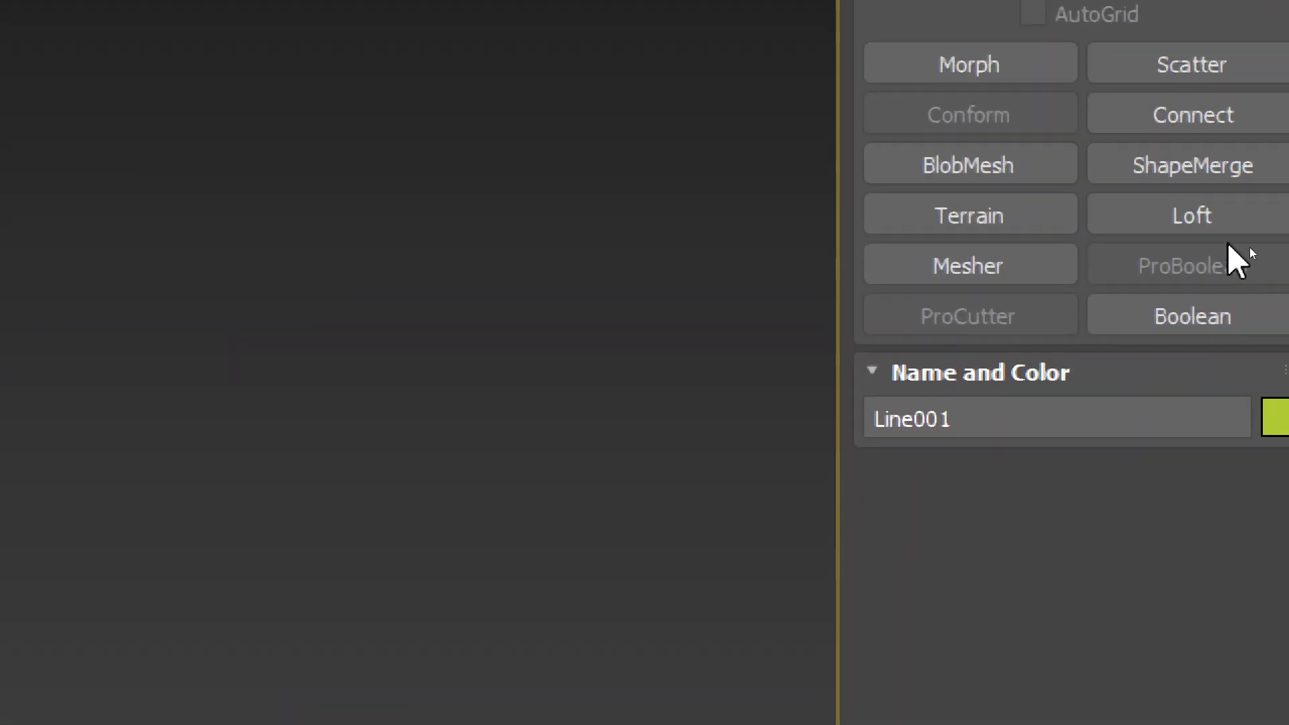
click(1187, 224)
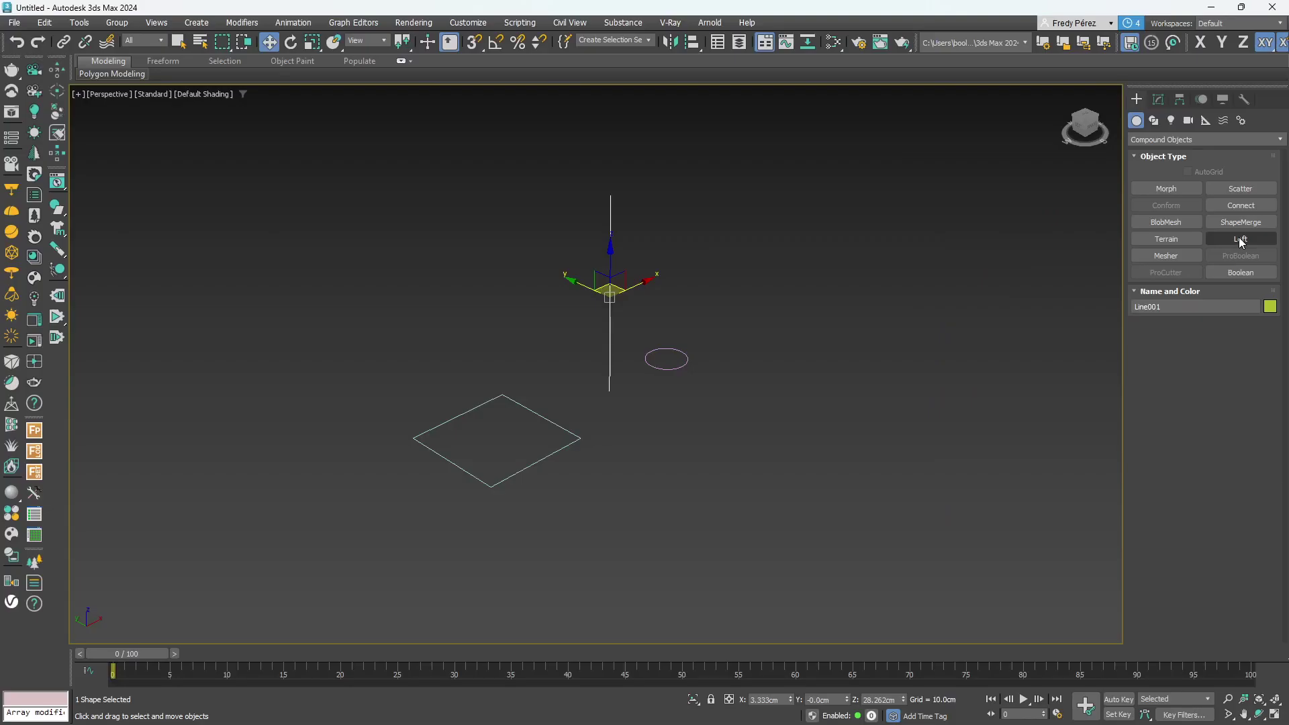
click(1241, 240)
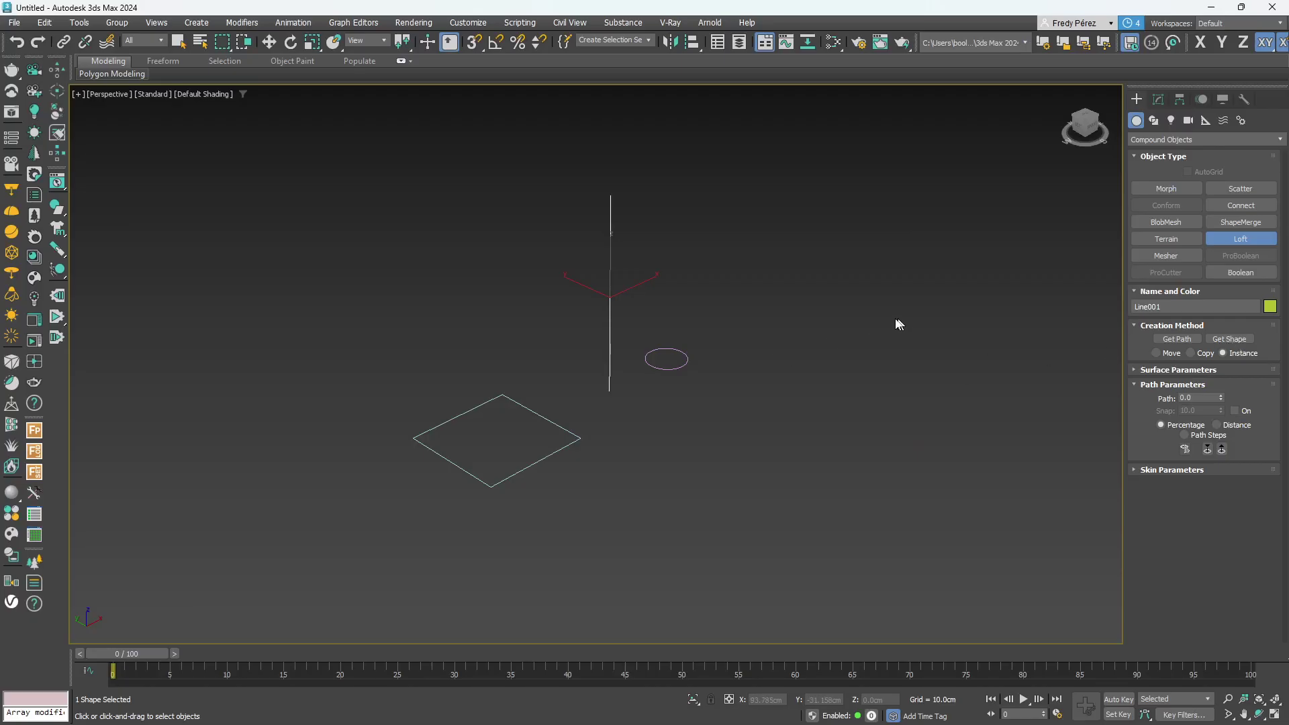
scroll(656, 303, up, 5)
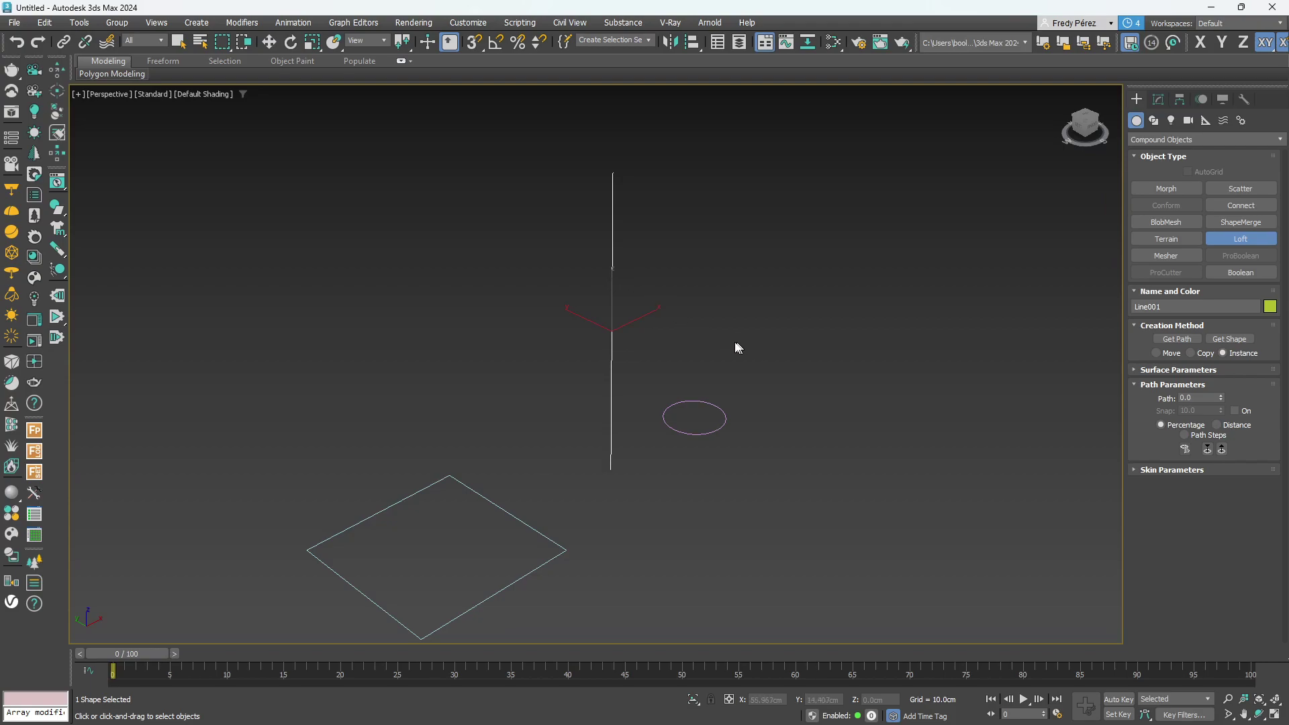
click(1236, 337)
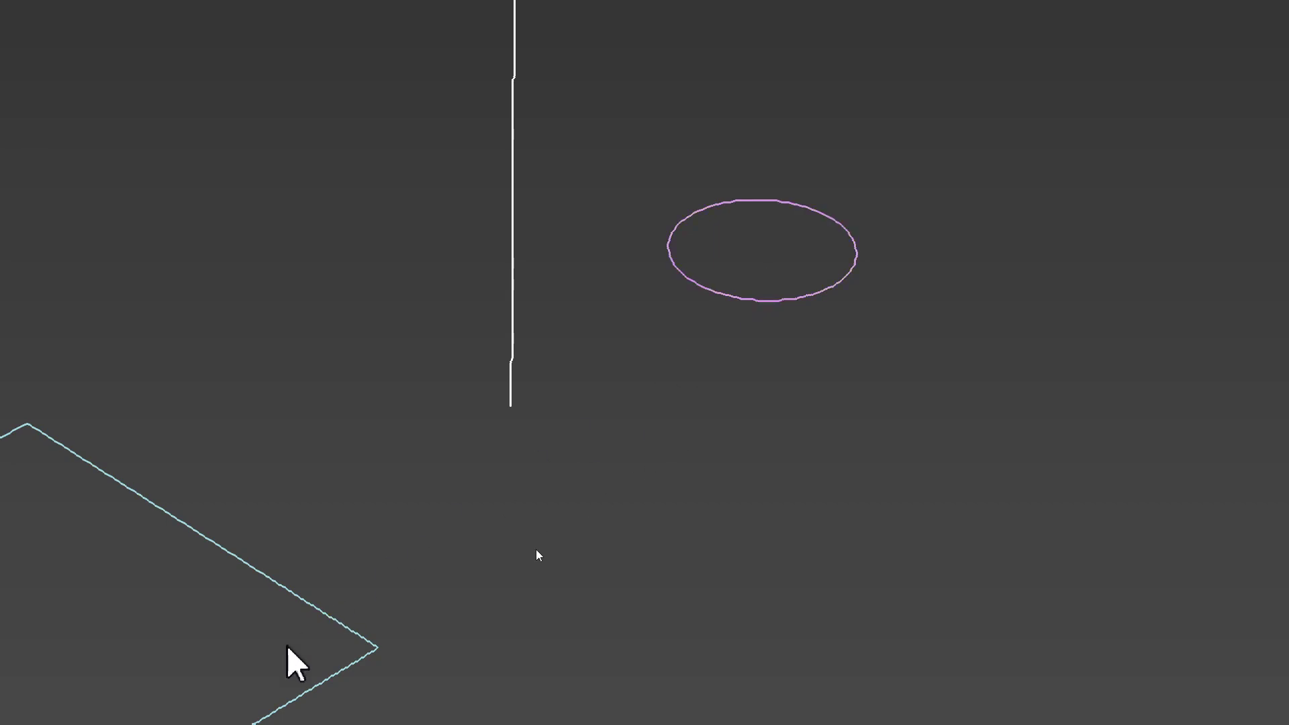
click(789, 296)
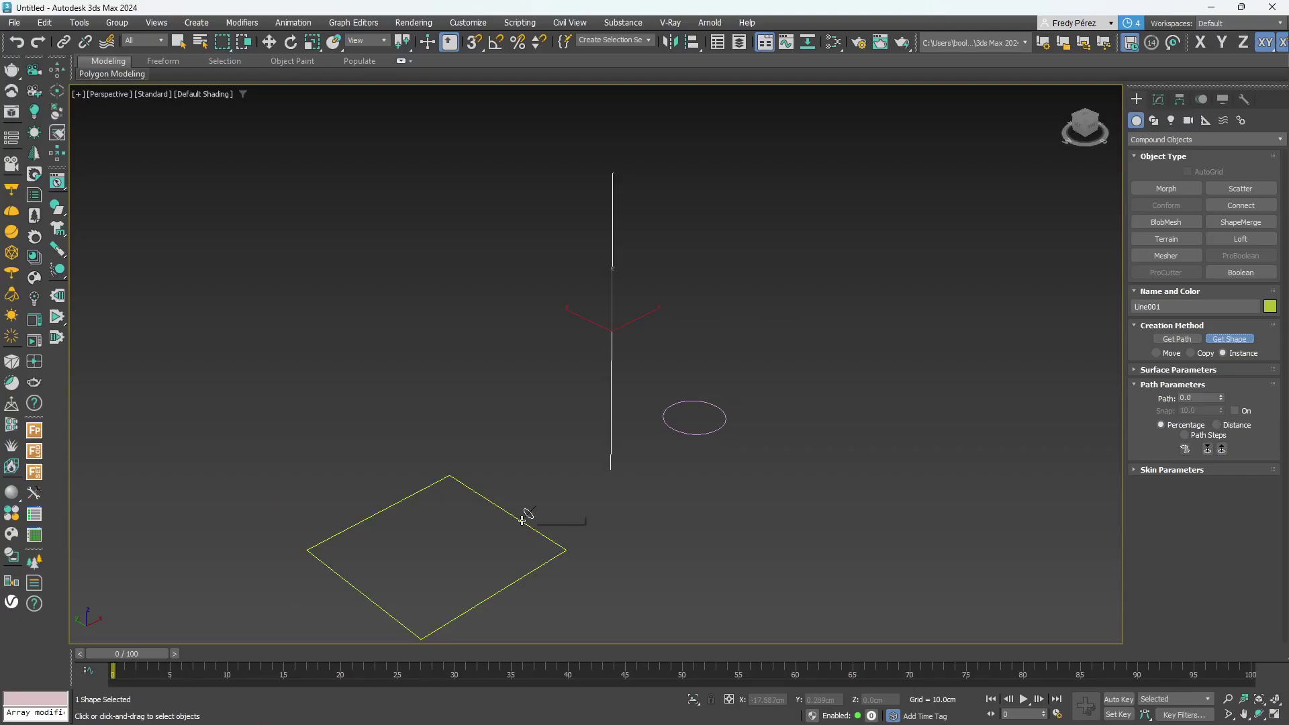
click(524, 519)
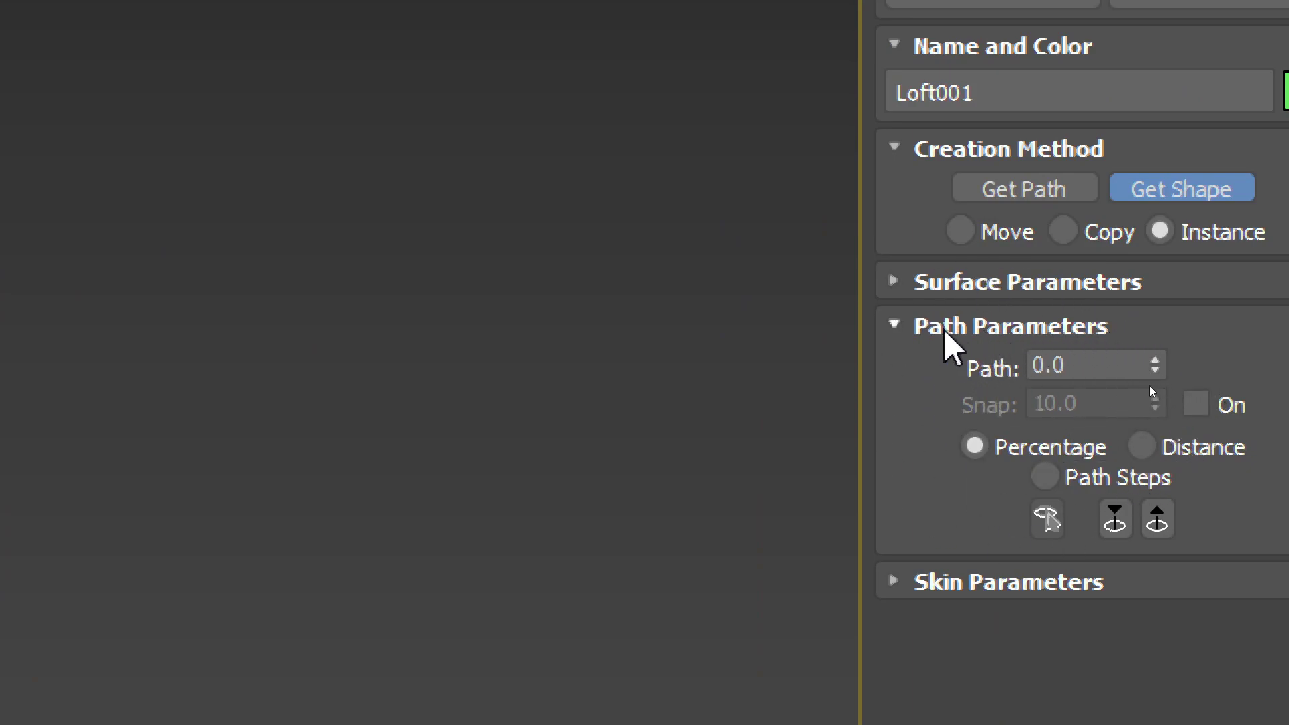
Set the loft's path position to 50 percent and add the circle as the shape there.
click(1111, 365)
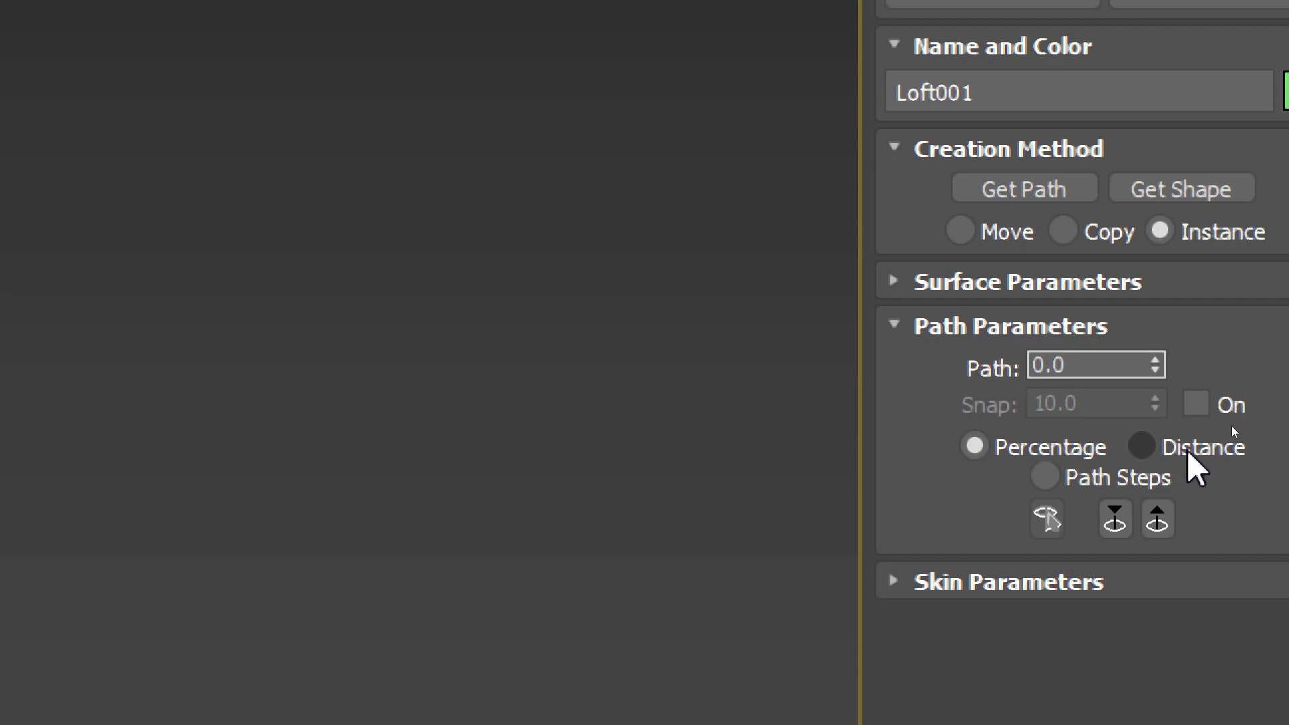
drag(1082, 362, 890, 350)
text(50)
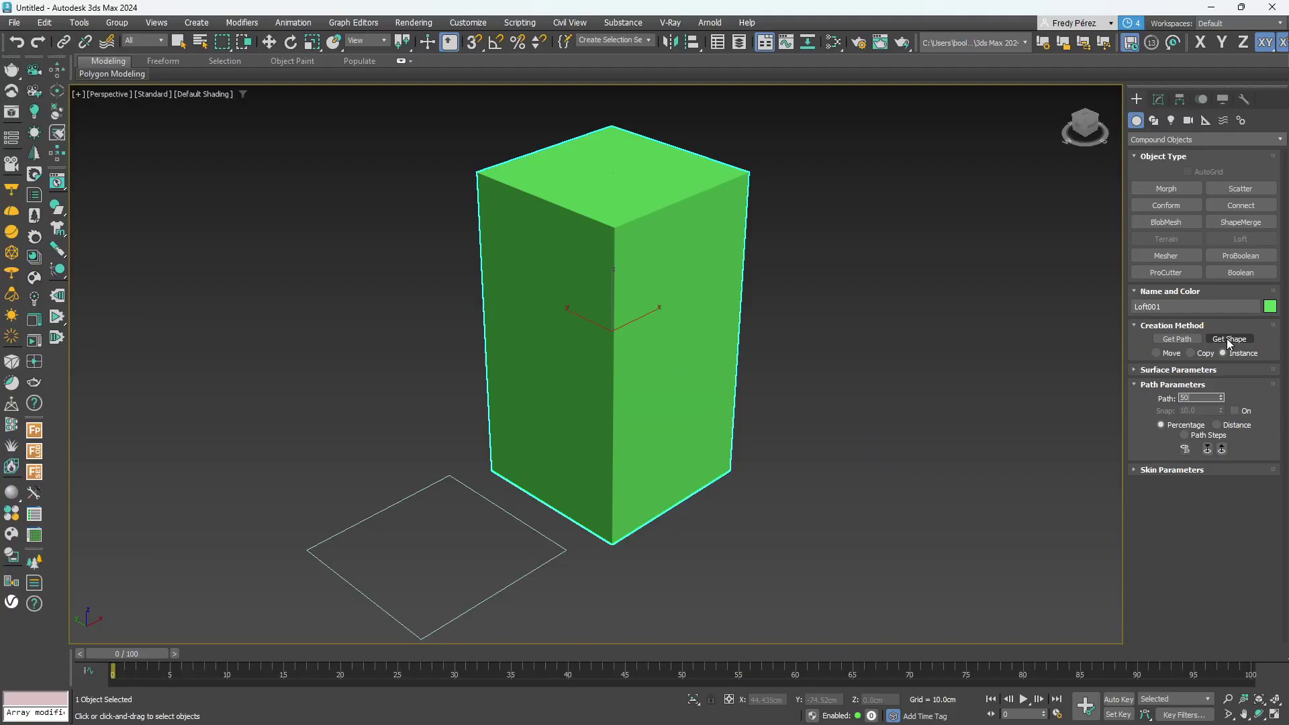
click(1114, 190)
alt+middle_drag(865, 461, 791, 483)
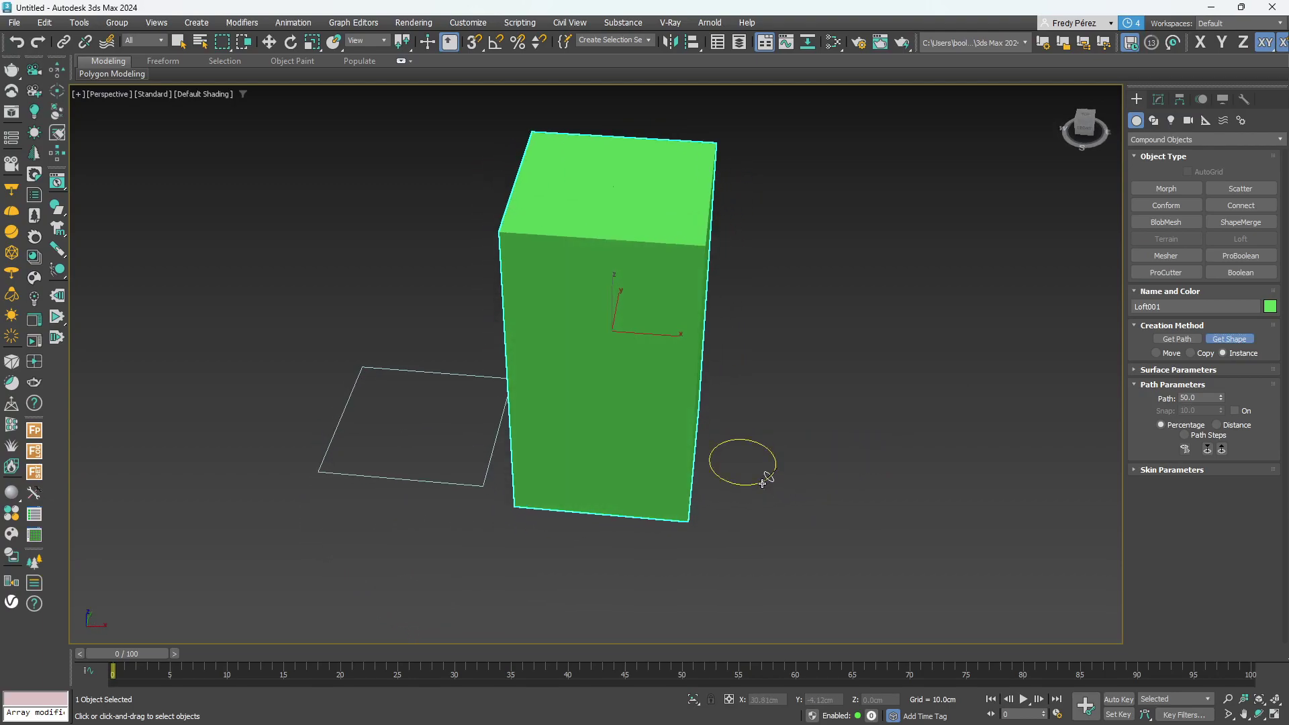
click(764, 483)
alt+middle_drag(795, 495, 821, 478)
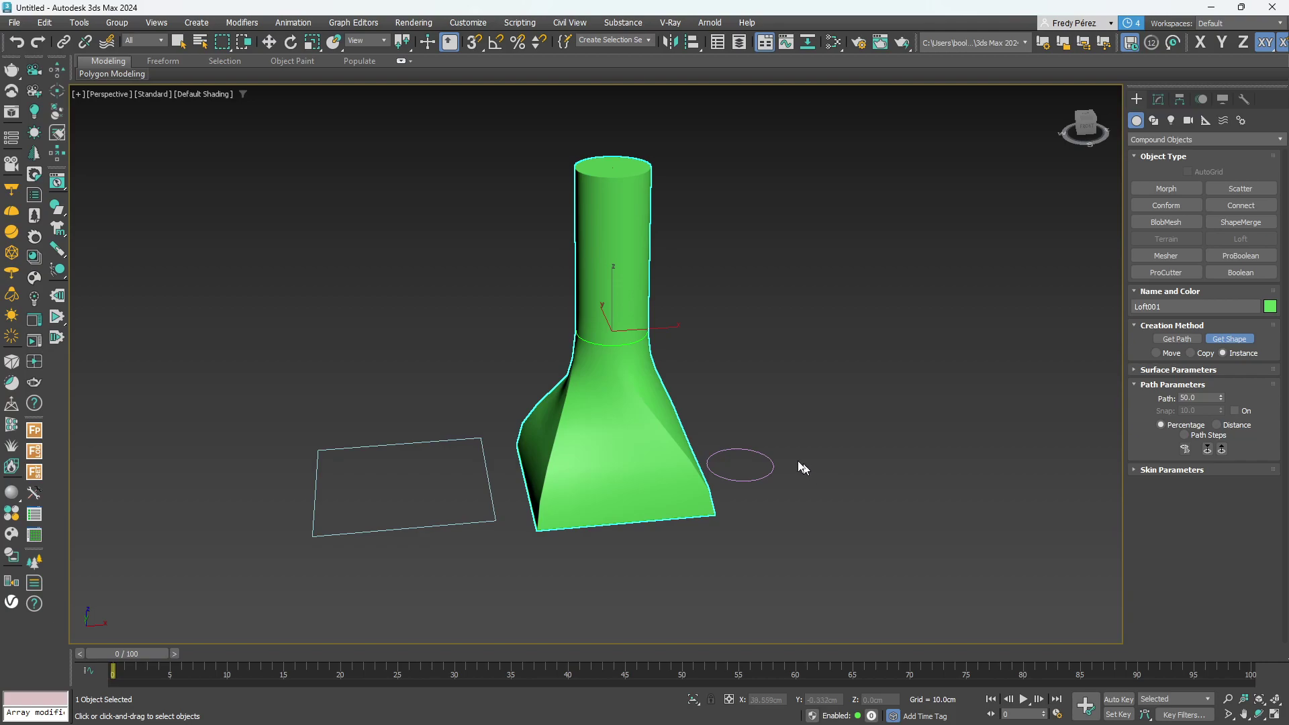
Set the loft's path position to 100 percent and add the square as the shape at that end.
scroll(662, 418, up, 4)
alt+middle_drag(635, 415, 570, 544)
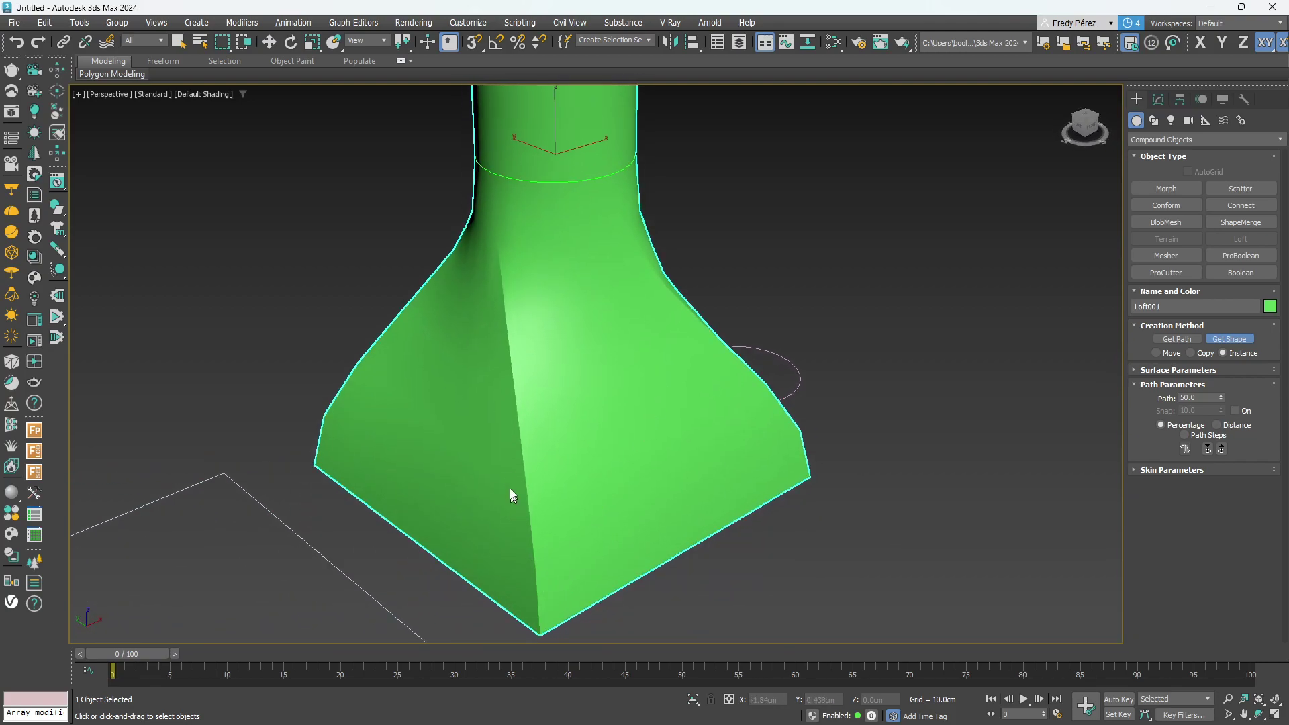
mouse_move(466, 576)
alt+middle_down()
mouse_move(506, 466)
mouse_move(484, 567)
alt+middle_up()
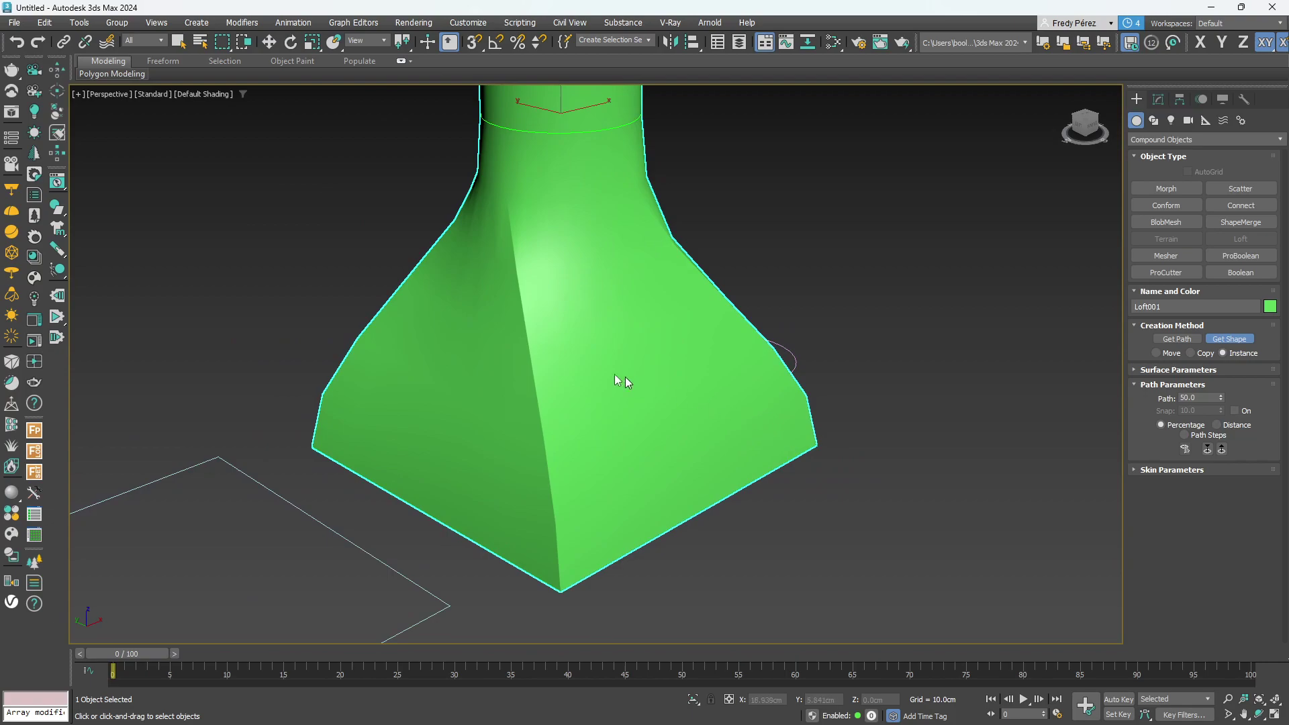
middle_drag(513, 468, 511, 534)
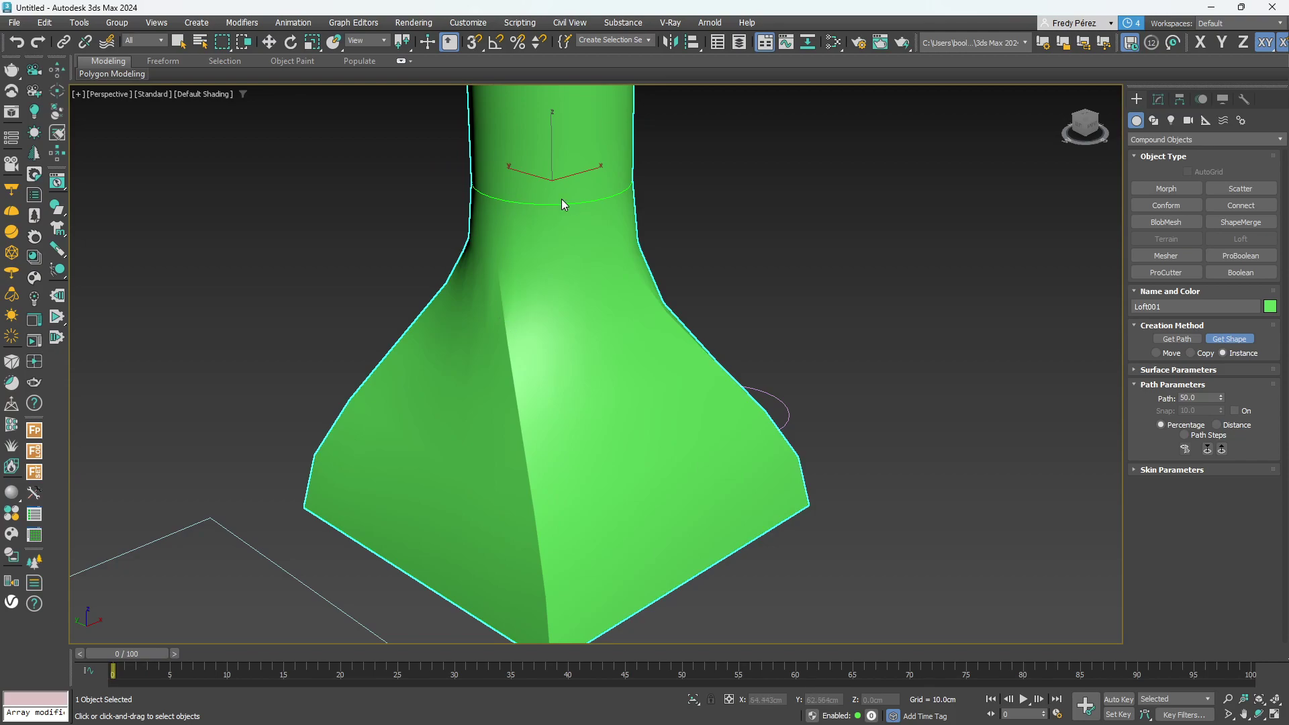
alt+middle_drag(625, 327, 663, 333)
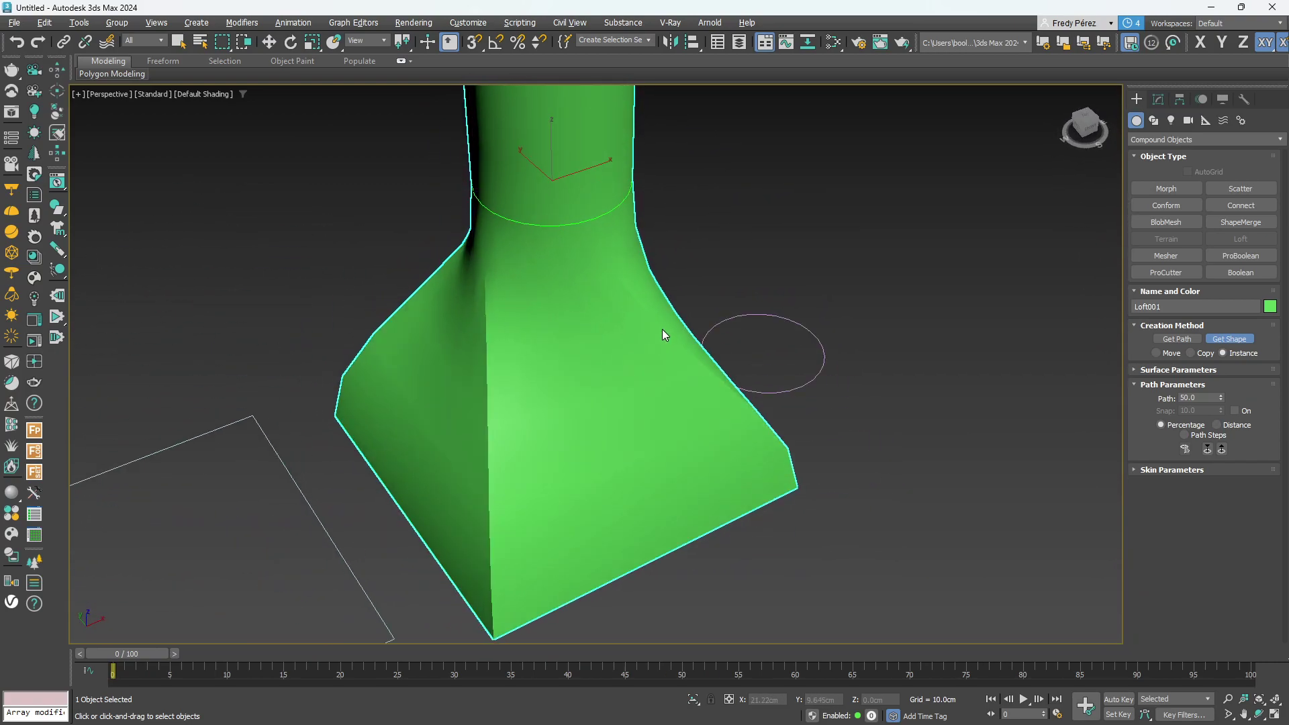
click(1214, 397)
text(100)
key(Return)
click(1230, 339)
scroll(1027, 279, down, 5)
click(749, 426)
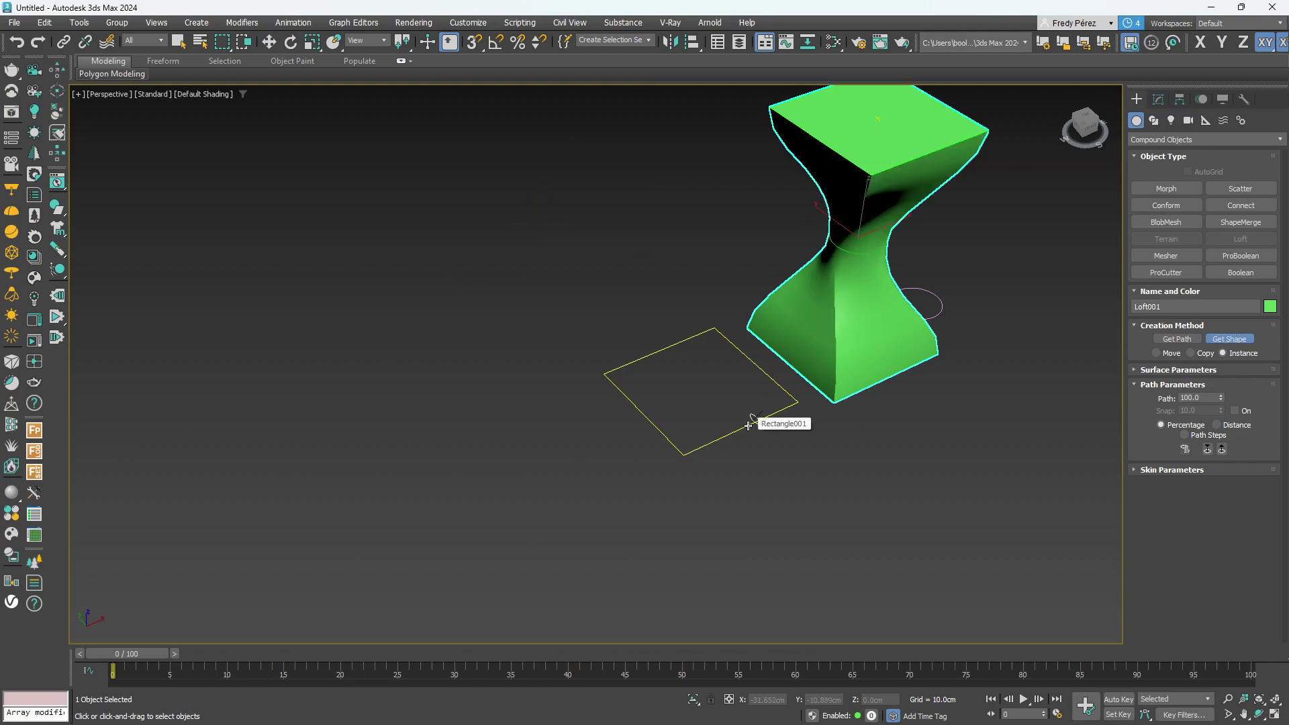
Examine the loft's transitions between the square ends and the circular middle from several angles.
alt+middle_drag(933, 417, 956, 402)
scroll(828, 437, up, 5)
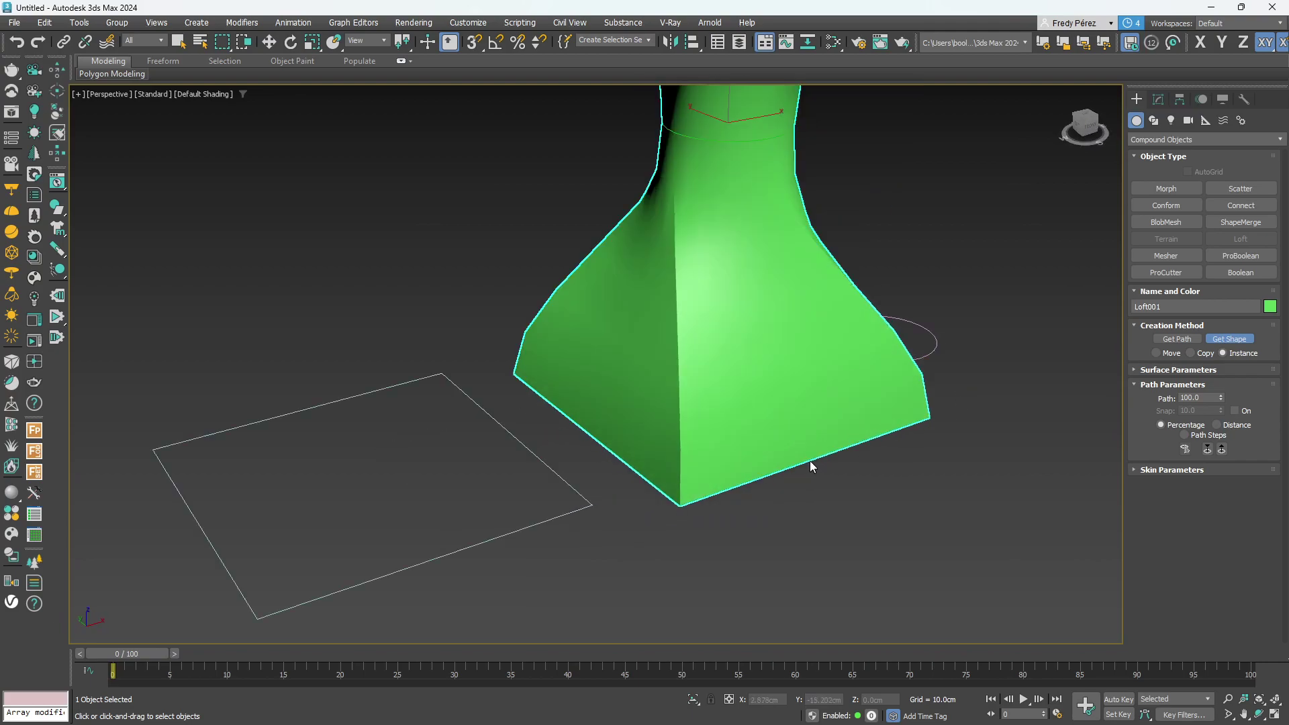
middle_drag(855, 386, 830, 505)
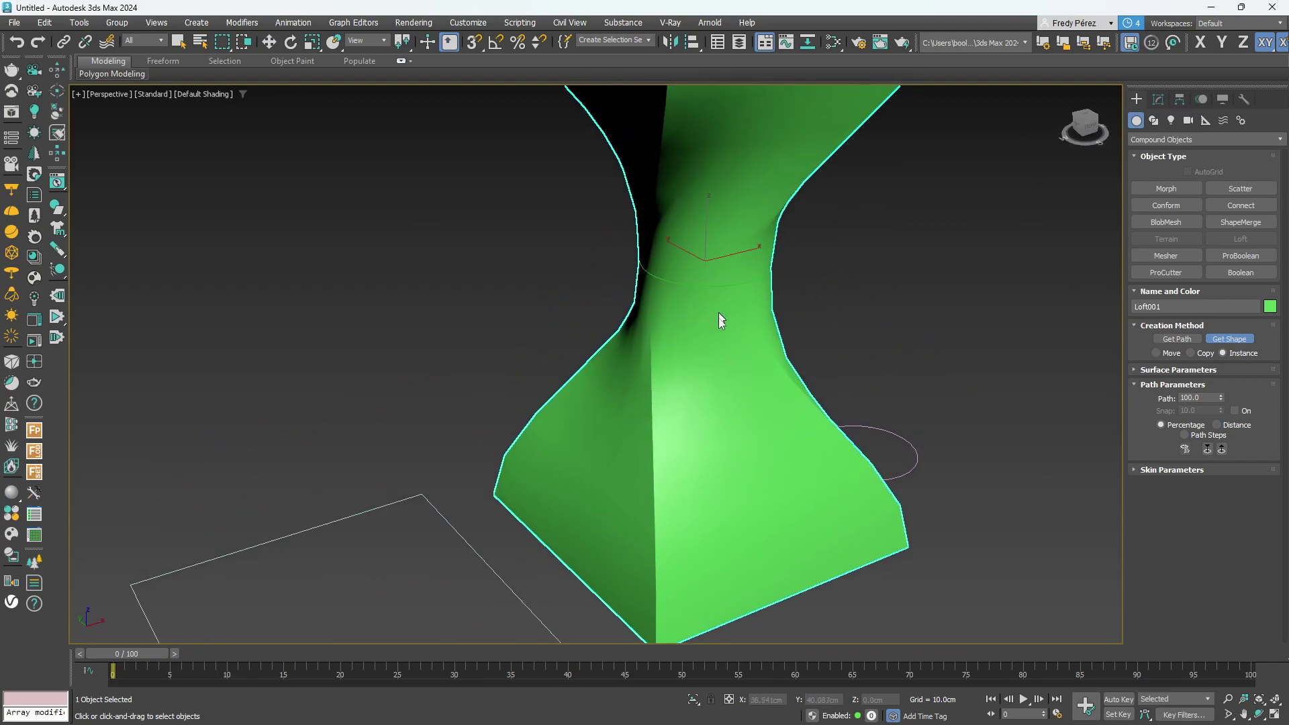
scroll(718, 308, down, 5)
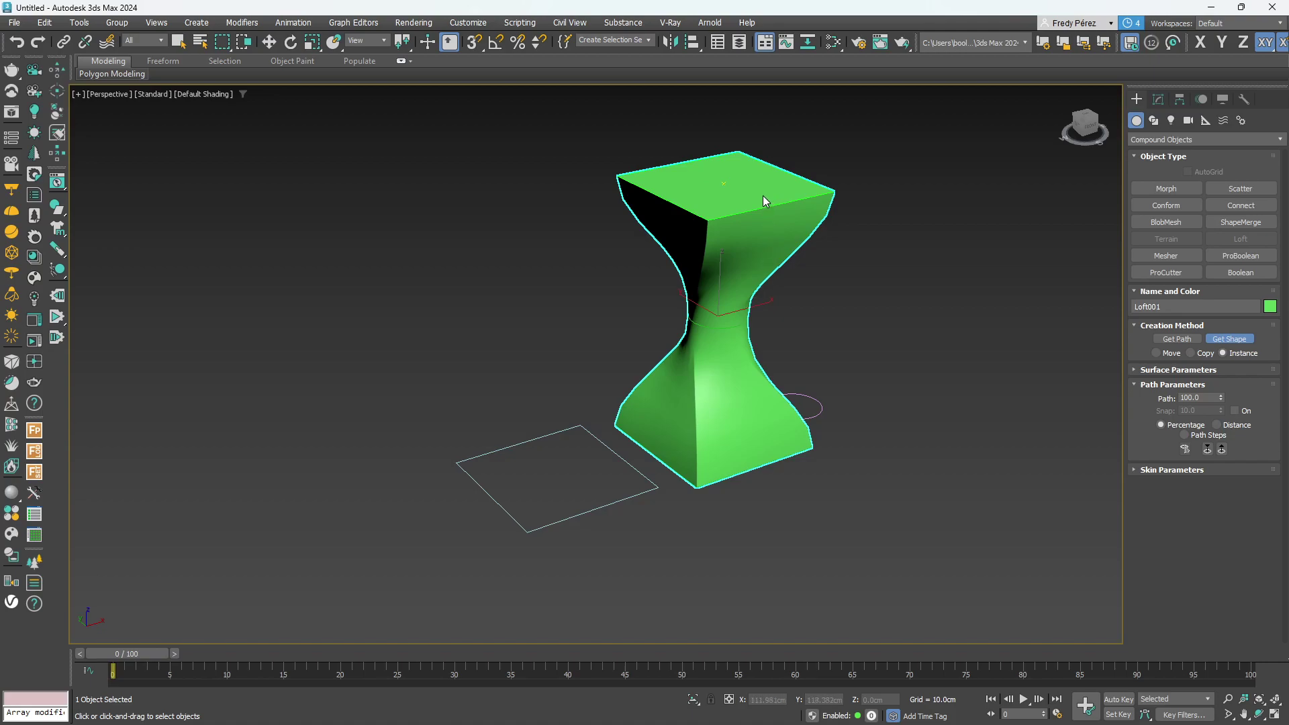
scroll(763, 195, up, 3)
scroll(763, 195, down, 3)
alt+middle_drag(783, 309, 775, 320)
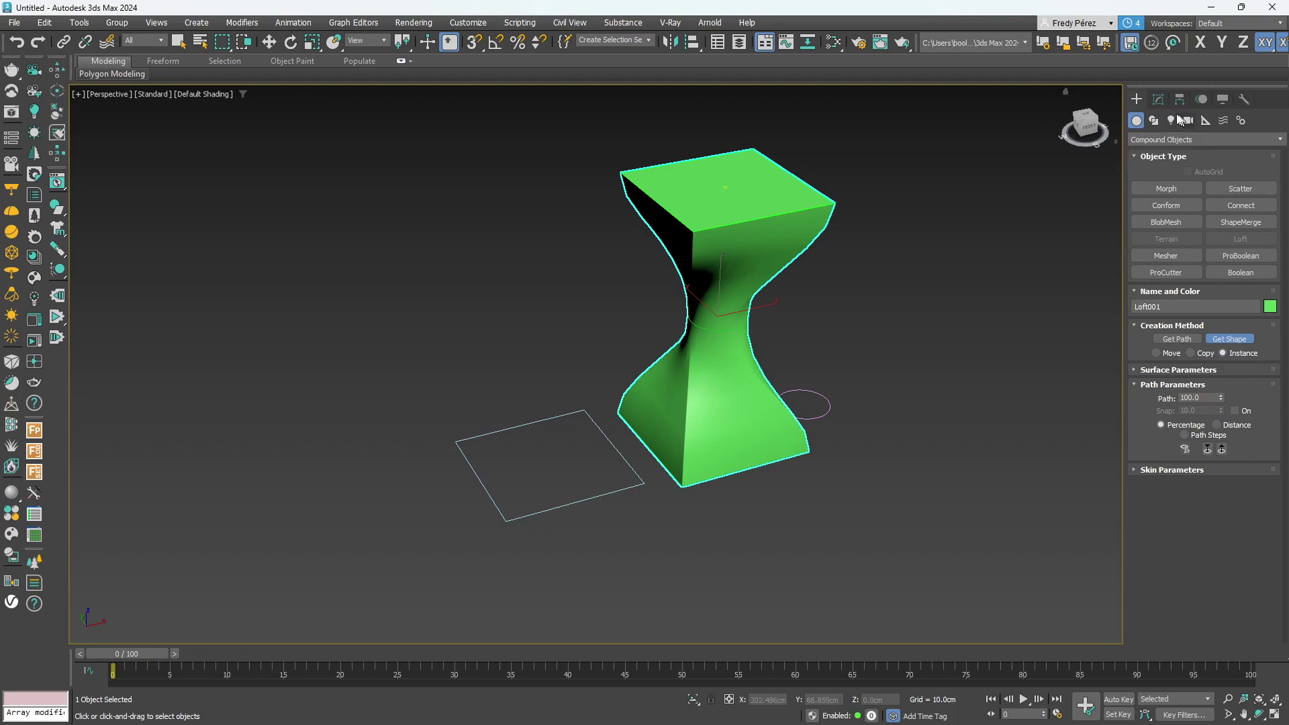
Show the loft's modify settings and expand its Deformations and Surface Parameters to review the options.
click(1162, 98)
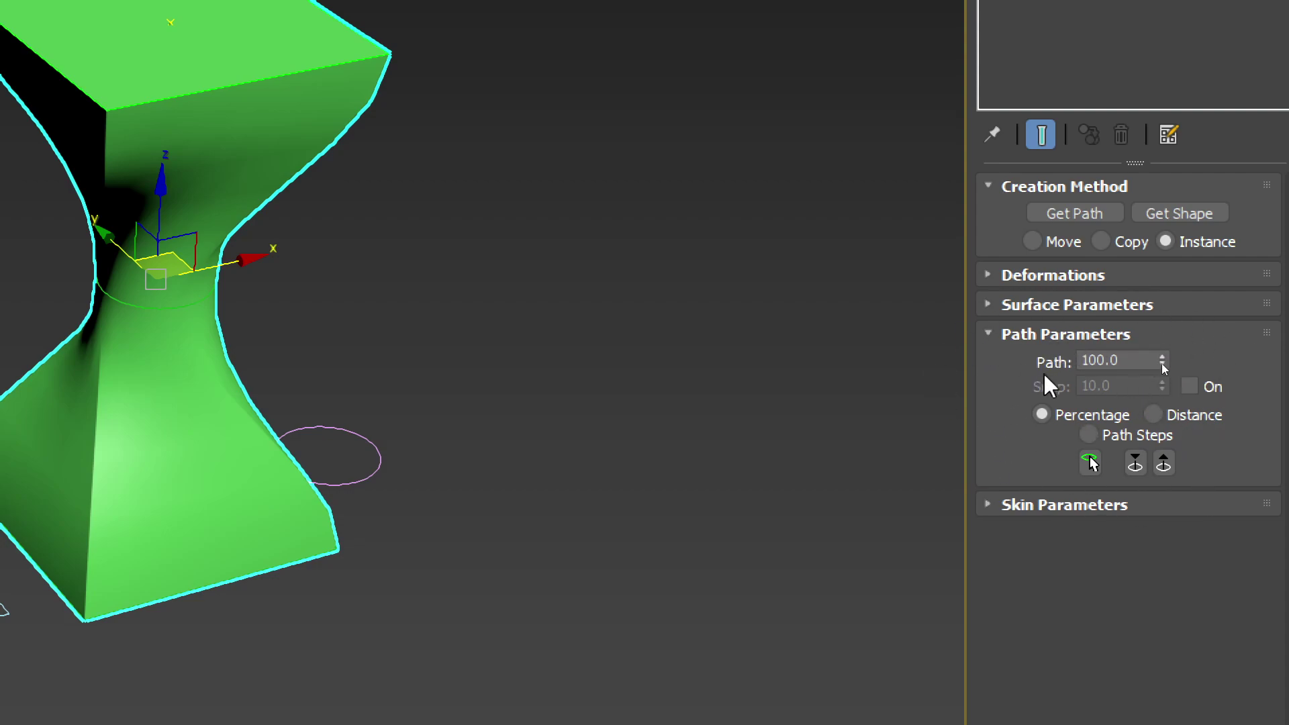
click(994, 277)
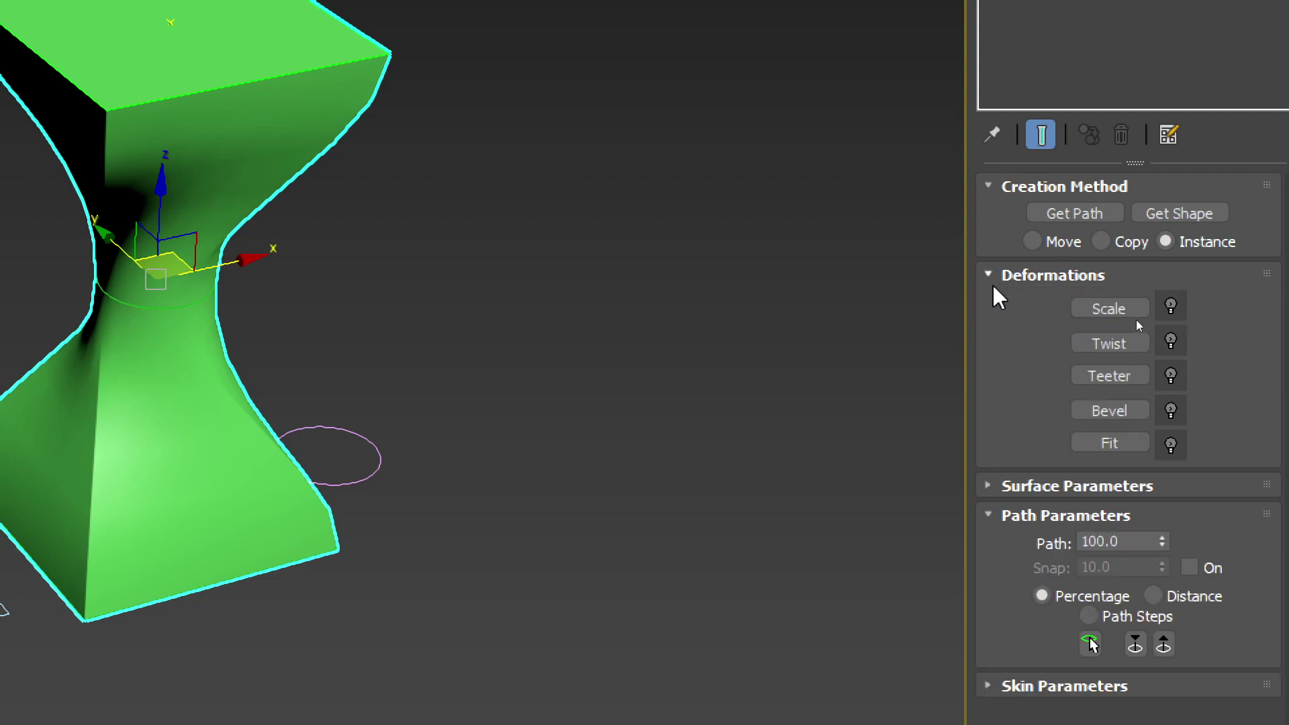
click(995, 487)
scroll(1134, 416, down, 4)
scroll(1043, 432, up, 1)
scroll(1029, 403, down, 1)
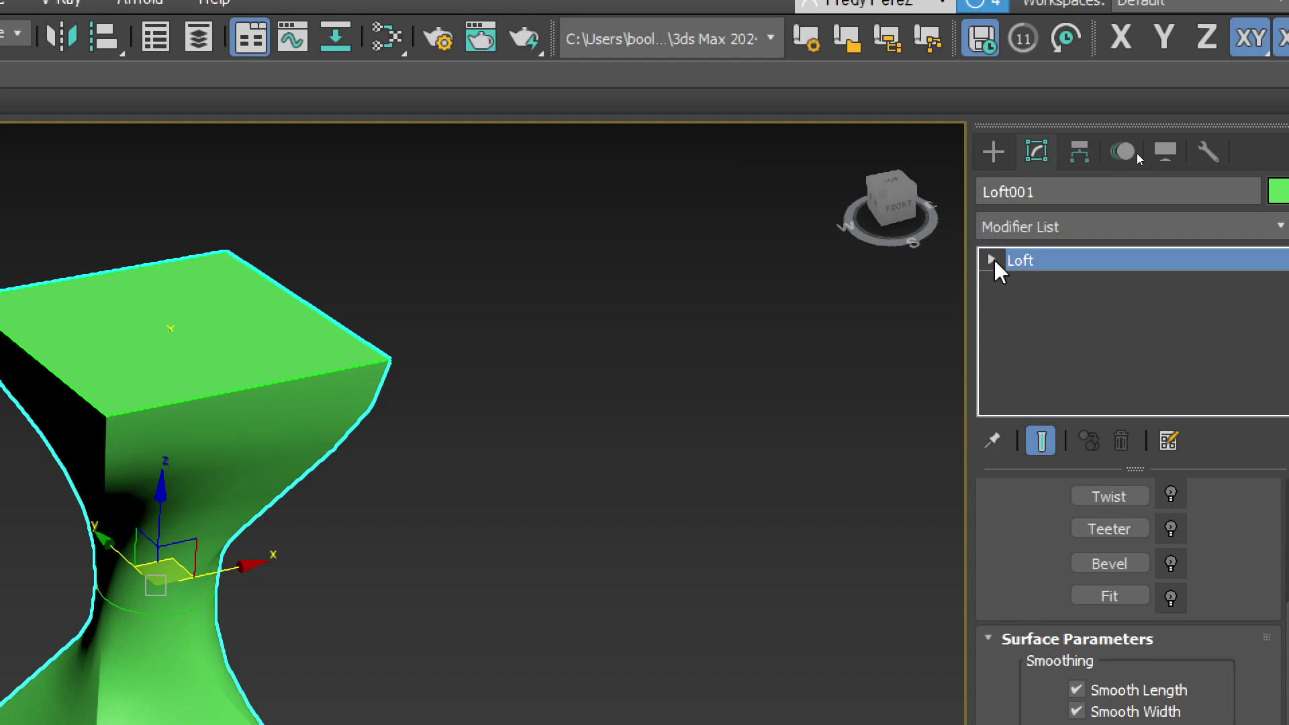
Enter the loft's Shape sub-object level and select the circle section halfway along the path.
click(992, 260)
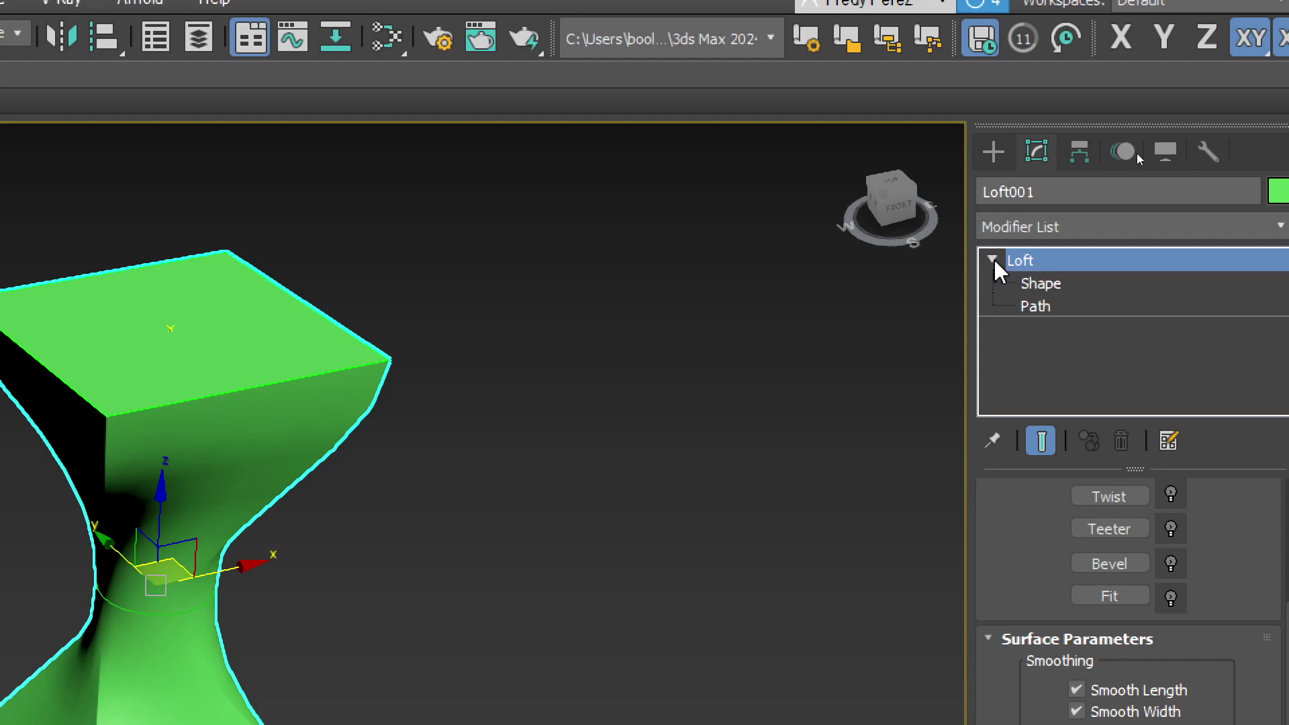
click(1041, 303)
click(1046, 289)
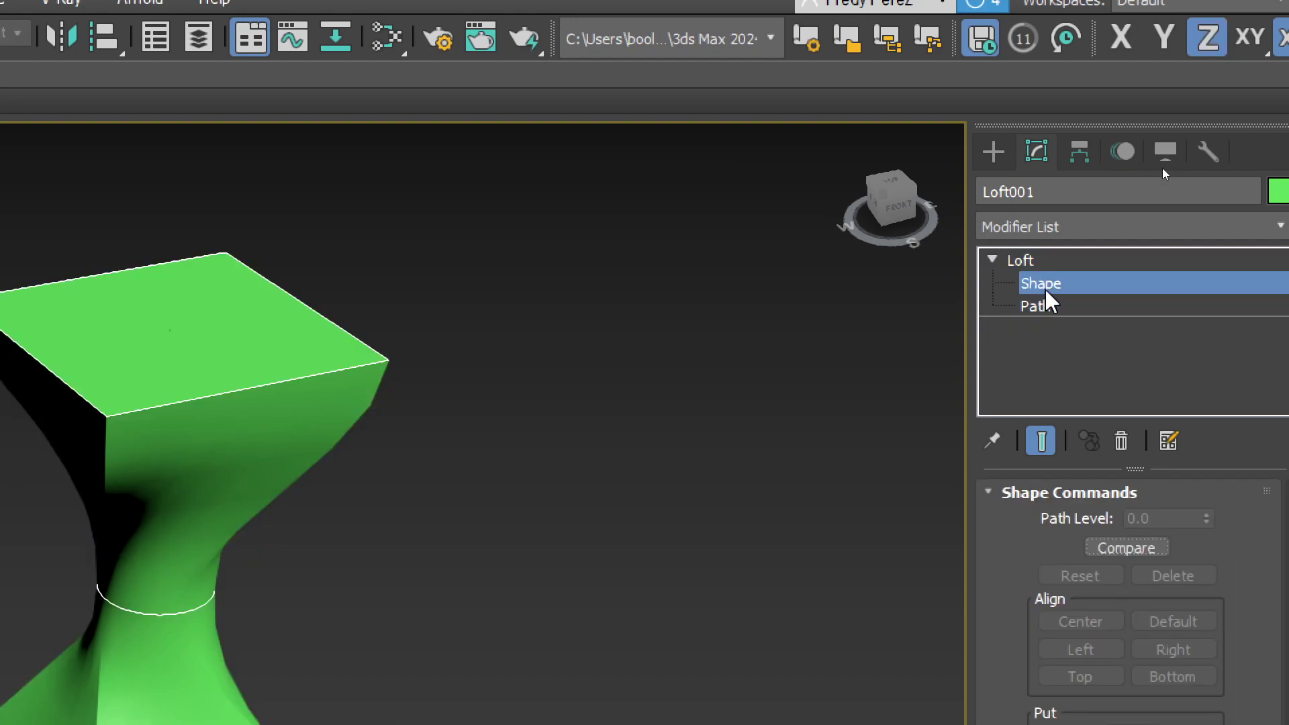
click(1044, 304)
click(1049, 285)
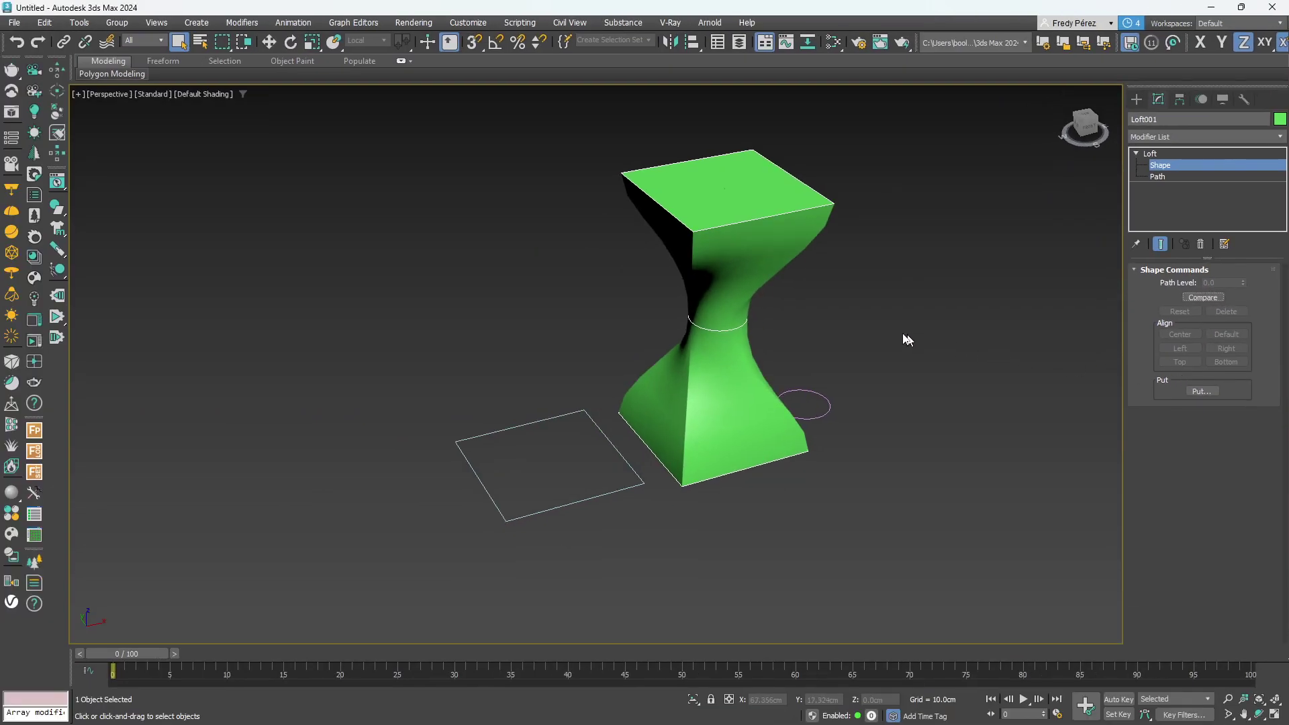
click(712, 332)
click(730, 222)
click(763, 464)
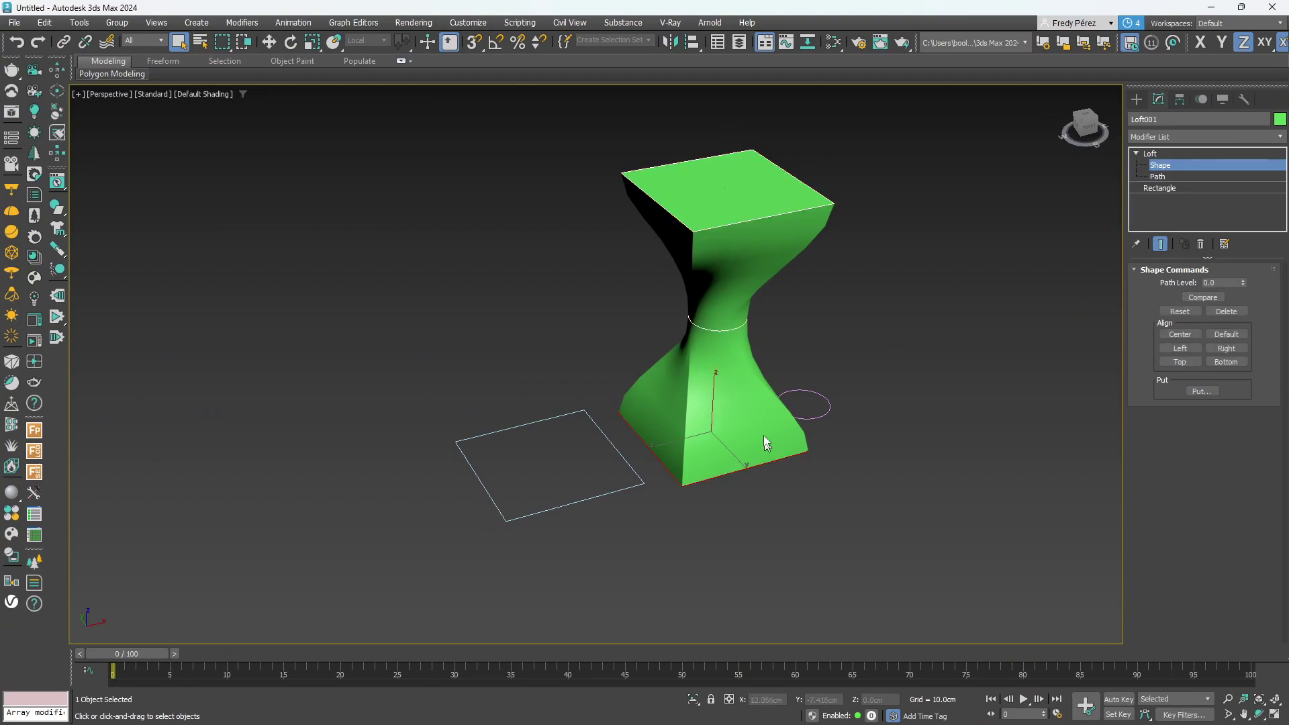
scroll(752, 346, up, 4)
click(614, 389)
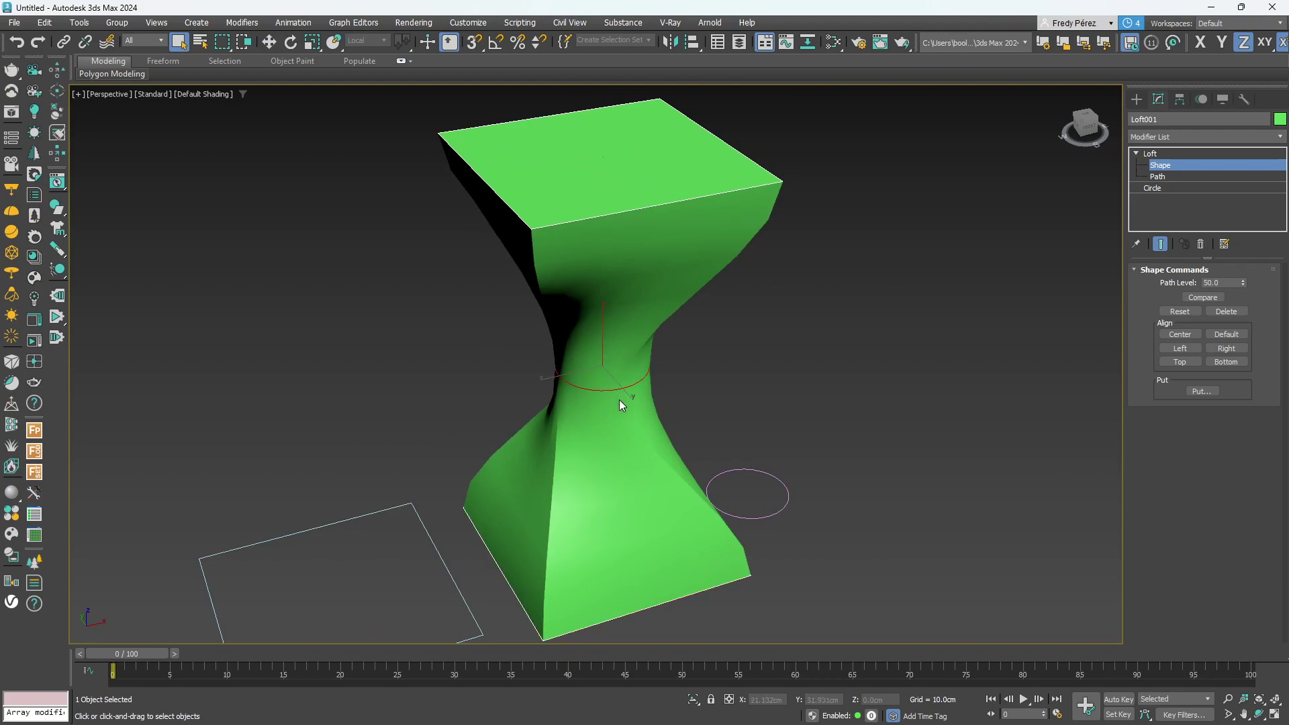
Rotate the loft's circle section about its vertical axis to straighten the twisted faces, and return to the Loft level.
alt+middle_drag(619, 400, 639, 398)
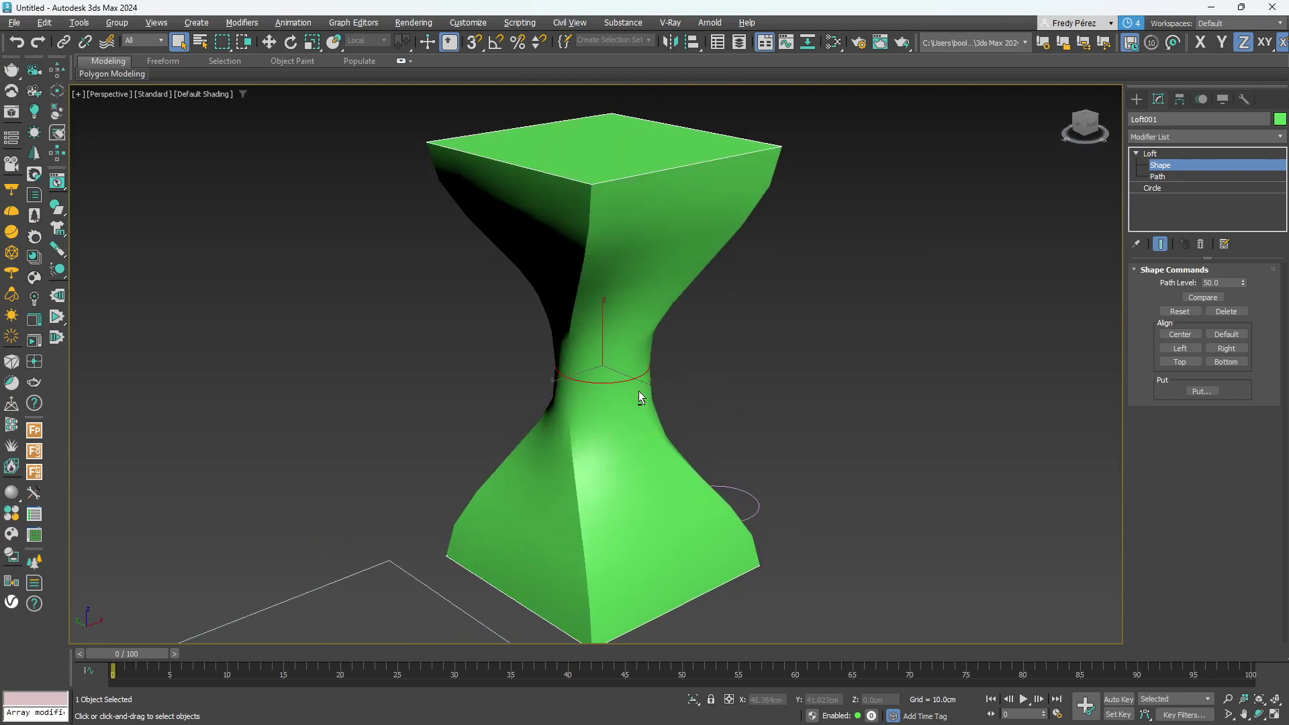
click(293, 43)
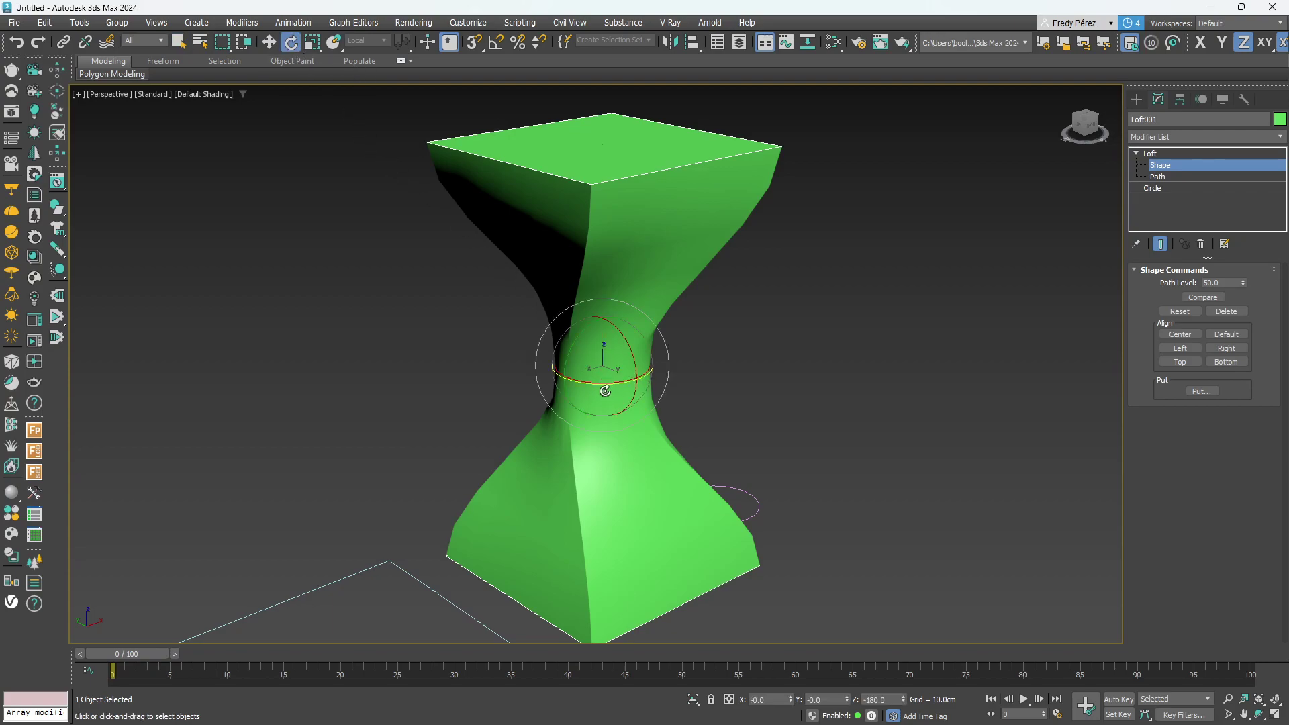
drag(605, 385, 656, 390)
alt+middle_drag(653, 440, 607, 402)
drag(613, 381, 476, 377)
mouse_move(638, 451)
alt+middle_down()
mouse_move(715, 456)
mouse_move(801, 421)
mouse_move(618, 451)
alt+middle_up()
drag(591, 382, 693, 382)
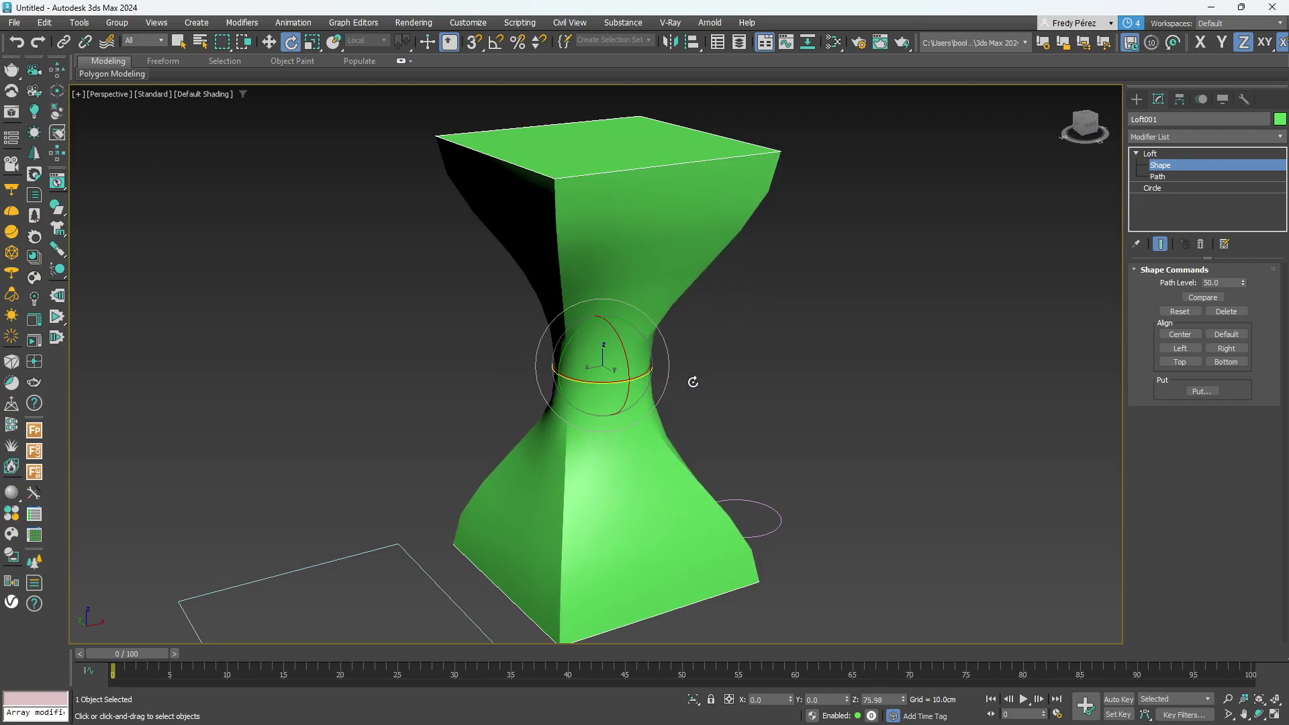
alt+middle_drag(728, 420, 637, 425)
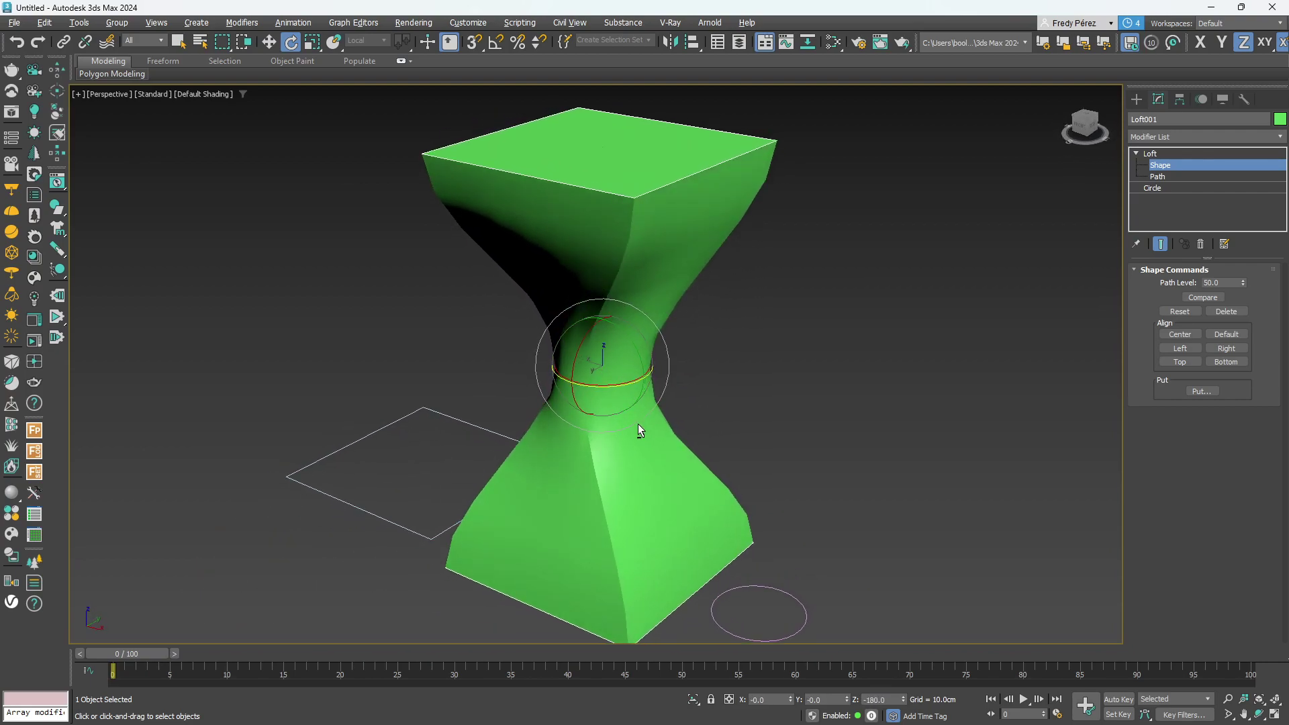
drag(596, 384, 624, 384)
alt+middle_drag(626, 416, 694, 422)
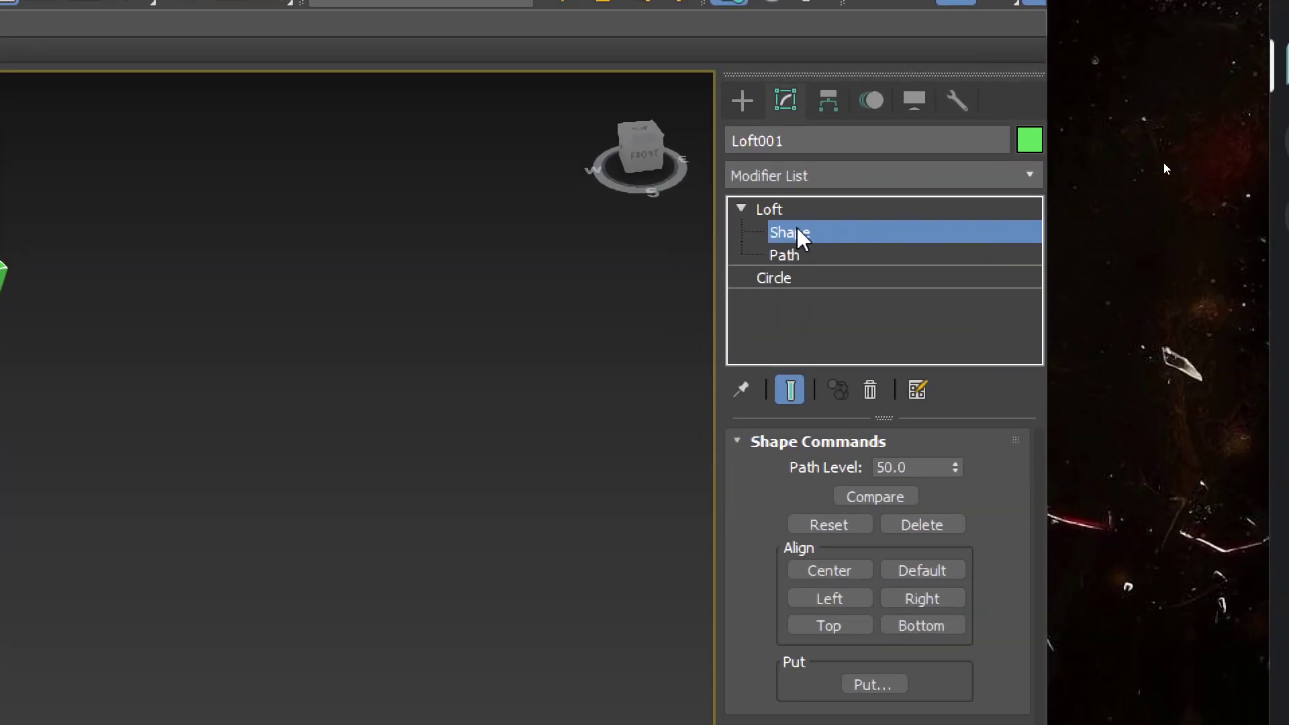
click(1167, 165)
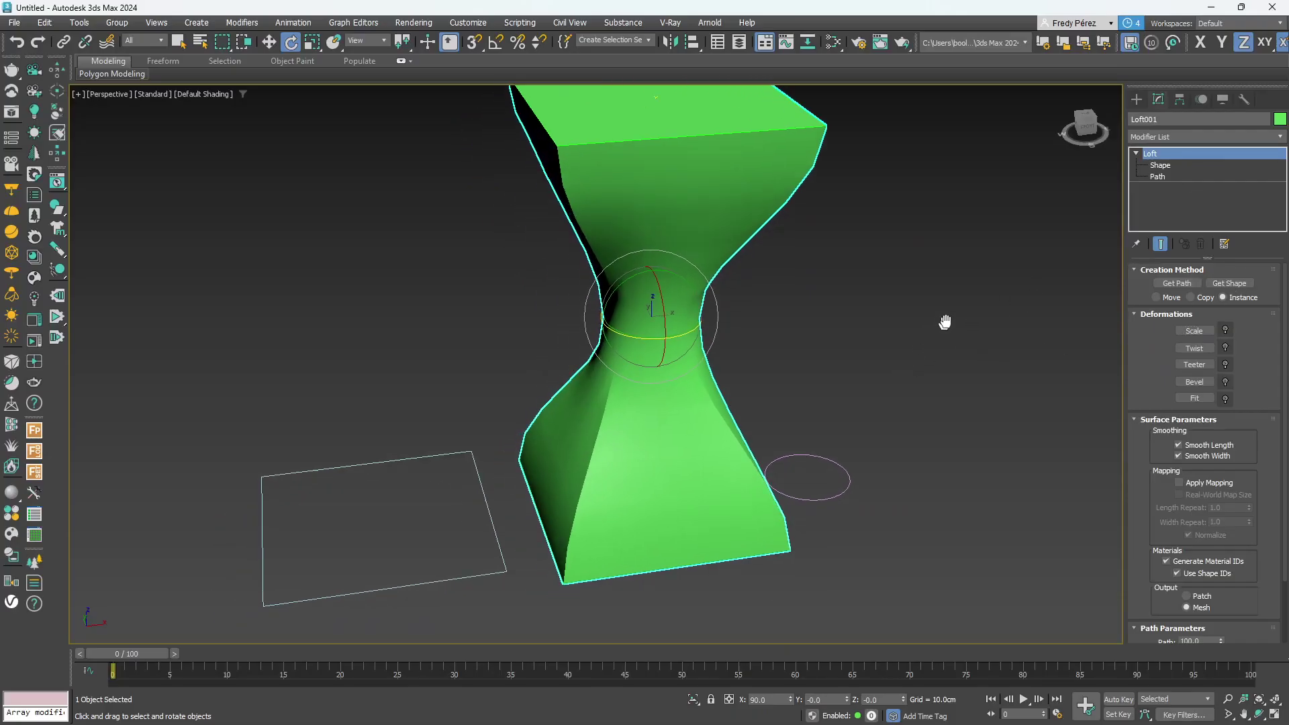
middle_drag(945, 322, 951, 315)
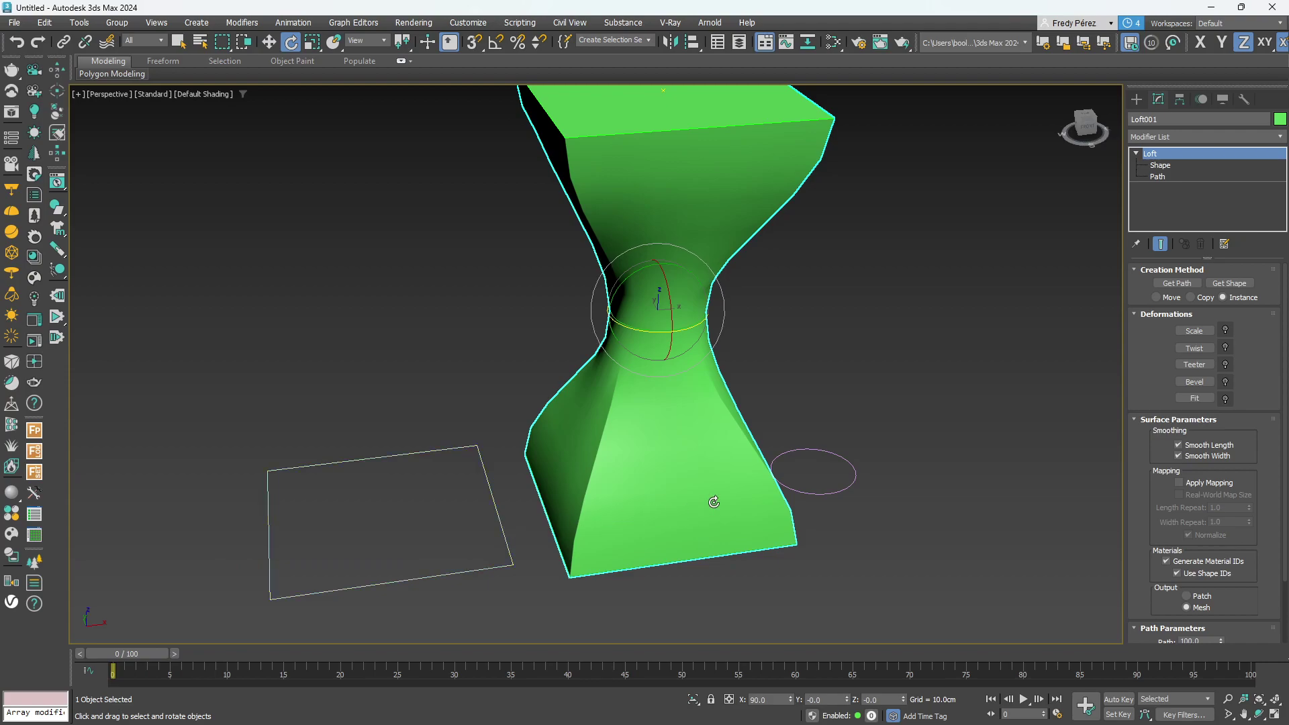
Enlarge the source circle's radius to about 22.44 cm, and reduce it to 6.732 cm, to test the instanced loft section.
click(815, 493)
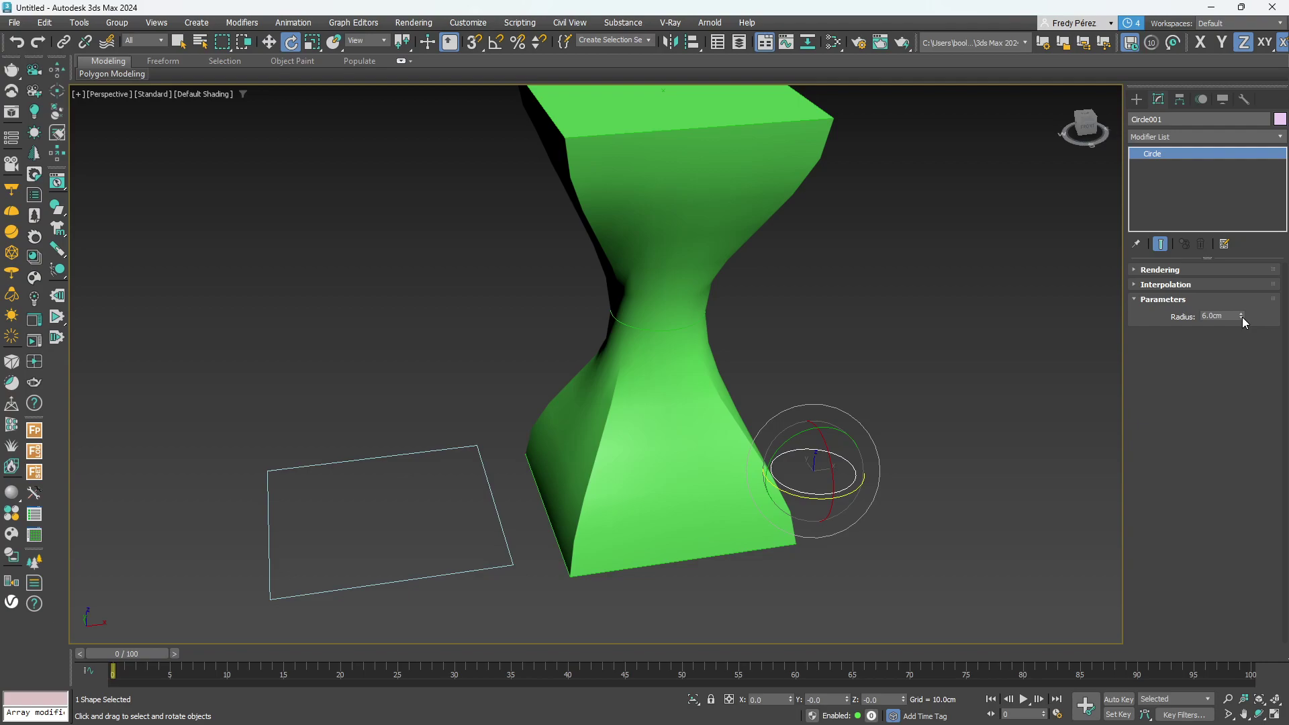
drag(1243, 317, 1061, 222)
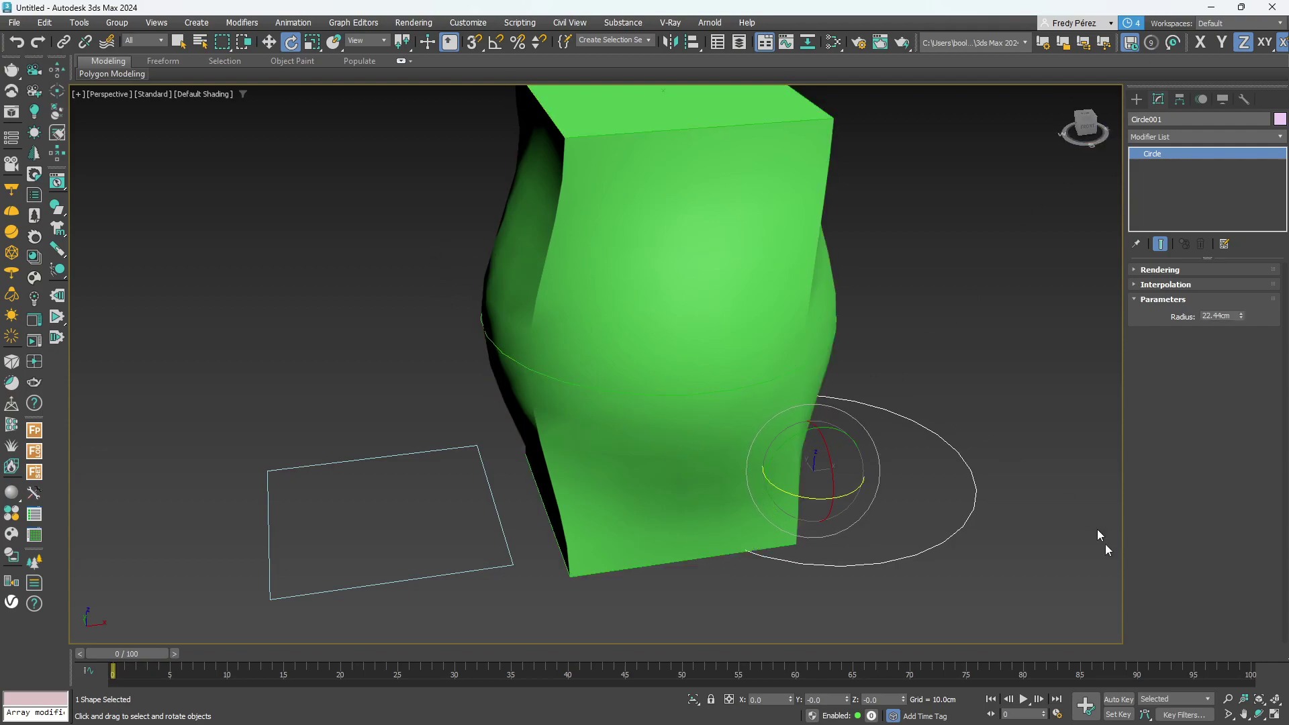
drag(1241, 315, 1243, 366)
Delete the green loft object, keeping the square, circle and vertical line.
alt+middle_drag(832, 413, 746, 470)
click(686, 345)
click(655, 332)
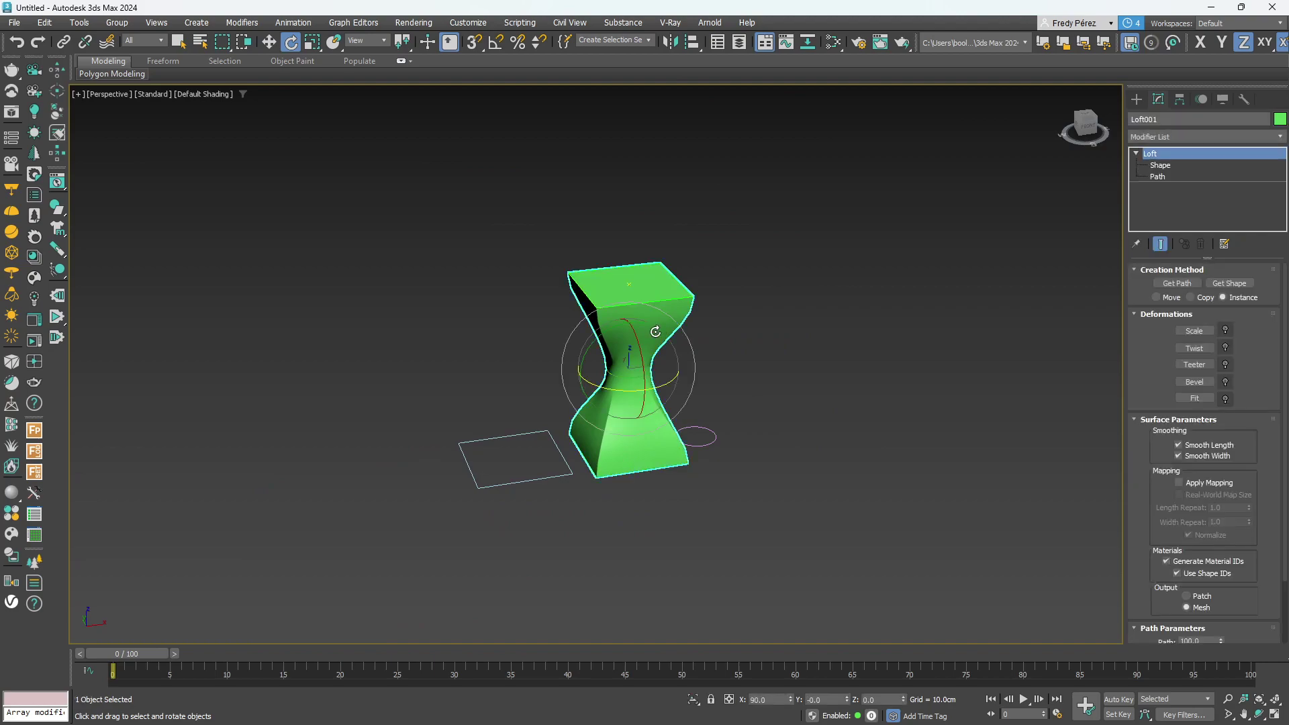
key(Delete)
scroll(650, 341, up, 2)
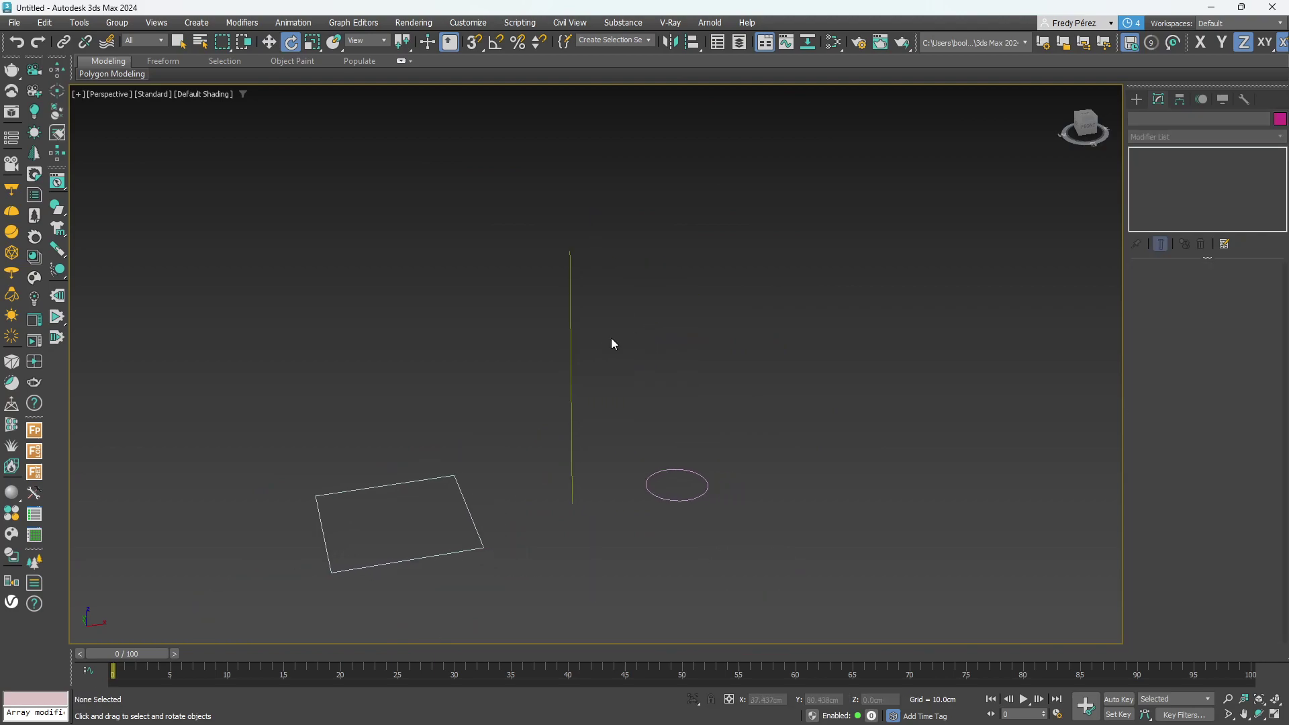
Create a Loft from the vertical line using the Move method, with the square as its shape.
click(569, 397)
click(1136, 99)
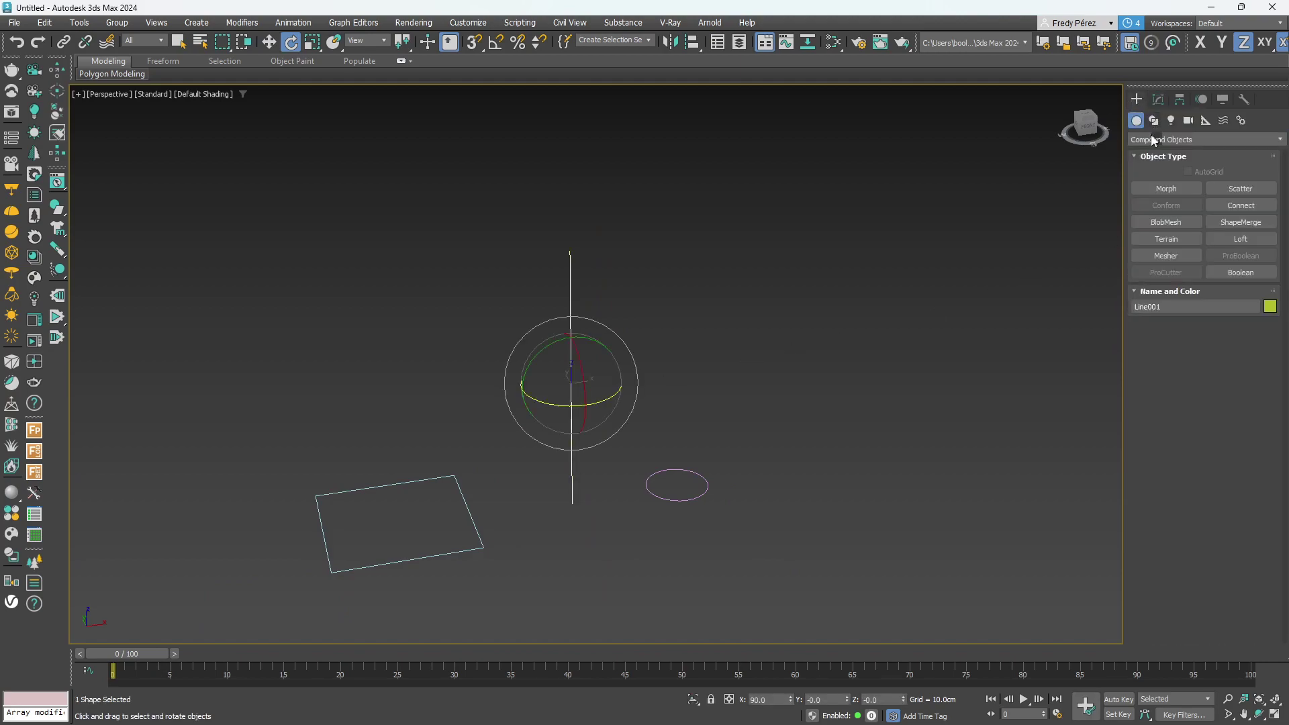
click(1240, 239)
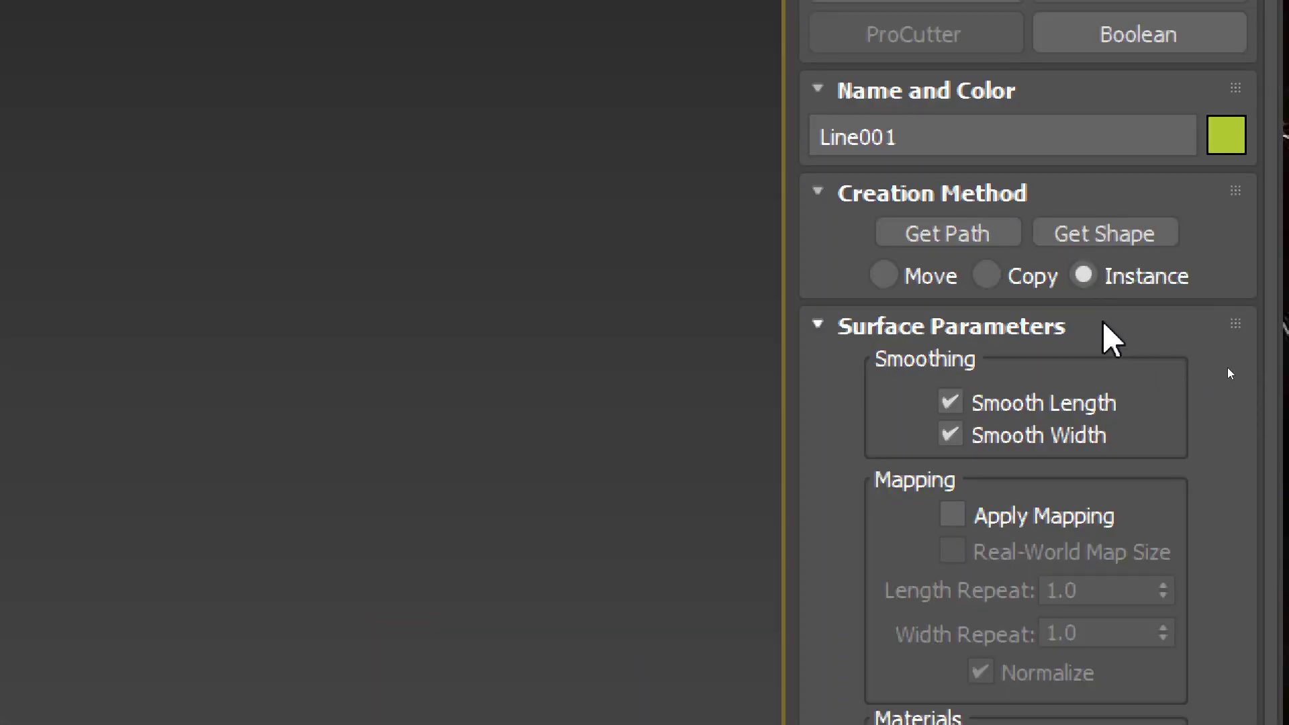
click(903, 275)
click(1212, 342)
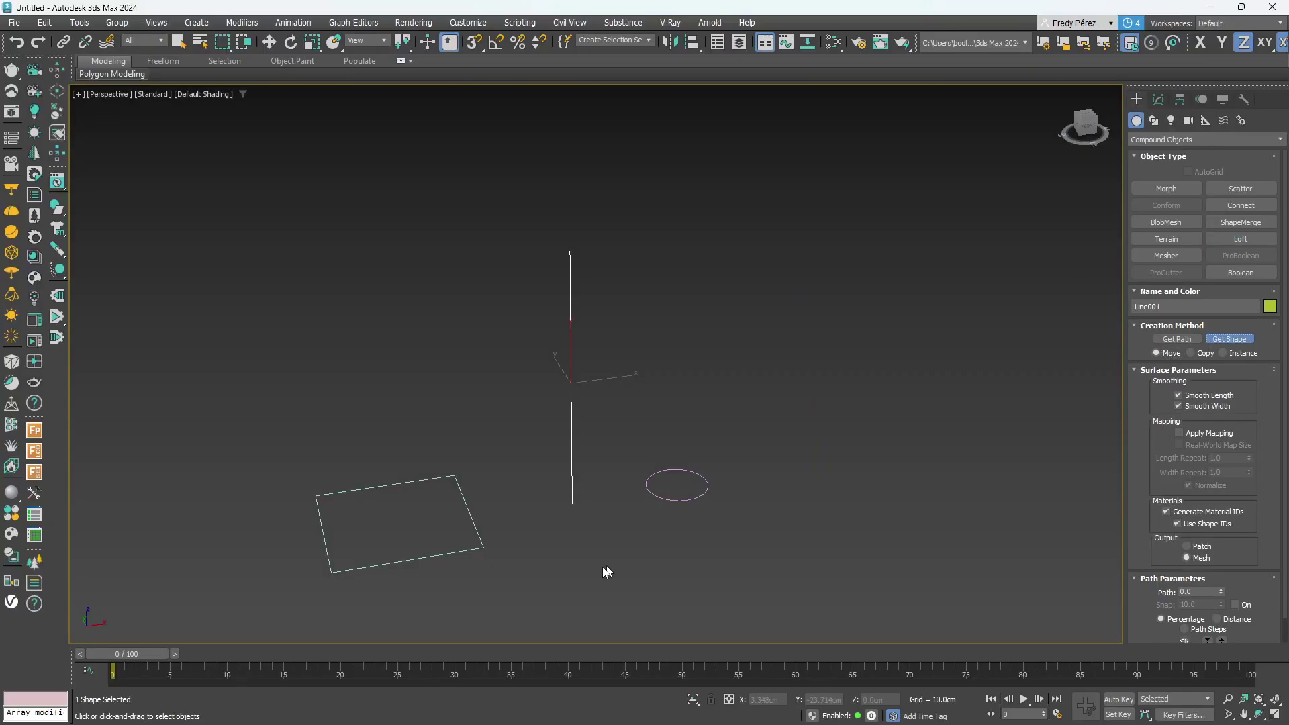
click(468, 551)
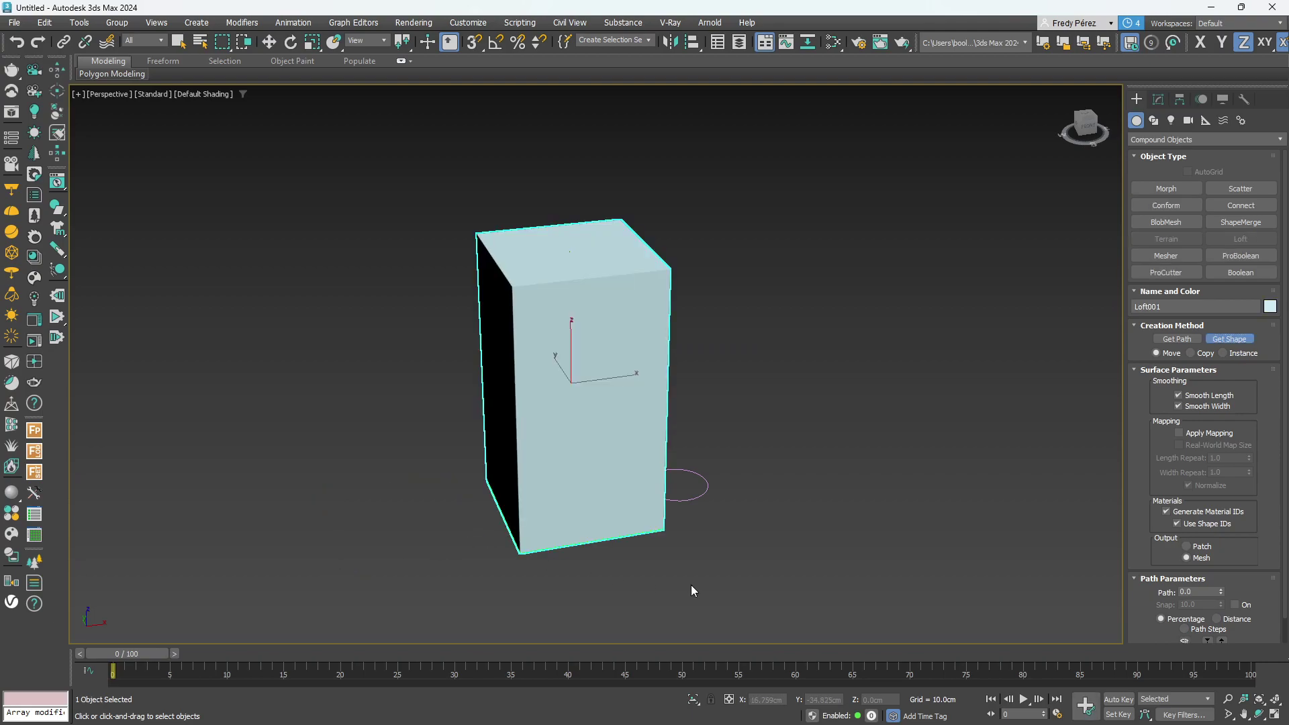
scroll(431, 595, up, 5)
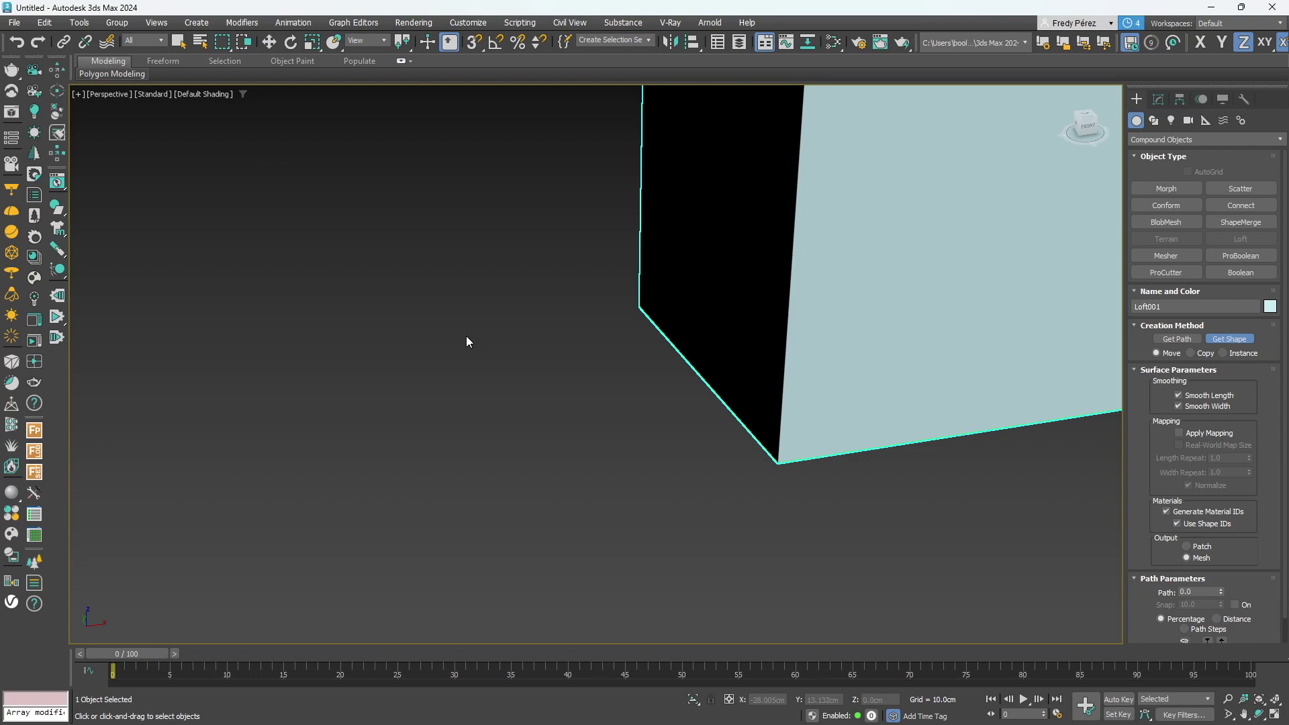
Undo the loft created with the Move method.
key(ctrl+z)
scroll(477, 340, down, 4)
key(e)
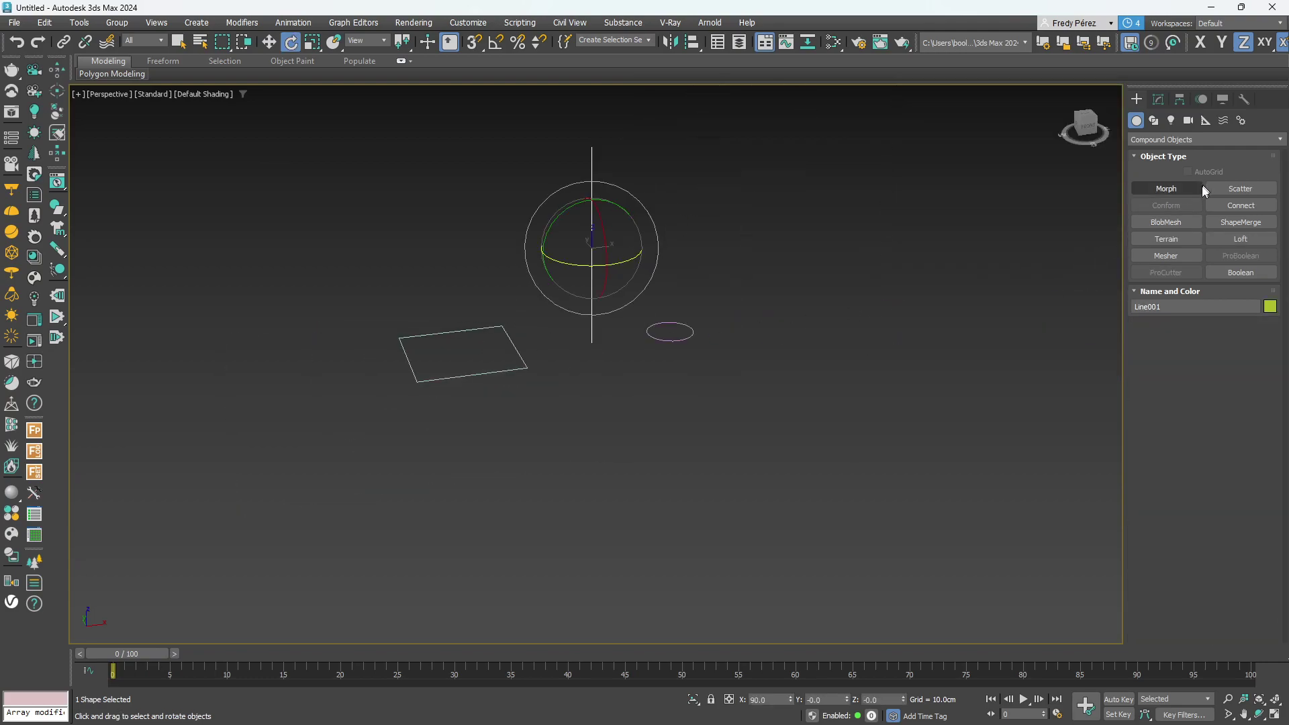
Create a Loft from the vertical line using the Copy method, with the square as its first shape.
click(1240, 239)
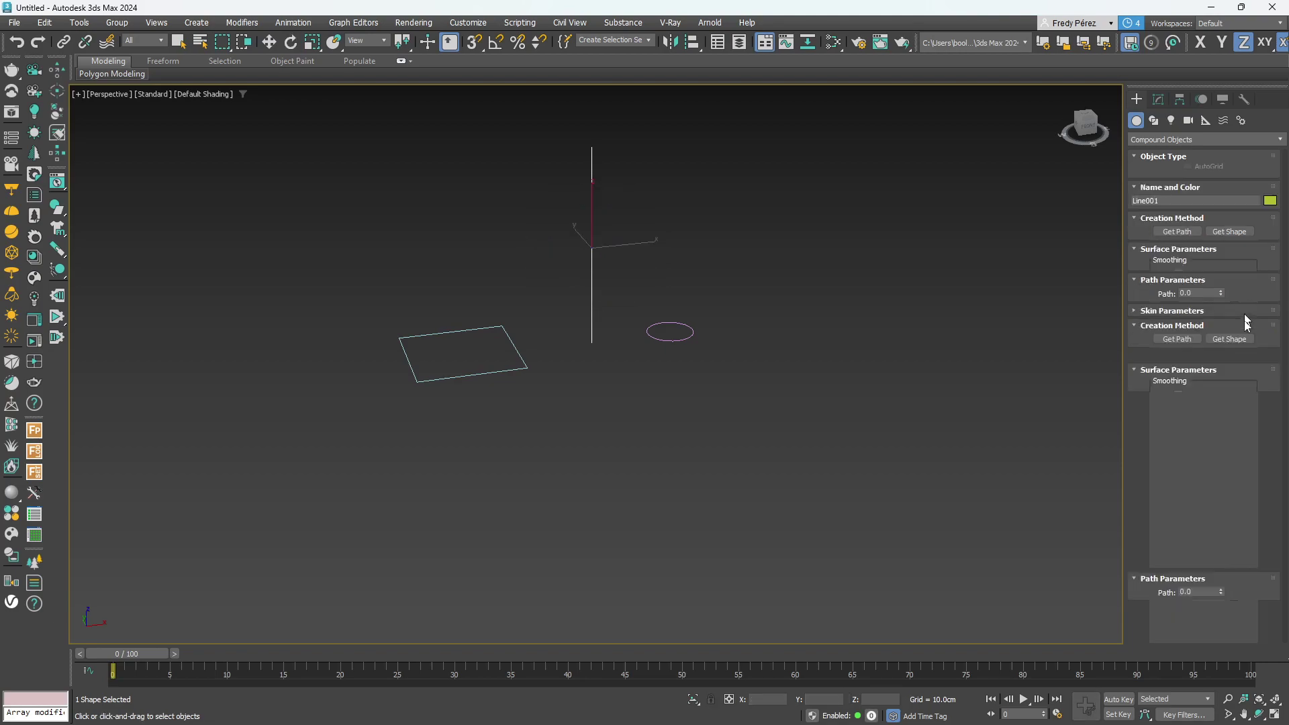
click(1230, 339)
click(492, 370)
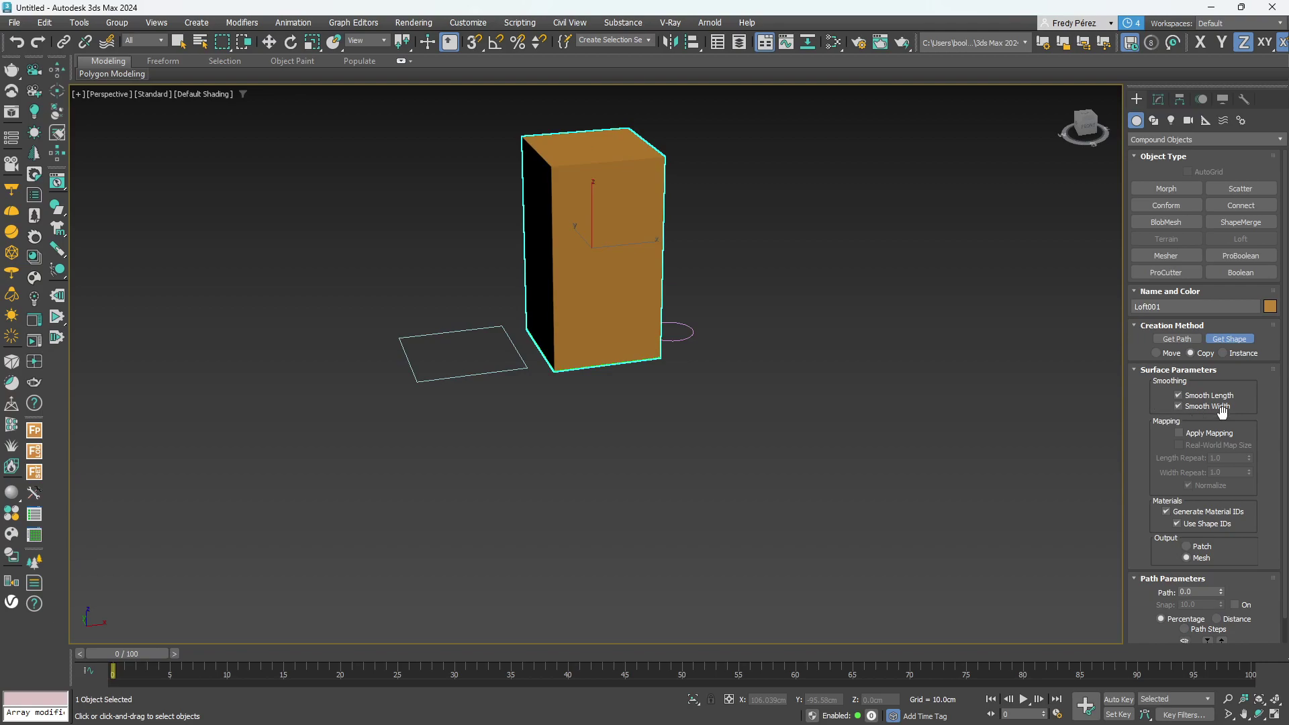
drag(1152, 388, 1153, 359)
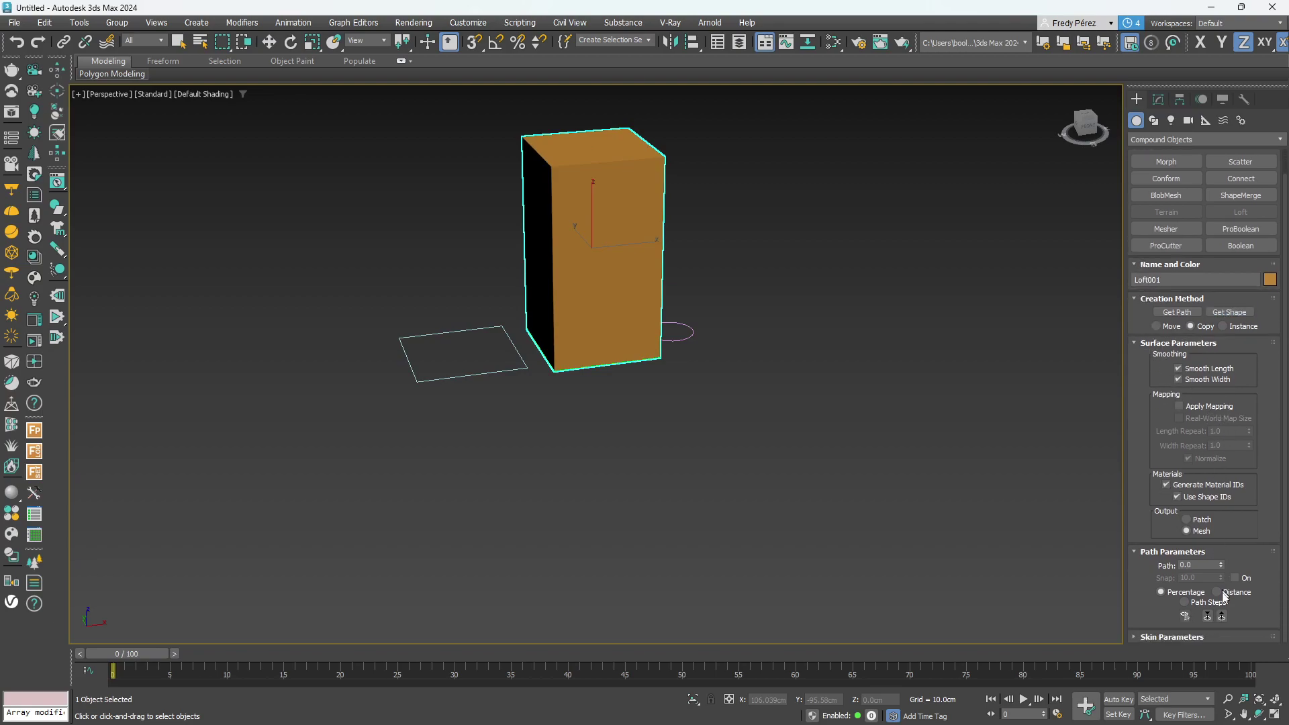
Add the circle as the loft's section at 50 percent of the path.
click(1195, 564)
text(50)
key(Return)
click(1229, 312)
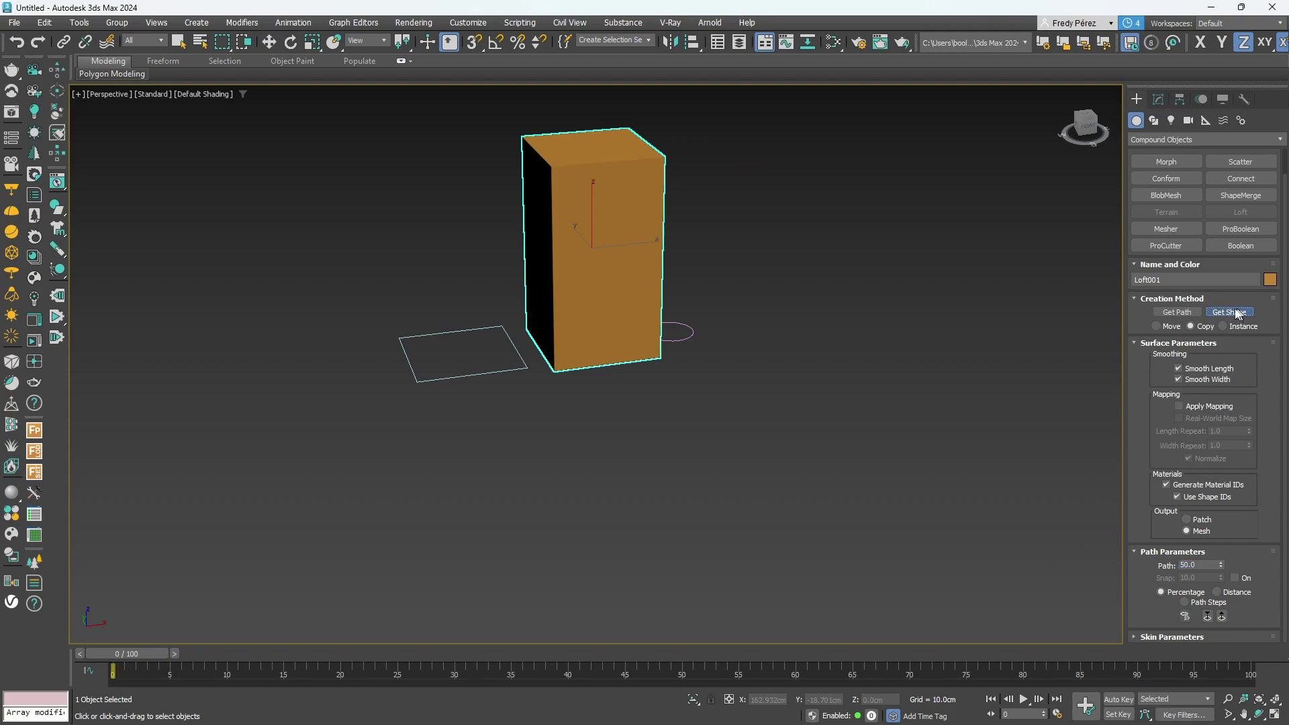
click(685, 337)
Add the square as the loft's end section at 100 percent of the path and leave shape picking.
click(1199, 565)
text(100)
key(Return)
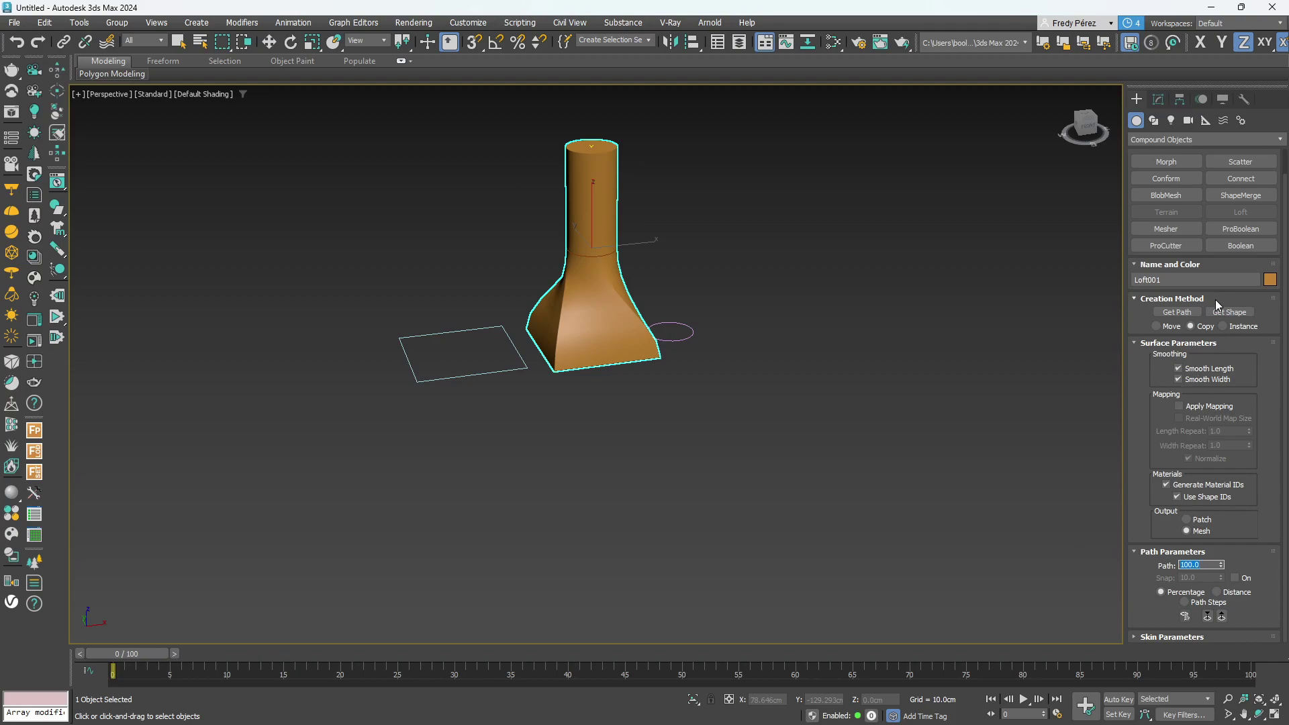
click(1250, 312)
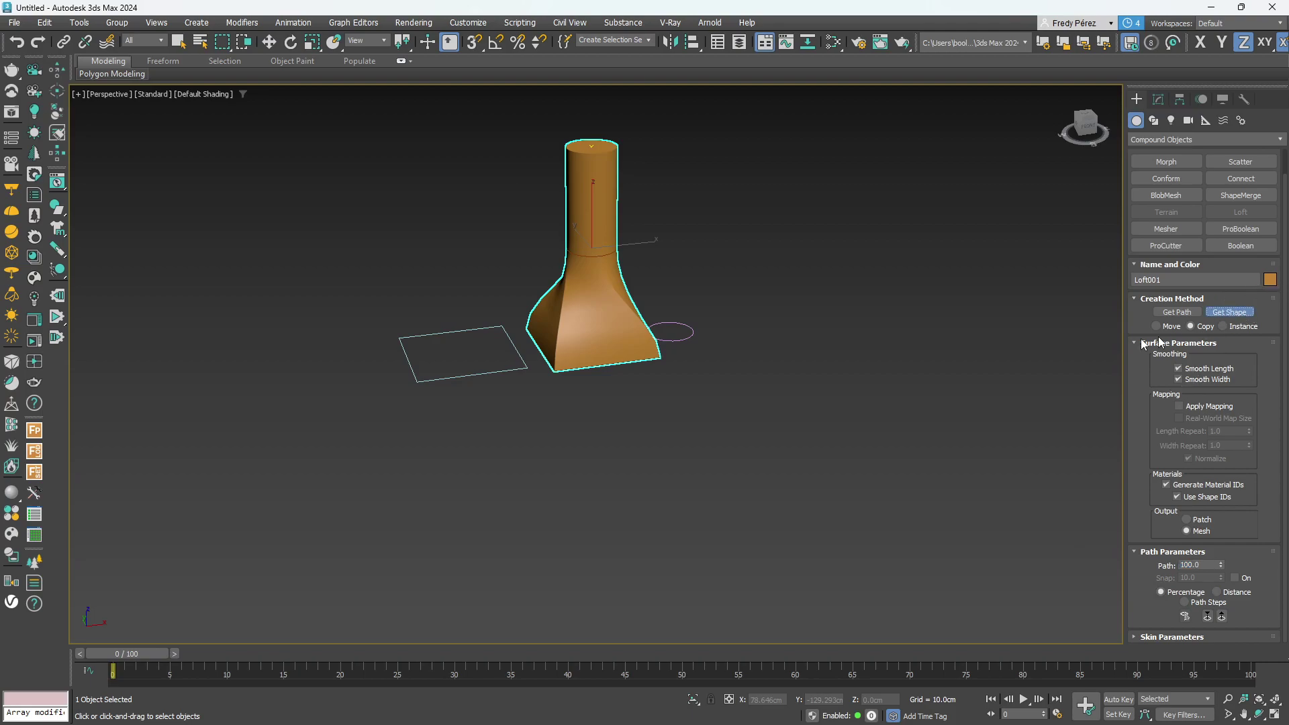
click(509, 369)
key(w)
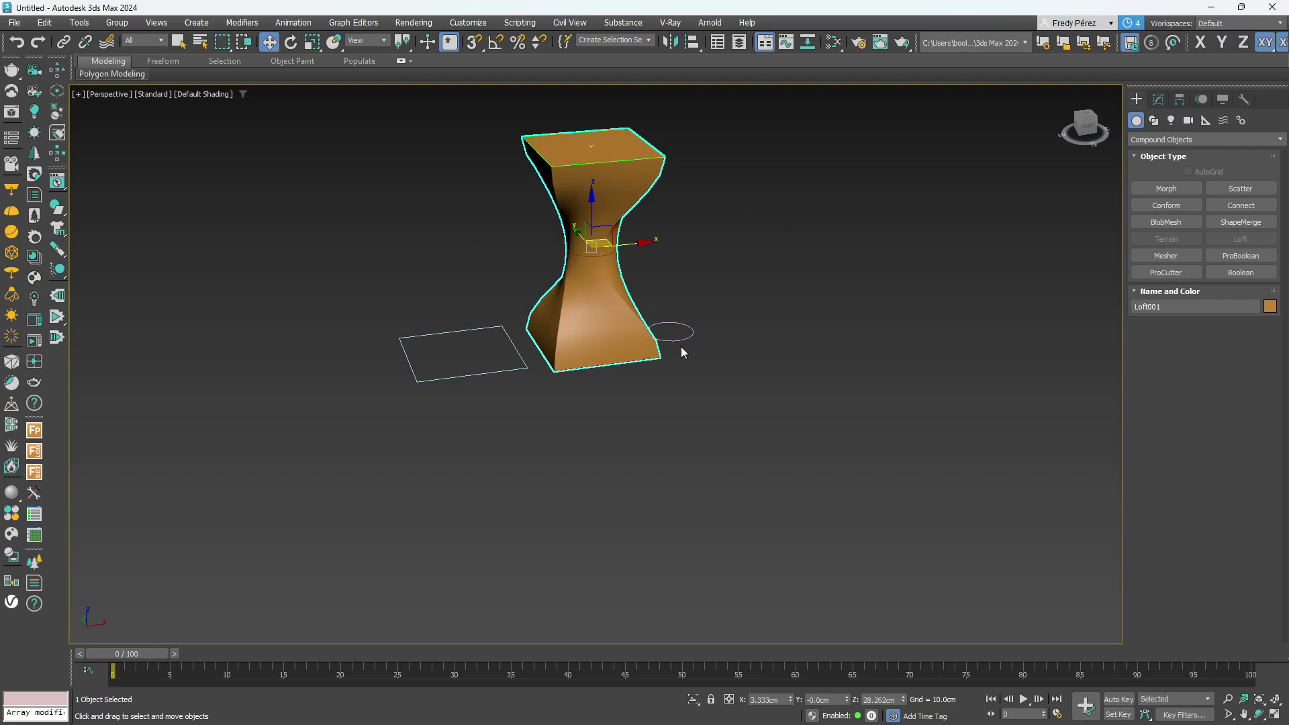
Try changing the source circle's radius to test its link to the copied loft section, and undo the change.
scroll(682, 342, up, 6)
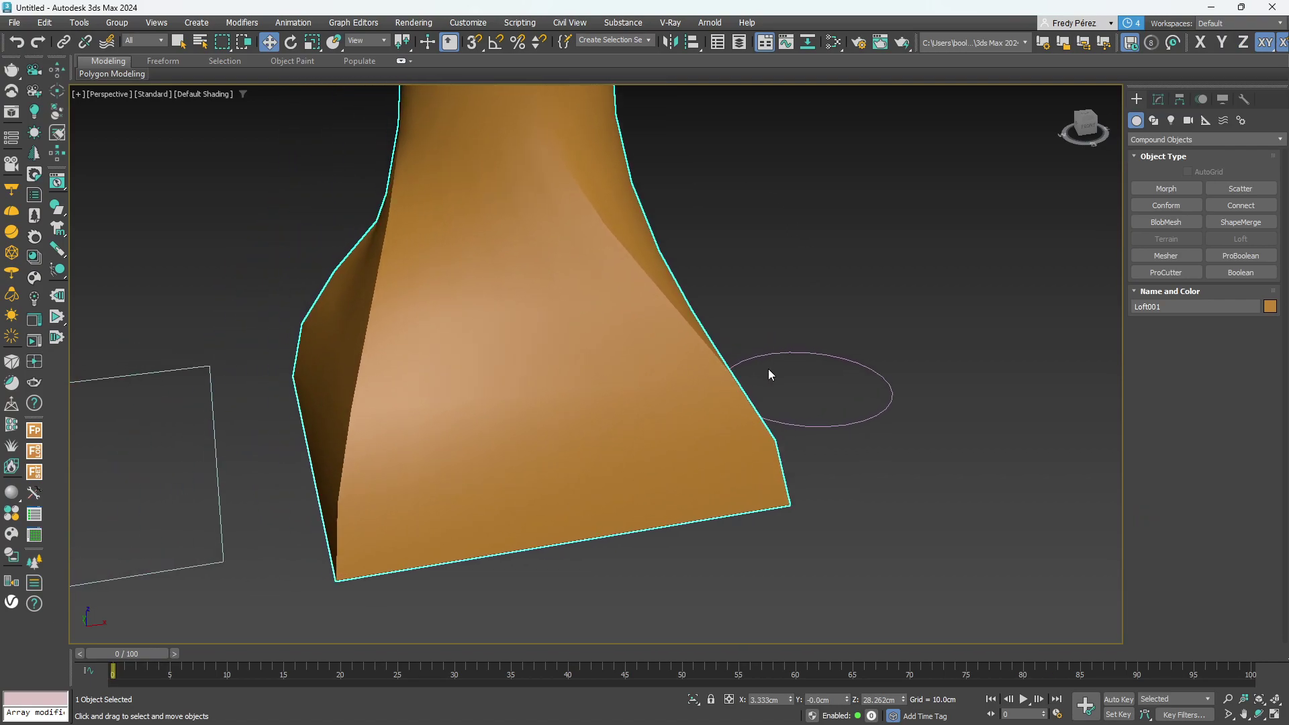
click(792, 401)
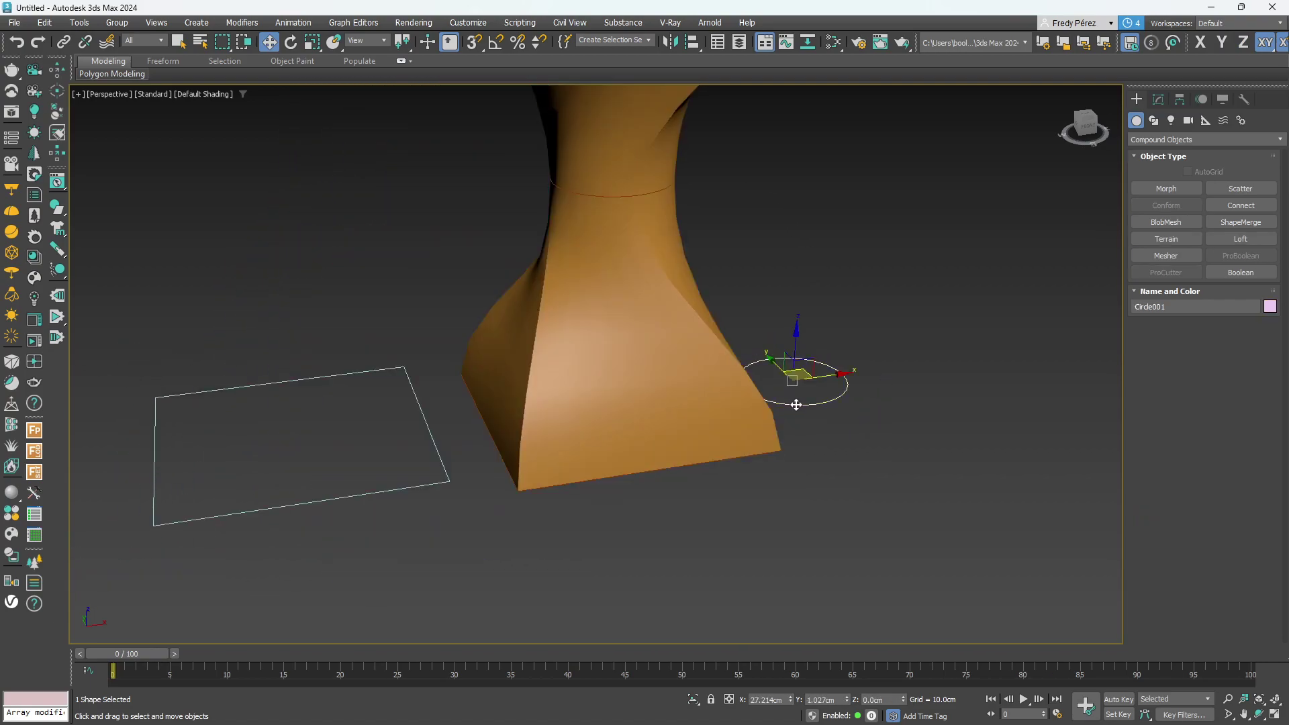
click(1157, 98)
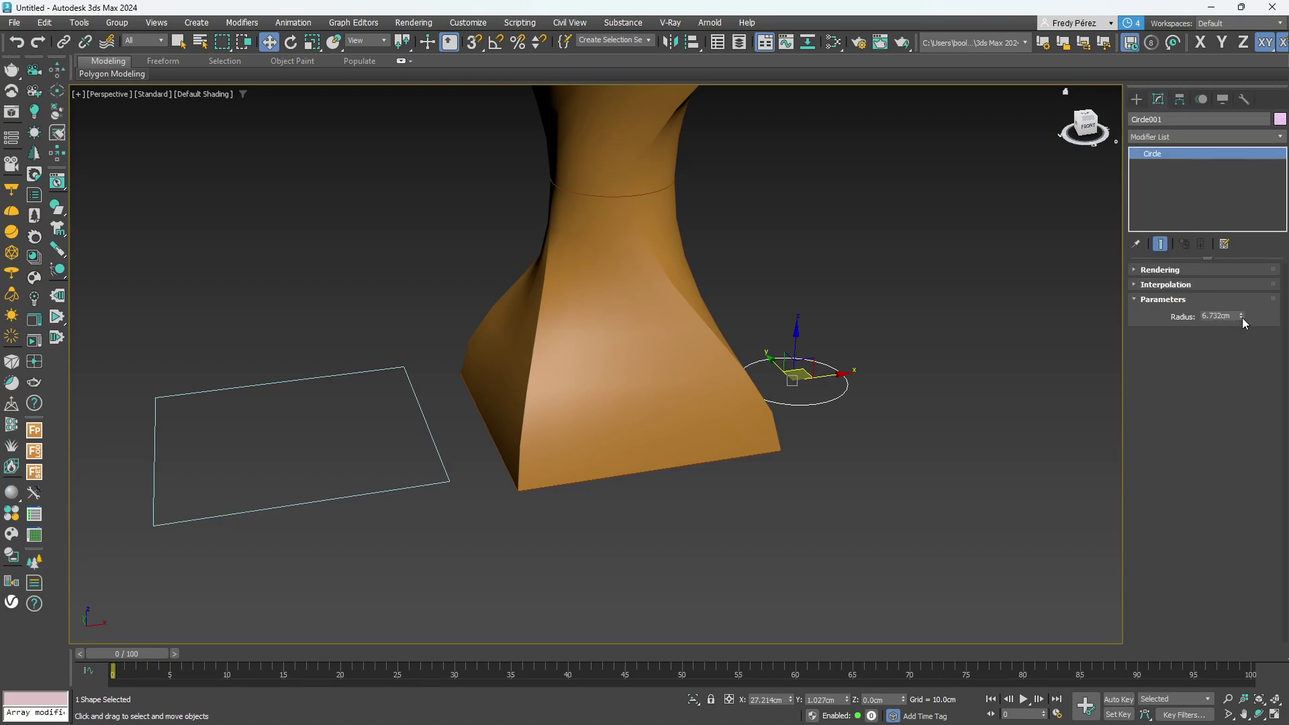
drag(1242, 316, 1162, 337)
key(ctrl+z)
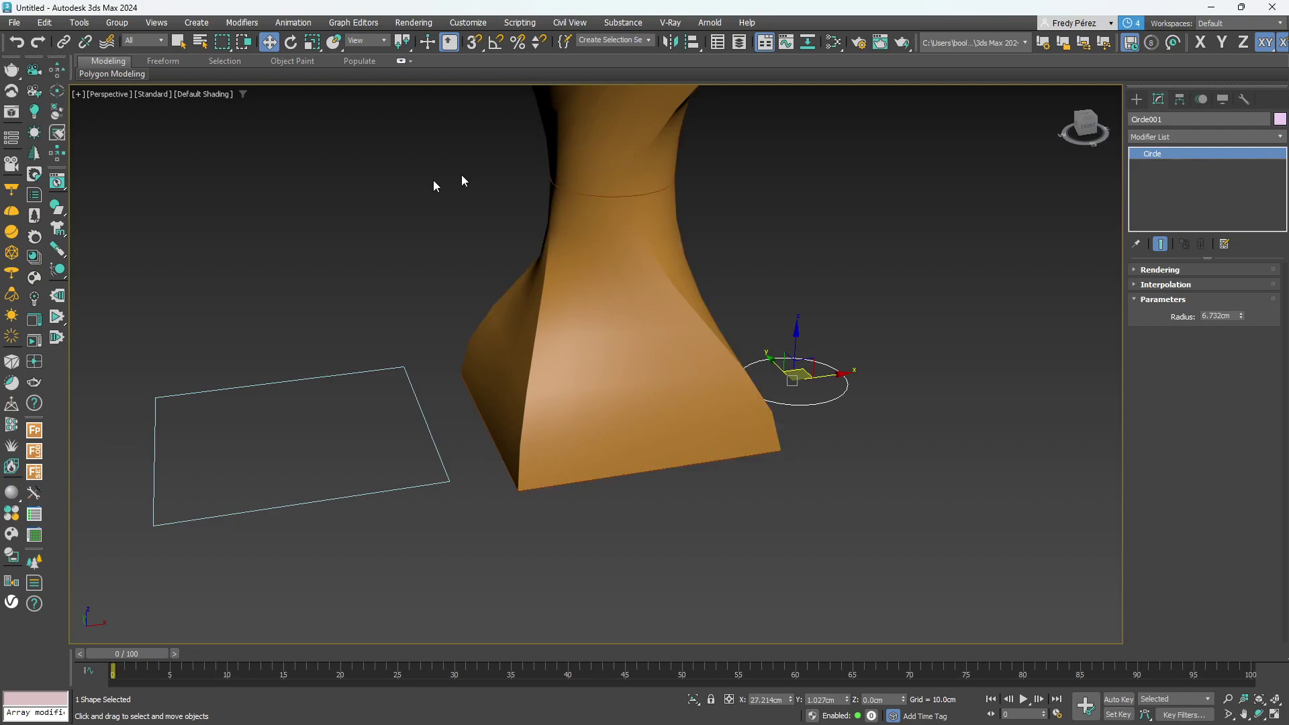
Check the source square's parameters, and select the loft to examine its transitions between the square ends and circular middle.
click(414, 485)
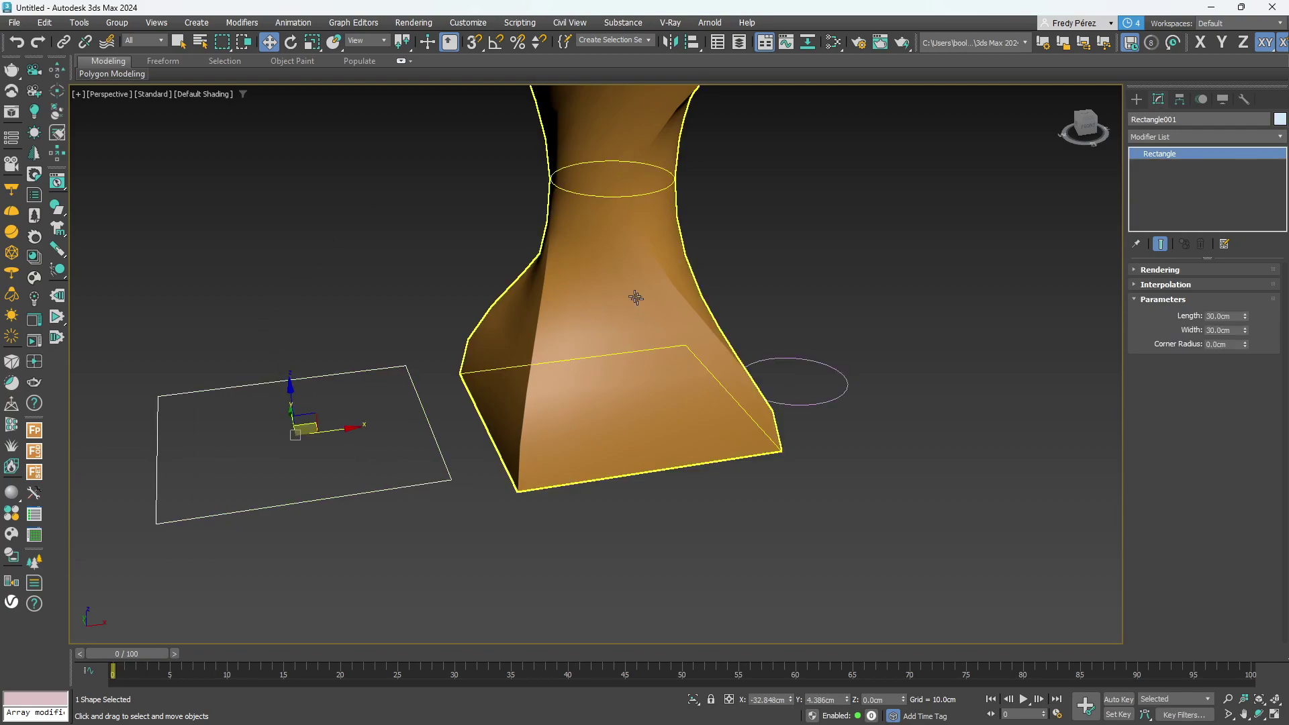
click(635, 220)
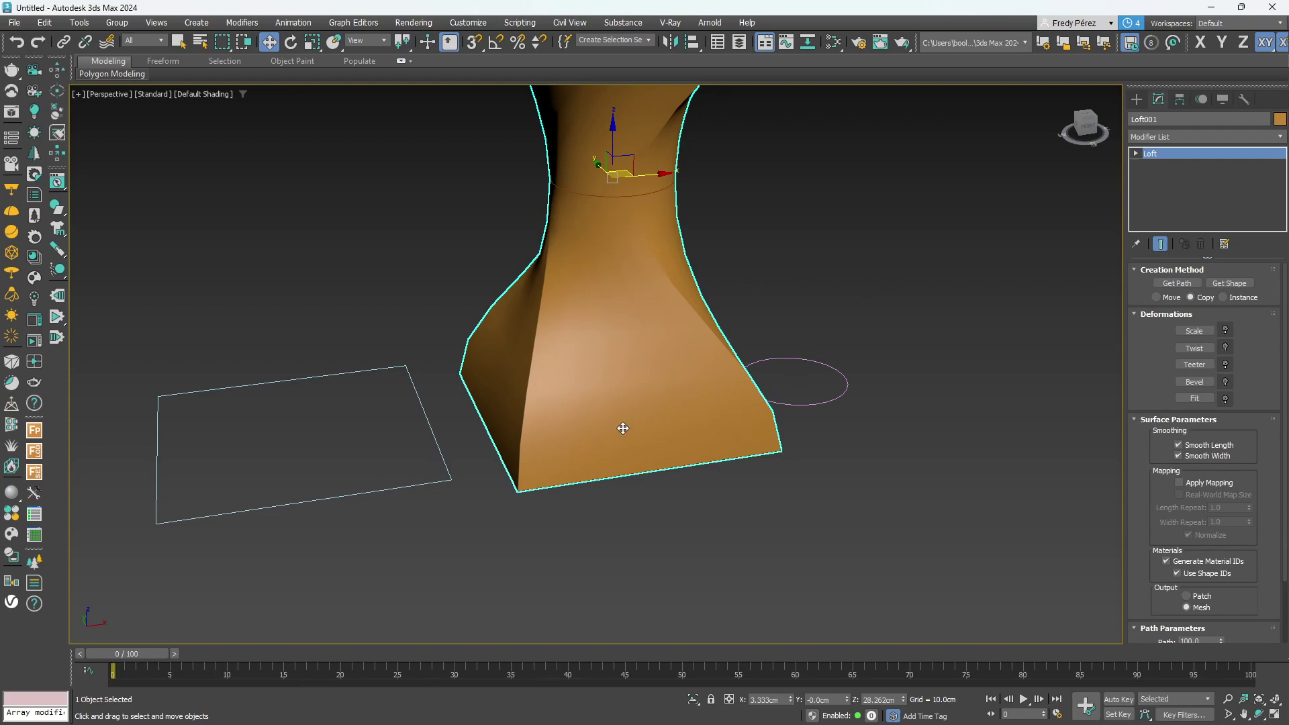
scroll(645, 421, down, 2)
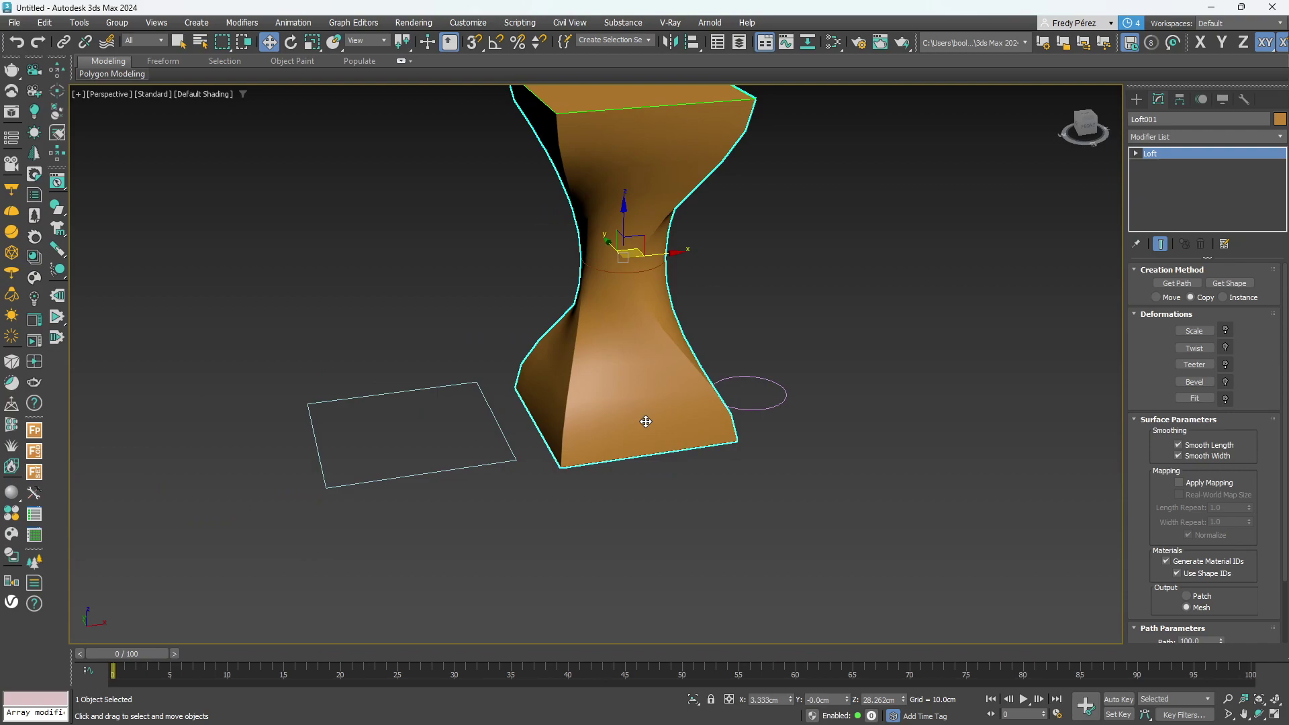
scroll(646, 421, down, 1)
middle_drag(648, 421, 646, 455)
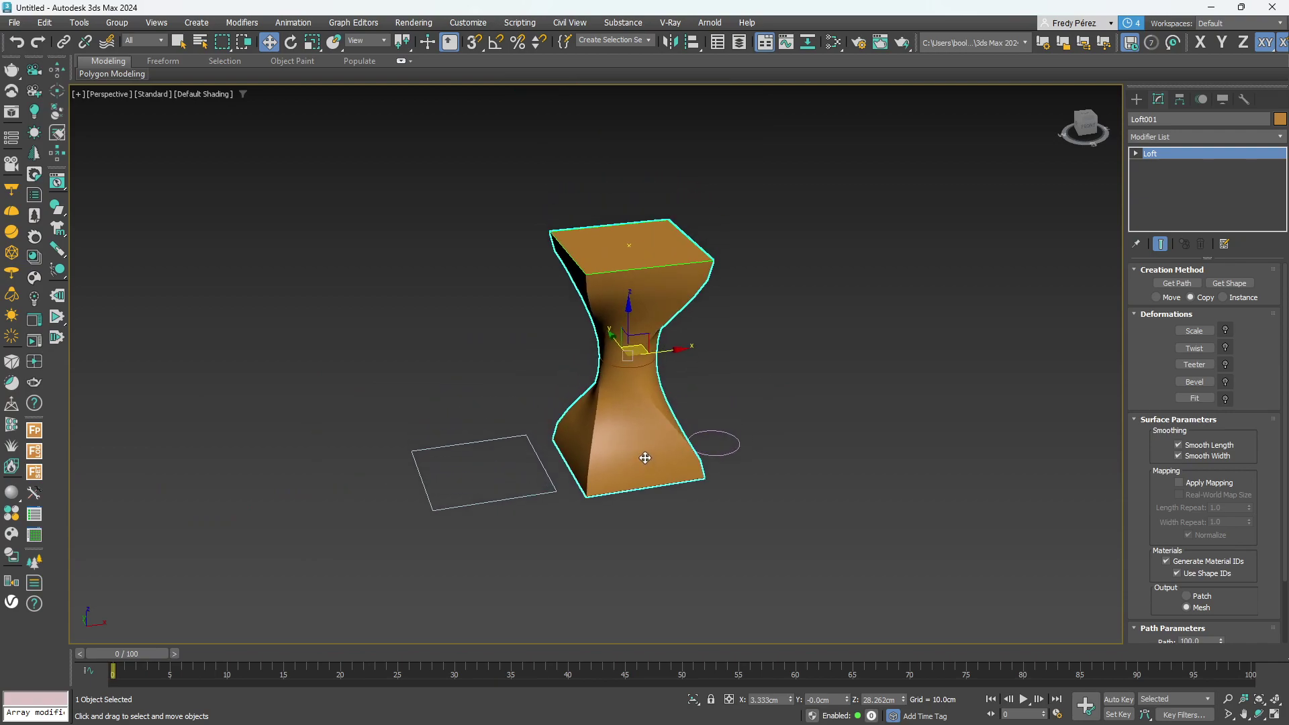
scroll(645, 455, up, 1)
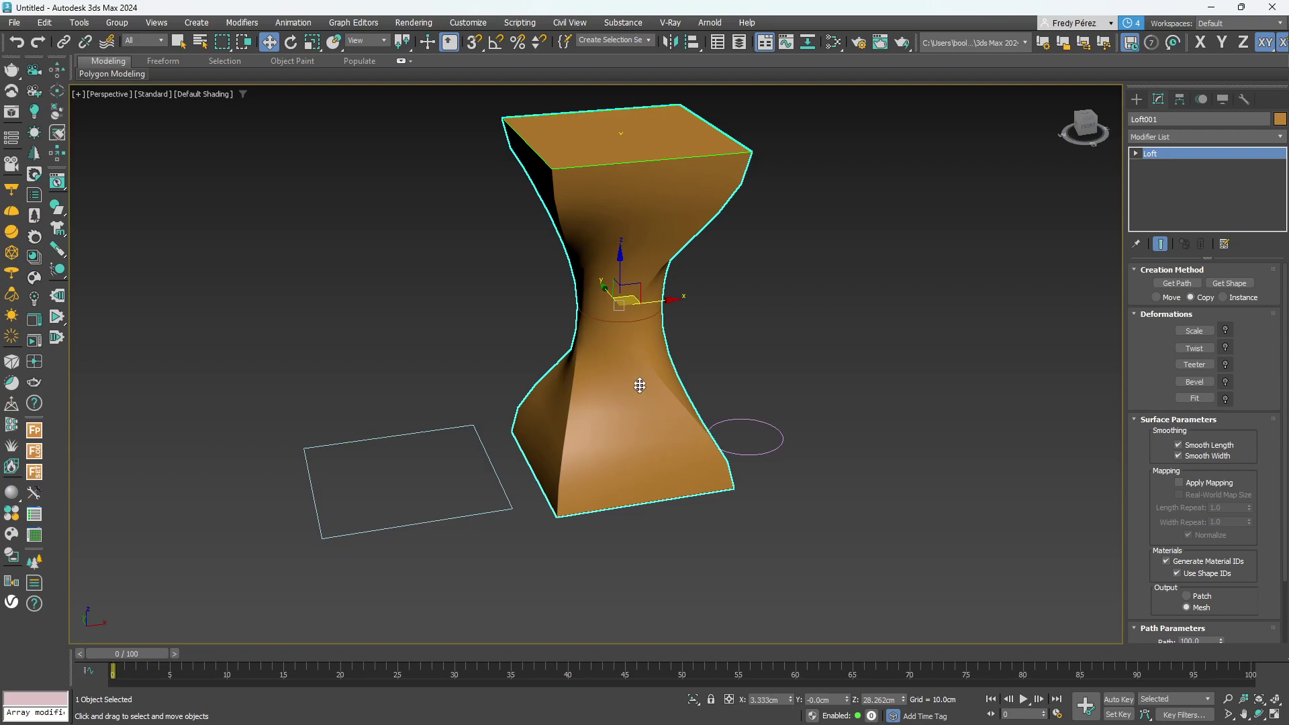
scroll(680, 406, up, 3)
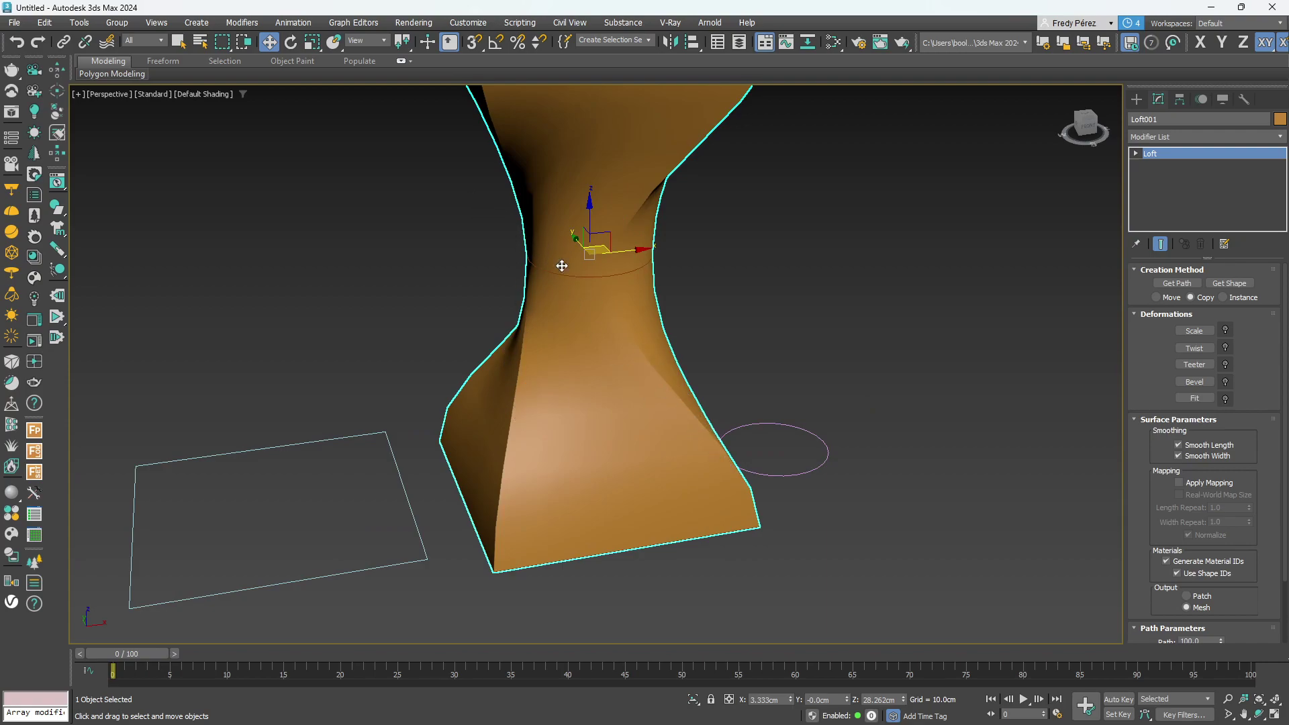
scroll(562, 266, down, 4)
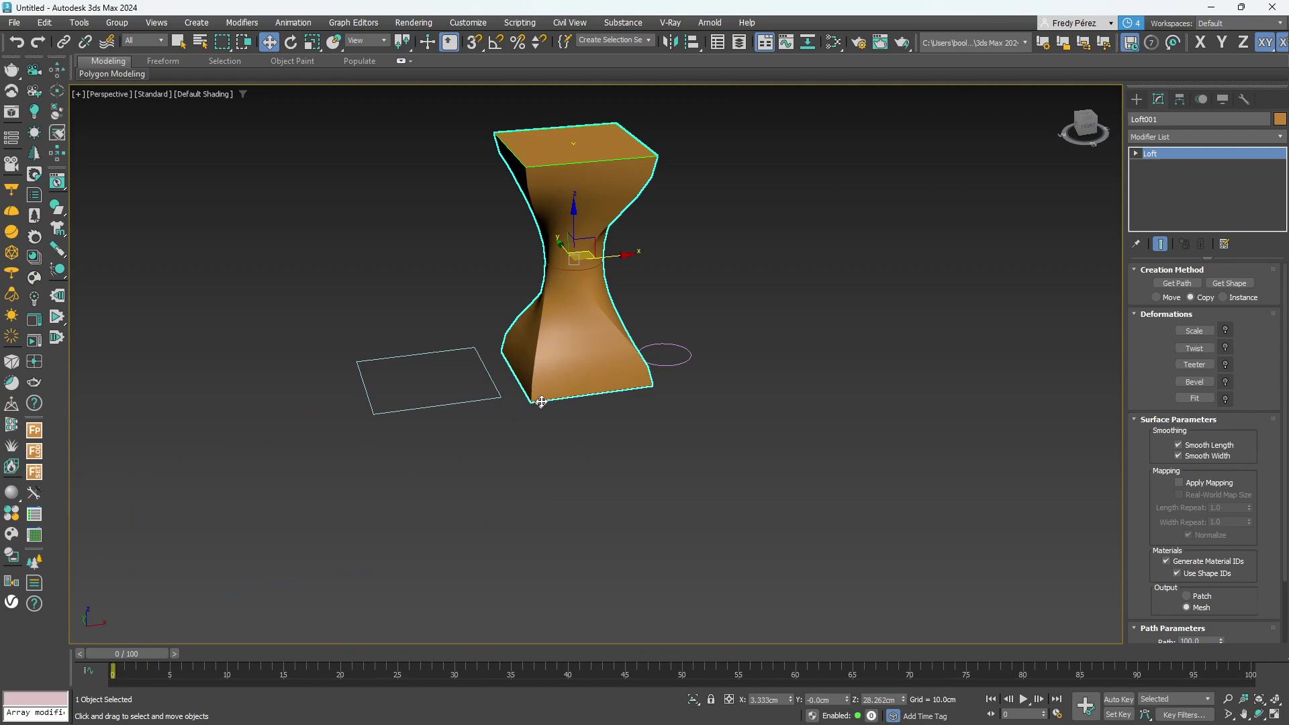
Display edged faces in the perspective viewport and inspect the loft's mesh edges from the square base to the circular middle.
scroll(511, 396, up, 5)
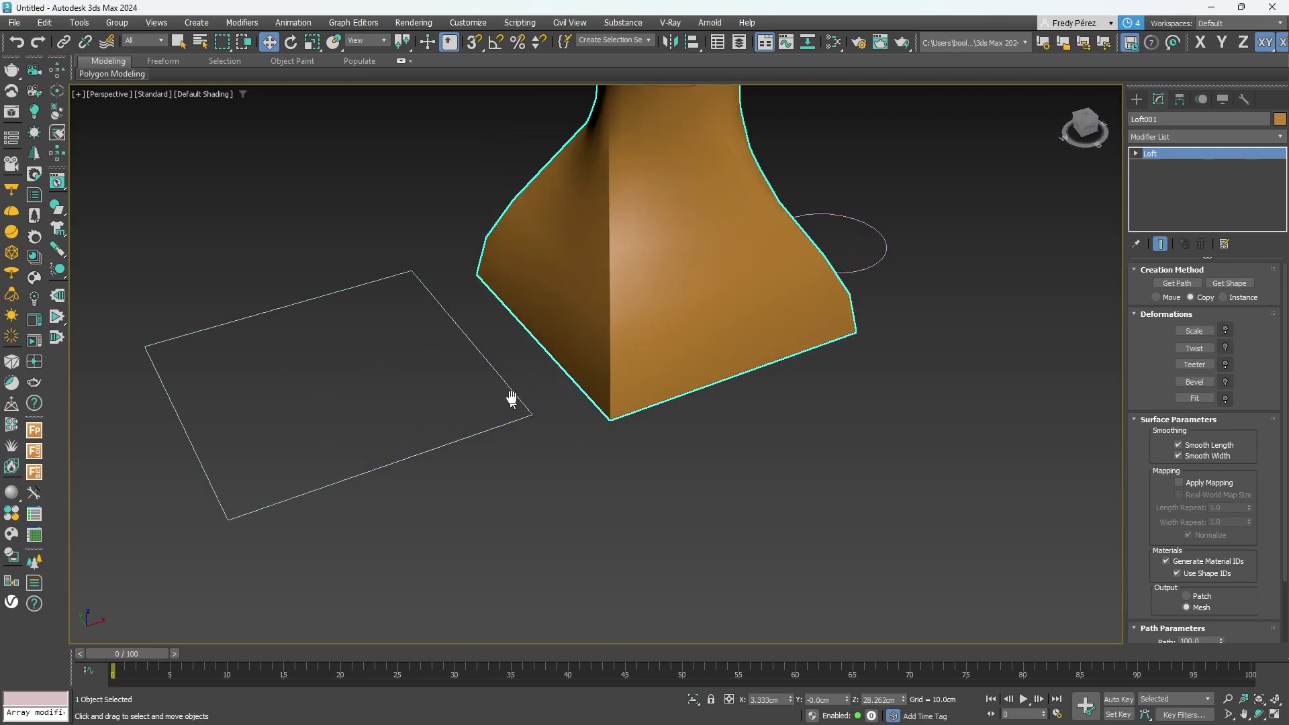
middle_drag(509, 396, 564, 433)
click(211, 95)
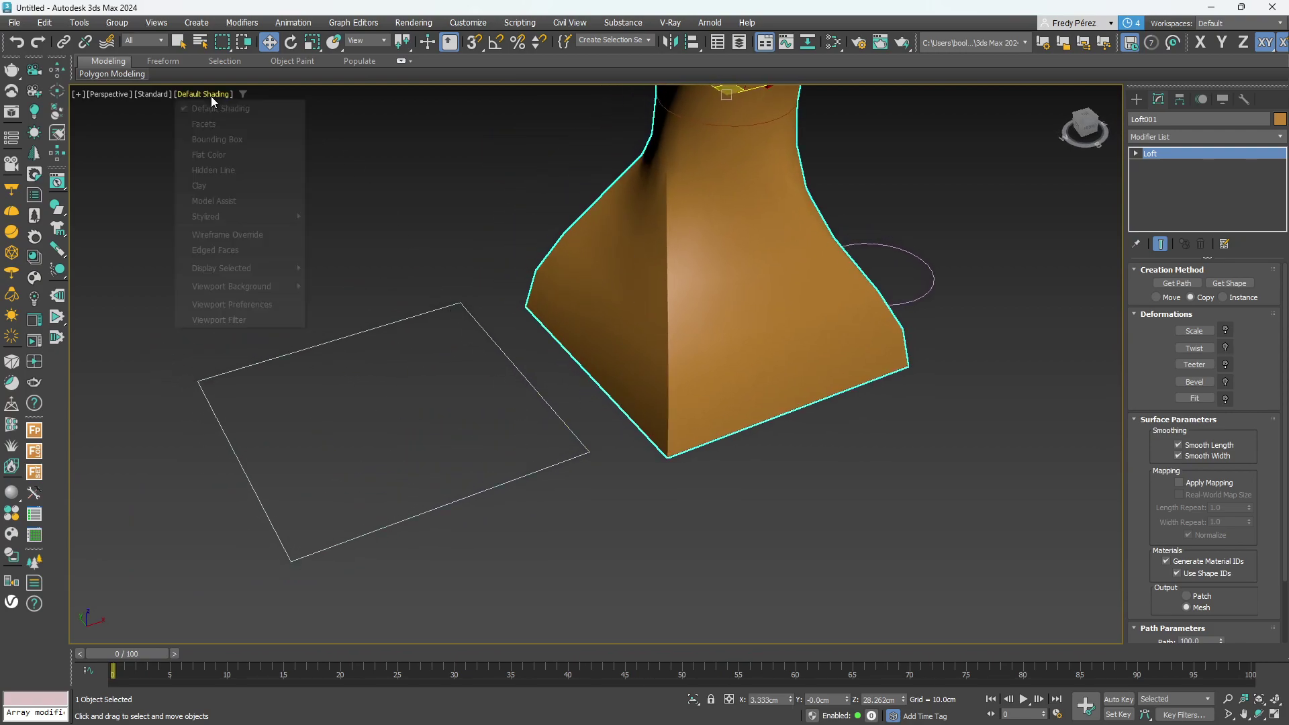
click(228, 250)
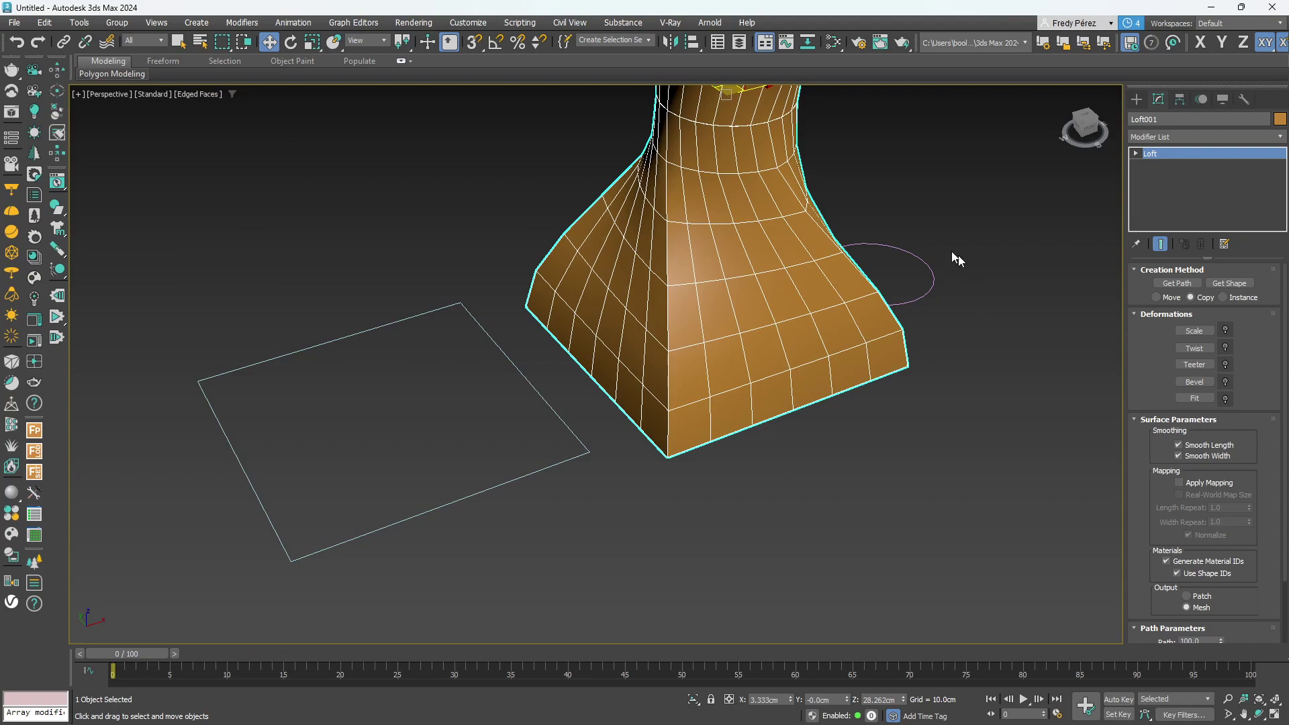
scroll(840, 317, up, 4)
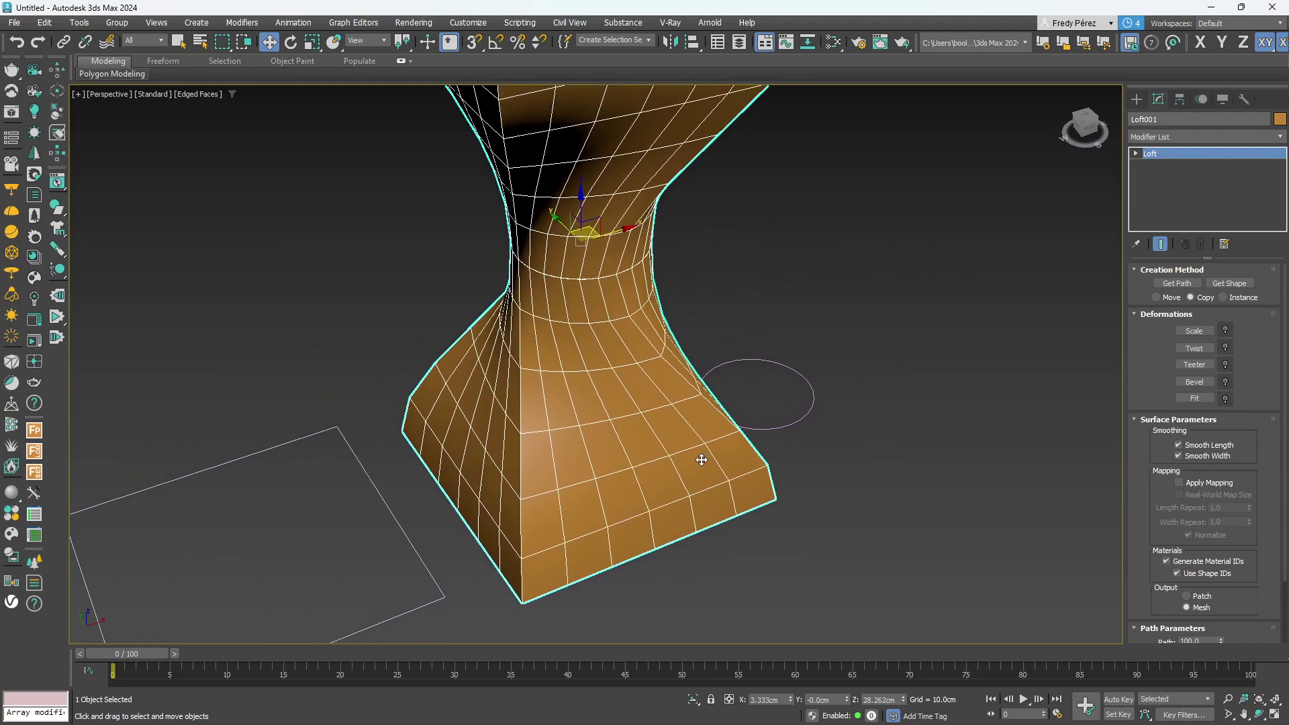
scroll(564, 533, up, 3)
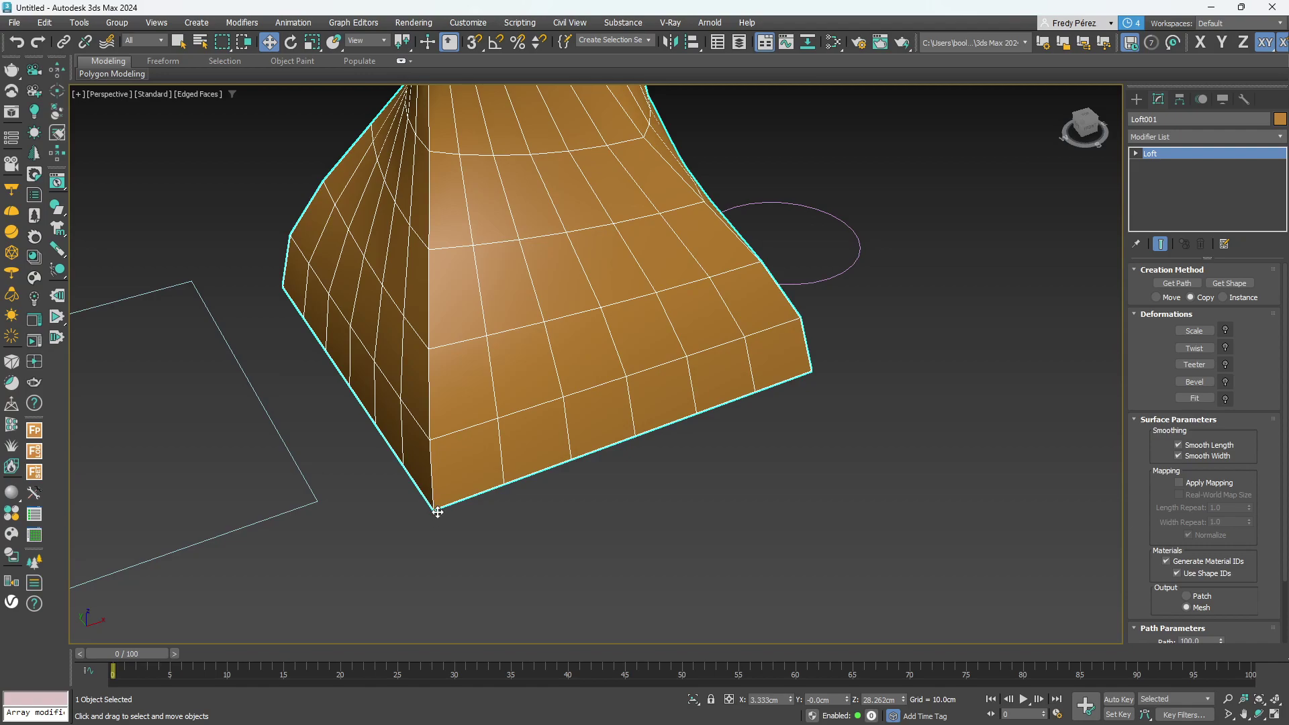
scroll(433, 349, up, 3)
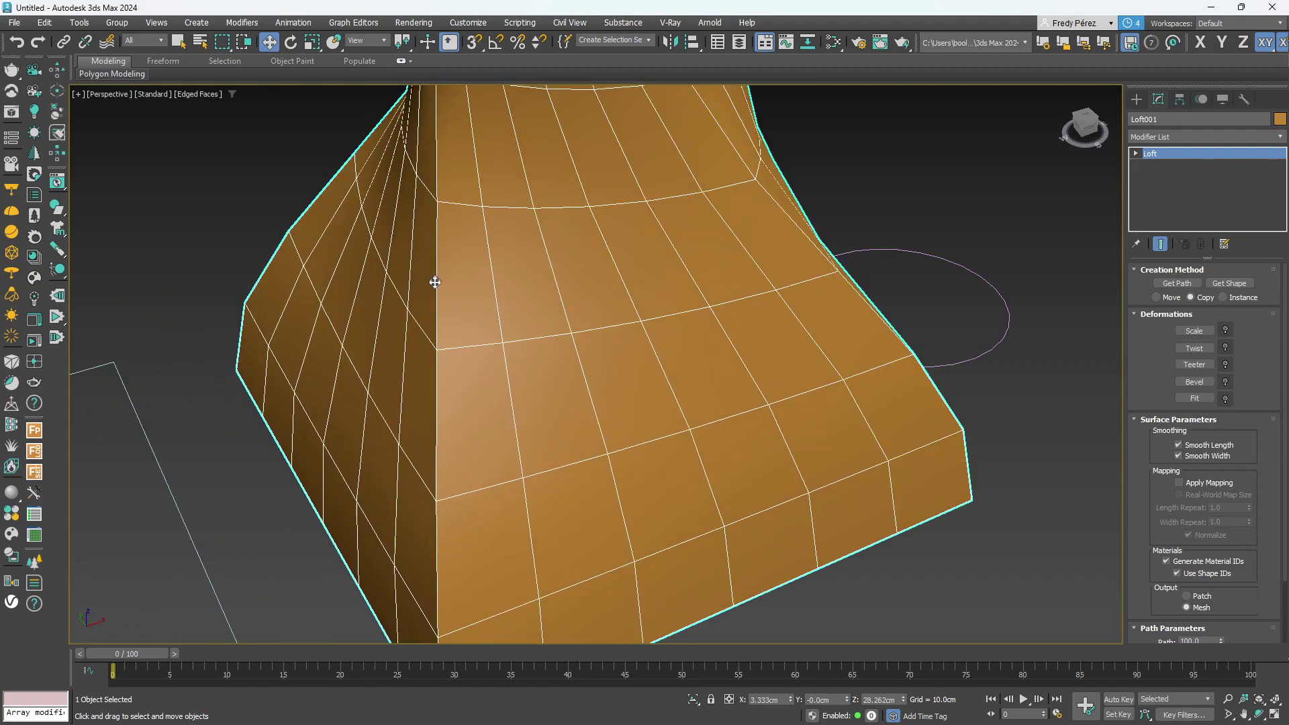
scroll(435, 280, down, 4)
scroll(432, 201, up, 3)
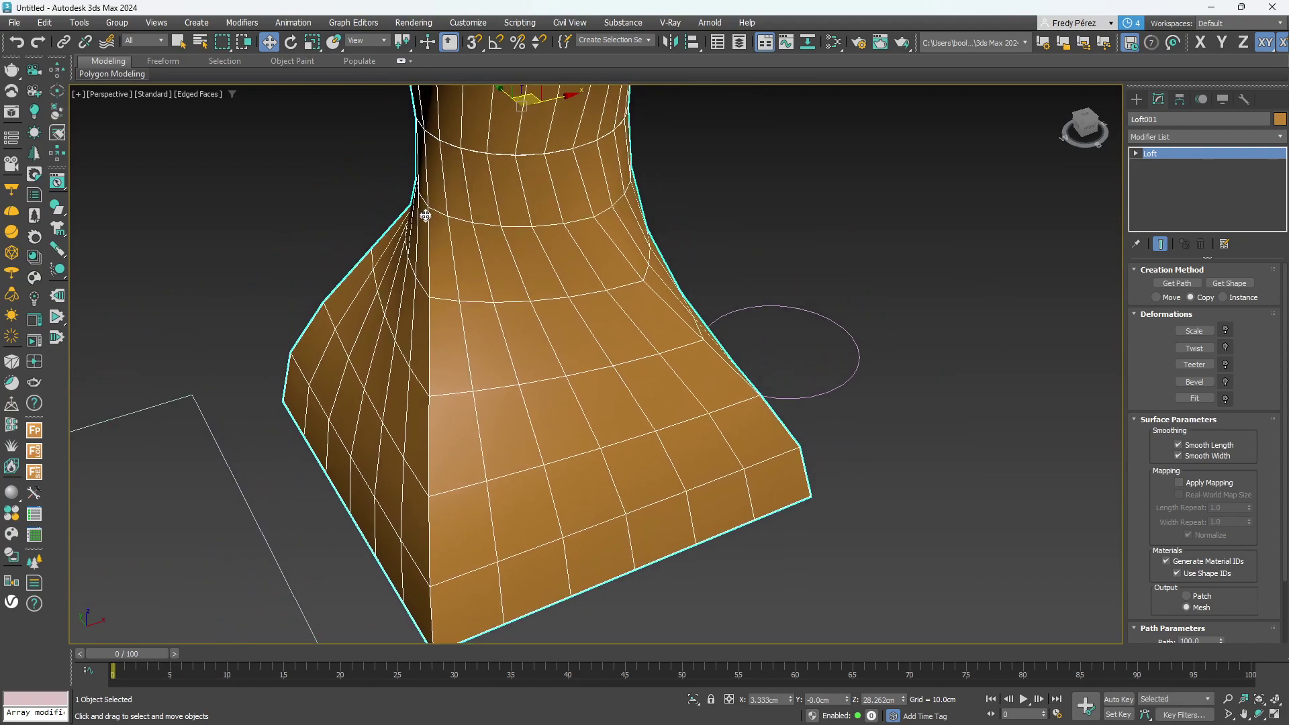
Check the parameters of the source square and circle, and delete the loft object.
scroll(521, 357, down, 5)
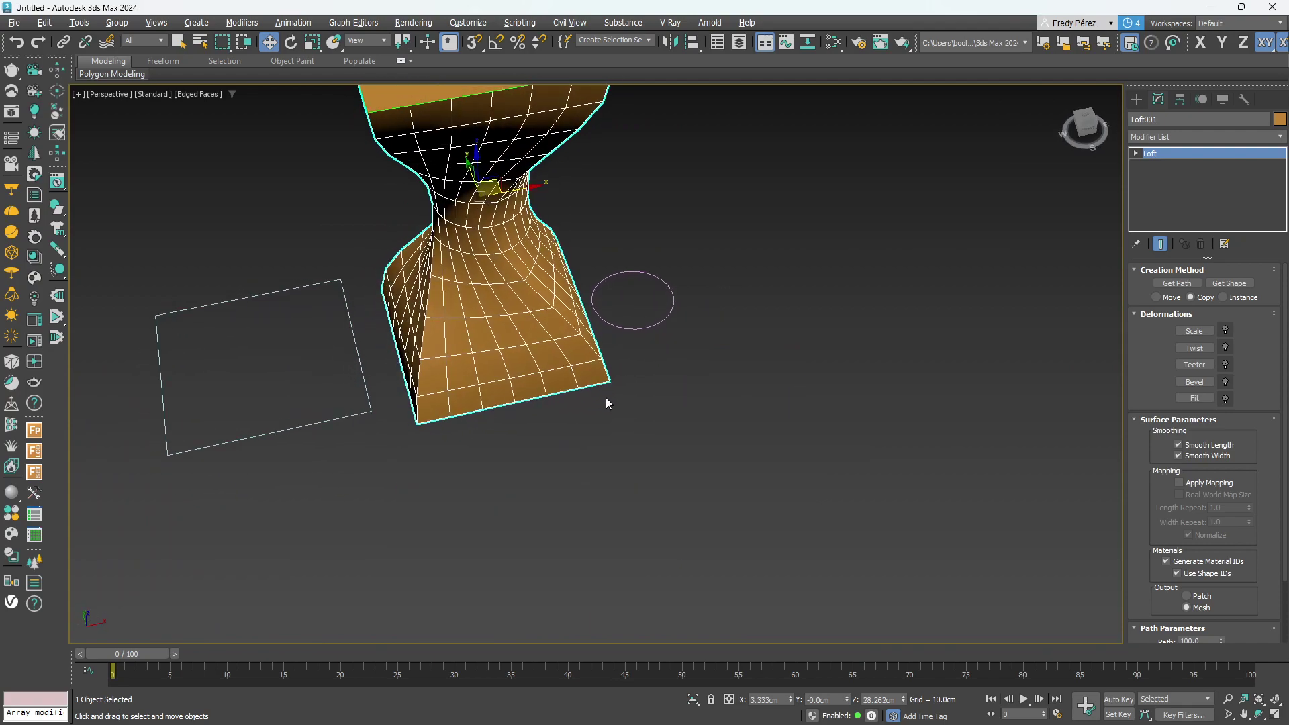
click(371, 410)
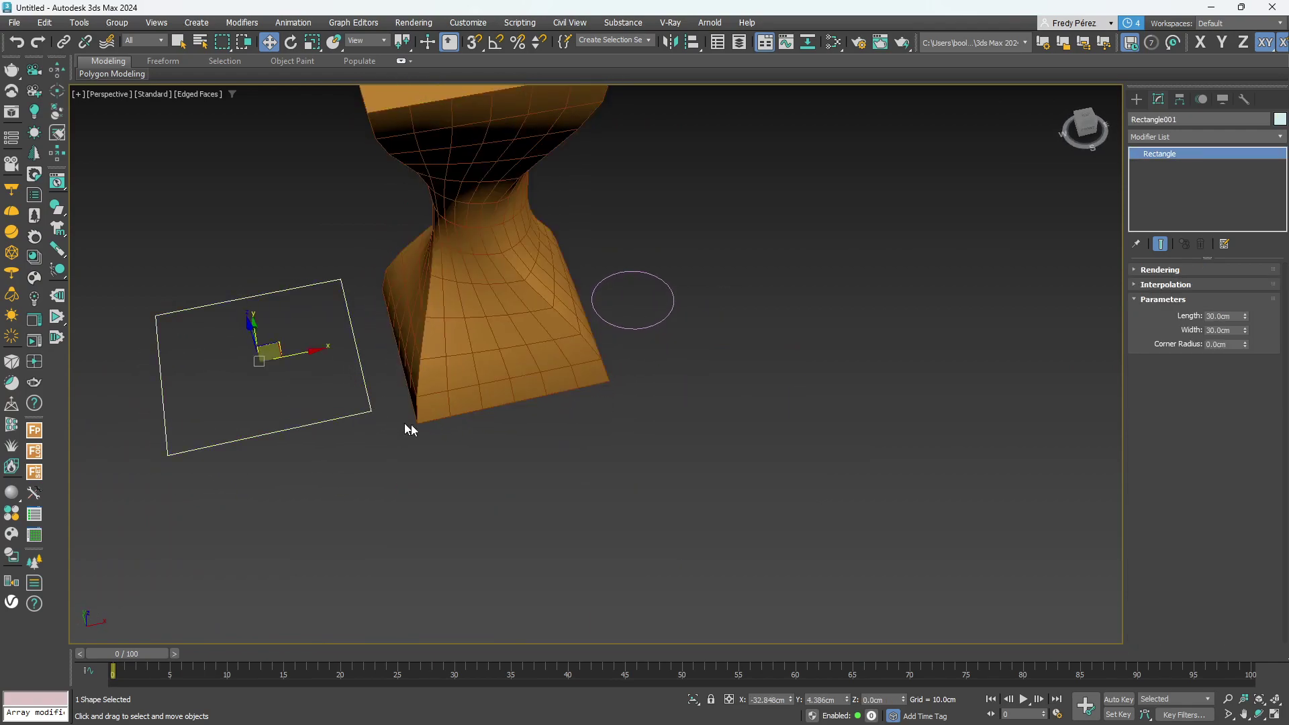
click(655, 324)
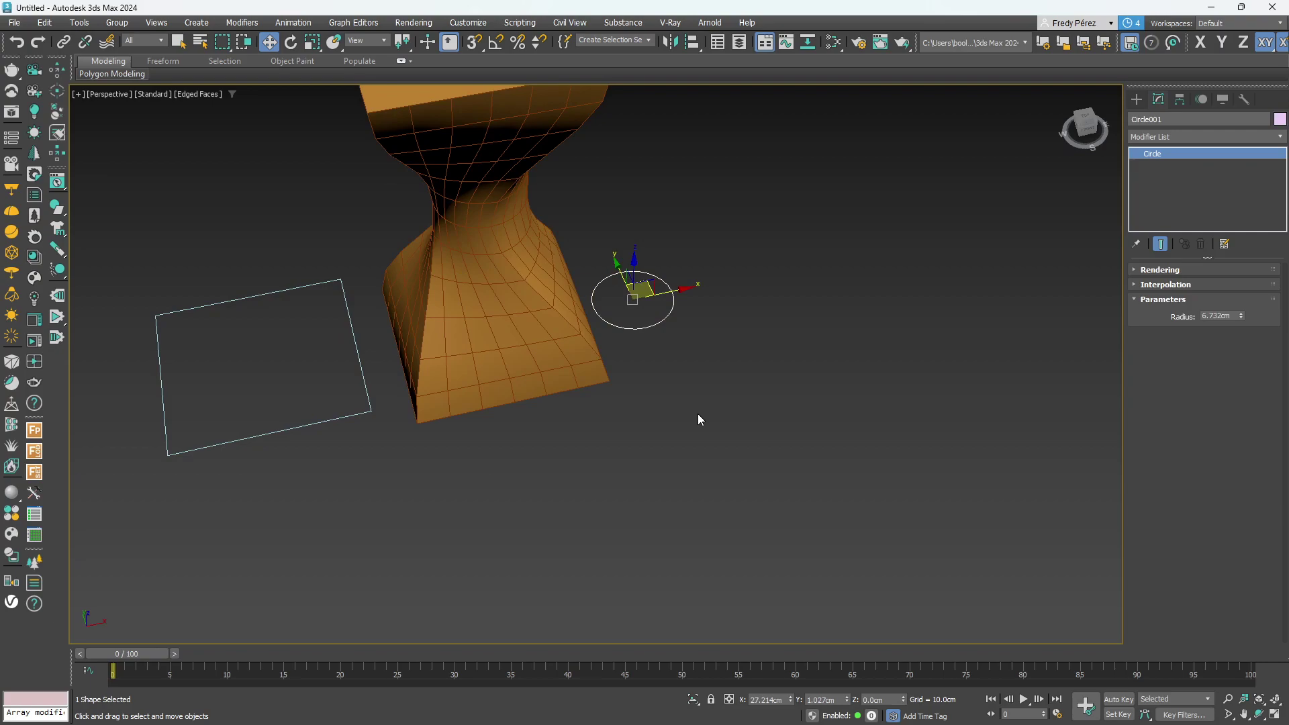
click(591, 365)
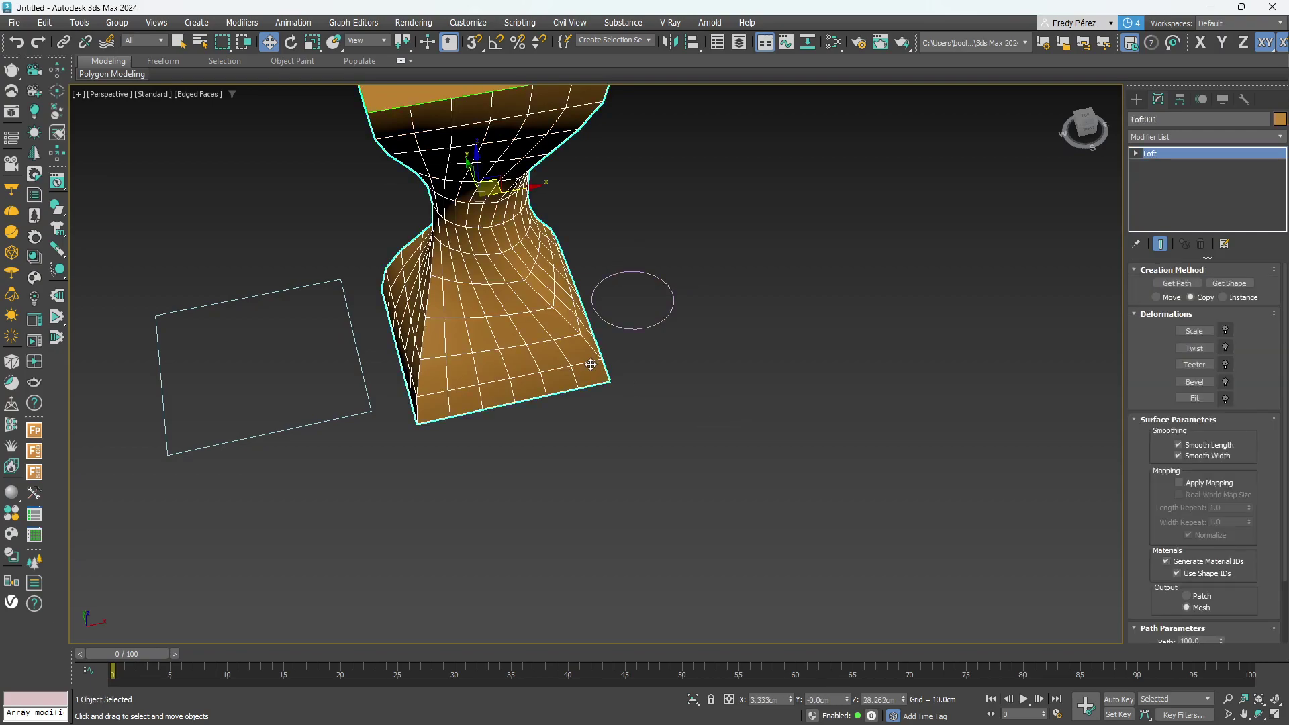
key(Delete)
middle_drag(474, 394, 506, 412)
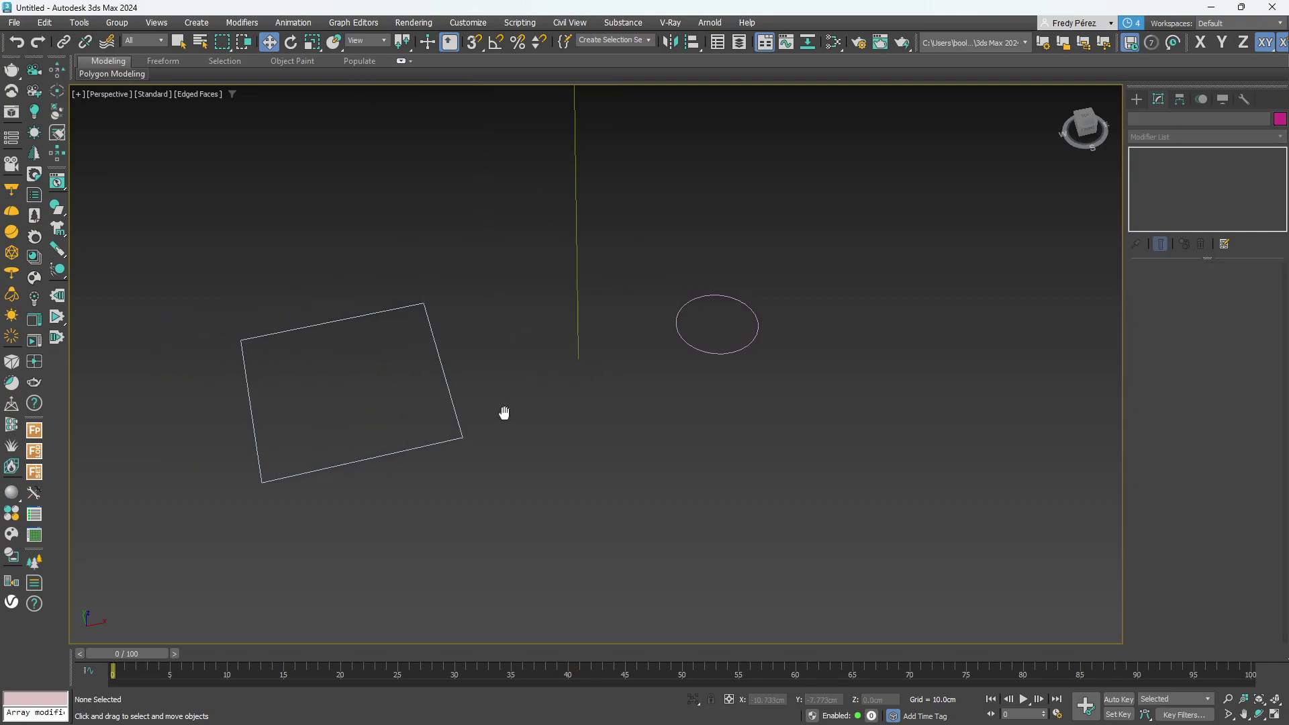
Convert the source square and the source circle to Editable Splines.
click(456, 441)
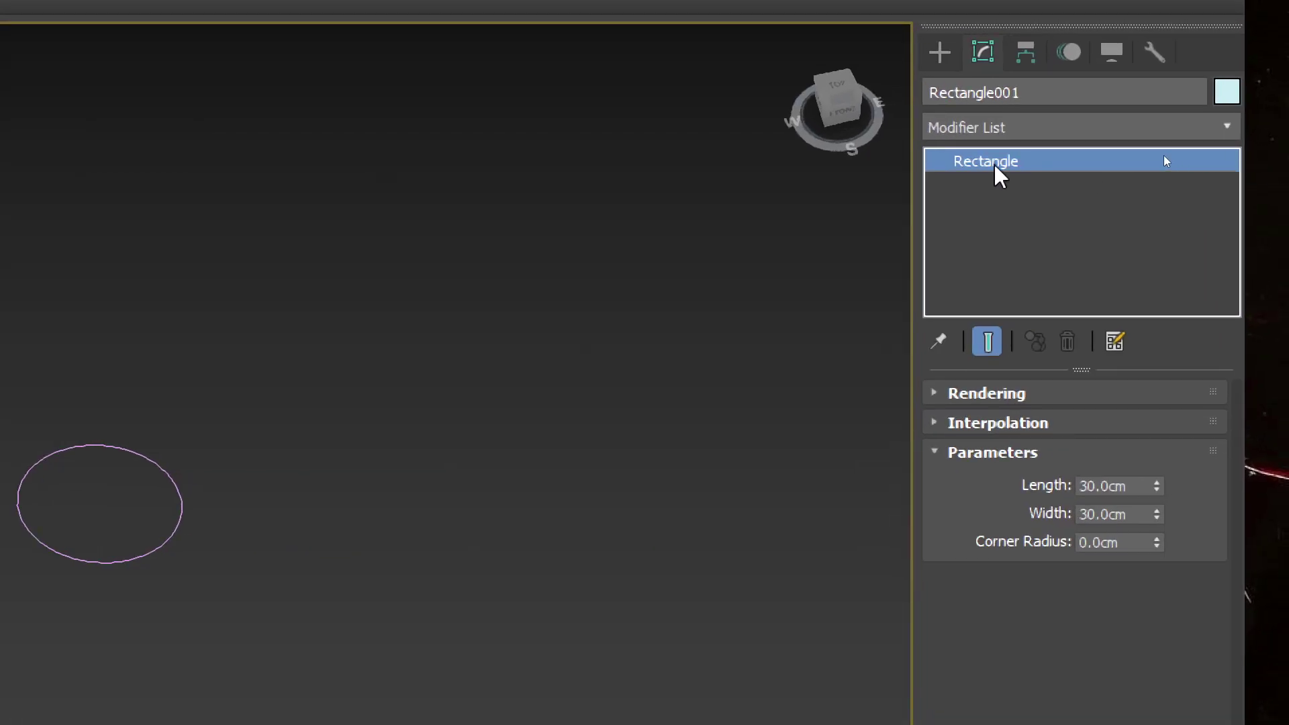
right_click(1163, 156)
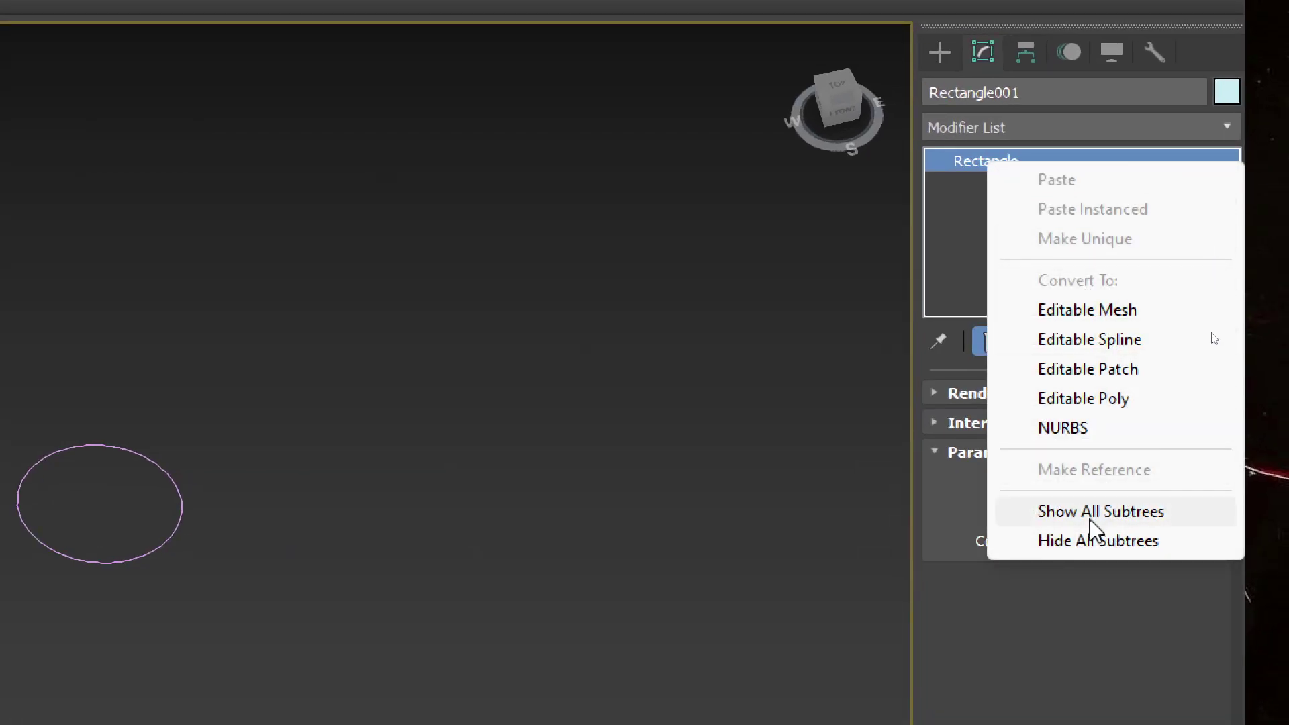
click(1086, 341)
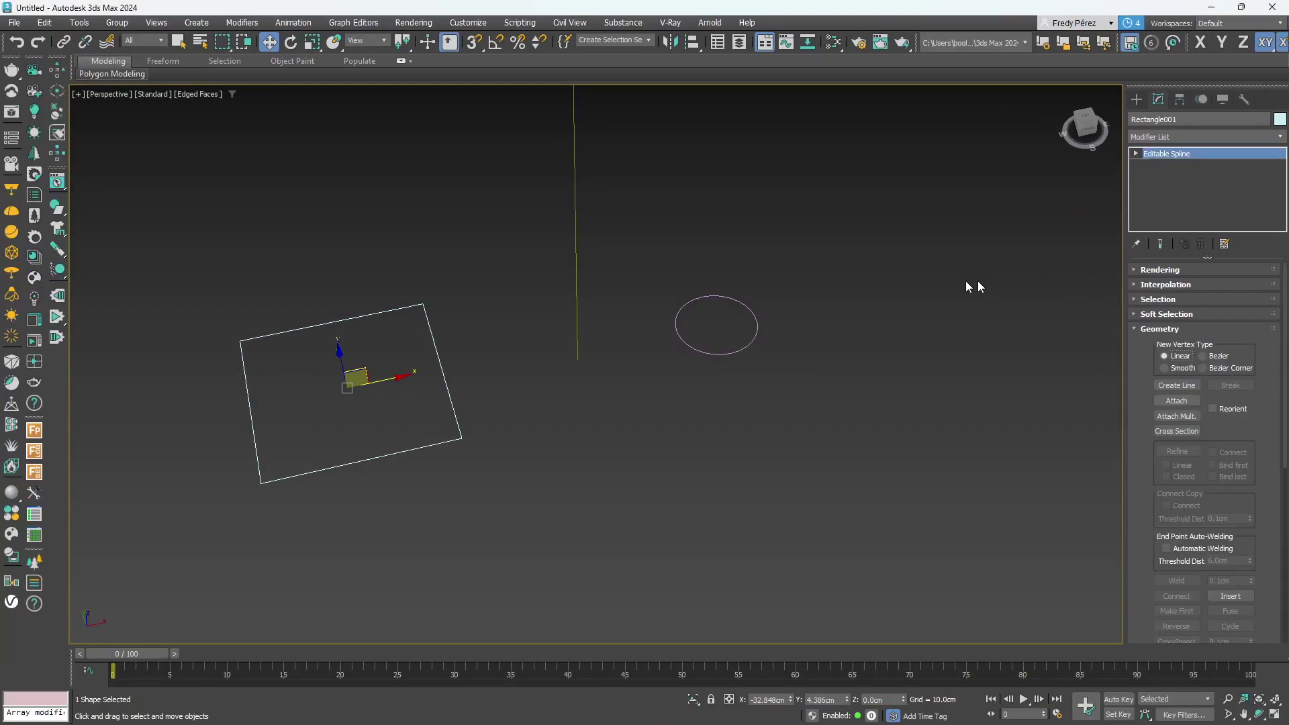
click(751, 341)
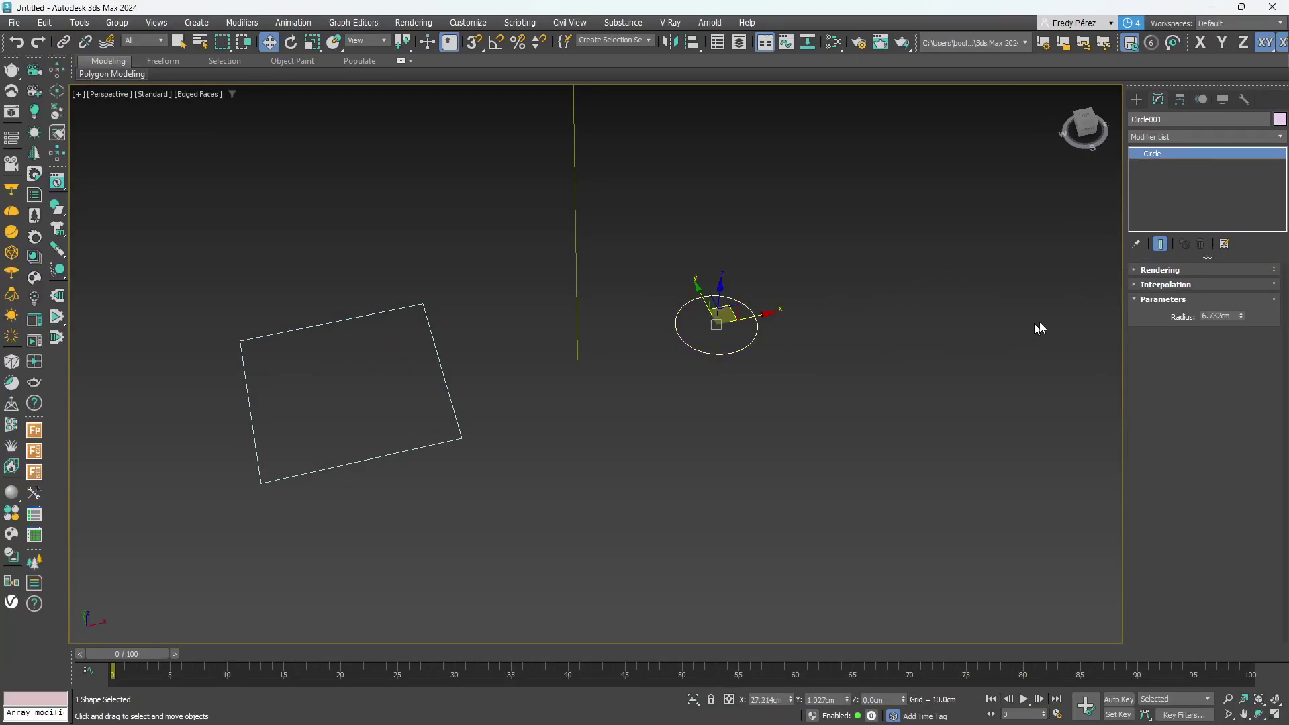
right_click(1155, 154)
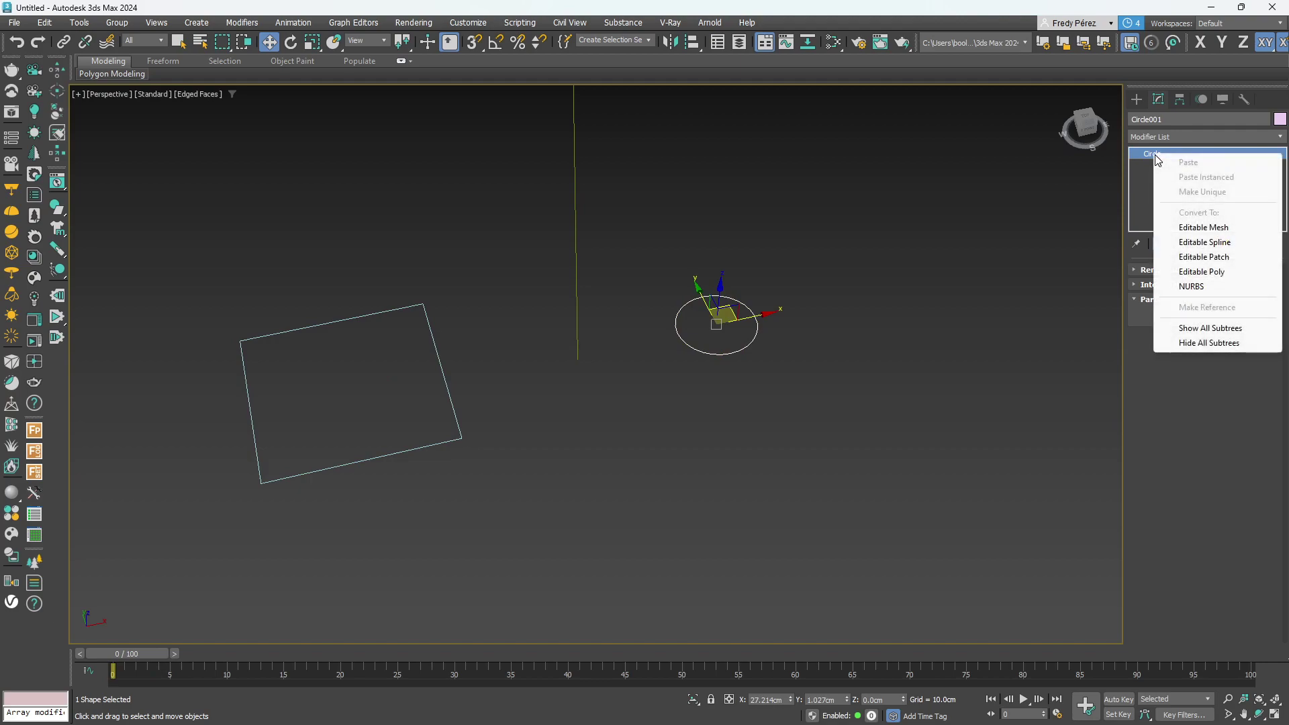
click(1198, 243)
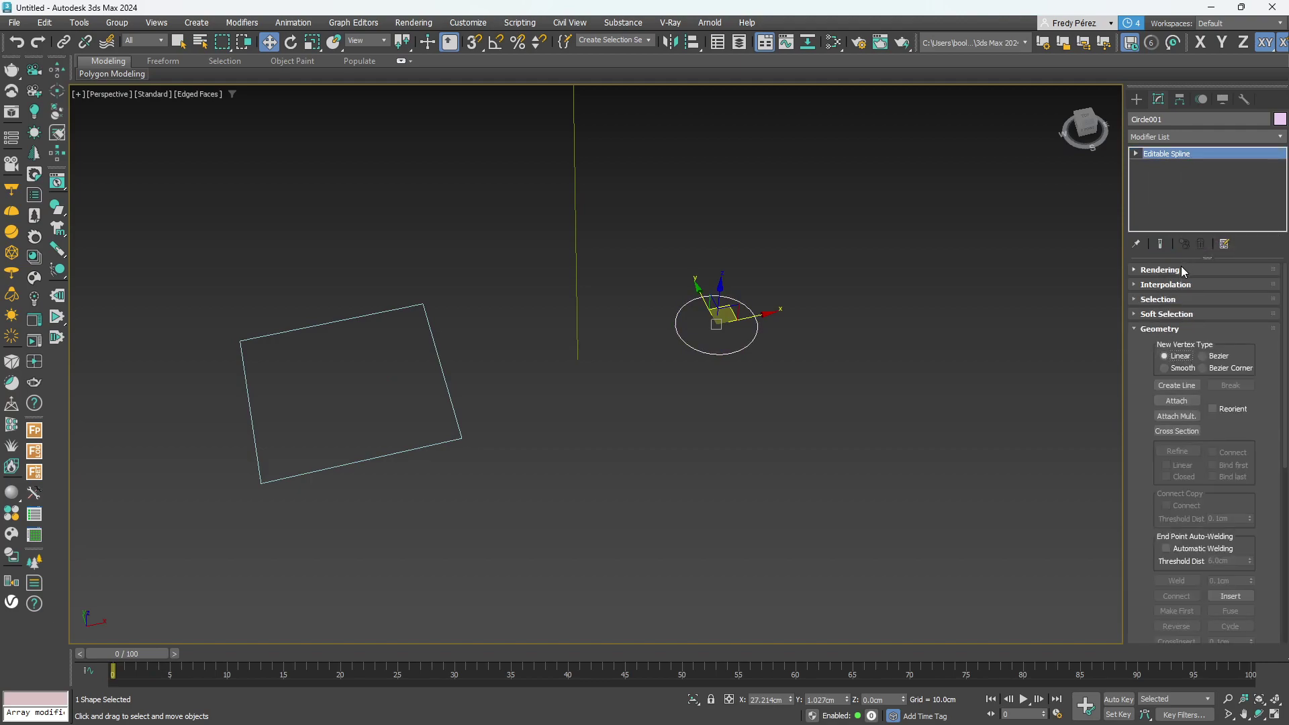
Examine the circle's vertices at Vertex level to locate its first vertex, and return to object level.
click(1135, 153)
click(1161, 165)
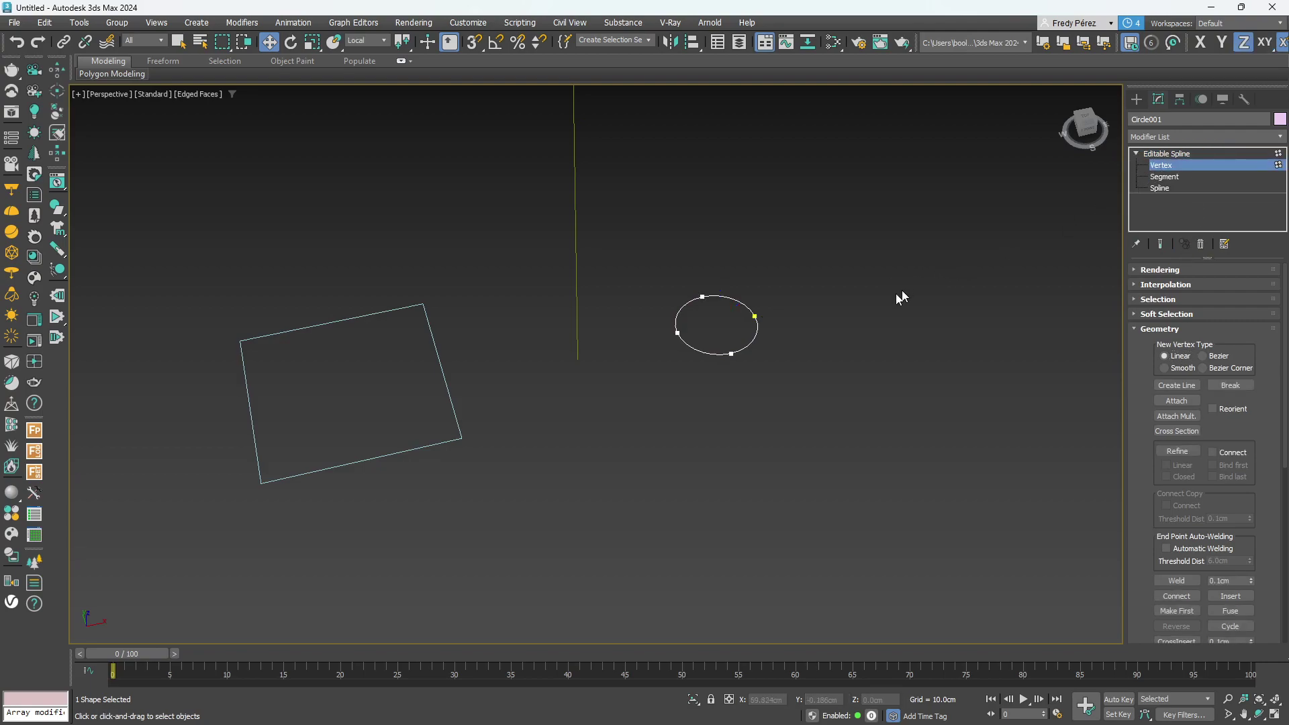
scroll(806, 306, up, 6)
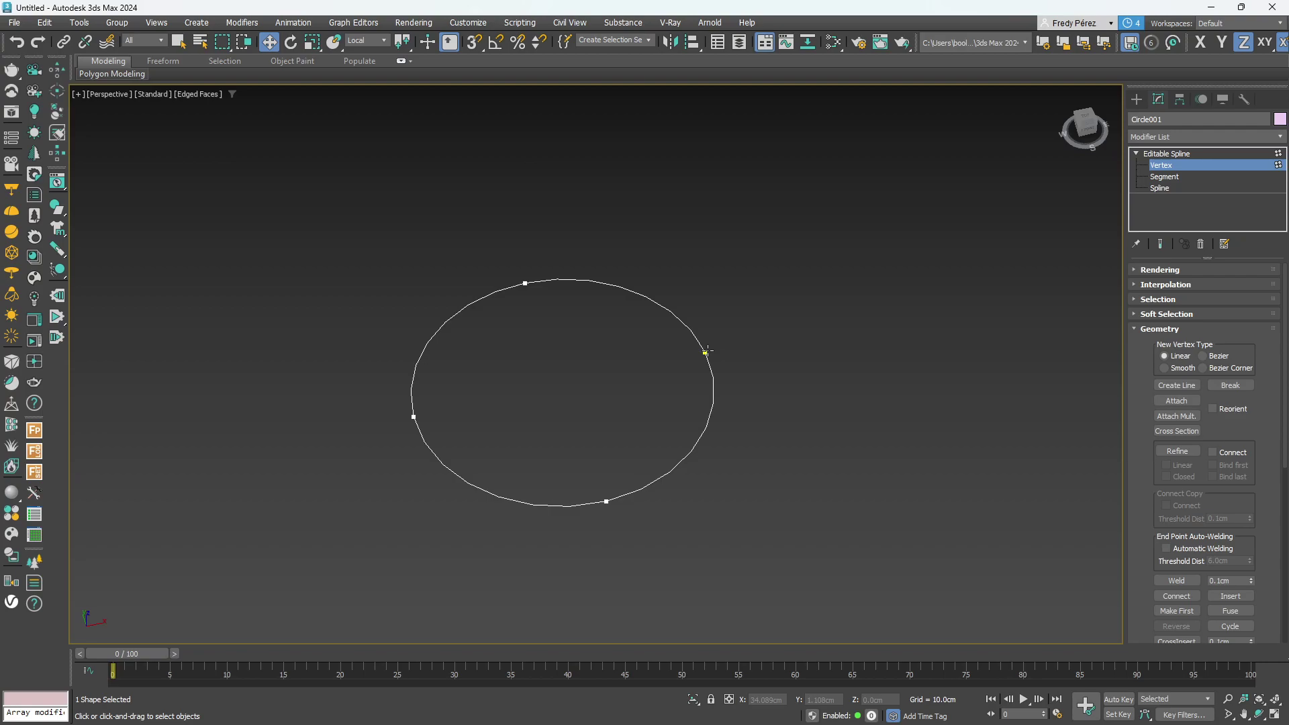
scroll(754, 318, down, 5)
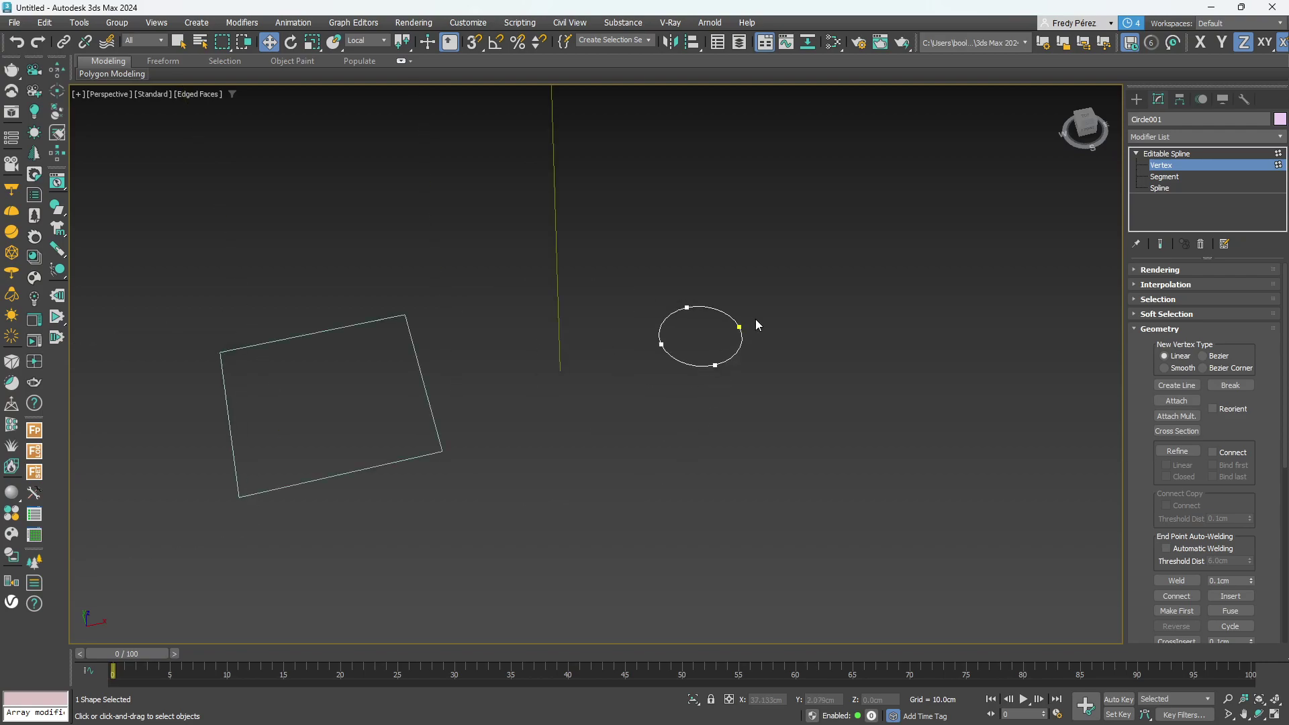
click(1283, 166)
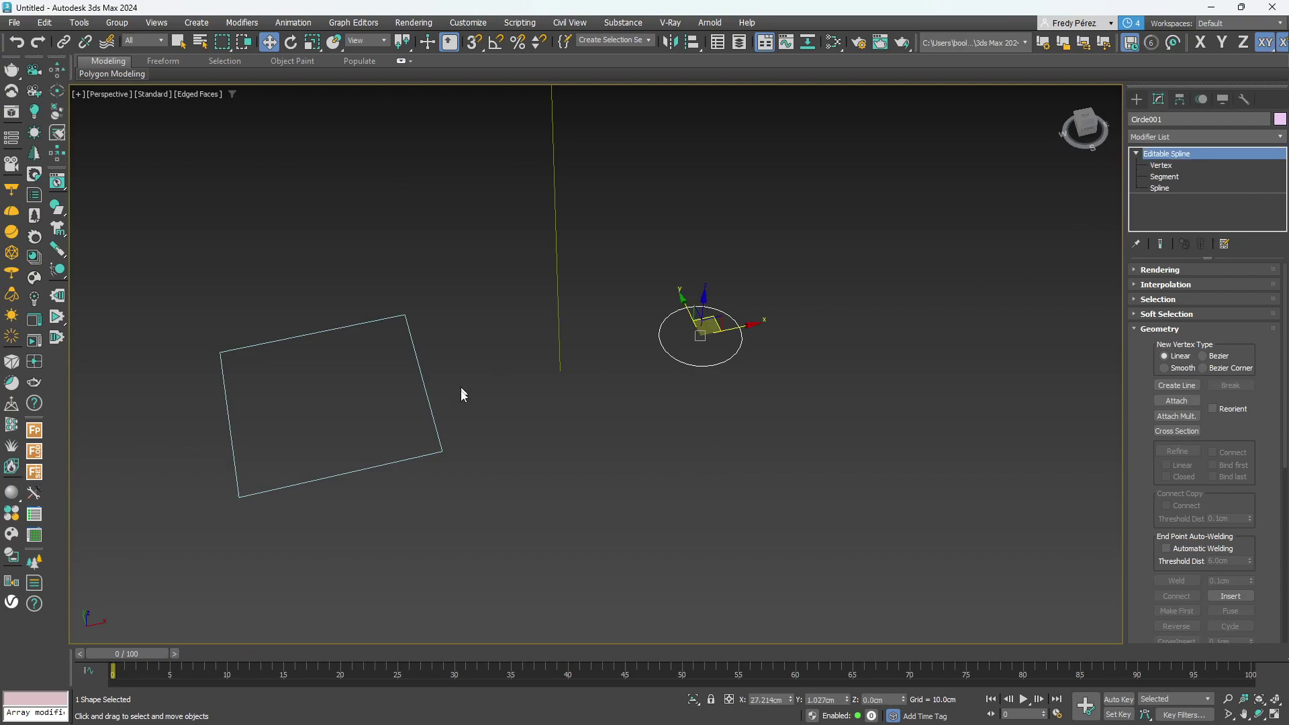
Examine the square's vertices at Vertex level to find which corner is its first vertex, and leave vertex editing.
click(433, 416)
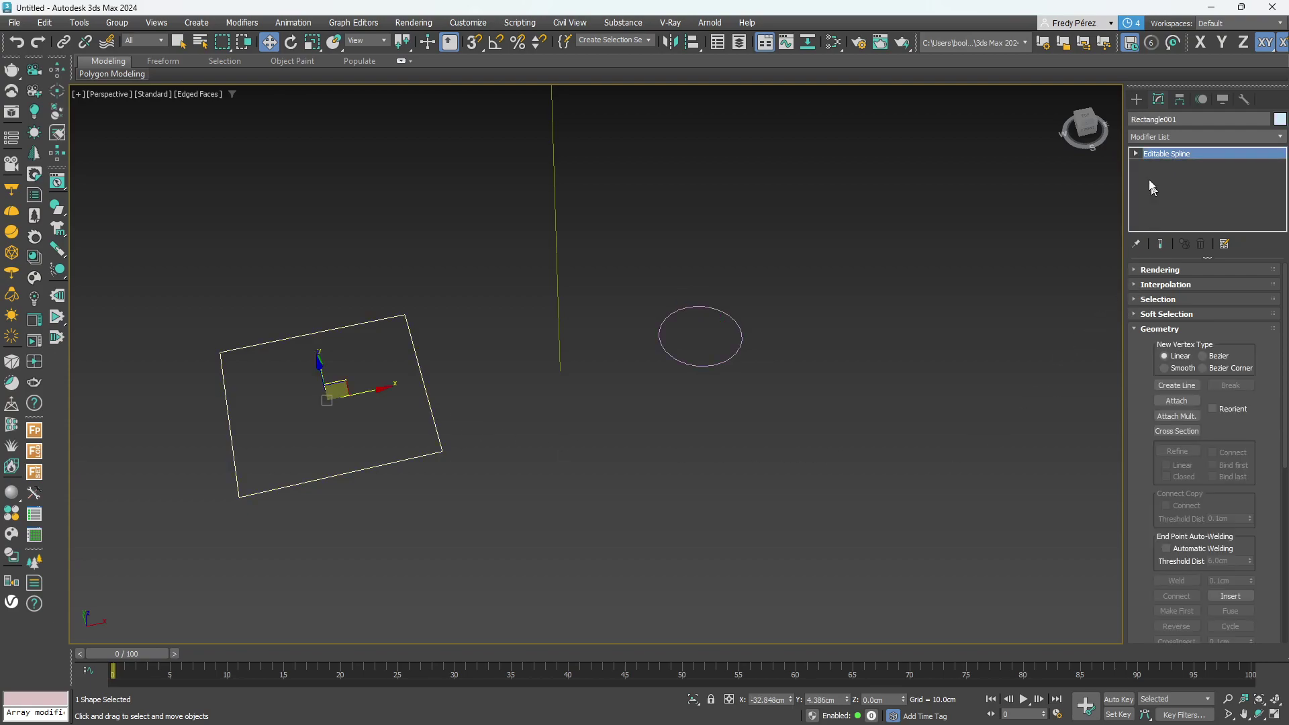
click(1135, 154)
click(1157, 167)
middle_drag(450, 340, 628, 357)
scroll(604, 345, up, 5)
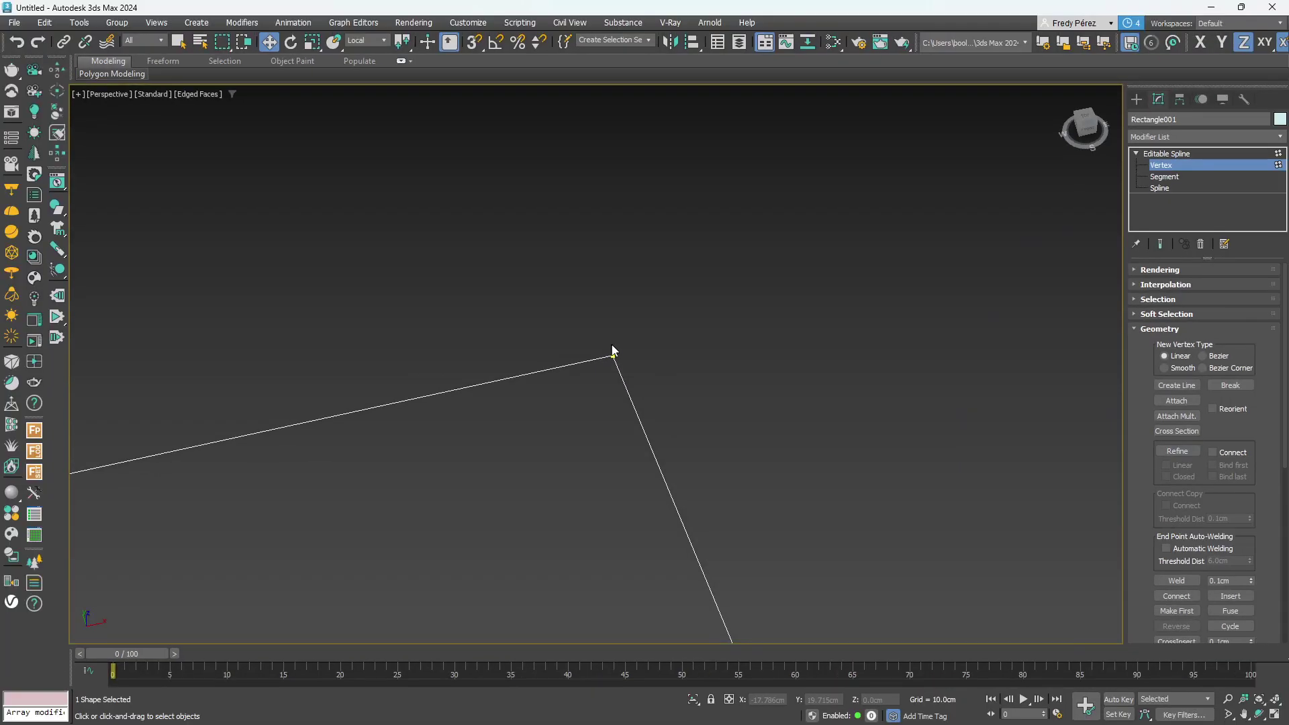
scroll(607, 332, down, 5)
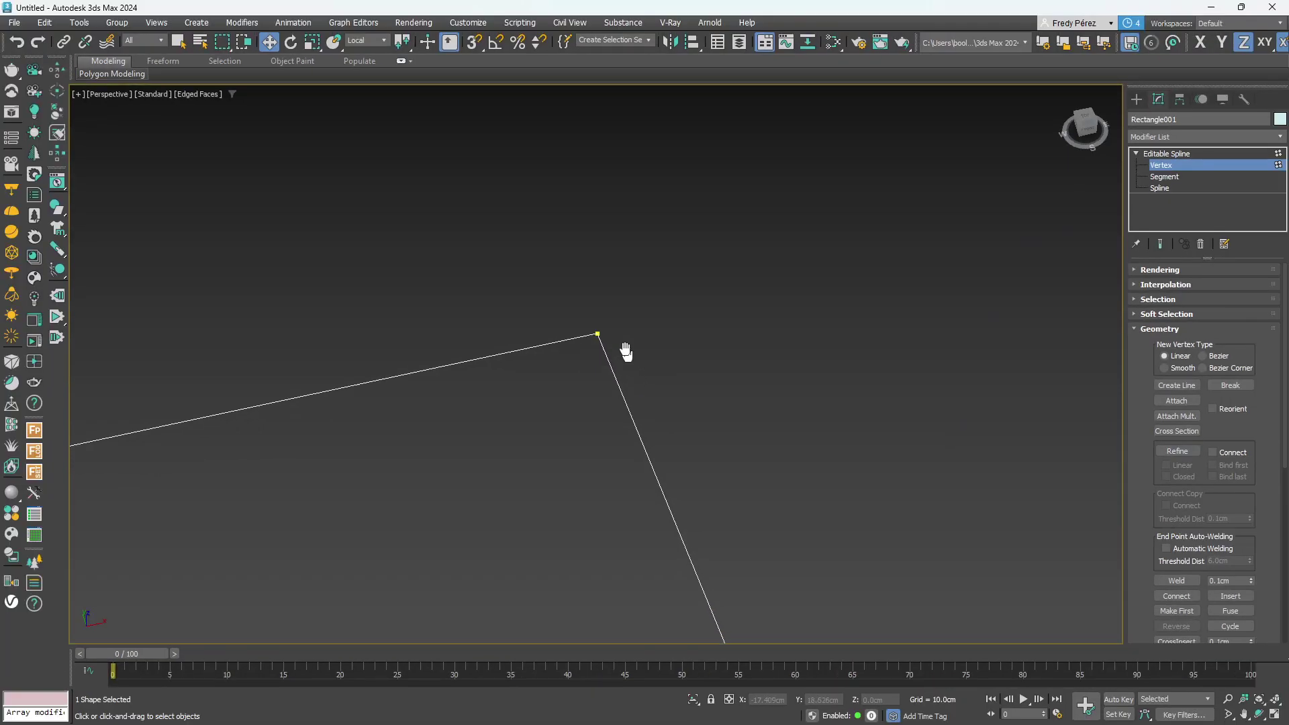
scroll(944, 323, up, 2)
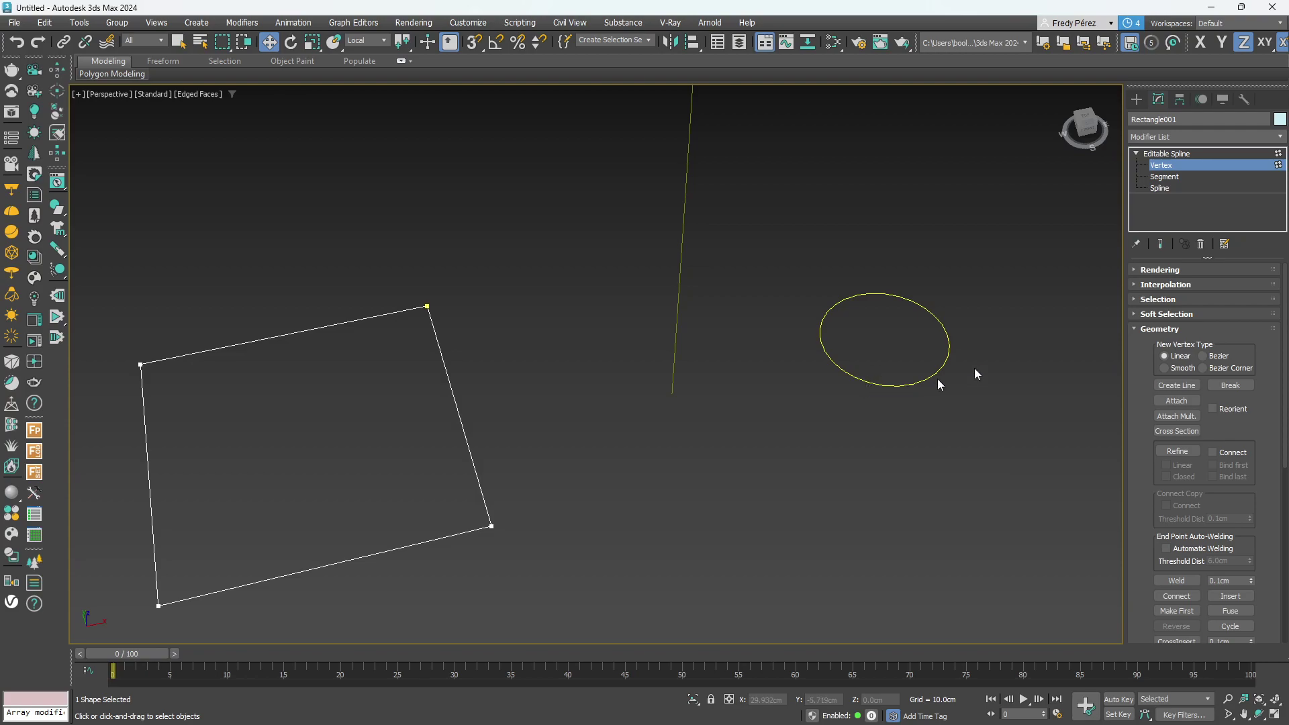
click(1278, 167)
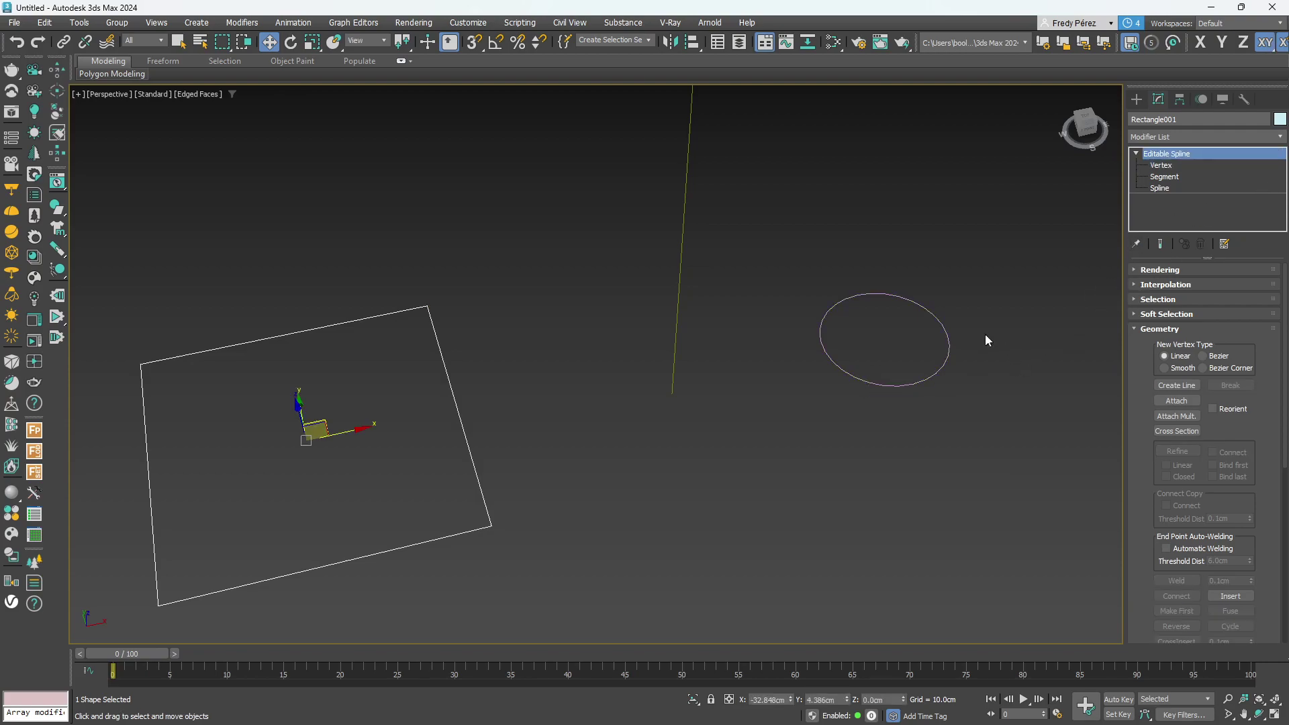
Move the circle into the middle of the square to compare their vertex positions.
click(940, 369)
drag(898, 325, 340, 415)
scroll(377, 422, up, 5)
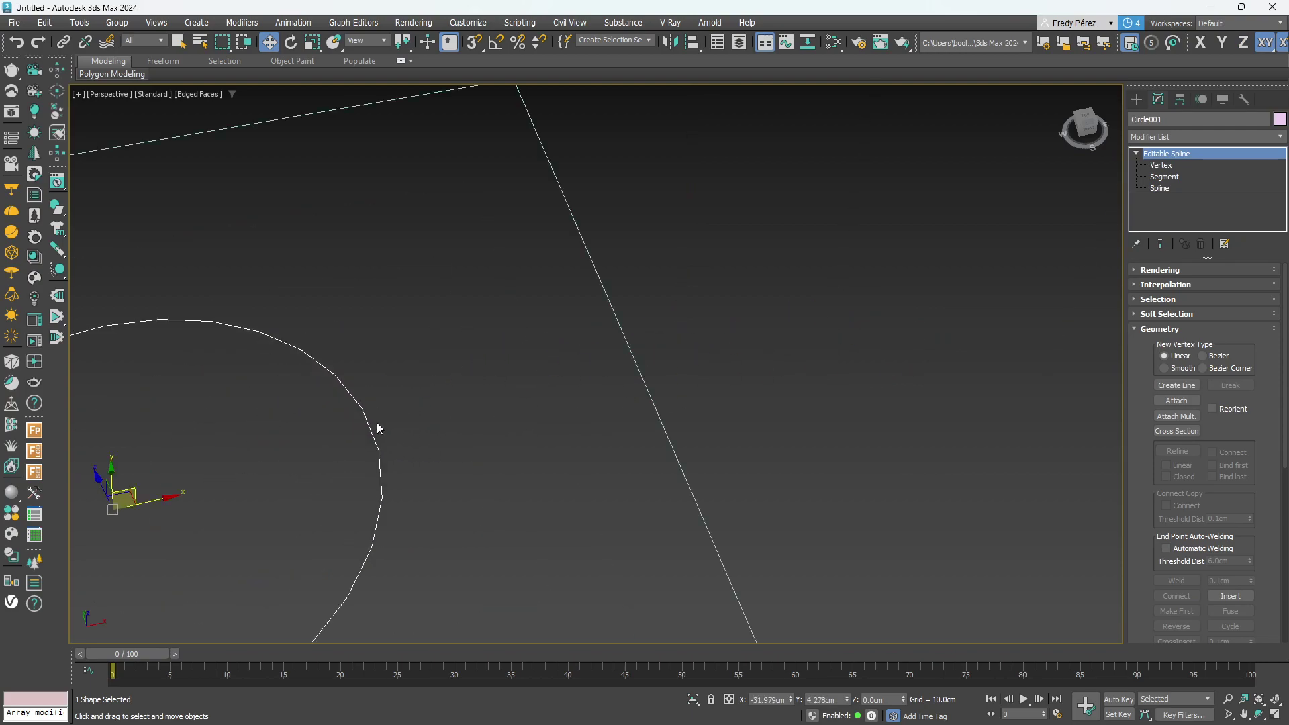
scroll(461, 310, down, 7)
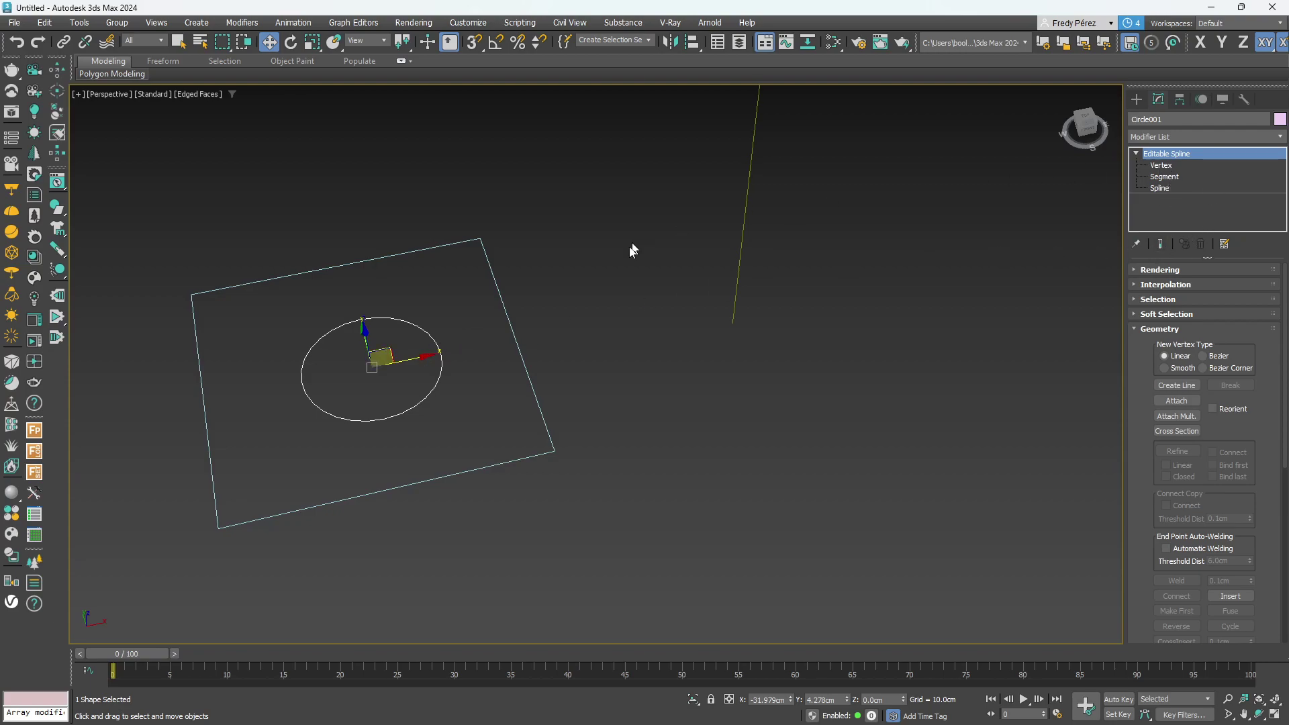
Select all four segments of the circle, divide each with 1 added vertex, and return to object level.
click(1168, 177)
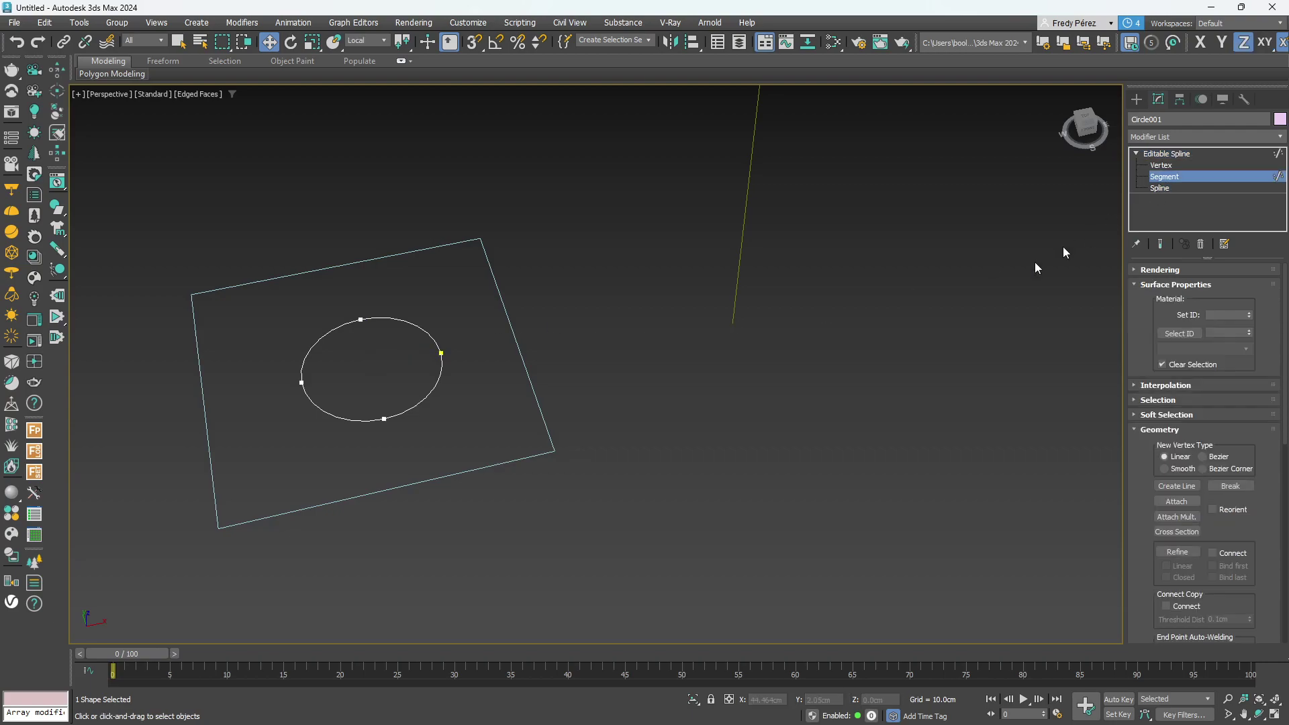
click(413, 323)
ctrl+click(324, 331)
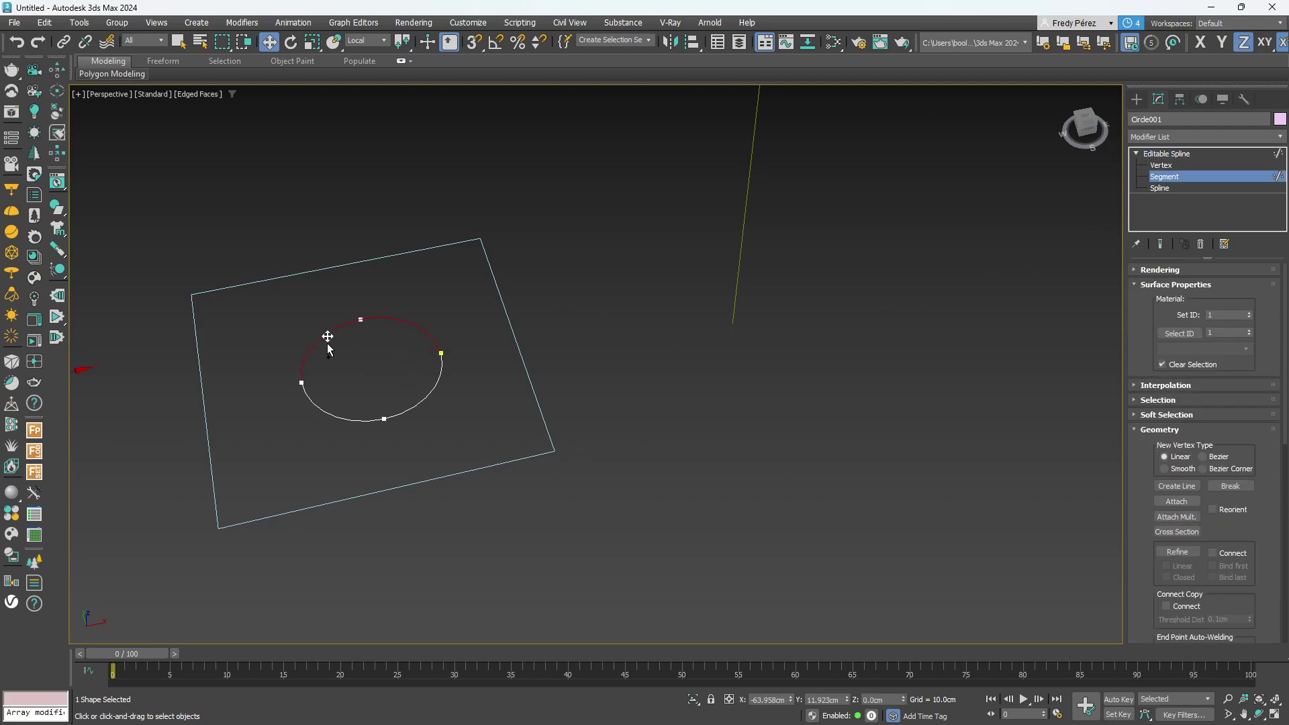
ctrl+click(336, 411)
ctrl+click(419, 399)
scroll(360, 371, up, 5)
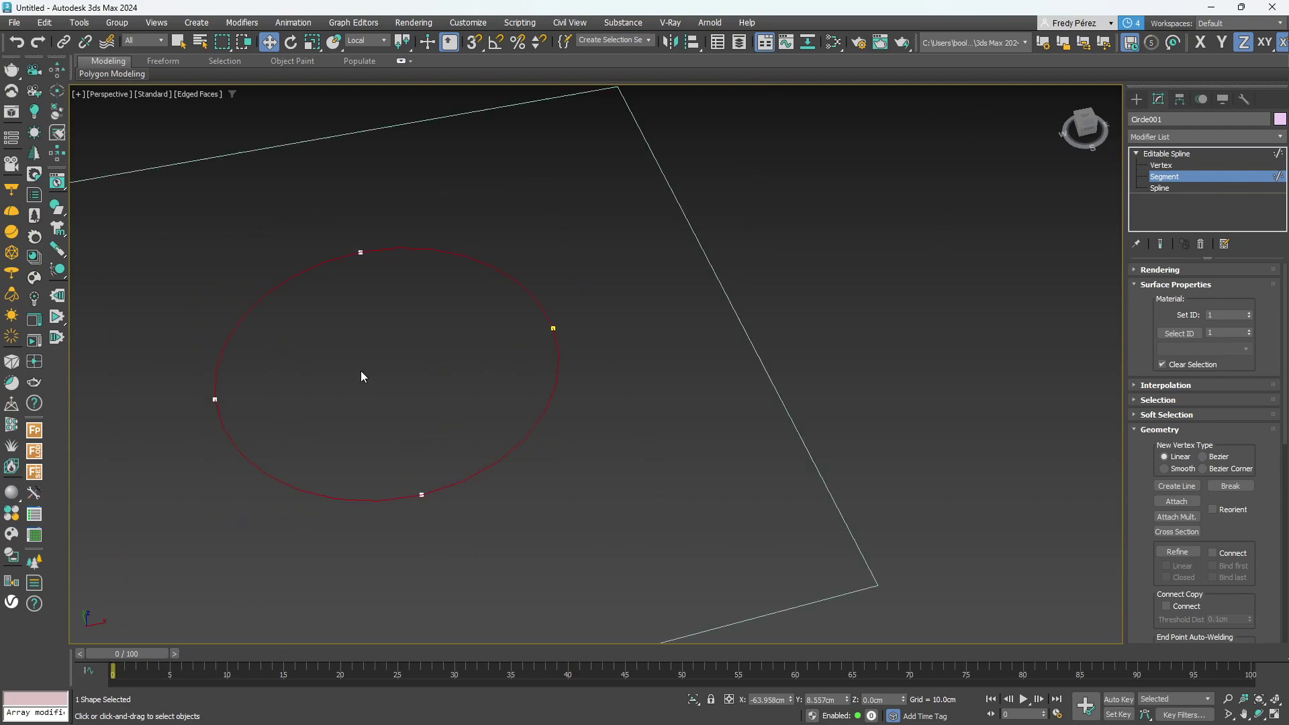
scroll(1152, 403, down, 5)
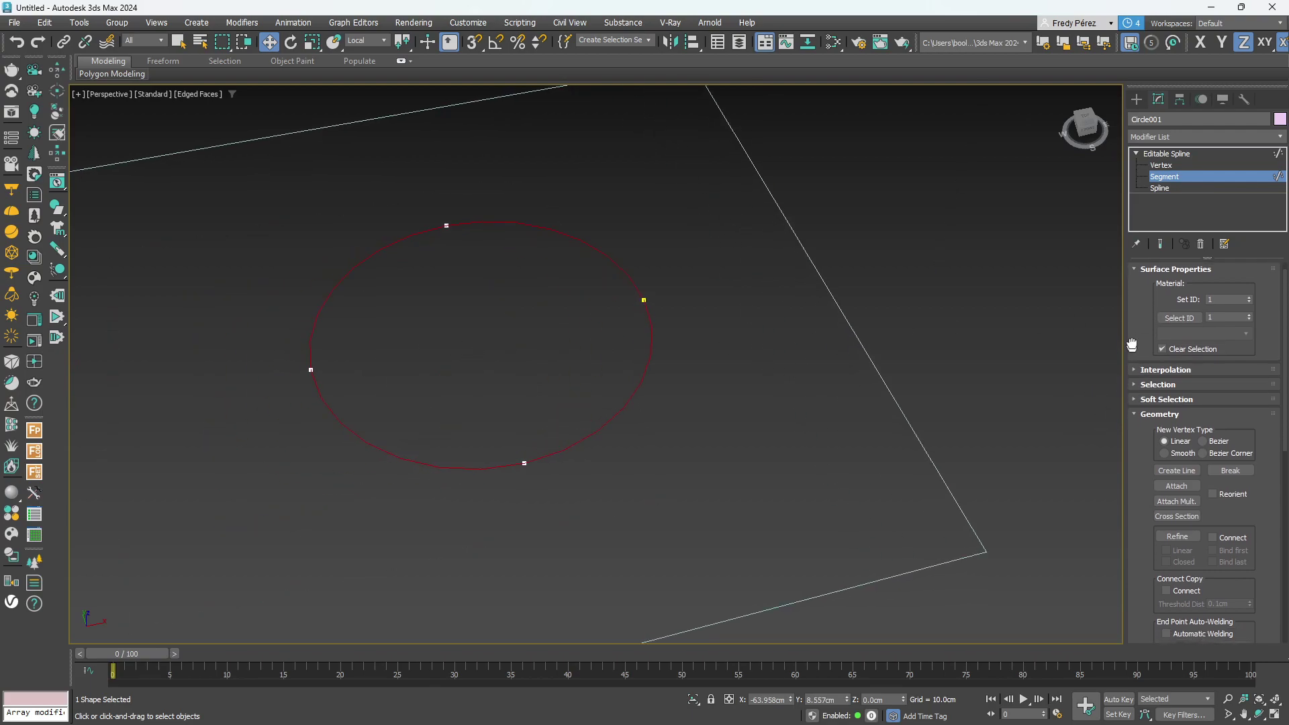
scroll(1149, 460, down, 2)
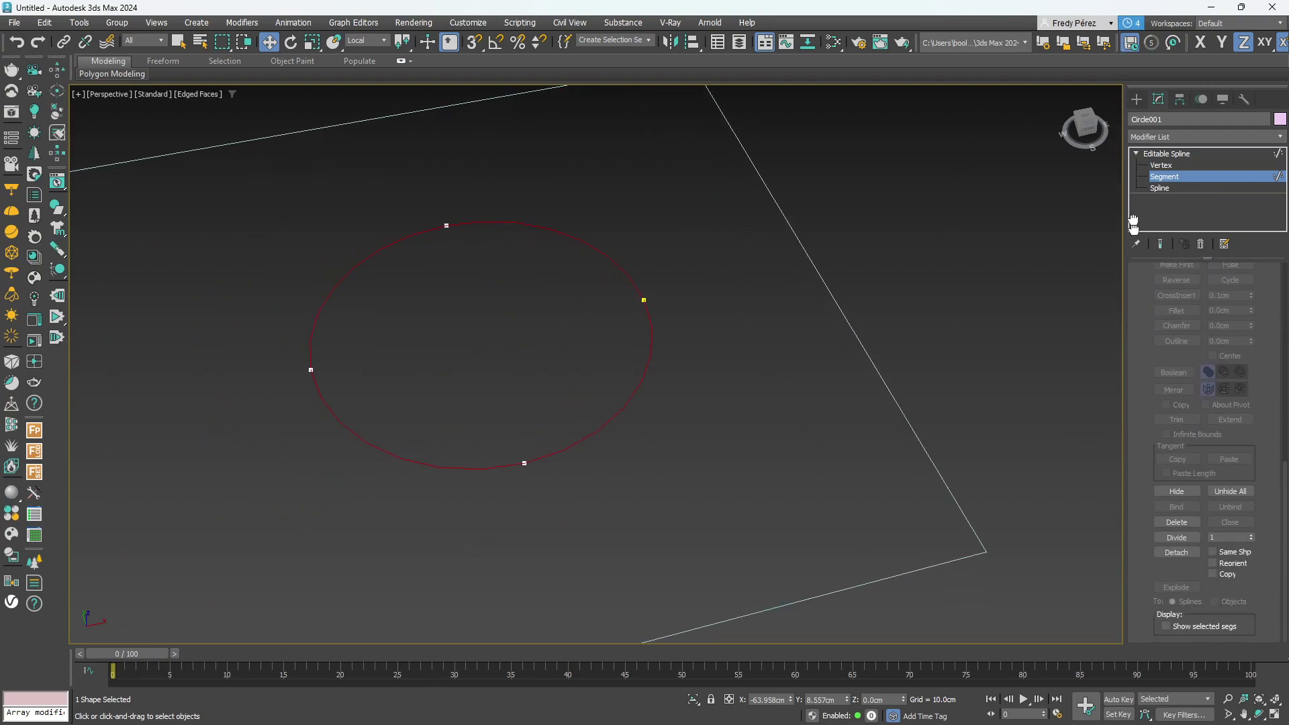
click(1185, 540)
scroll(702, 432, down, 4)
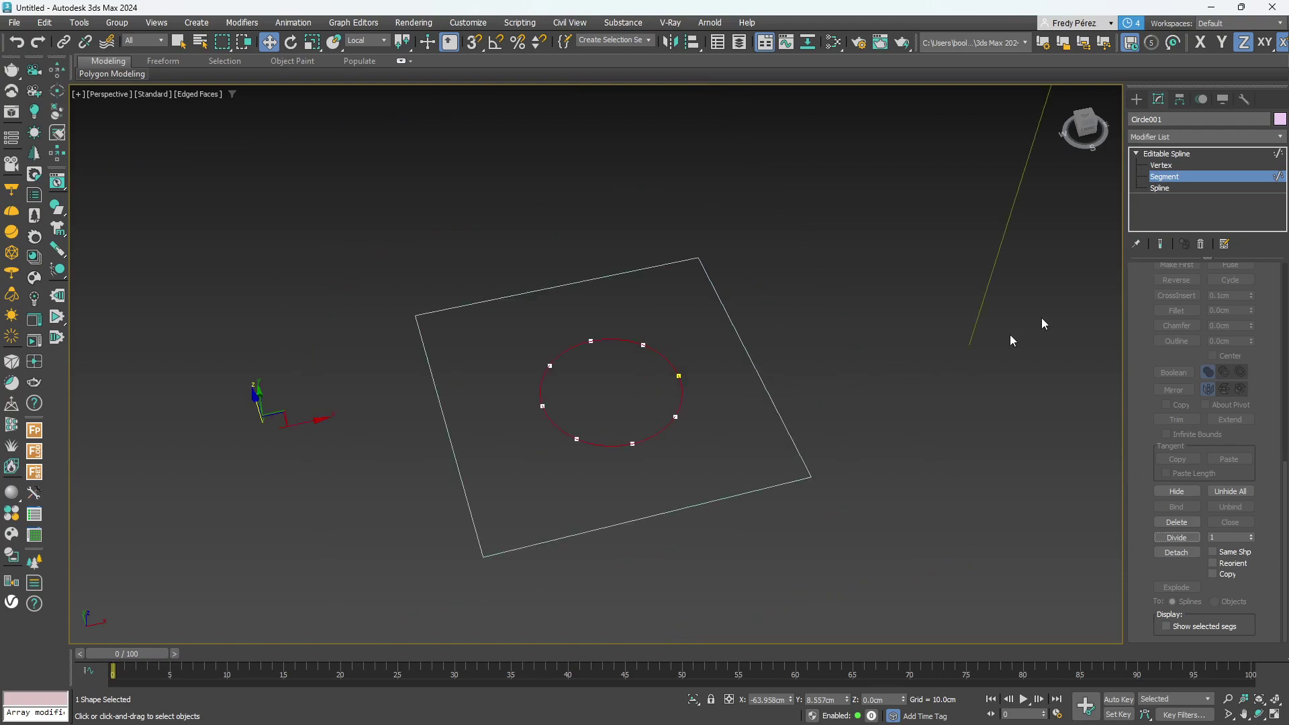
click(1167, 154)
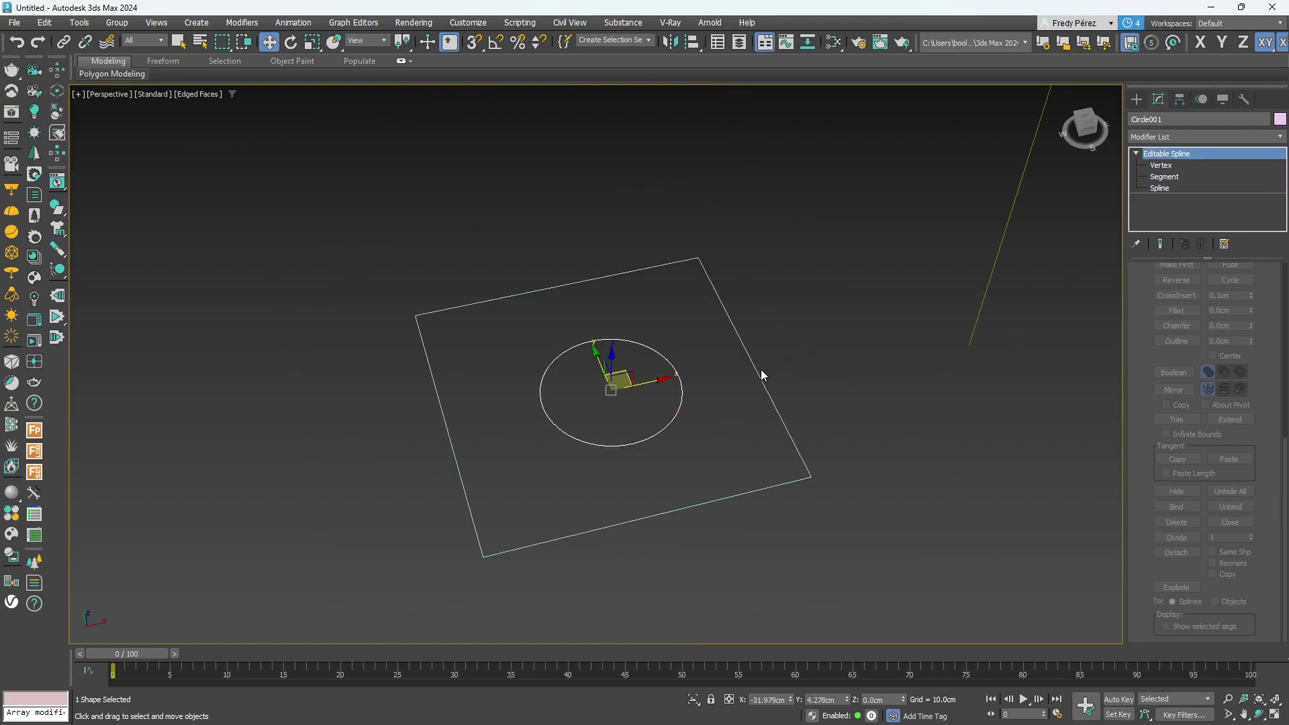
Select all four segments of the square and divide each with 1 added vertex.
click(798, 372)
click(1164, 177)
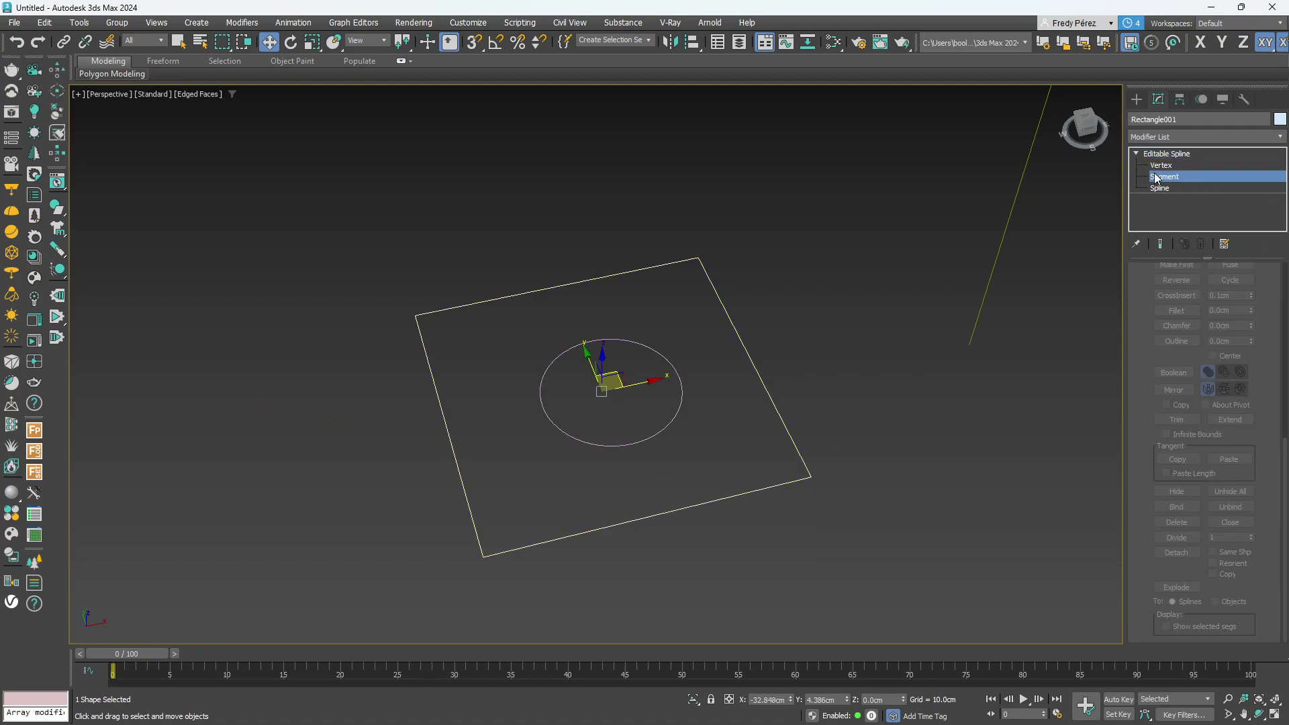
drag(872, 206, 296, 584)
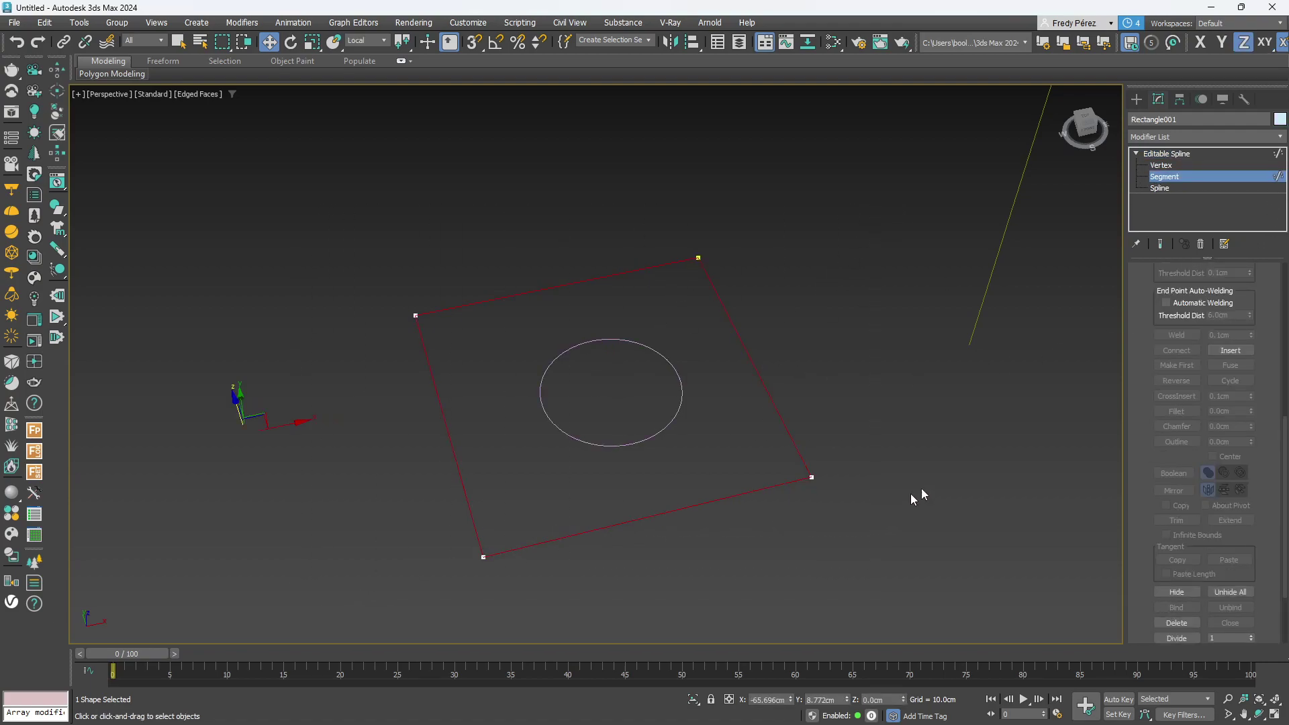
scroll(1130, 470, down, 3)
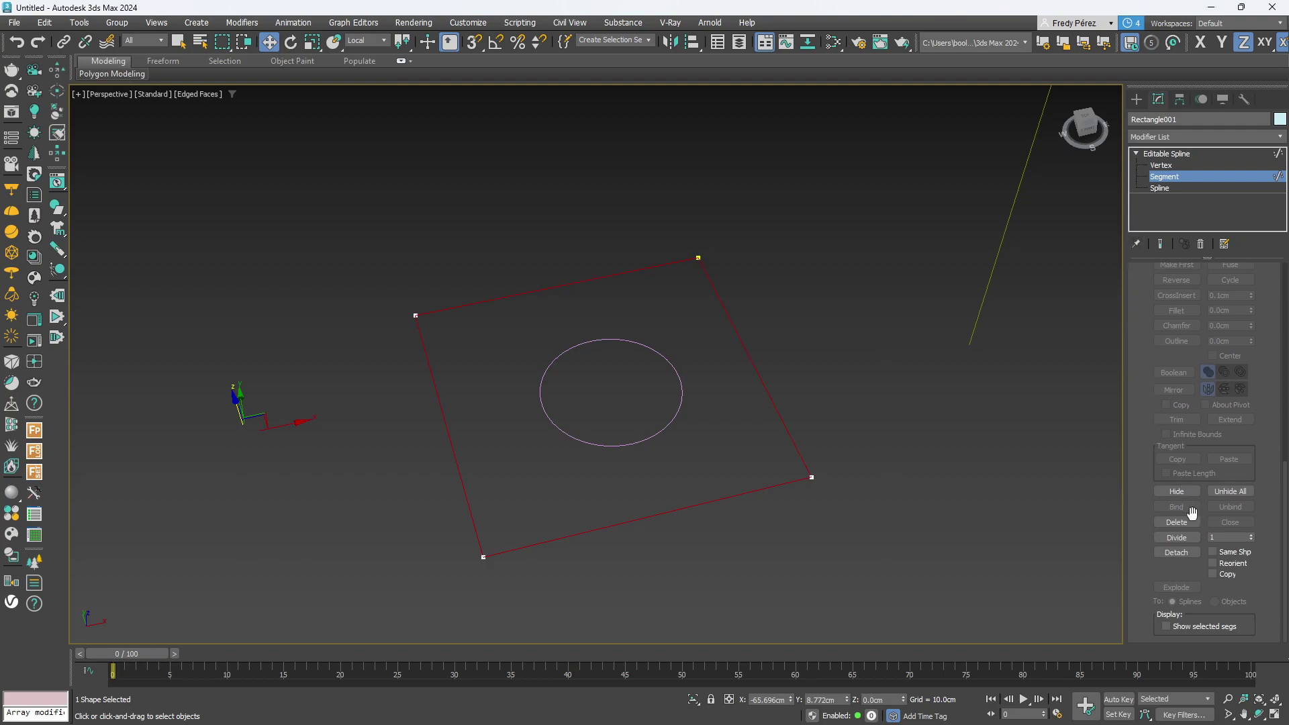
click(1186, 538)
scroll(792, 378, up, 5)
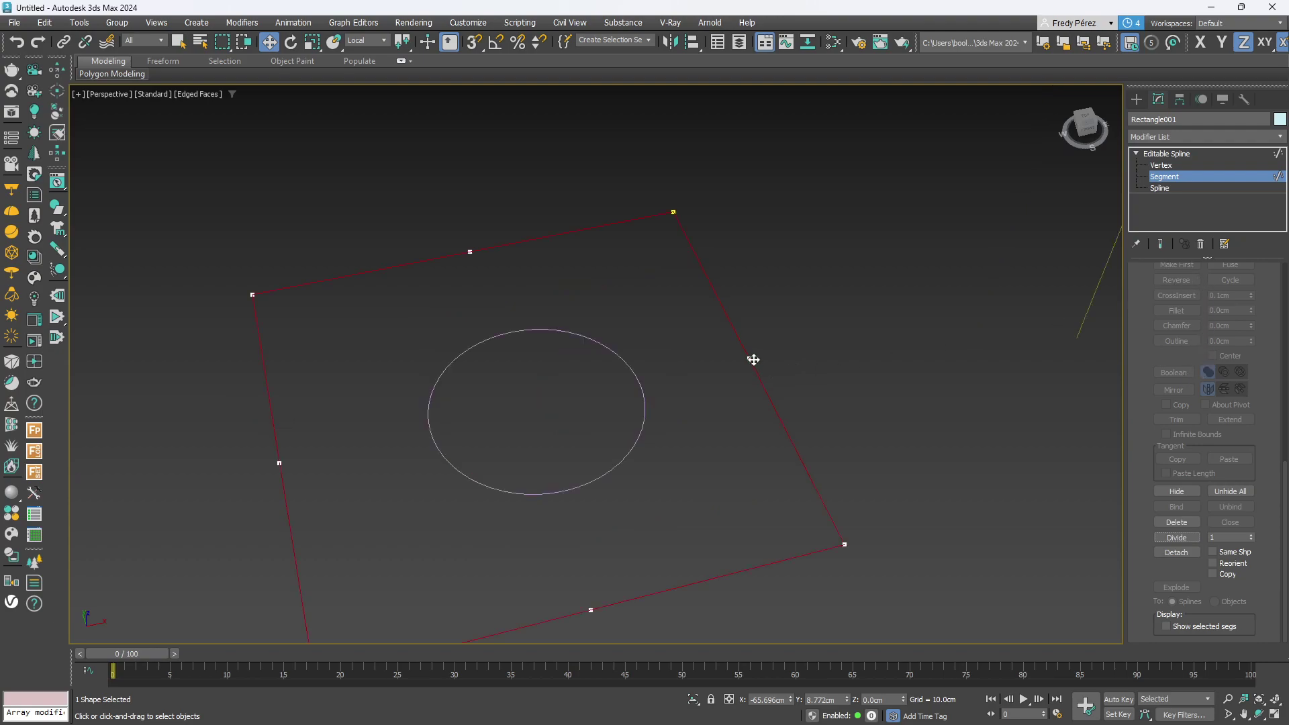
Make the midpoint vertex on the square's side nearest the line its first vertex and leave vertex editing.
click(1163, 165)
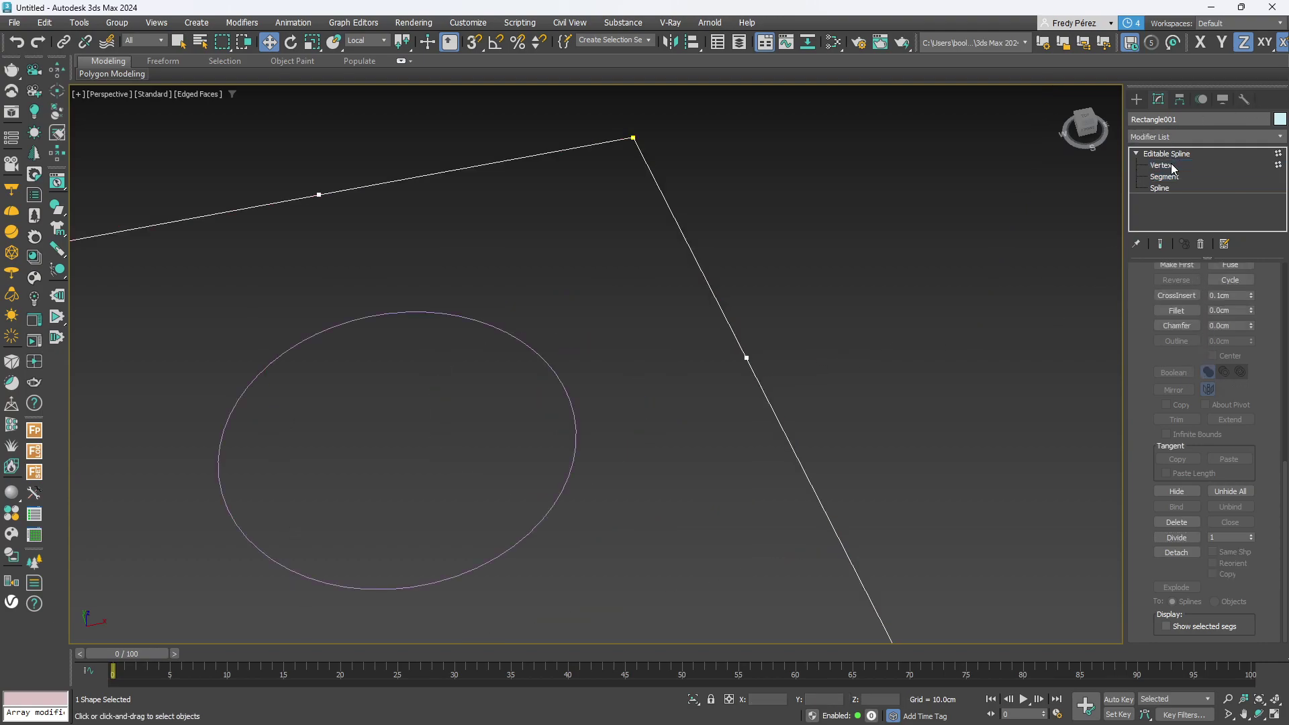
click(745, 356)
drag(1133, 329, 1130, 381)
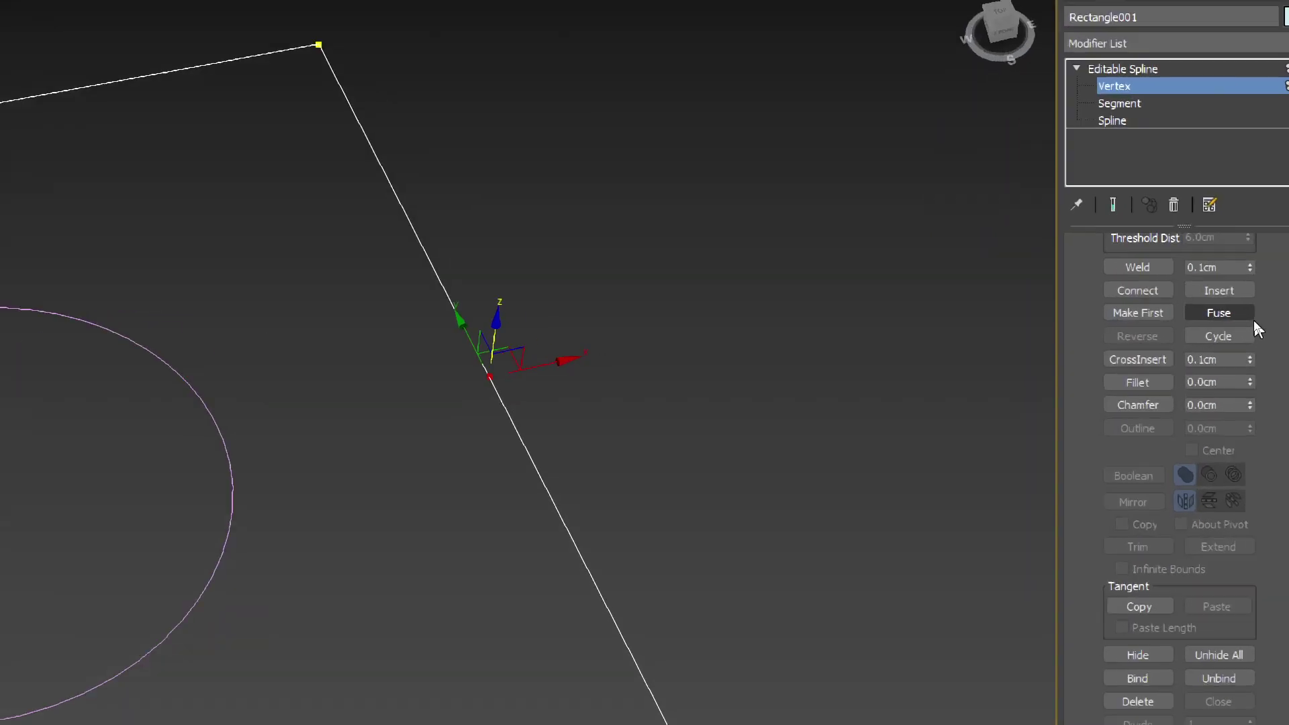
click(1219, 319)
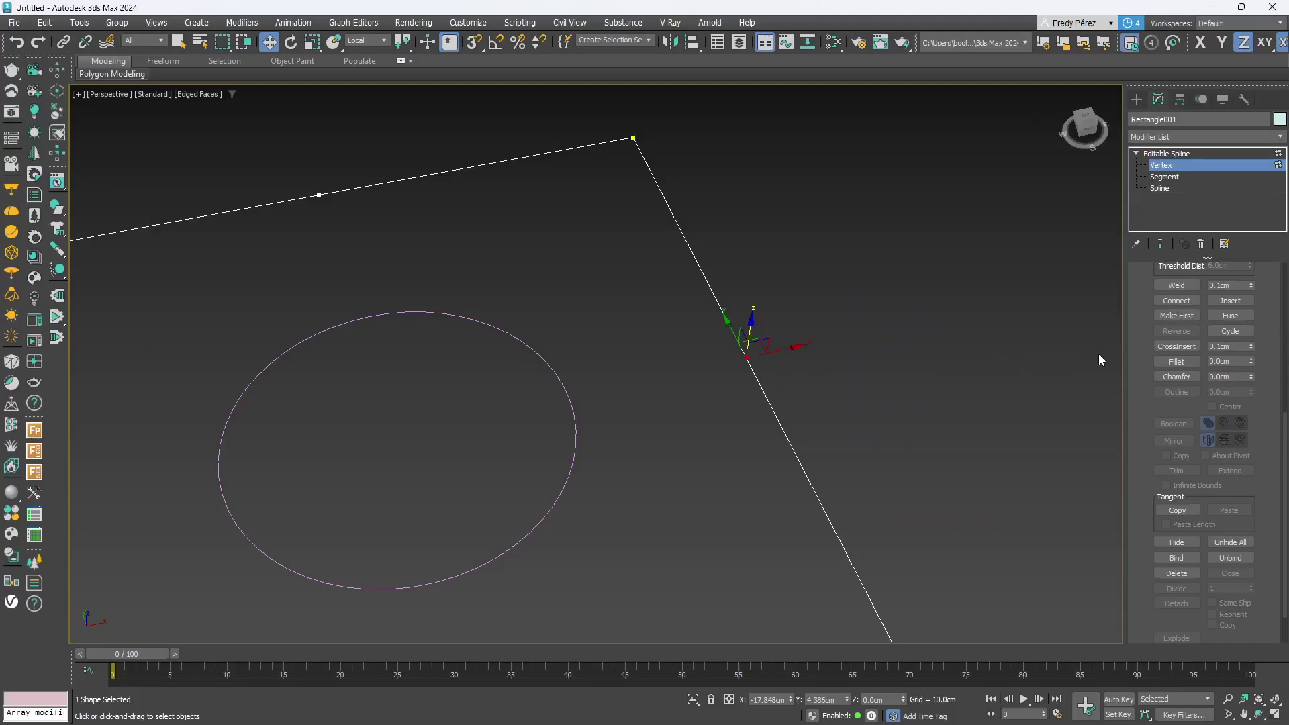
click(1186, 317)
scroll(989, 341, down, 3)
scroll(996, 339, up, 1)
middle_drag(1001, 336, 858, 335)
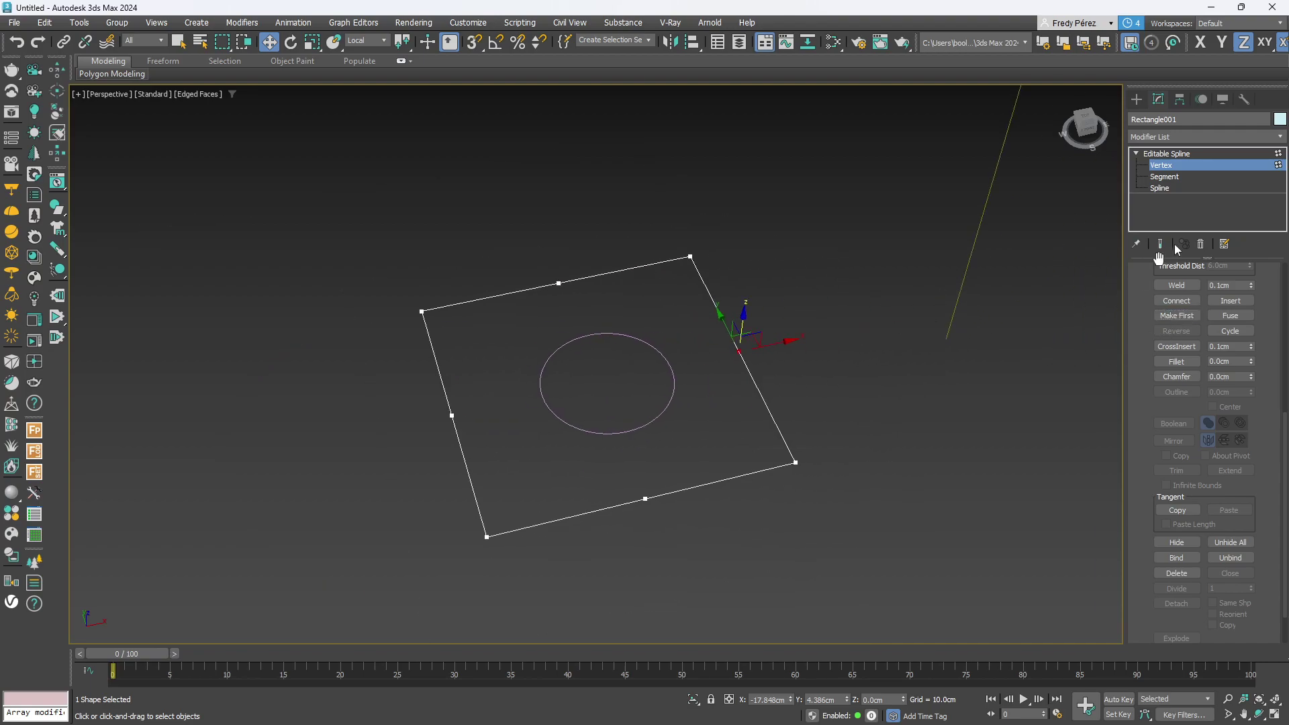
click(1275, 166)
Create a Loft along the vertical line using the square as its starting shape.
middle_drag(848, 287, 769, 293)
click(872, 312)
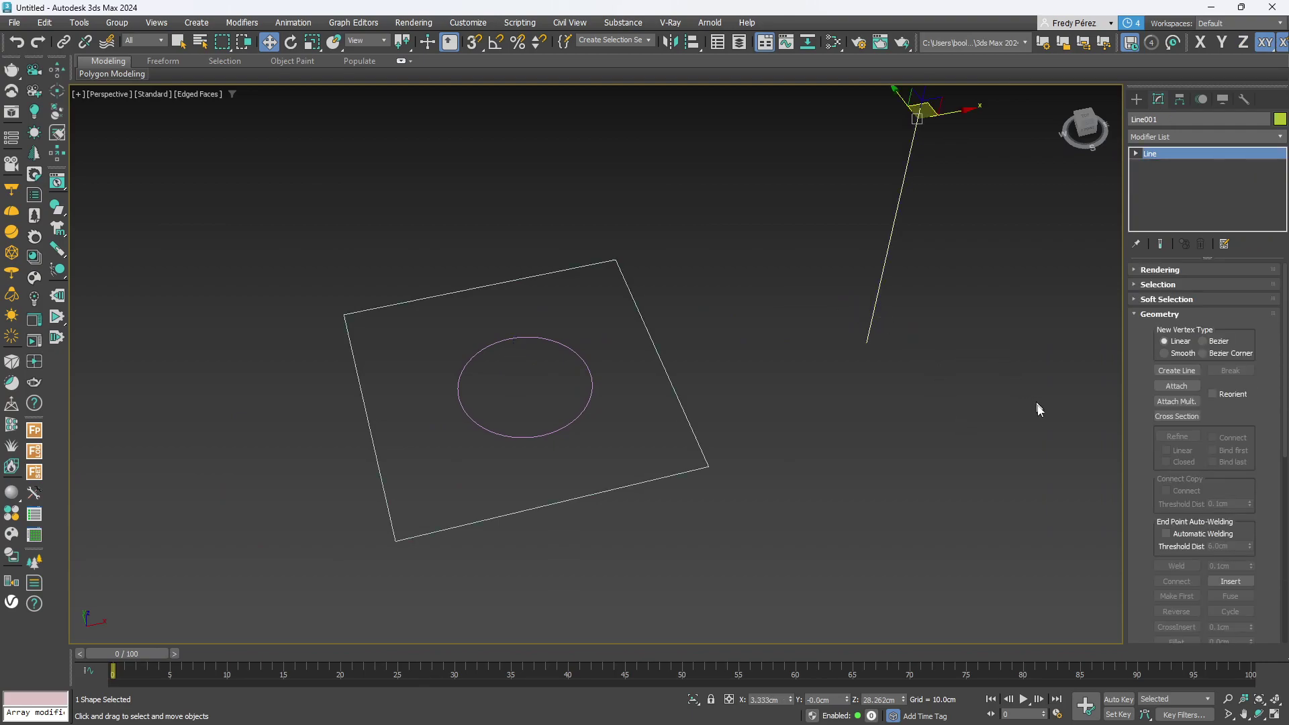
click(1137, 99)
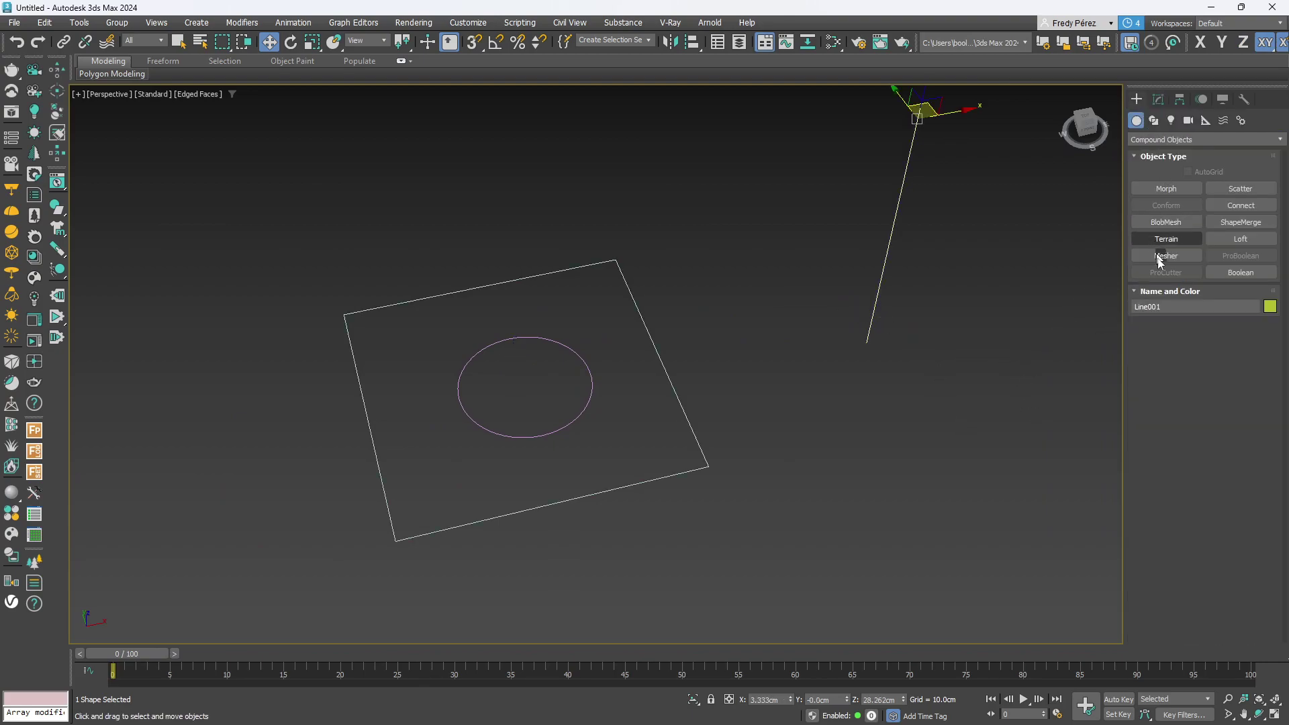
click(1241, 239)
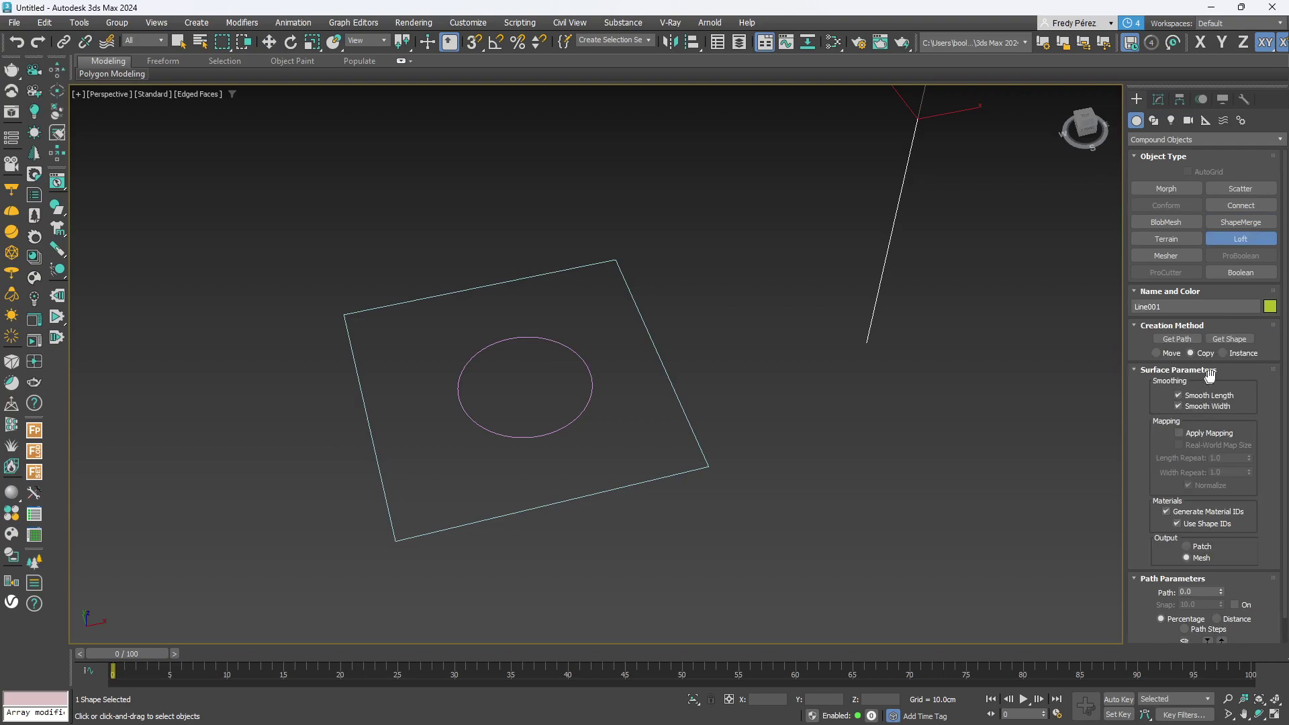
click(1230, 339)
click(626, 484)
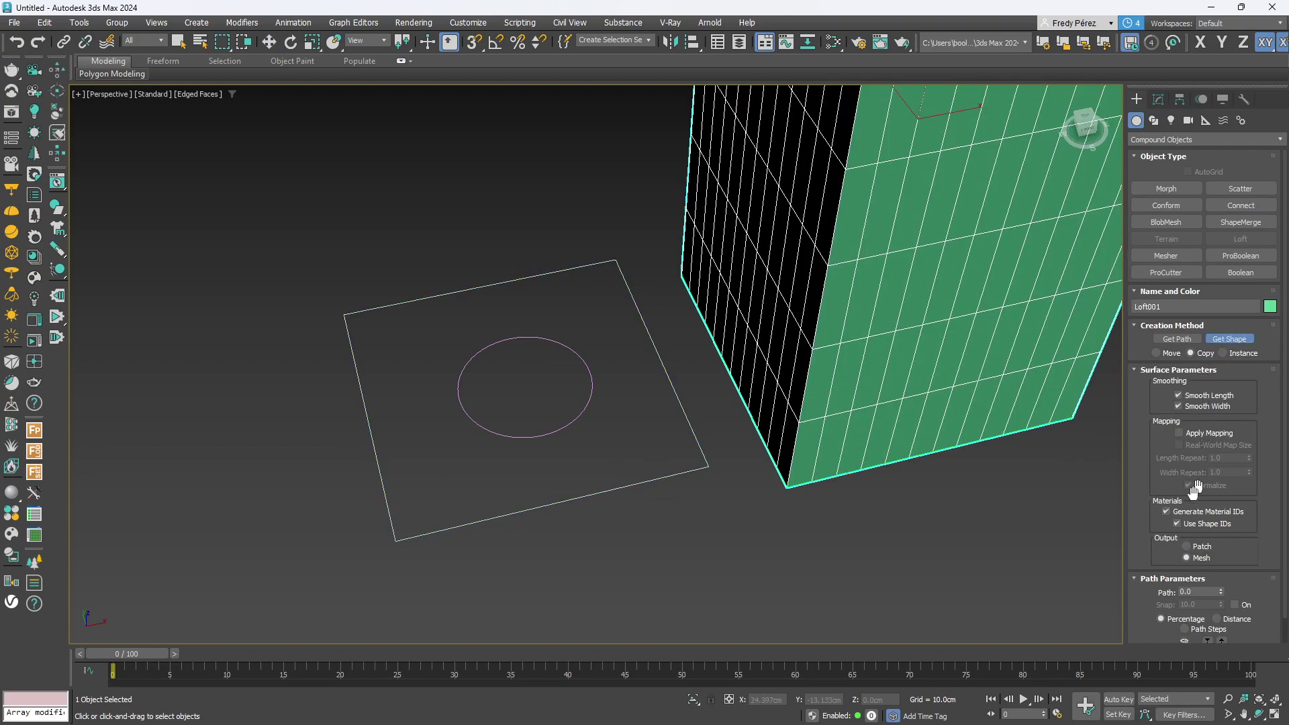
Add the circle as the loft's shape at 50 percent of the path.
scroll(1167, 481, down, 2)
click(1141, 349)
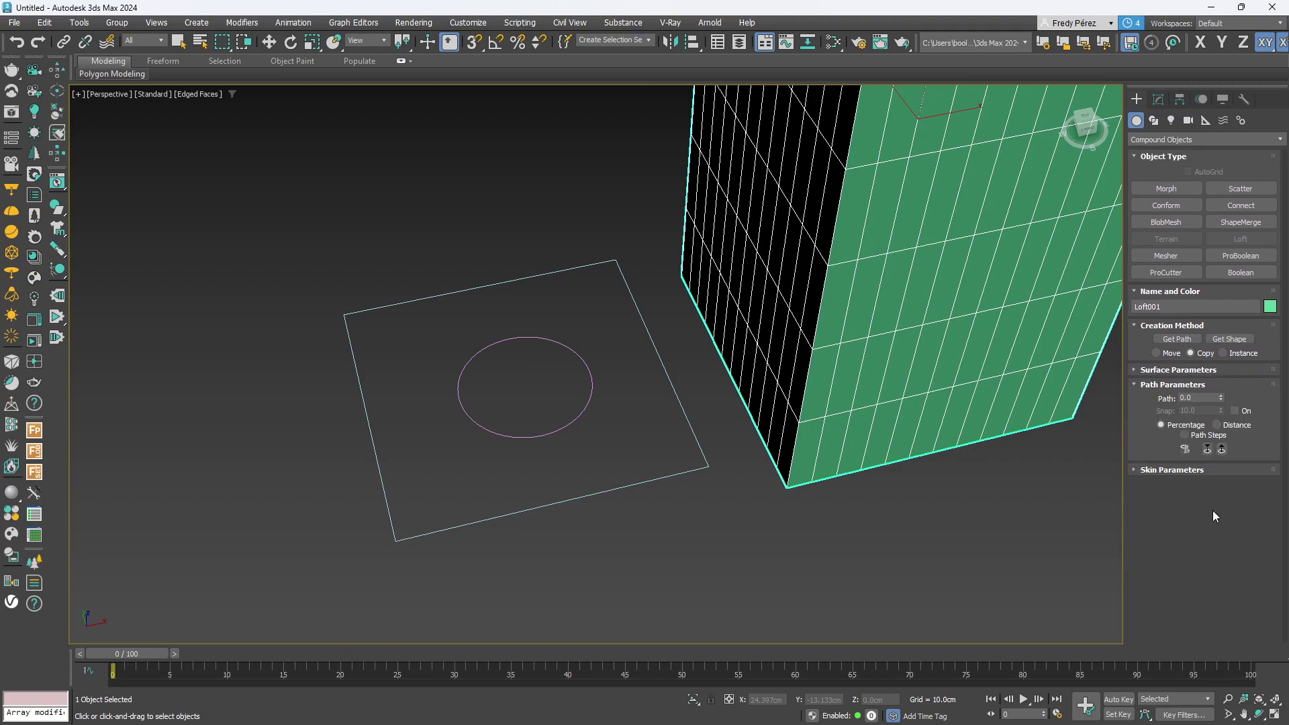
click(1198, 397)
click(1229, 339)
click(589, 396)
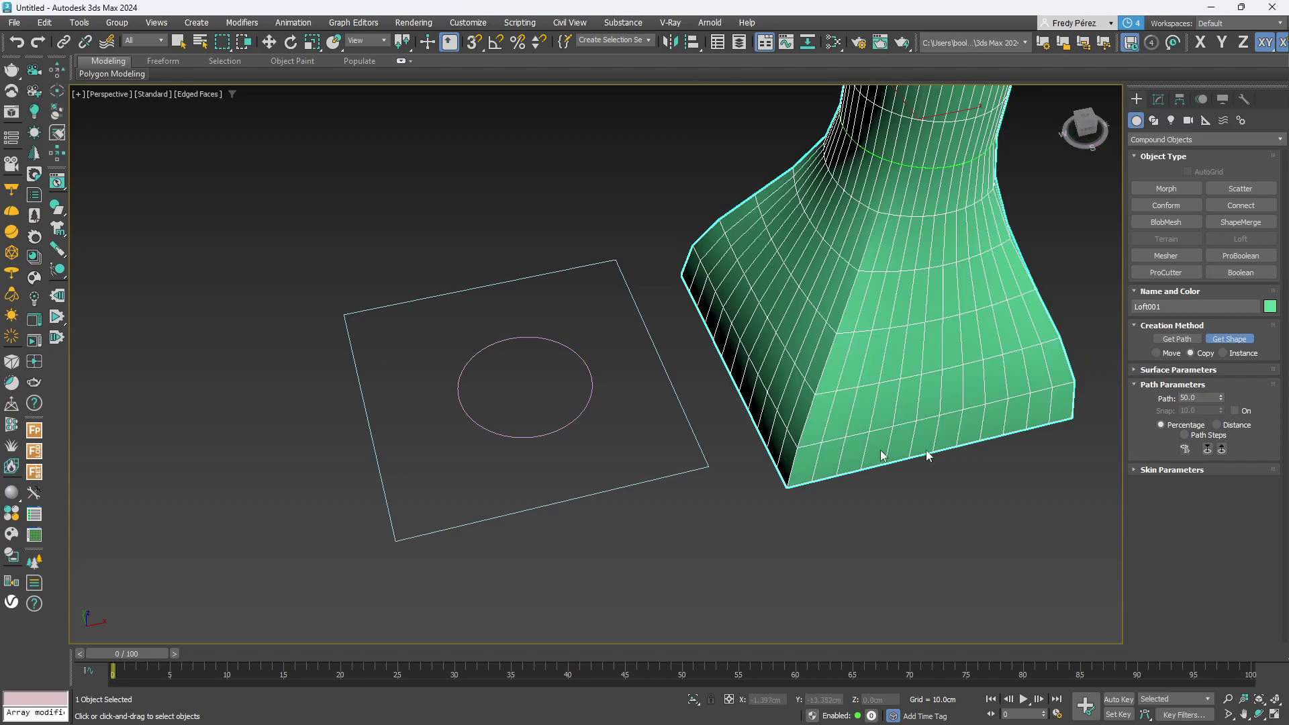
Add the square as the loft's shape at 100 percent of the path.
double_click(1196, 398)
text(100)
click(1229, 339)
click(658, 476)
Examine the loft's mesh up close and review its Shape Steps and Path Steps in the skin parameters.
scroll(705, 380, down, 4)
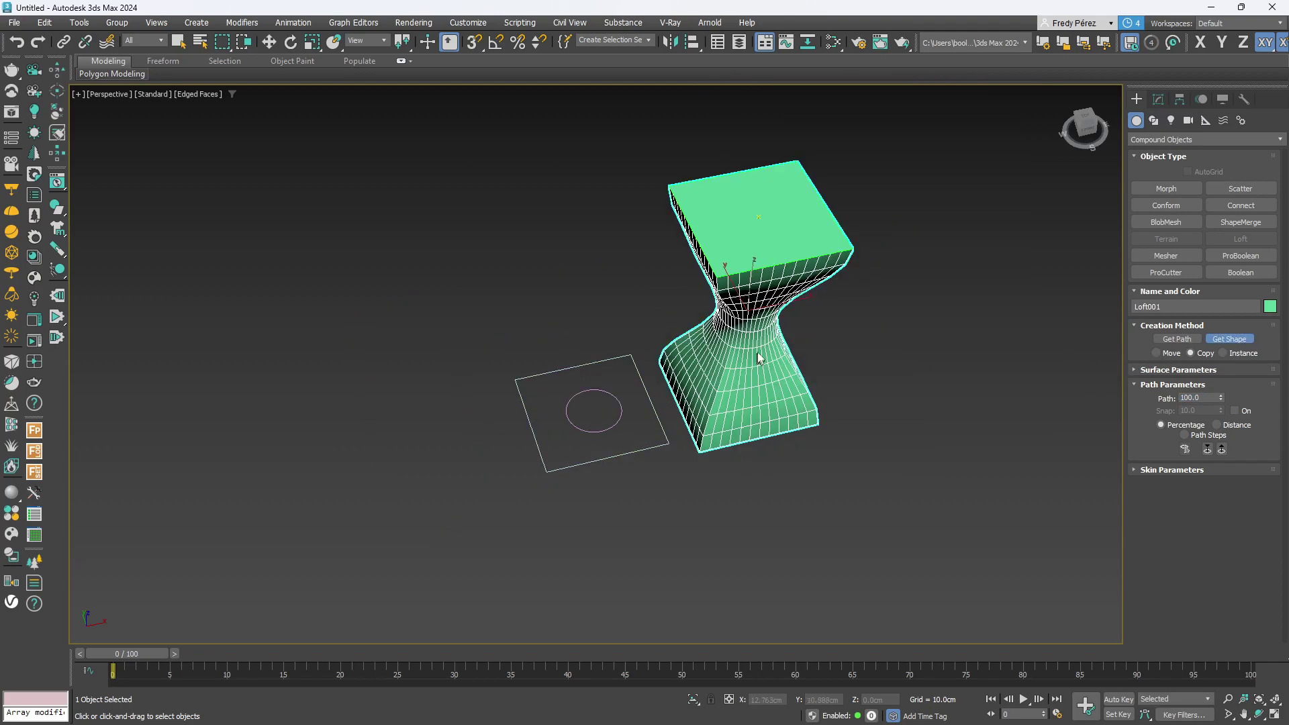
scroll(757, 354, up, 3)
alt+middle_drag(756, 352, 784, 334)
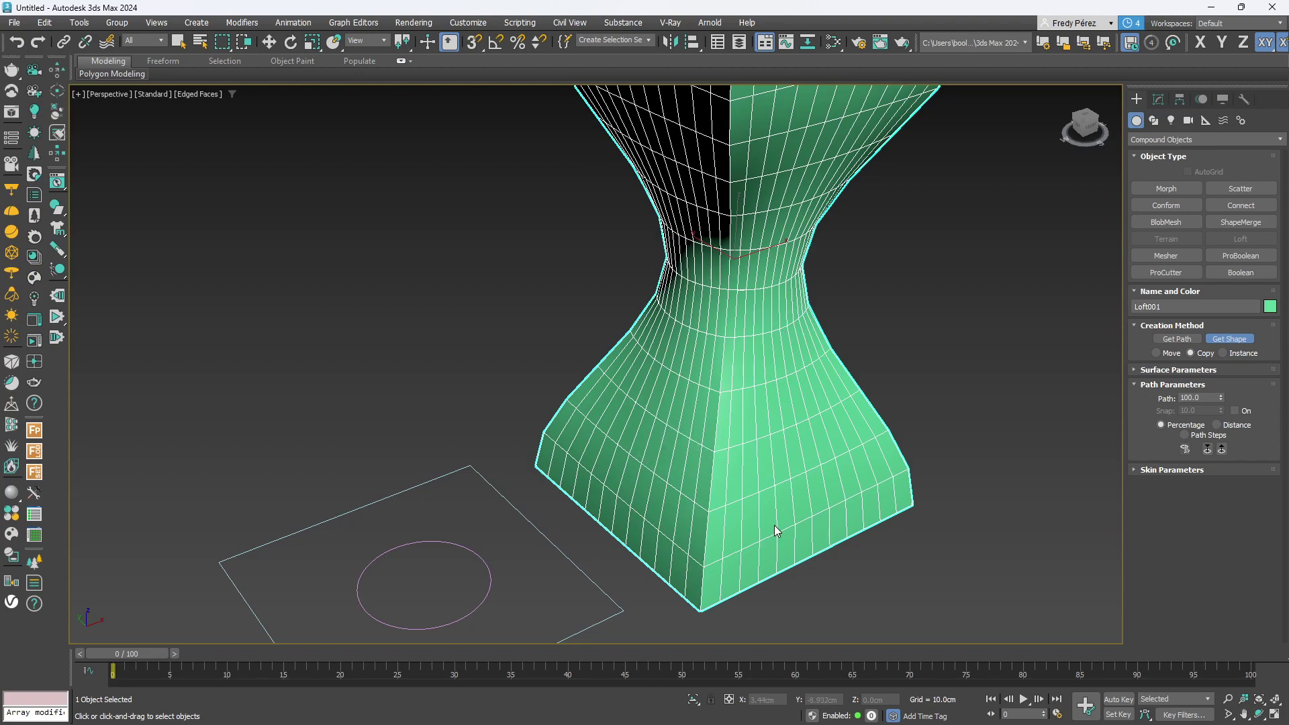
scroll(775, 525, up, 5)
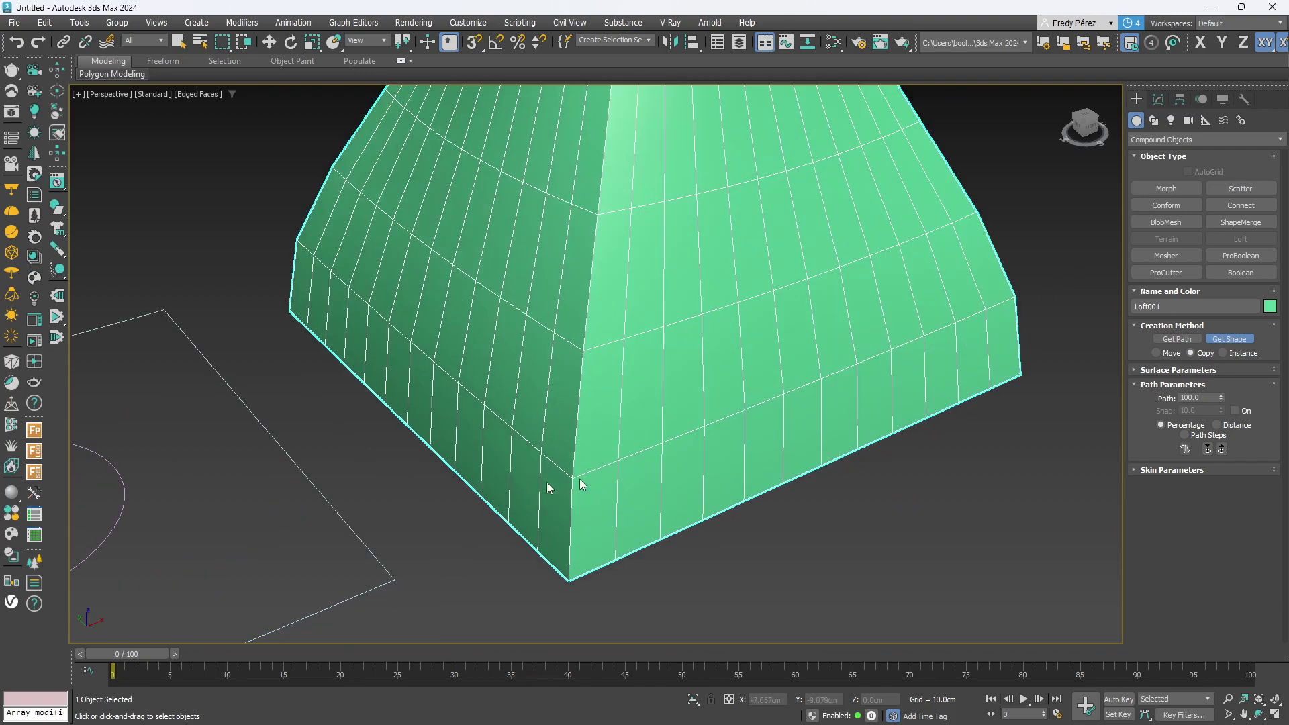
click(1135, 371)
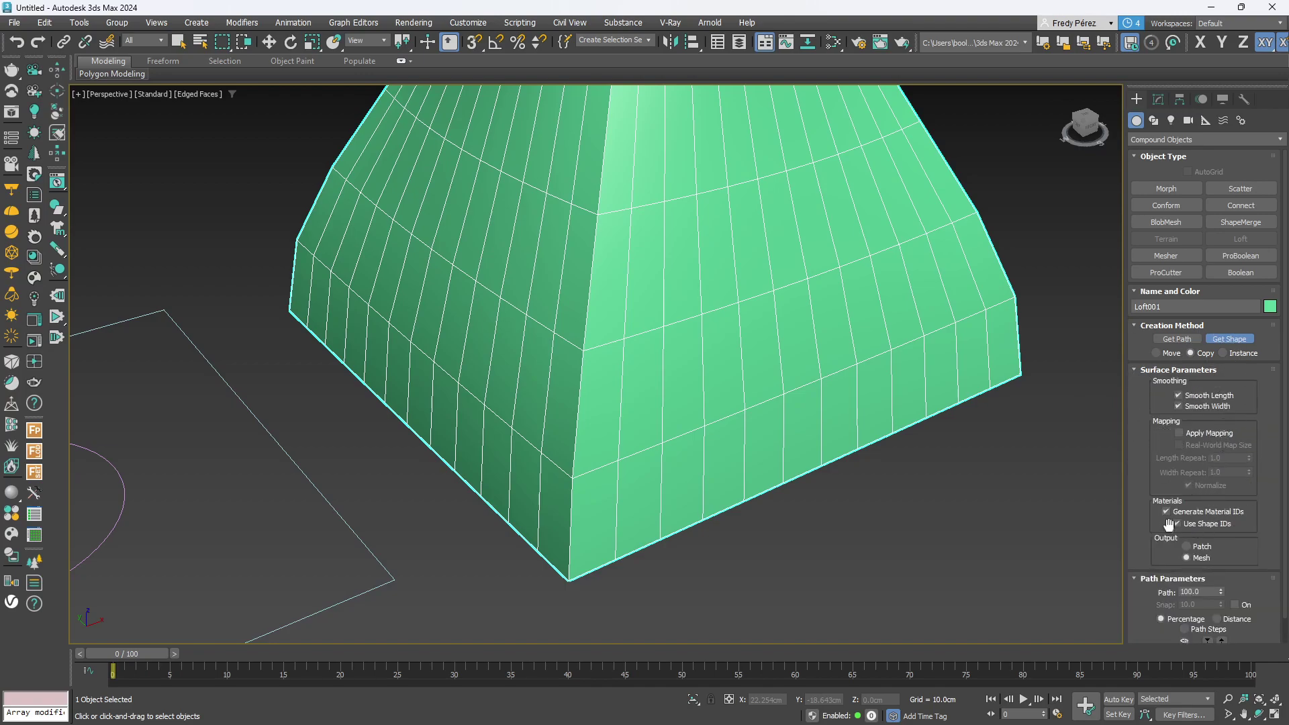
drag(1154, 462, 1135, 377)
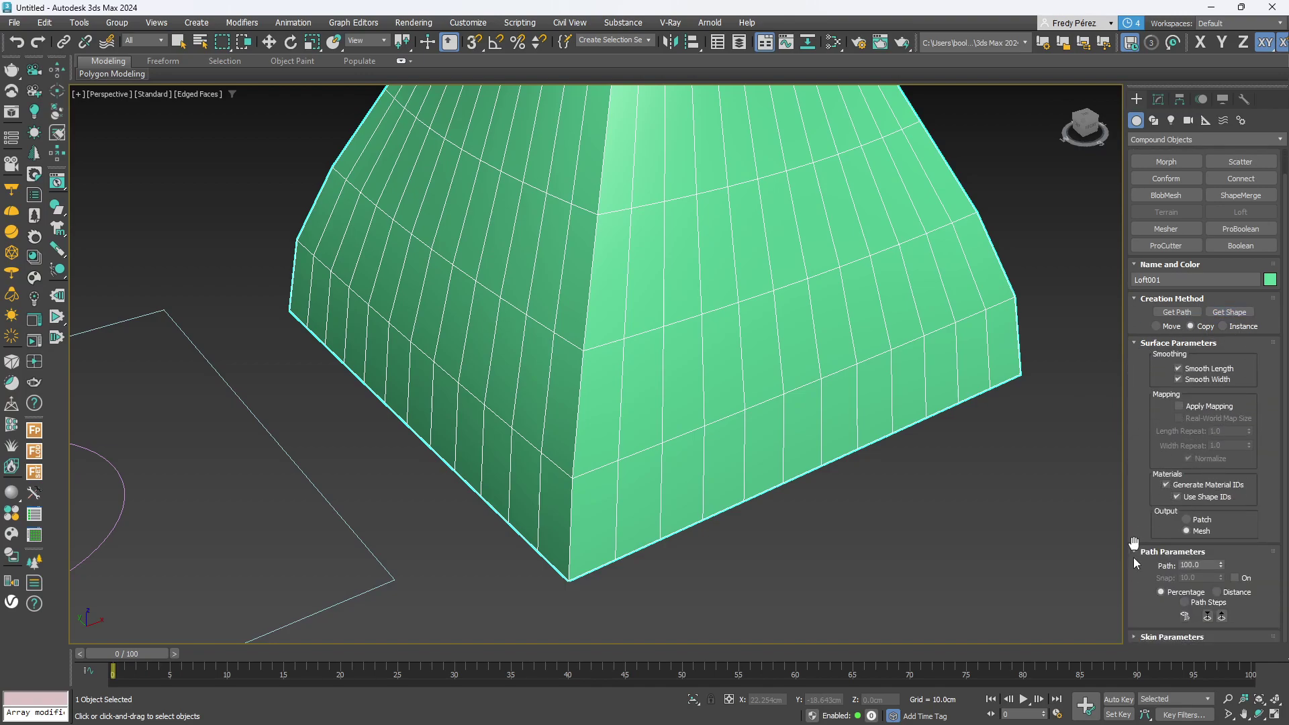
click(1138, 638)
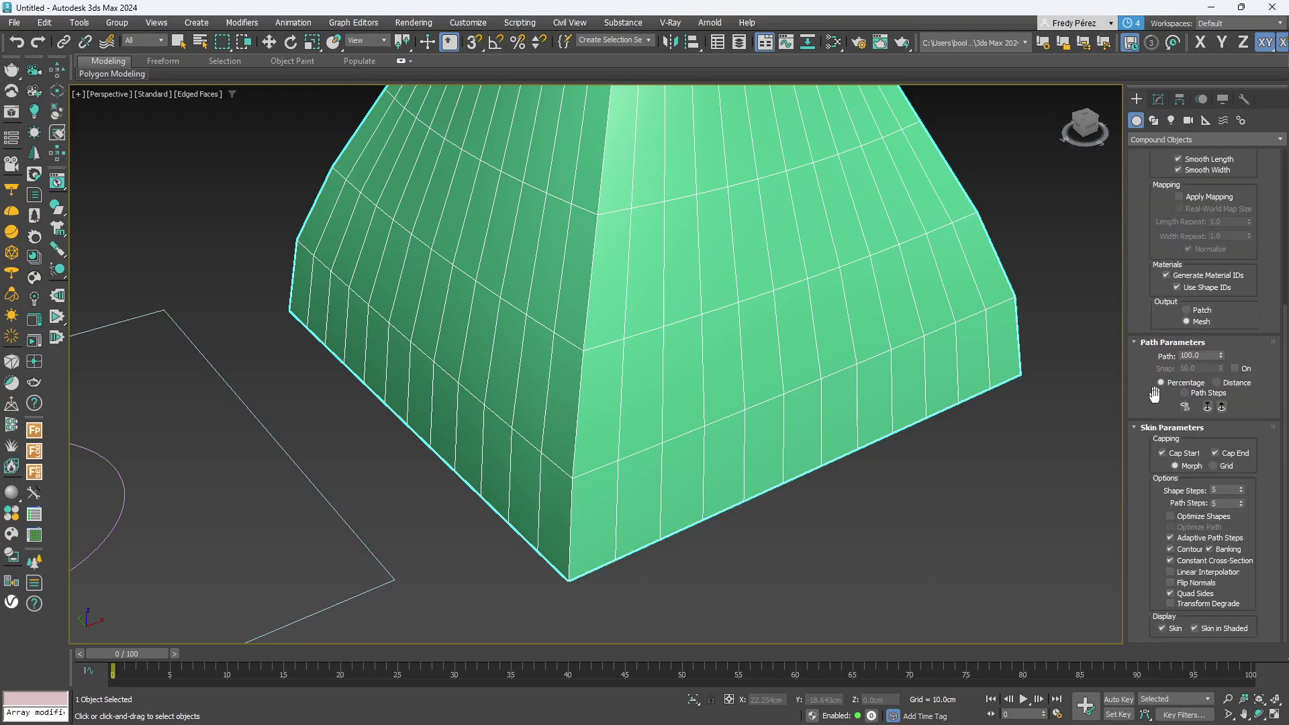
scroll(1158, 392, up, 5)
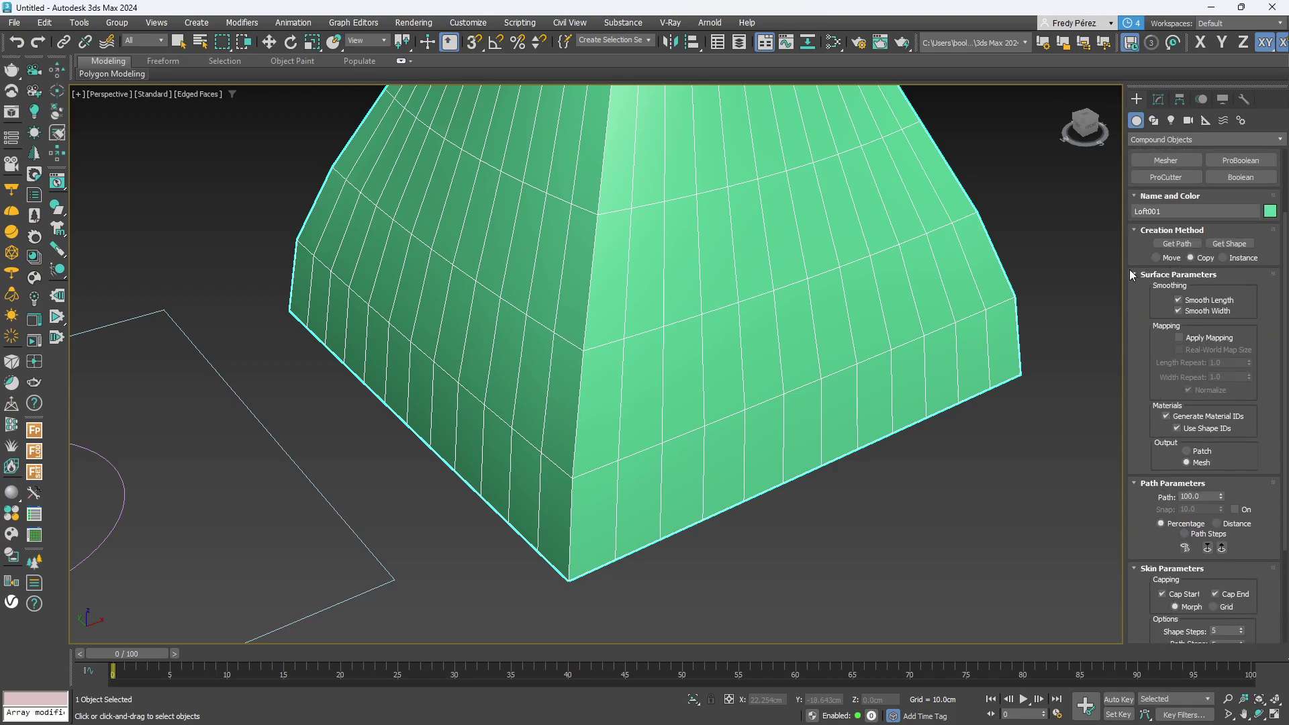
click(1140, 274)
scroll(1189, 487, up, 2)
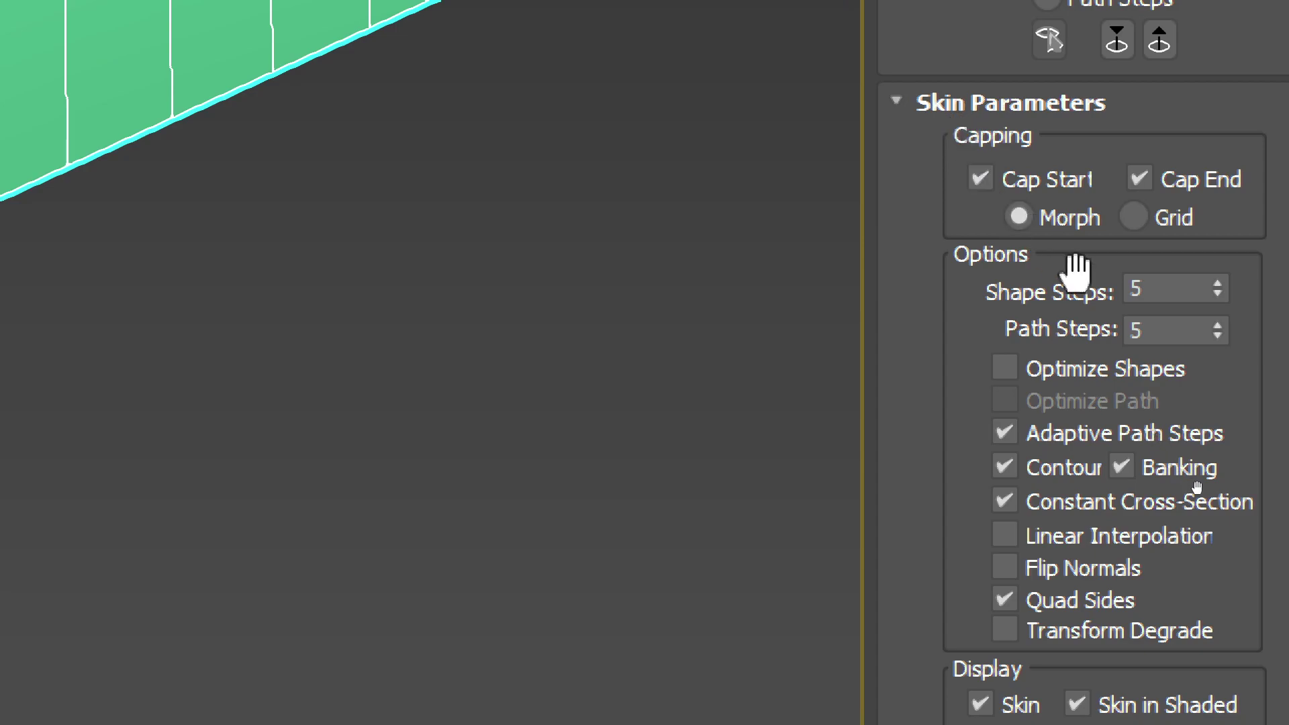
click(1184, 287)
click(1180, 329)
drag(1179, 287, 1062, 287)
drag(1181, 327, 973, 311)
drag(1173, 288, 951, 271)
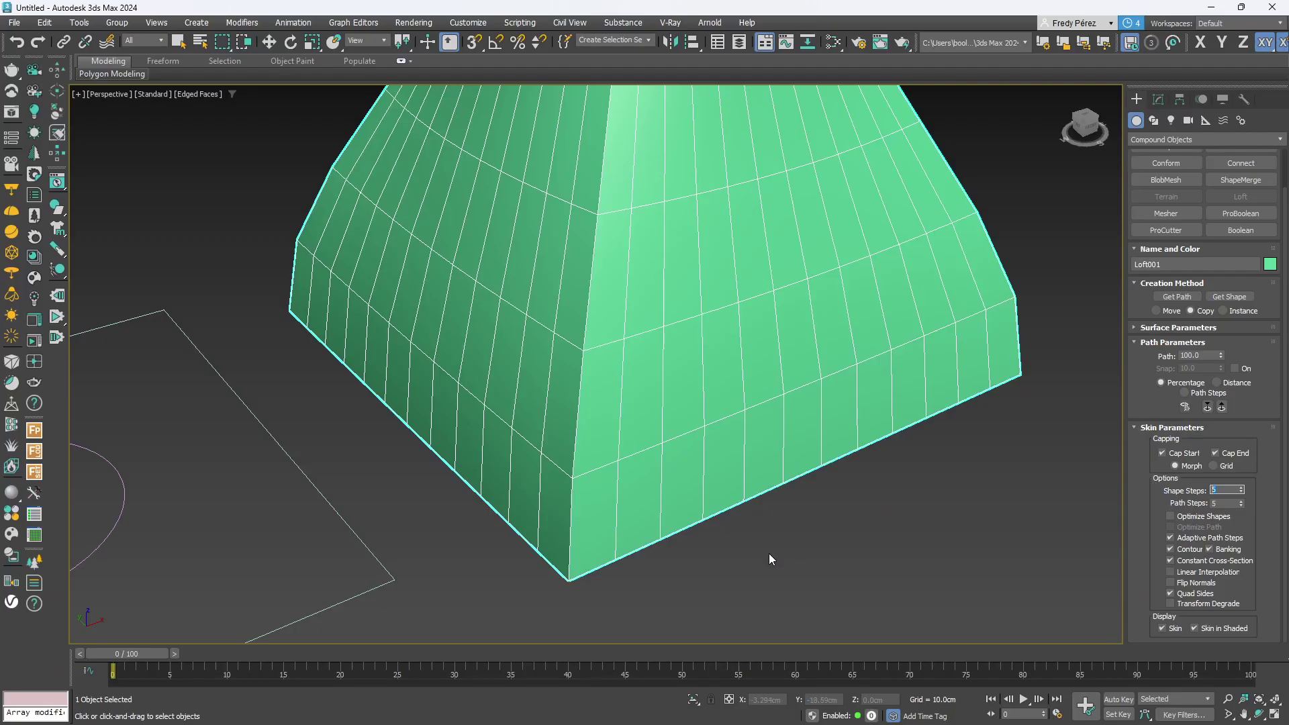
Compare the source square and circle with the subdivisions along the loft's base and up its height.
middle_drag(770, 554, 935, 431)
middle_drag(514, 536, 603, 493)
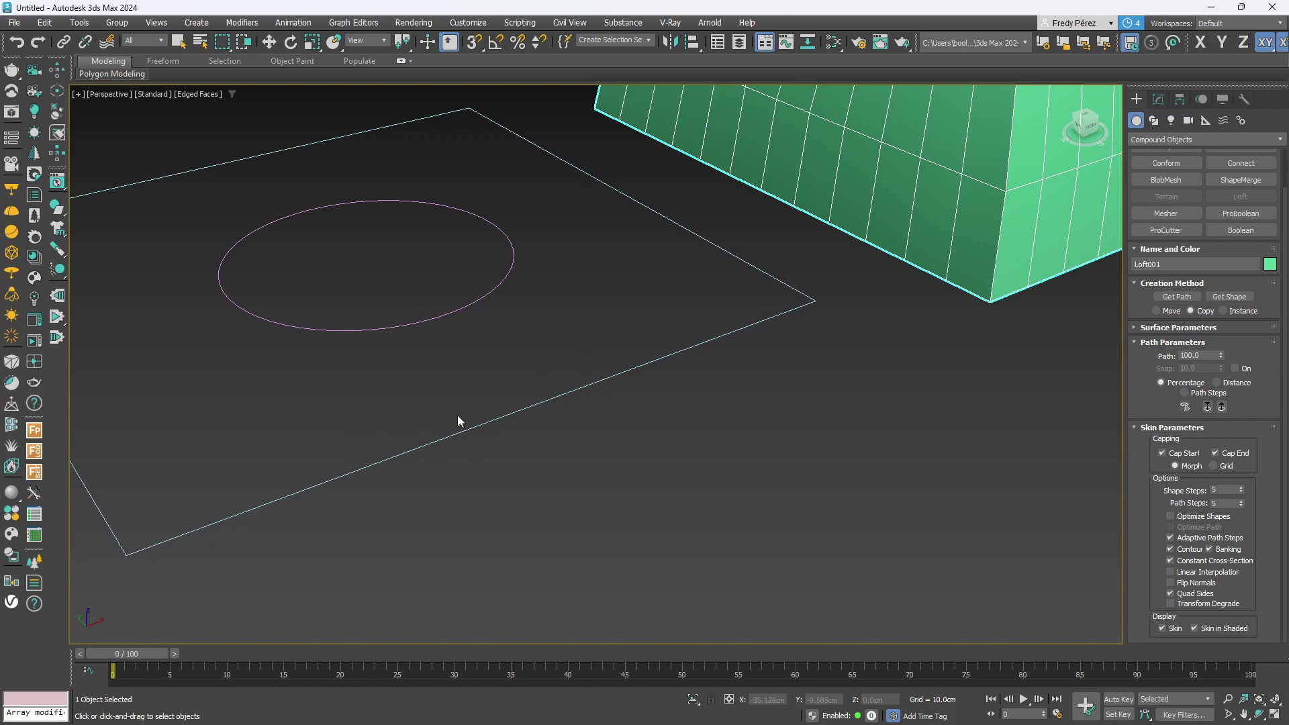
middle_drag(757, 391, 322, 505)
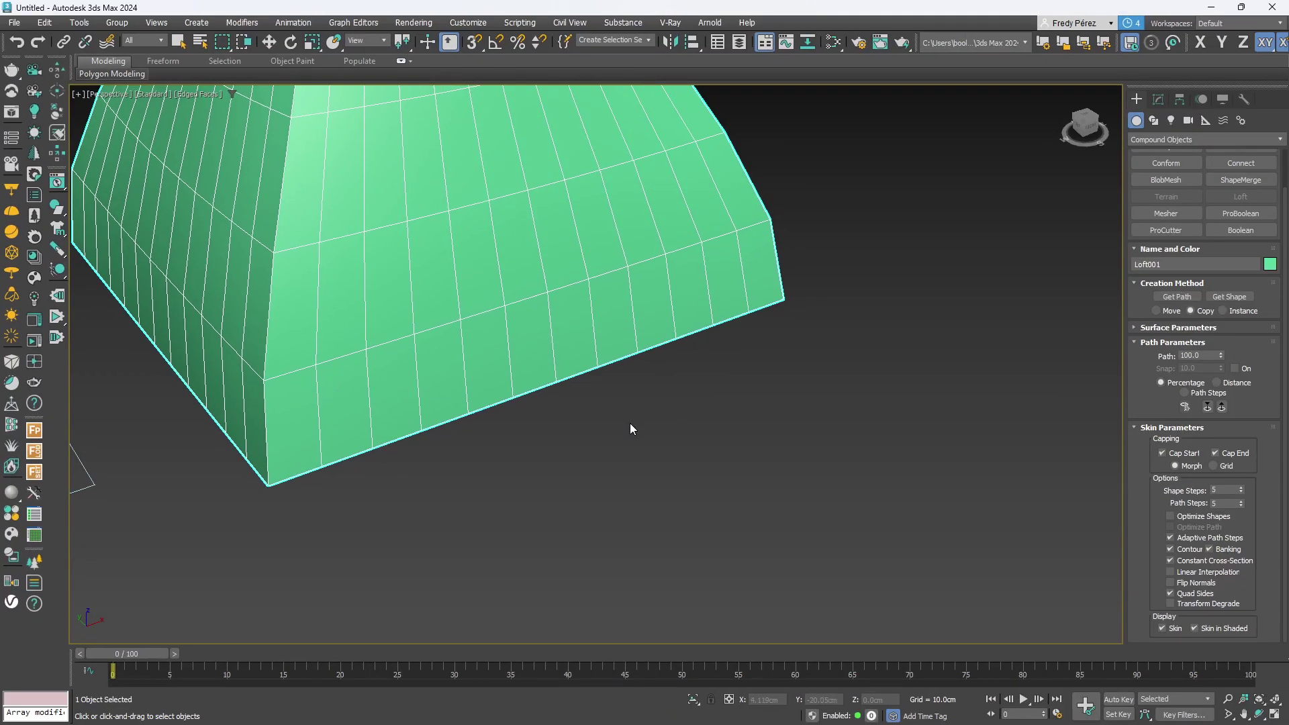
scroll(631, 424, down, 3)
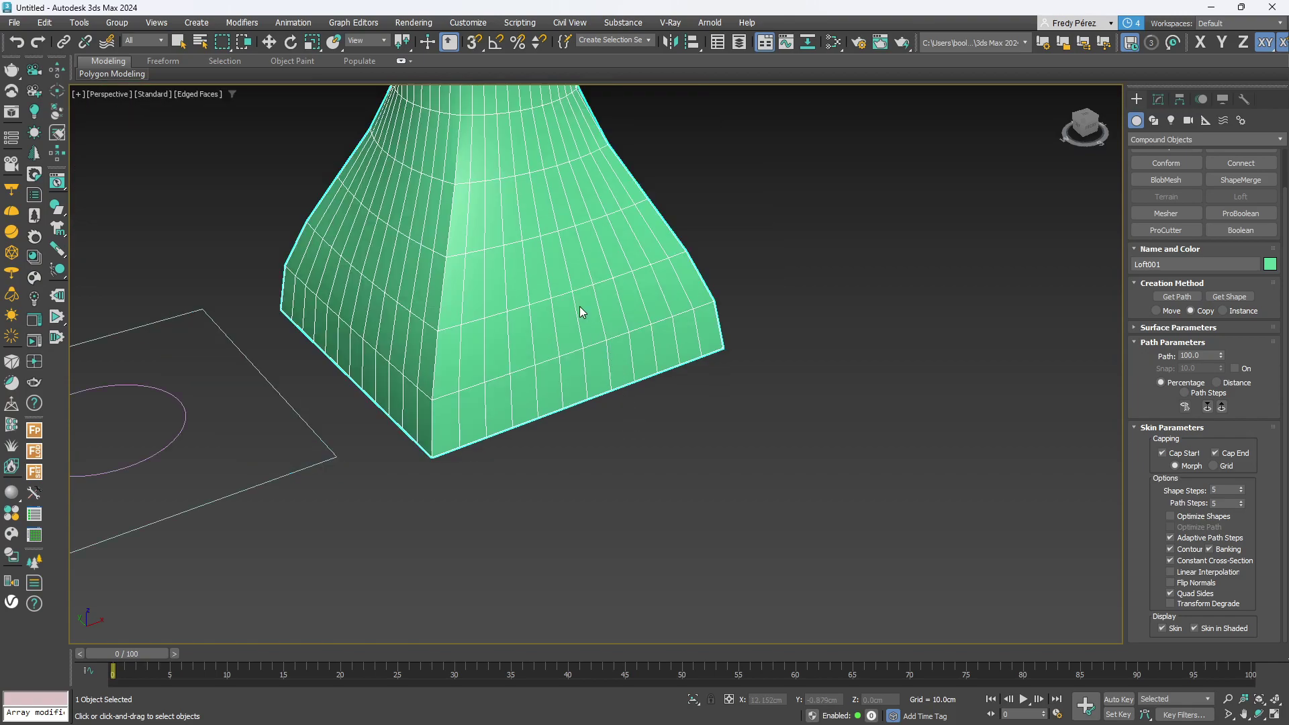
middle_drag(579, 308, 618, 381)
middle_drag(262, 491, 348, 456)
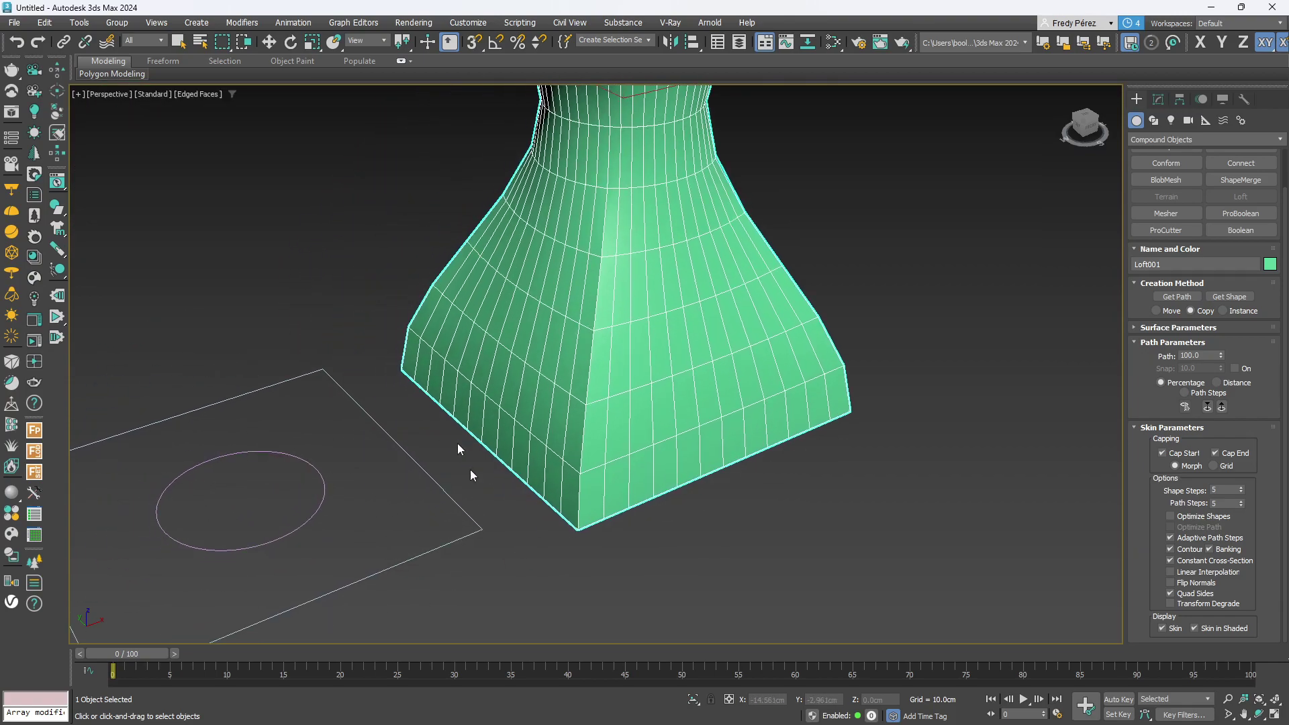
scroll(575, 498, up, 4)
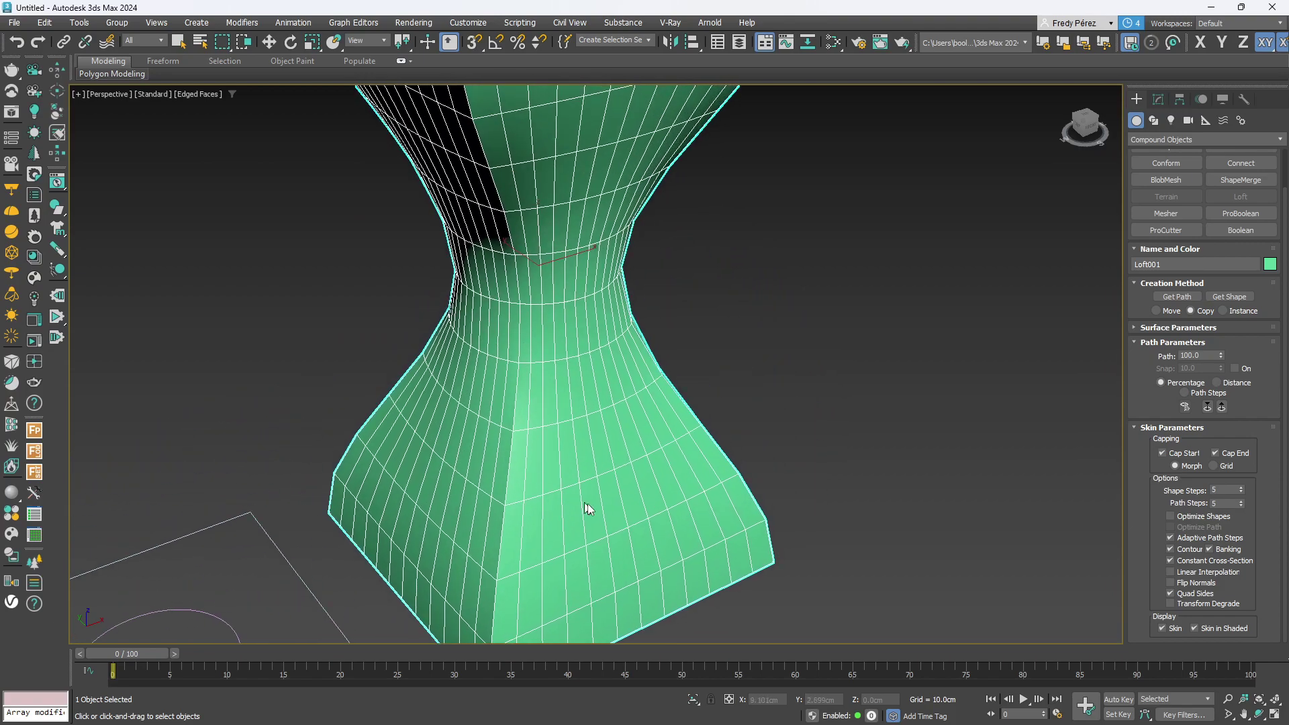
middle_drag(556, 476, 549, 275)
middle_drag(517, 172, 602, 377)
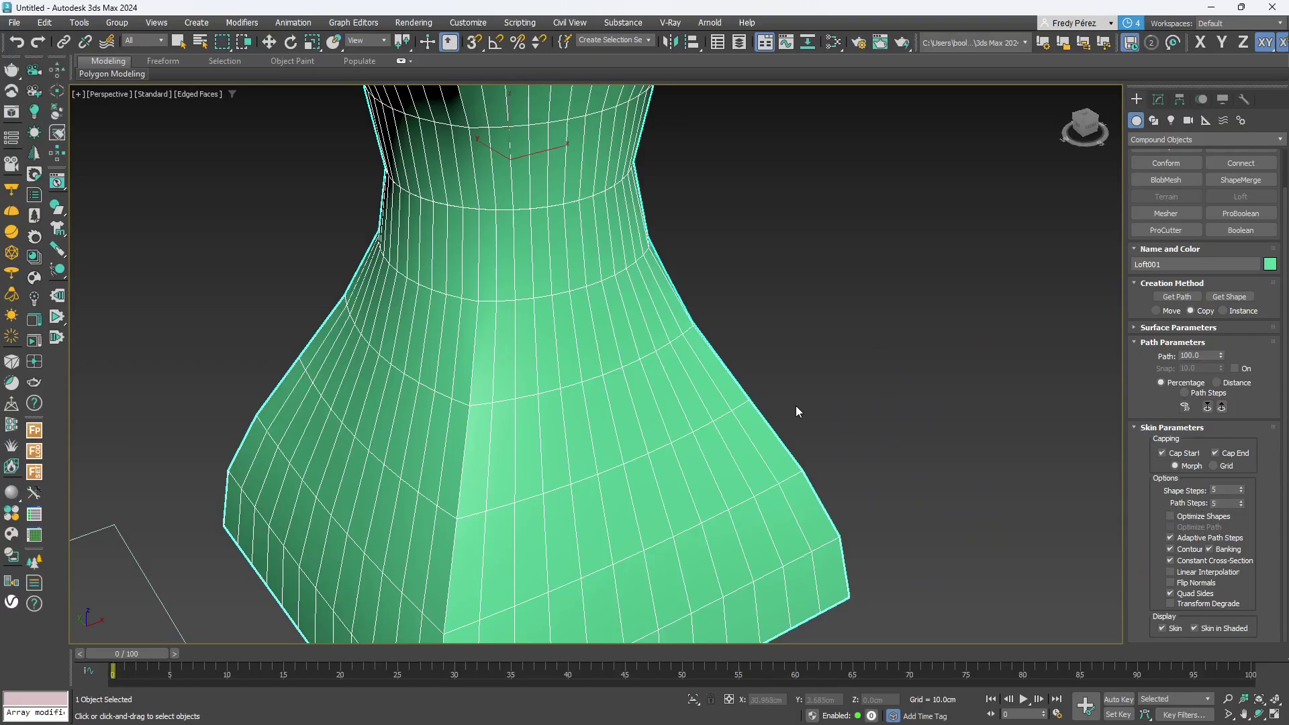
scroll(795, 406, down, 5)
scroll(666, 318, up, 5)
scroll(692, 302, down, 3)
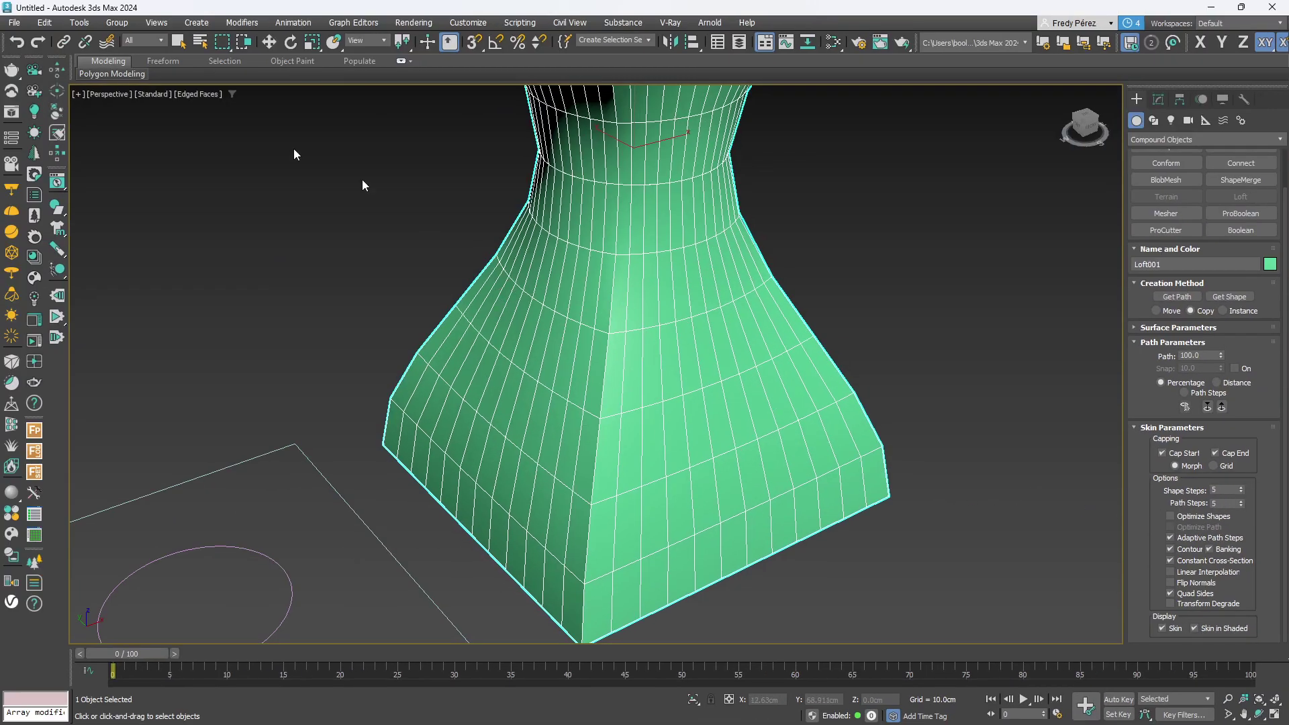
Move the loft along X to about 55.2 cm, clear of the path line.
click(270, 42)
scroll(557, 346, down, 5)
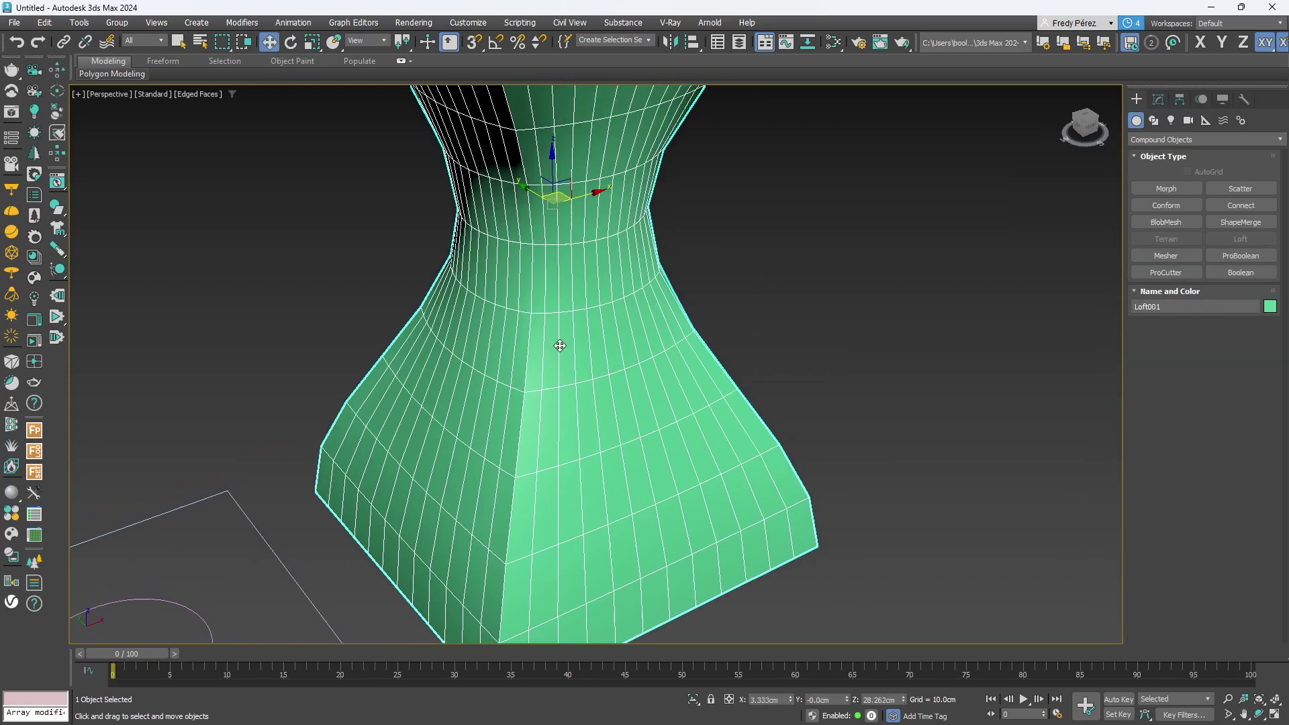
scroll(571, 285, up, 6)
drag(571, 284, 1007, 135)
scroll(727, 316, down, 3)
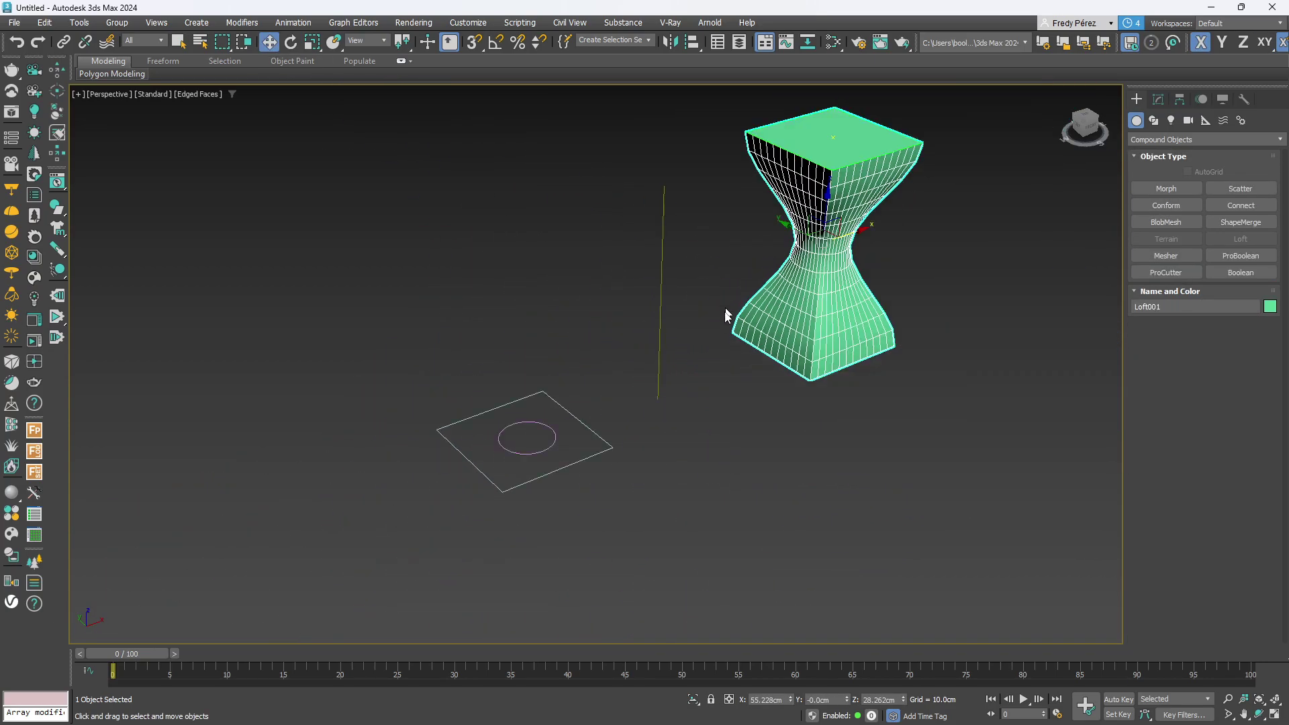
Start another Loft on the vertical line with Shape Steps set to 8 and Path Steps to 12.
click(656, 360)
click(1239, 240)
drag(1147, 552, 1147, 426)
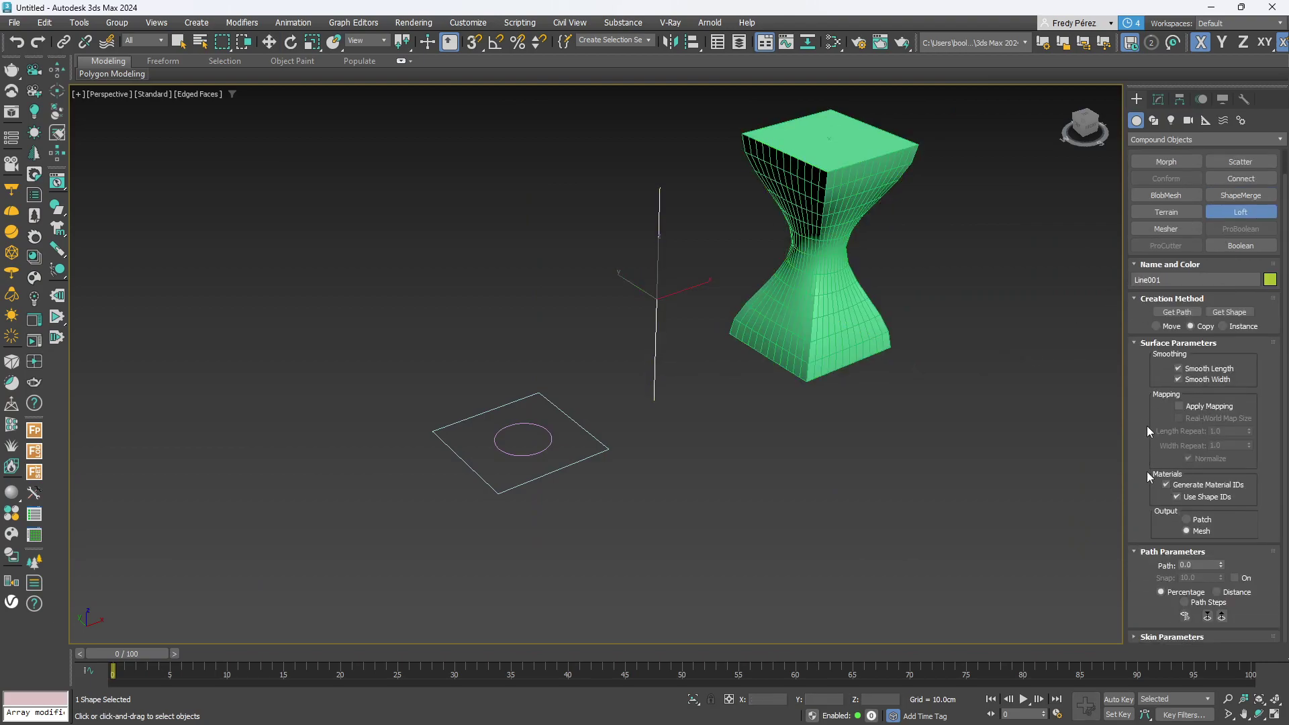
click(1139, 639)
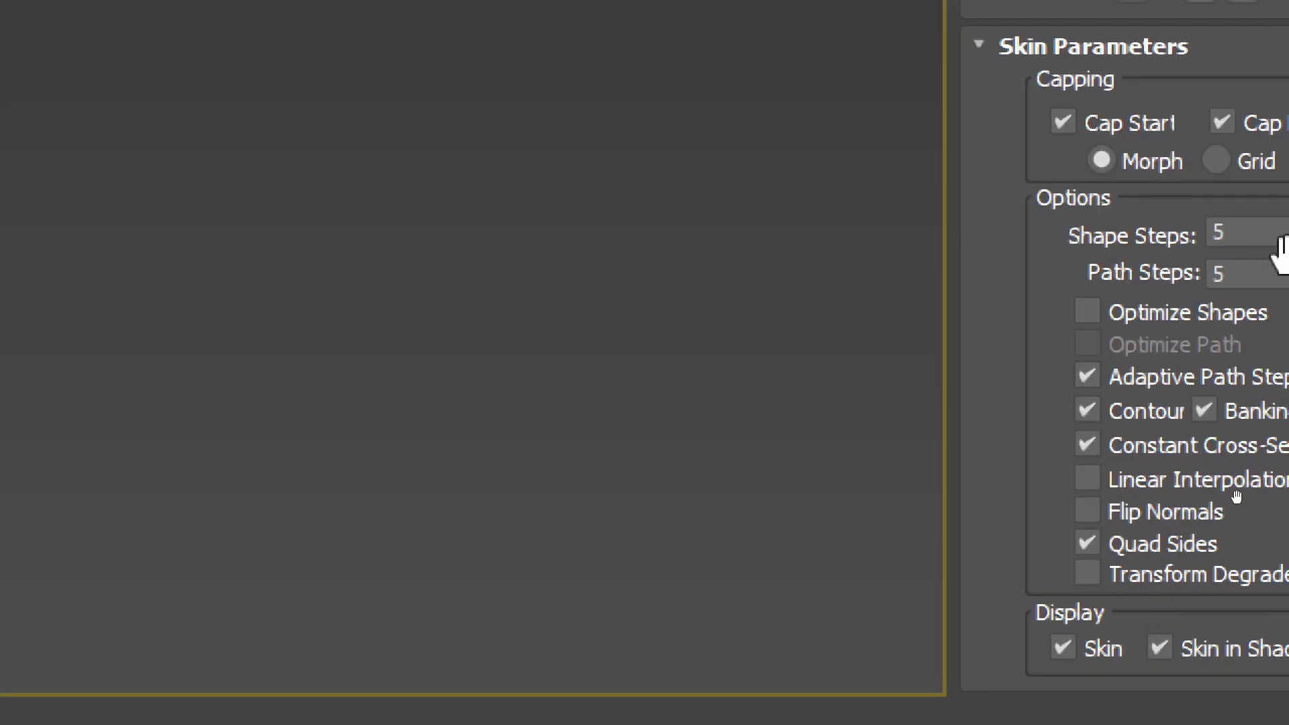
drag(1277, 239, 1142, 232)
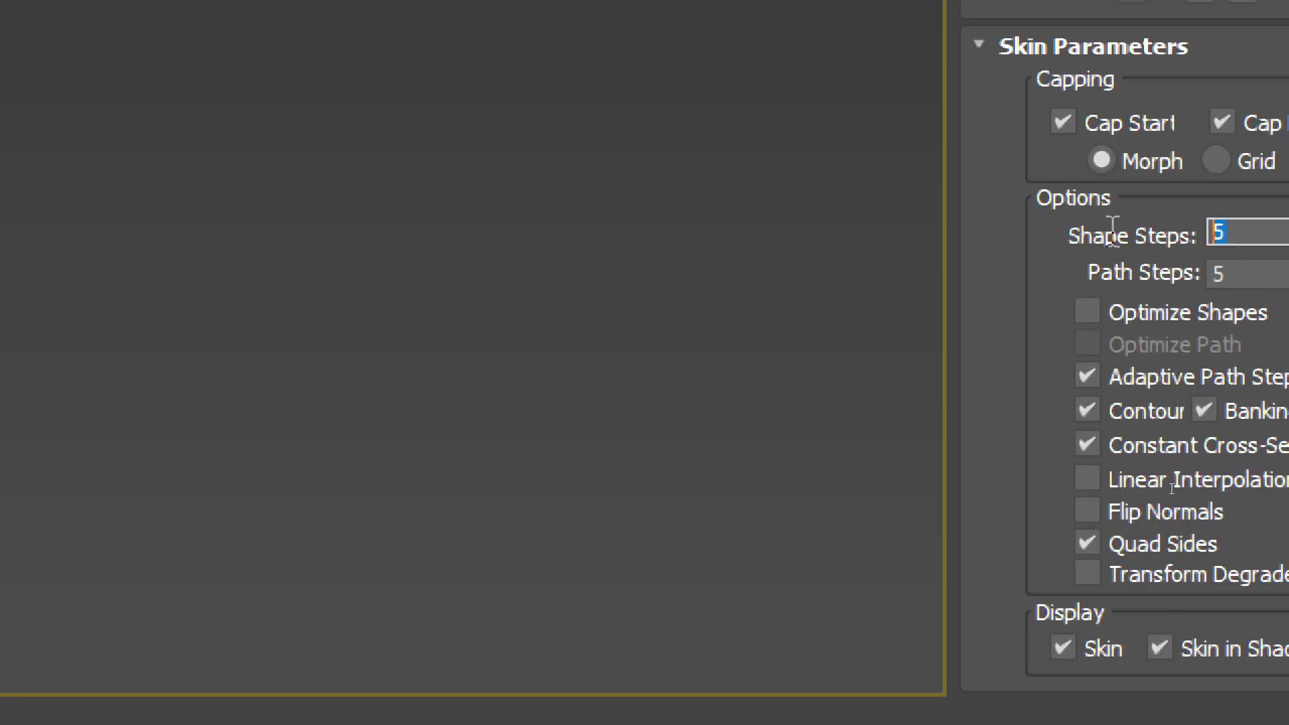
text(8)
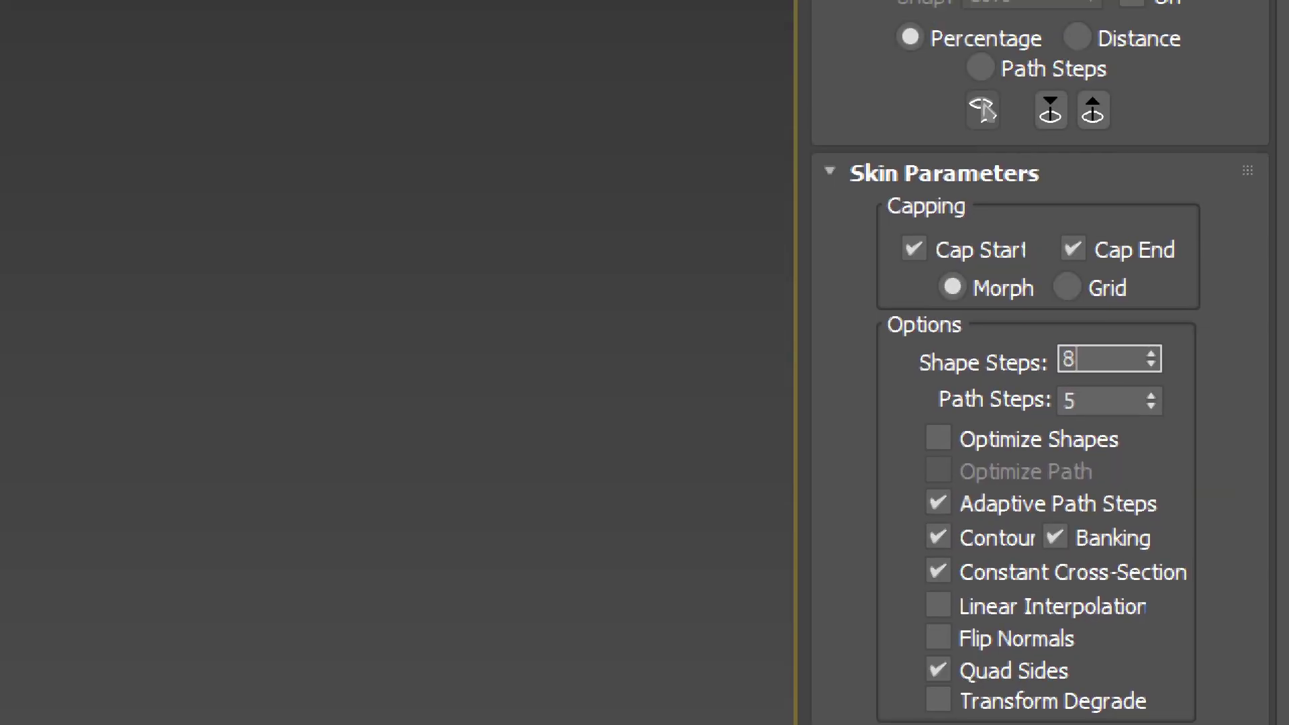
double_click(1097, 397)
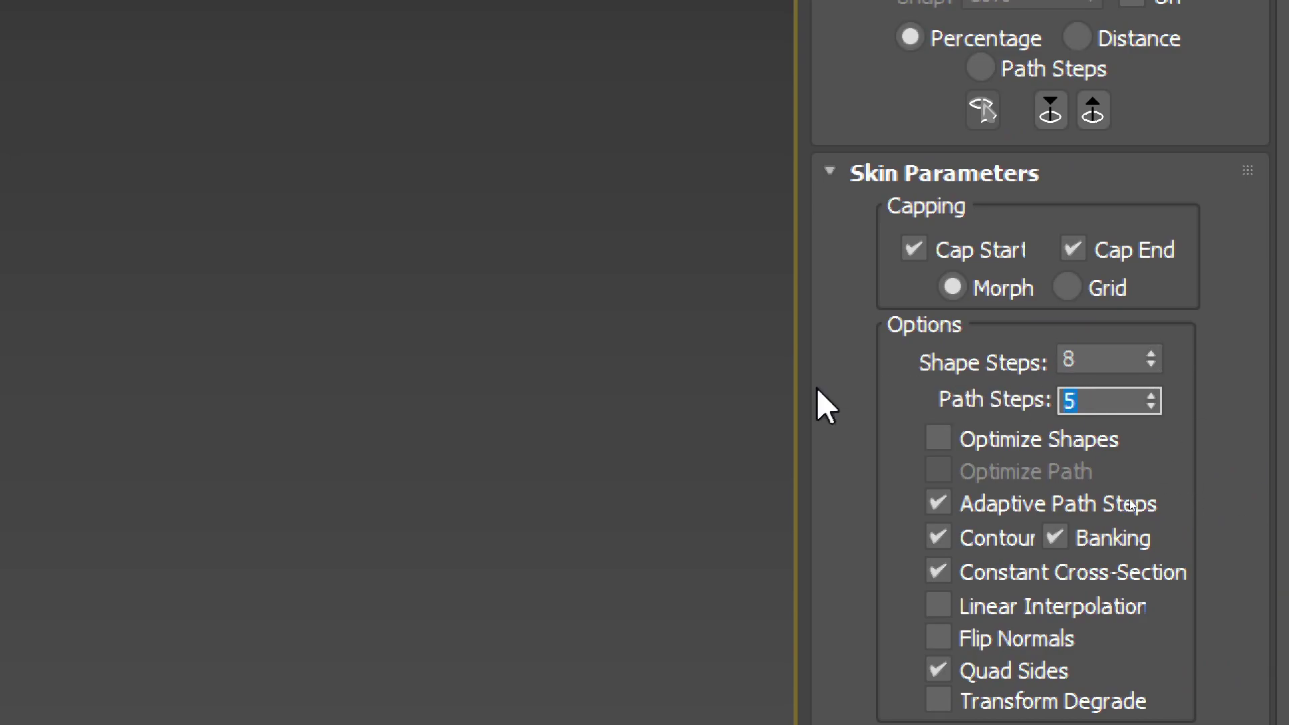
text(12)
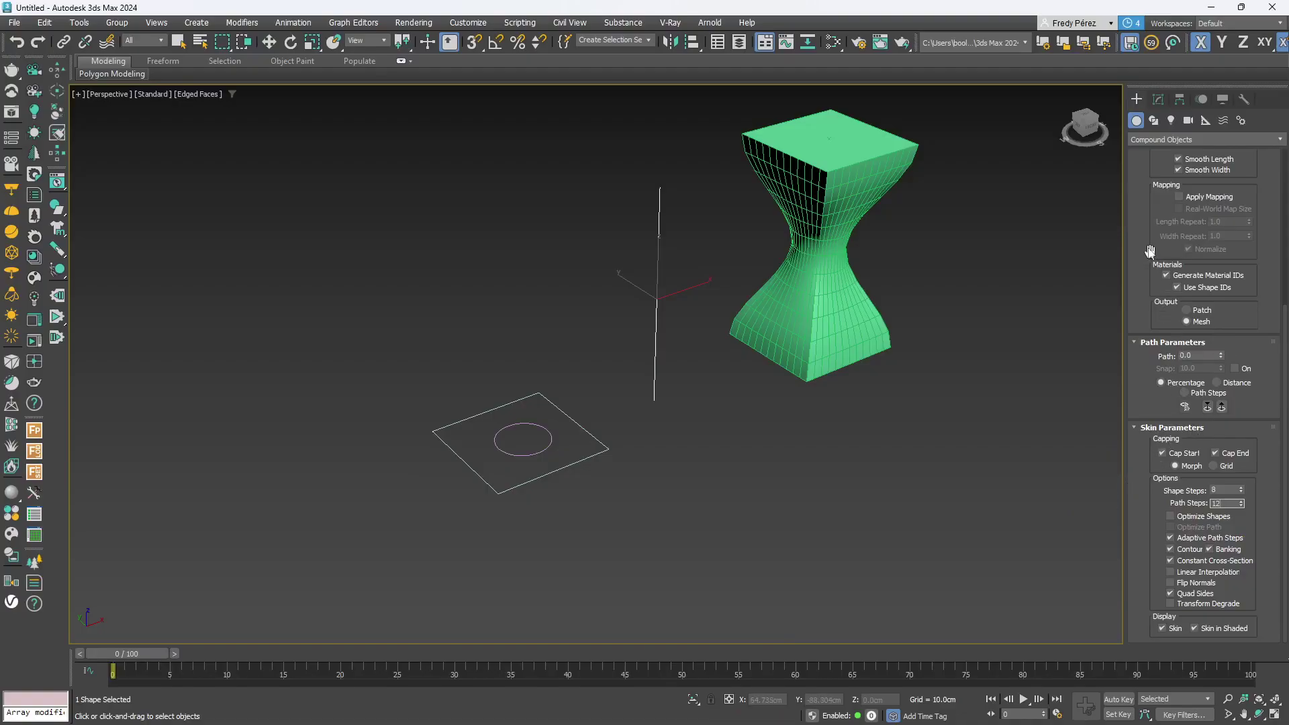
drag(1147, 253, 1142, 432)
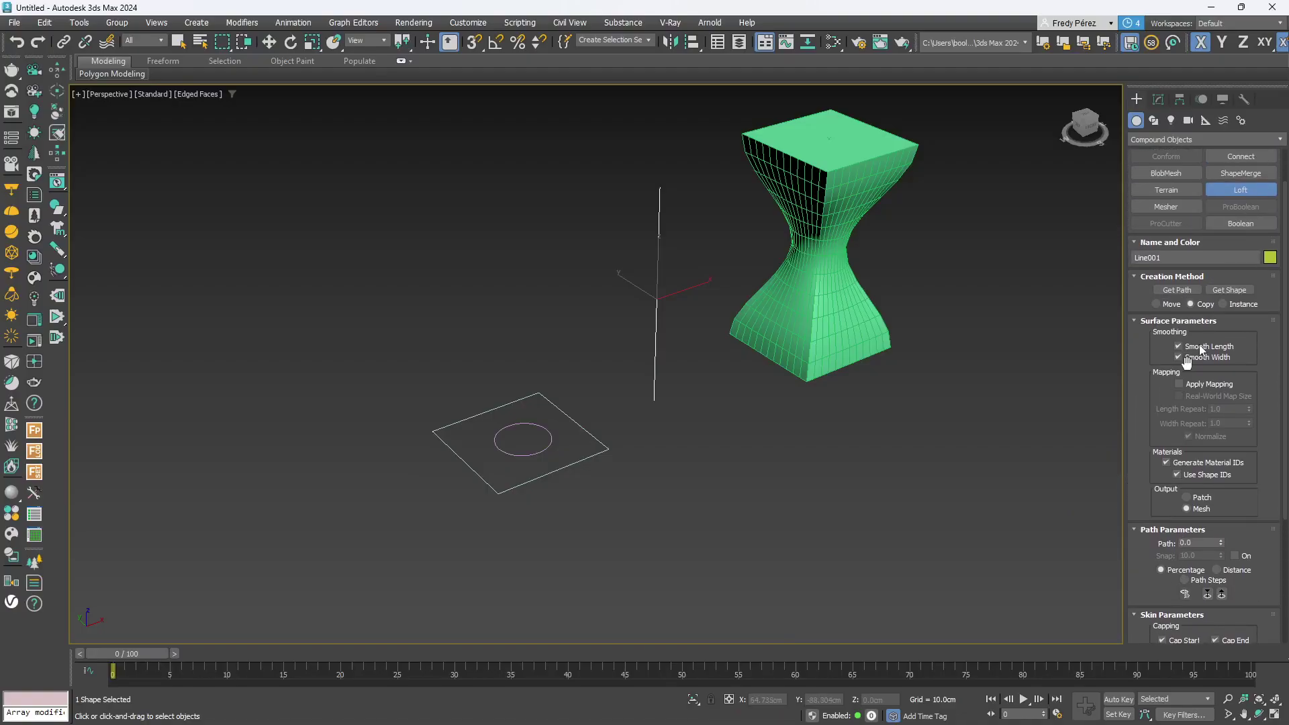
Loft the square at the start of the vertical line and add the circle at 50 percent of the path.
click(1225, 290)
click(582, 455)
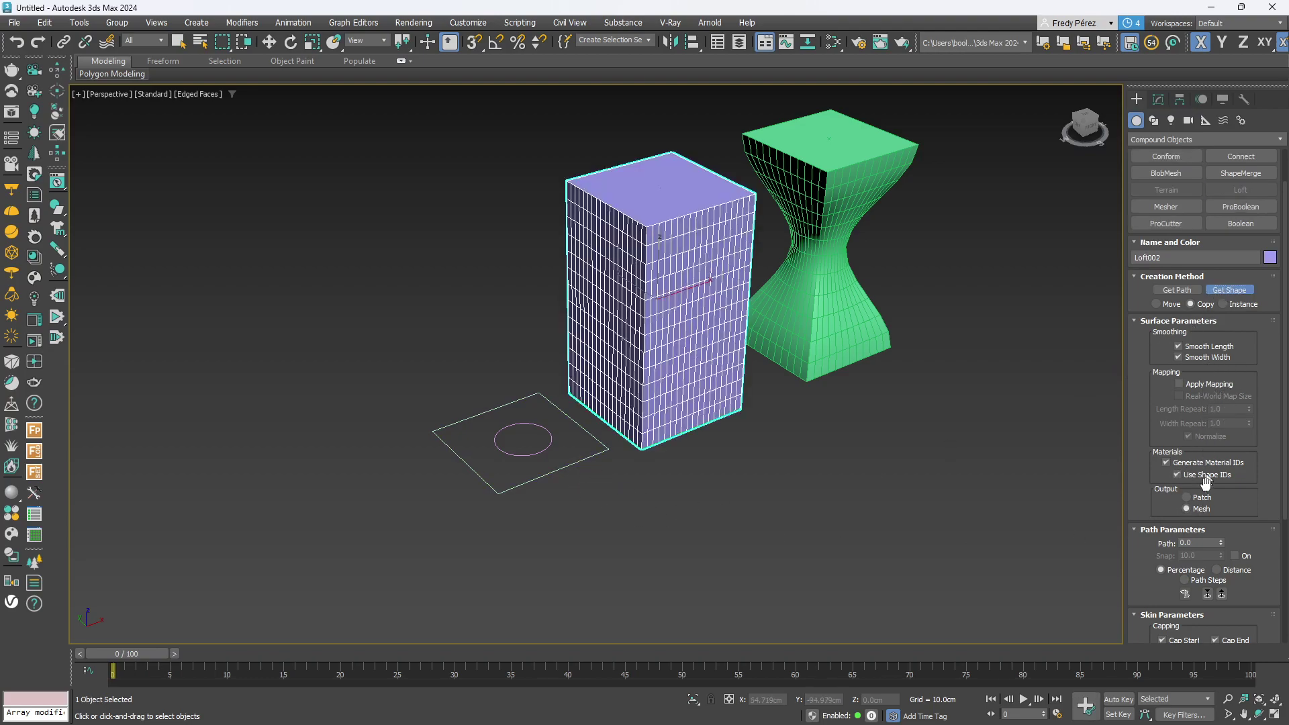
click(1200, 543)
text(50)
key(Return)
click(1231, 288)
click(526, 438)
Add the square again at 100 percent of the path to close the loft's upper end.
click(1200, 543)
text(100)
key(Return)
click(1229, 289)
click(583, 456)
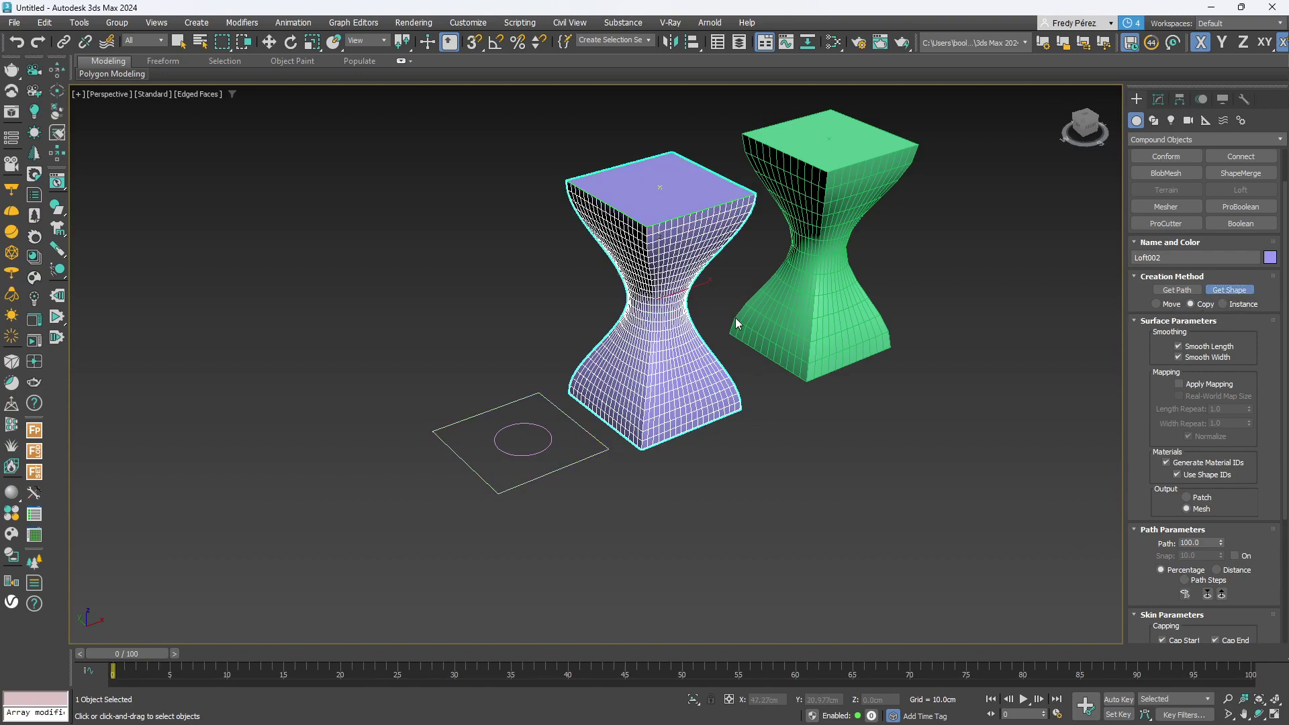
Compare the mesh density of the new loft with the earlier one and review its path and skin parameters.
scroll(604, 374, up, 8)
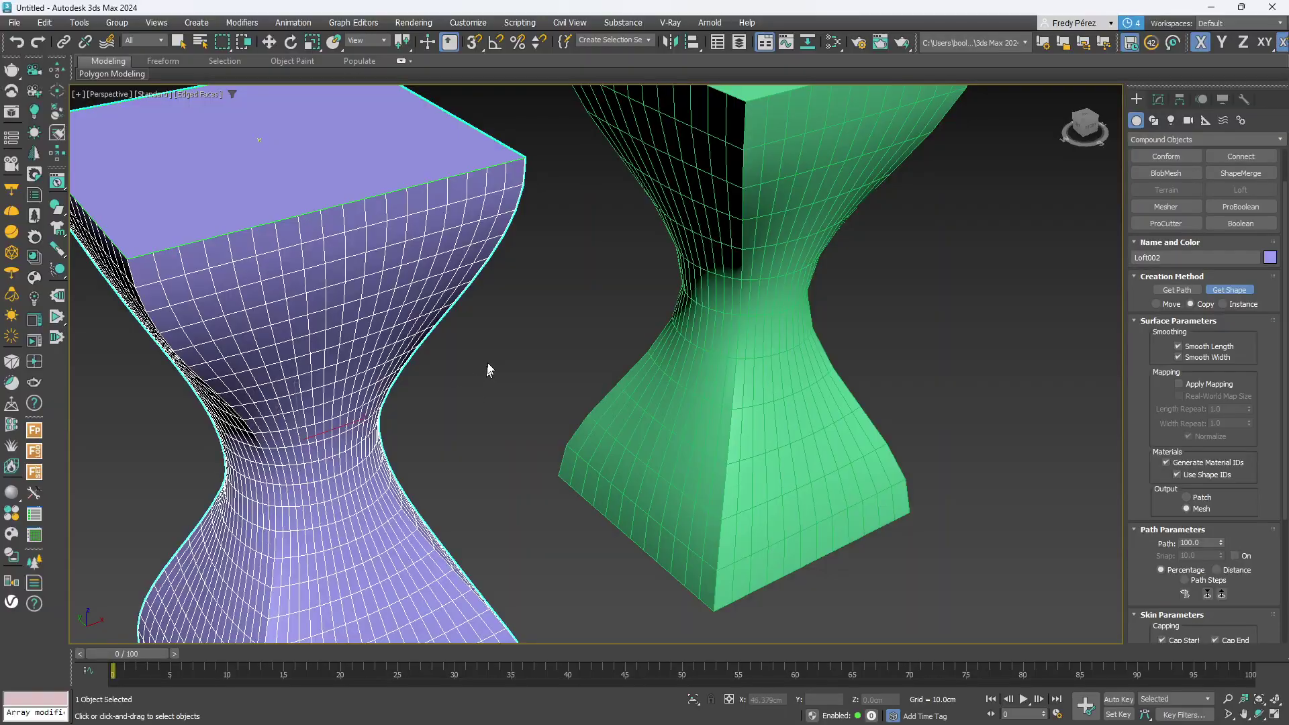
middle_drag(486, 376, 571, 328)
alt+middle_drag(607, 471, 591, 441)
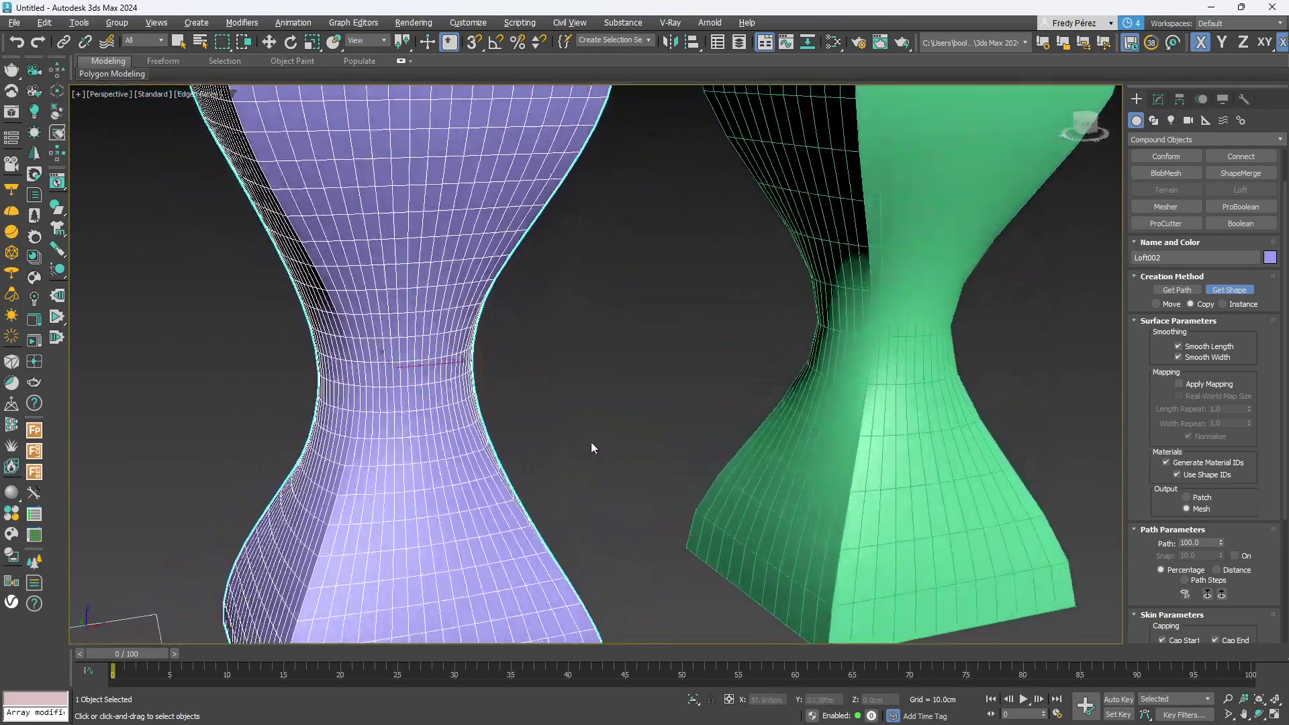
scroll(591, 440, down, 6)
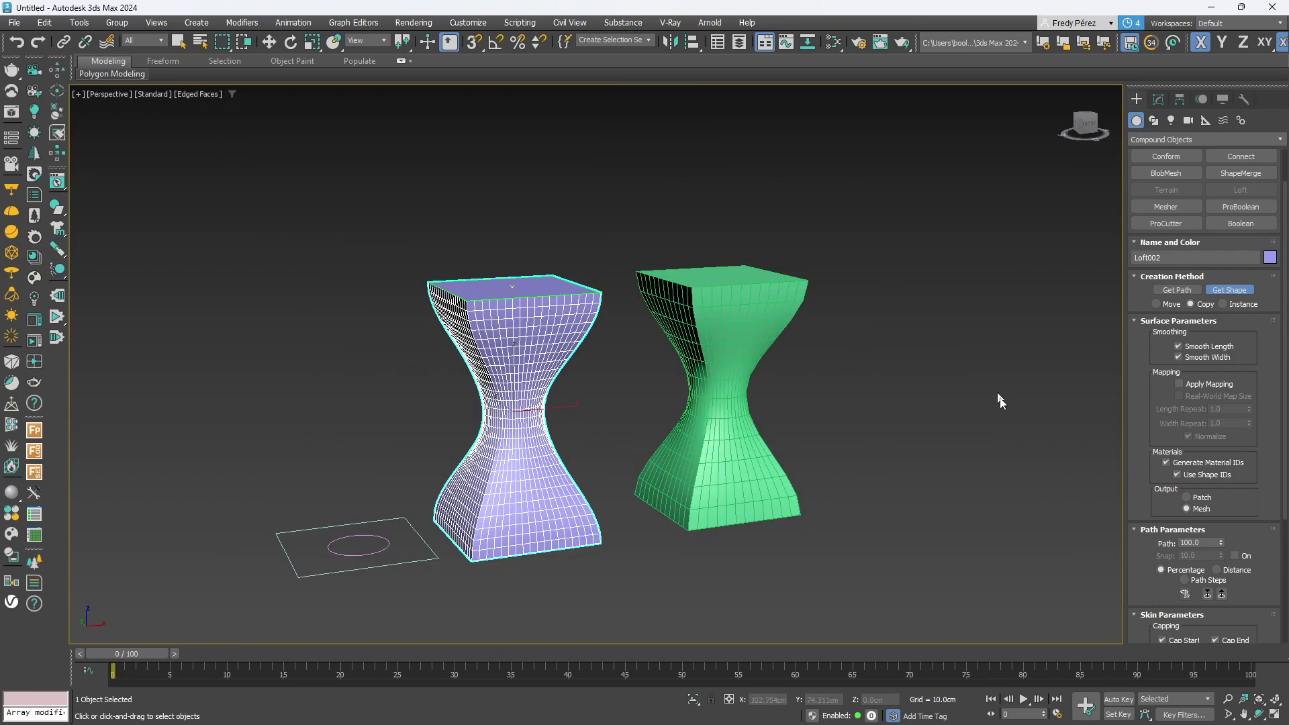
scroll(1155, 511, down, 5)
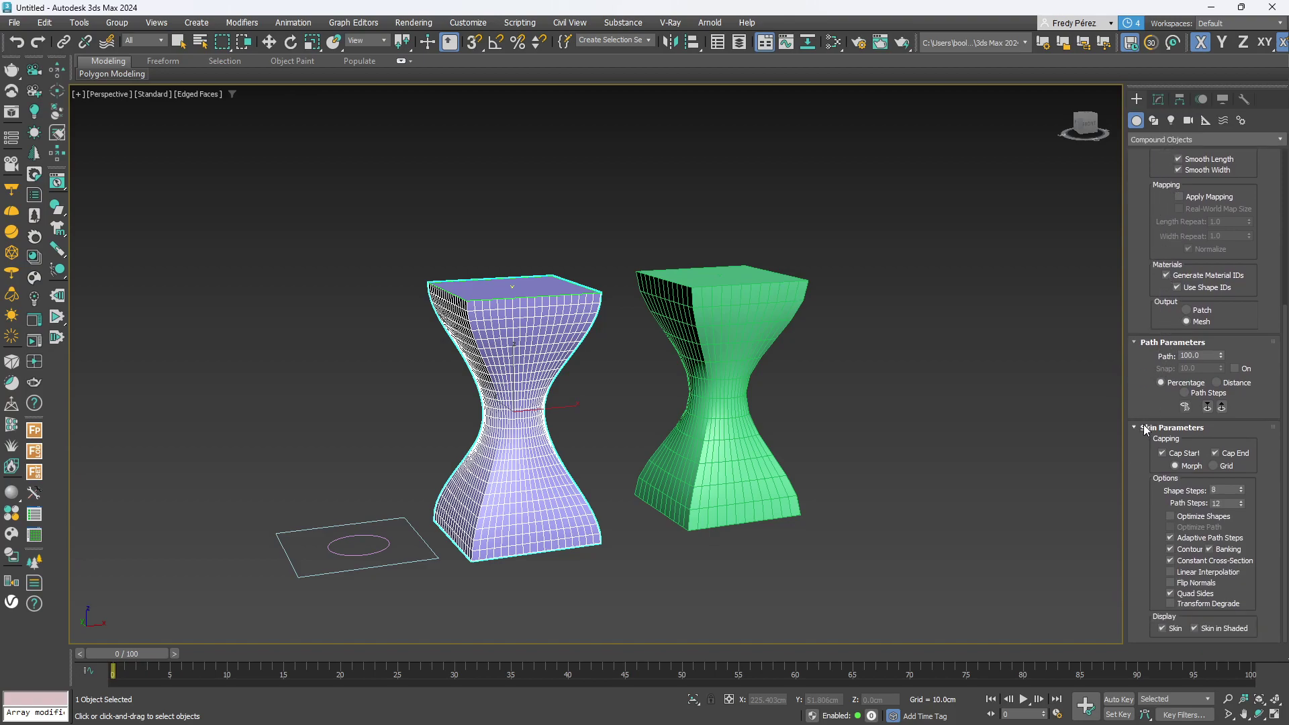
scroll(1148, 430, up, 5)
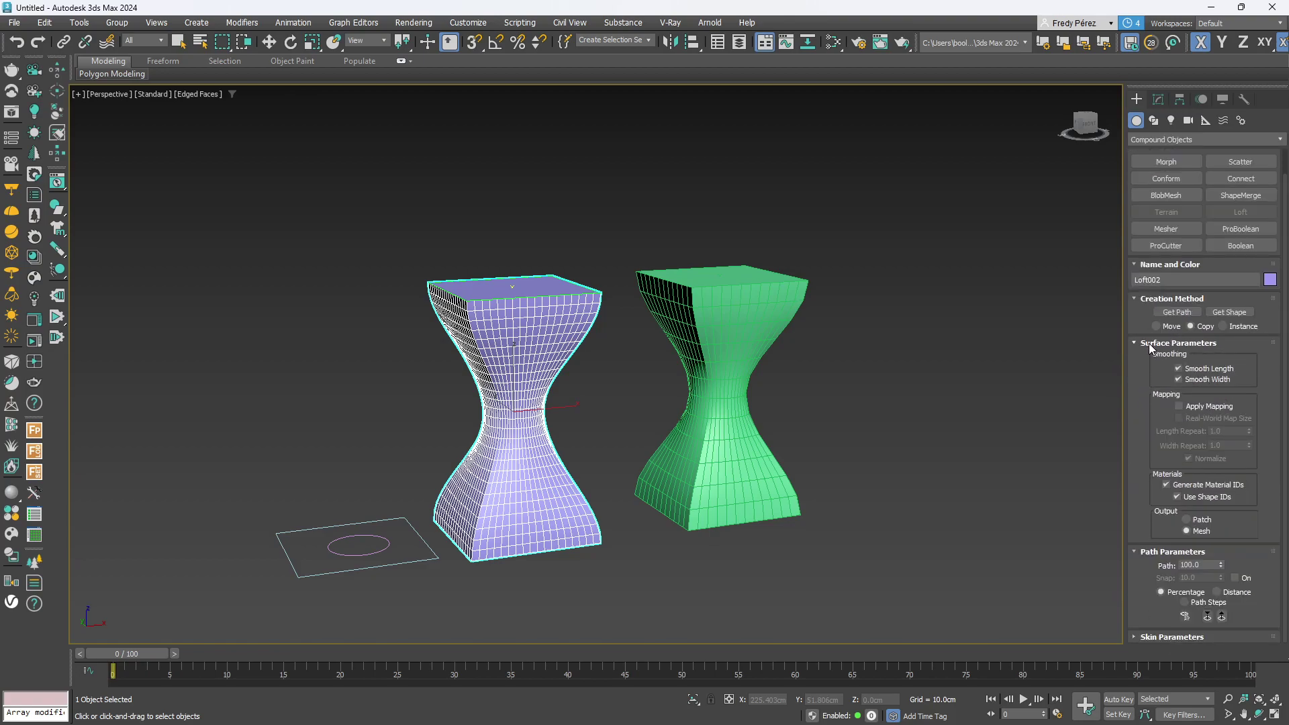
click(1149, 343)
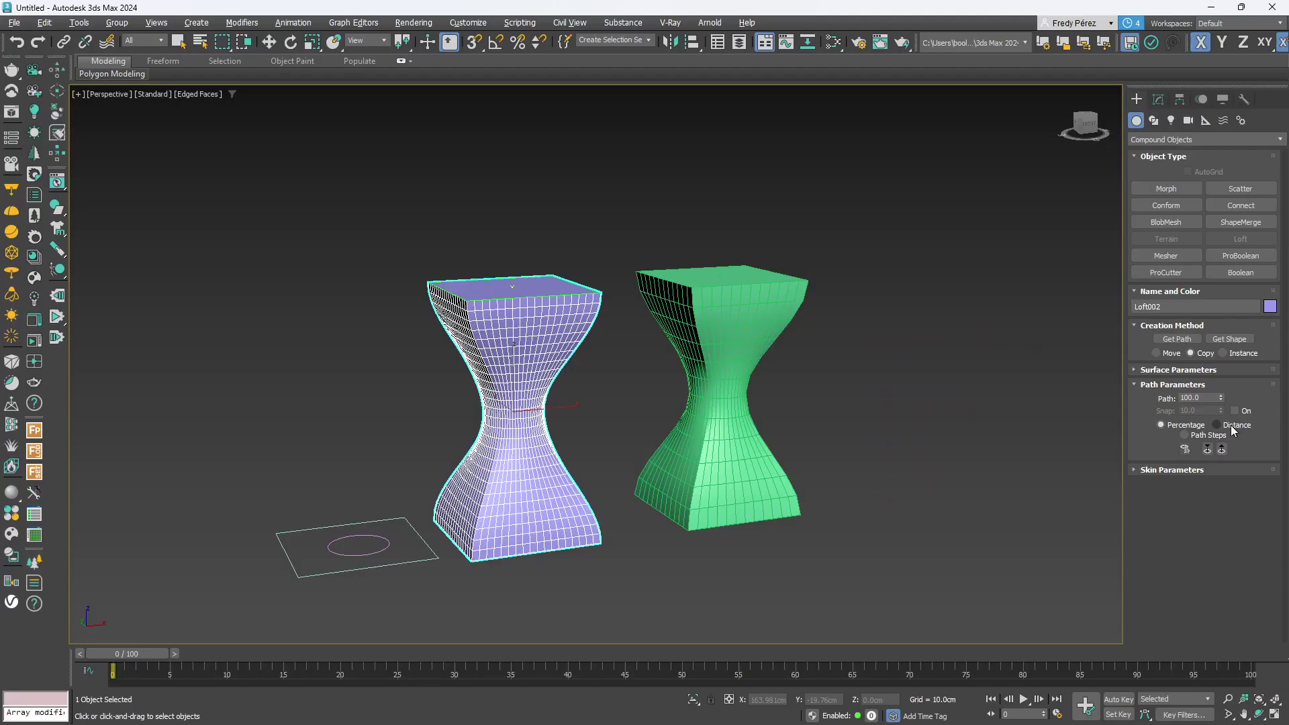
Draw a straight two-point line on the ground in front of the green loft.
click(1154, 121)
click(1167, 206)
middle_drag(875, 348, 726, 312)
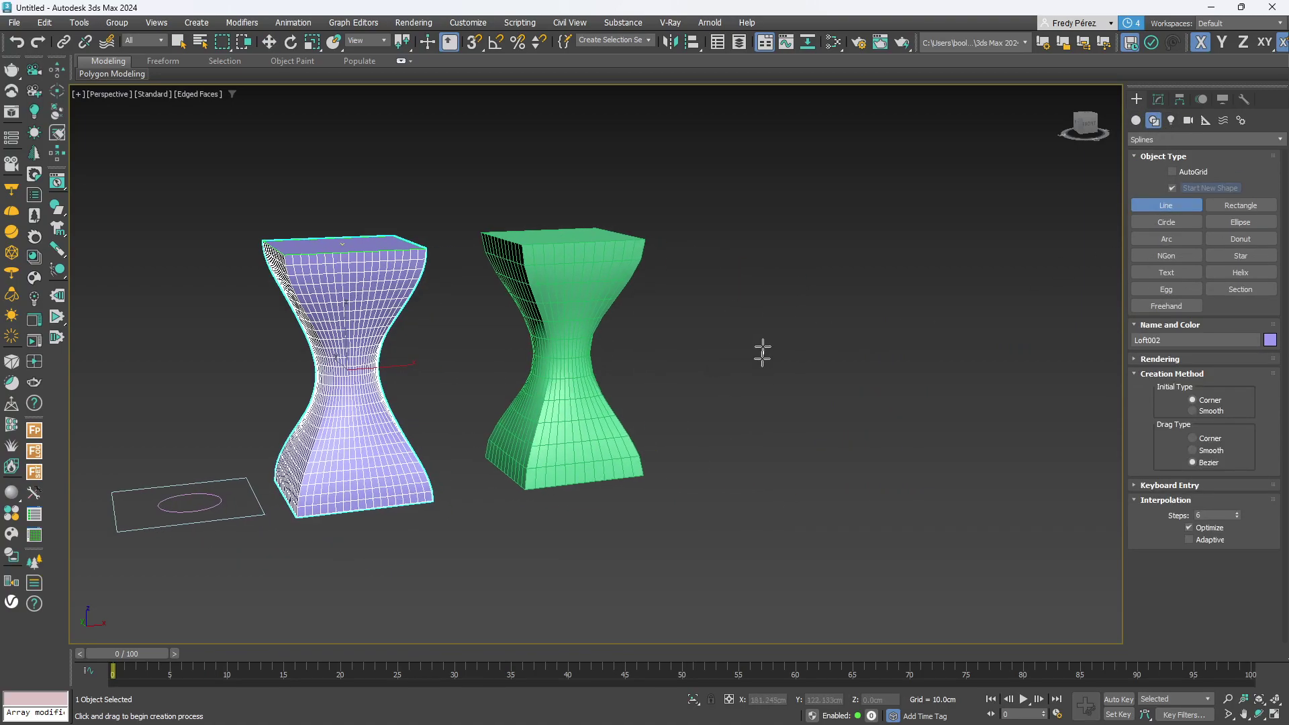
click(616, 546)
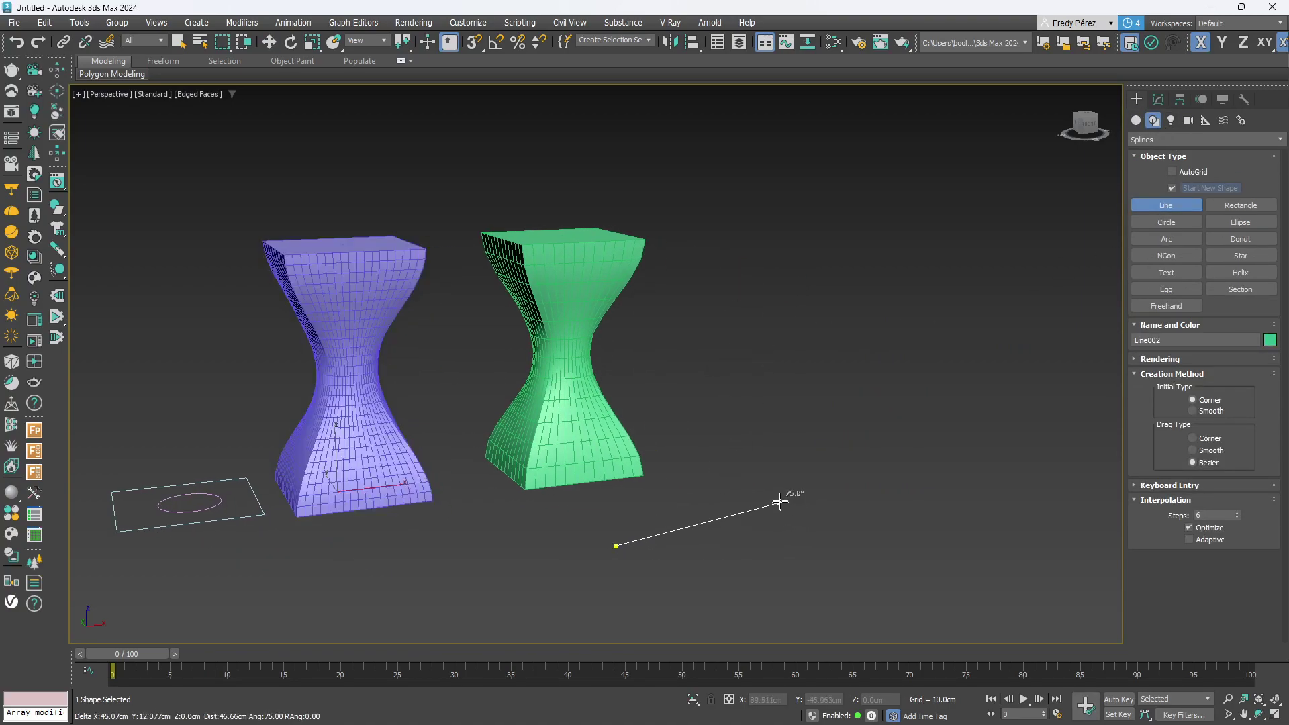
click(894, 473)
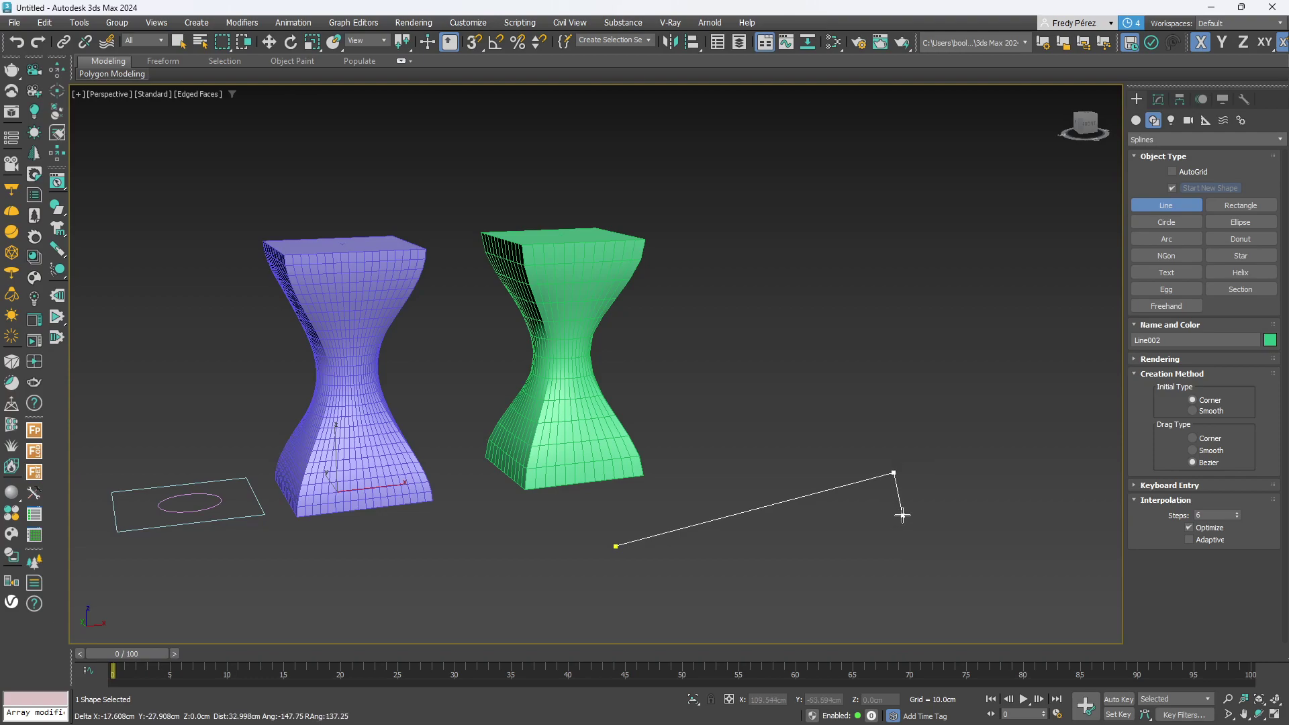
right_click(902, 516)
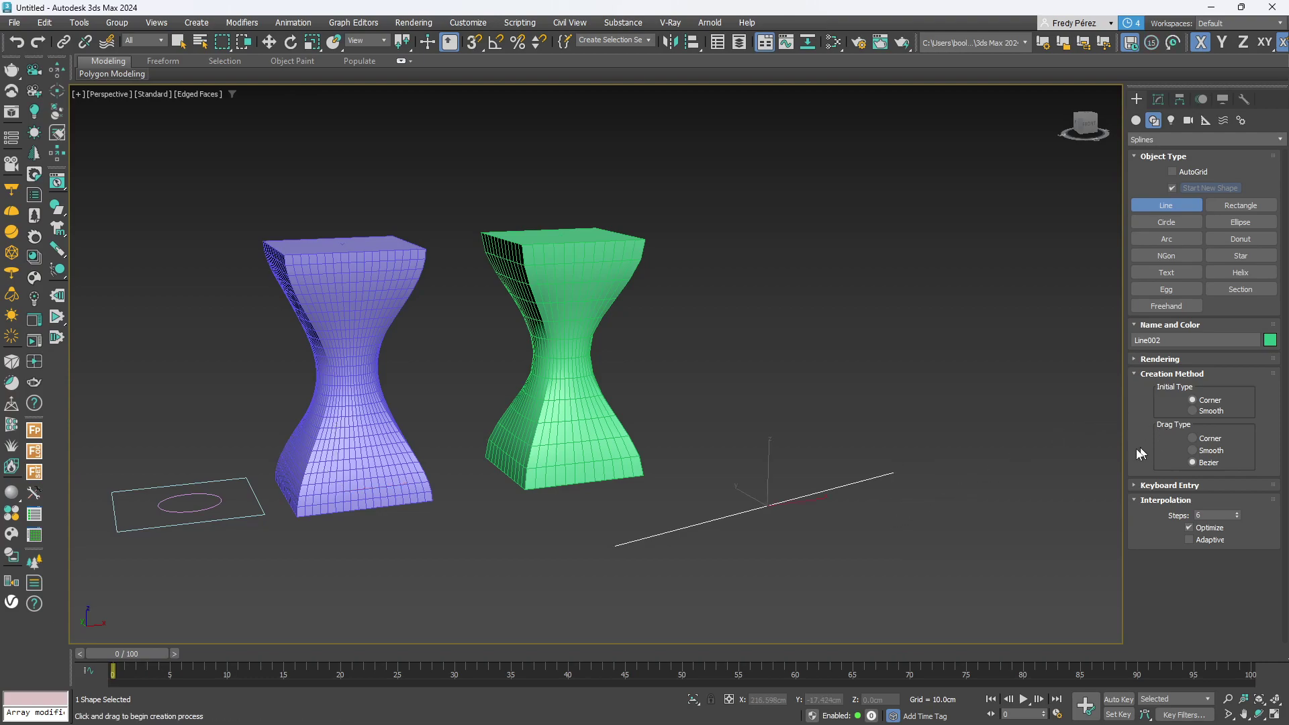
Loft the circle along the new line from its start, with path positions measured by Distance.
click(1133, 121)
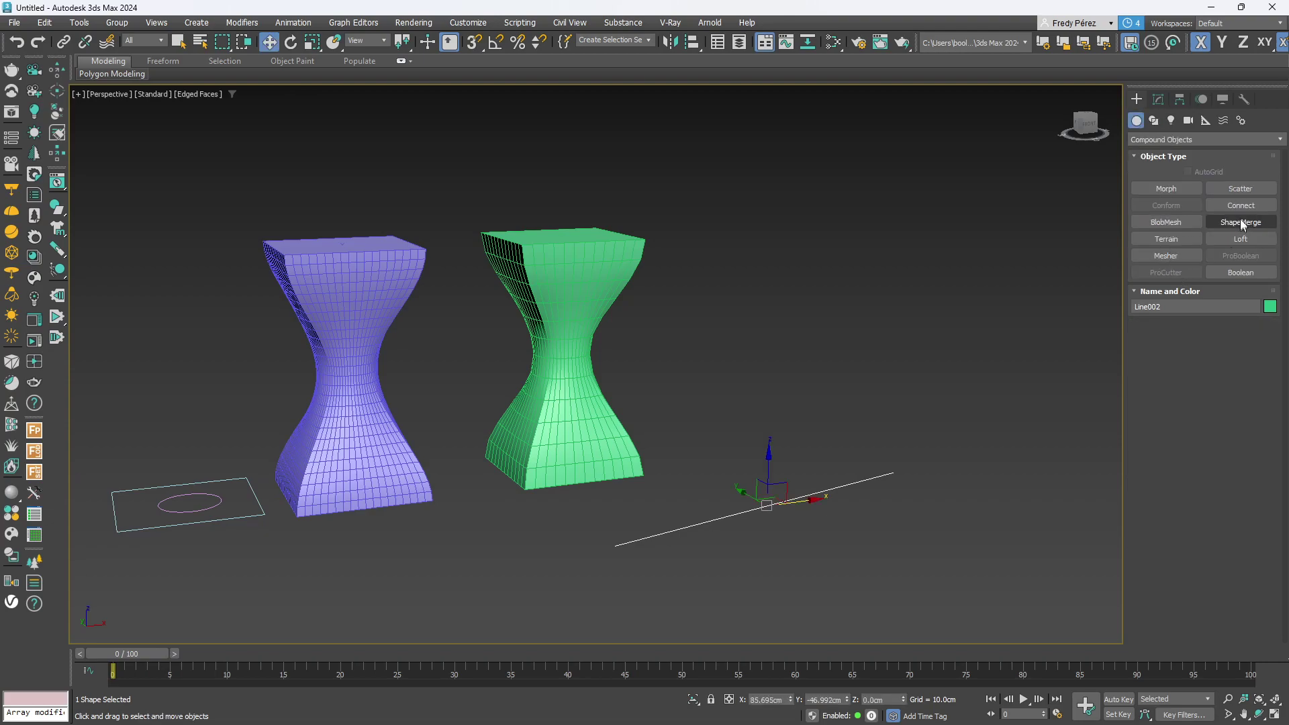
click(1239, 239)
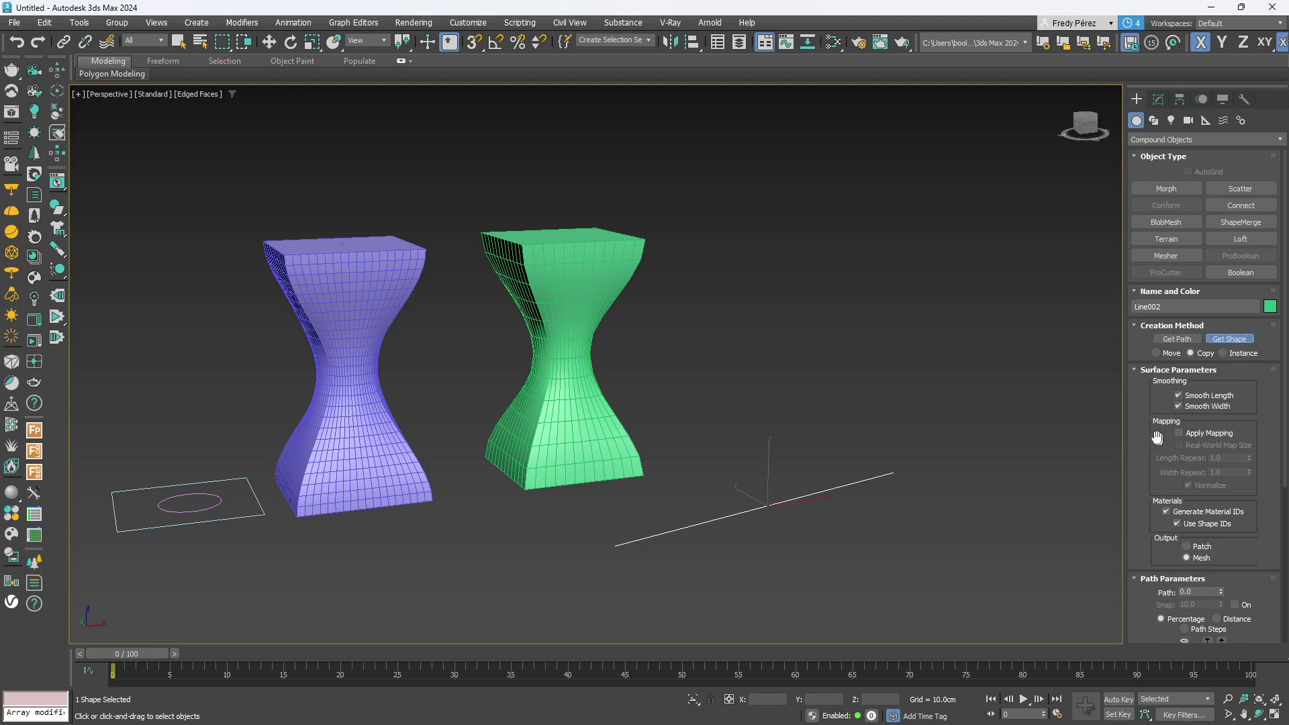
scroll(1145, 321, down, 3)
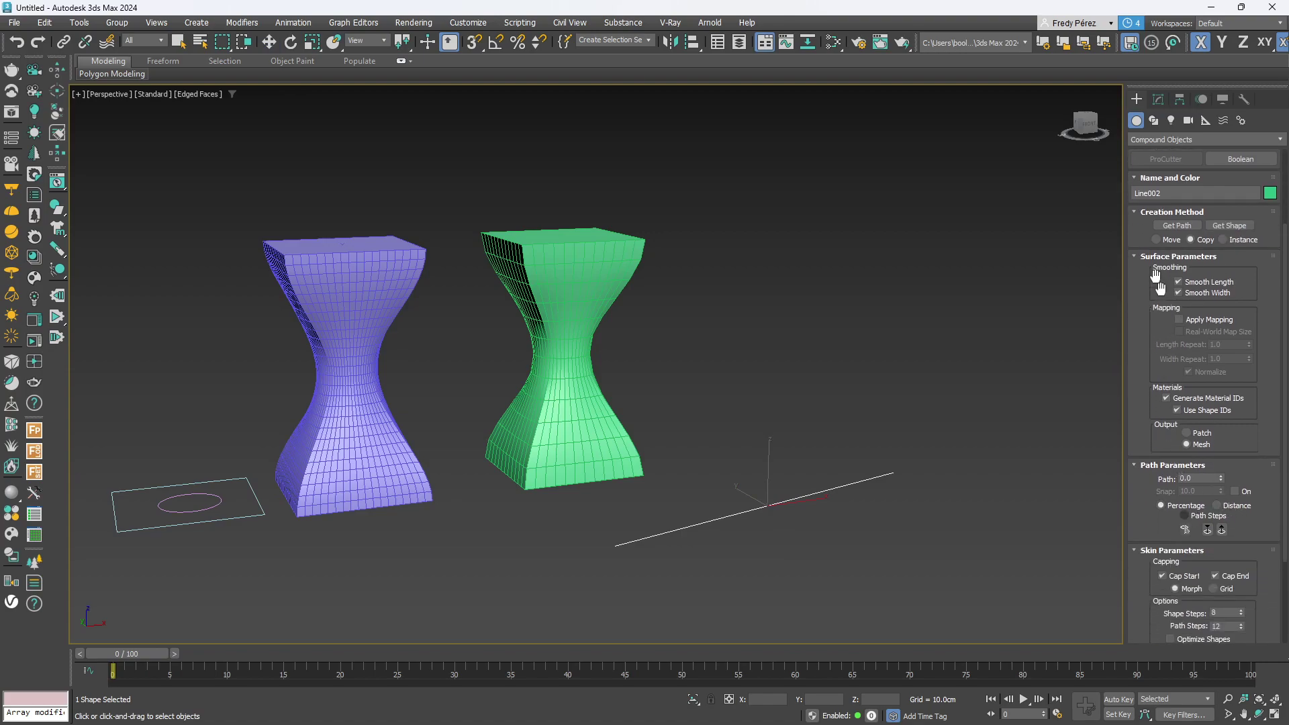
click(1135, 256)
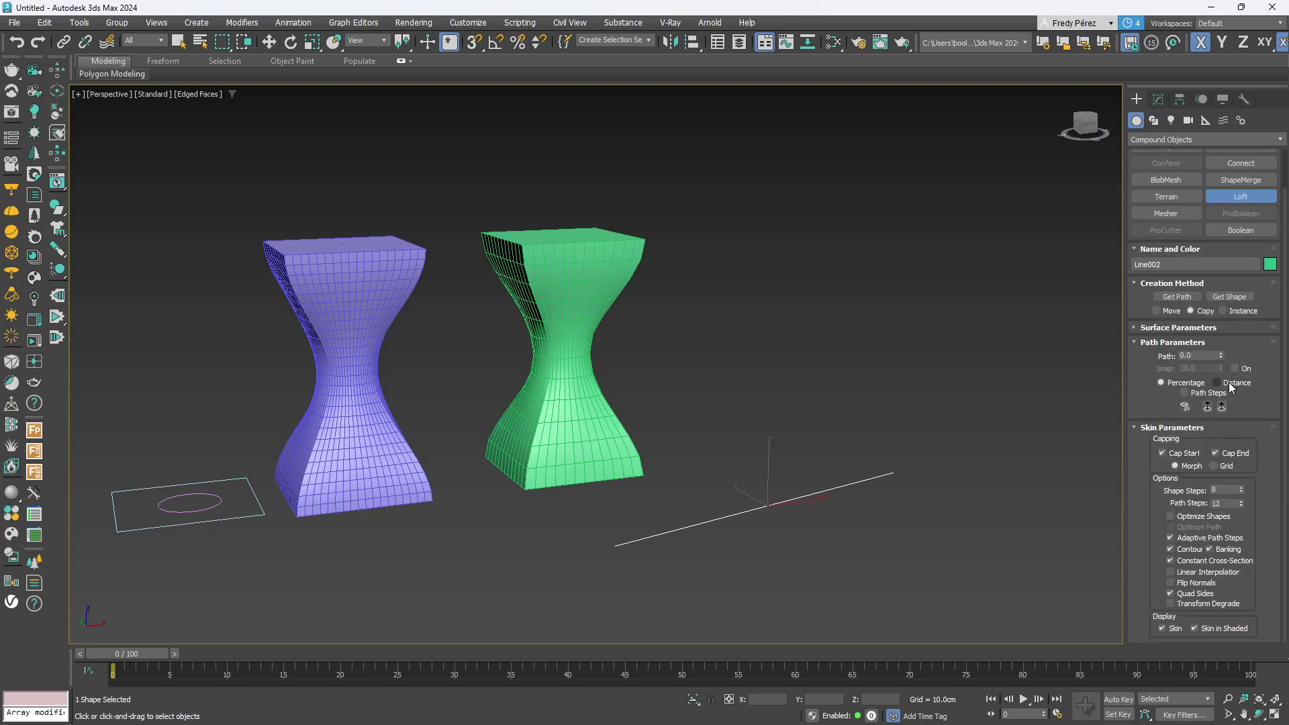
click(1230, 295)
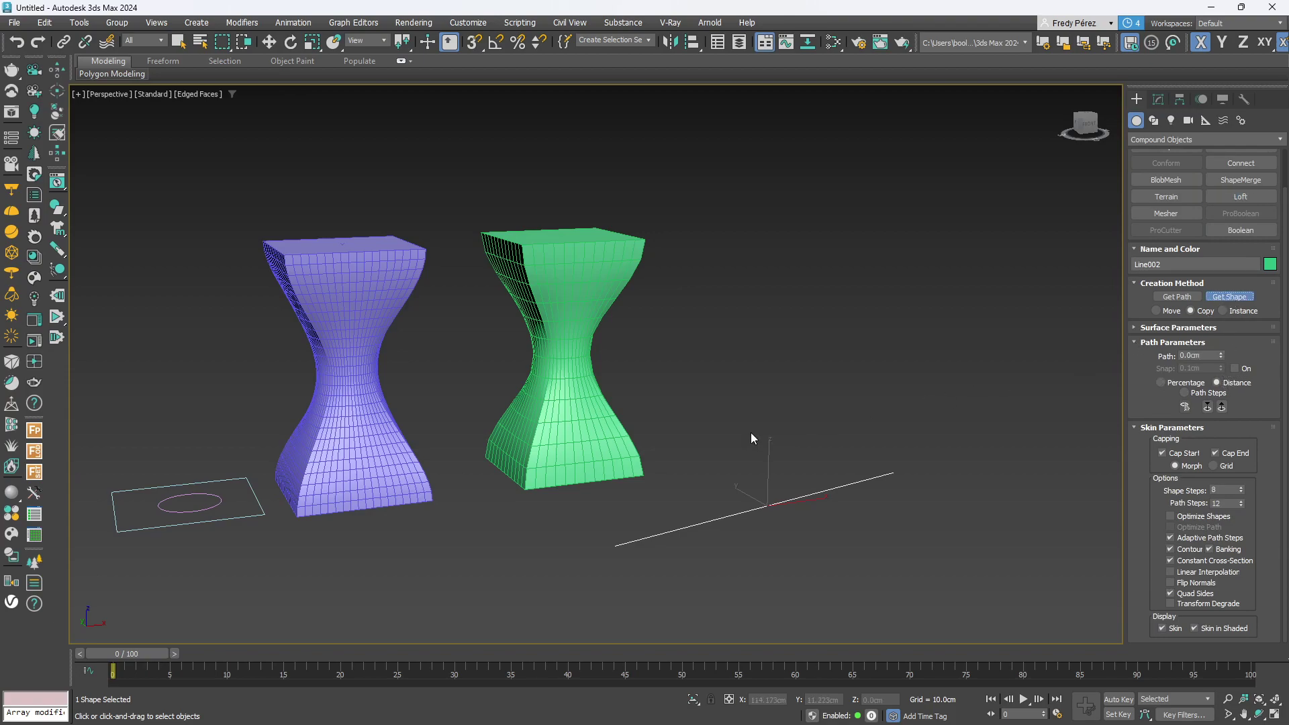
middle_drag(750, 433, 851, 419)
click(309, 494)
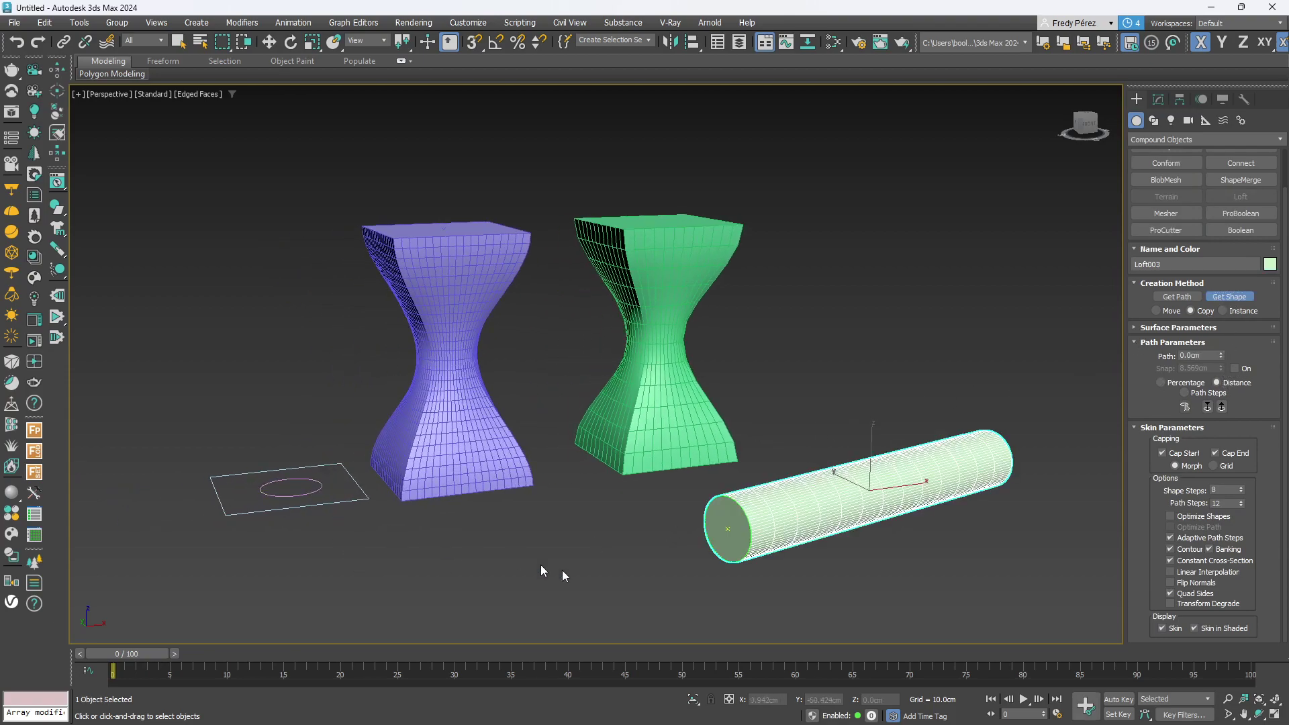
Add the square to the horizontal loft at a path distance of 10 cm.
scroll(873, 510, up, 3)
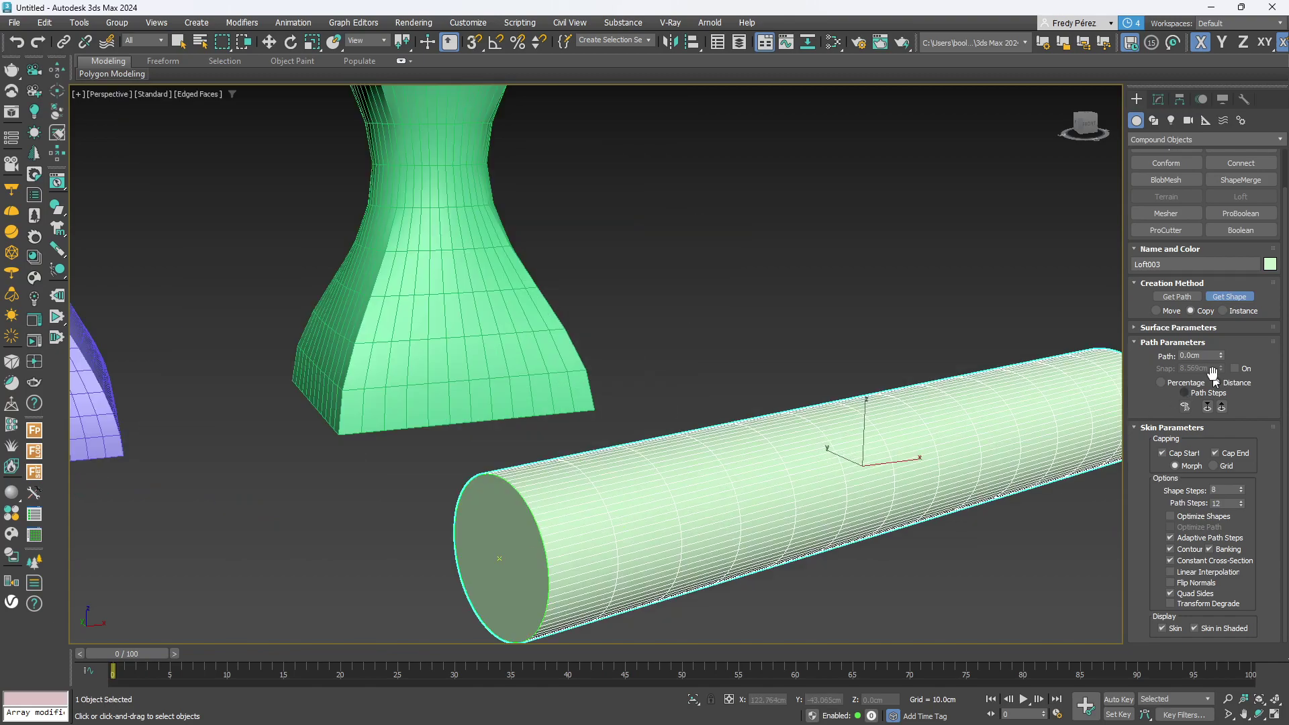
click(1201, 356)
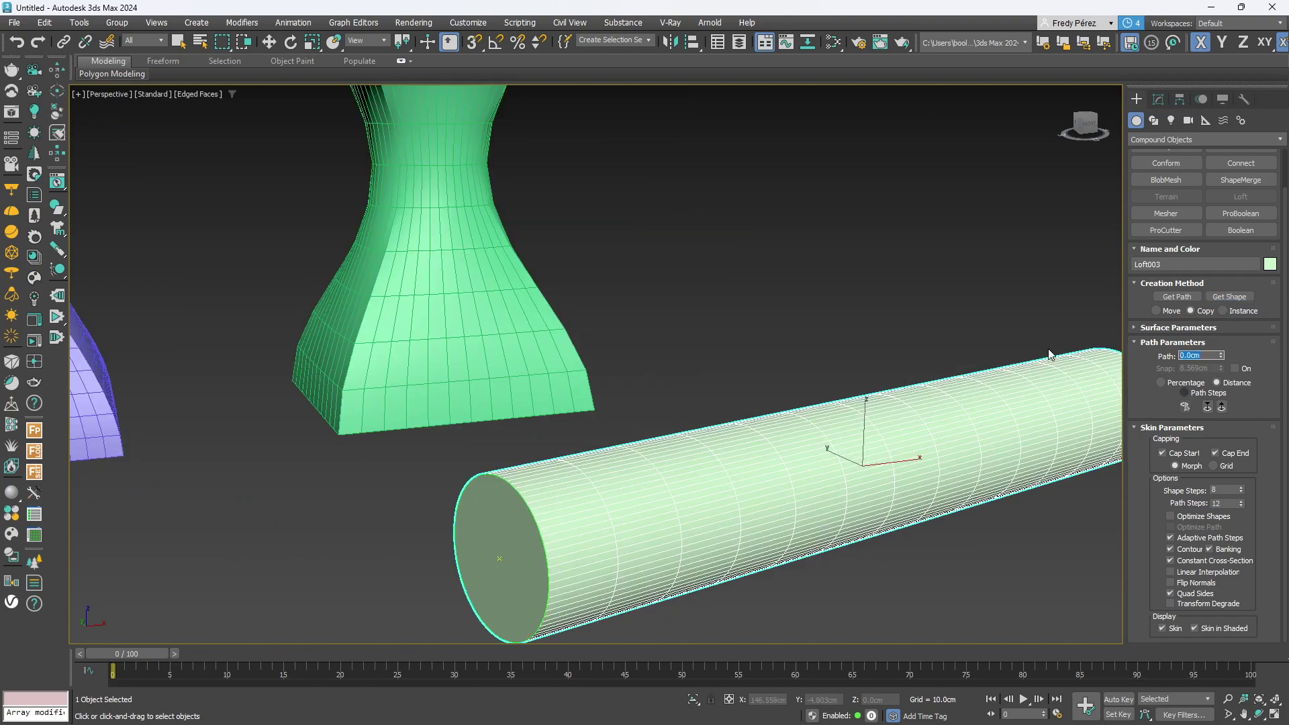
text(10)
click(1230, 296)
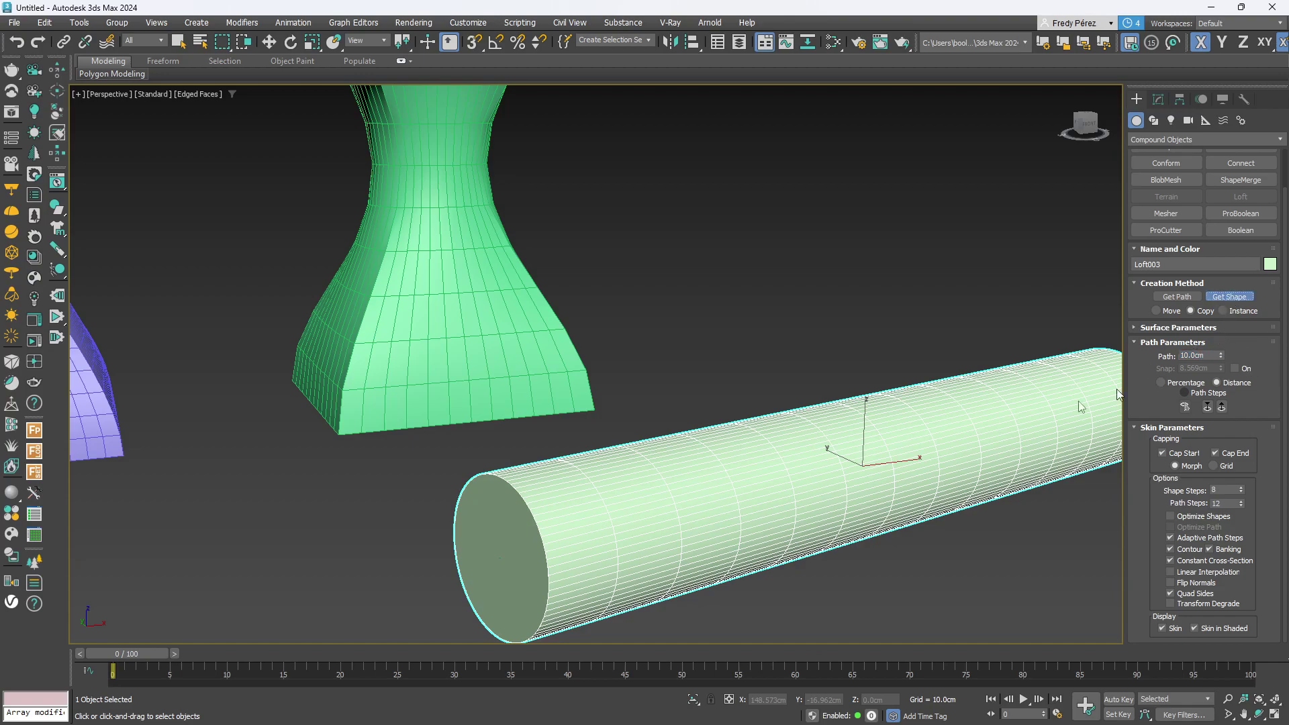
scroll(1118, 394, down, 5)
click(682, 430)
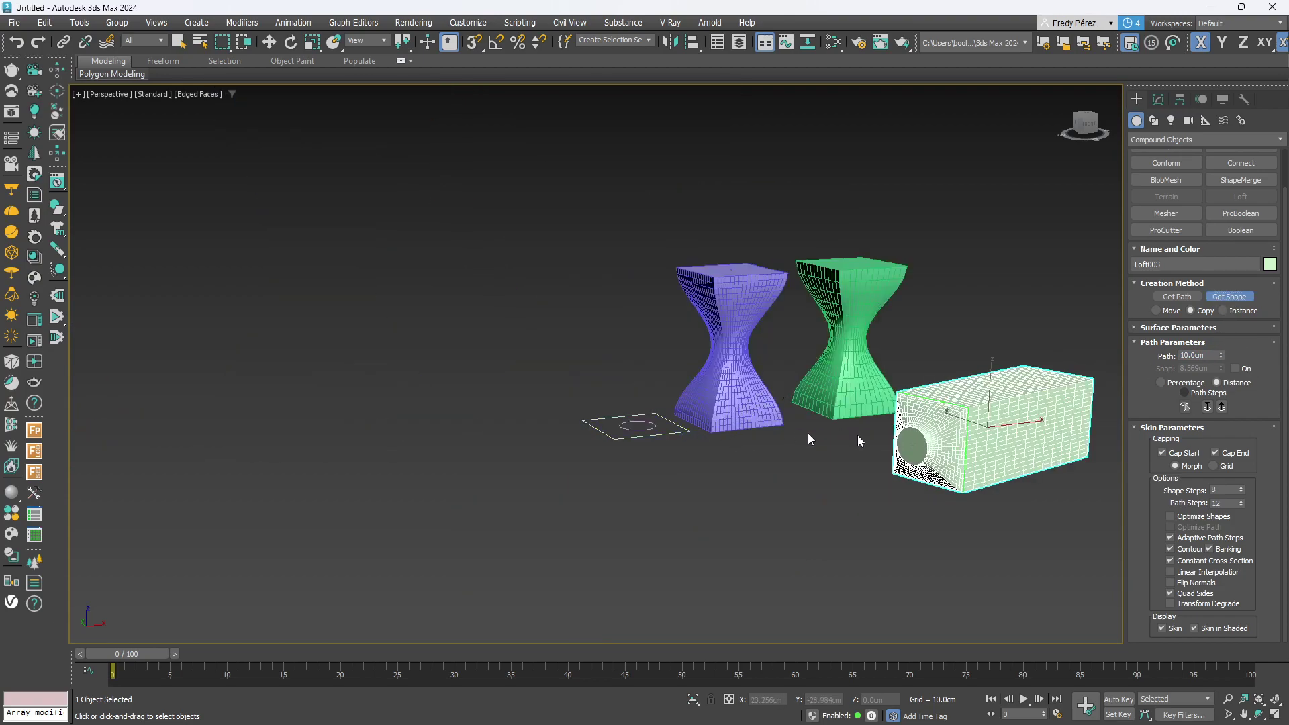
Add the circle again to the horizontal loft at a path distance of 20 cm.
scroll(984, 440, up, 4)
click(1201, 356)
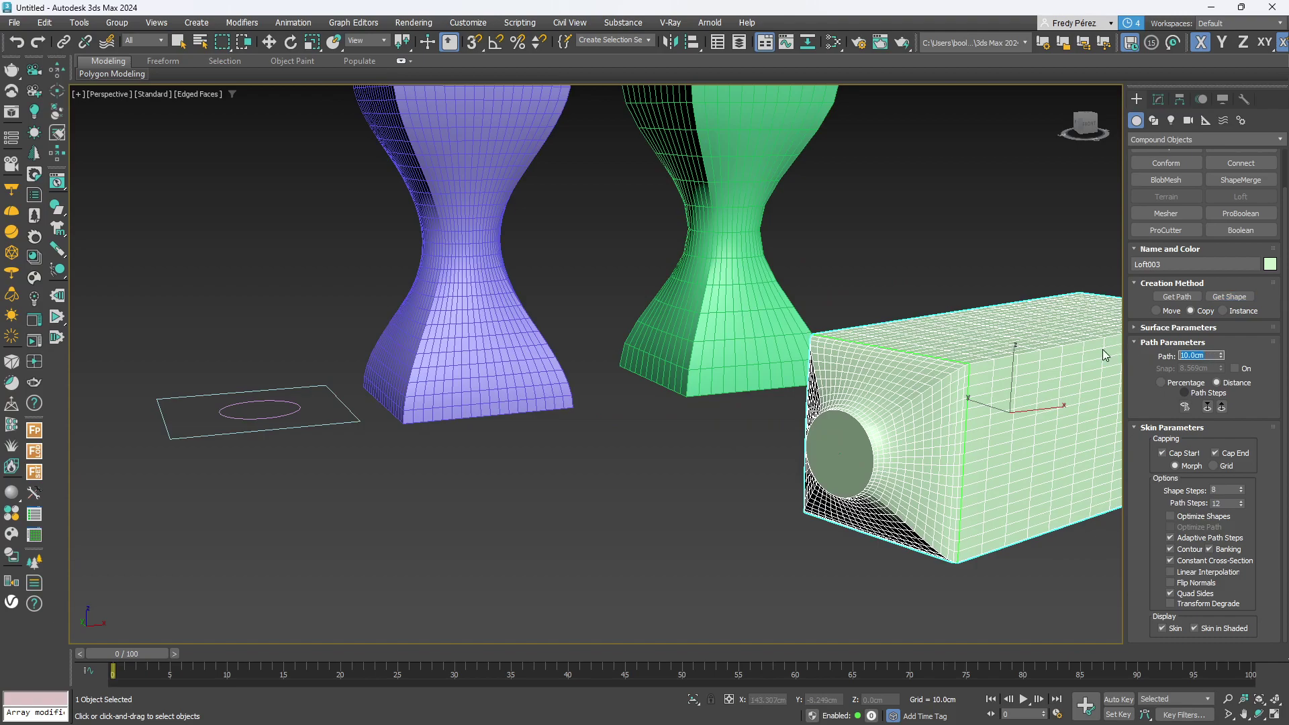
text(20)
key(Return)
click(1225, 297)
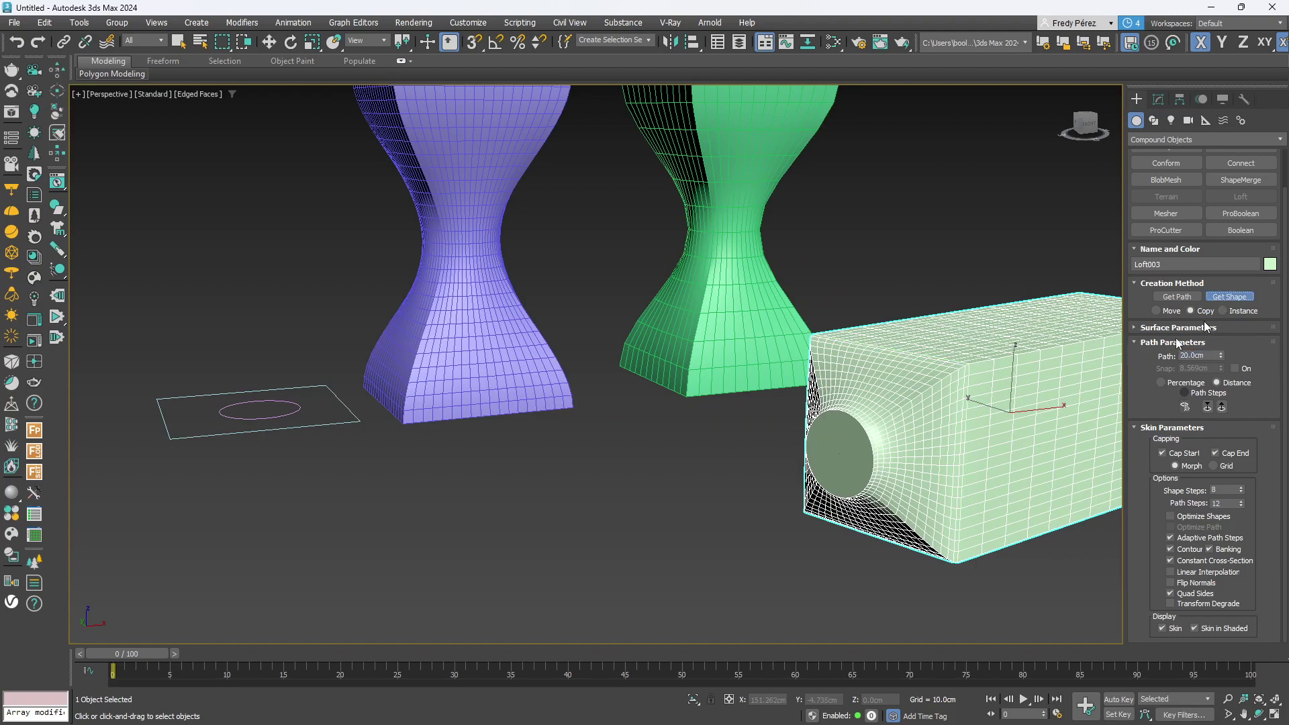
click(299, 406)
Examine the horizontal loft's circle-square-circle transitions up close and from several angles.
middle_drag(873, 520, 764, 482)
scroll(764, 482, up, 4)
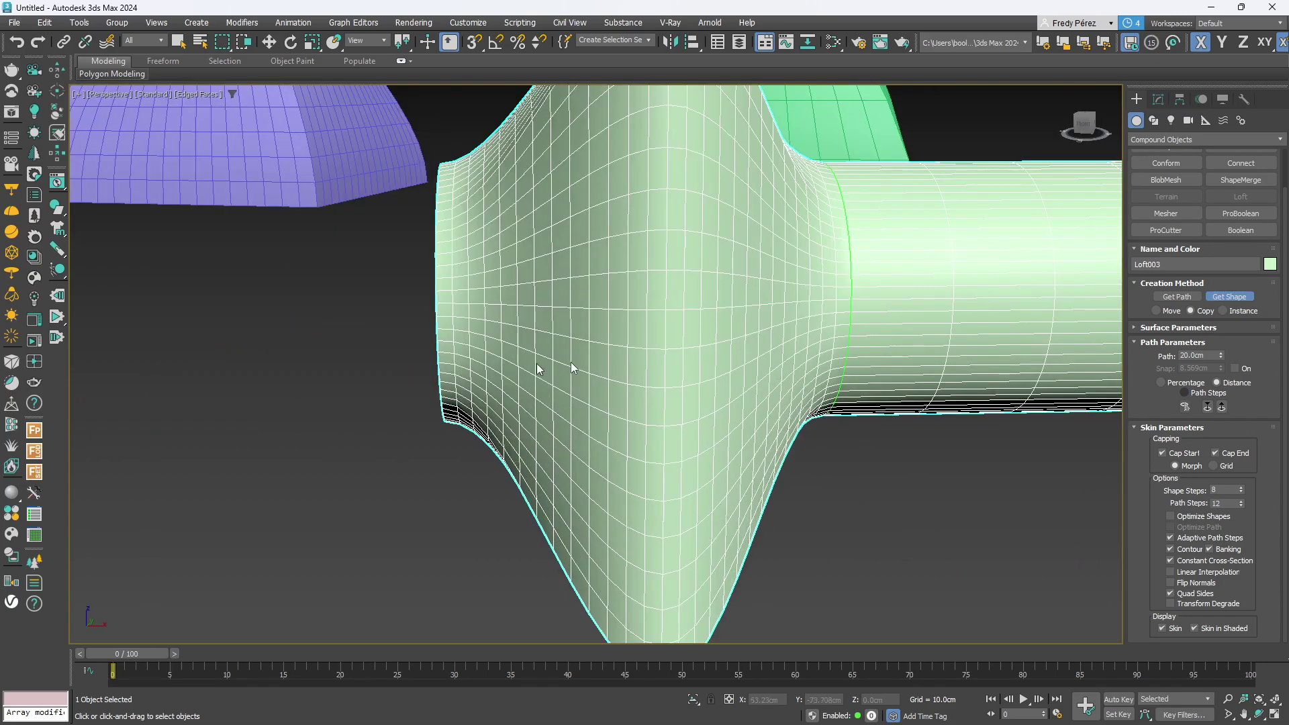
alt+middle_drag(865, 340, 656, 394)
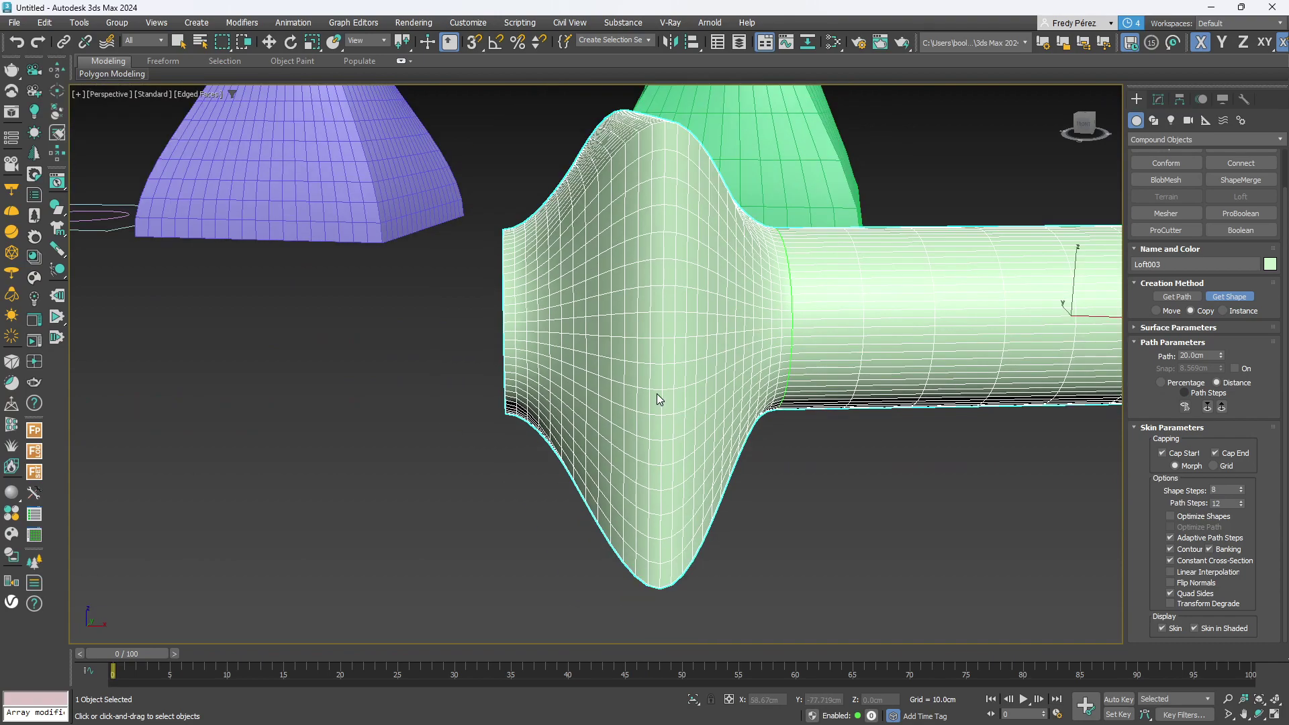
scroll(657, 395, down, 3)
scroll(657, 403, down, 2)
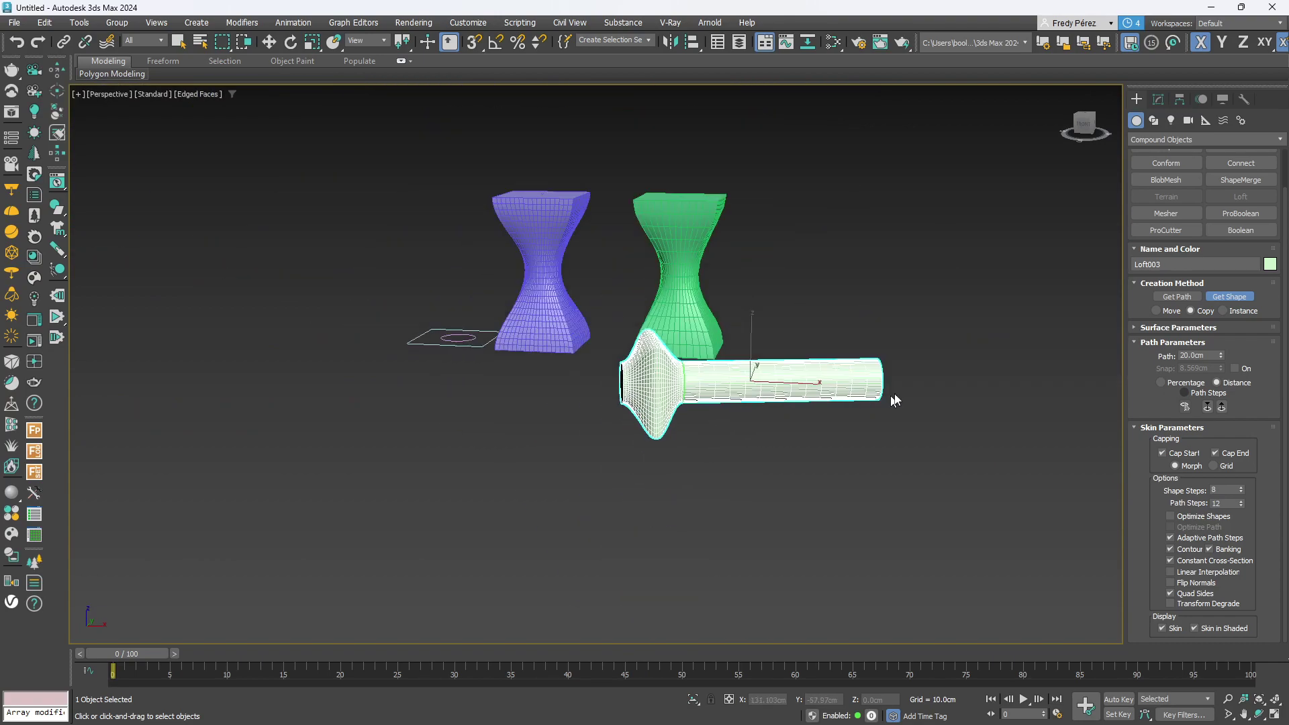
alt+middle_drag(767, 425, 812, 477)
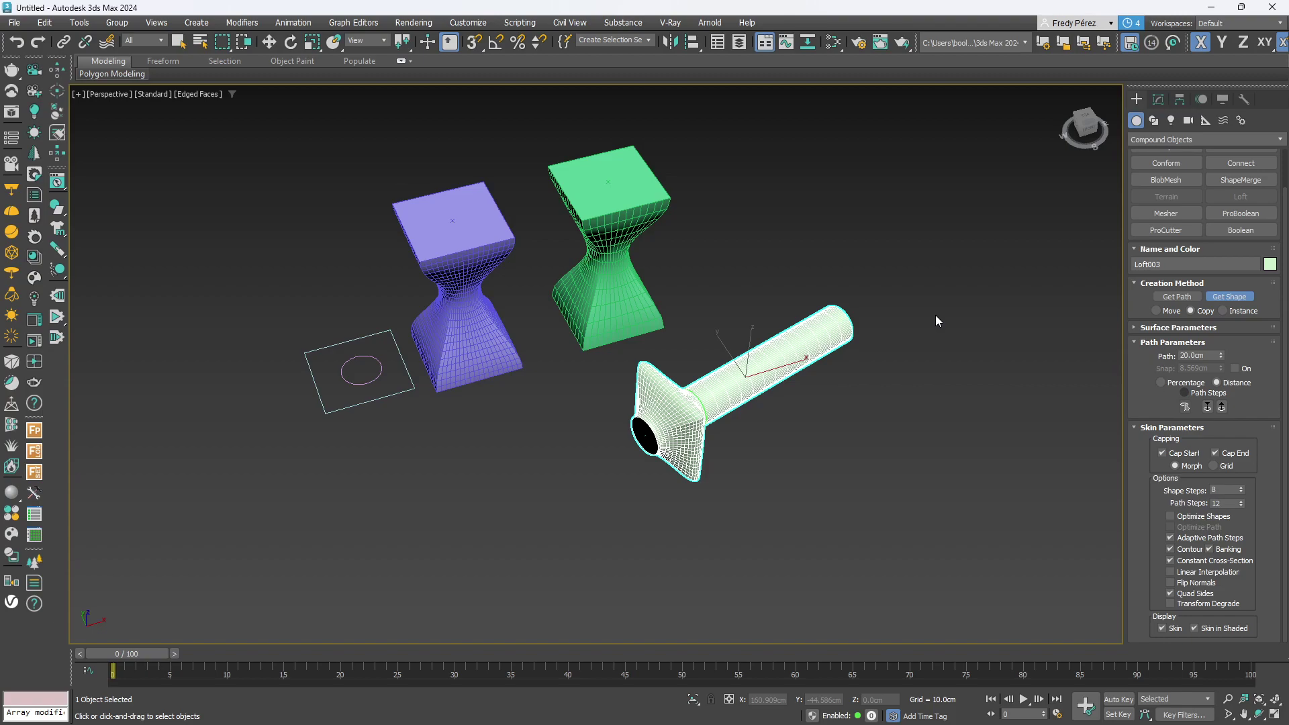
key(XF86AudioLowerVolume)
scroll(1163, 189, up, 2)
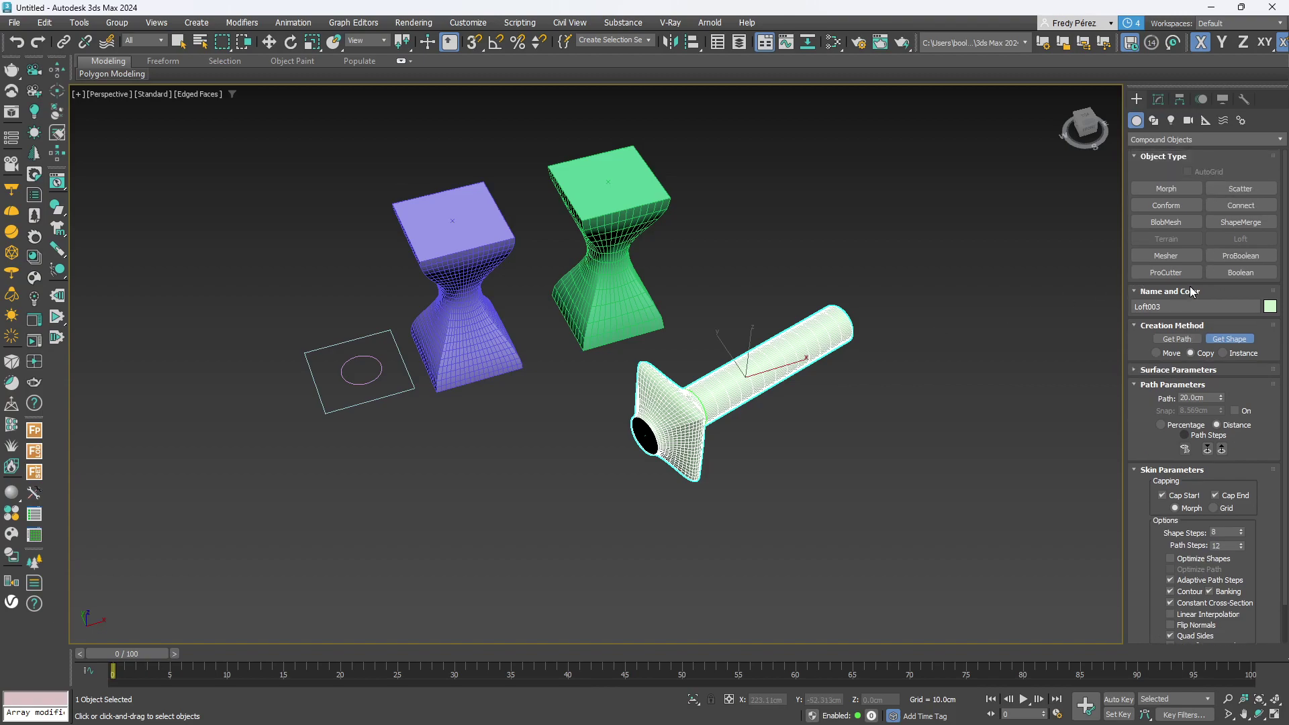
click(1152, 123)
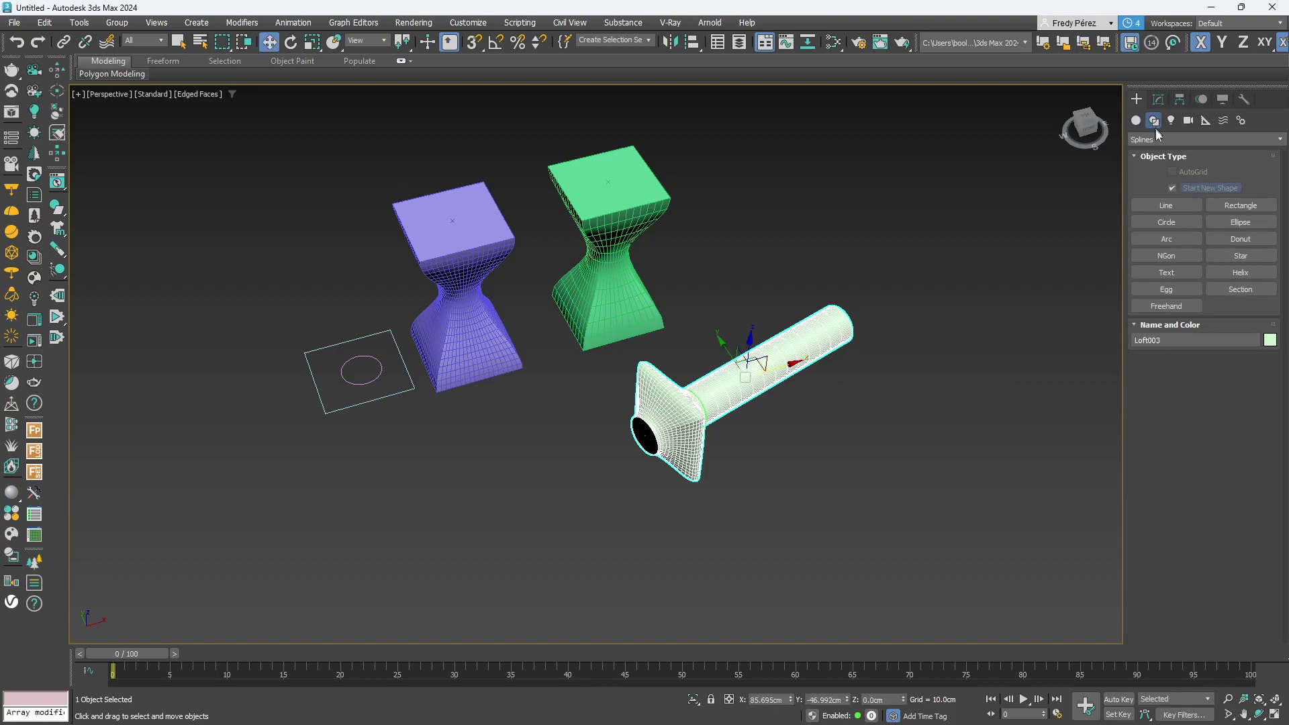
click(1160, 206)
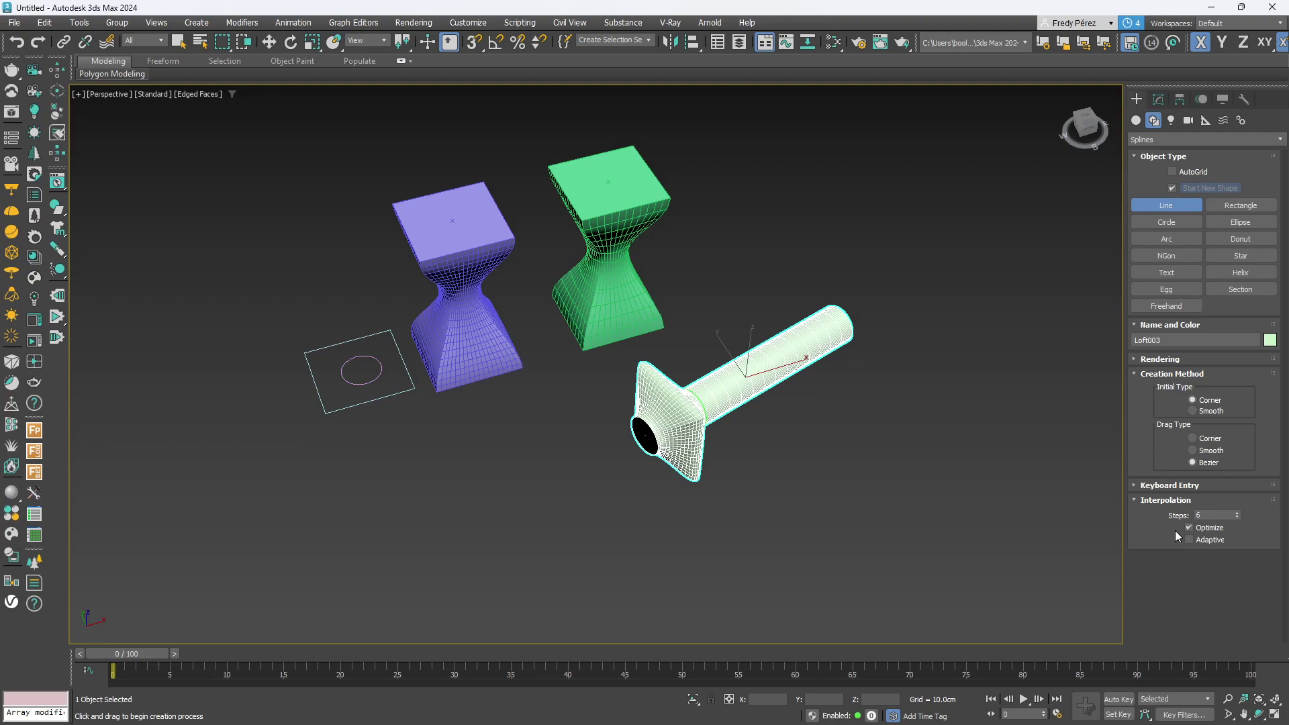
click(567, 551)
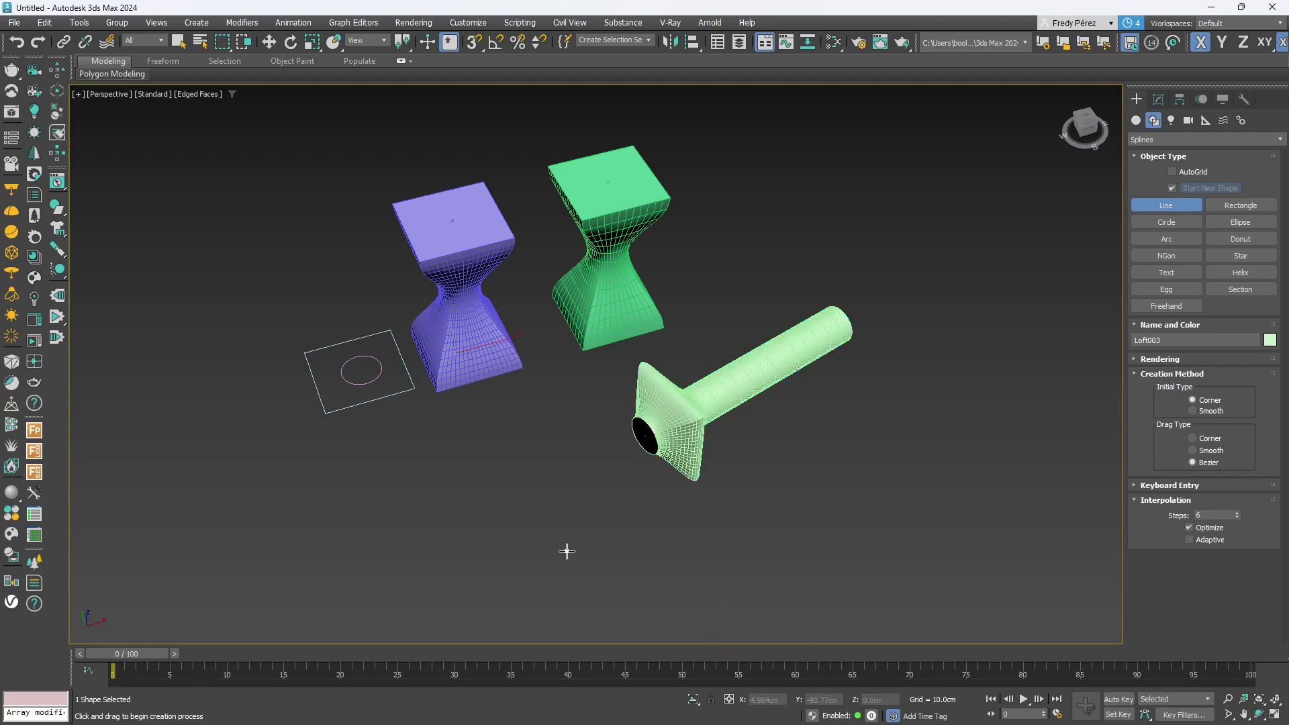
scroll(591, 561, up, 4)
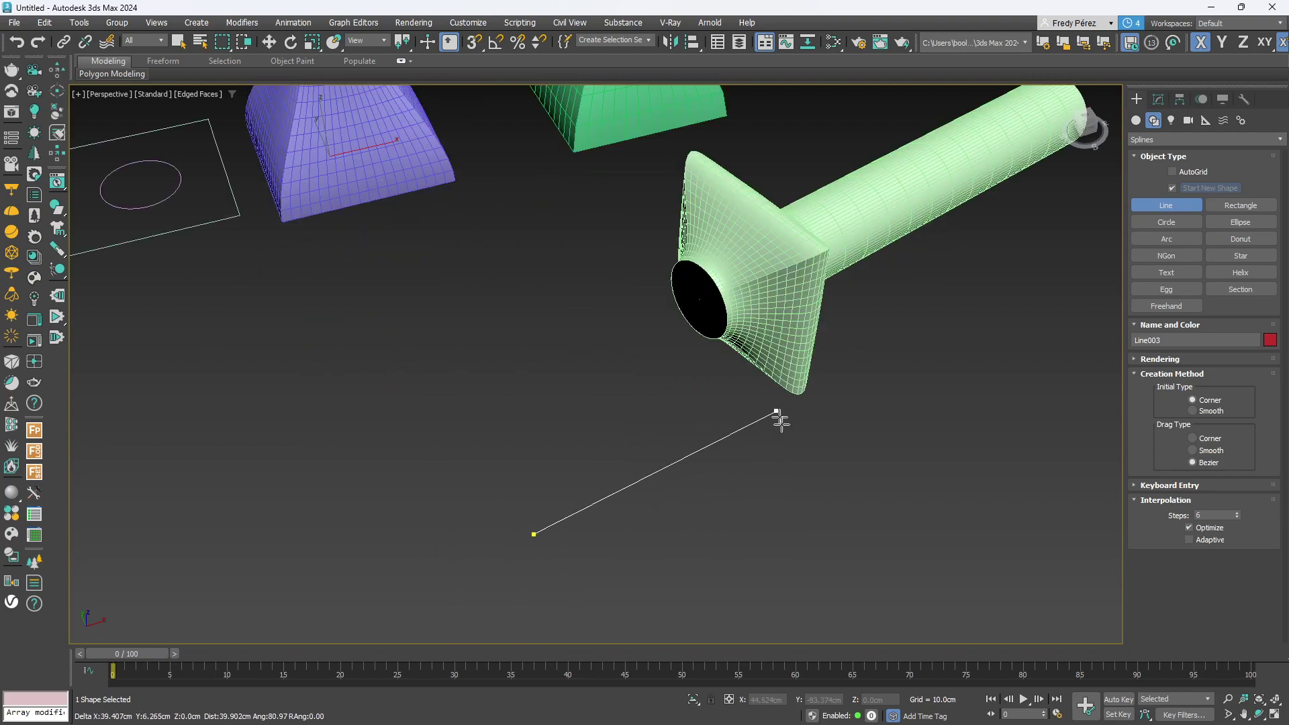
right_click(717, 486)
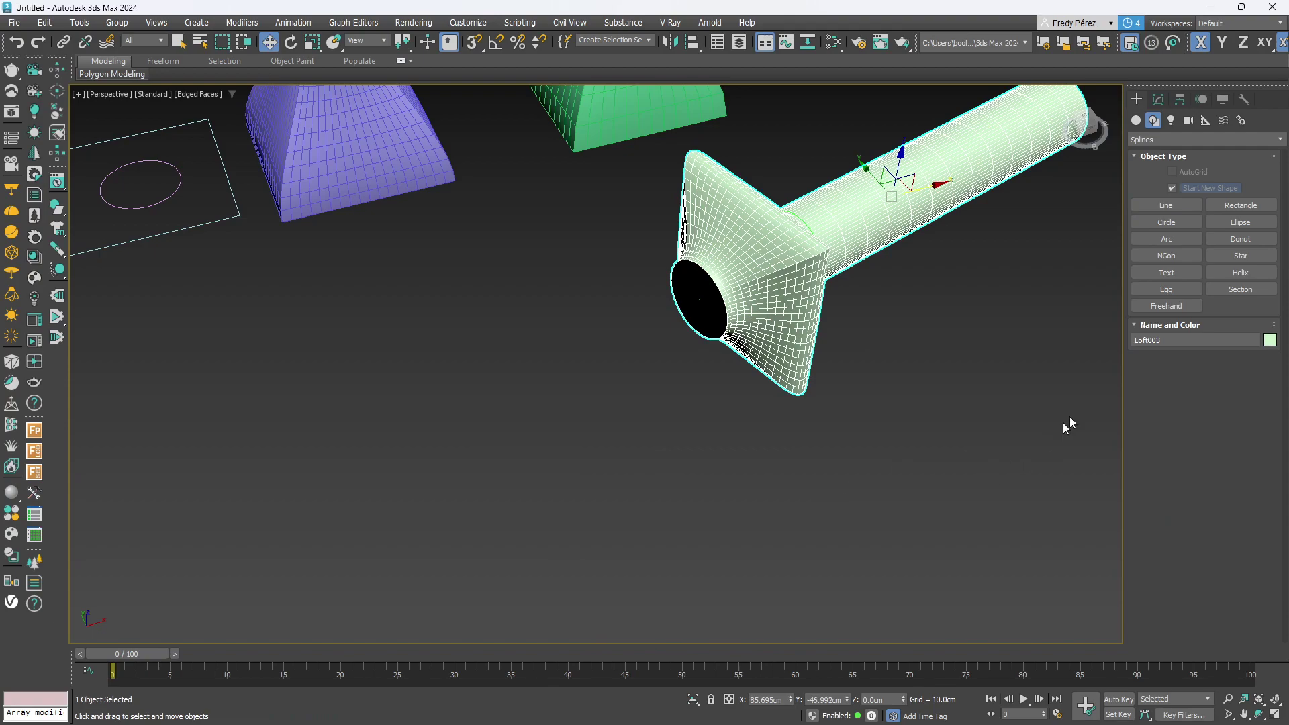
Draw a straight two-point line on the ground in front of the horizontal loft in the Perspective view.
click(1167, 205)
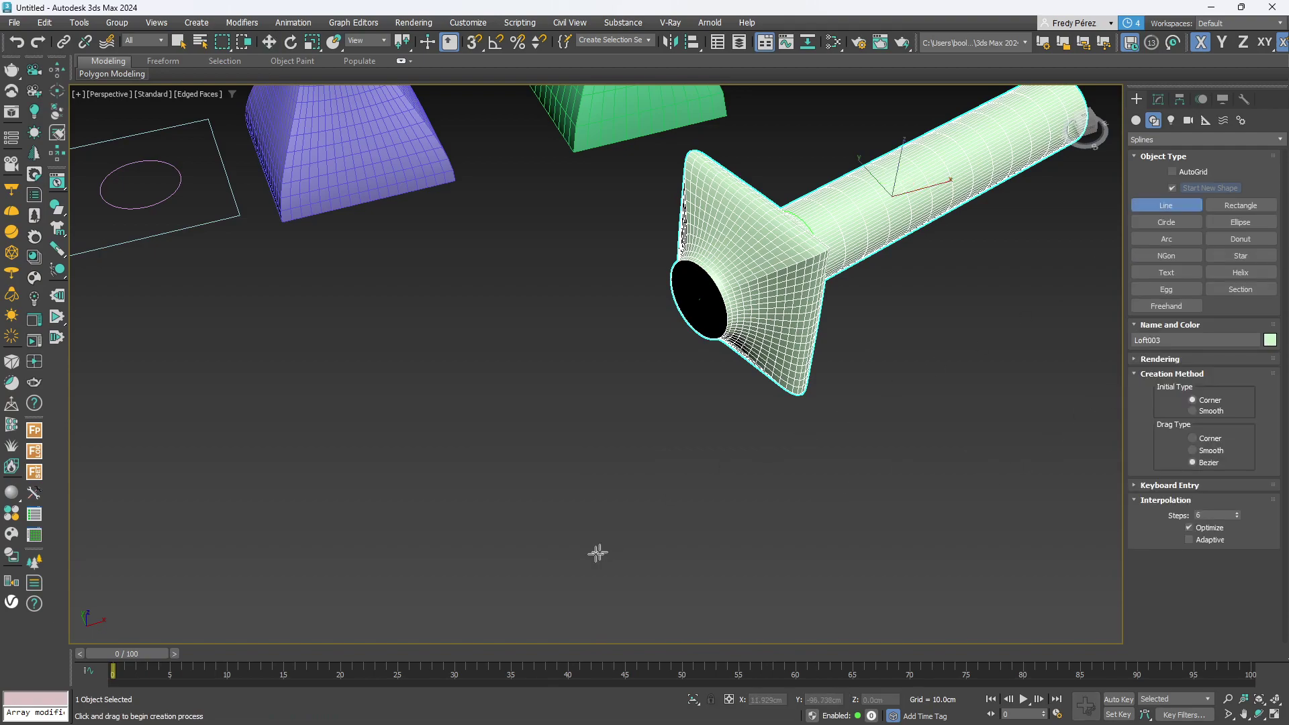
click(567, 572)
click(952, 424)
right_click(1061, 470)
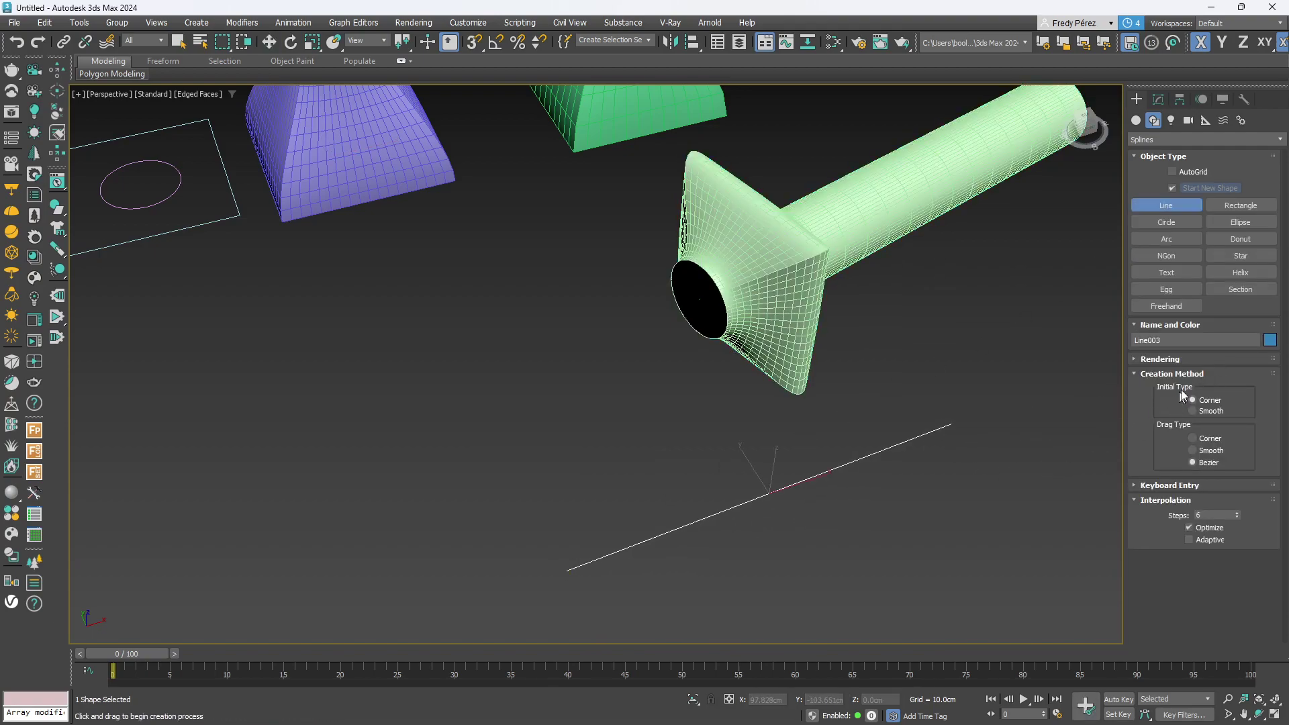
Enable the new line's thickness display in the viewport and set its radial thickness to about 8.34 cm.
click(1158, 100)
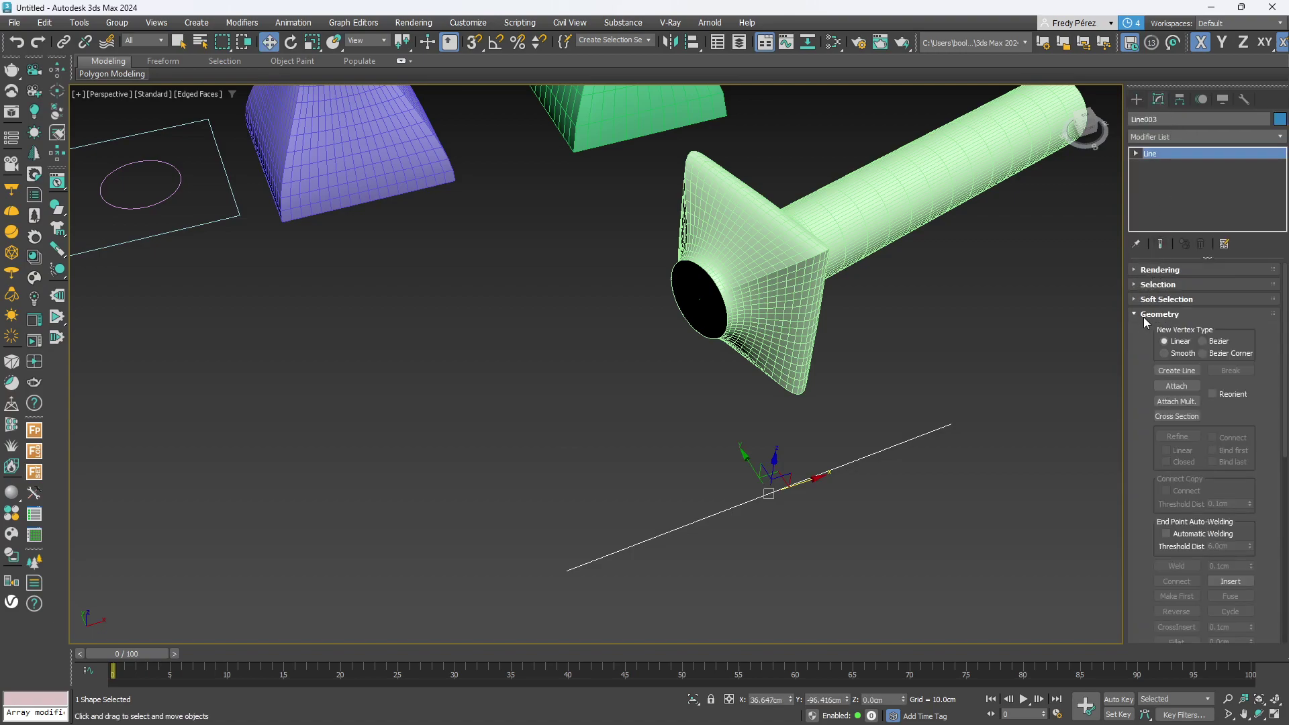
click(1151, 316)
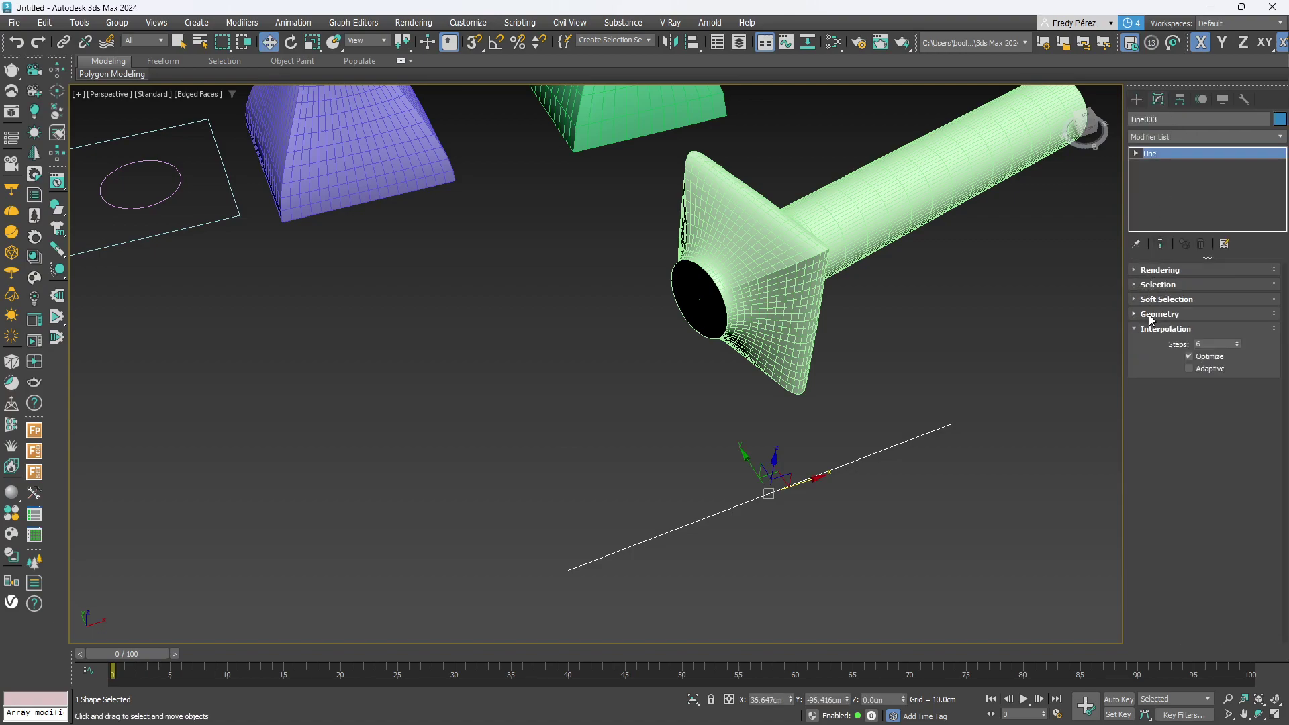
click(1135, 269)
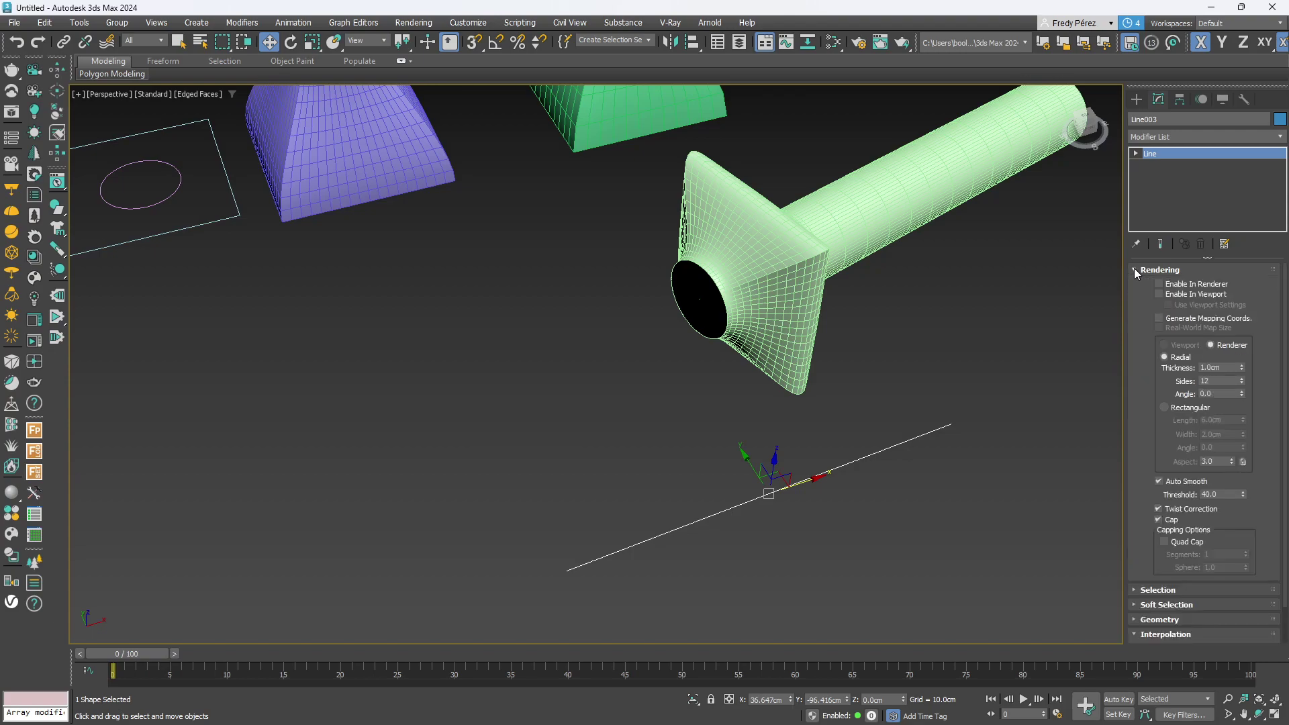
click(1160, 294)
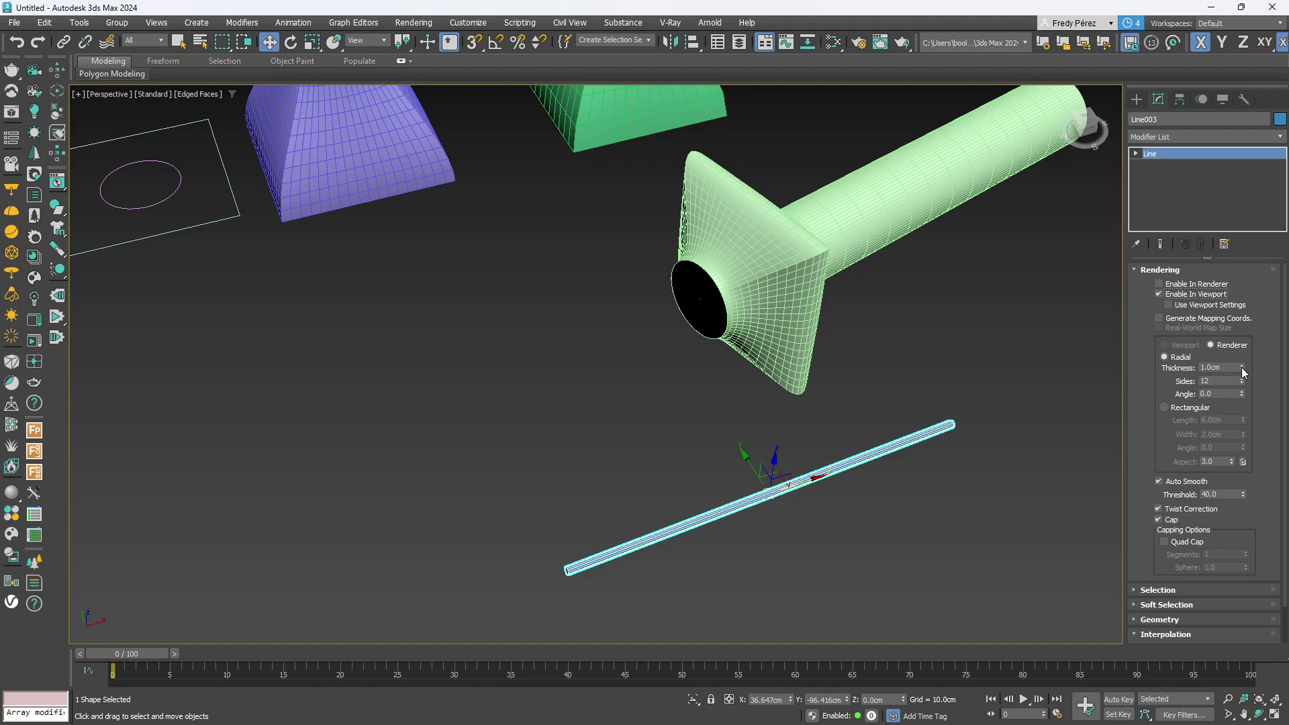
drag(1243, 367, 1192, 588)
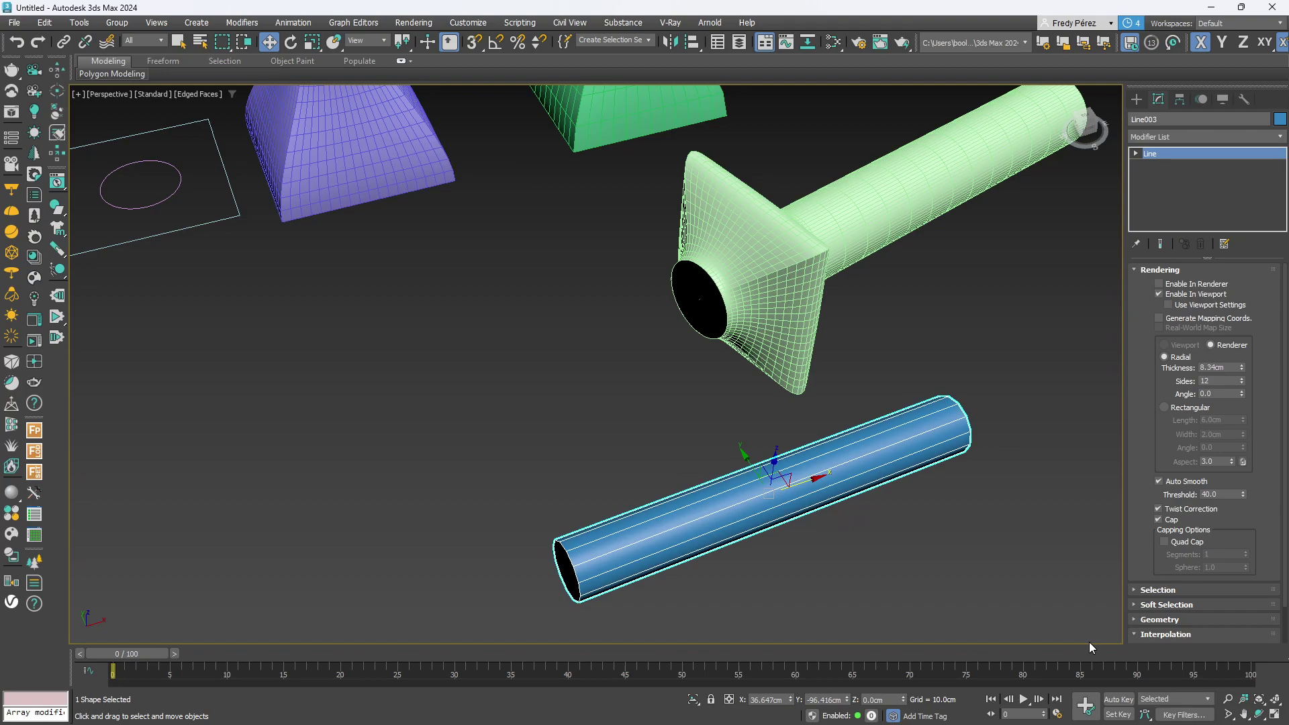
Switch the renderer to Scanline Renderer and make a test render of the Perspective view.
middle_drag(933, 527, 852, 480)
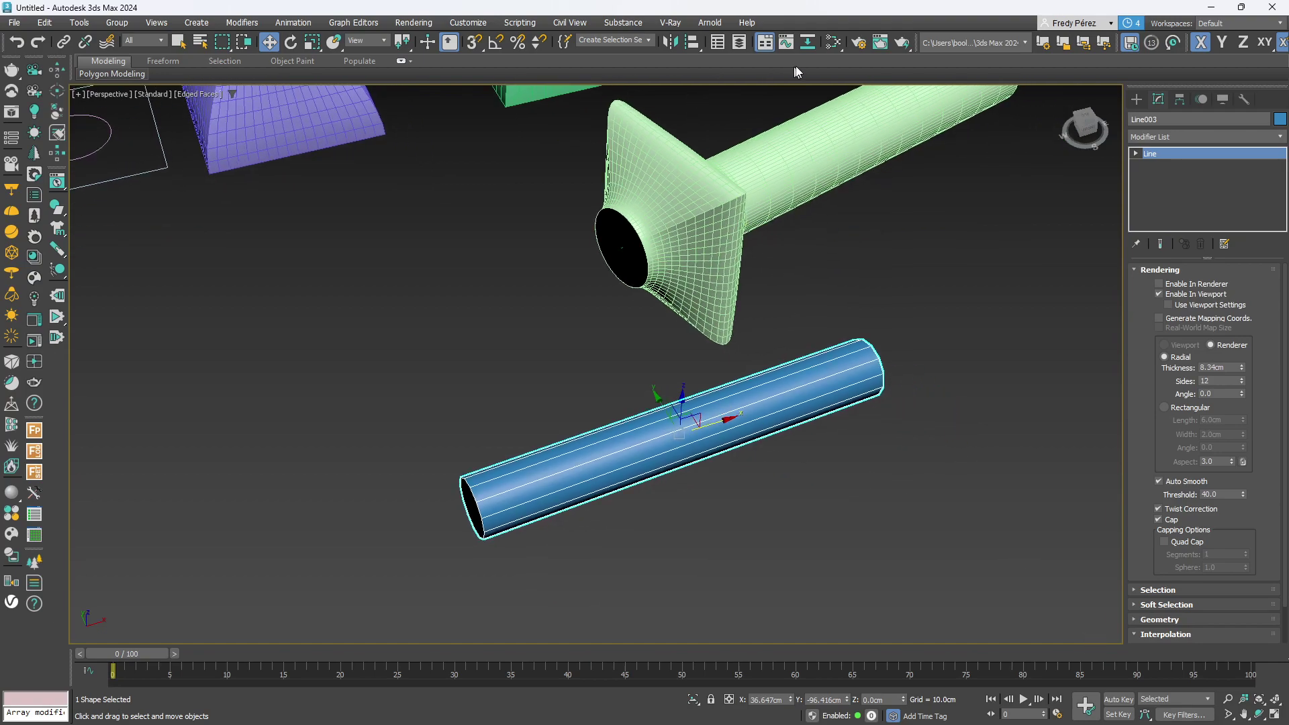
click(859, 42)
click(588, 200)
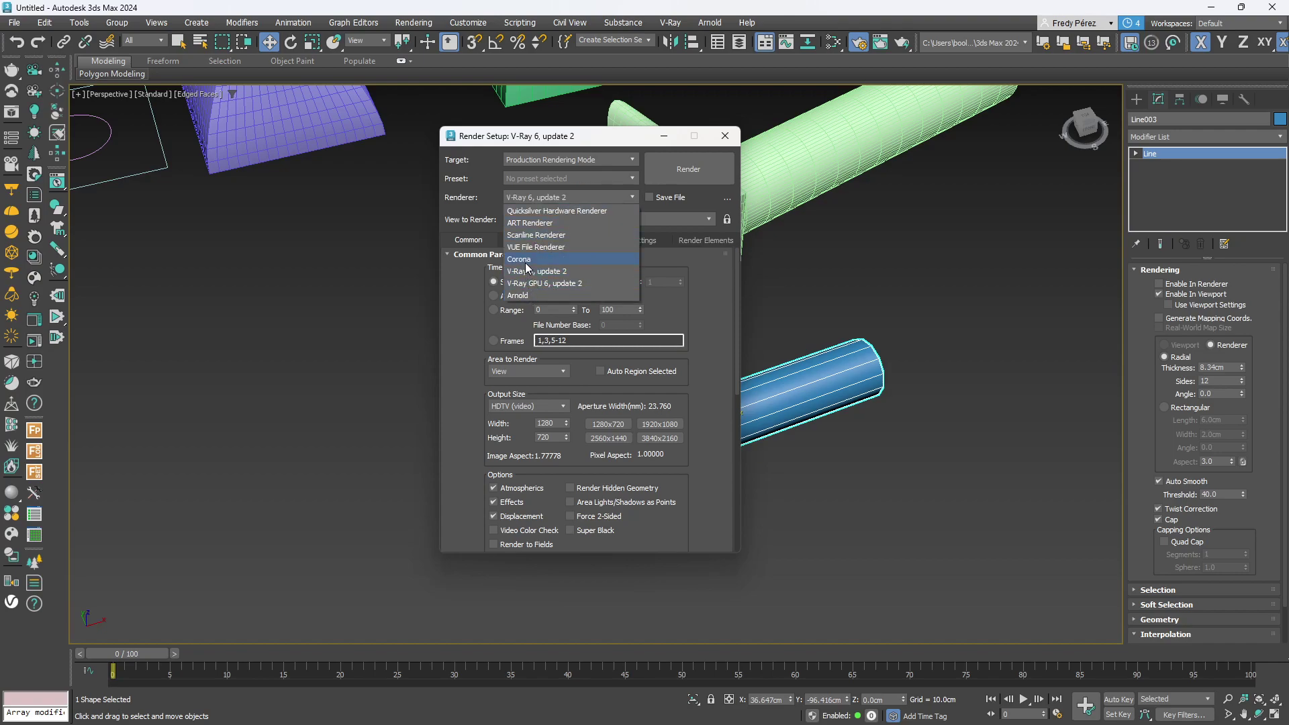
click(530, 236)
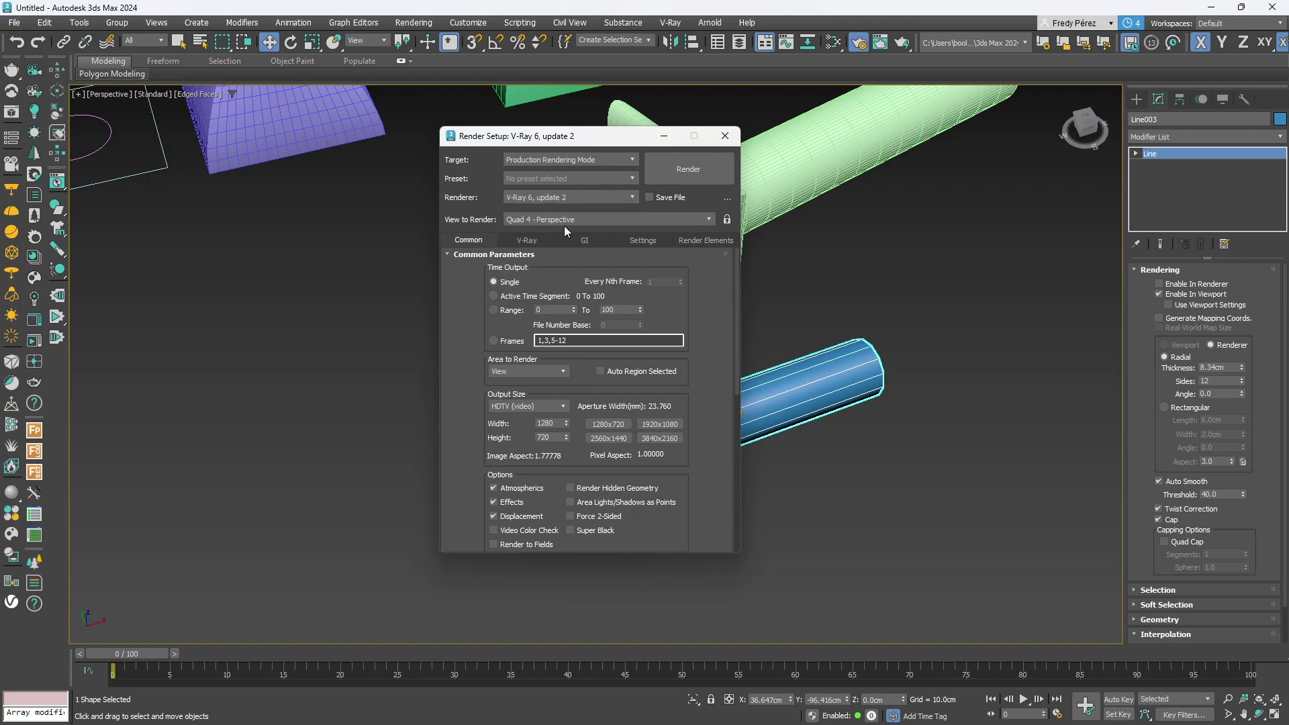
click(725, 136)
click(902, 42)
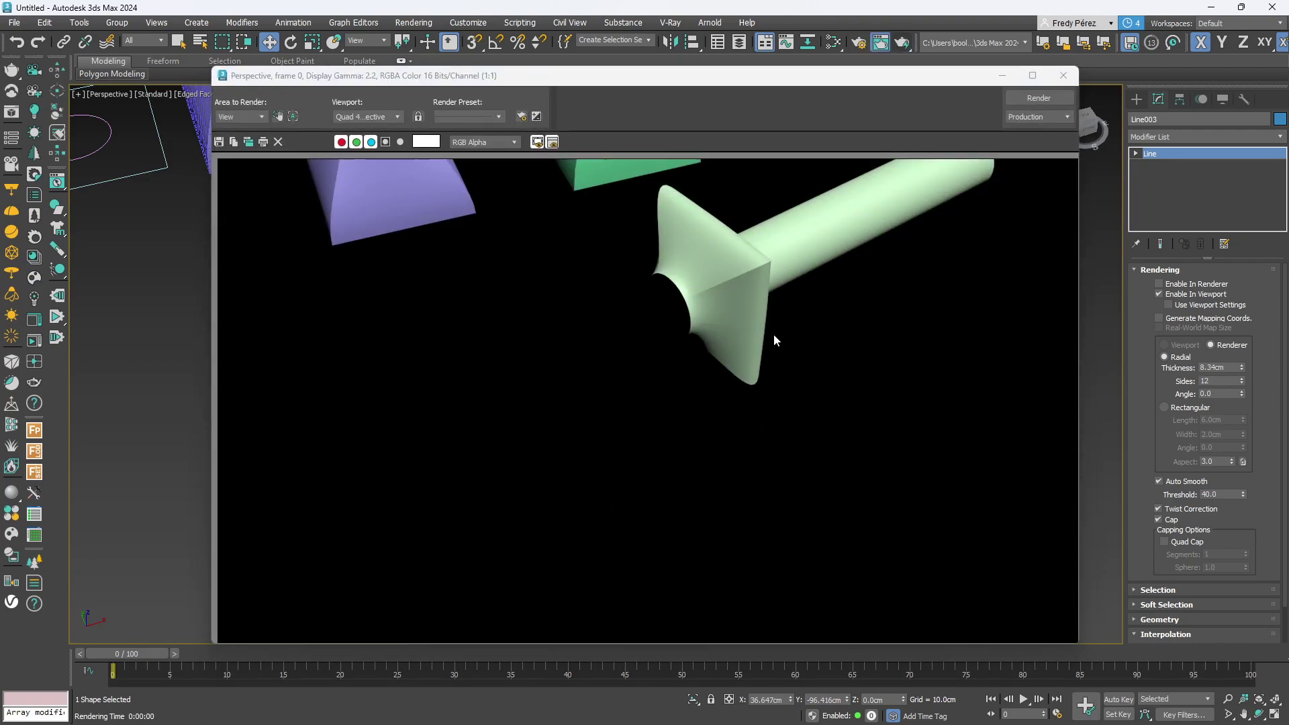
click(1063, 75)
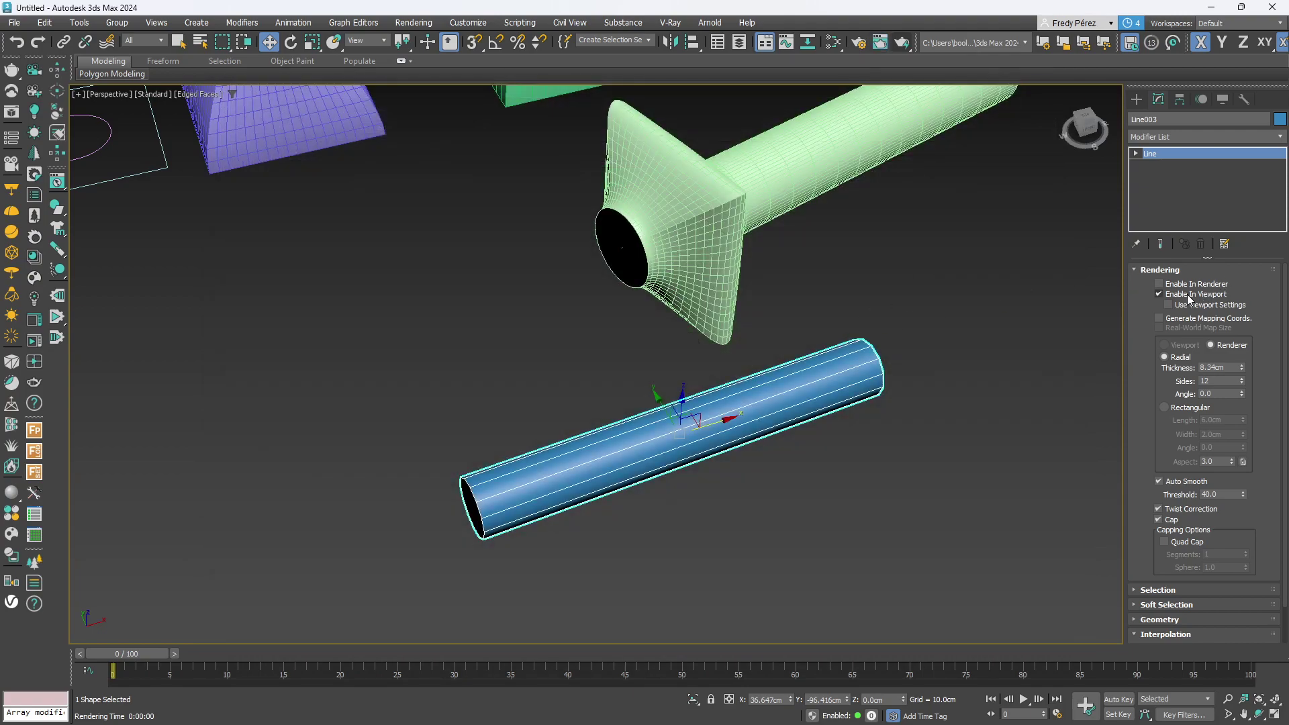
Turn off the line's thickness display in the viewport and delete the line.
click(1159, 294)
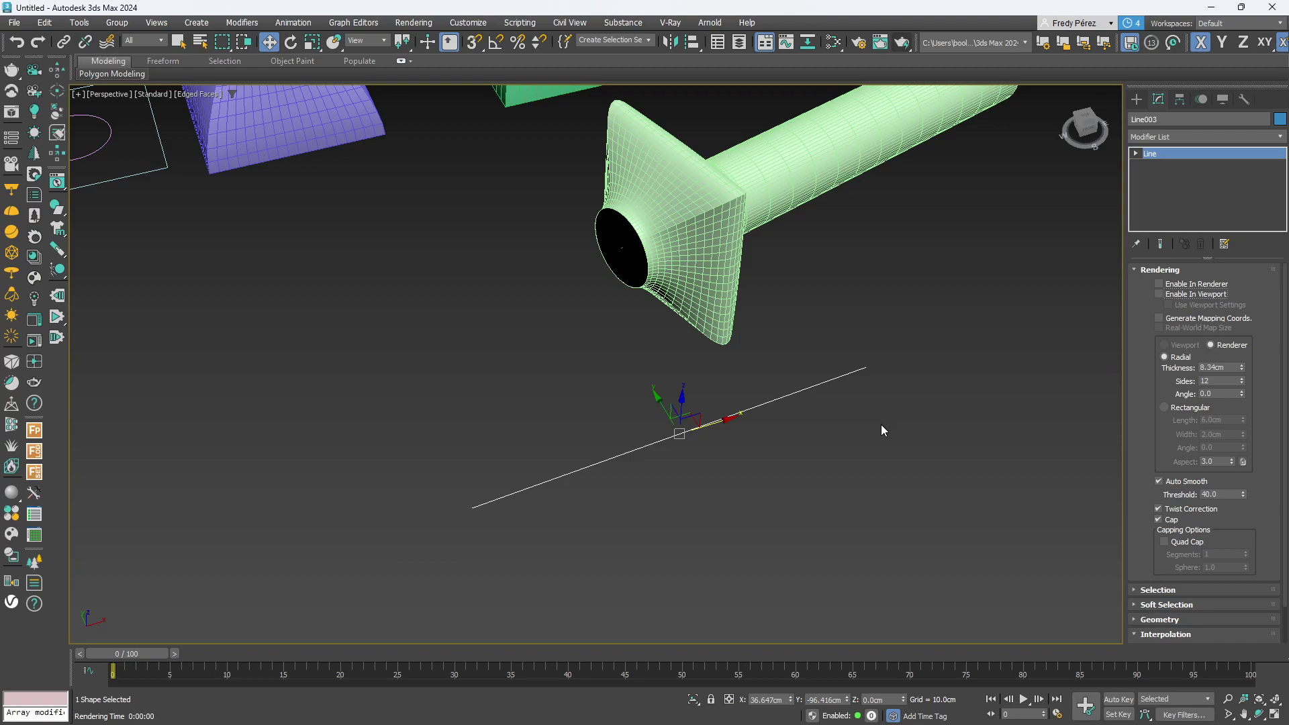
key(Delete)
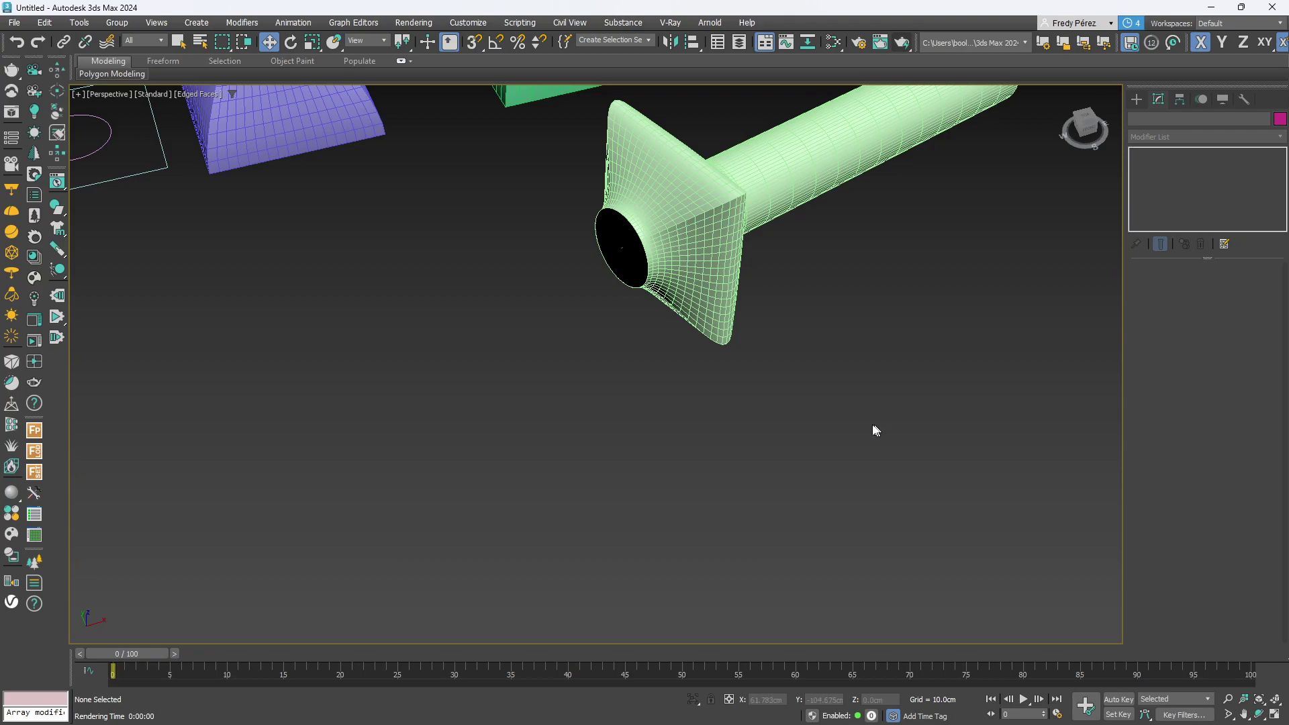
scroll(878, 425, down, 6)
Start a new line by keyboard entry with its first point at X 0, Y 0, Z 0 cm.
click(1137, 99)
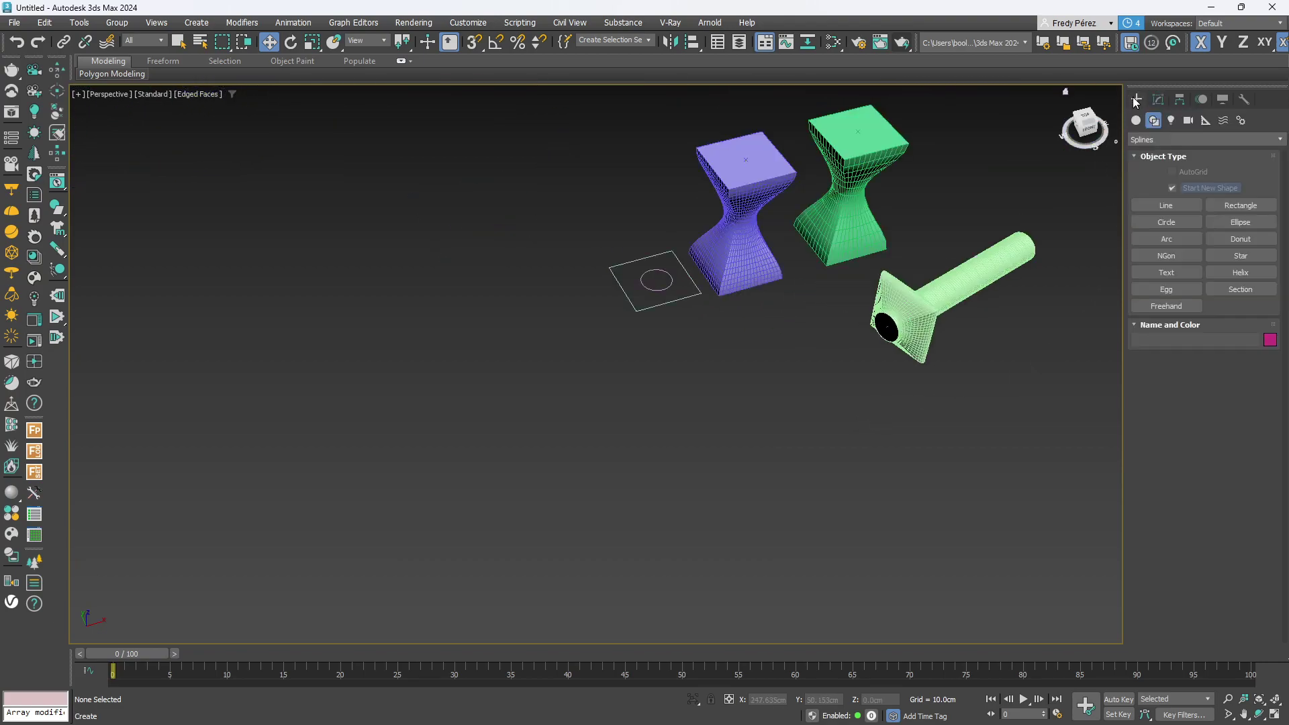
scroll(944, 353, up, 4)
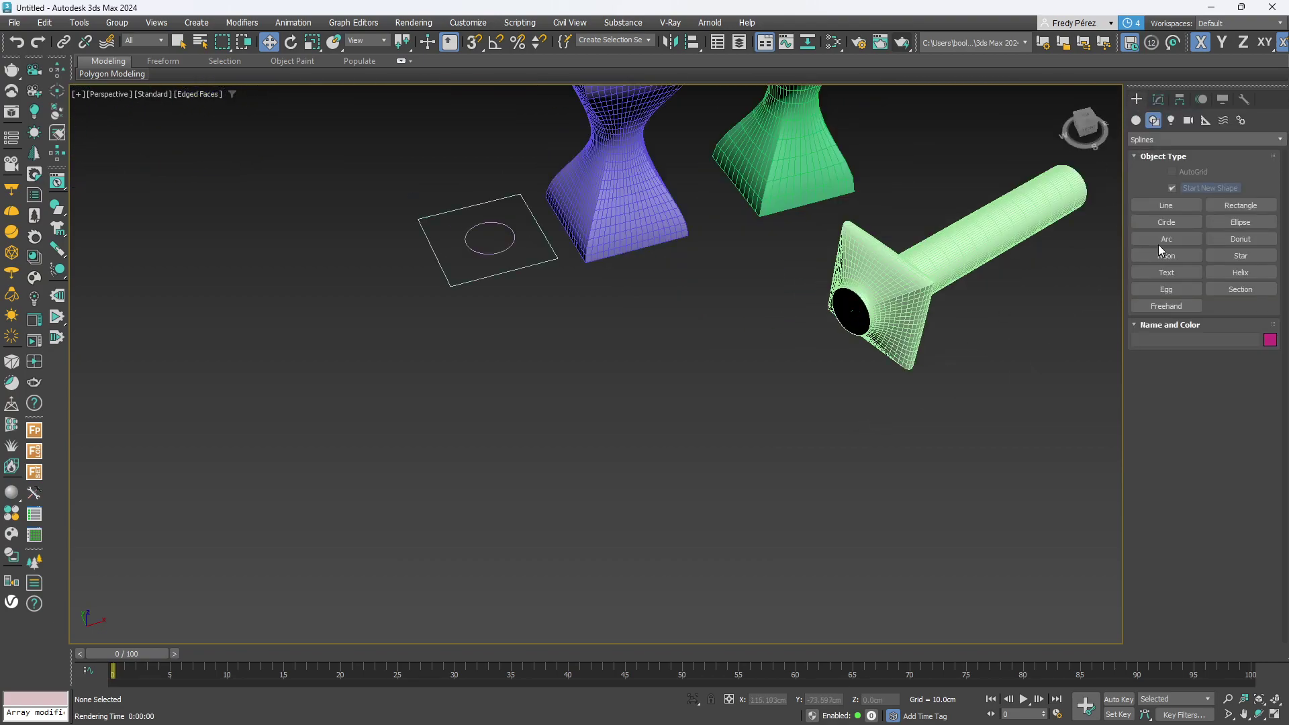
click(1166, 205)
middle_drag(728, 397, 596, 435)
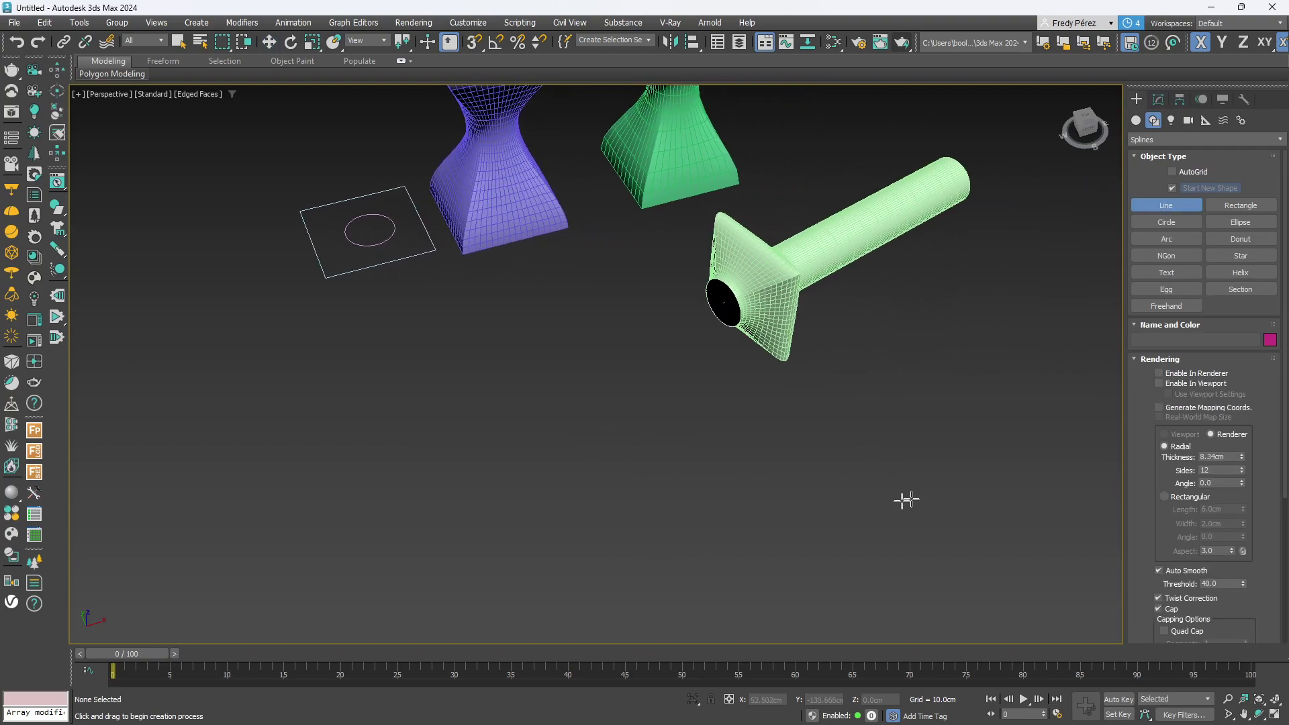
click(1136, 359)
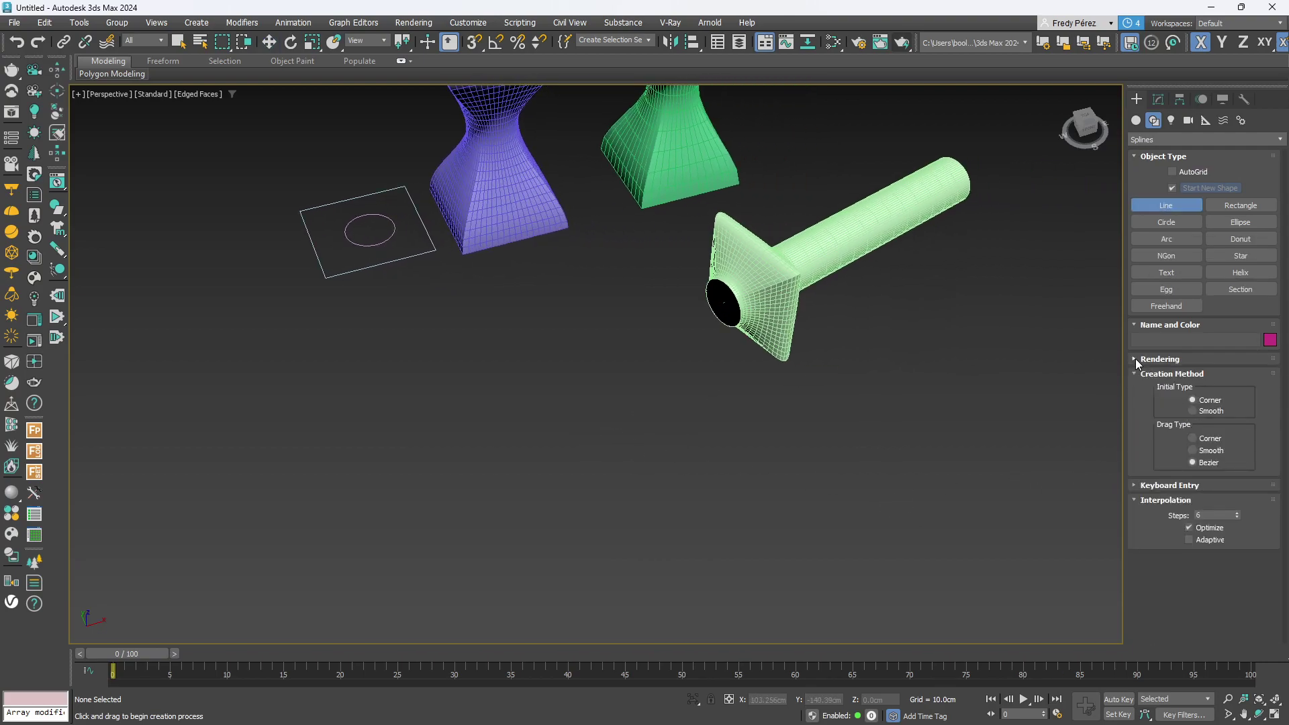
click(1136, 374)
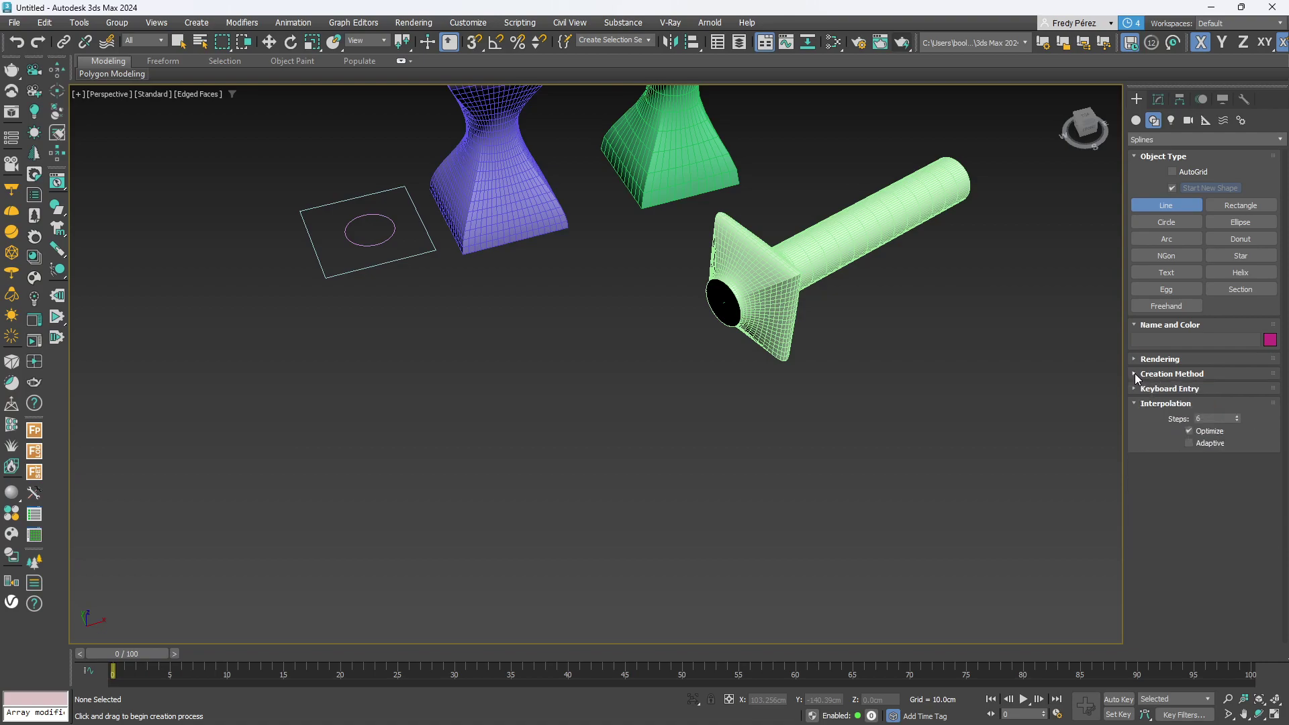
click(1135, 404)
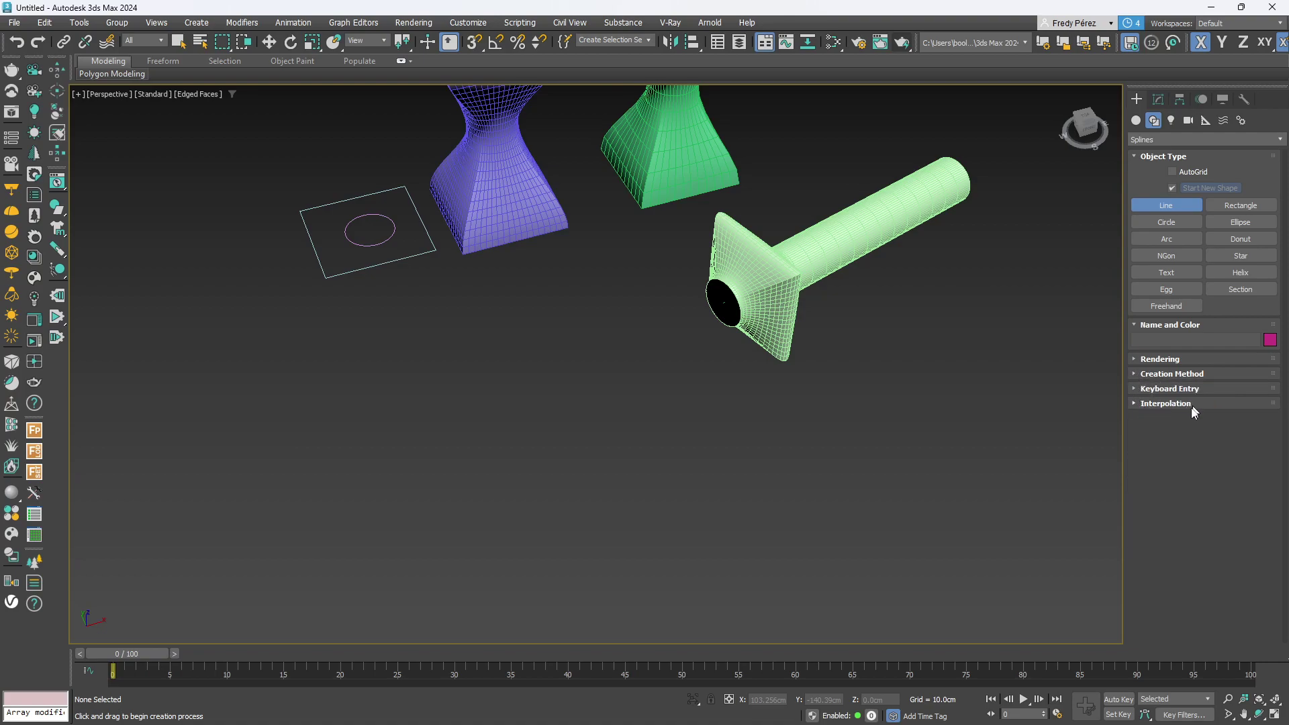
click(1133, 388)
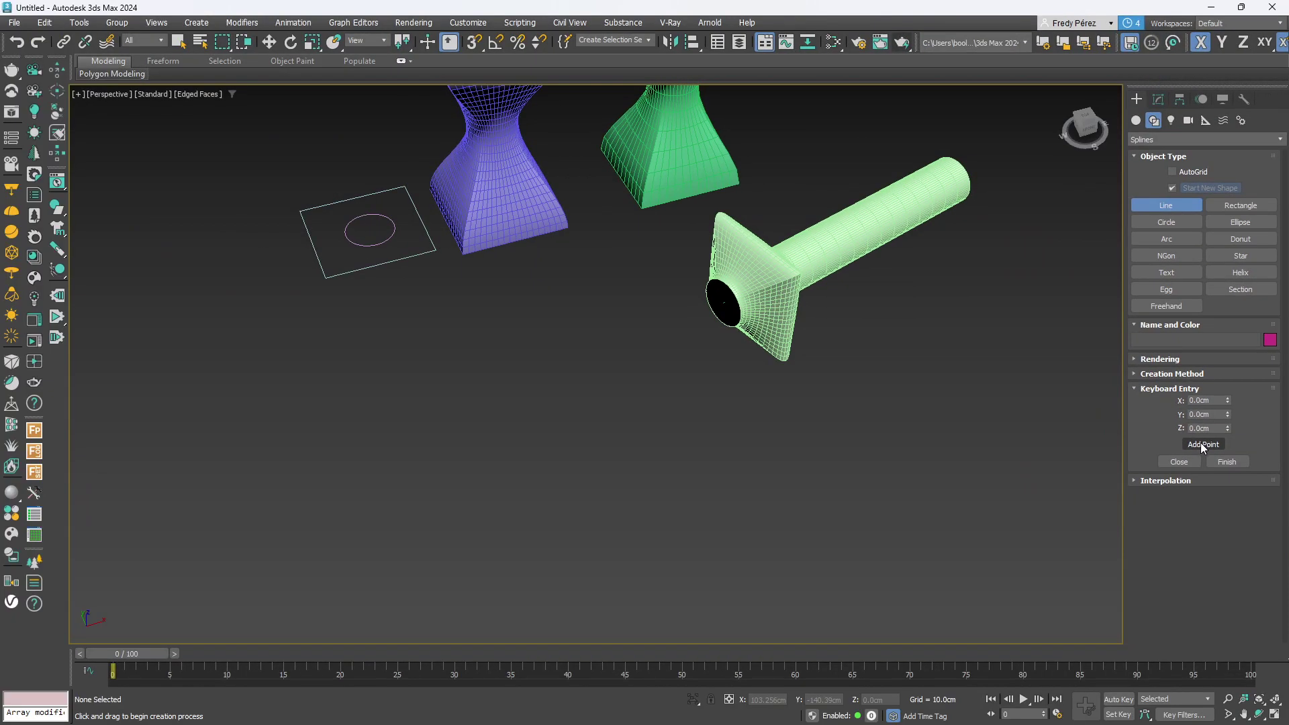
click(1202, 443)
scroll(895, 443, down, 5)
scroll(731, 360, up, 8)
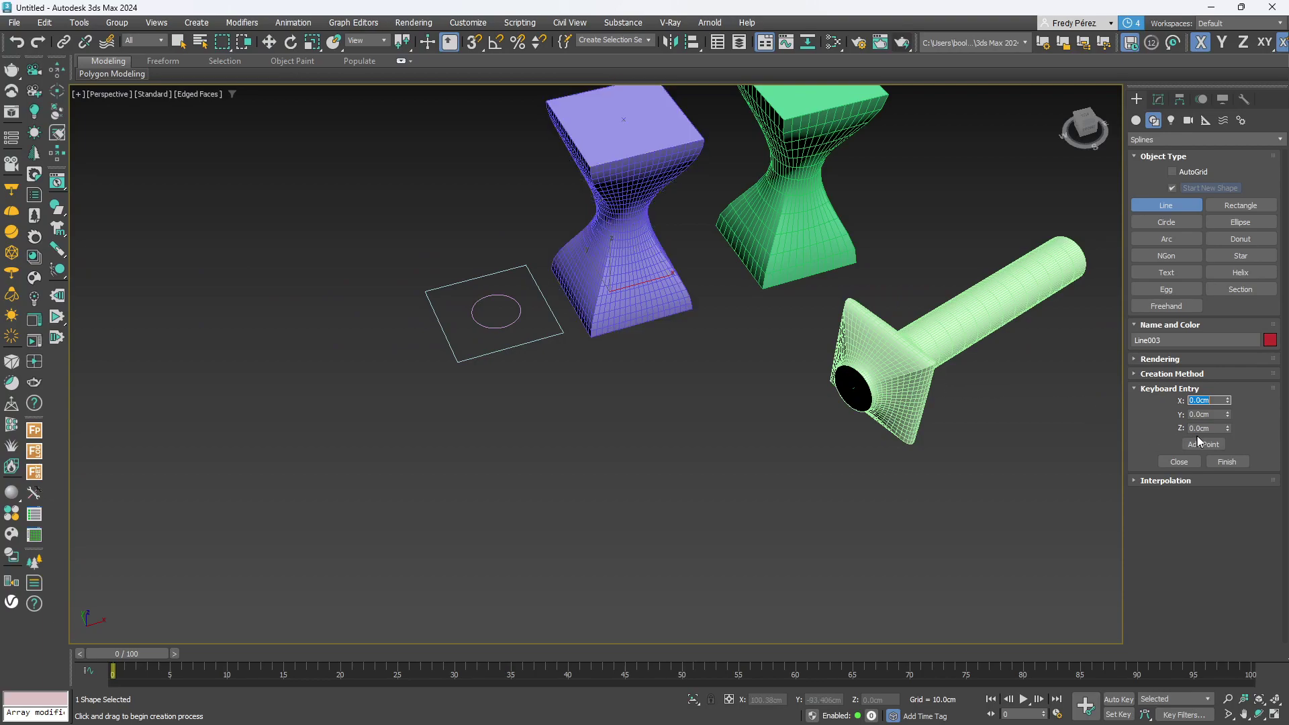
Add the line's second point at X 0, Y 0, Z 150 cm by keyboard entry.
drag(1214, 428, 1125, 421)
text(15)
click(1219, 414)
click(1215, 429)
text(150)
click(1218, 414)
click(1202, 444)
scroll(843, 403, down, 5)
scroll(806, 310, up, 5)
scroll(809, 300, up, 3)
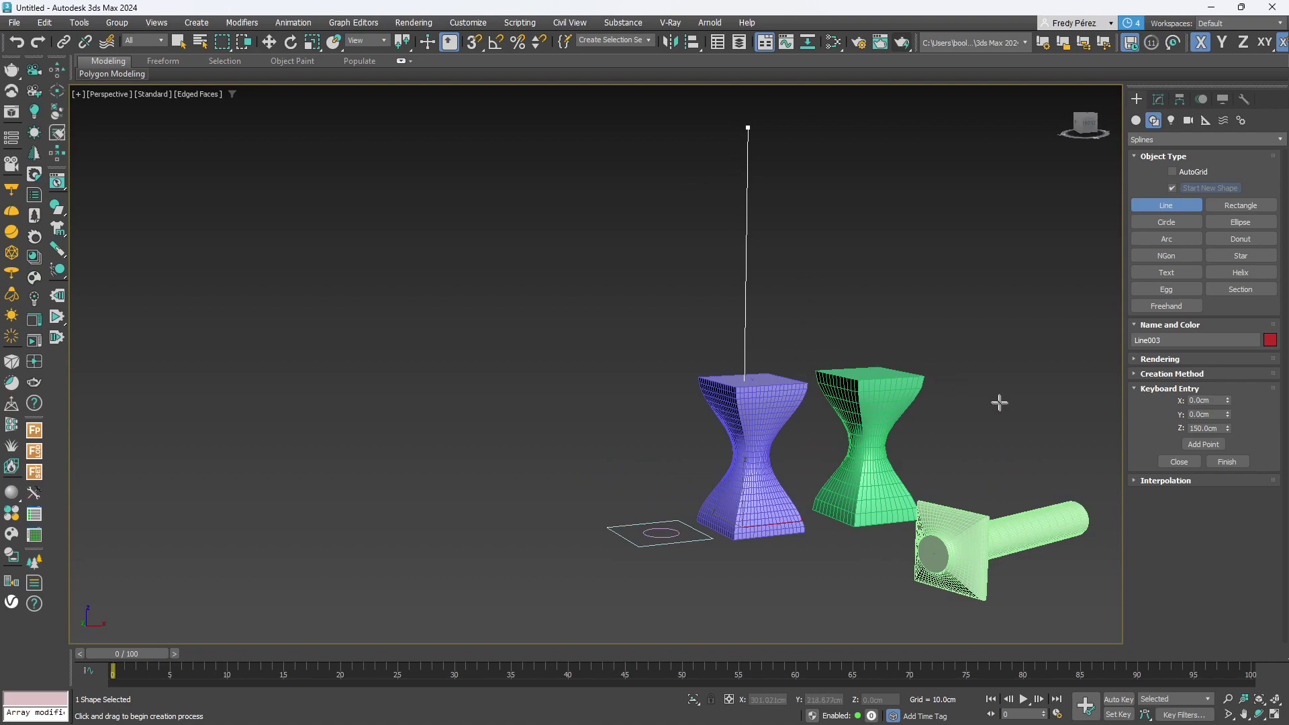
Add the line's third point at X 150, Y 0, Z 150 cm by keyboard entry.
middle_drag(862, 463, 818, 452)
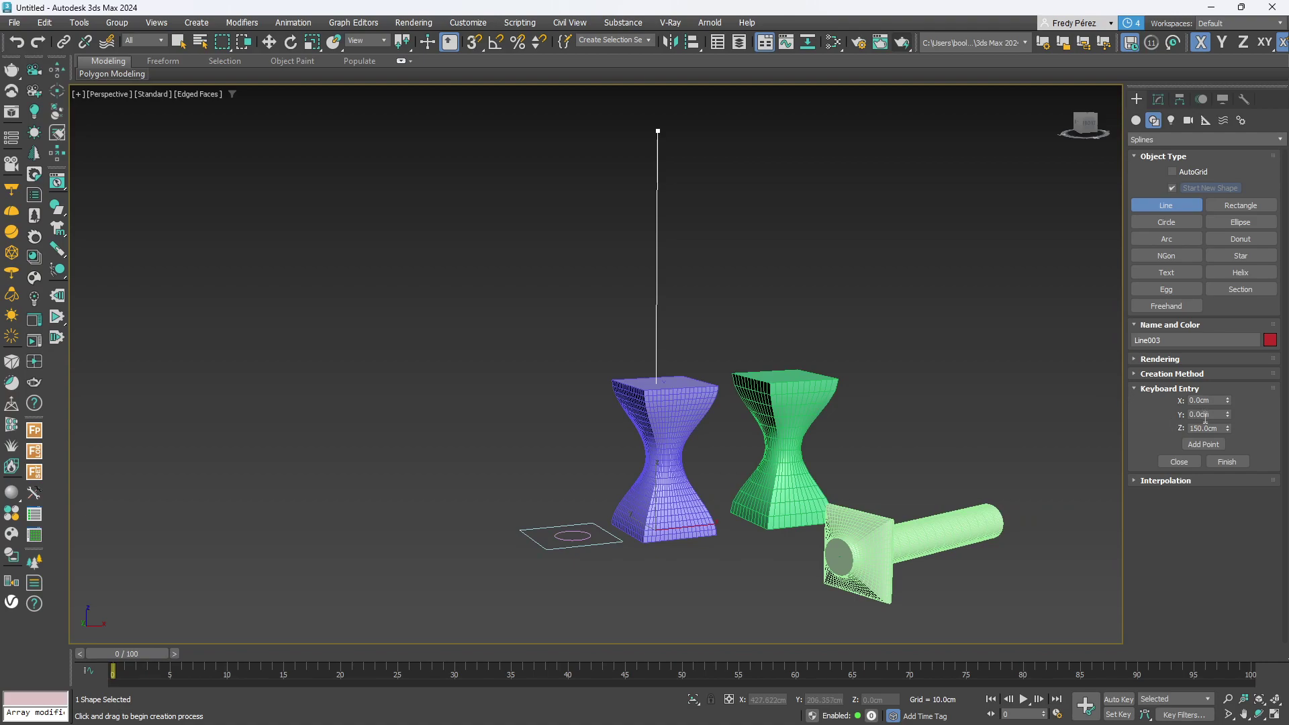
click(1217, 400)
text(150)
click(1201, 444)
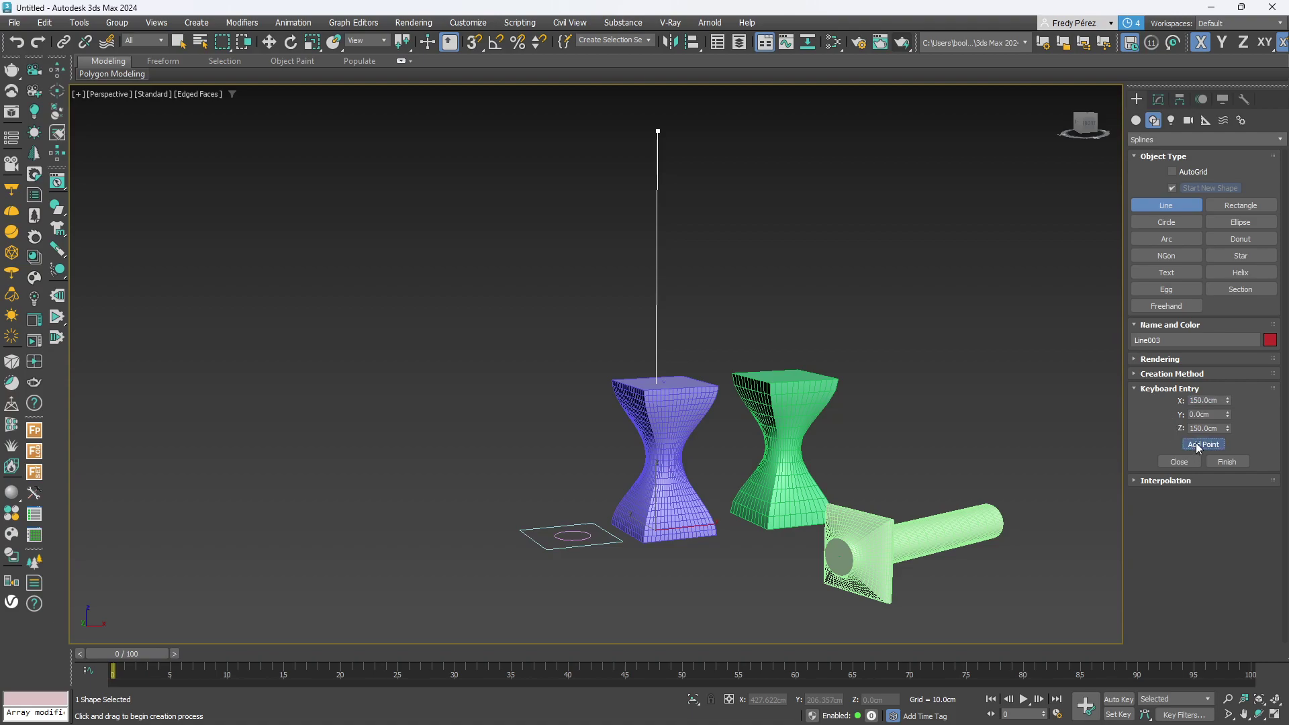
middle_drag(1066, 403, 890, 357)
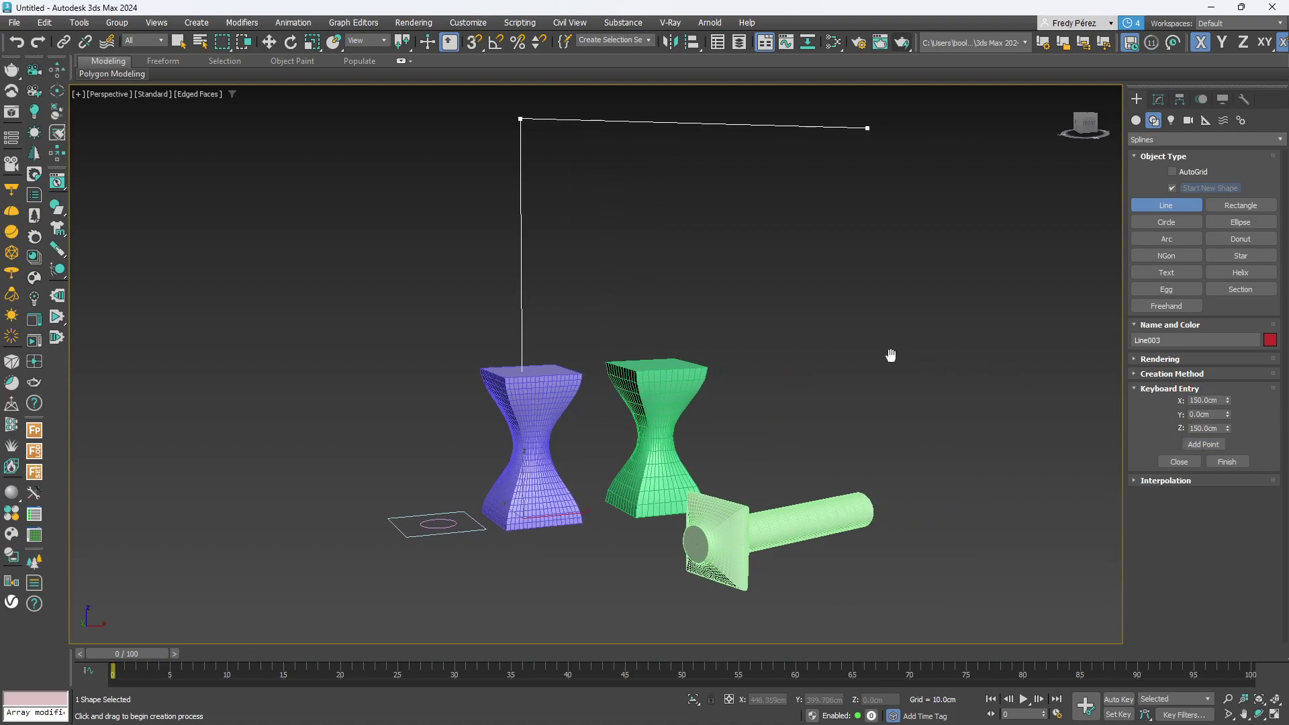
Close the keyboard-entered line into a triangle and delete it.
click(1179, 462)
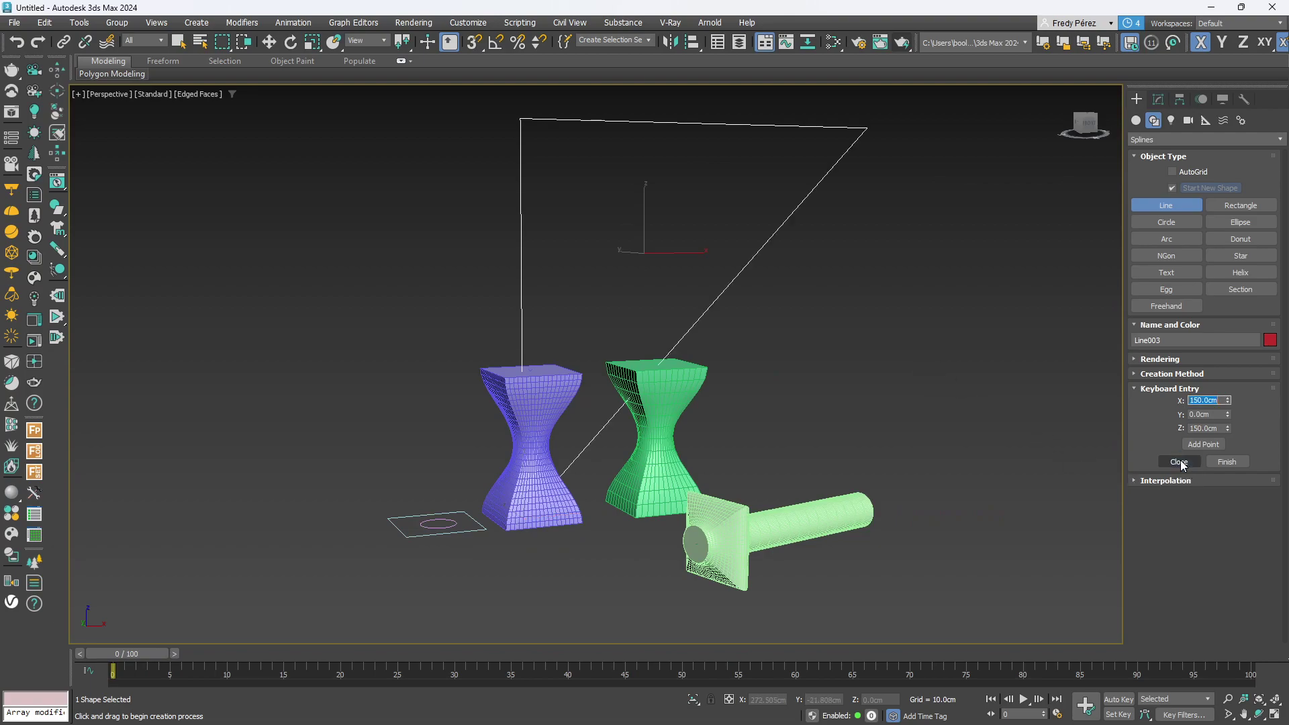
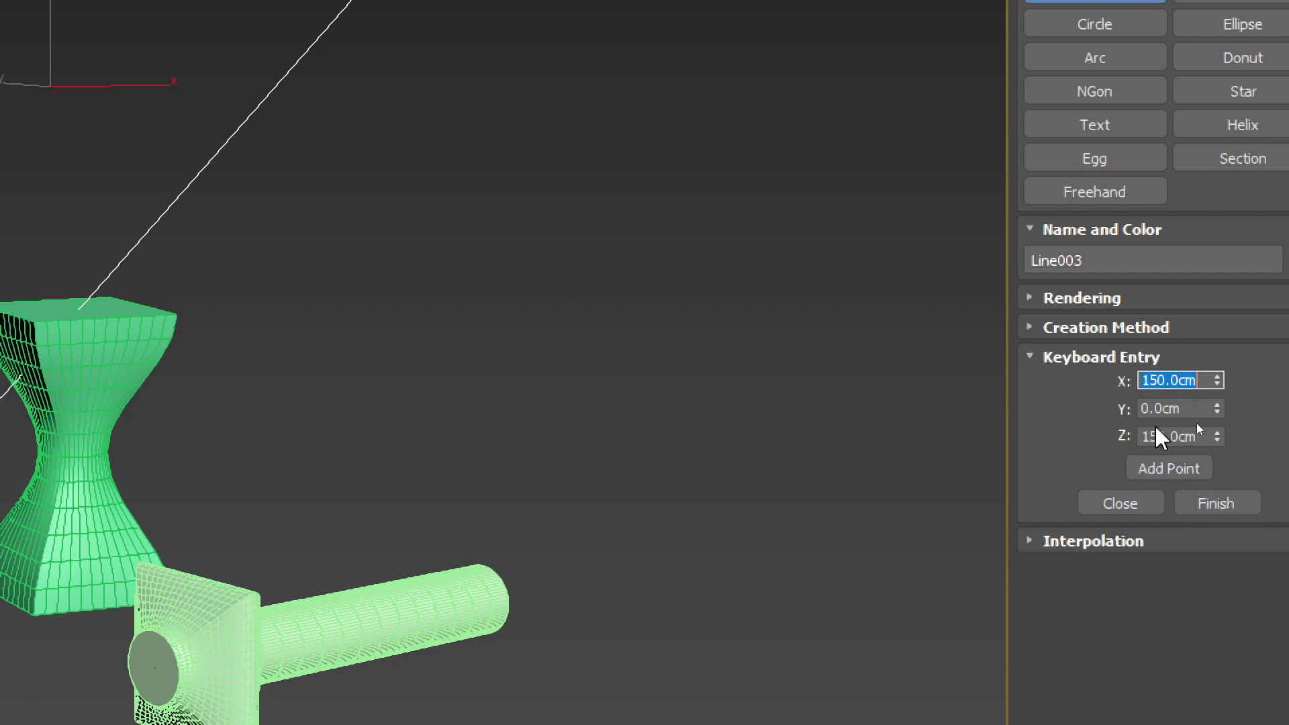
click(1219, 505)
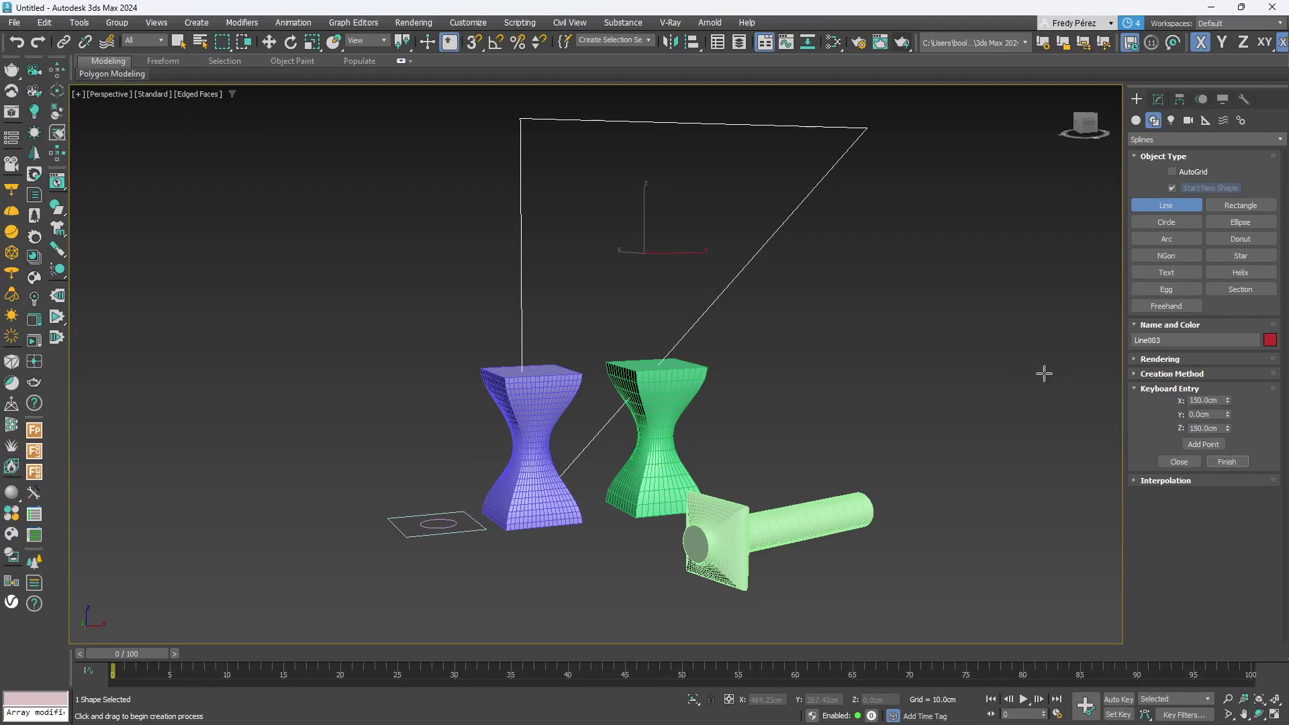
middle_drag(1045, 369, 940, 385)
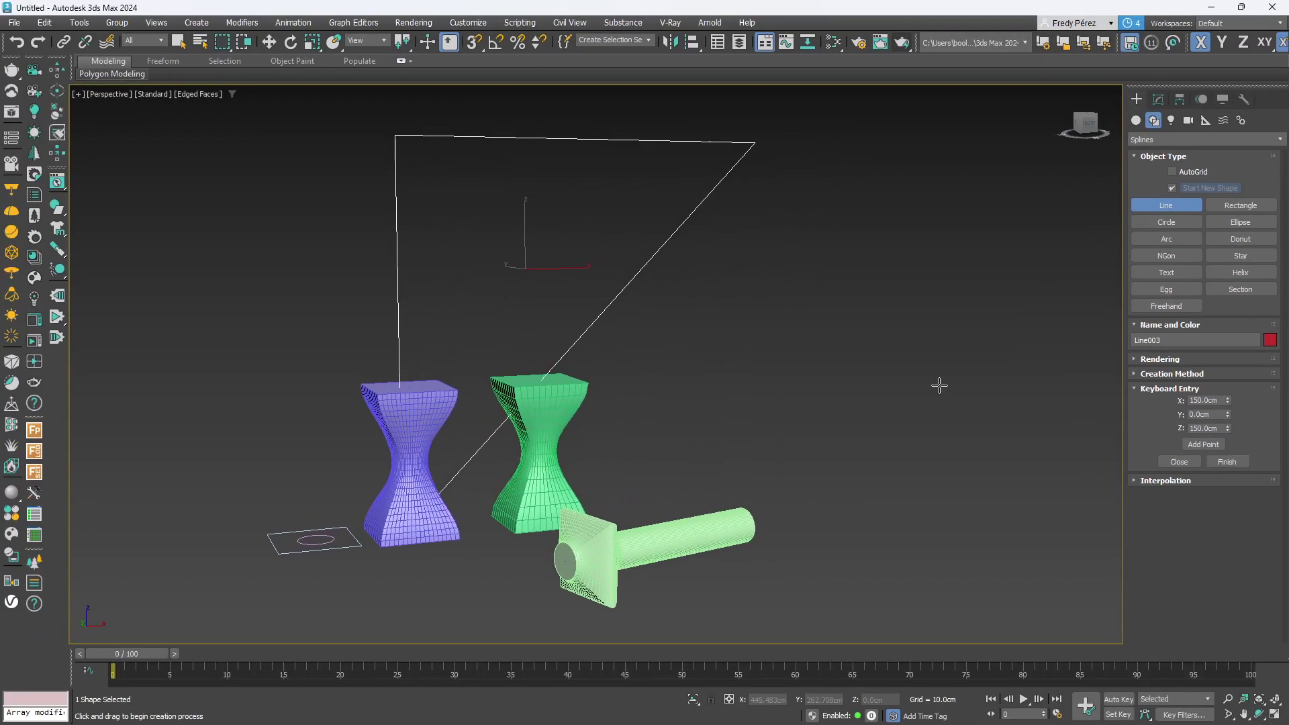
key(Delete)
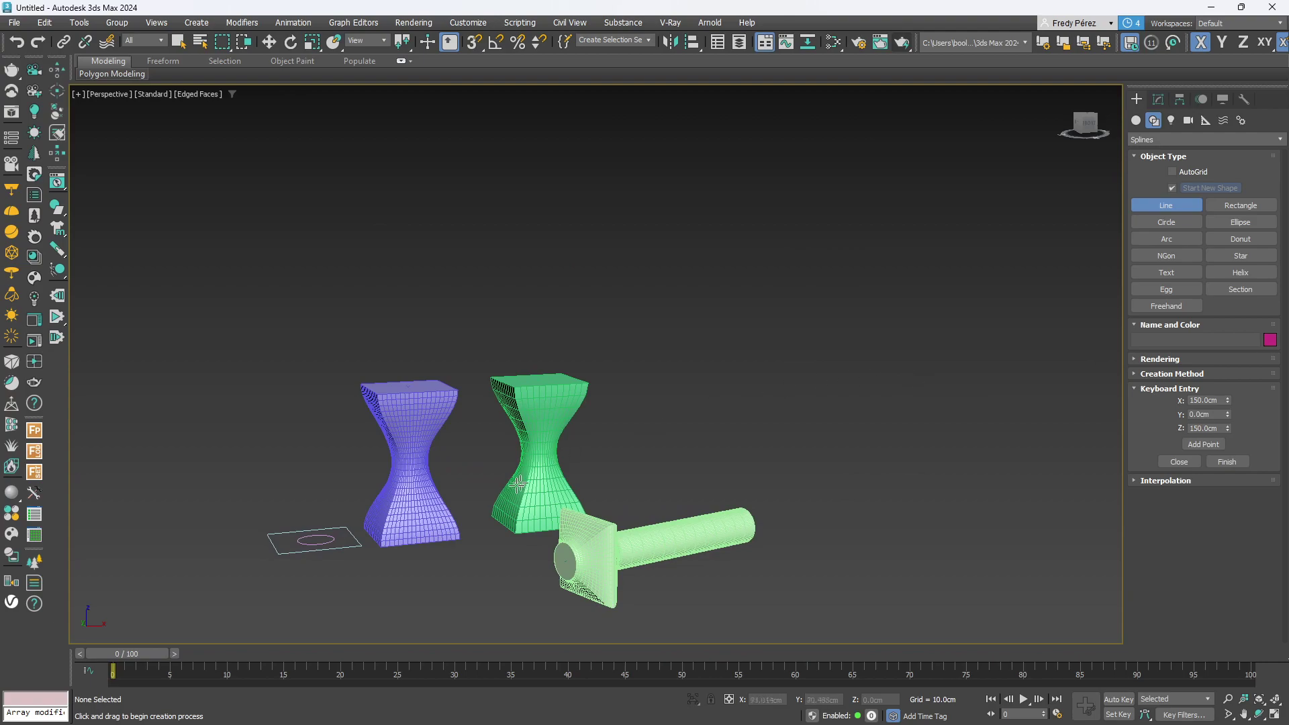
Draw a rectangle about 84 cm long in front of the square and circle, set its width to 30 cm, and open its modify settings.
alt+middle_drag(531, 559, 771, 421)
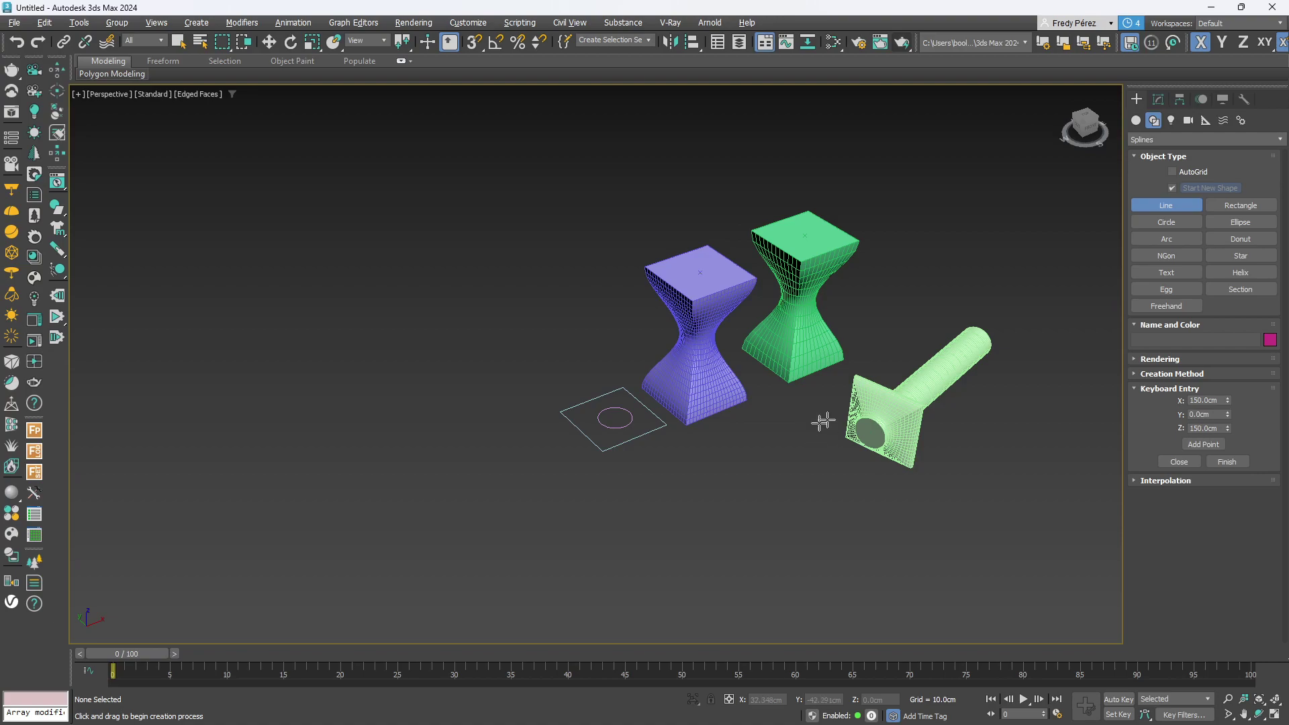
click(1249, 208)
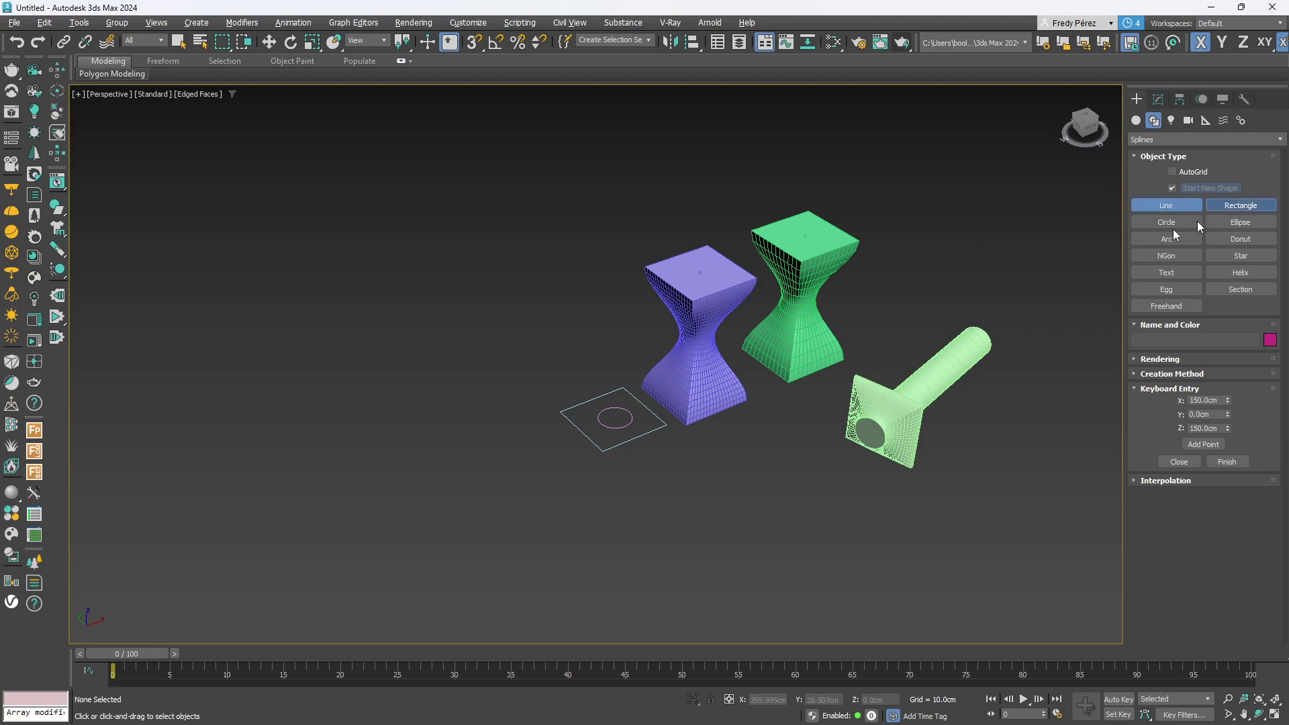
drag(400, 452, 588, 549)
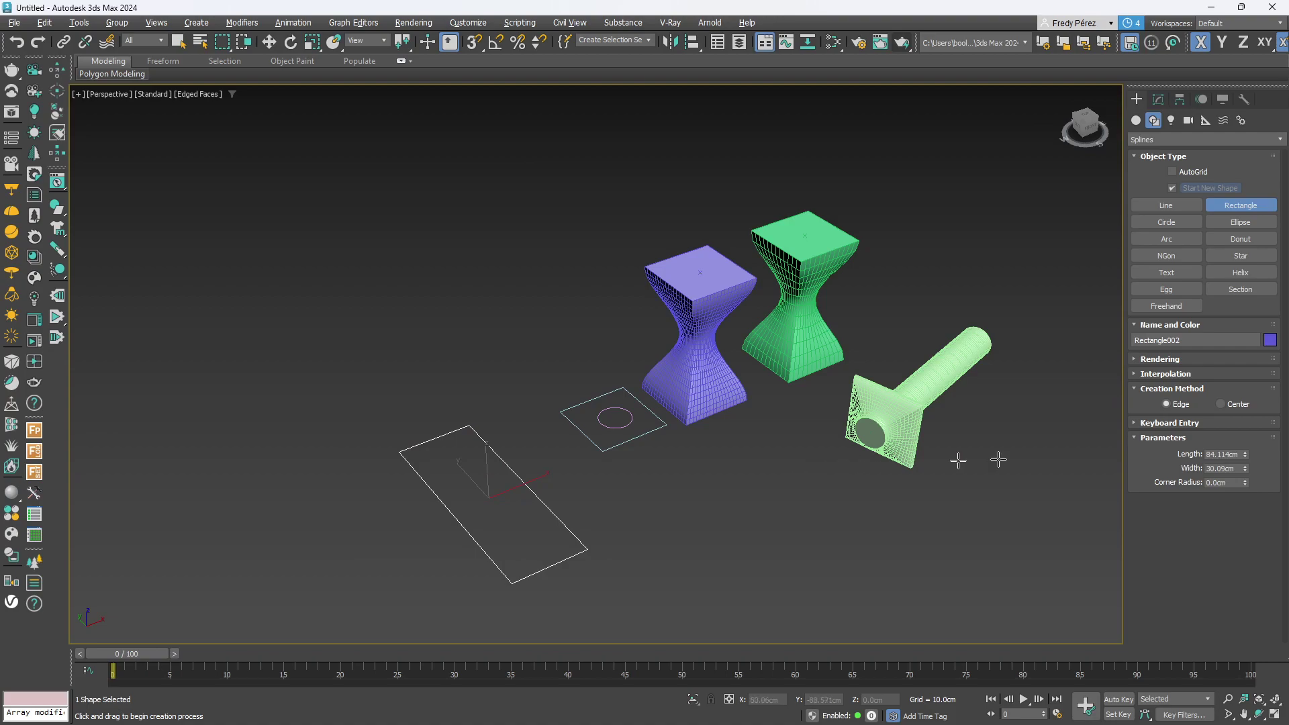
double_click(1229, 469)
text(30)
key(Return)
click(1158, 102)
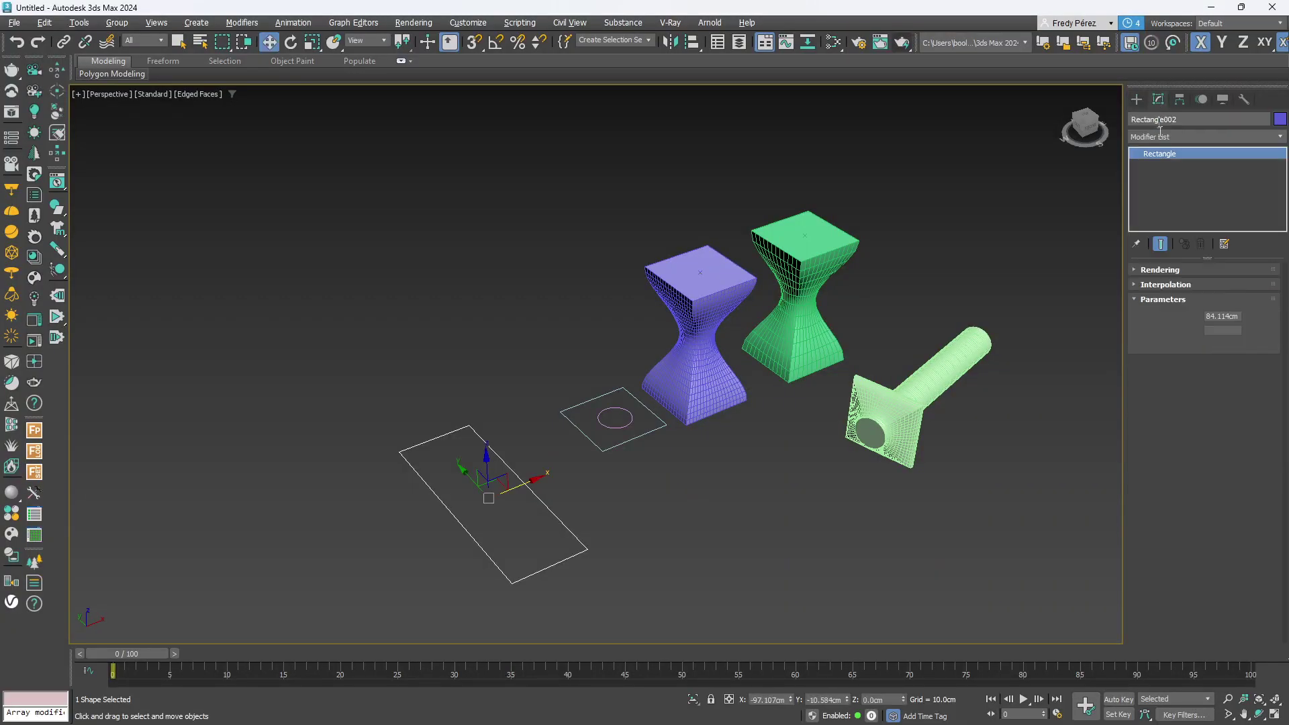
Convert the rectangle to an editable spline and delete its segments so only the far short edge remains.
right_click(1156, 154)
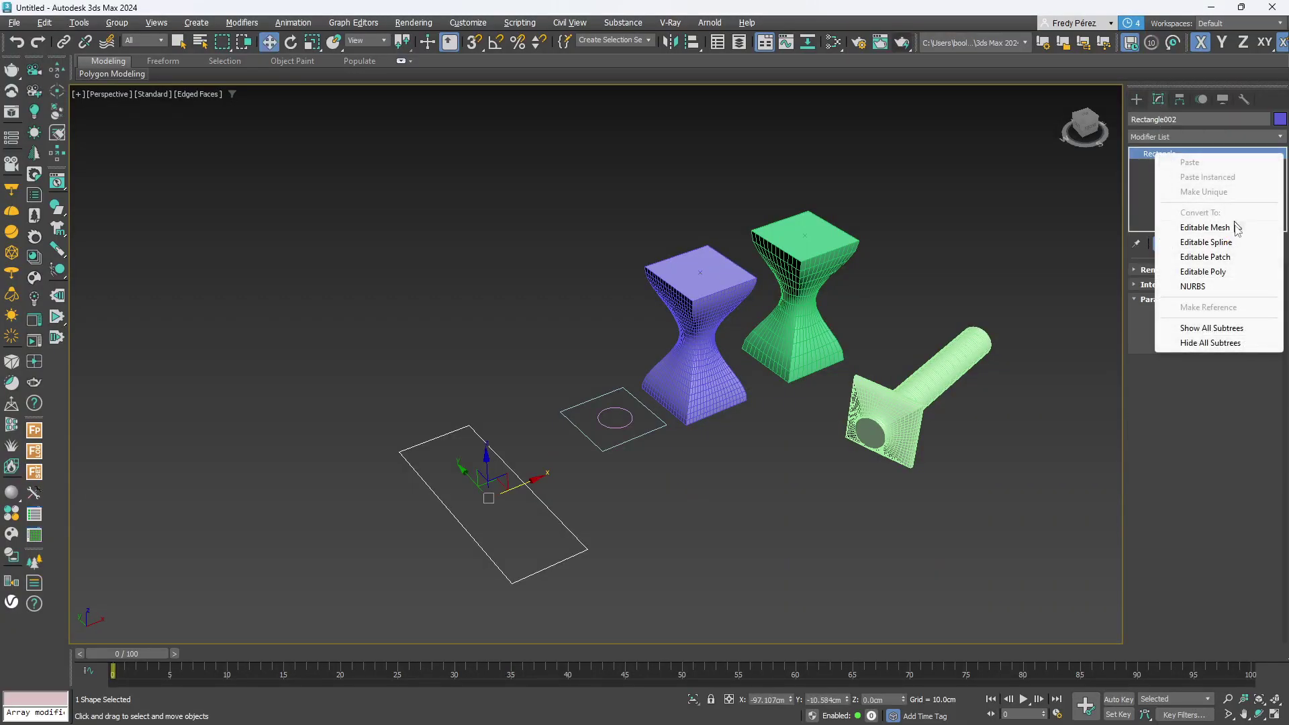
click(1207, 242)
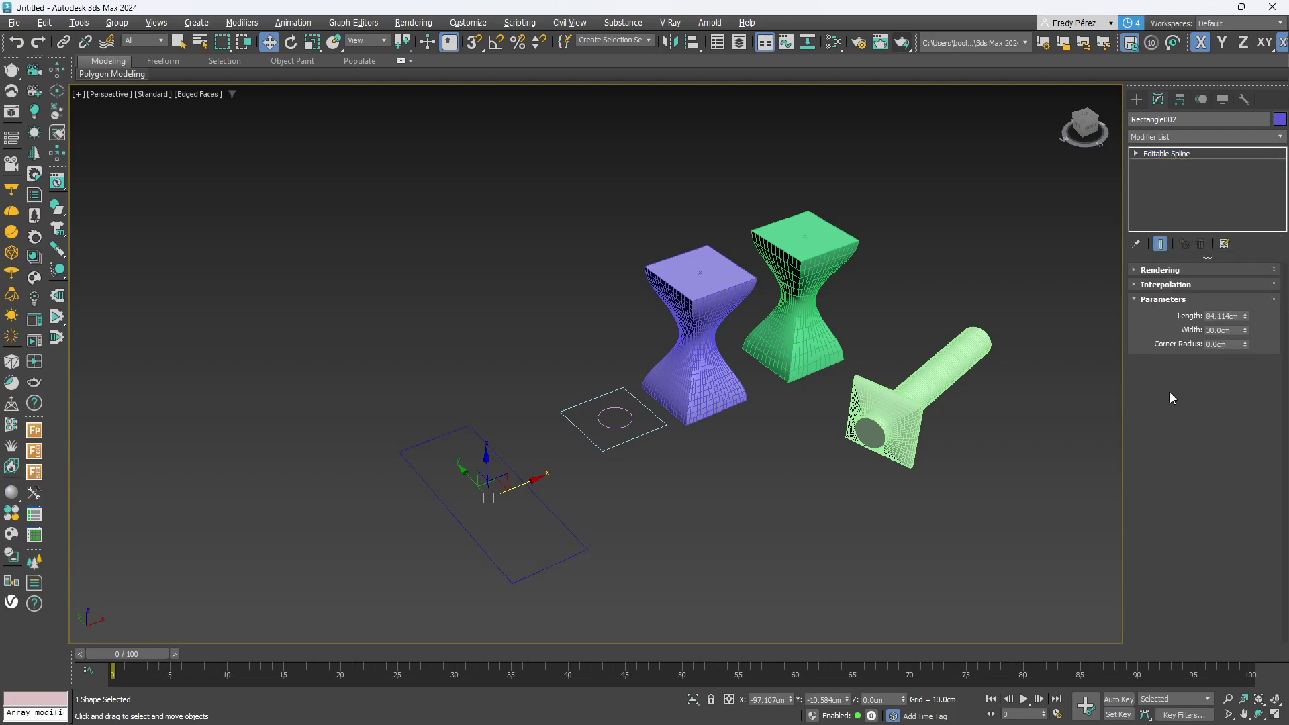
click(1136, 154)
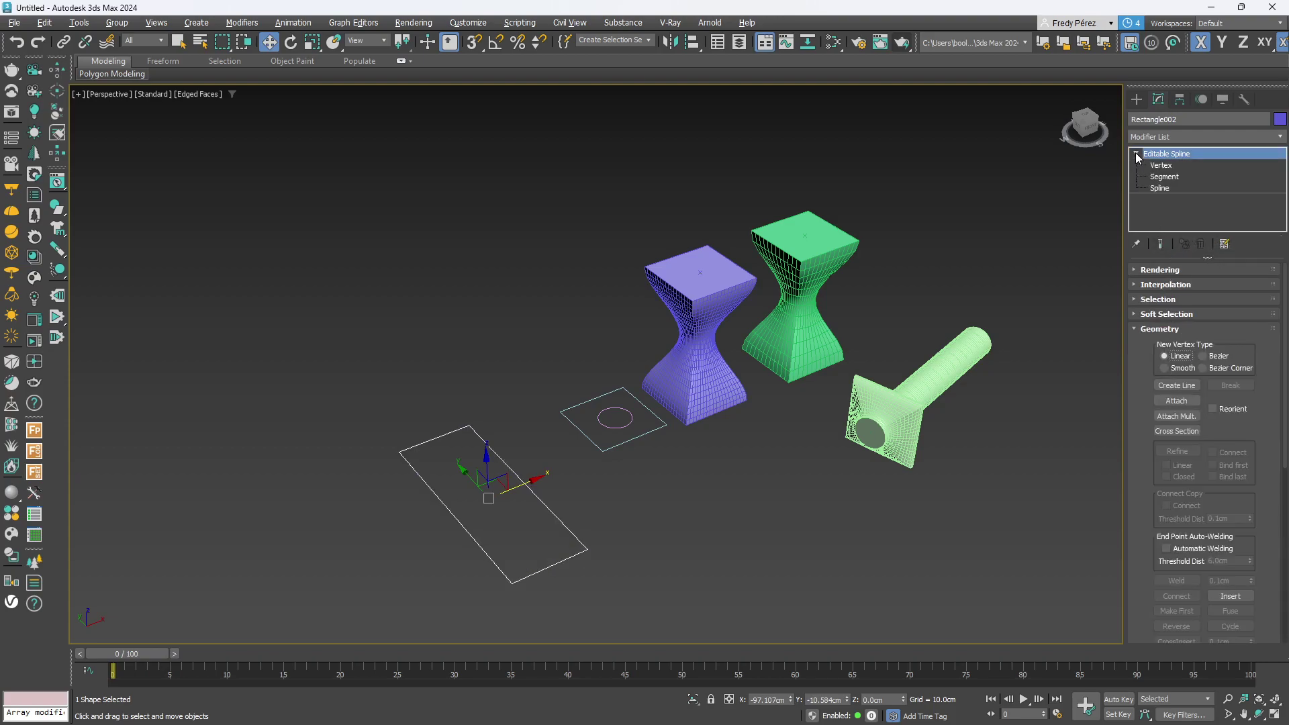
click(1164, 177)
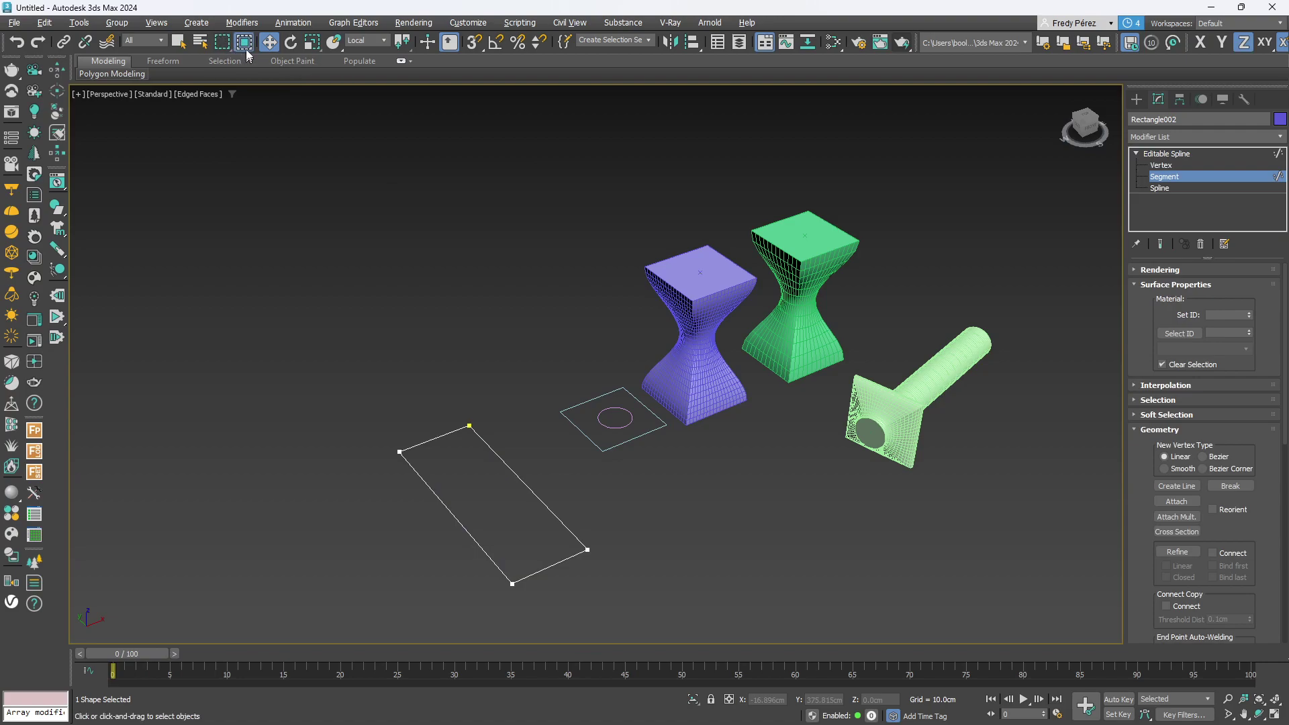
drag(497, 378, 561, 499)
drag(593, 599, 594, 599)
key(Delete)
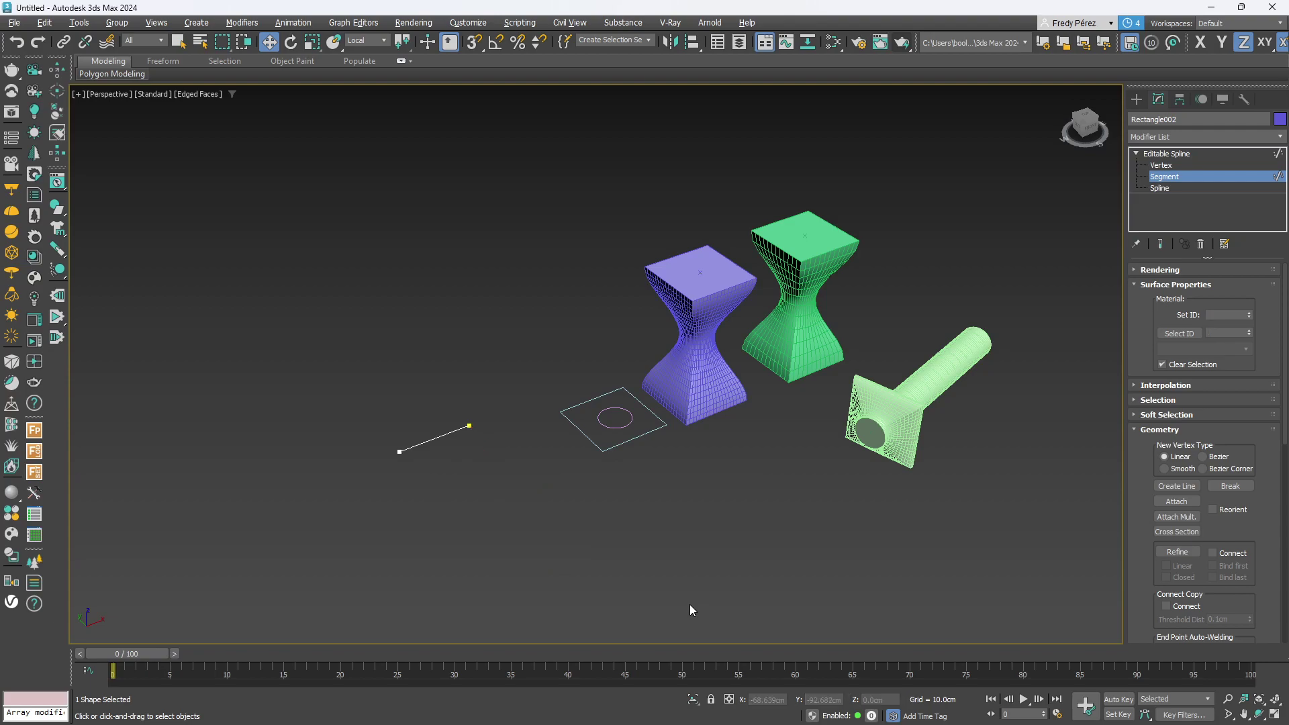
click(1172, 179)
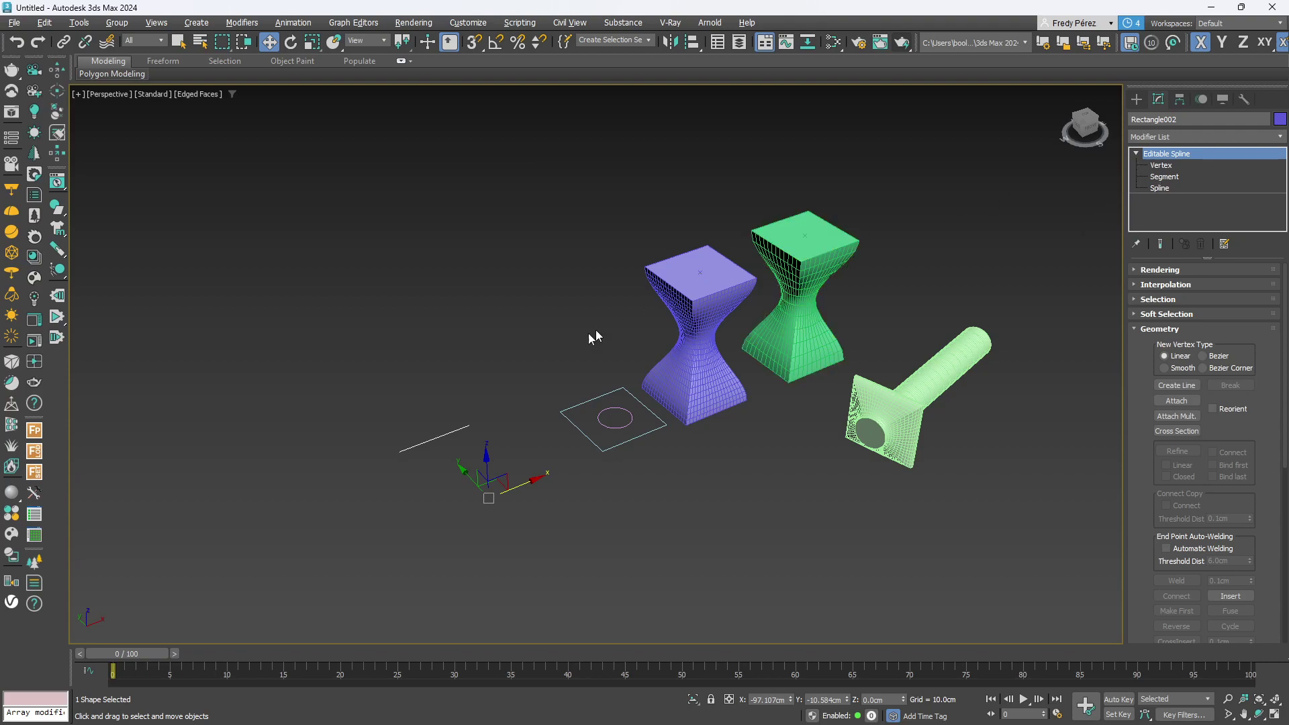
Center the pivot on the remaining line segment and shift it along Y onto the line.
scroll(480, 495, up, 5)
scroll(486, 478, down, 6)
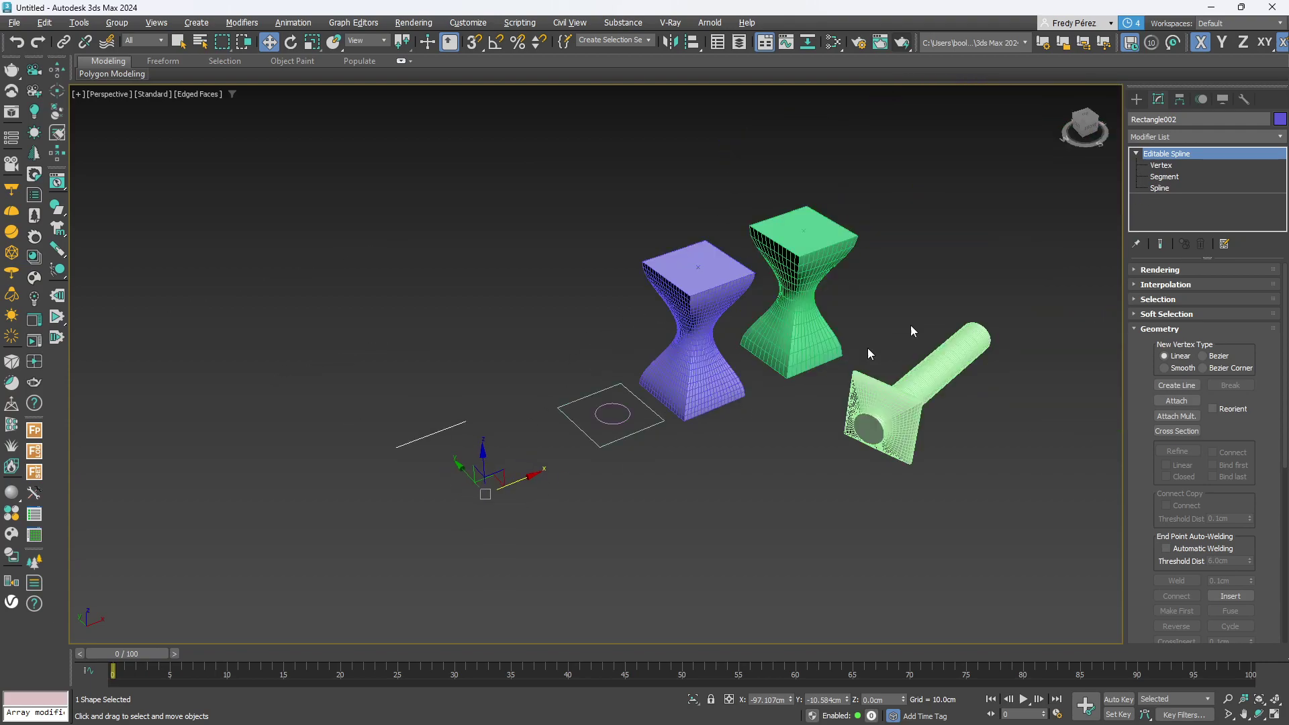
click(1180, 100)
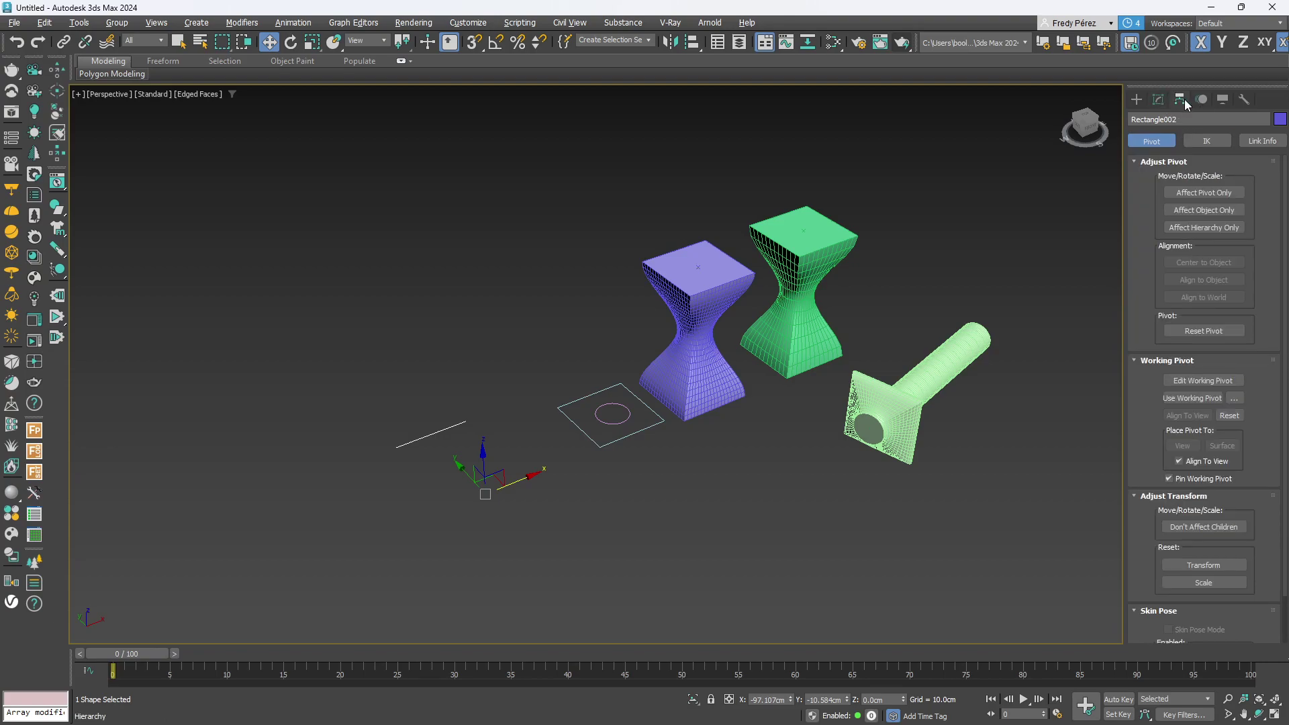
click(1207, 193)
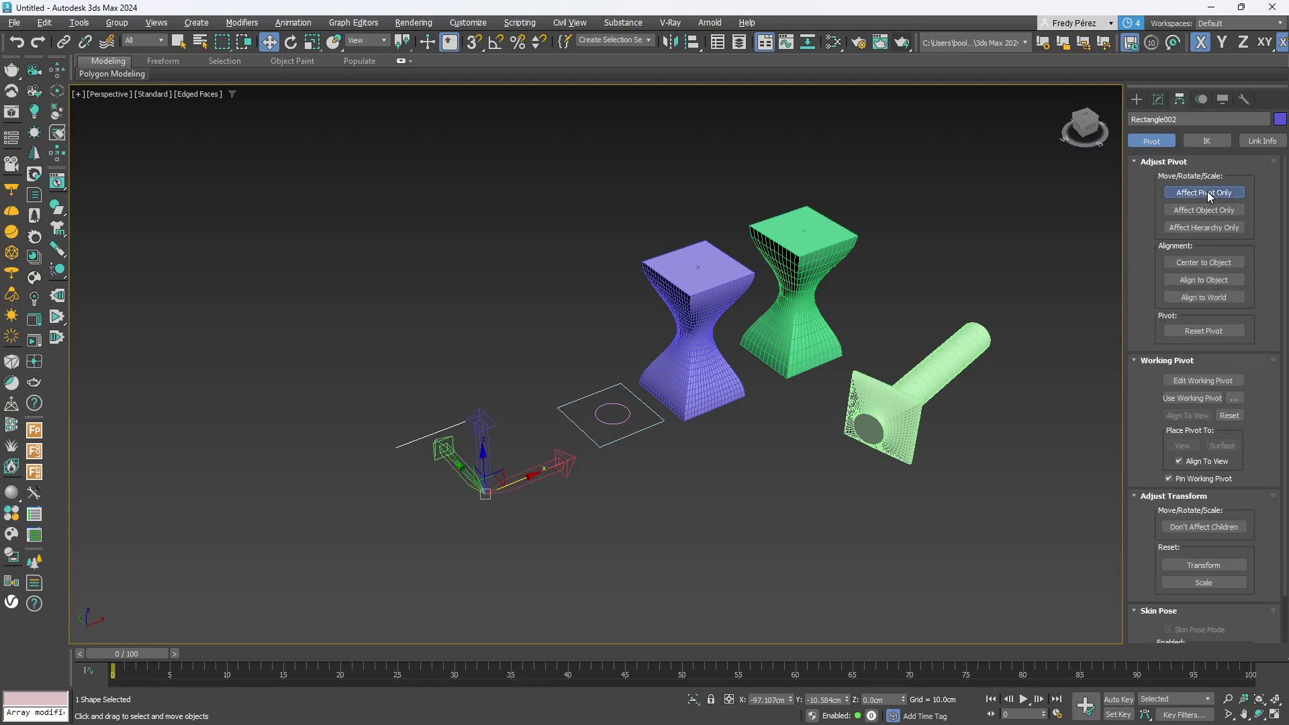
click(1204, 262)
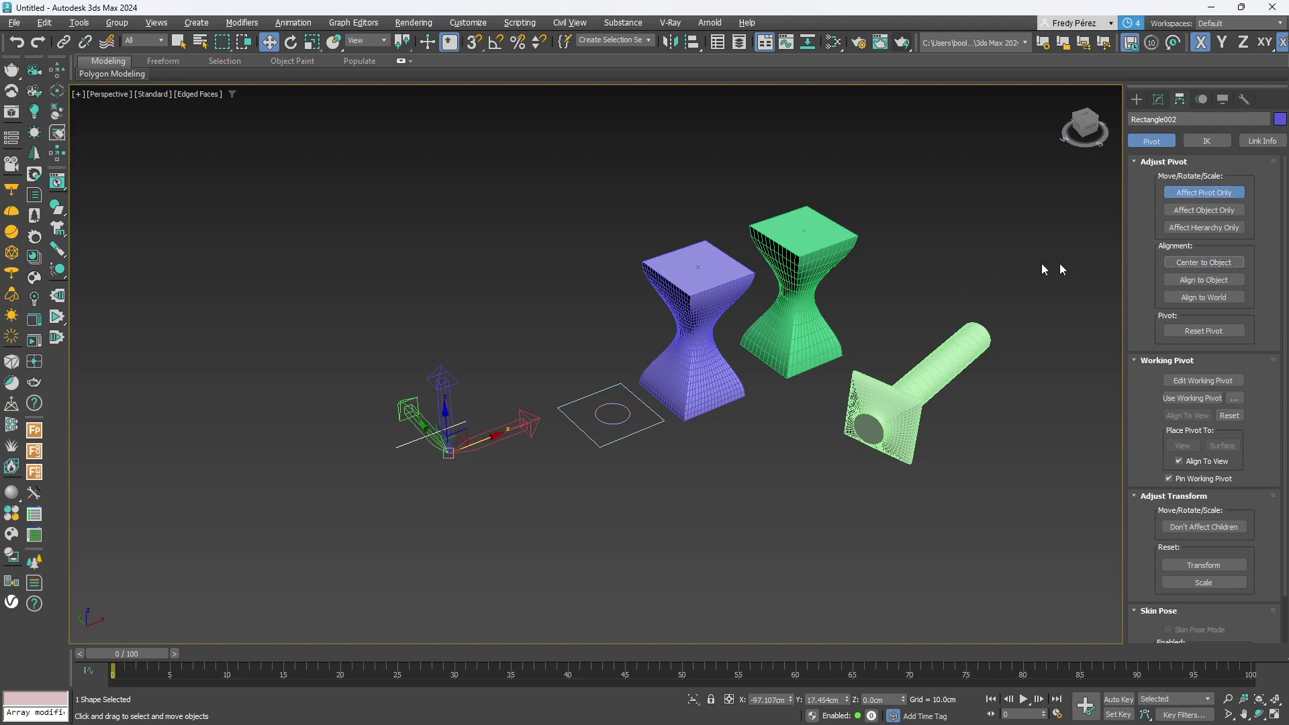
click(1206, 279)
click(1199, 267)
drag(426, 435, 404, 413)
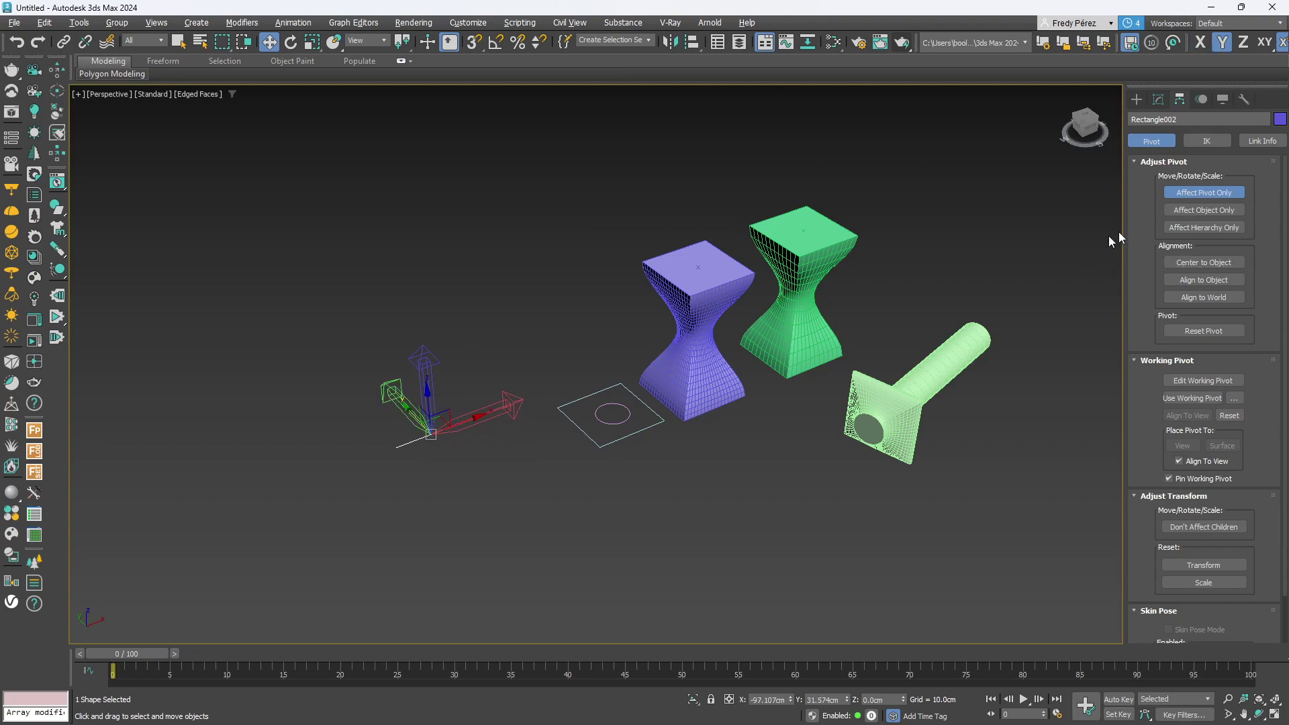
click(1204, 192)
Isolate the line segment to inspect its pivot, restore the full scene, and delete the segment.
key(alt+q)
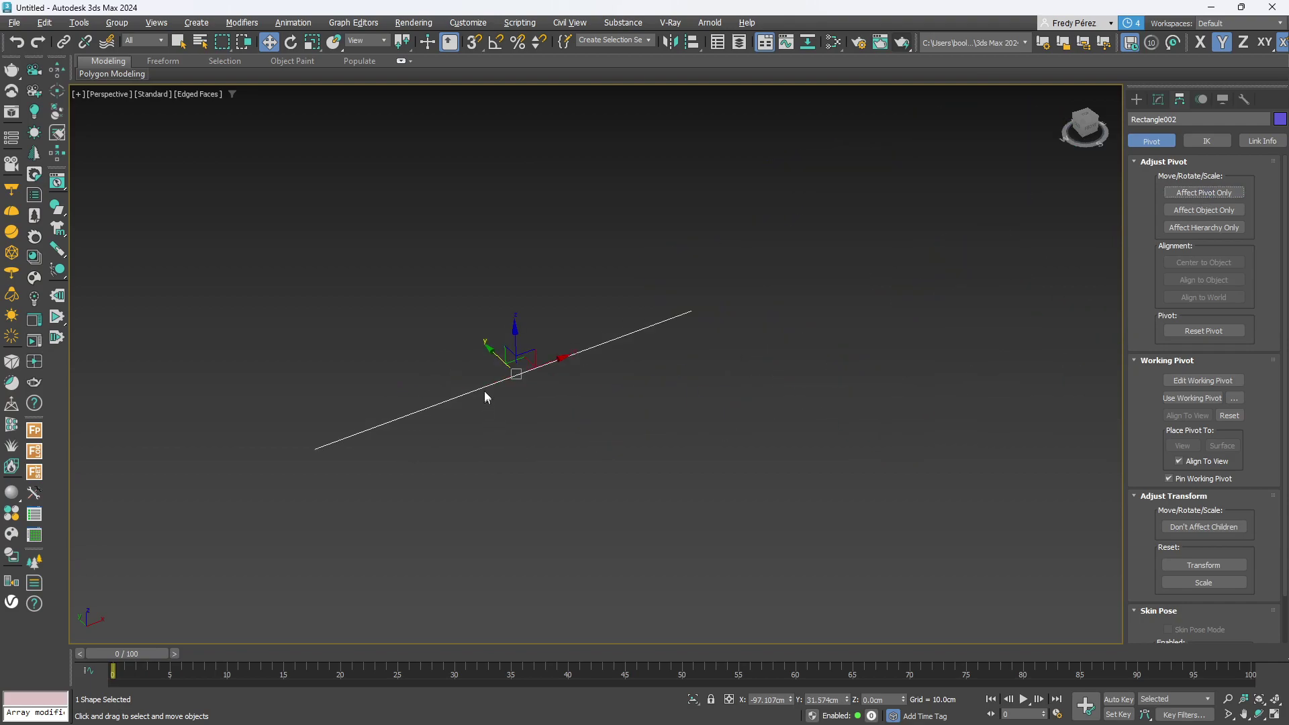
key(alt+q)
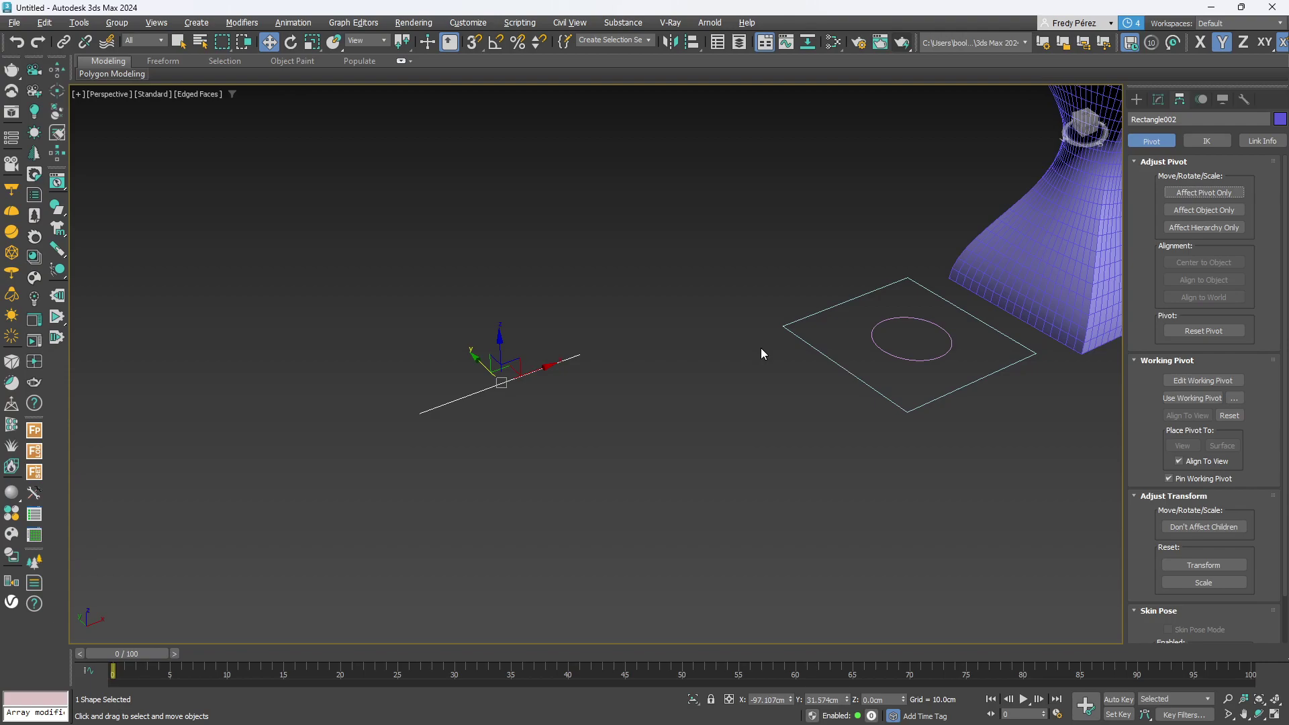
scroll(547, 397, up, 5)
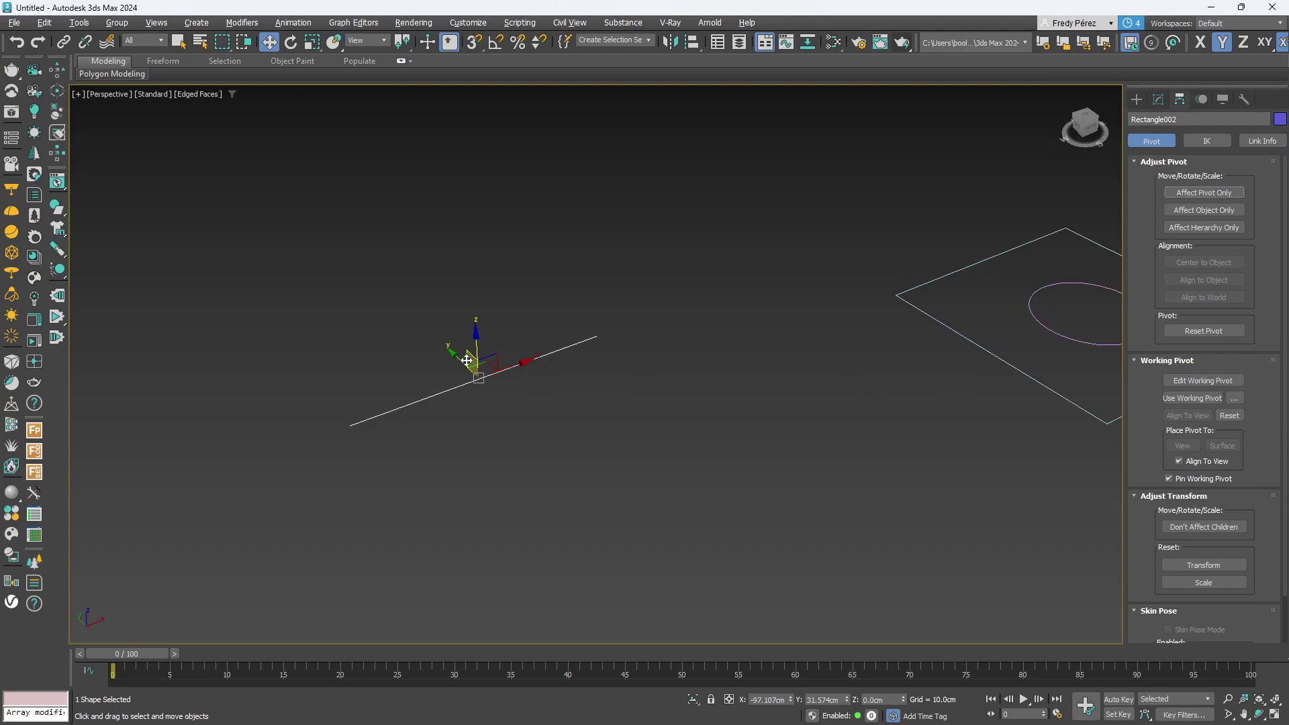
scroll(513, 365, down, 7)
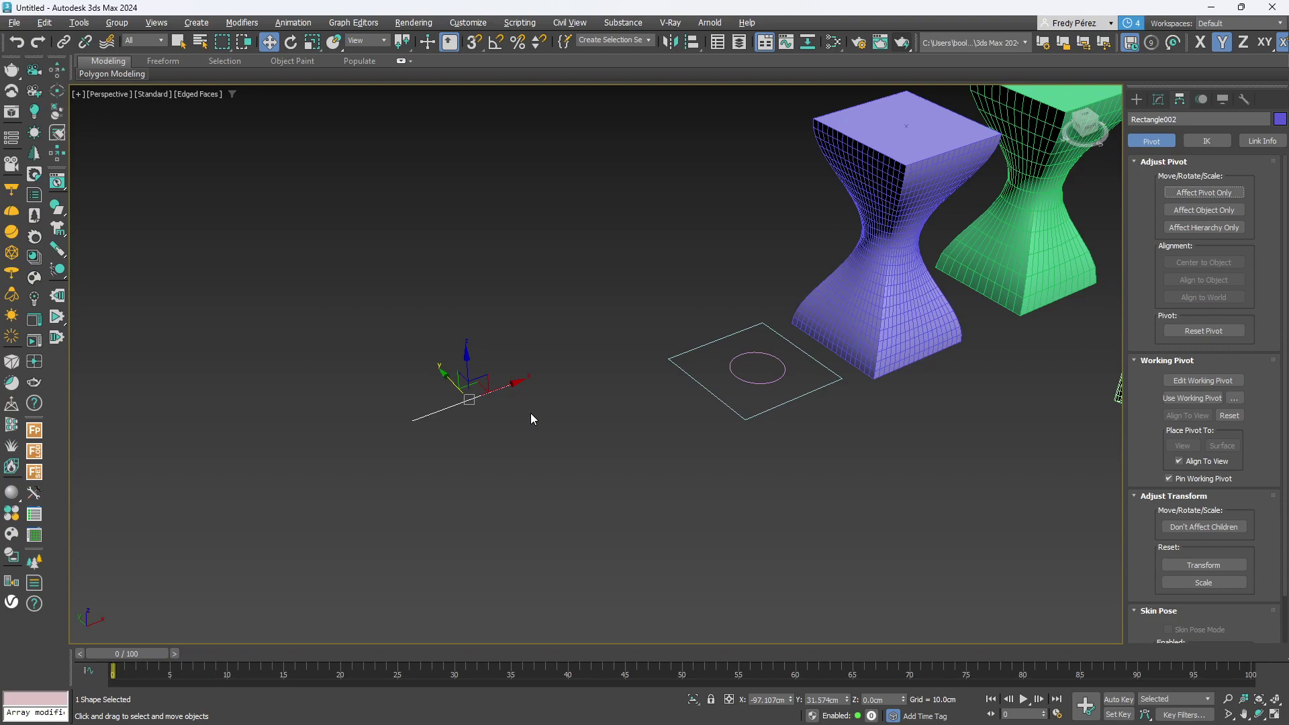
click(443, 410)
key(z)
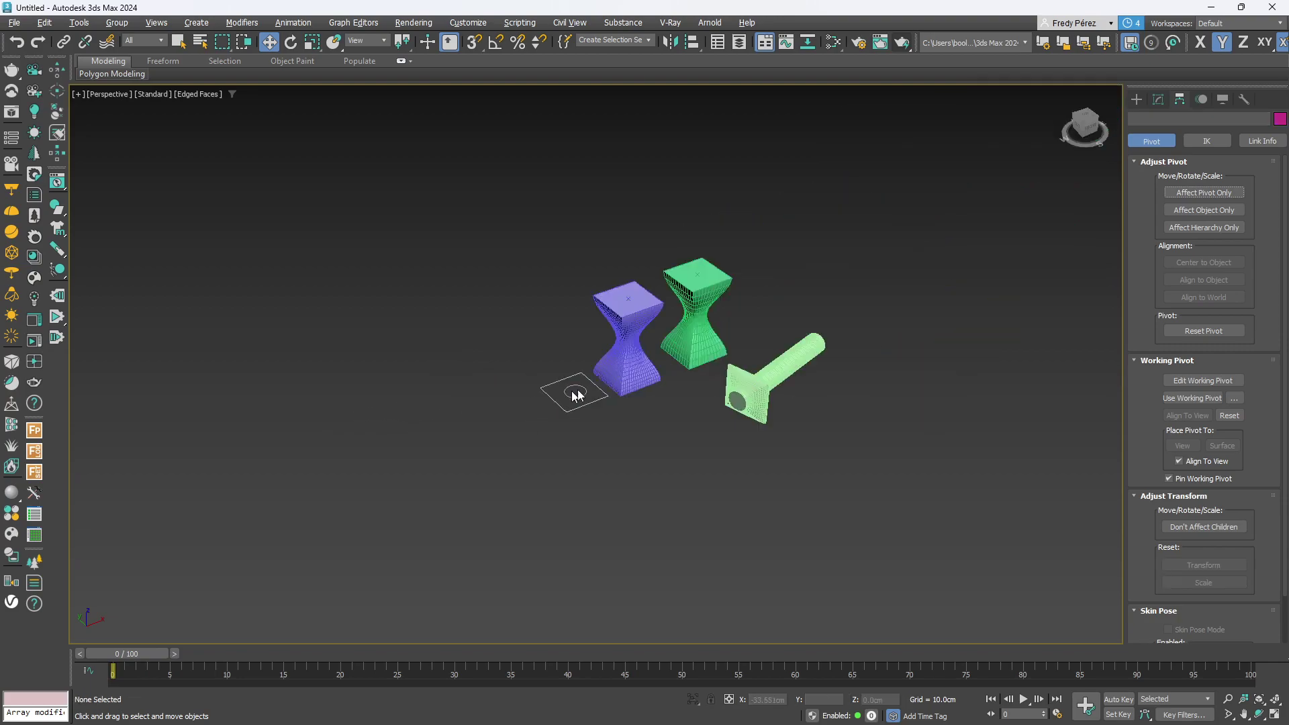
Draw a circle with a radius of about 6 cm beside the existing square and switch to the top view.
click(1137, 99)
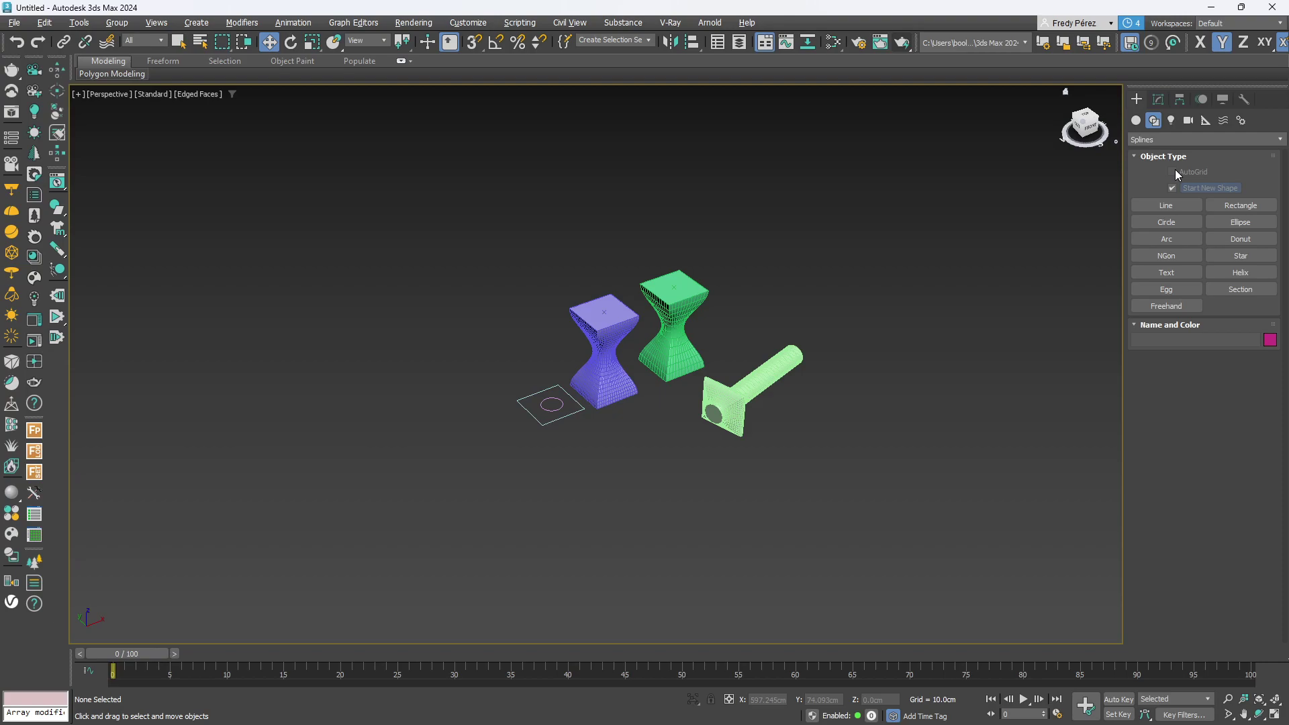
click(1135, 120)
click(1154, 122)
click(1175, 222)
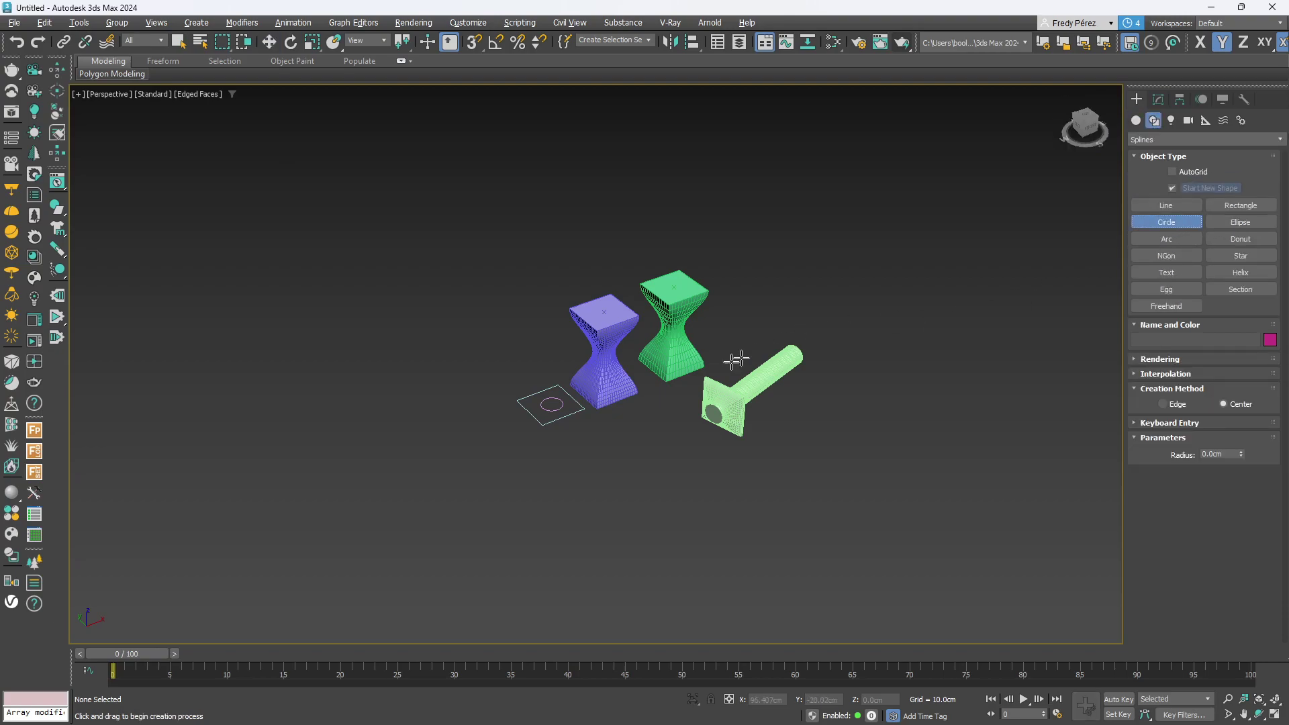
middle_drag(757, 354, 985, 283)
drag(664, 405, 671, 401)
key(t)
middle_drag(306, 441, 501, 432)
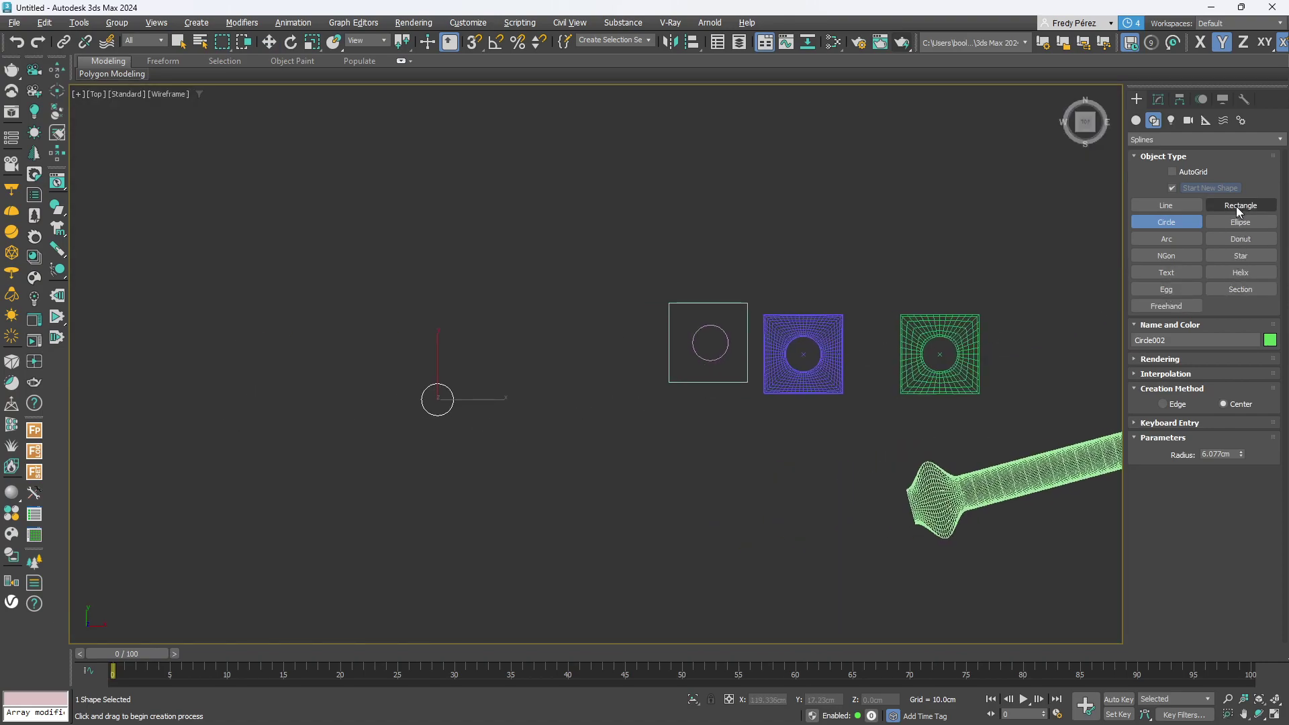
Draw a six-point star between the new circle and the square, with radii of about 13.6 cm and 5.7 cm.
click(1237, 258)
scroll(512, 400, up, 3)
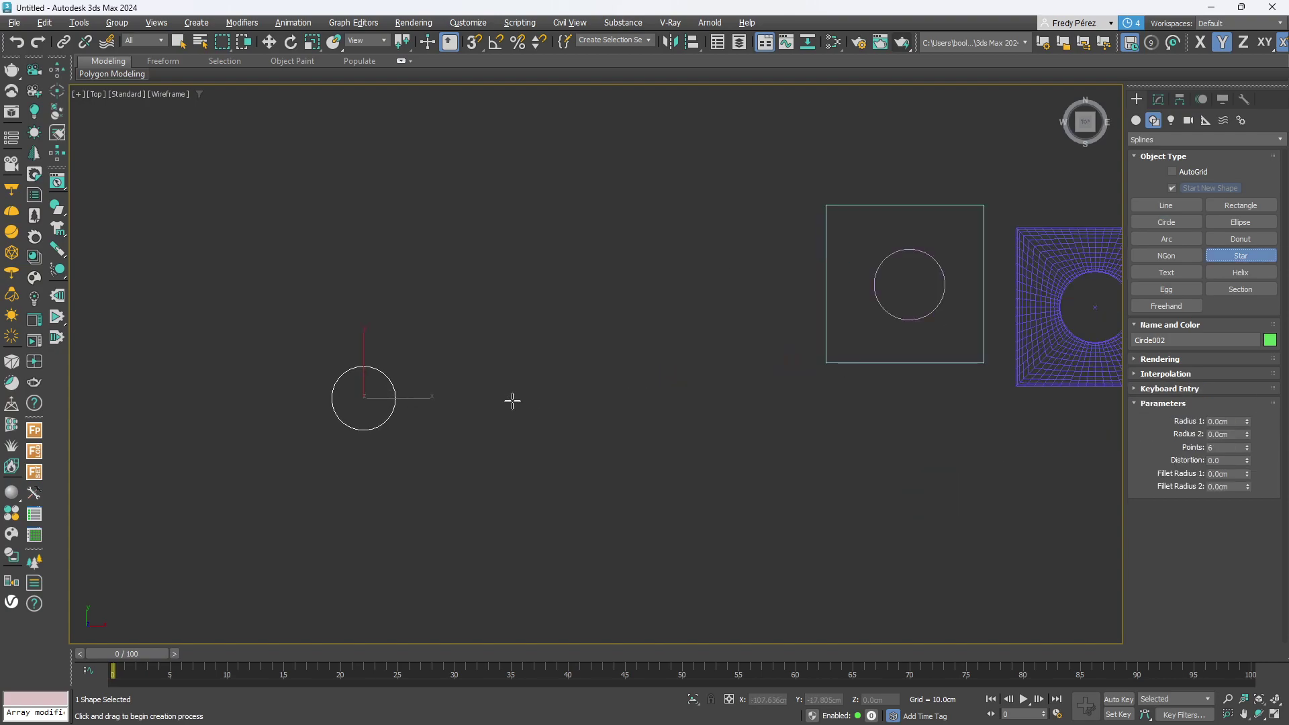
drag(523, 401, 567, 342)
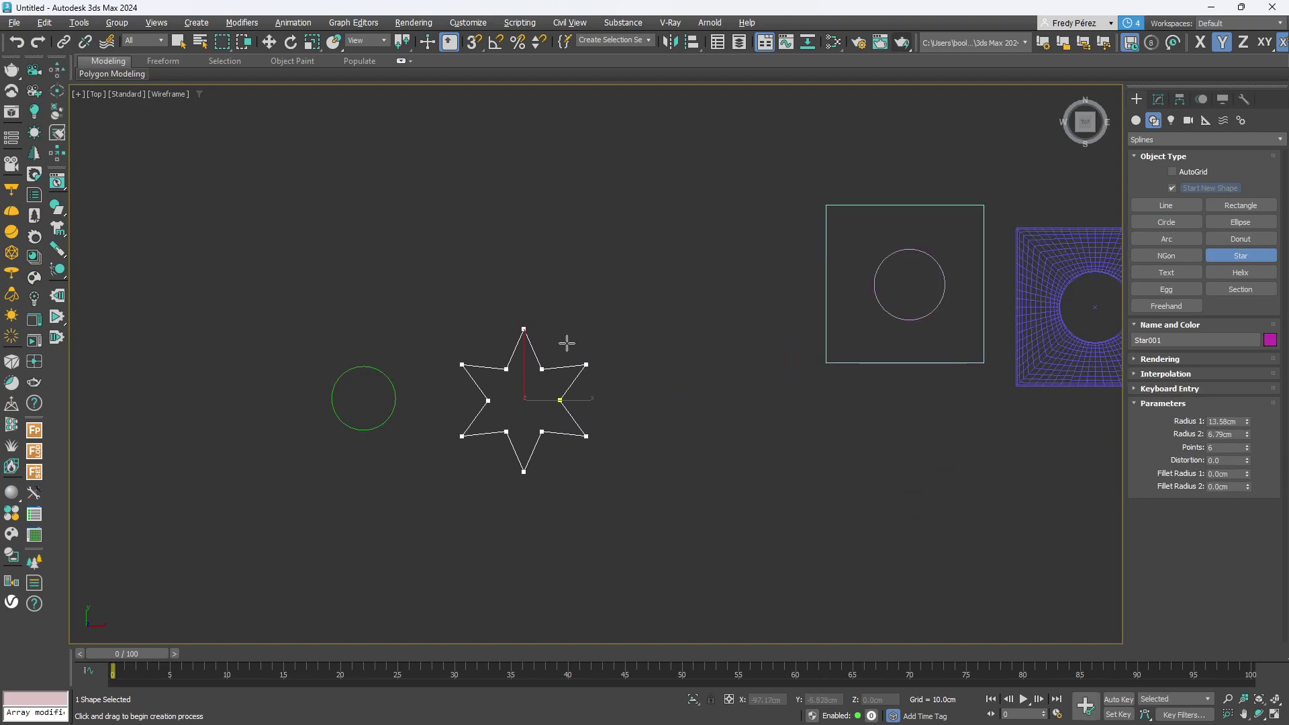
click(537, 375)
Round the star's points and inner corners with fillet radii of about 1.31 cm and 1.84 cm.
scroll(541, 371, up, 4)
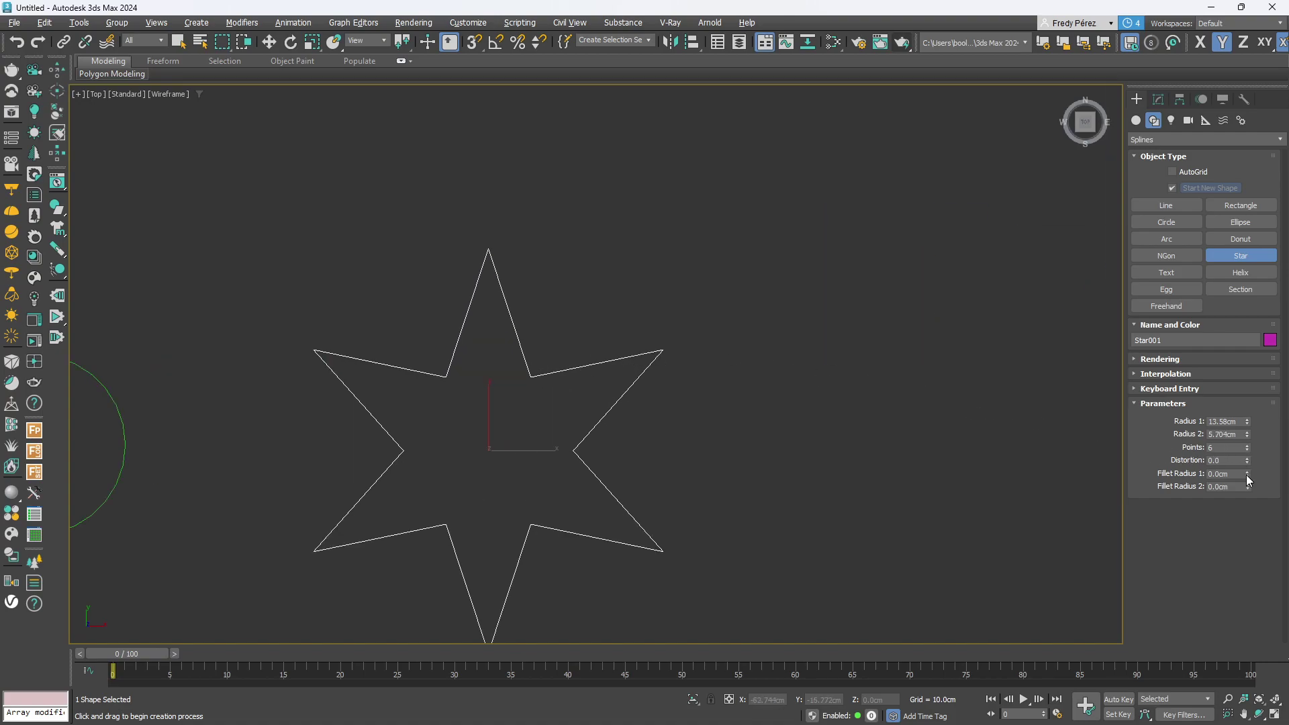
drag(1248, 478, 1252, 389)
drag(1249, 487, 1253, 390)
scroll(685, 396, up, 5)
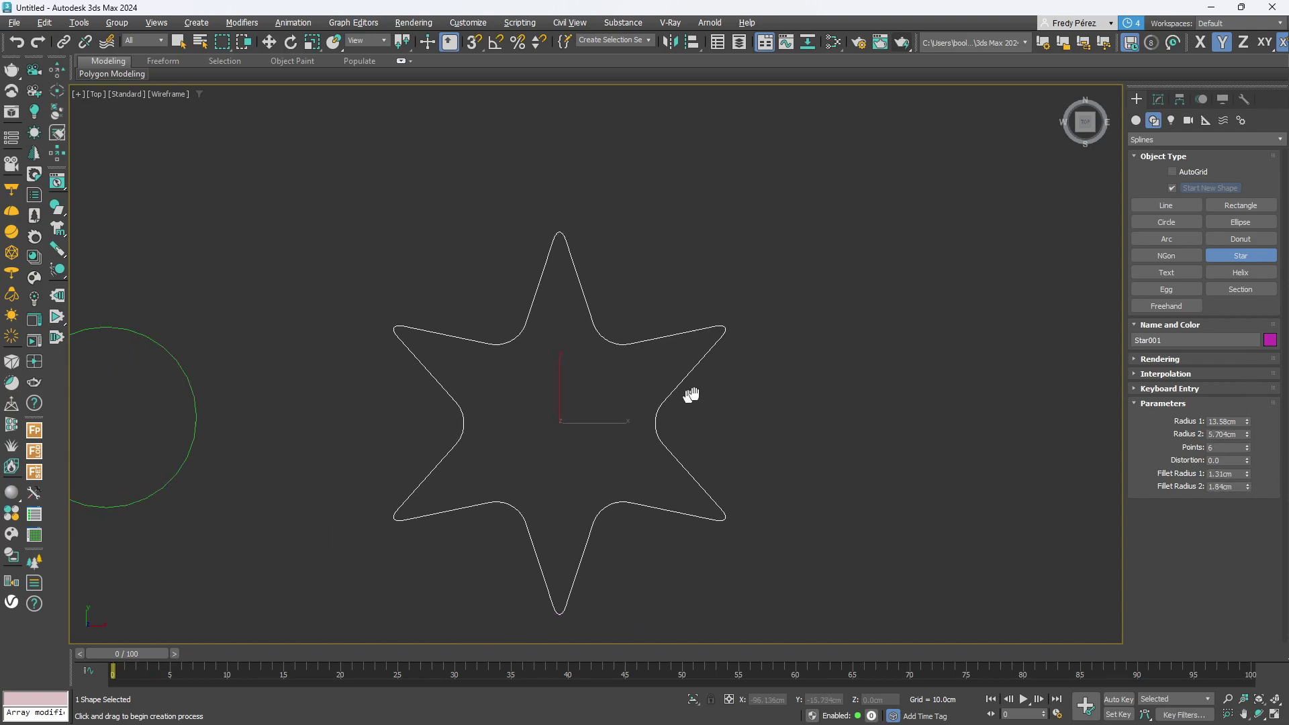
scroll(535, 357, down, 4)
scroll(635, 355, up, 1)
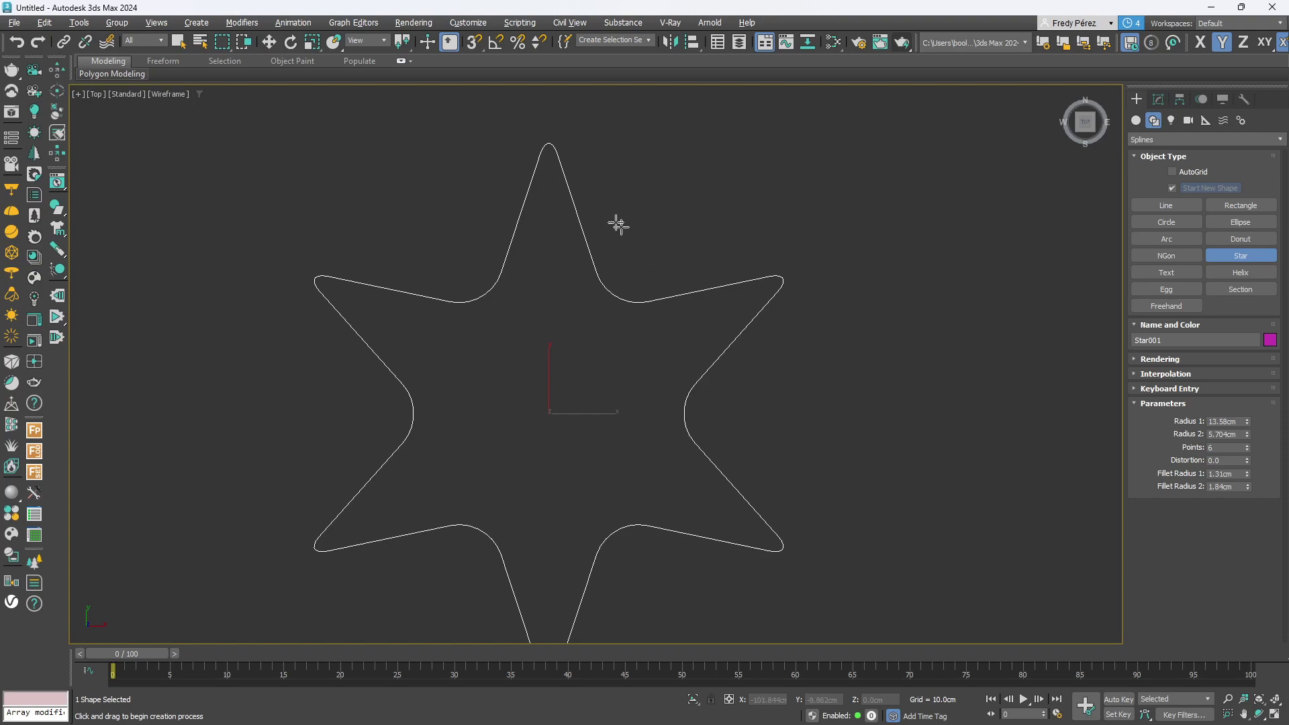
Convert the star to an editable spline, select the vertices of its upper point, and leave vertex editing.
click(1158, 98)
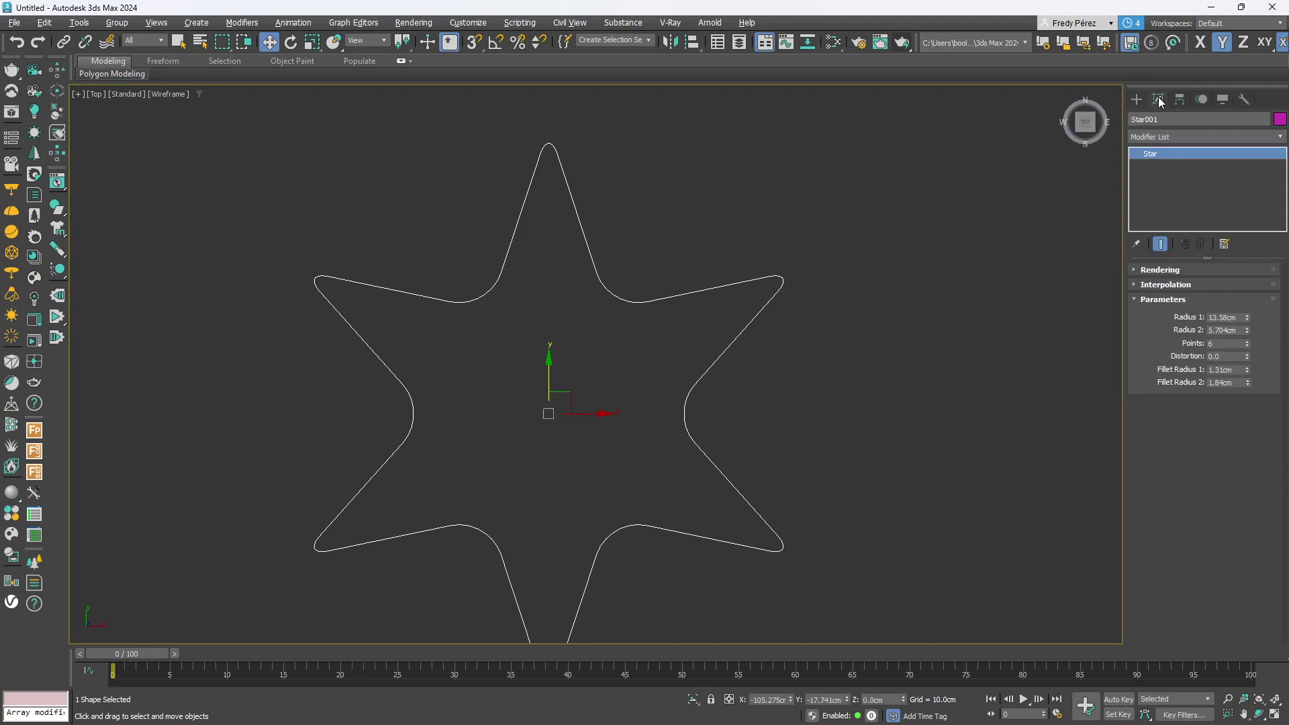
right_click(1151, 155)
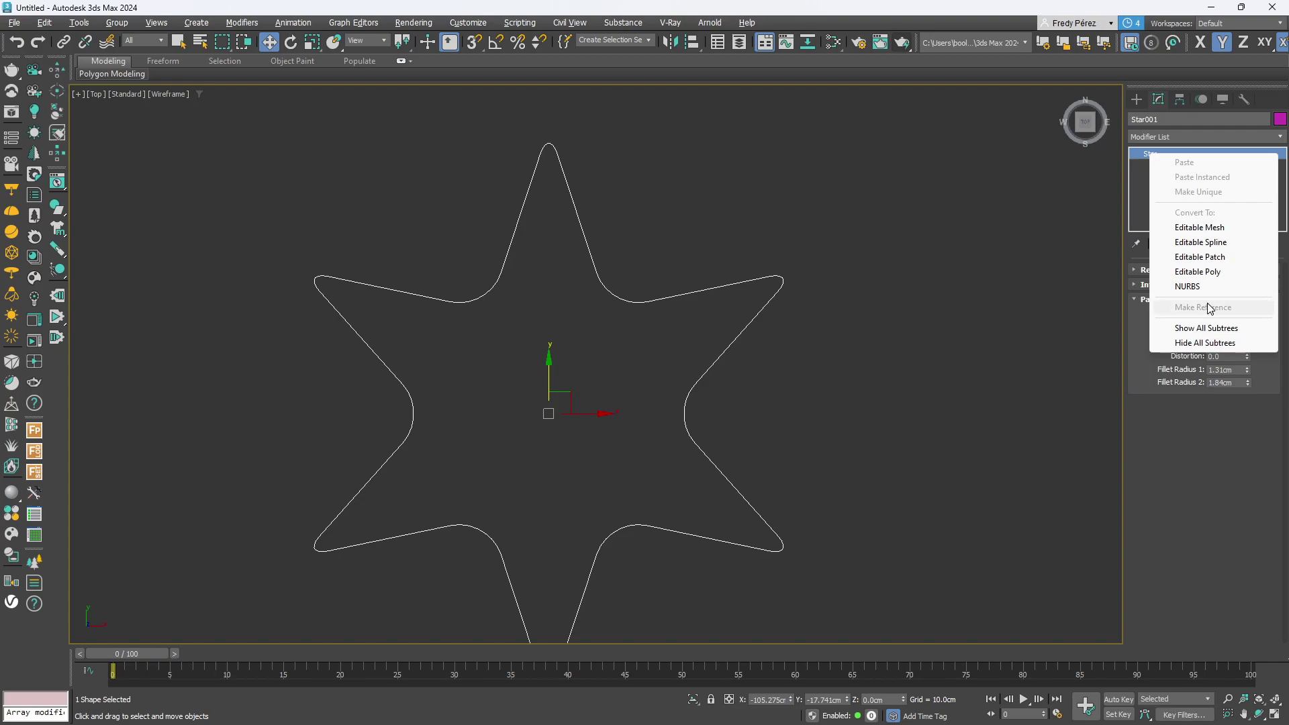
click(1196, 243)
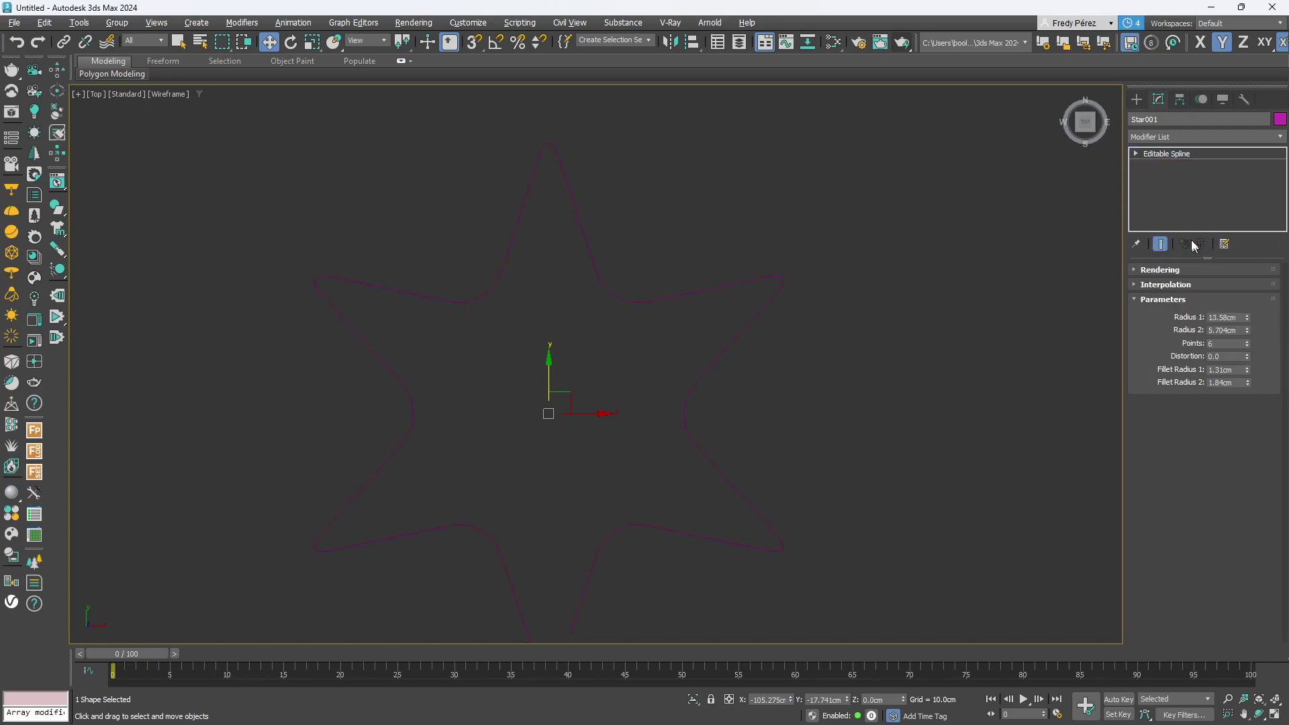
click(1136, 153)
click(1162, 166)
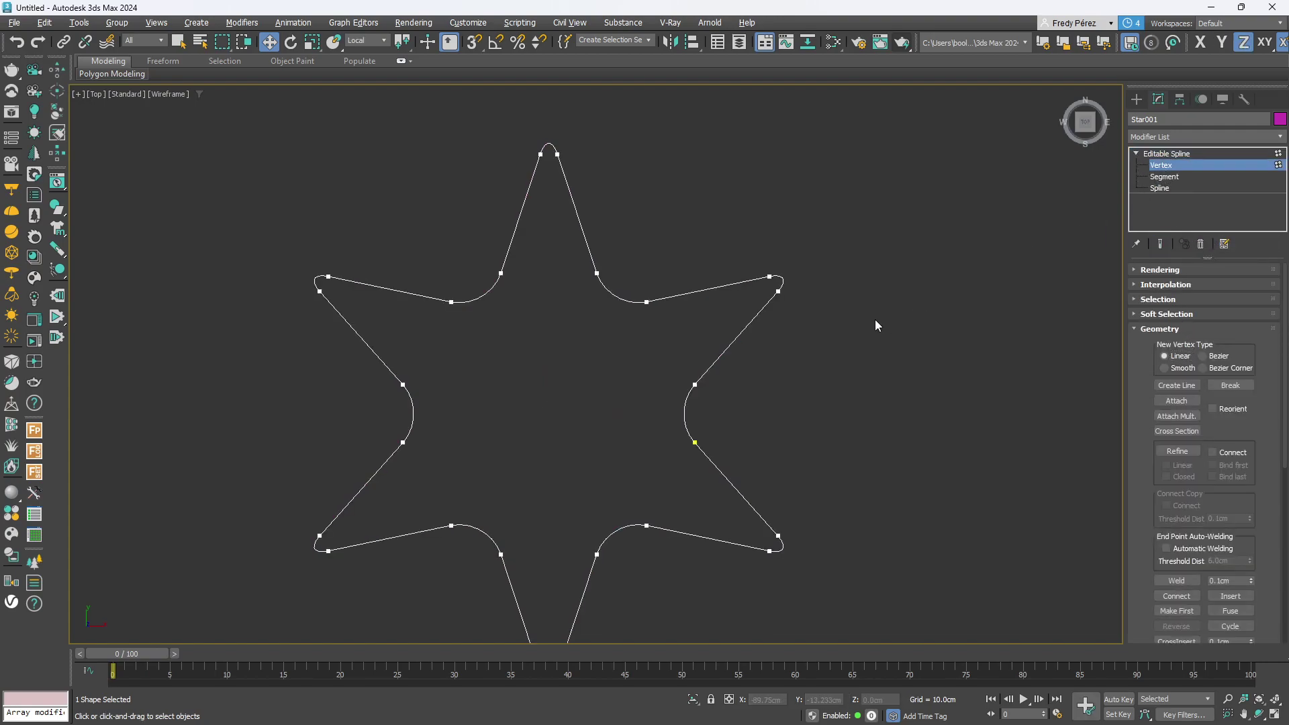
drag(613, 109, 475, 293)
scroll(589, 320, down, 2)
scroll(589, 320, down, 2)
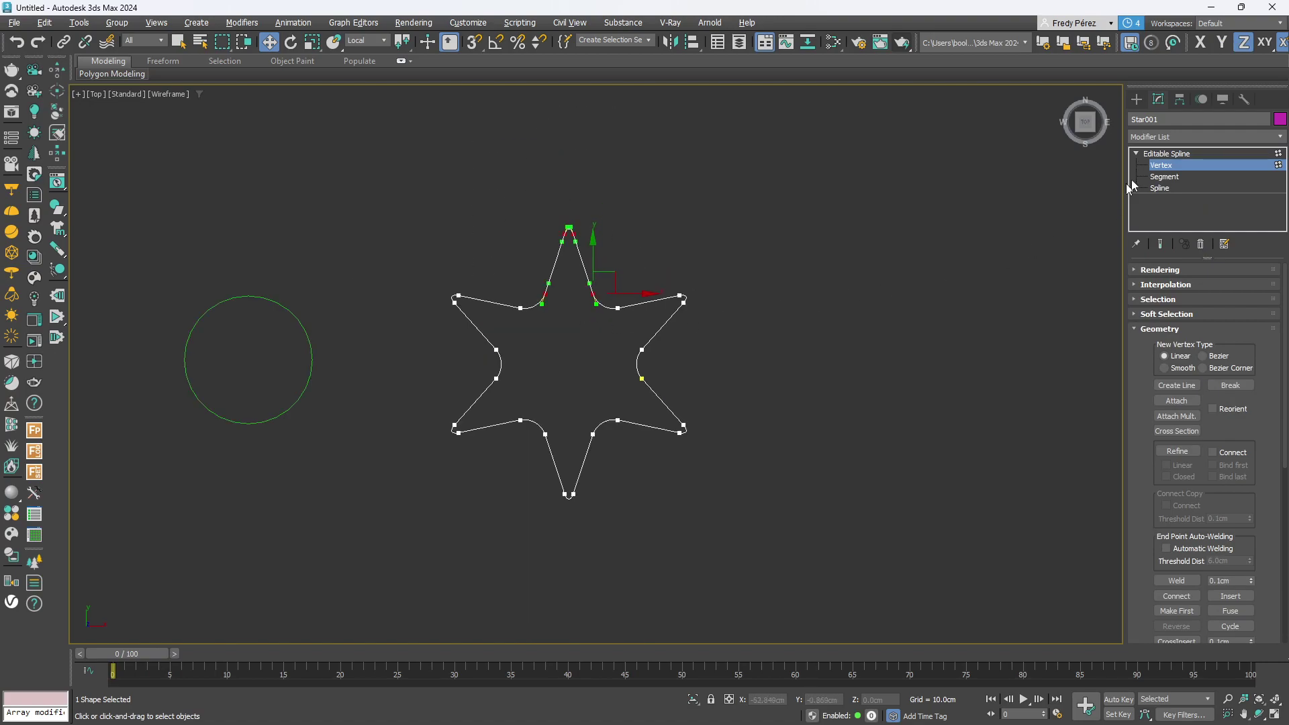
click(1179, 167)
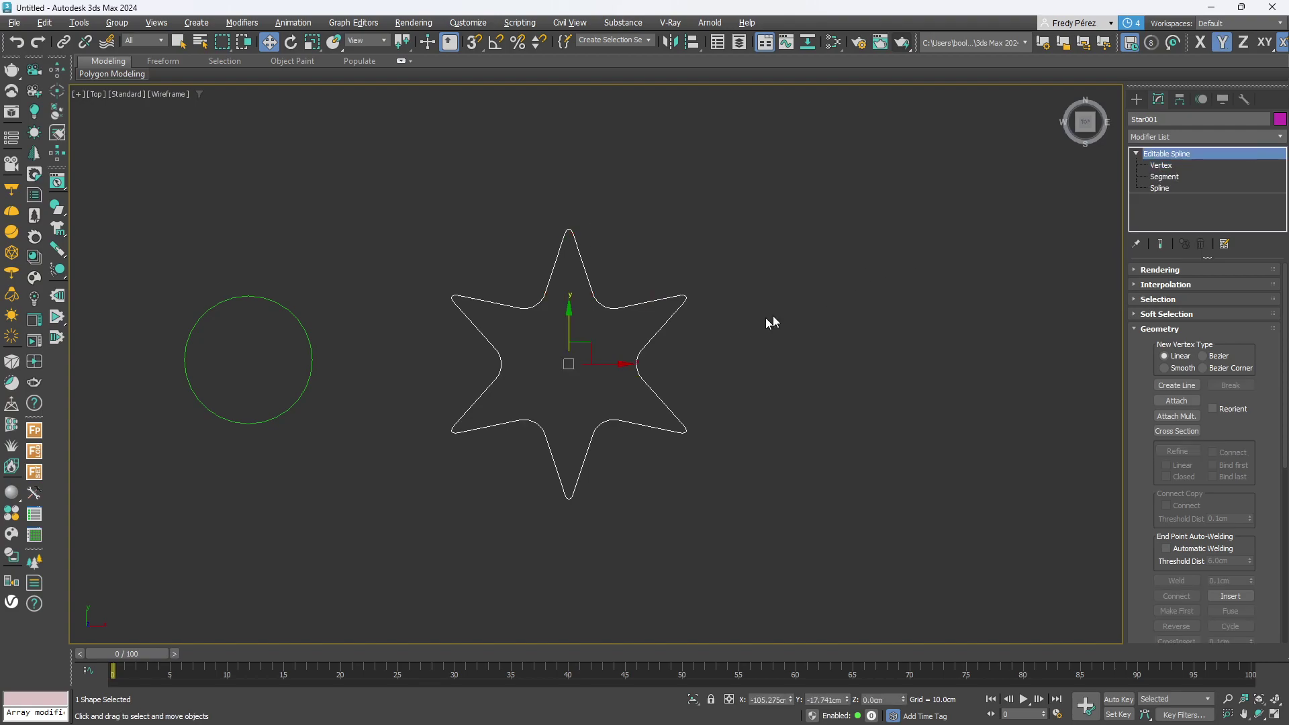
Select the new circle and star together and set their object color to red.
click(309, 385)
drag(793, 200, 153, 554)
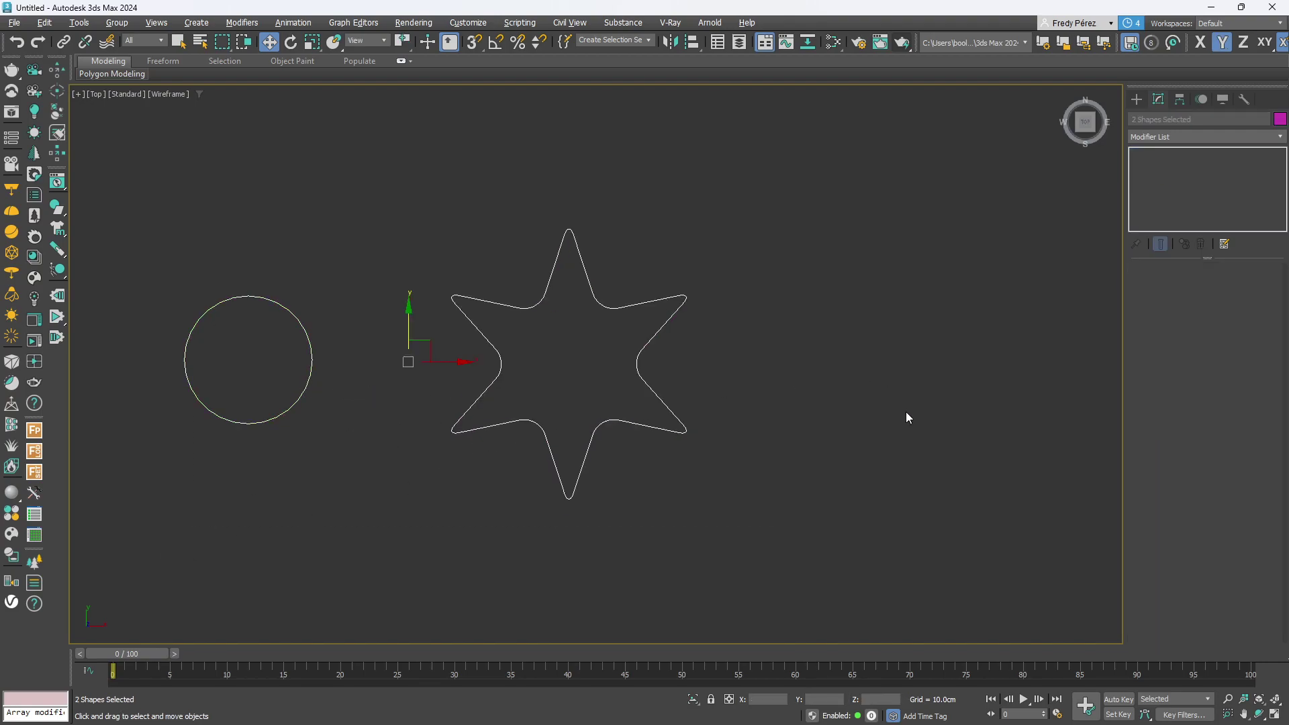
click(1281, 119)
click(522, 400)
click(714, 443)
click(665, 460)
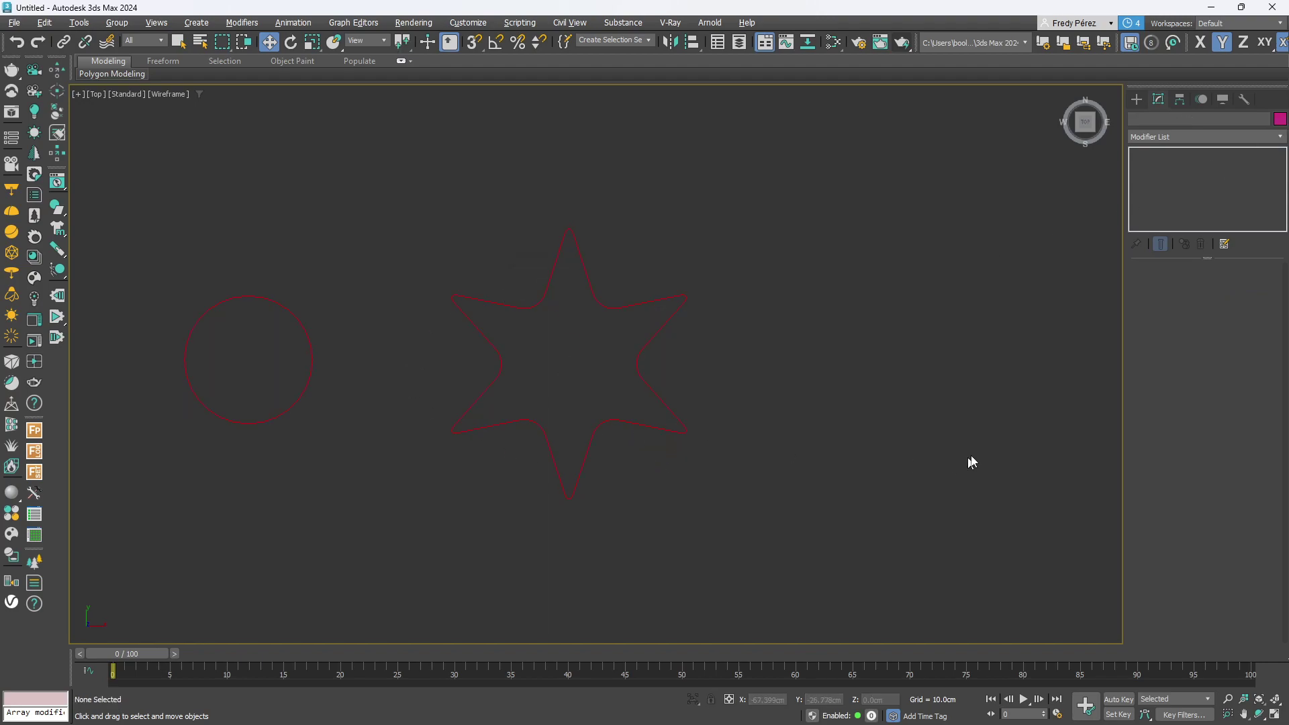
Show four viewports and move the purple loft along X past the green loft, to about X 113 cm.
click(1275, 715)
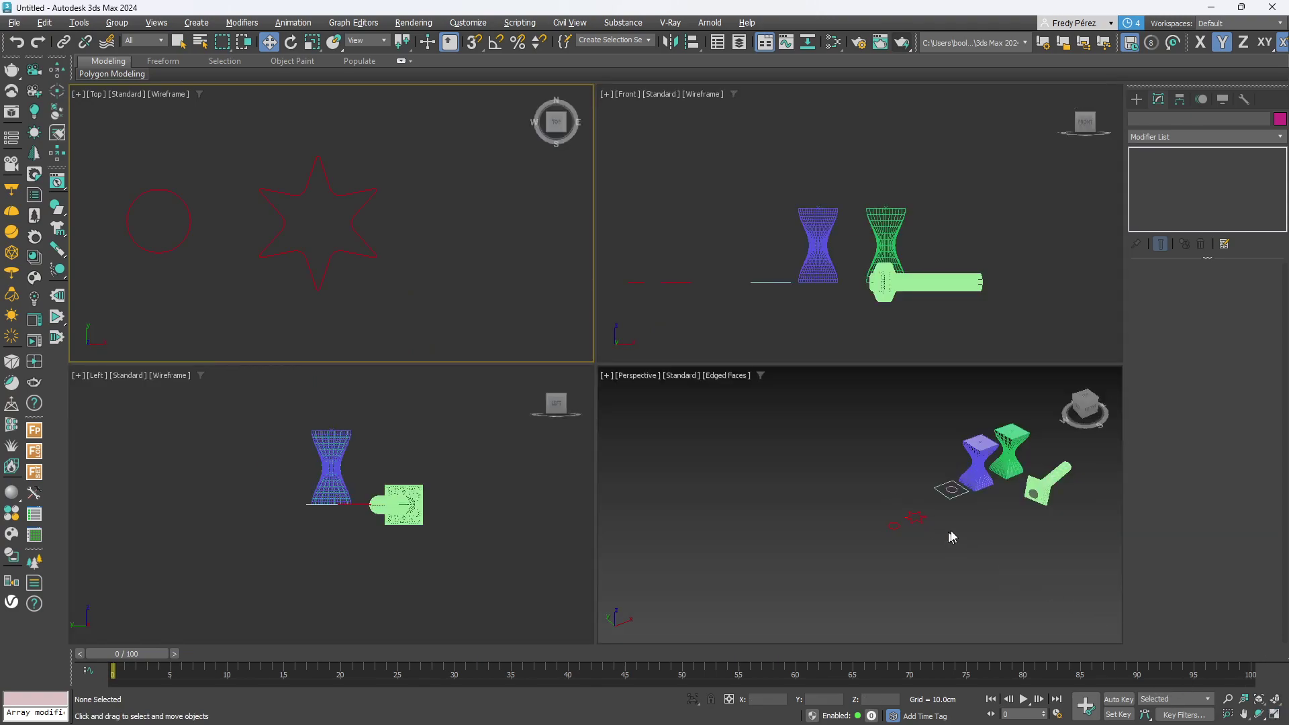
scroll(1004, 486, up, 3)
click(970, 466)
middle_drag(1012, 494, 901, 533)
drag(888, 479, 991, 443)
Move the vertical path line along X to about -123 cm, near the red circle and star.
middle_drag(860, 526, 924, 467)
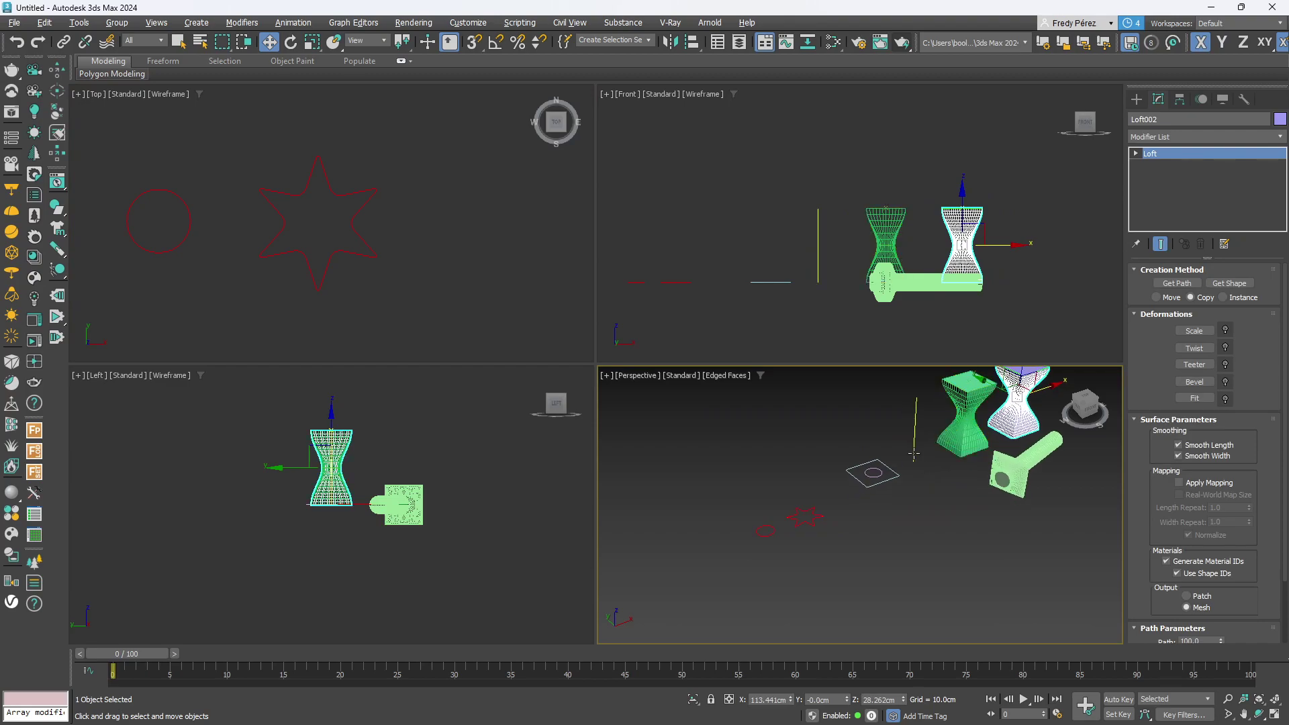
click(913, 455)
drag(945, 452, 797, 474)
scroll(803, 547, up, 5)
middle_drag(803, 547, 918, 610)
scroll(918, 610, down, 2)
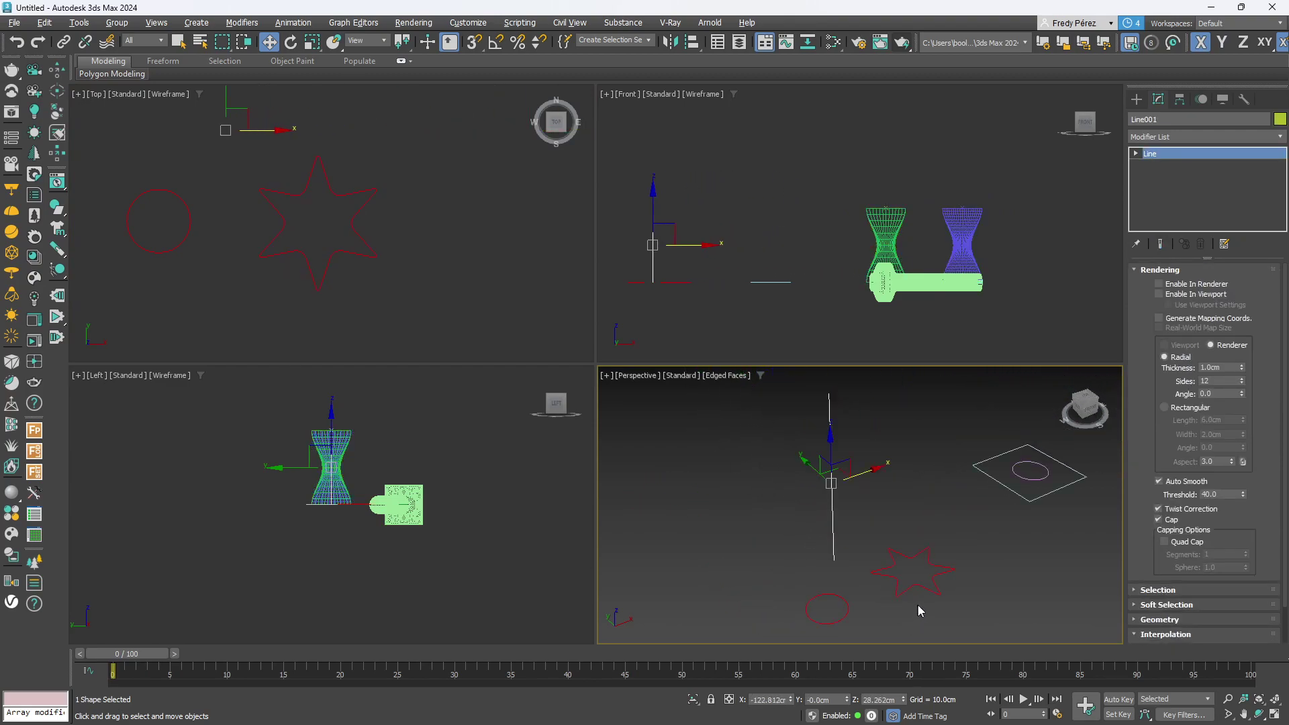
Maximize the Perspective view and loft the red circle along the vertical path line.
click(1274, 715)
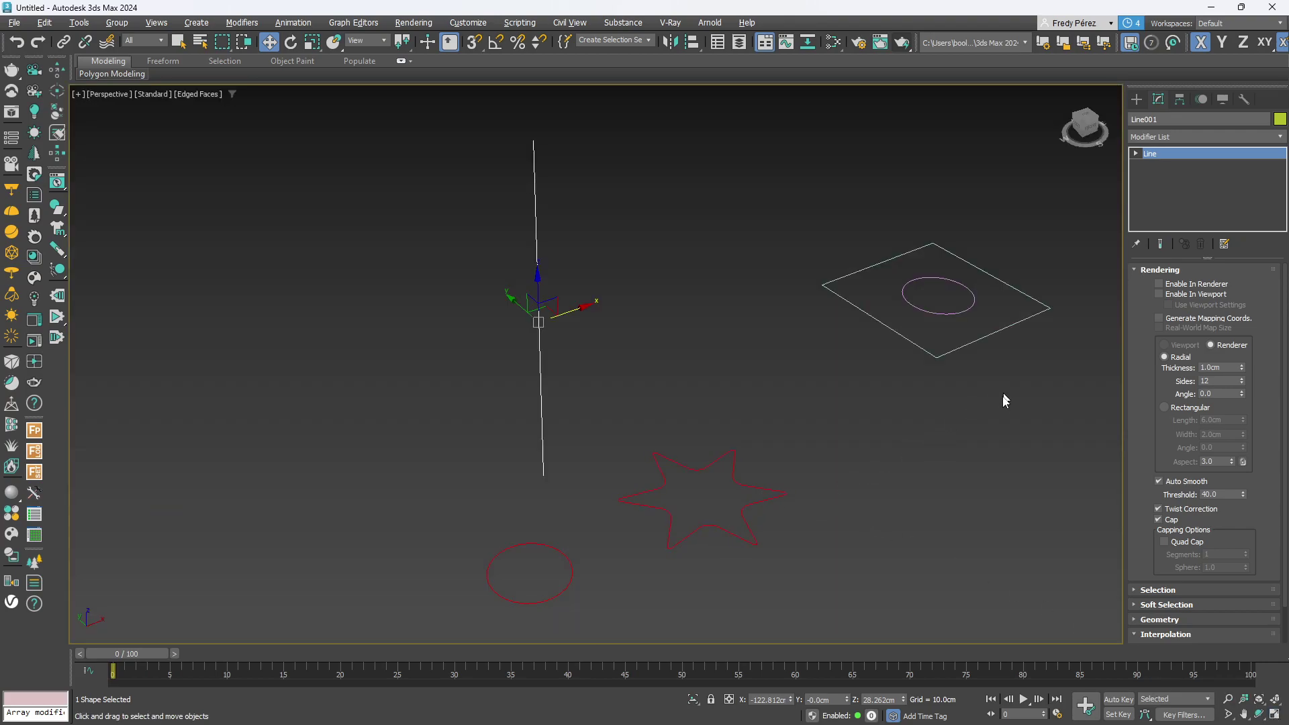
click(1137, 100)
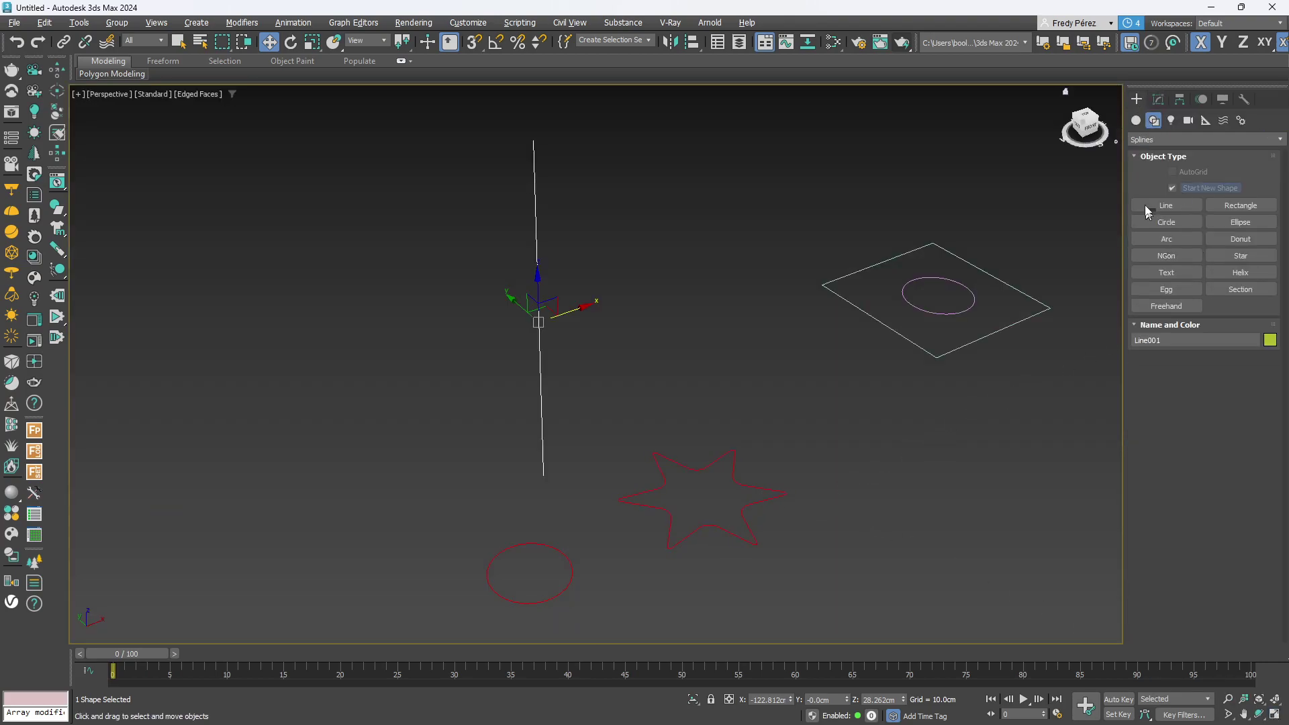
click(1136, 120)
click(1234, 239)
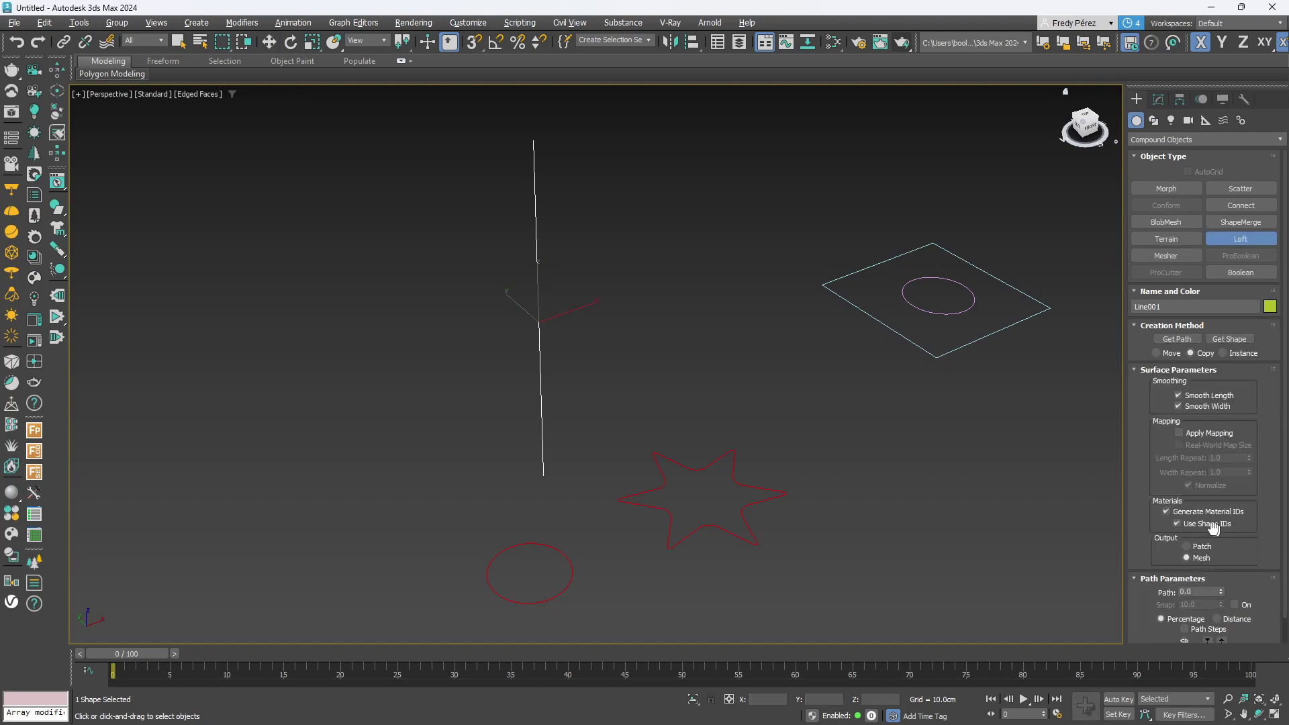
click(1137, 370)
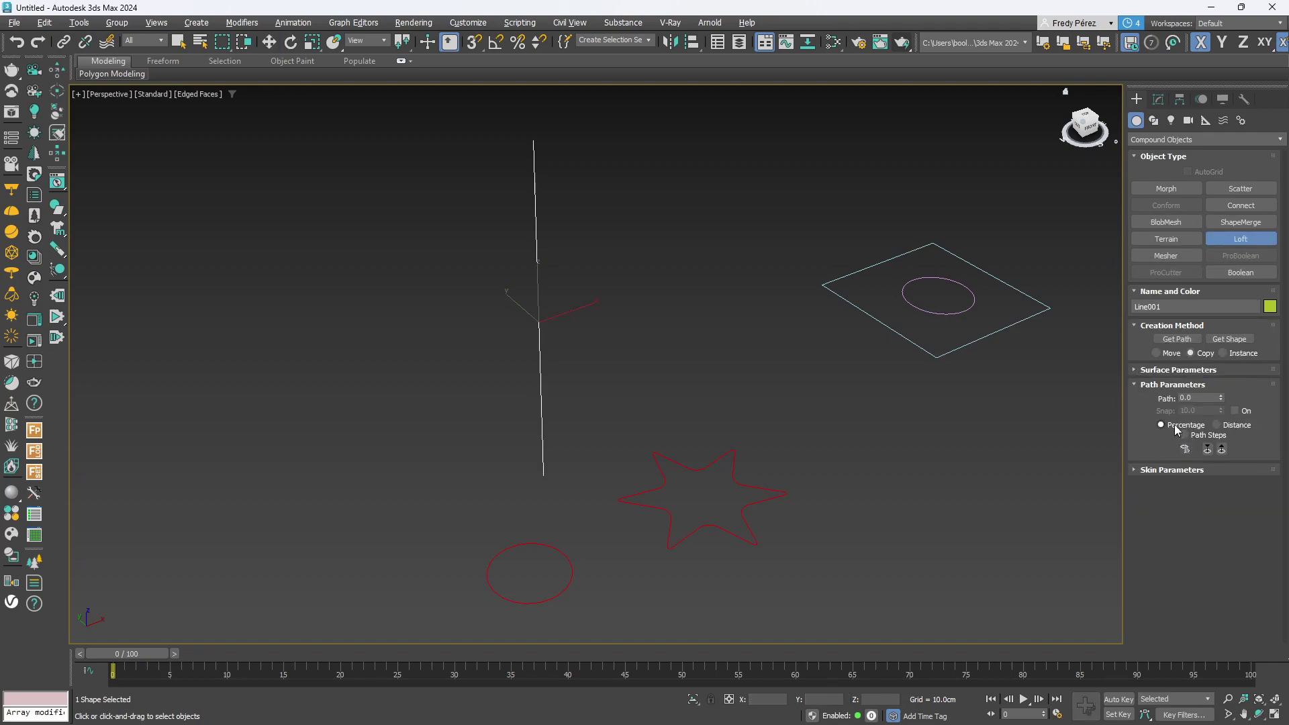
click(1230, 339)
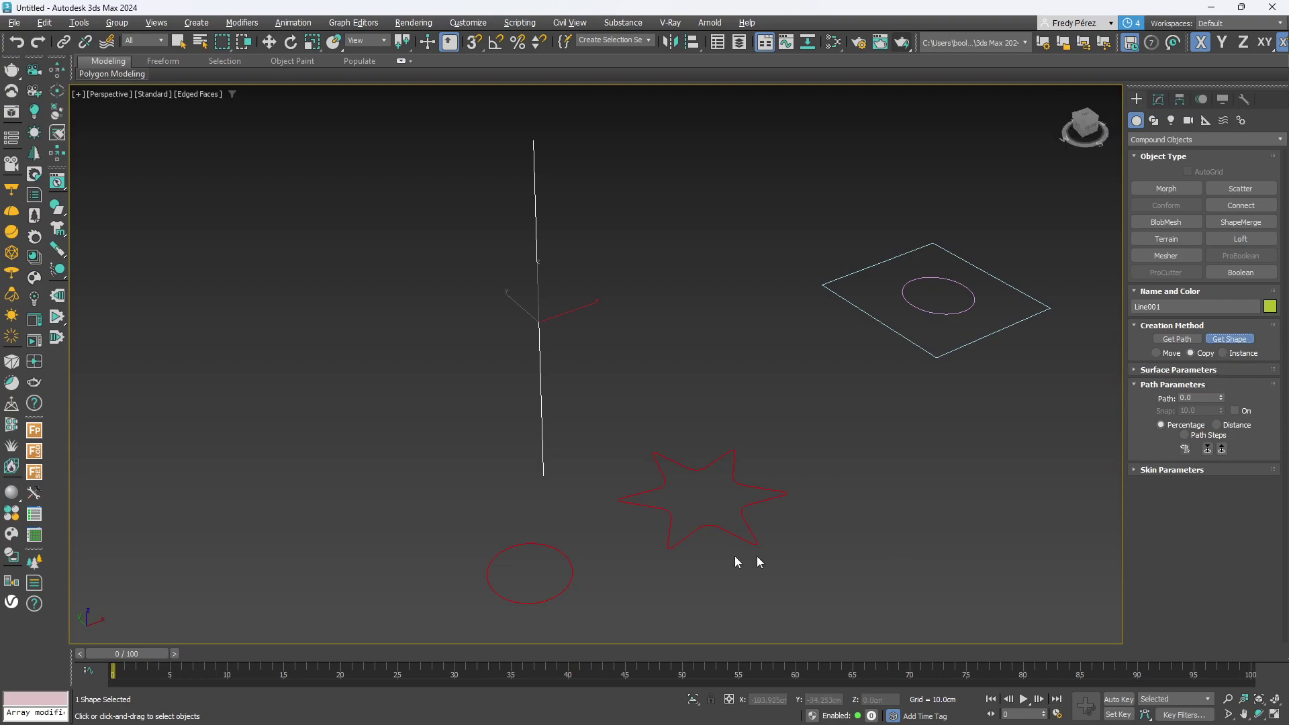
click(572, 576)
Set the loft's path position to 50 percent, check its skin parameters, and delete the loft.
click(1209, 399)
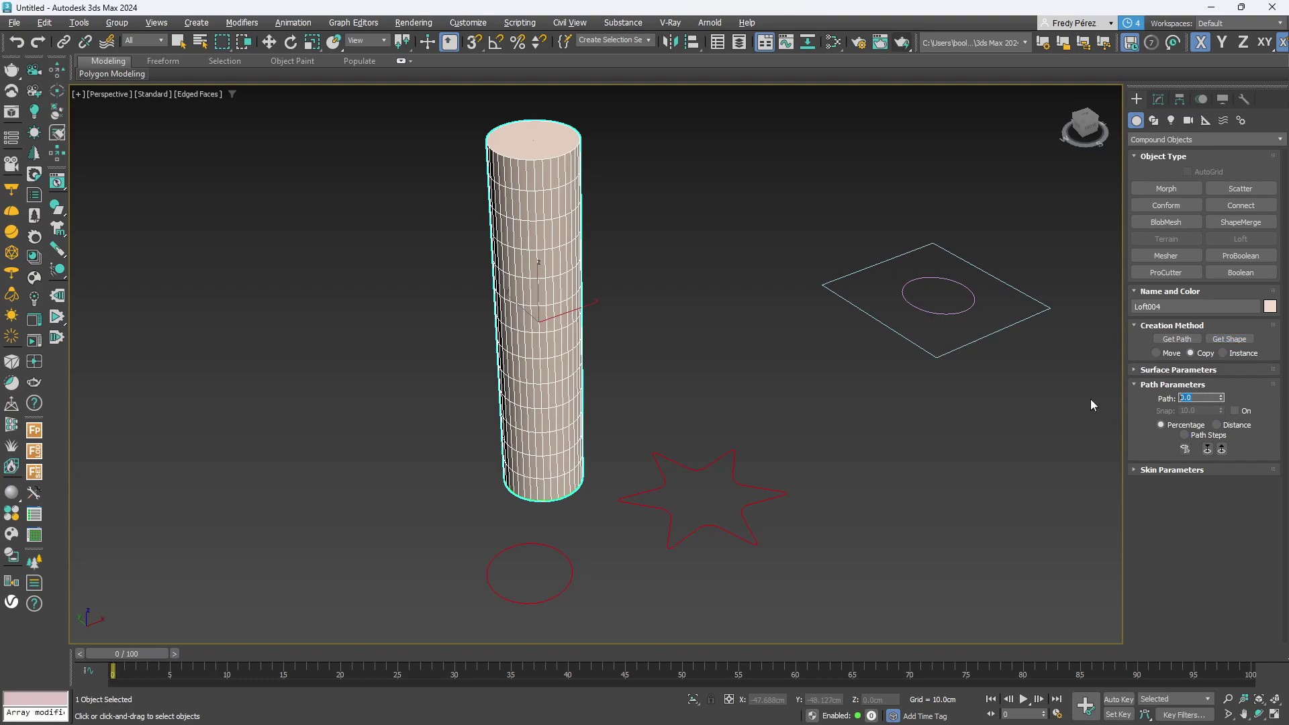
text(50)
key(Return)
click(1140, 470)
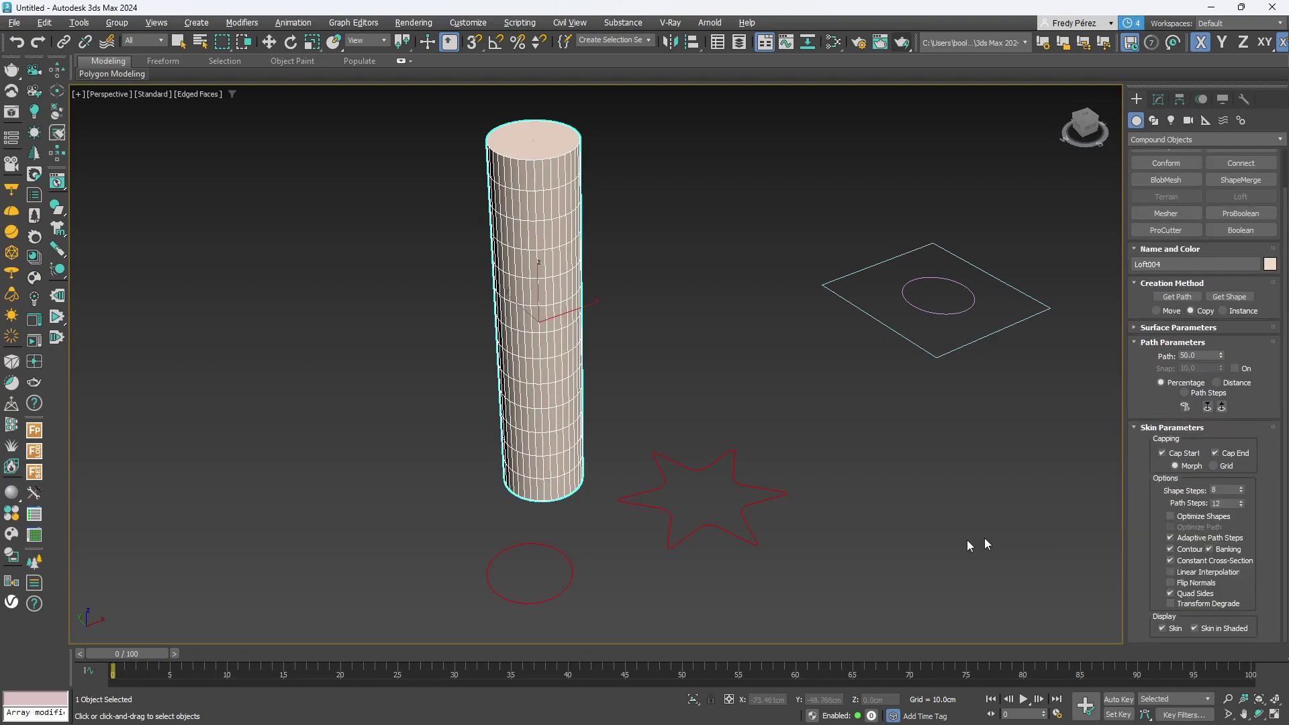
click(275, 43)
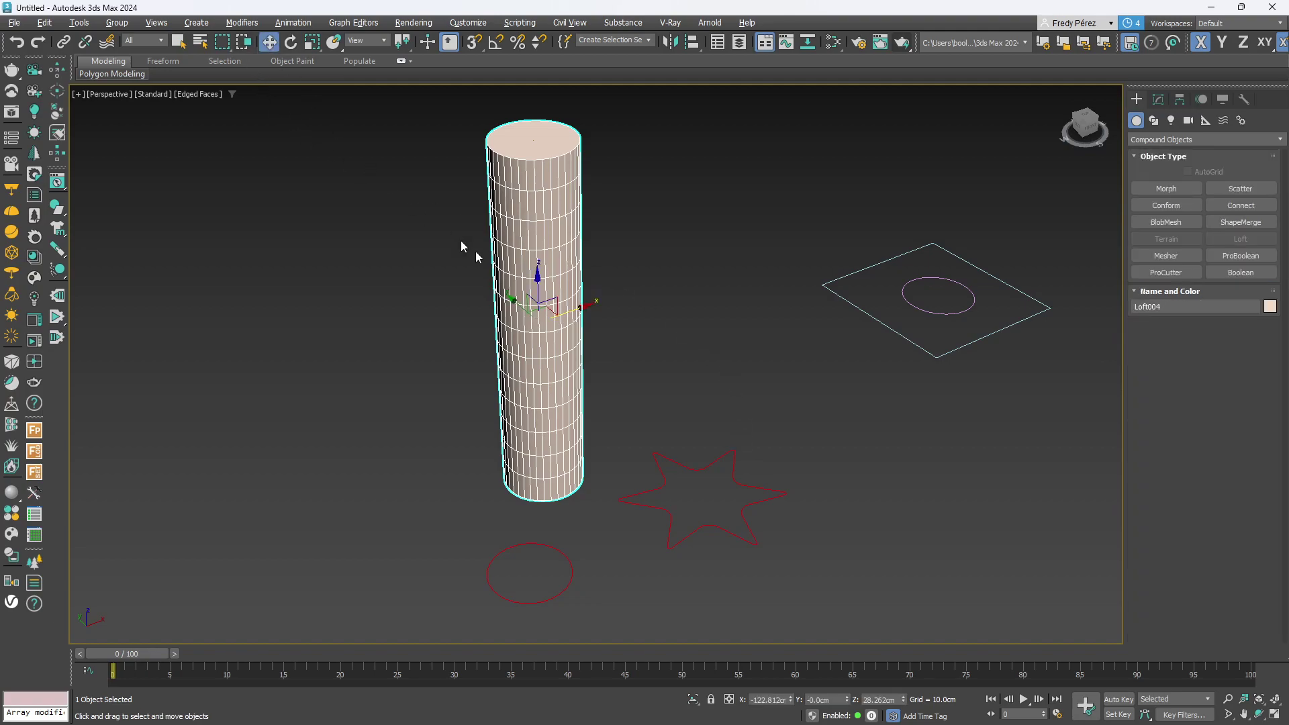
key(Delete)
Loft the red circle along the vertical path line with 6 shape steps and 6 path steps.
click(544, 437)
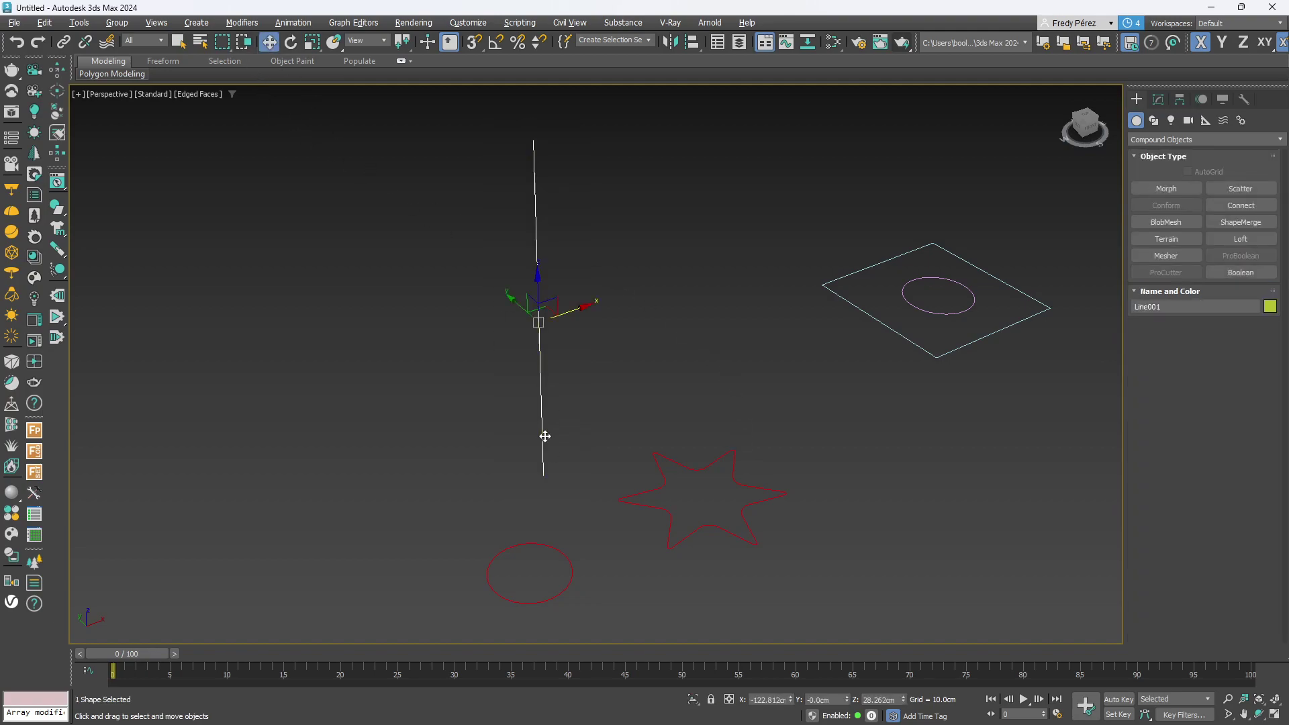
click(1247, 239)
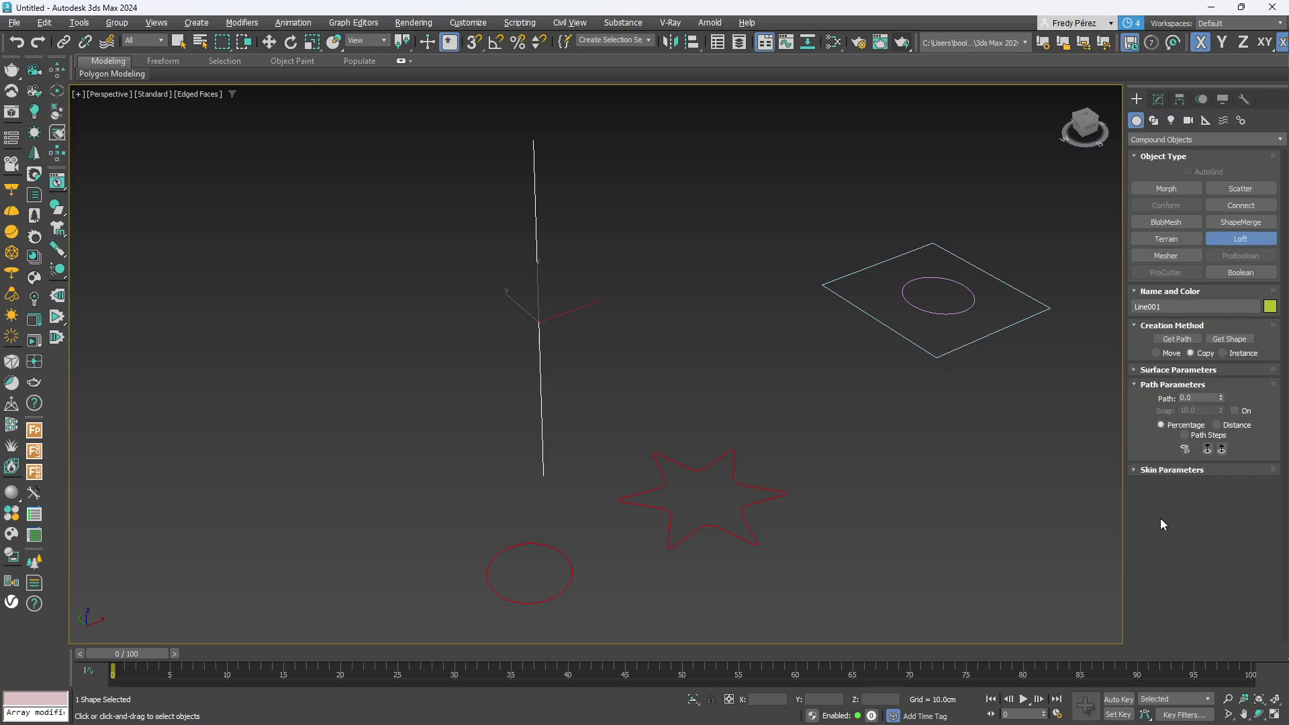
click(1174, 470)
double_click(1225, 491)
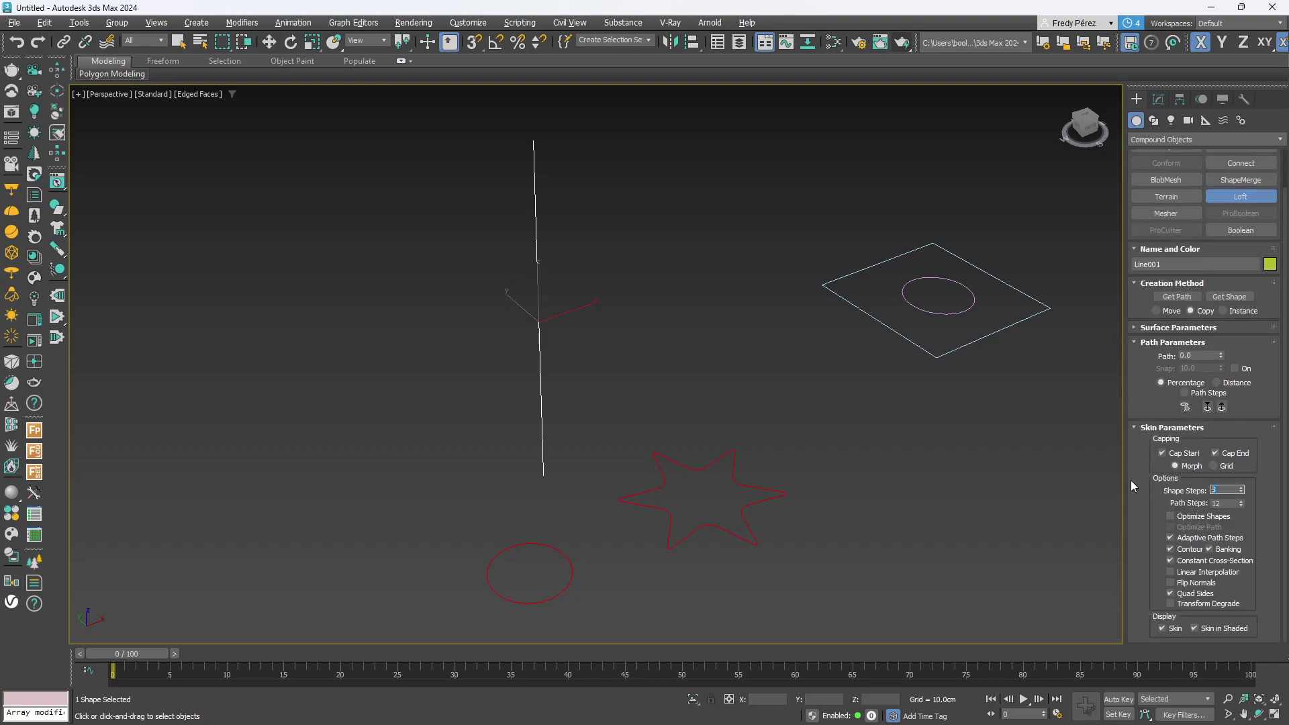
key(Tab)
key(Tab)
click(1228, 297)
click(571, 558)
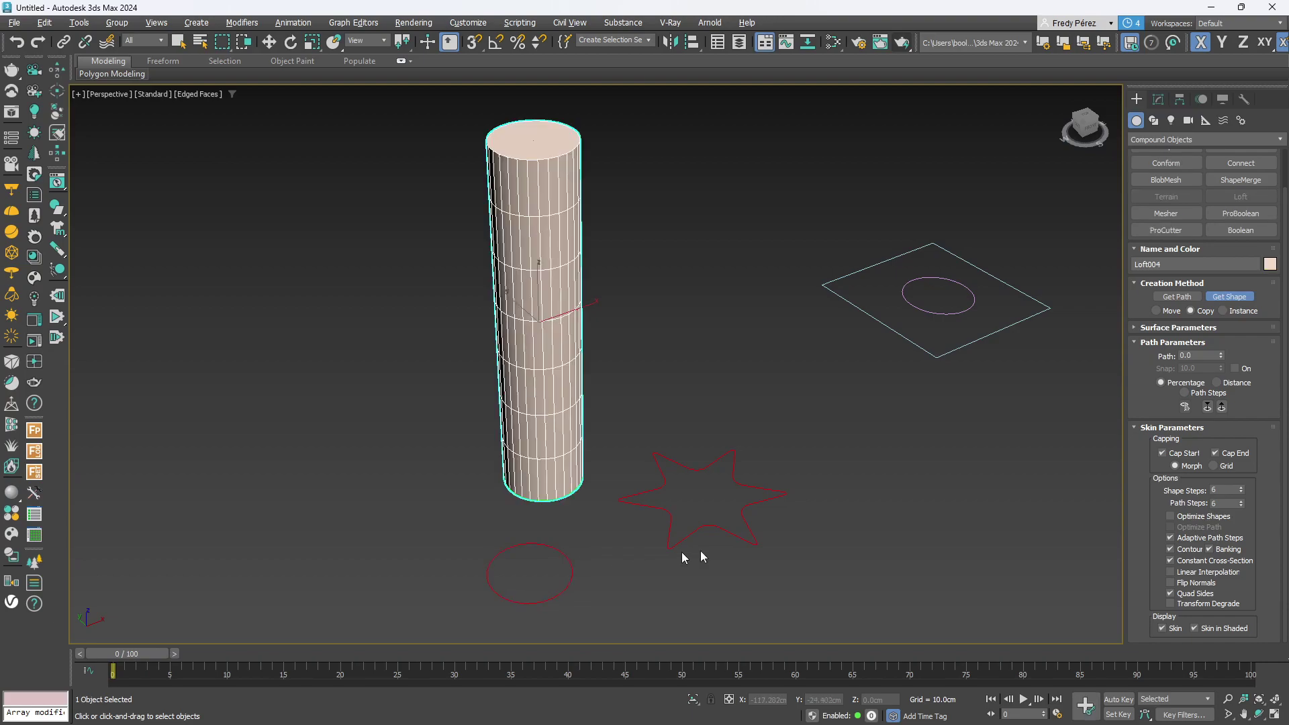
Add the red star as the loft's section at path position 50 percent.
click(1199, 355)
click(1229, 297)
click(731, 482)
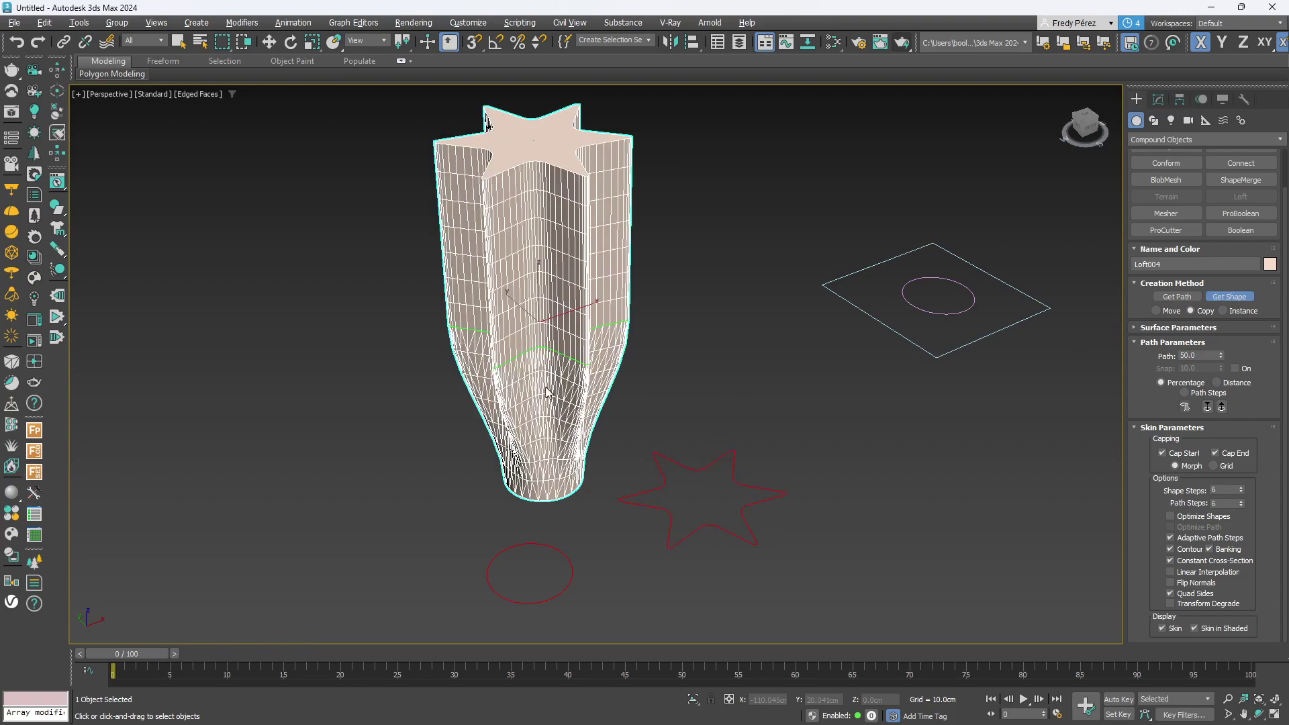
Examine the mesh of the new circle-and-star loft and compare it with the meshes of the green and purple lofts.
scroll(532, 385, up, 5)
middle_drag(532, 386, 564, 328)
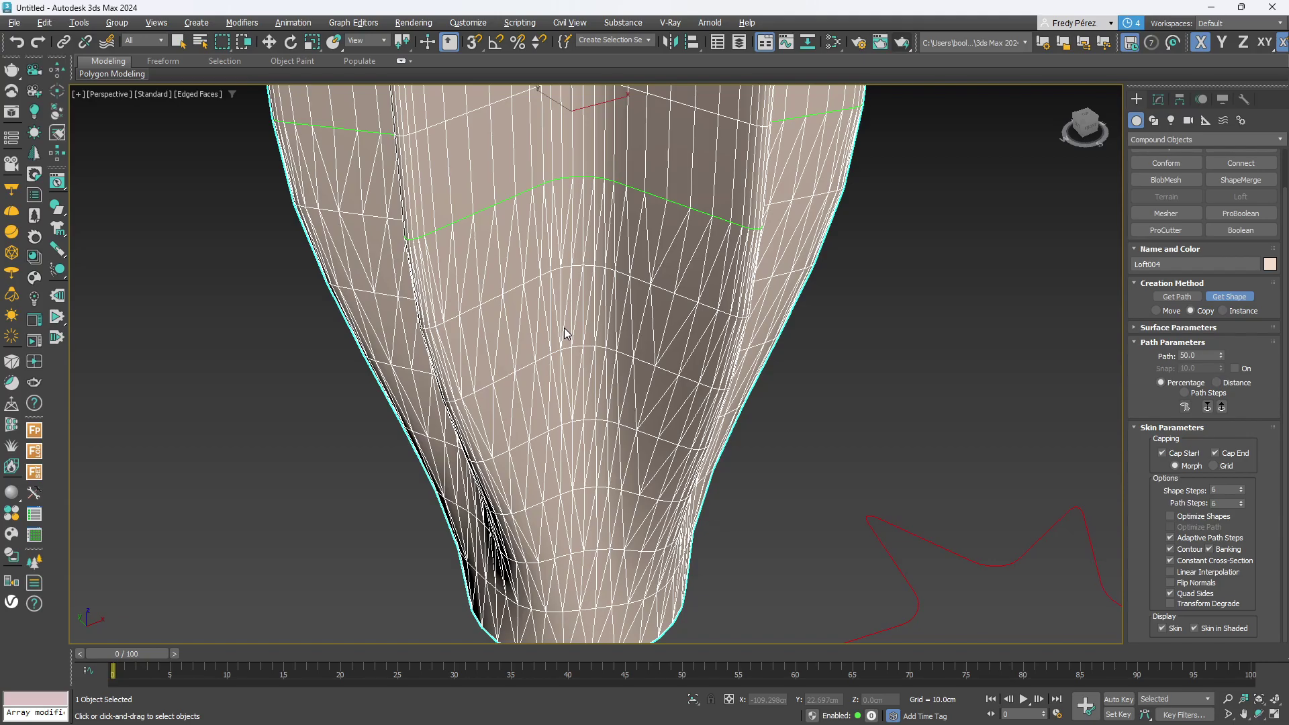
alt+middle_drag(600, 371, 498, 355)
scroll(498, 355, down, 10)
middle_drag(739, 348, 571, 278)
scroll(571, 278, down, 4)
scroll(904, 391, up, 8)
scroll(894, 395, down, 4)
scroll(900, 314, up, 5)
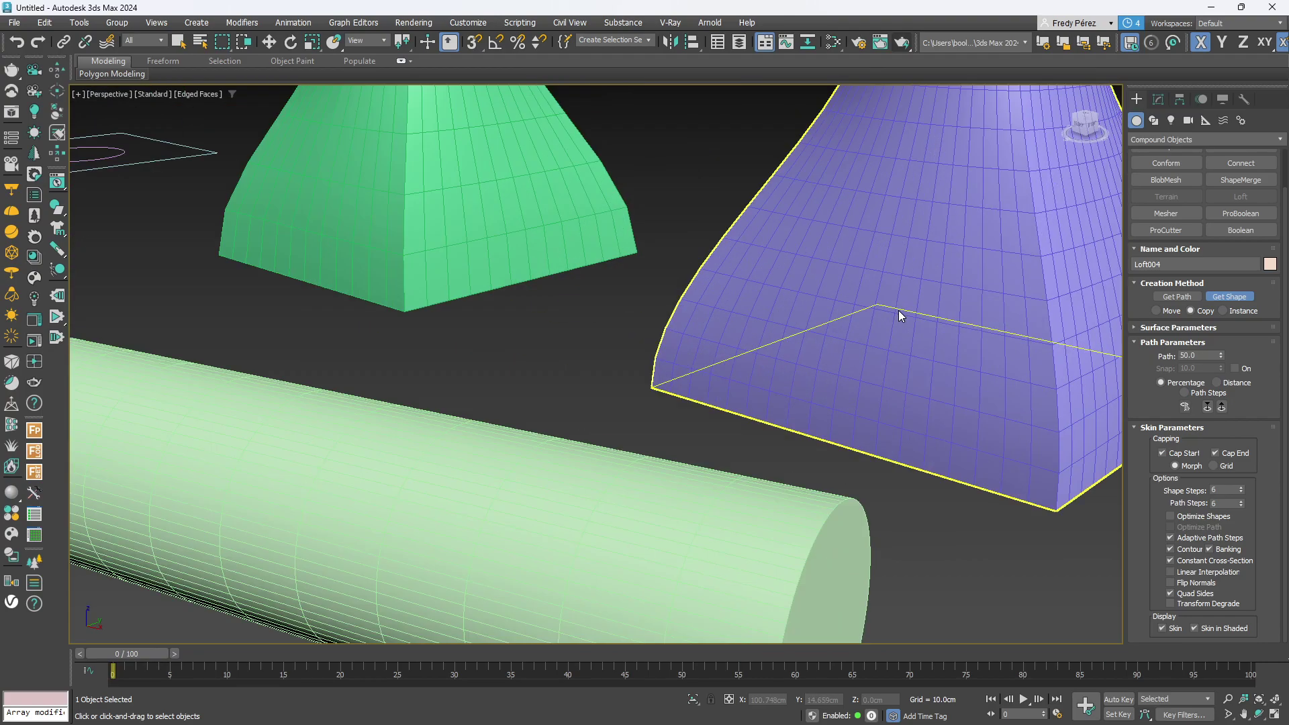
scroll(777, 420, up, 3)
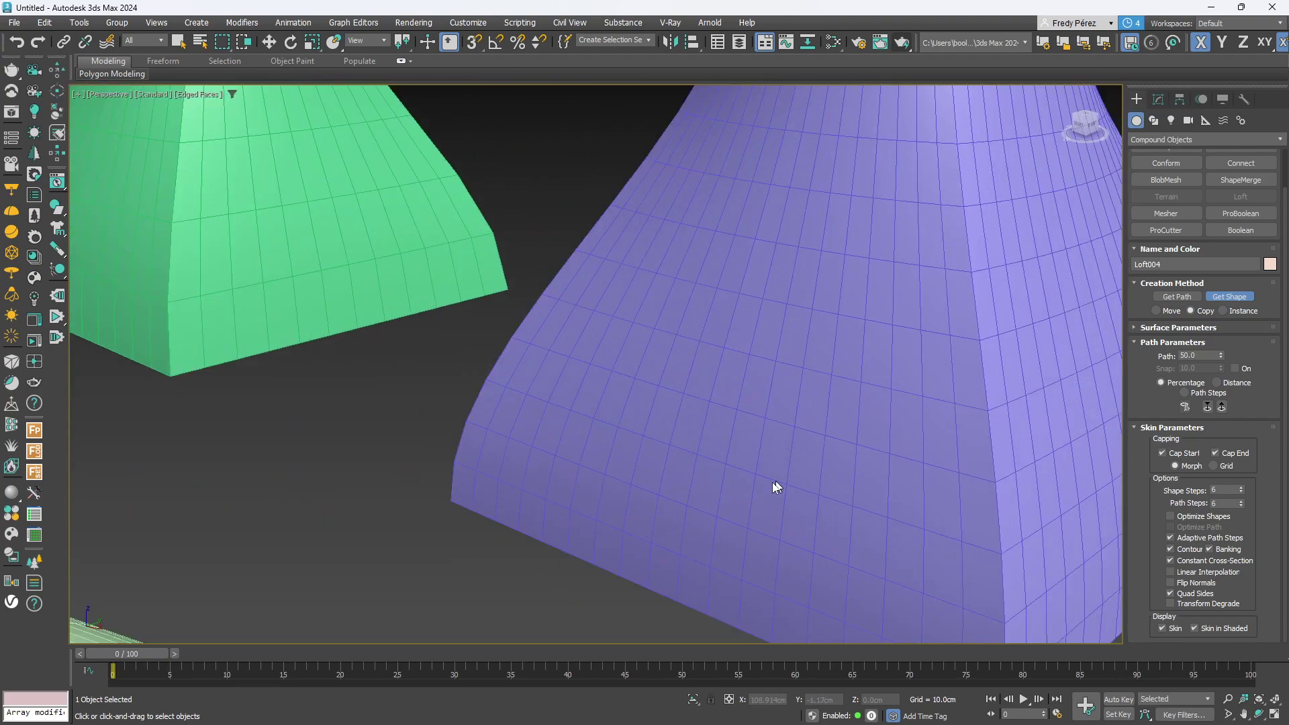
alt+middle_drag(762, 326, 768, 350)
middle_drag(818, 185, 870, 354)
scroll(555, 337, down, 5)
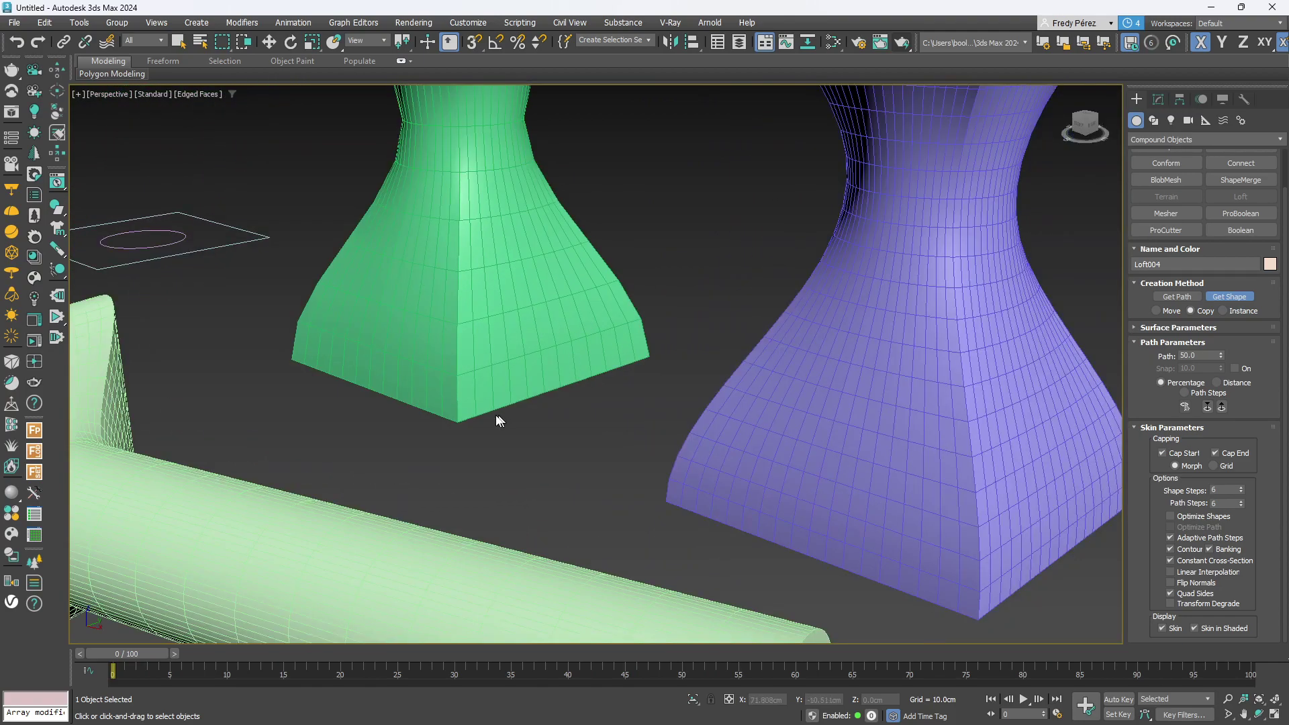
scroll(503, 403, up, 5)
scroll(693, 419, down, 5)
scroll(773, 427, up, 2)
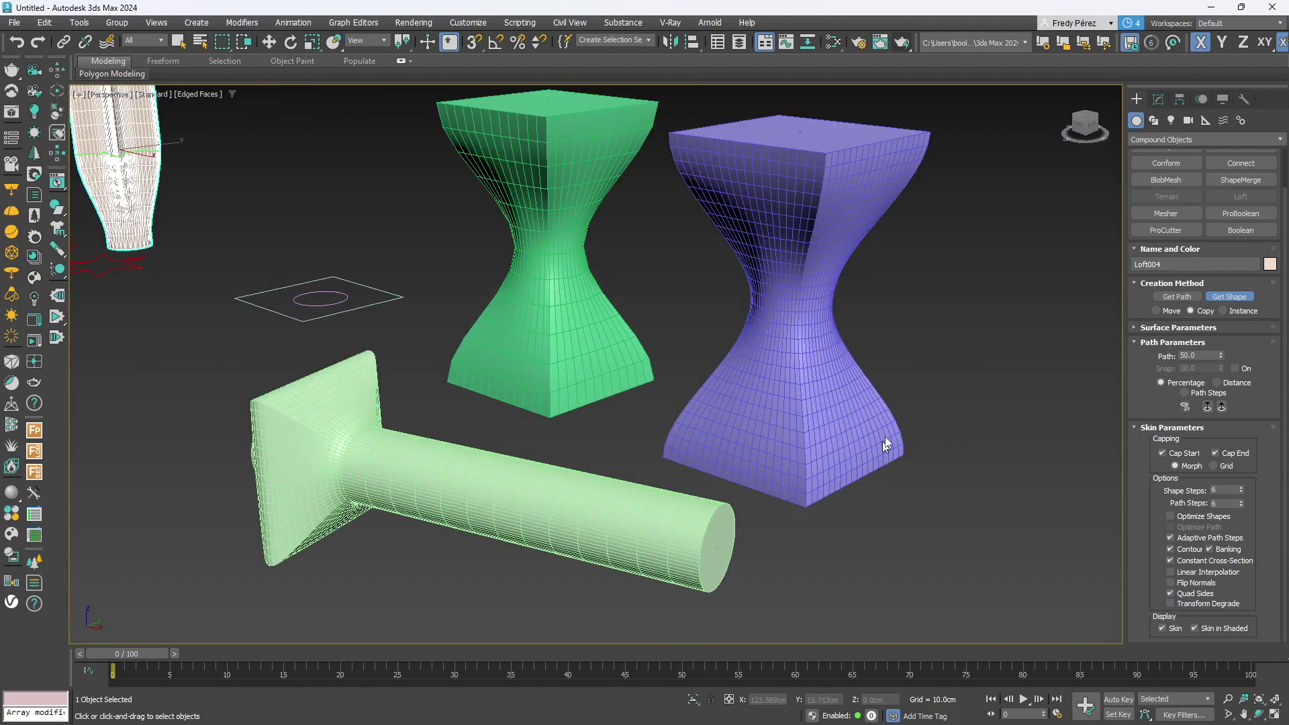
scroll(561, 311, up, 3)
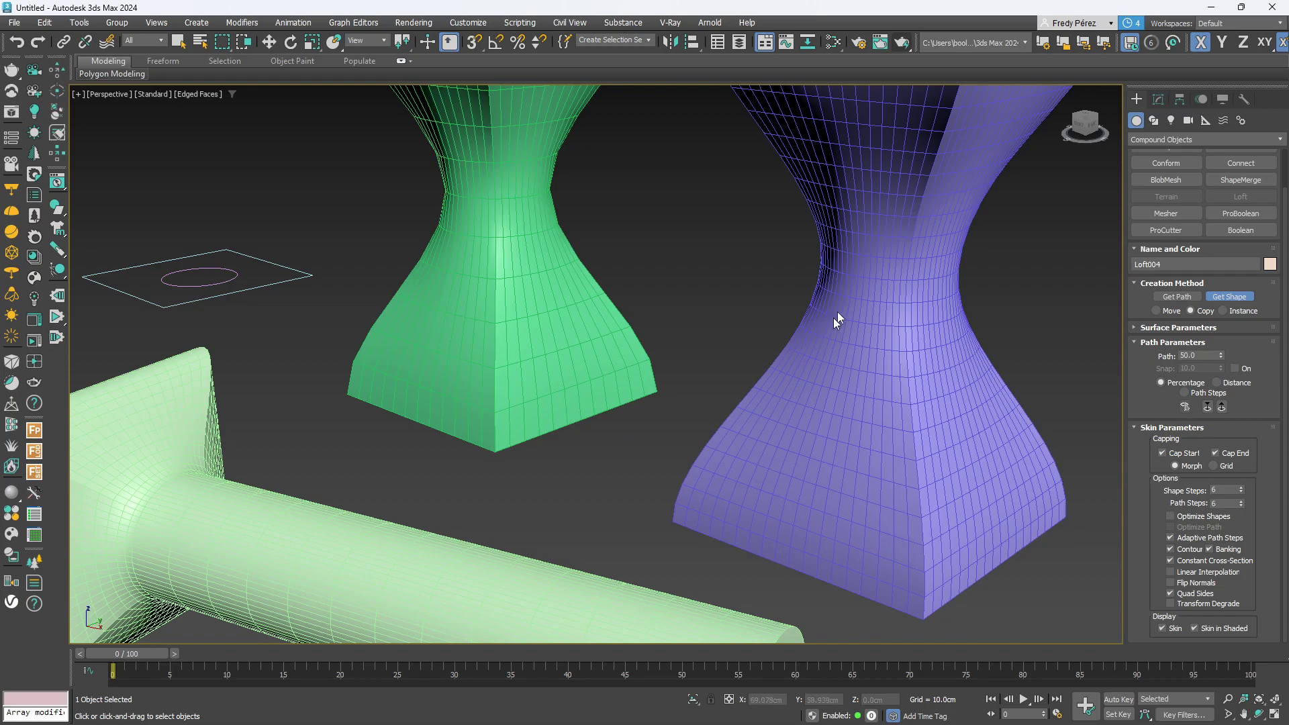
scroll(871, 360, down, 4)
Examine how the new loft's mesh changes between its circular base and the star section, along with the source shapes.
middle_drag(498, 300, 710, 337)
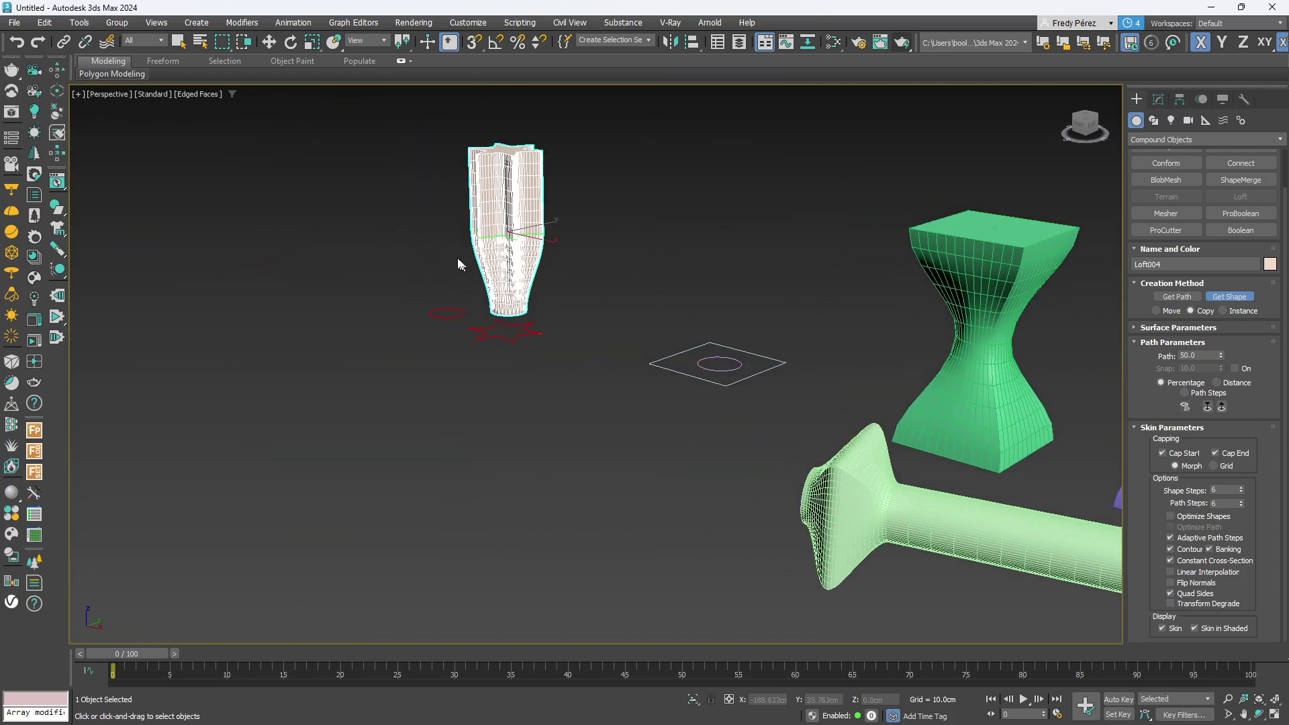
scroll(471, 258, up, 5)
scroll(473, 262, up, 3)
scroll(503, 317, down, 2)
middle_drag(739, 490, 600, 415)
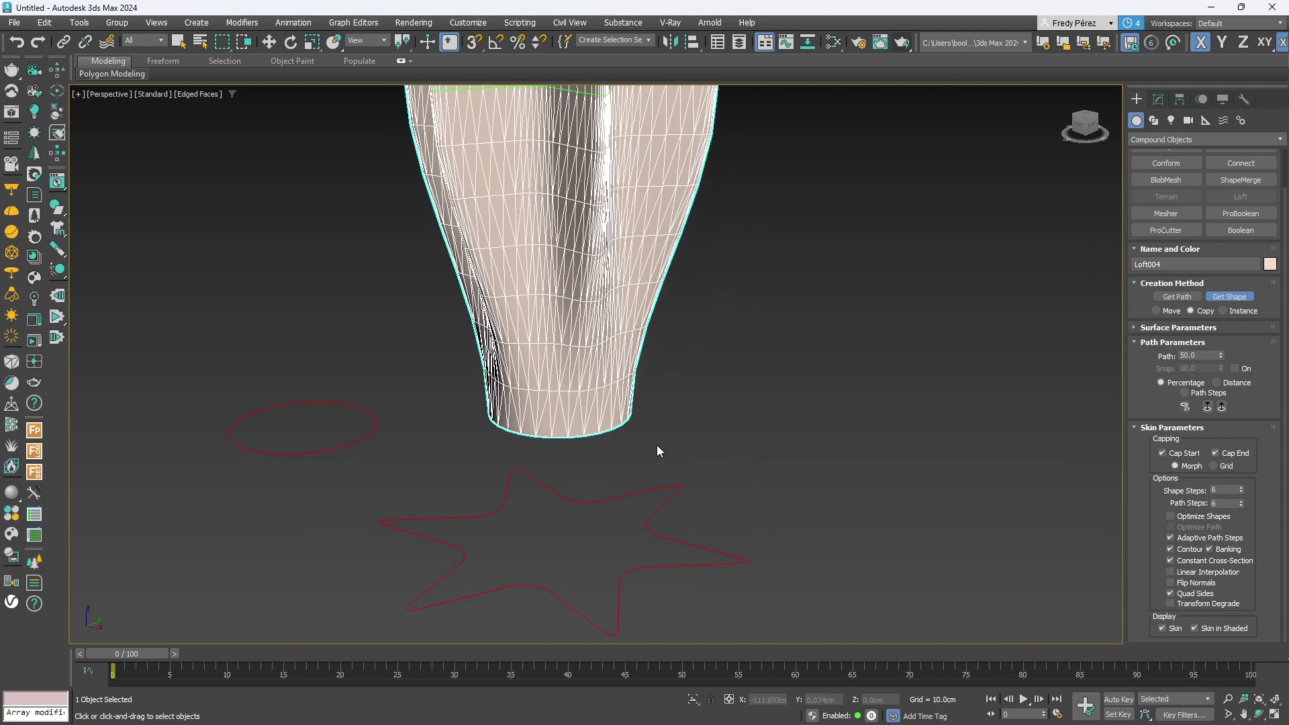
alt+middle_drag(585, 441, 570, 328)
scroll(574, 355, up, 4)
scroll(623, 390, up, 3)
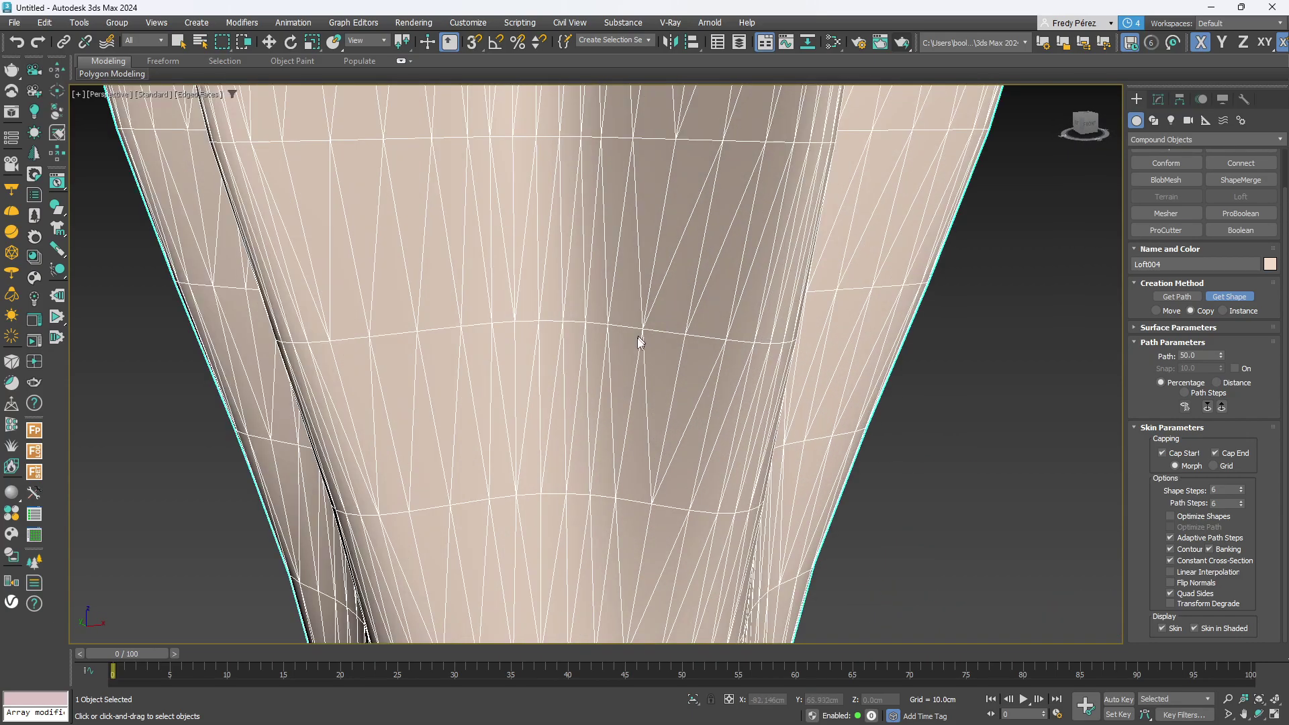
scroll(574, 386, down, 5)
alt+middle_drag(618, 437, 579, 456)
scroll(579, 451, down, 2)
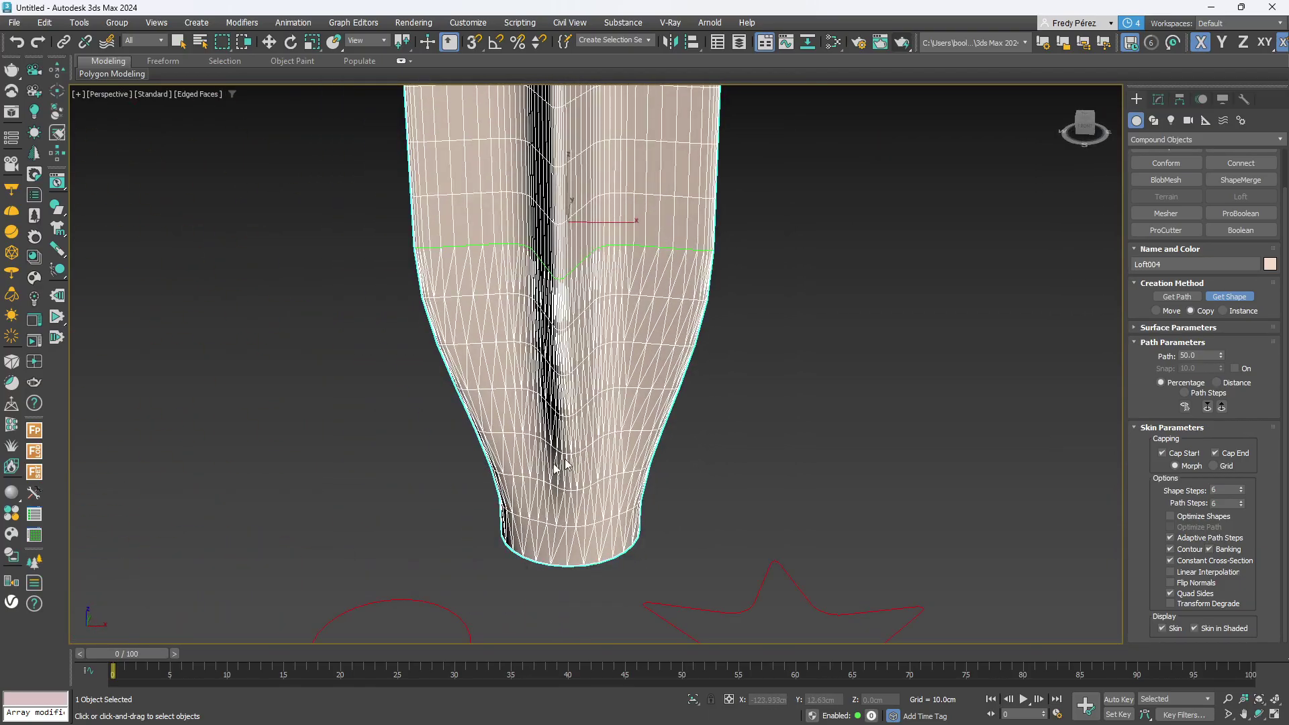
middle_drag(504, 507, 538, 437)
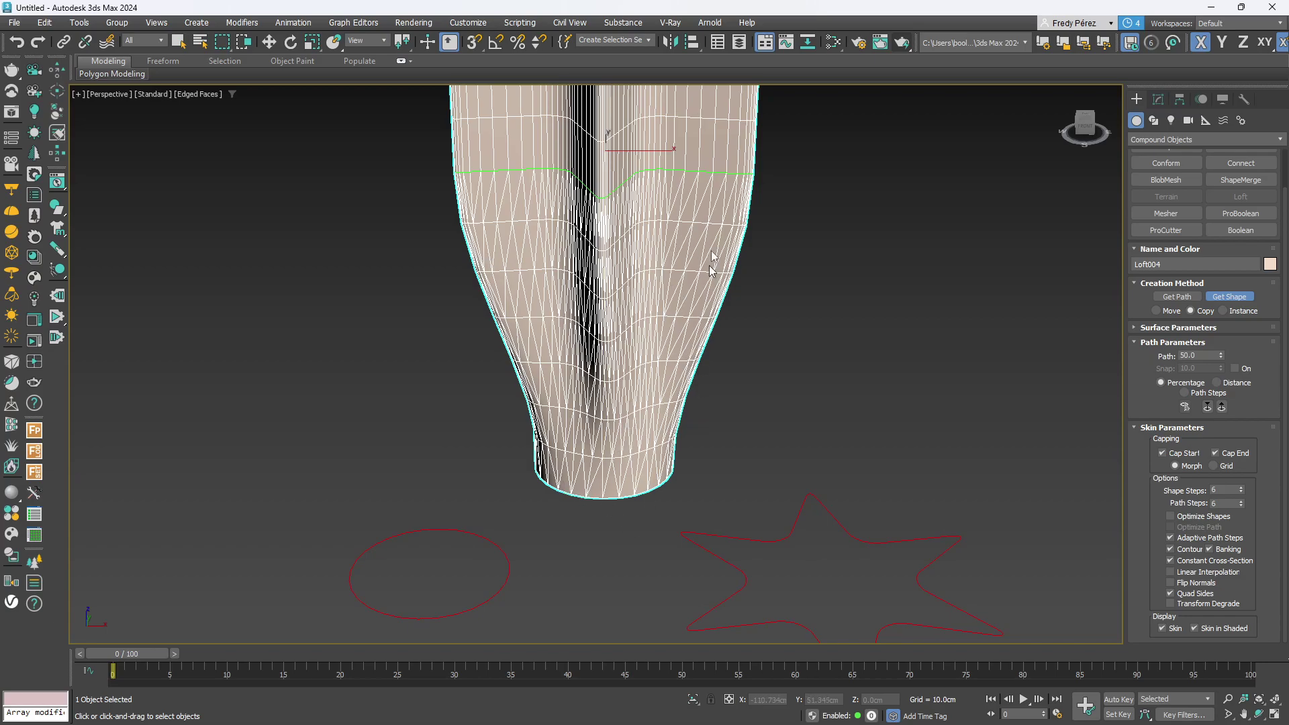
alt+middle_drag(670, 309, 638, 405)
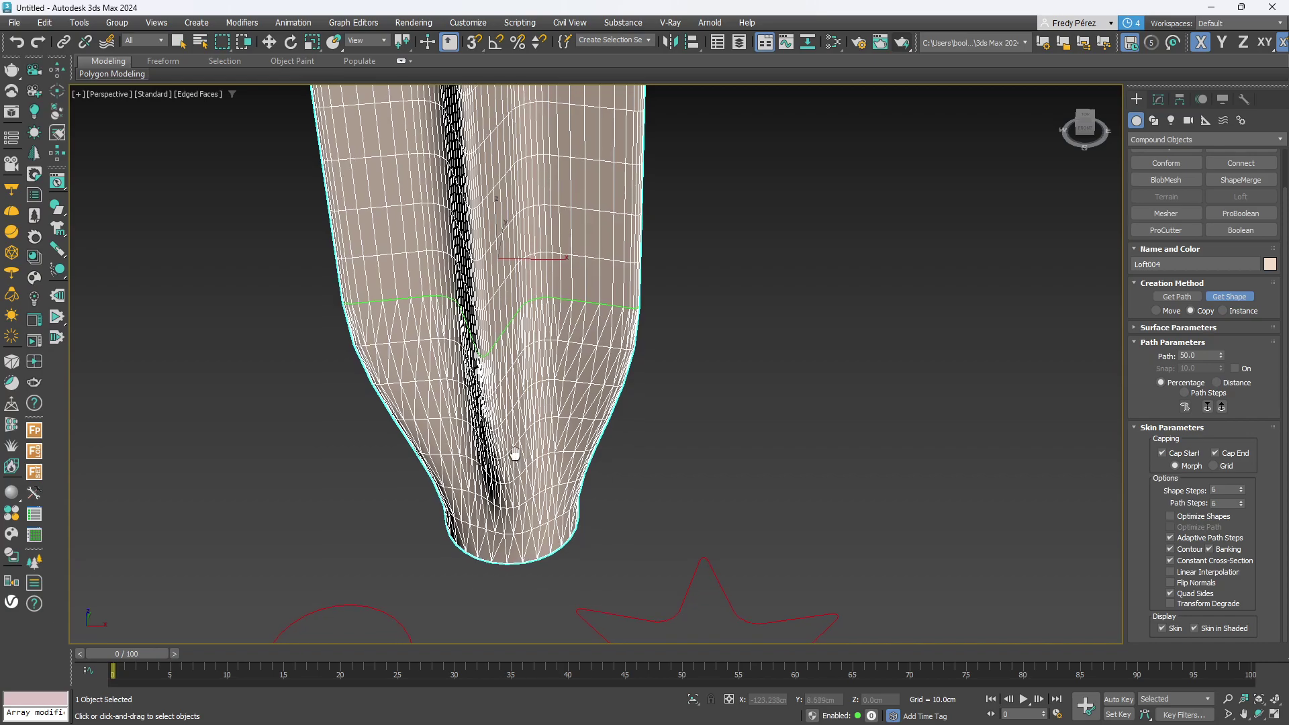
middle_drag(512, 446, 511, 411)
alt+middle_drag(510, 343, 525, 399)
middle_drag(604, 466, 691, 389)
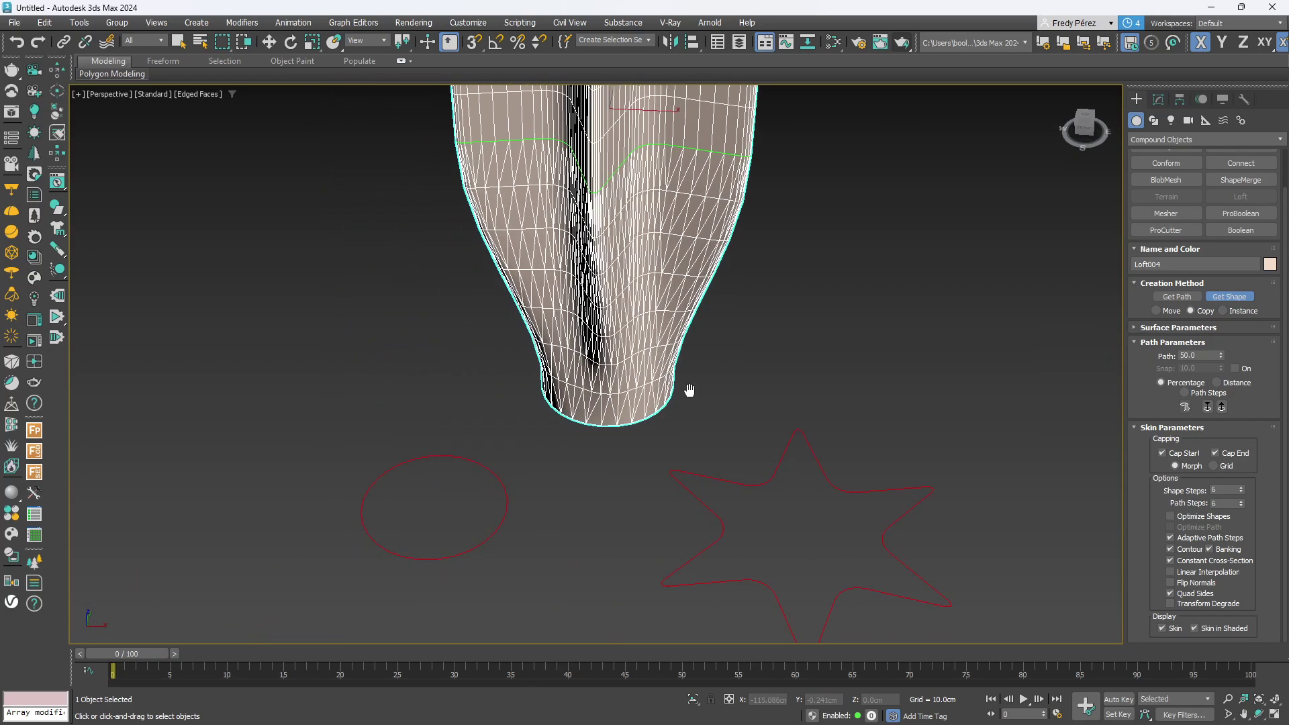
Leave shape picking and delete the loft on the vertical path line.
click(505, 515)
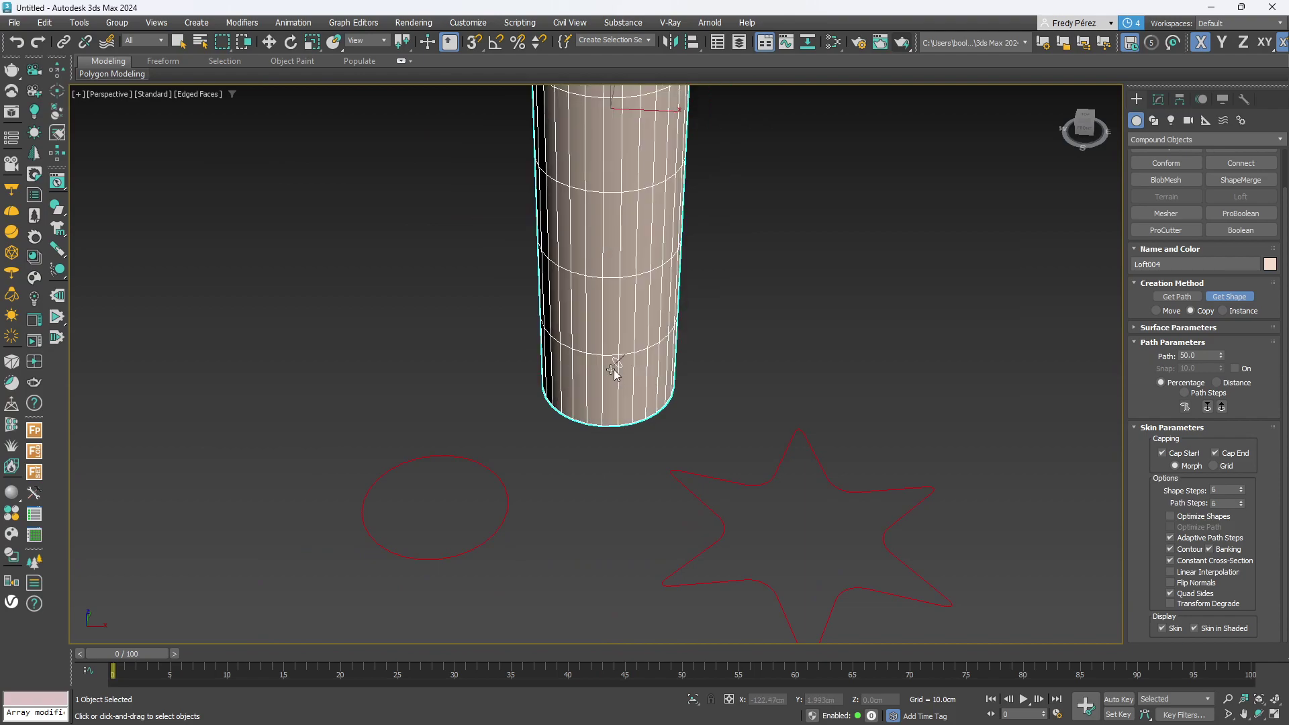
key(w)
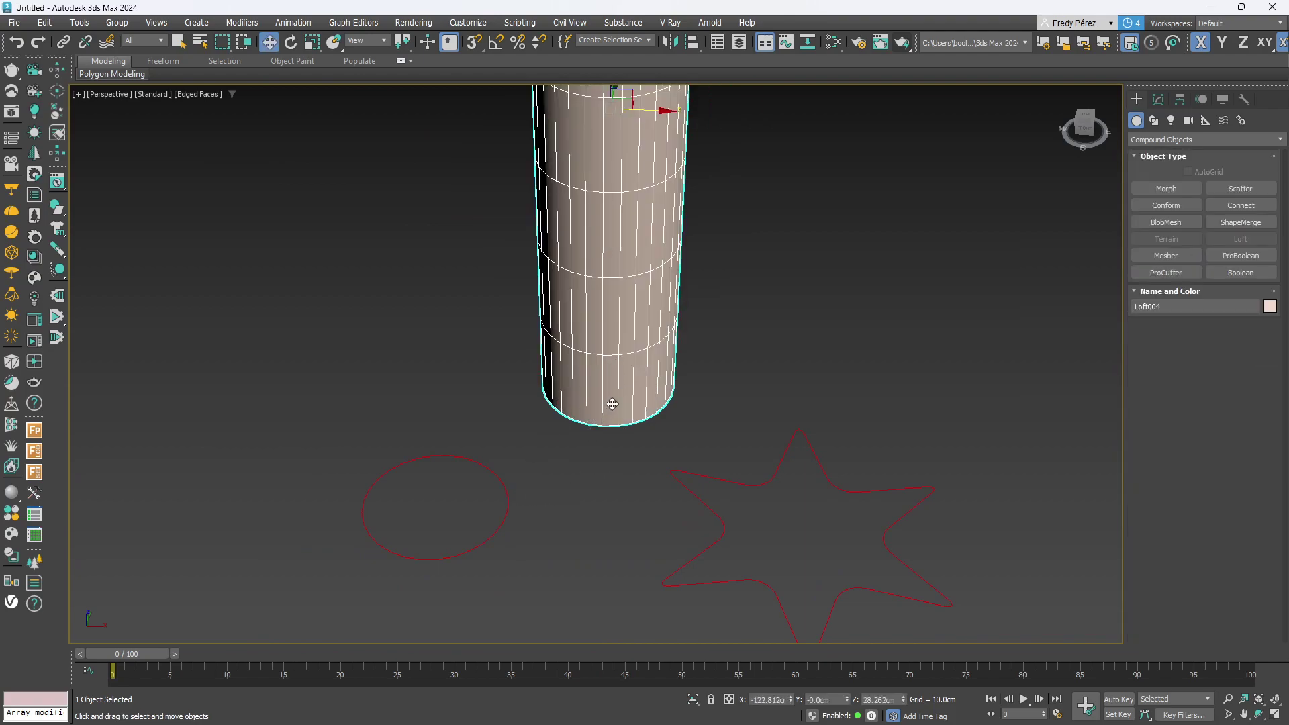
key(Delete)
Select the red circle and the red star in turn and compare their outlines.
click(505, 514)
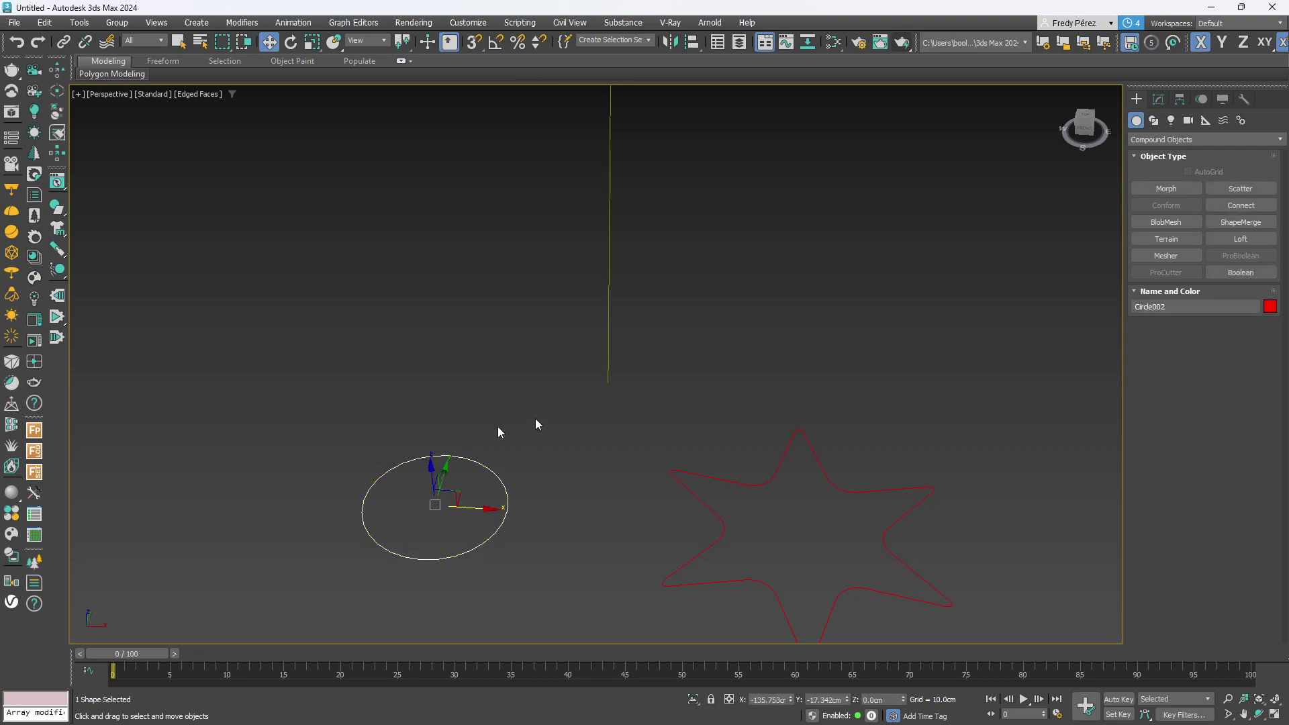
click(829, 477)
middle_drag(830, 478, 734, 365)
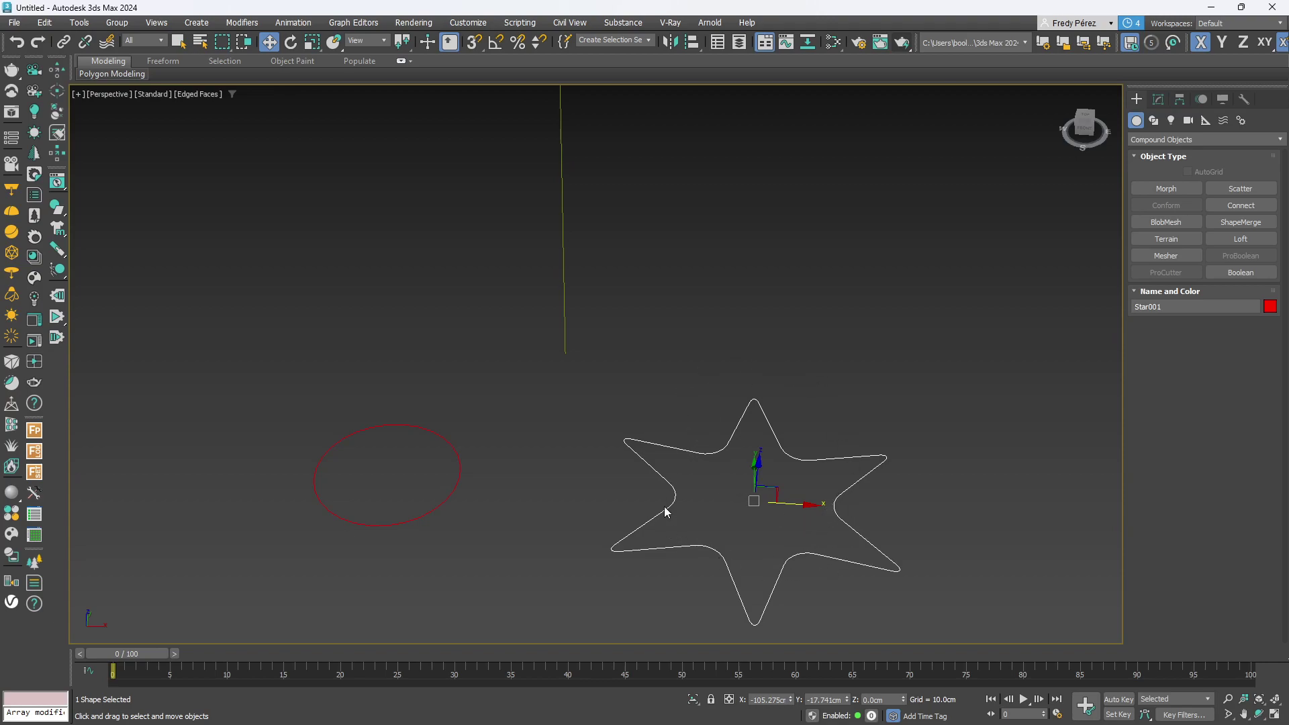
scroll(701, 446, up, 4)
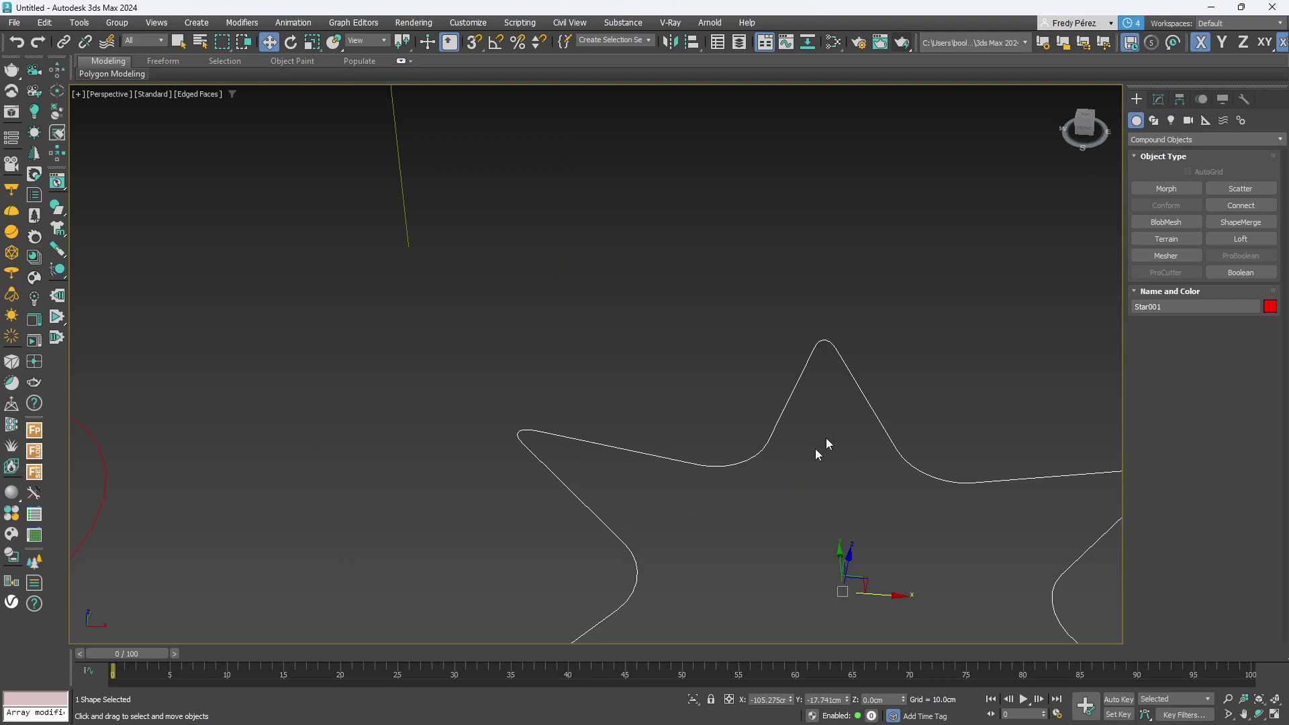
scroll(734, 437, down, 4)
Convert the red circle to an editable spline and list its sub-object levels.
click(464, 480)
scroll(386, 453, up, 3)
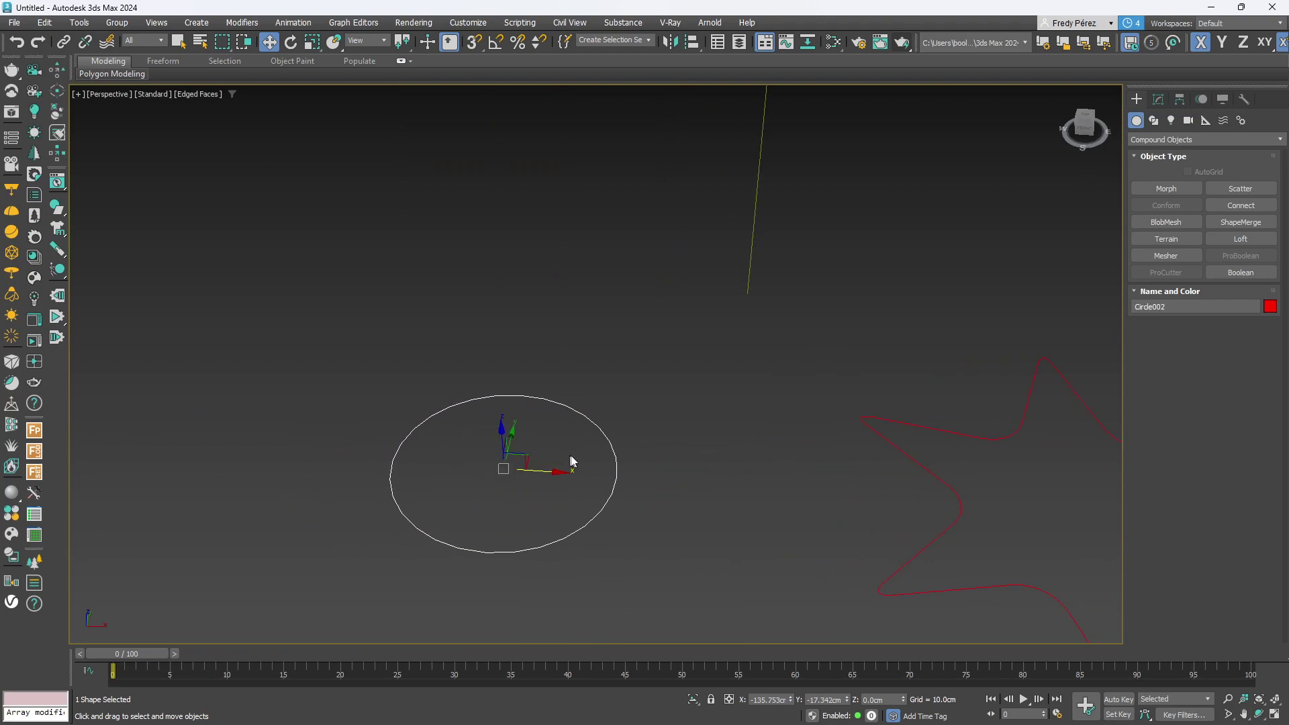
click(1160, 102)
right_click(1155, 154)
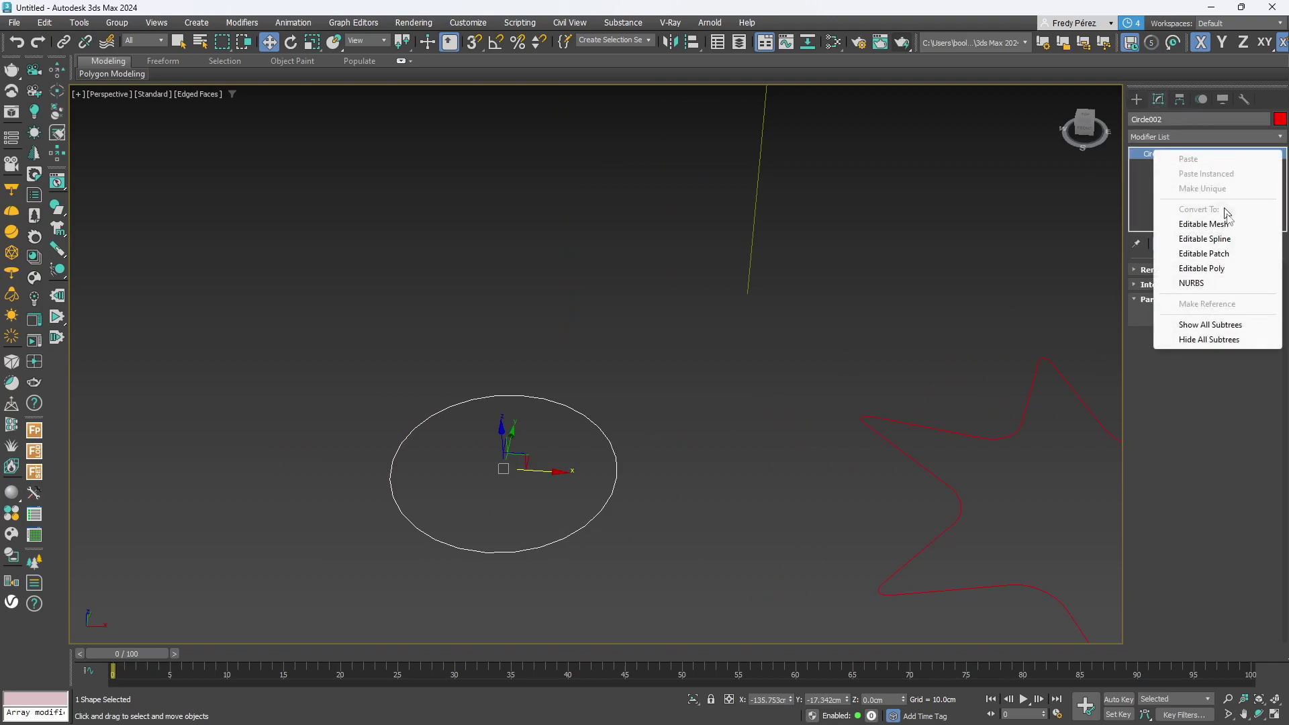
click(1203, 239)
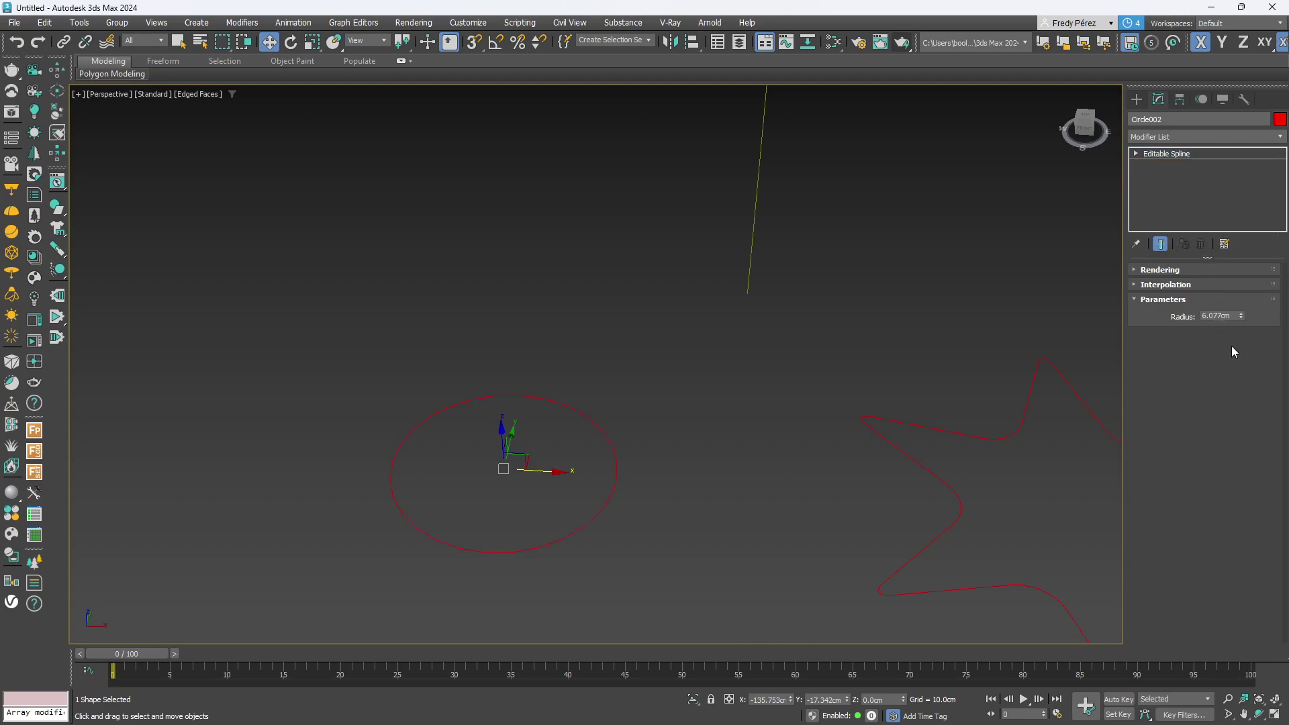
click(1134, 154)
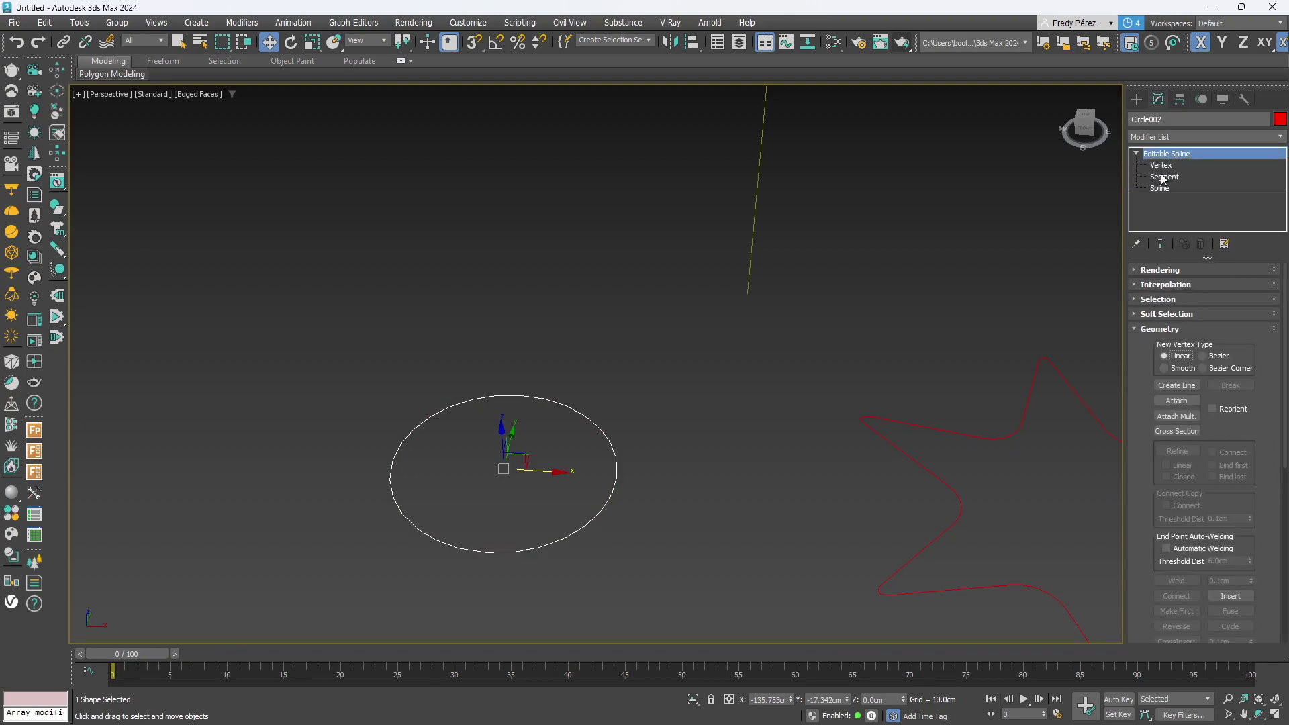
Select all segments of the red circle at segment level and divide them with a division value of 5.
click(1165, 176)
drag(720, 336, 336, 591)
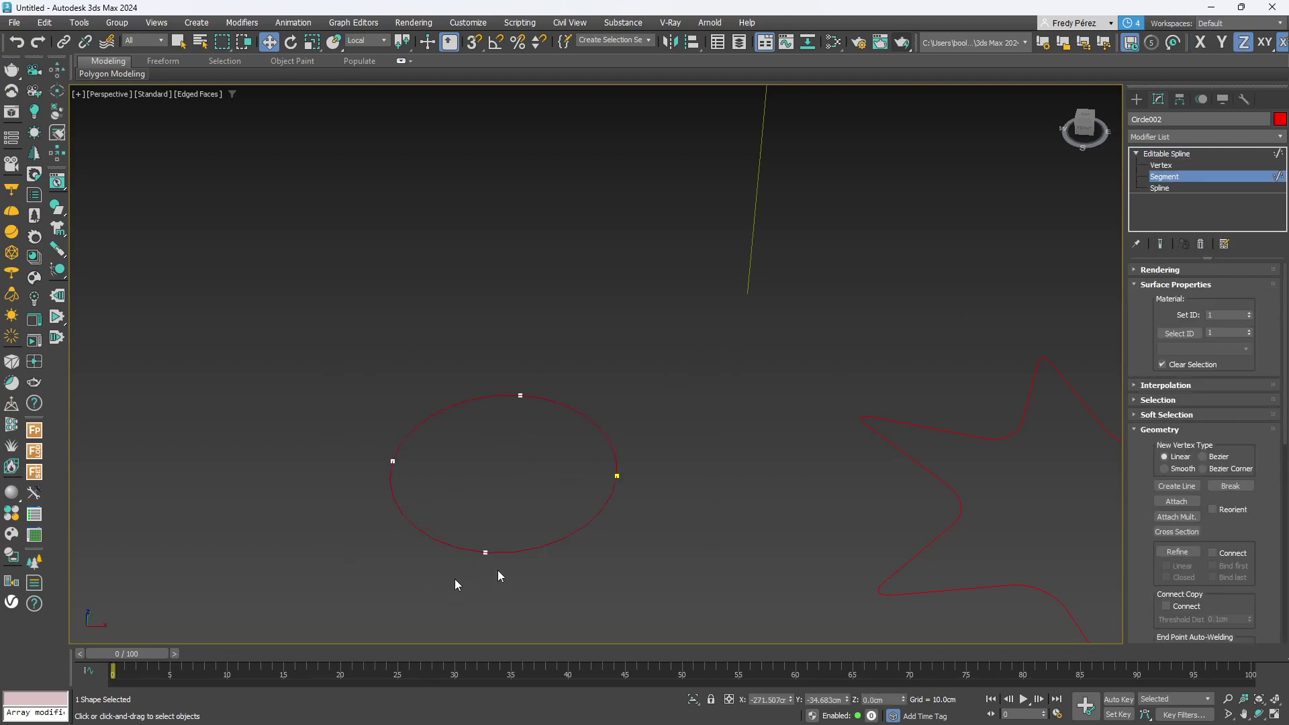
drag(1162, 535, 1118, 183)
drag(1140, 430, 1139, 258)
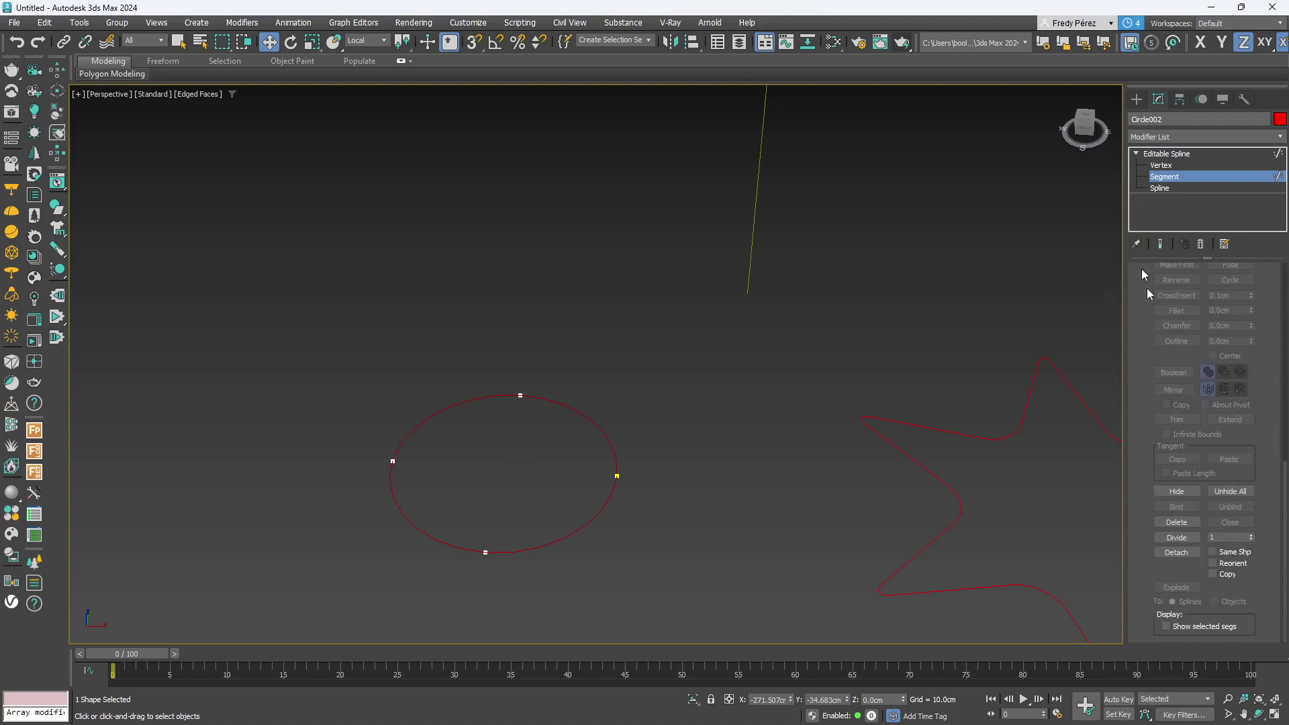
drag(1222, 539, 1140, 534)
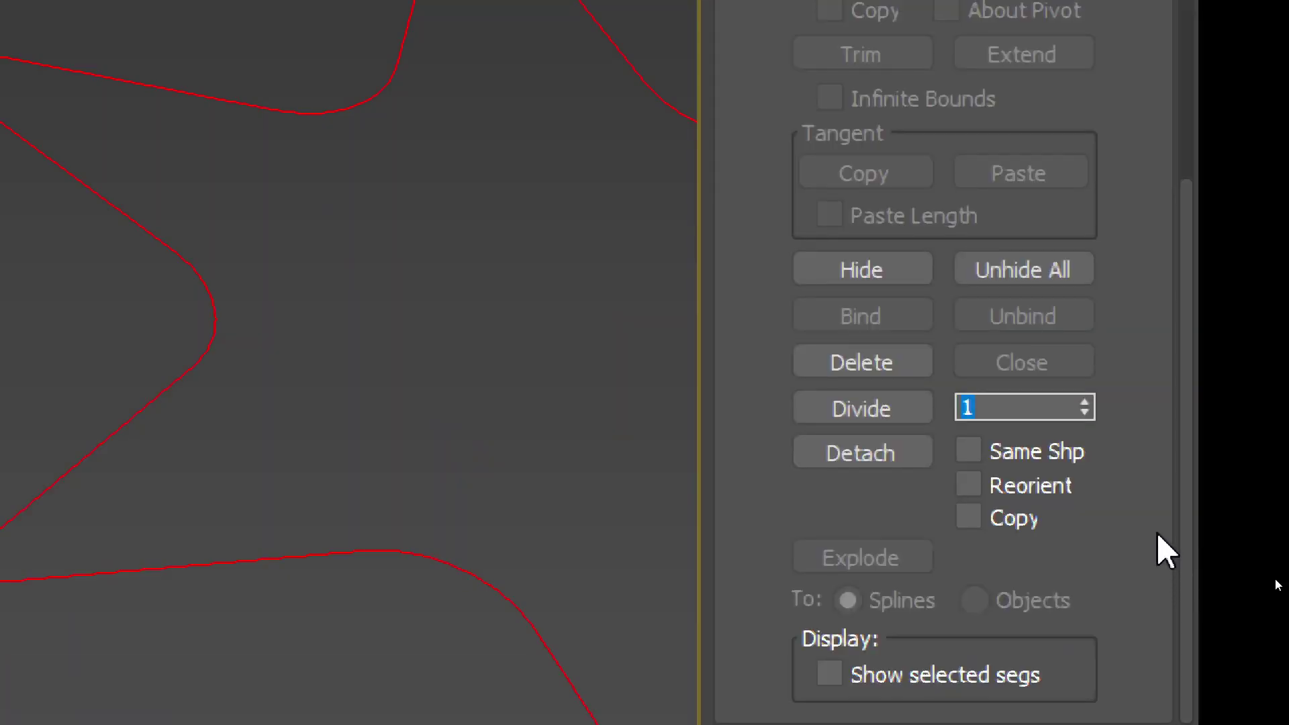
text(5)
click(927, 409)
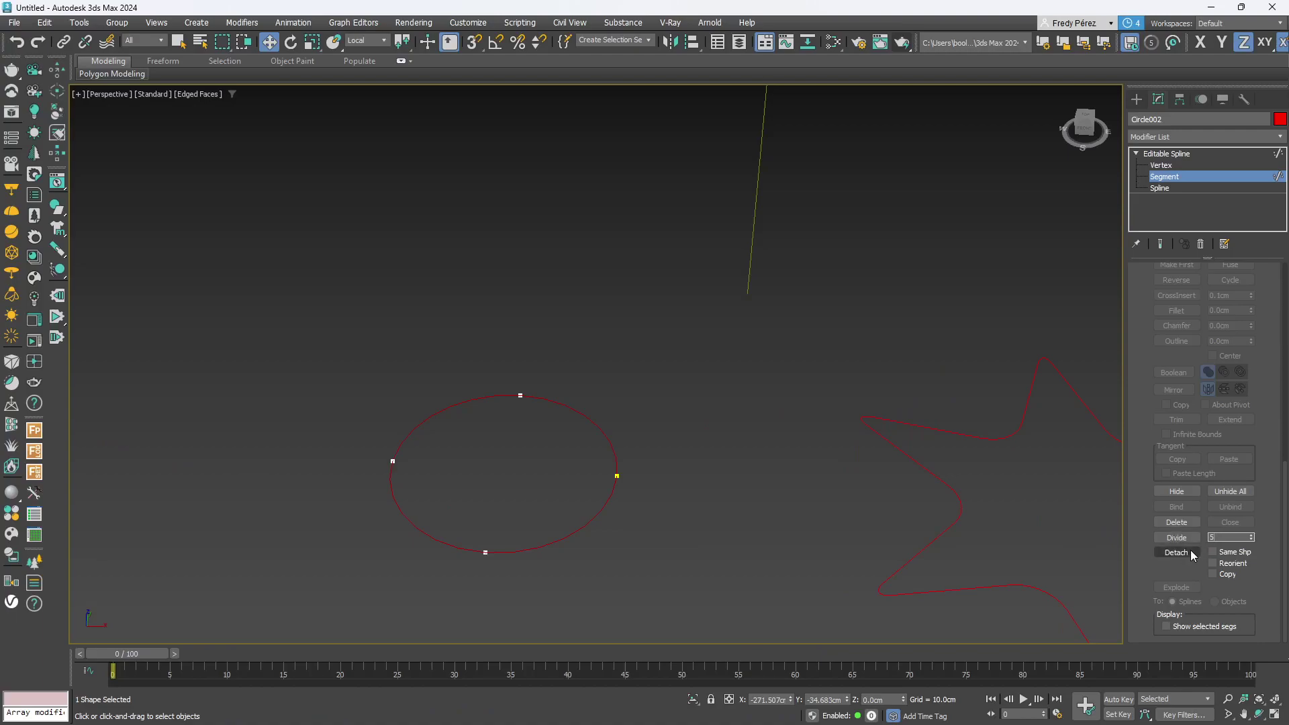
click(1177, 538)
scroll(570, 458, up, 5)
scroll(572, 460, down, 5)
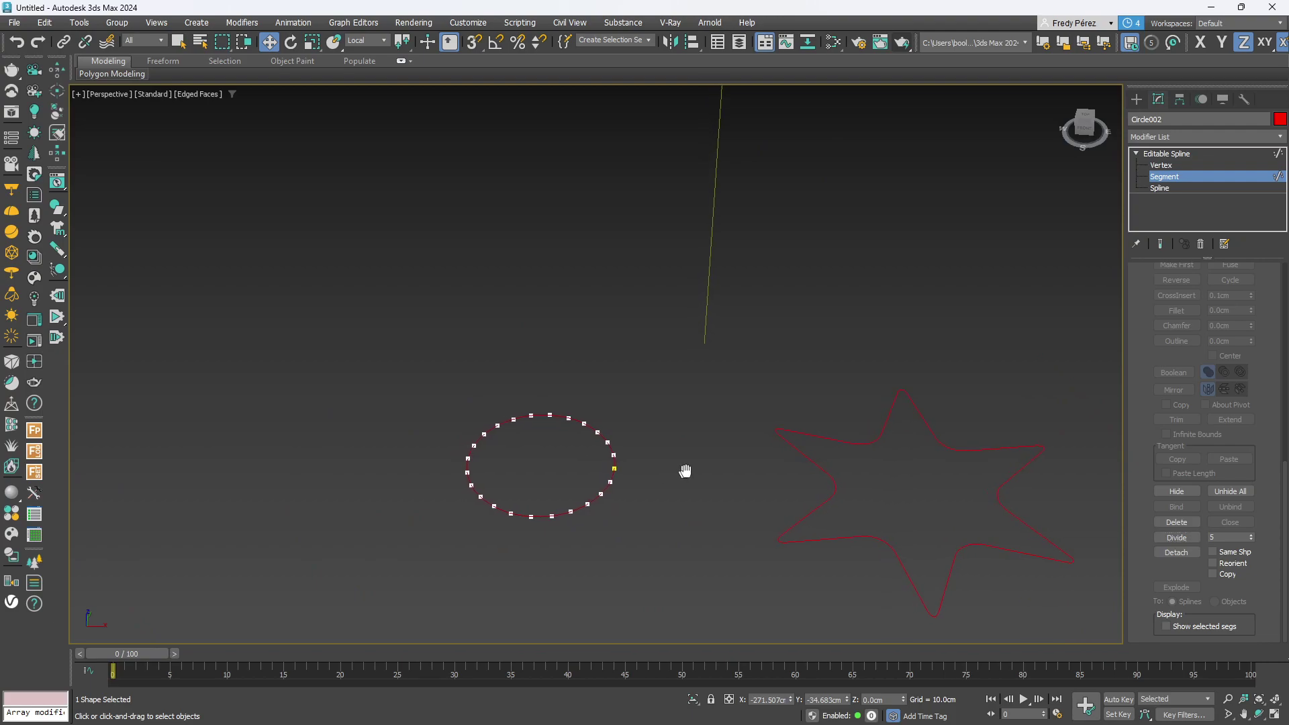
Compare the divided circle with the star in the Top view and leave segment editing.
key(t)
scroll(391, 378, up, 4)
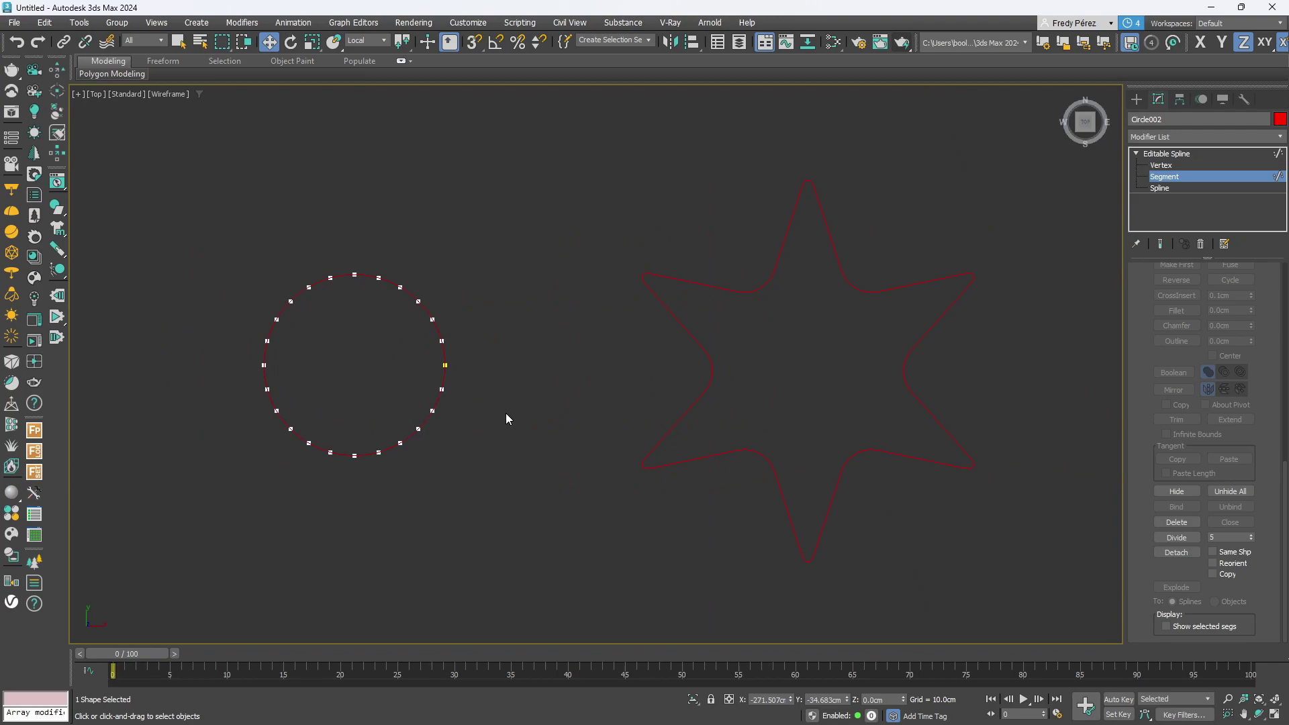
scroll(445, 366, up, 4)
middle_drag(906, 368, 844, 353)
click(1190, 178)
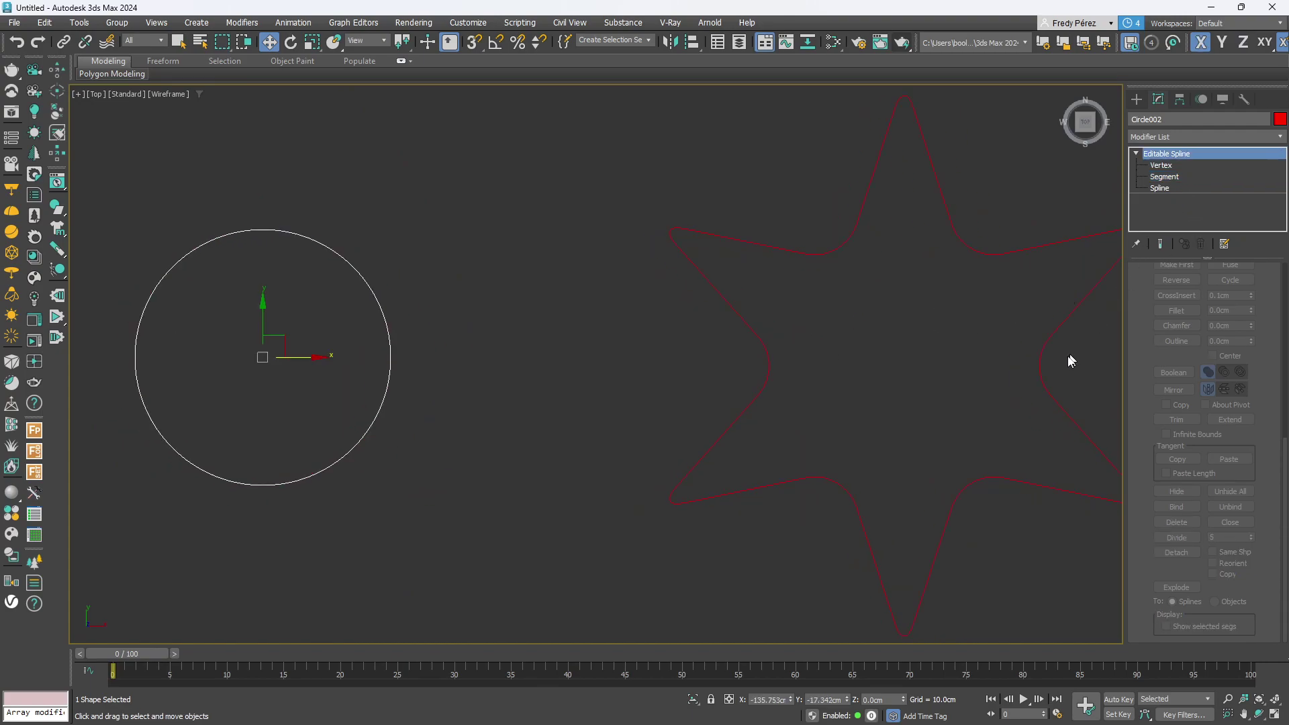
Examine the star's vertices at vertex level, selecting the starting vertex on its right inner curve, and return to the whole spline.
click(1069, 375)
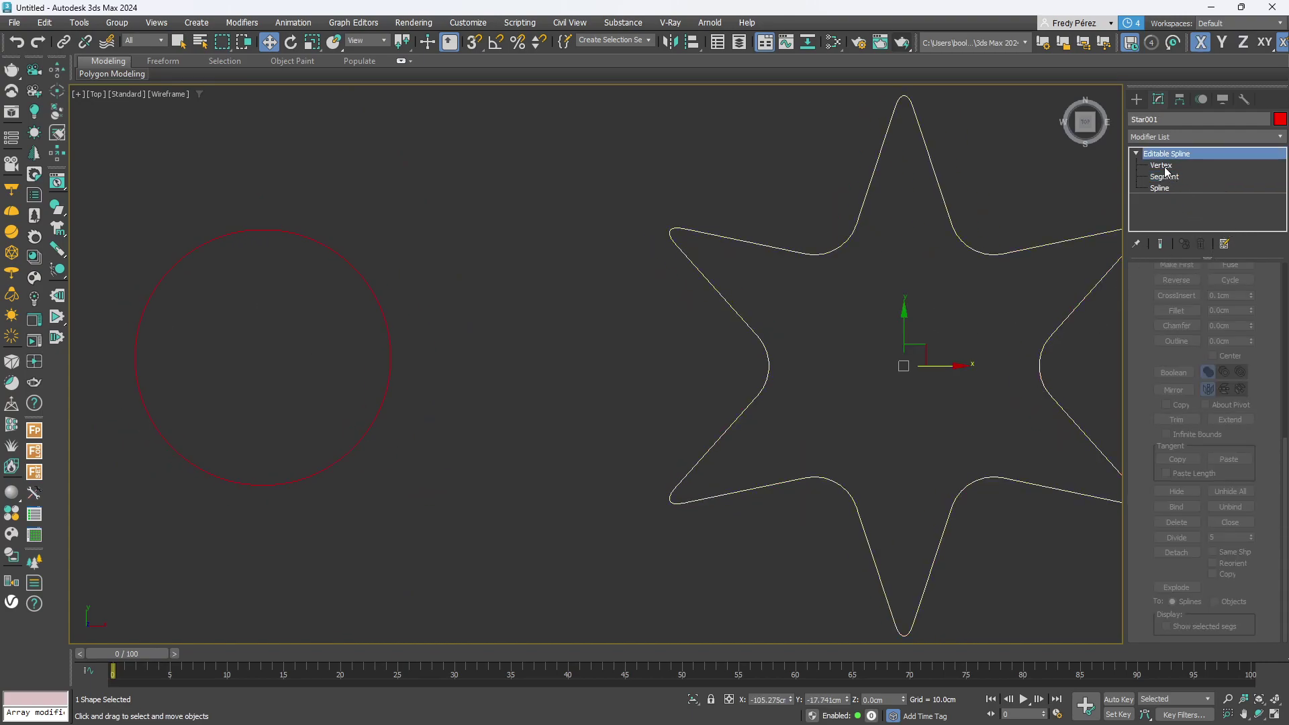
click(1161, 165)
middle_drag(1049, 315, 954, 310)
scroll(976, 393, up, 5)
scroll(941, 386, down, 3)
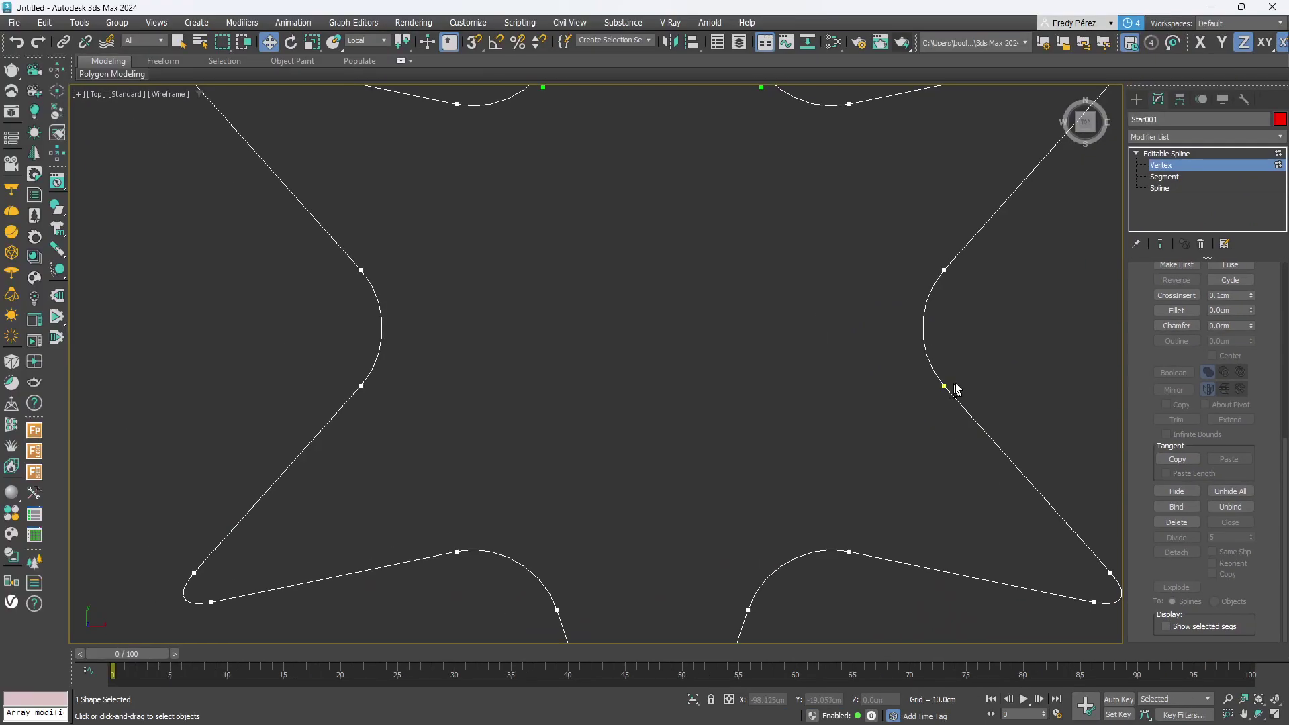
drag(925, 391, 926, 391)
scroll(926, 391, down, 4)
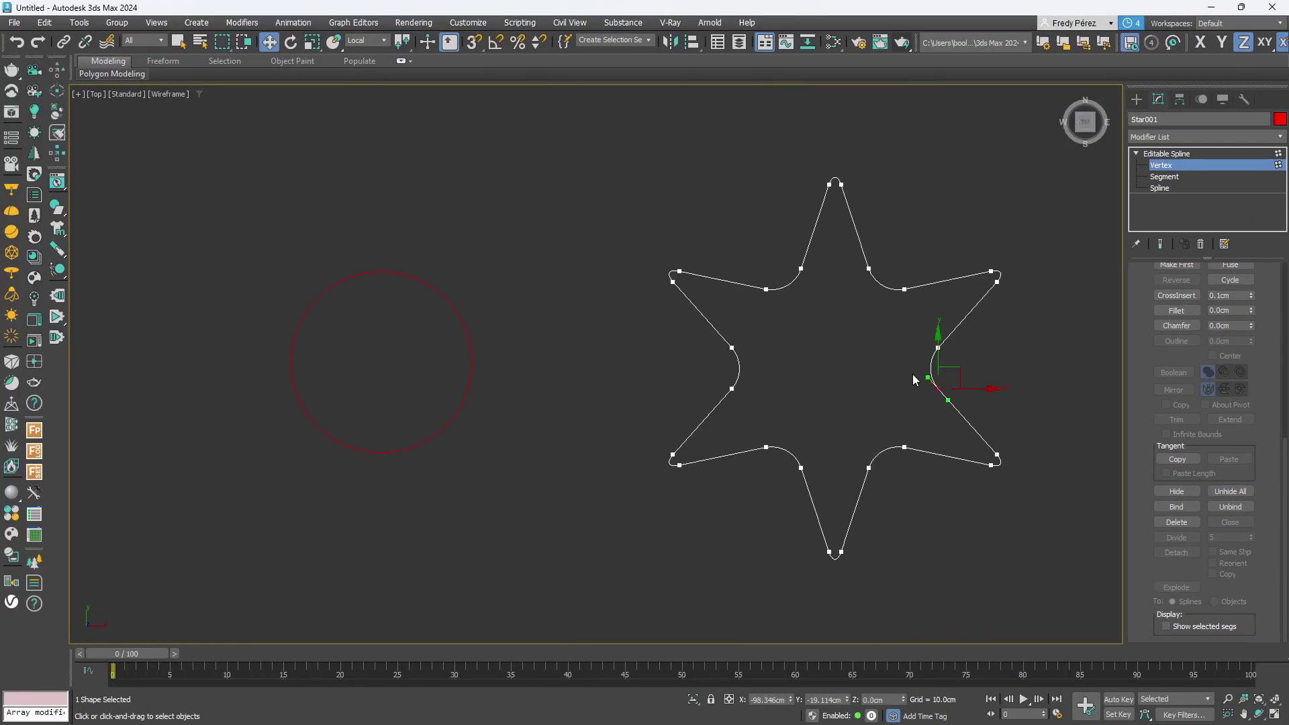
click(1202, 167)
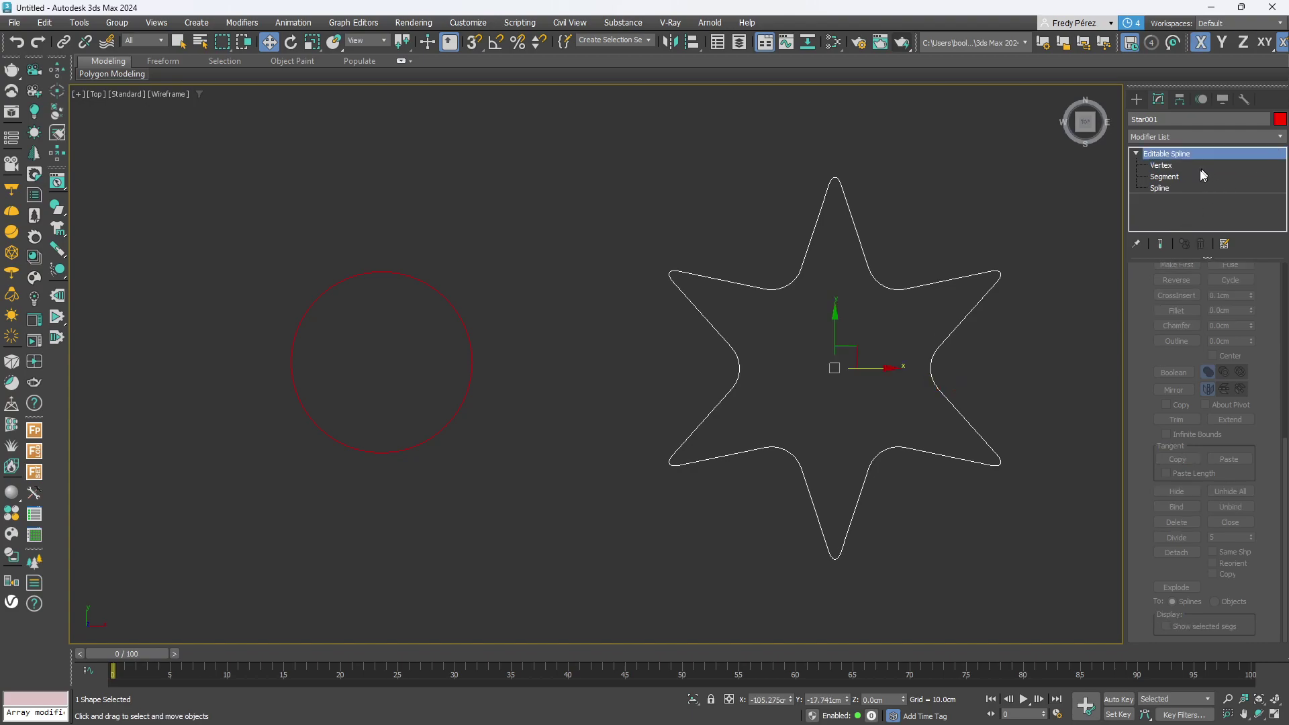
Make the circle vertex just below its rightmost point the first vertex of the spline.
click(470, 376)
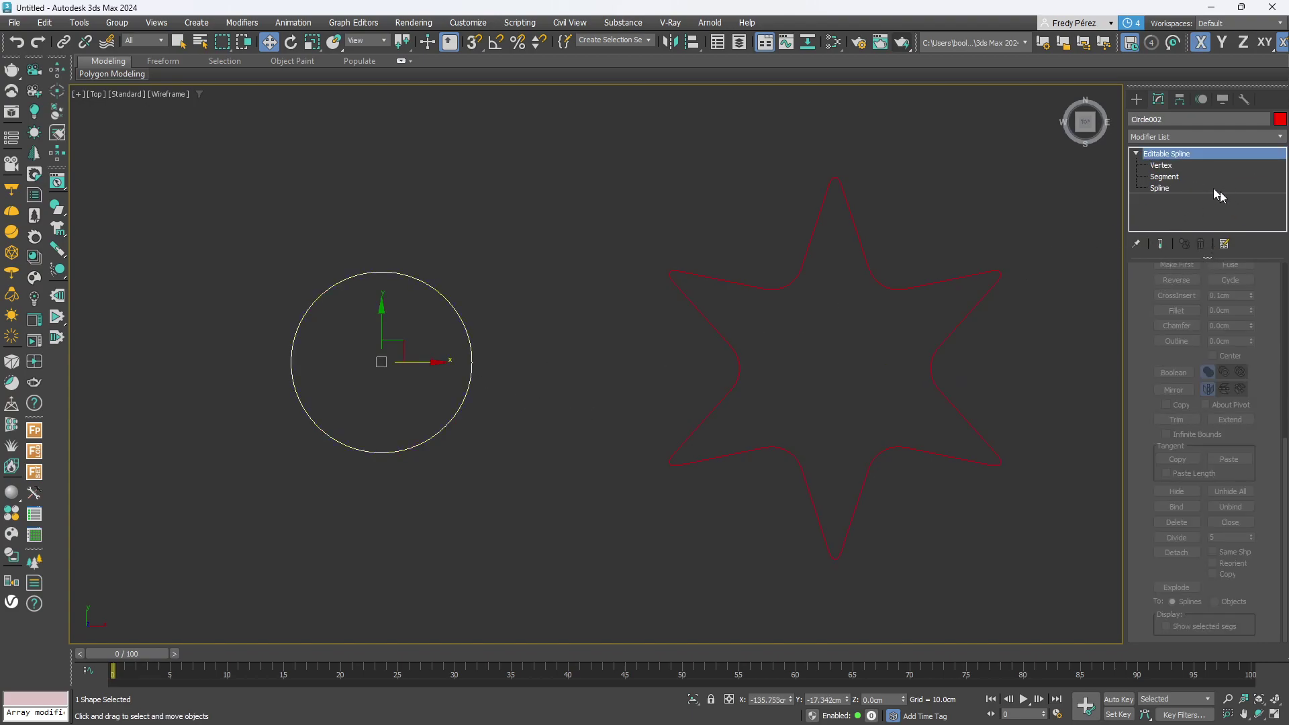
click(1162, 165)
scroll(464, 386, up, 4)
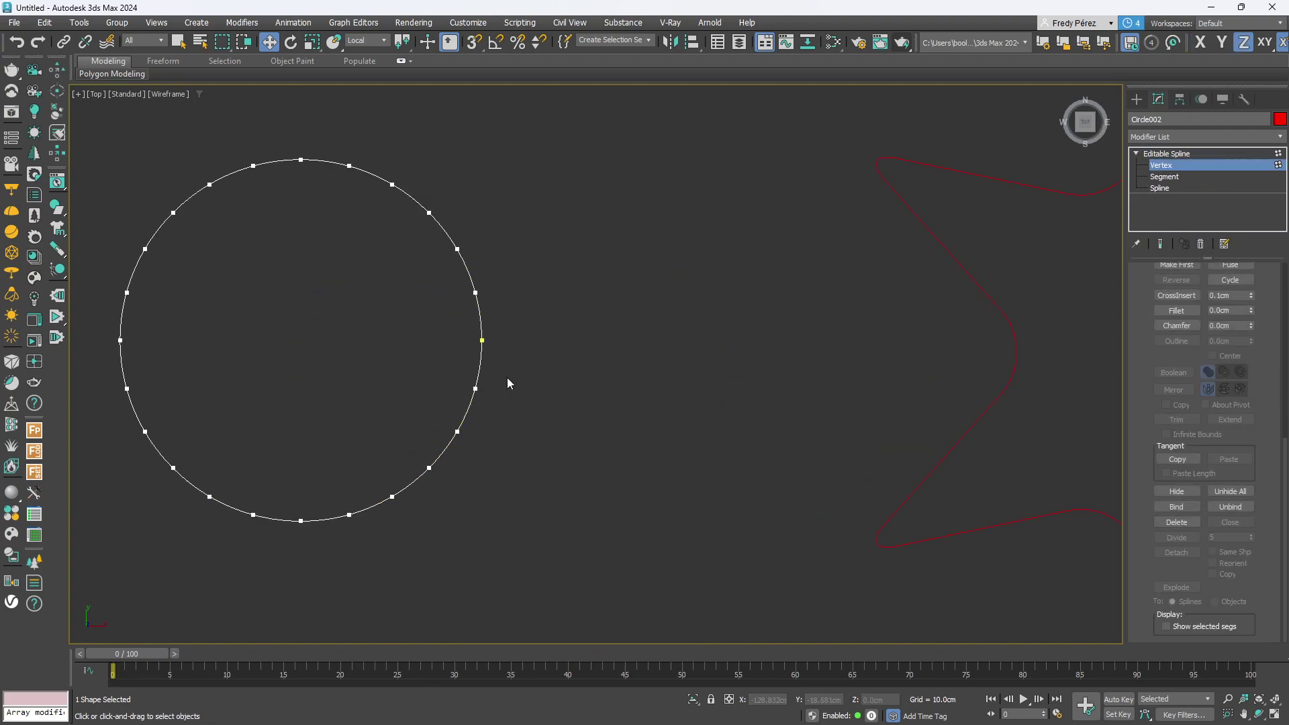
drag(441, 410, 441, 409)
scroll(476, 398, up, 4)
scroll(476, 397, down, 8)
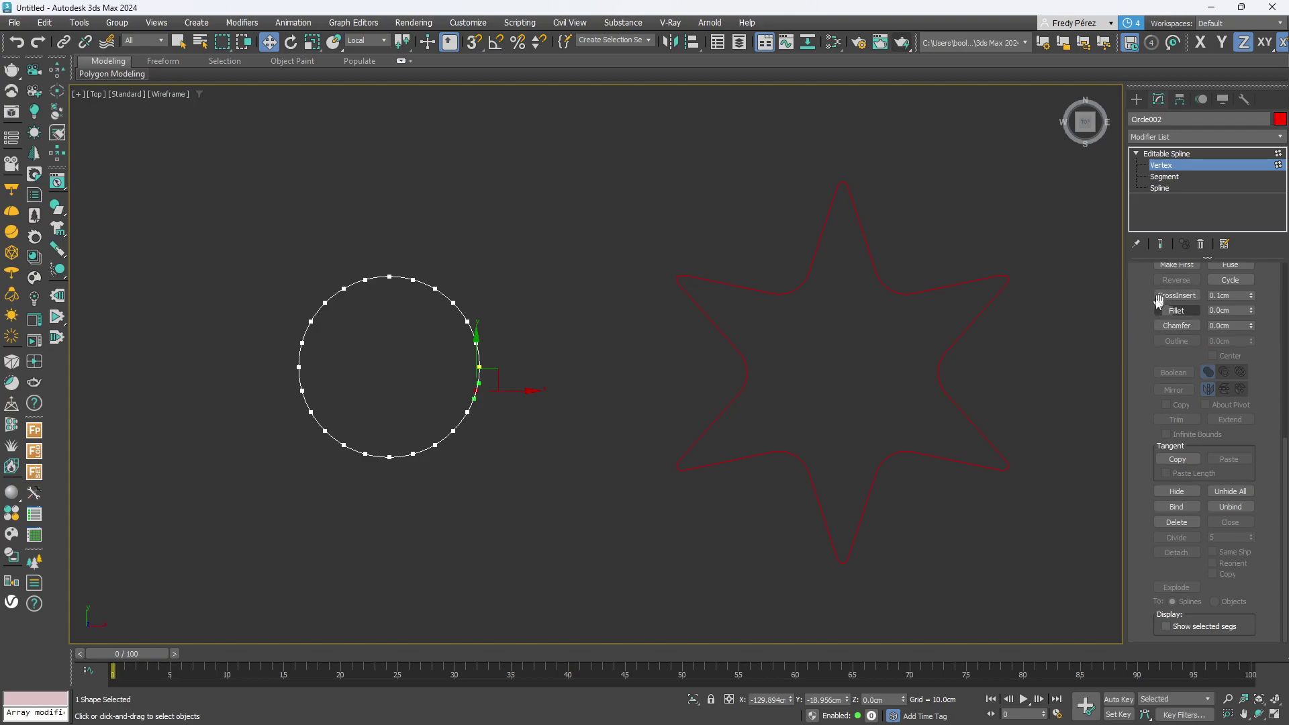
scroll(1162, 306, up, 2)
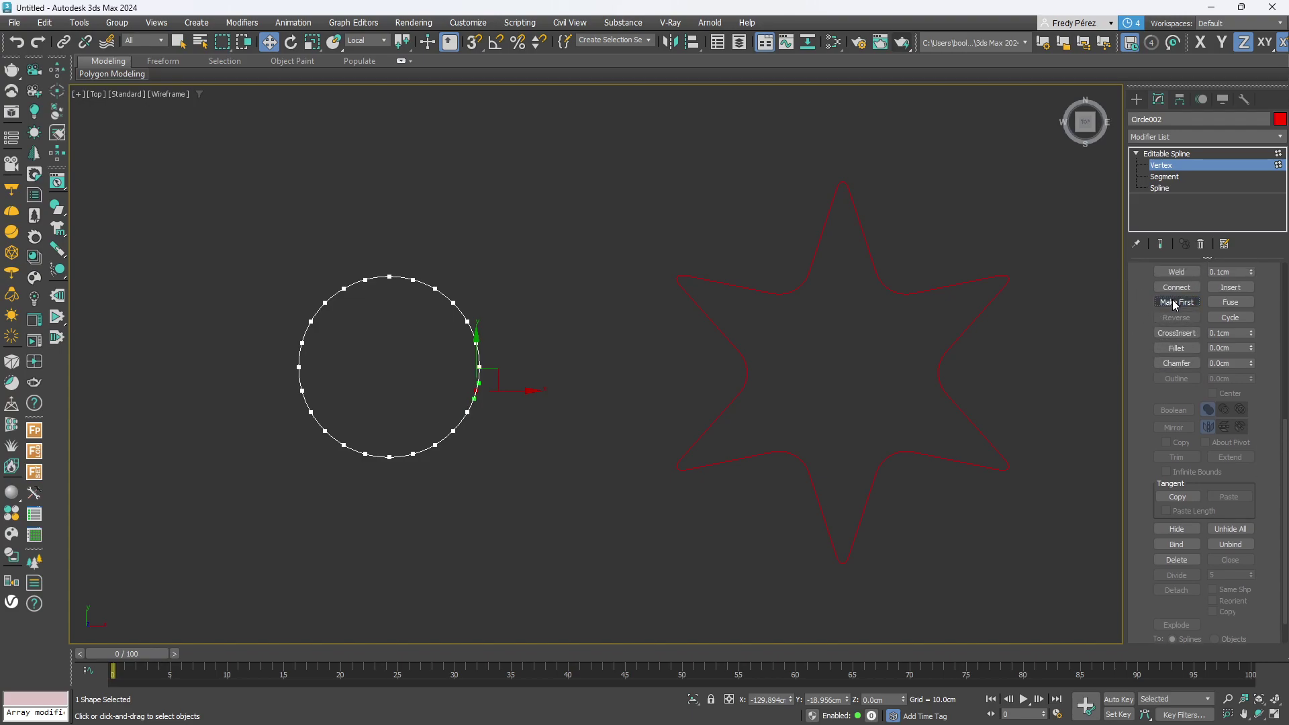
click(1242, 165)
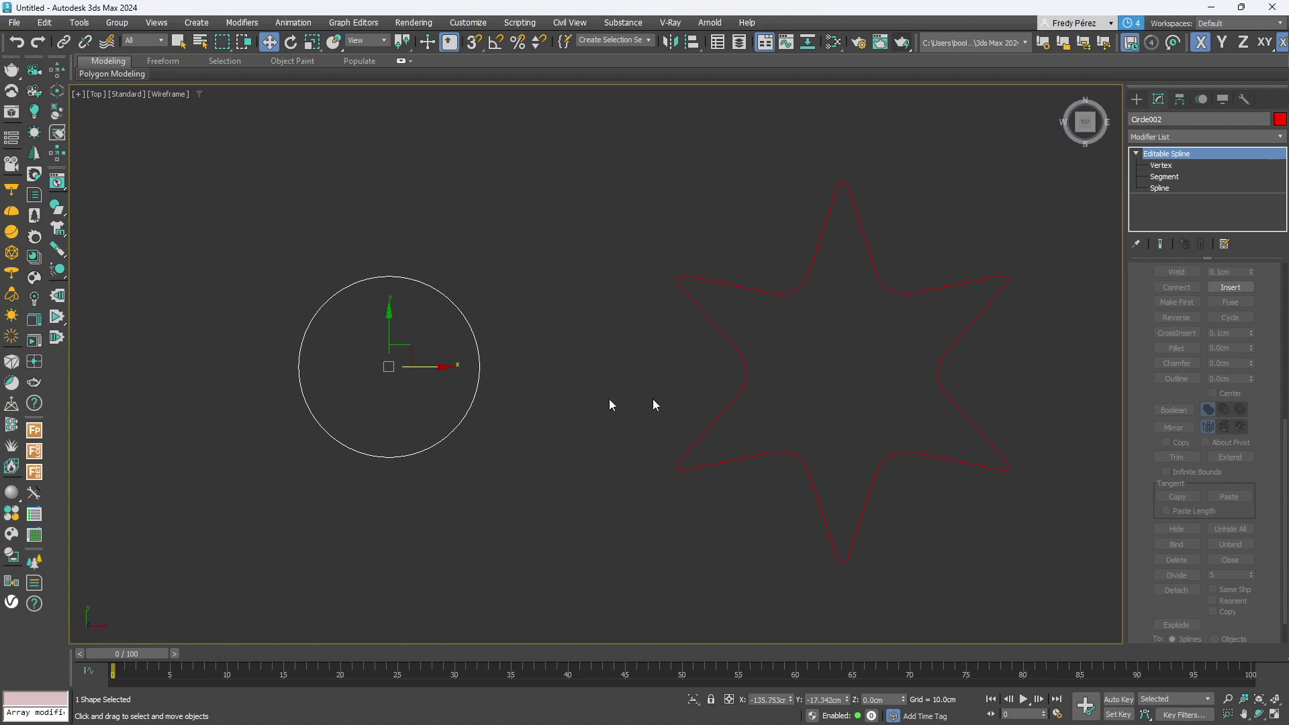
Recheck the position of the star's first vertex at vertex level.
click(959, 403)
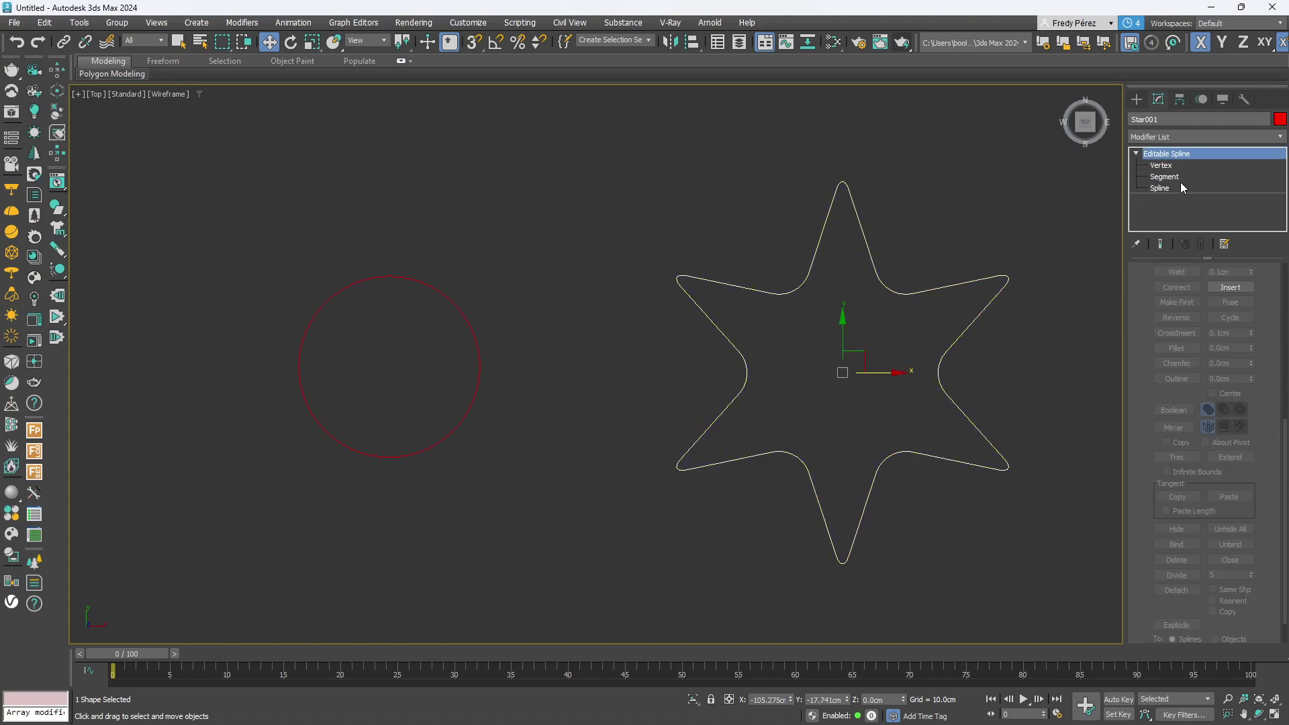
click(1163, 166)
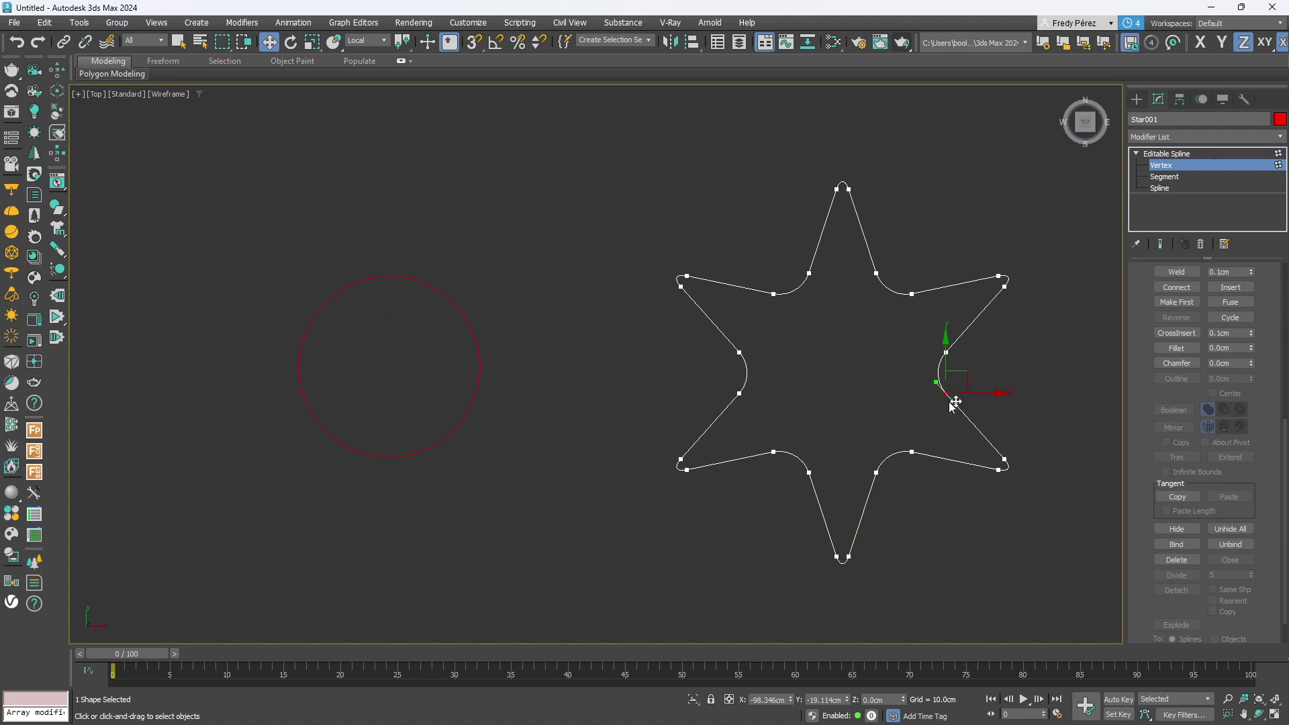
click(1155, 167)
Loft the red circle along the vertical path line in the maximized Perspective view, using the Copy method.
mouse_move(1273, 718)
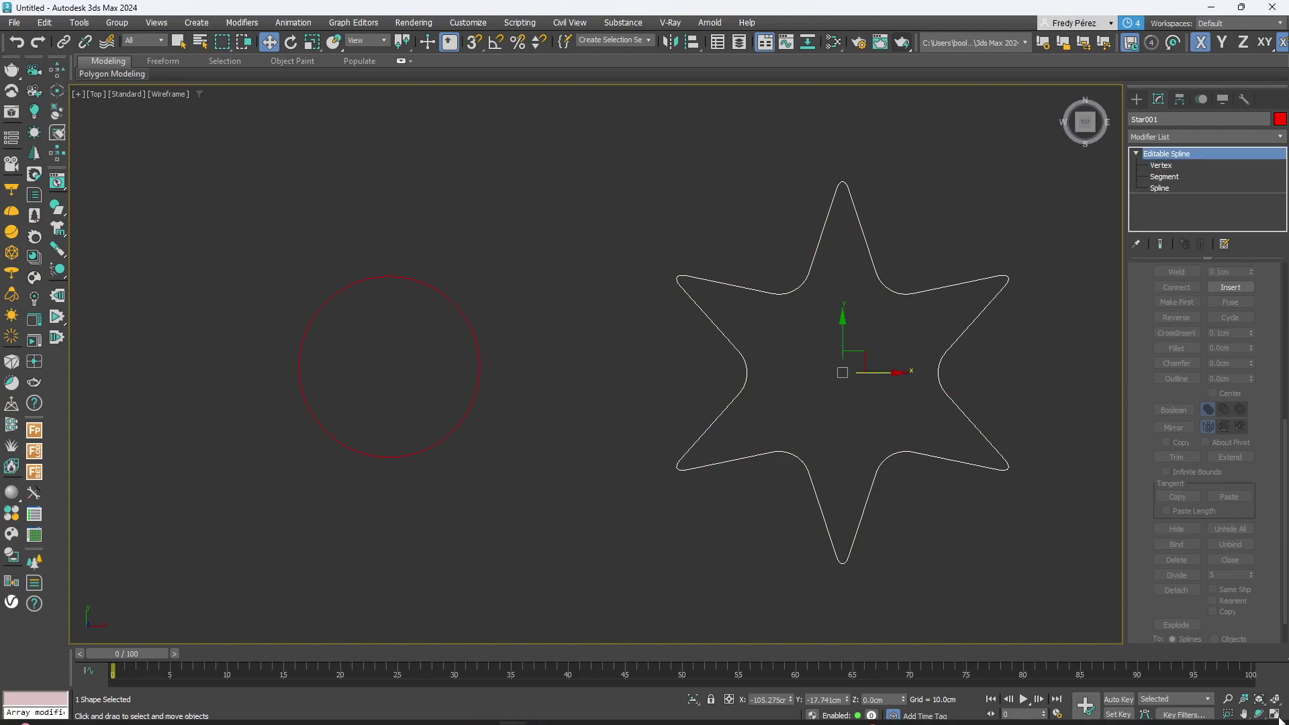
click(1274, 716)
middle_click(947, 520)
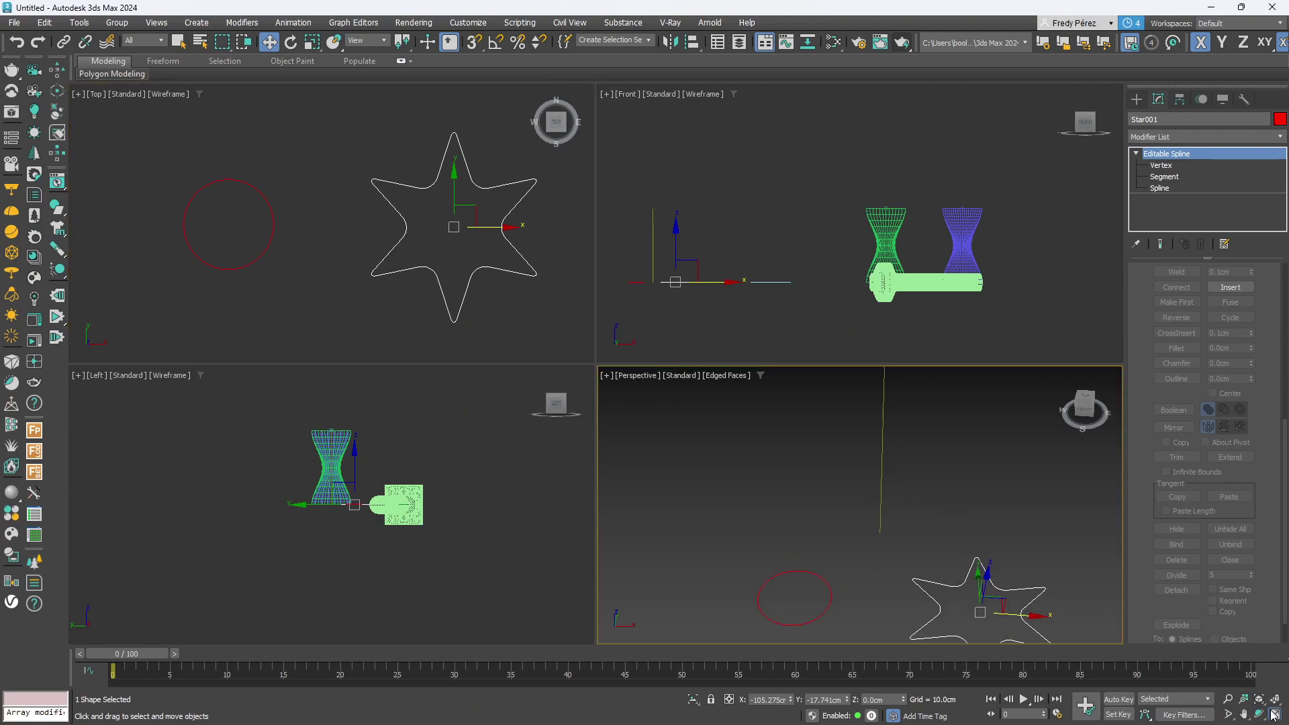
click(1275, 716)
scroll(691, 319, down, 4)
click(670, 290)
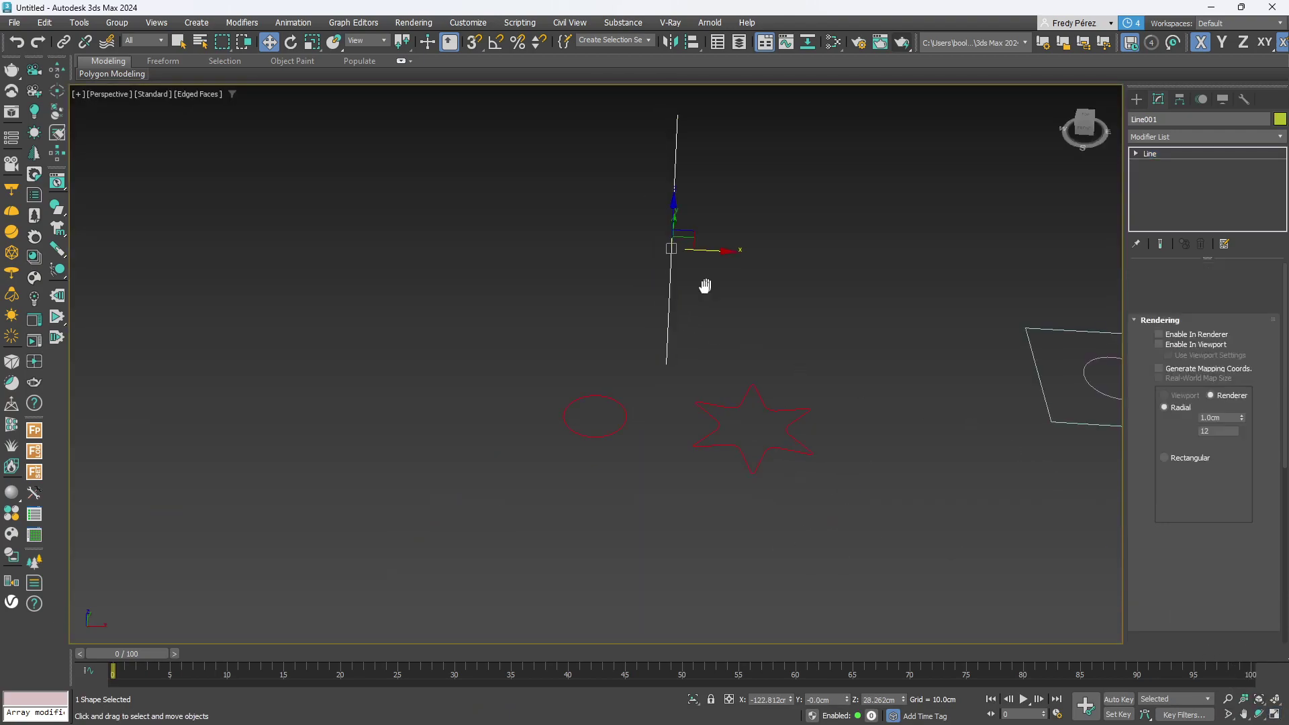
middle_drag(705, 285, 641, 333)
click(1136, 99)
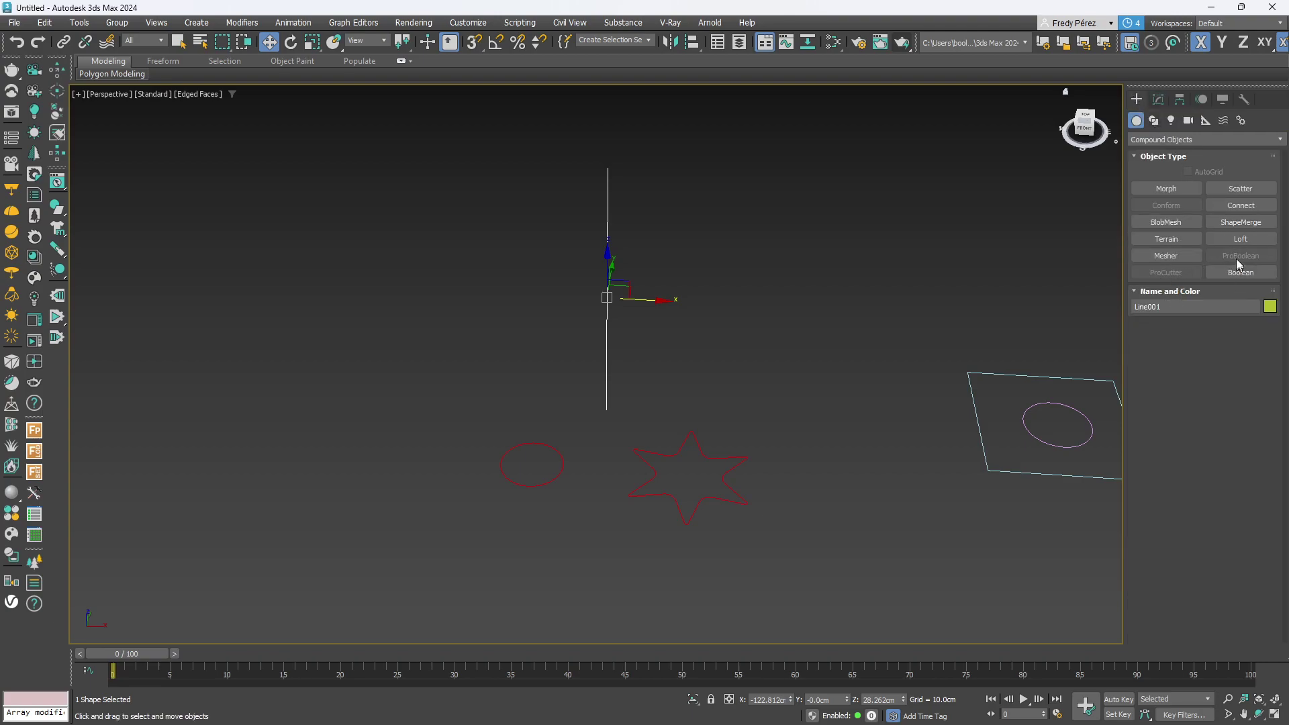
click(1241, 239)
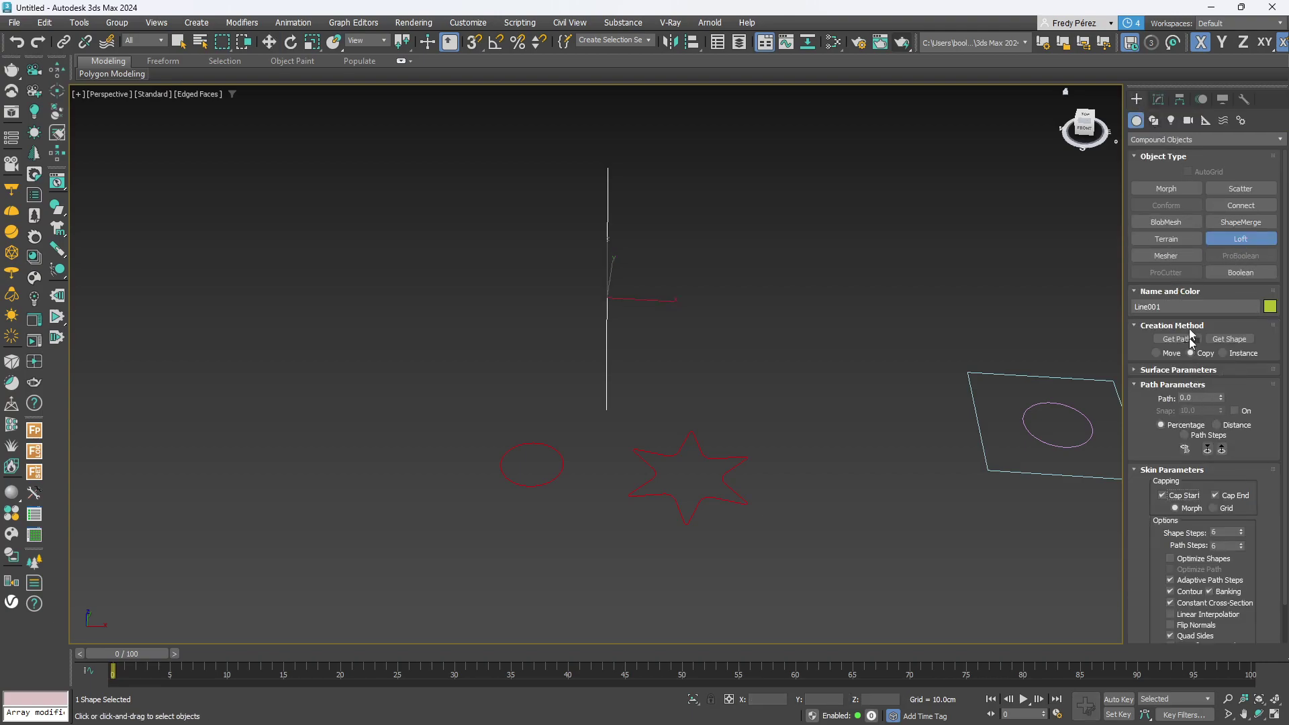
click(1229, 339)
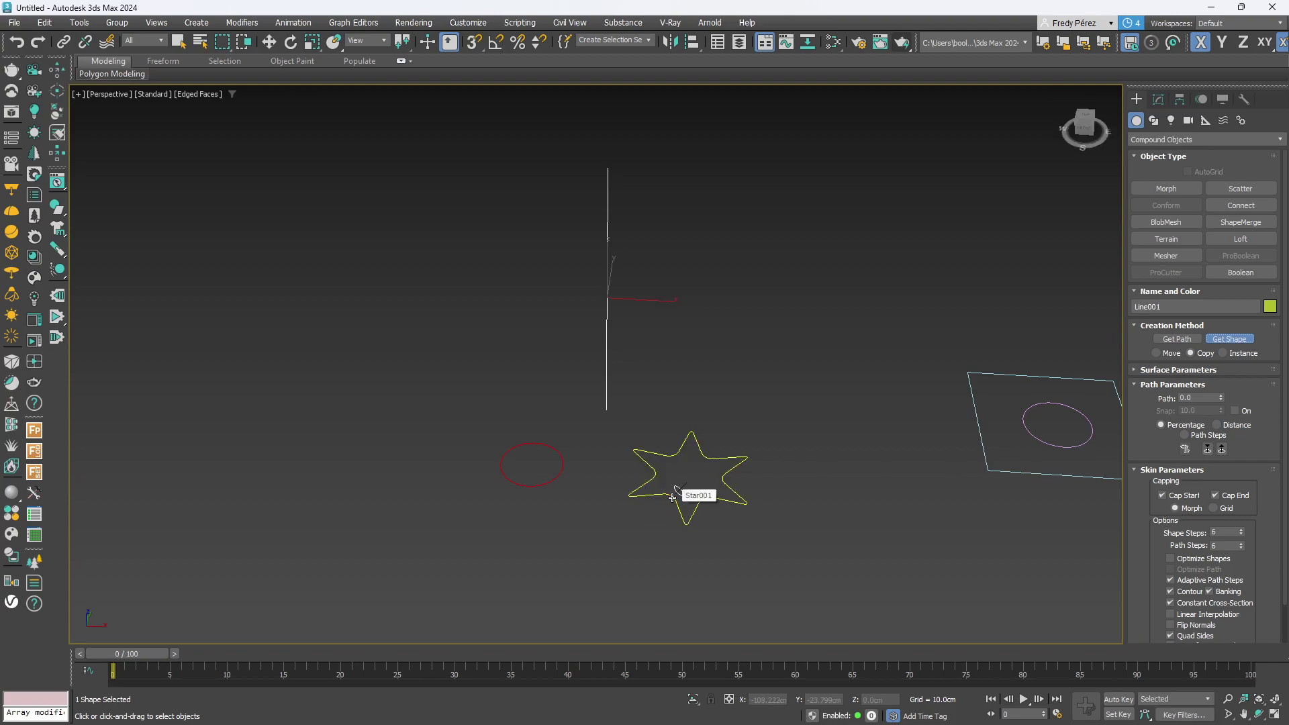
click(562, 475)
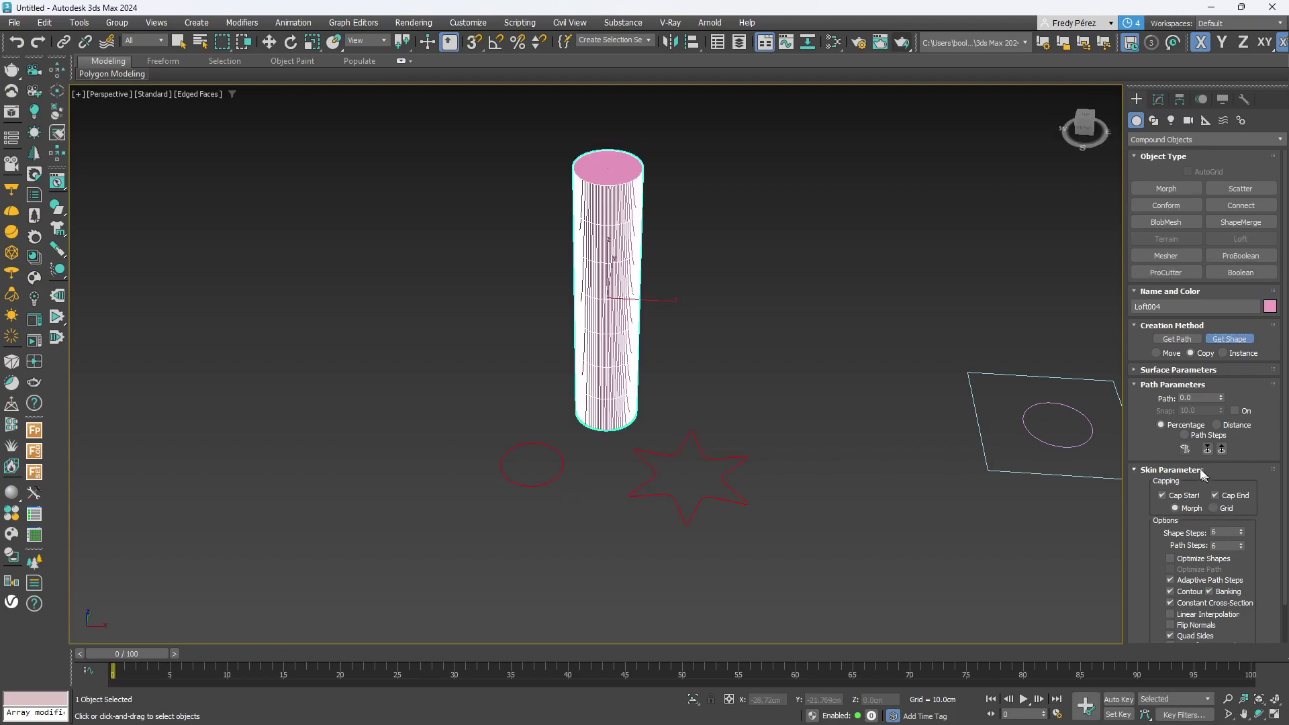
Set the loft's path position to 50 percent and add the red star as the section there.
click(1205, 397)
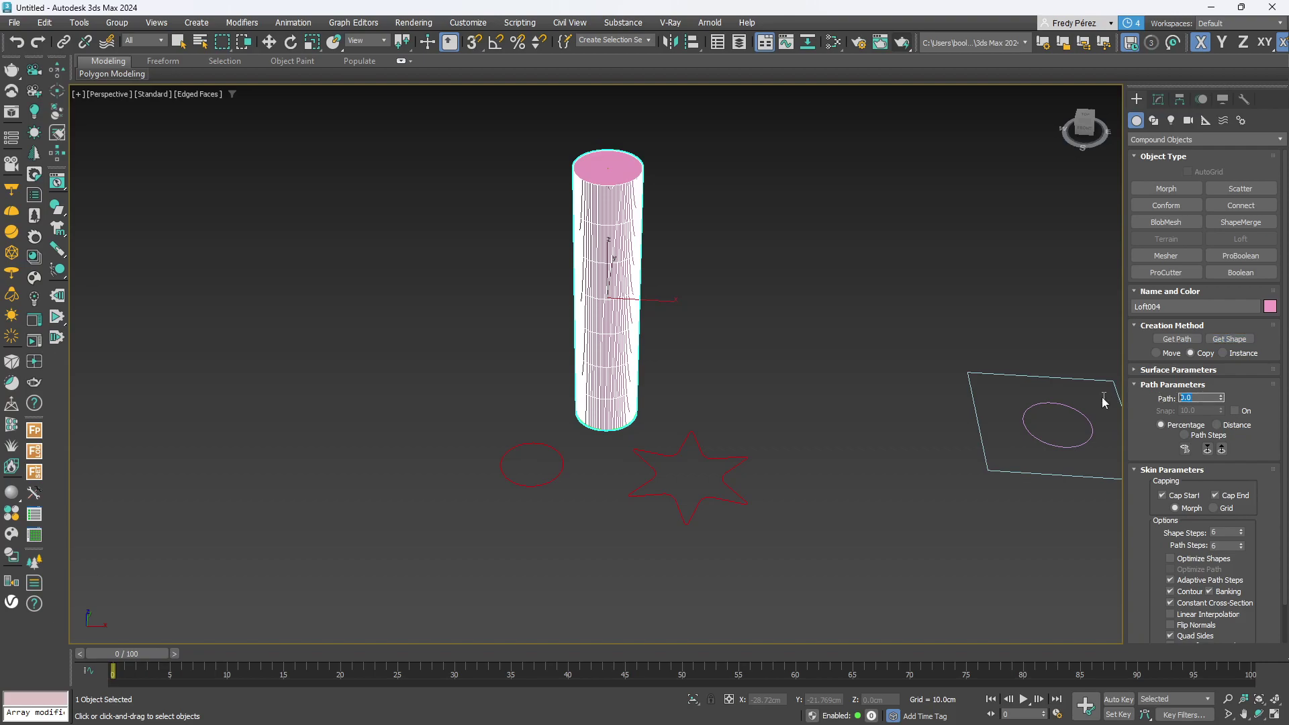
text(50)
key(Return)
click(1229, 340)
click(743, 497)
Examine the new loft's mesh from several angles, especially the transition from the circular base to the star section.
scroll(612, 415, up, 5)
scroll(611, 415, down, 5)
alt+middle_drag(658, 463, 673, 352)
scroll(674, 356, up, 6)
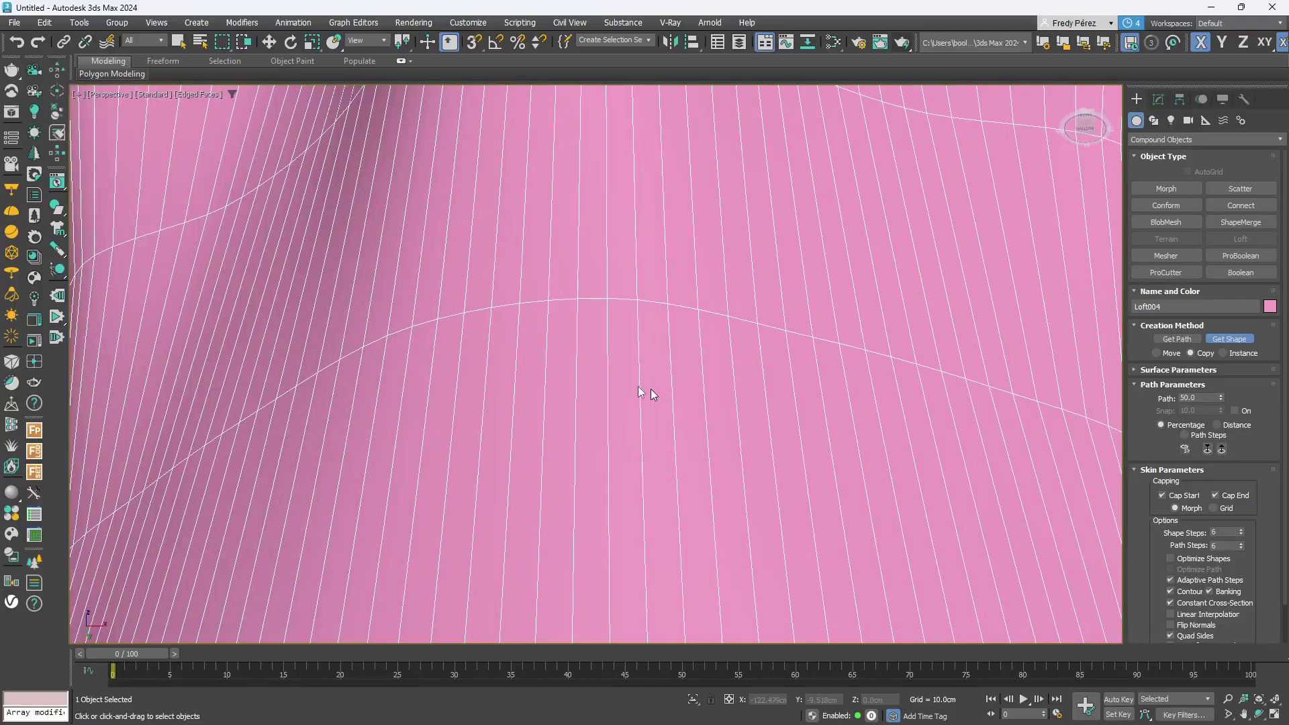
scroll(659, 394, down, 5)
scroll(615, 381, down, 3)
alt+middle_drag(633, 345, 650, 445)
scroll(779, 446, down, 3)
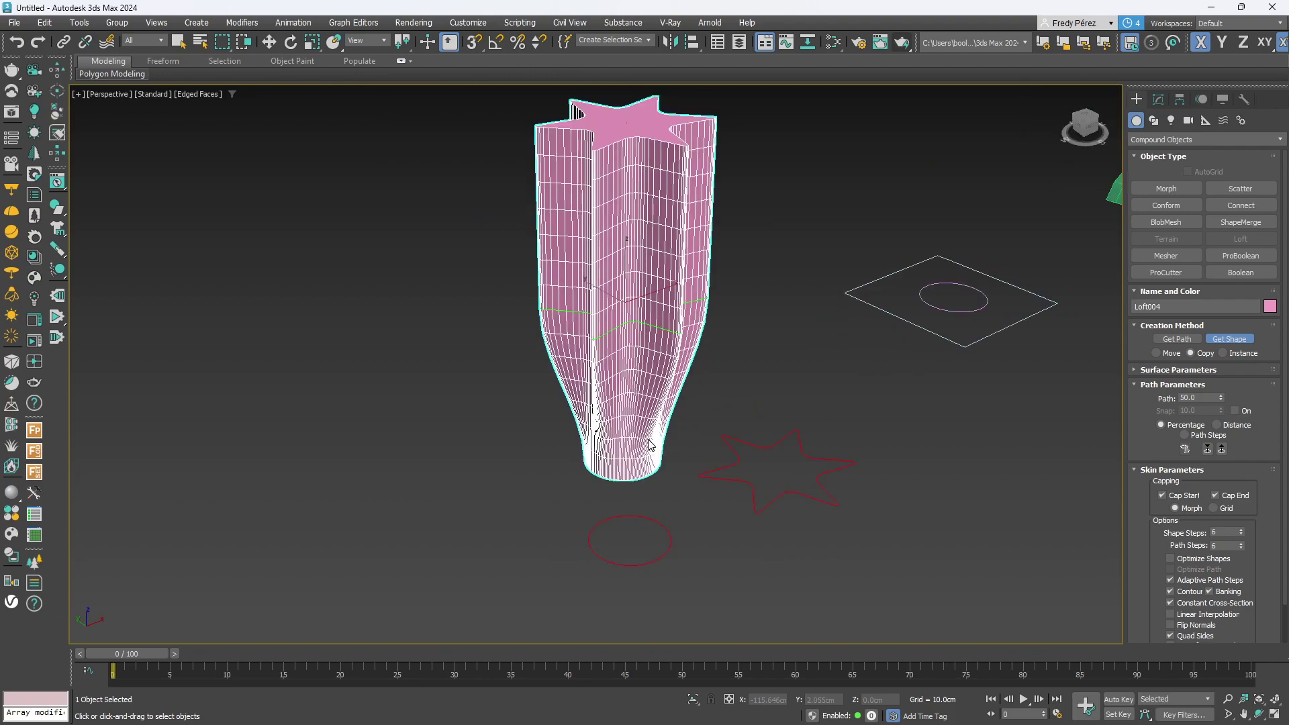
scroll(650, 446, up, 2)
middle_drag(649, 445, 603, 437)
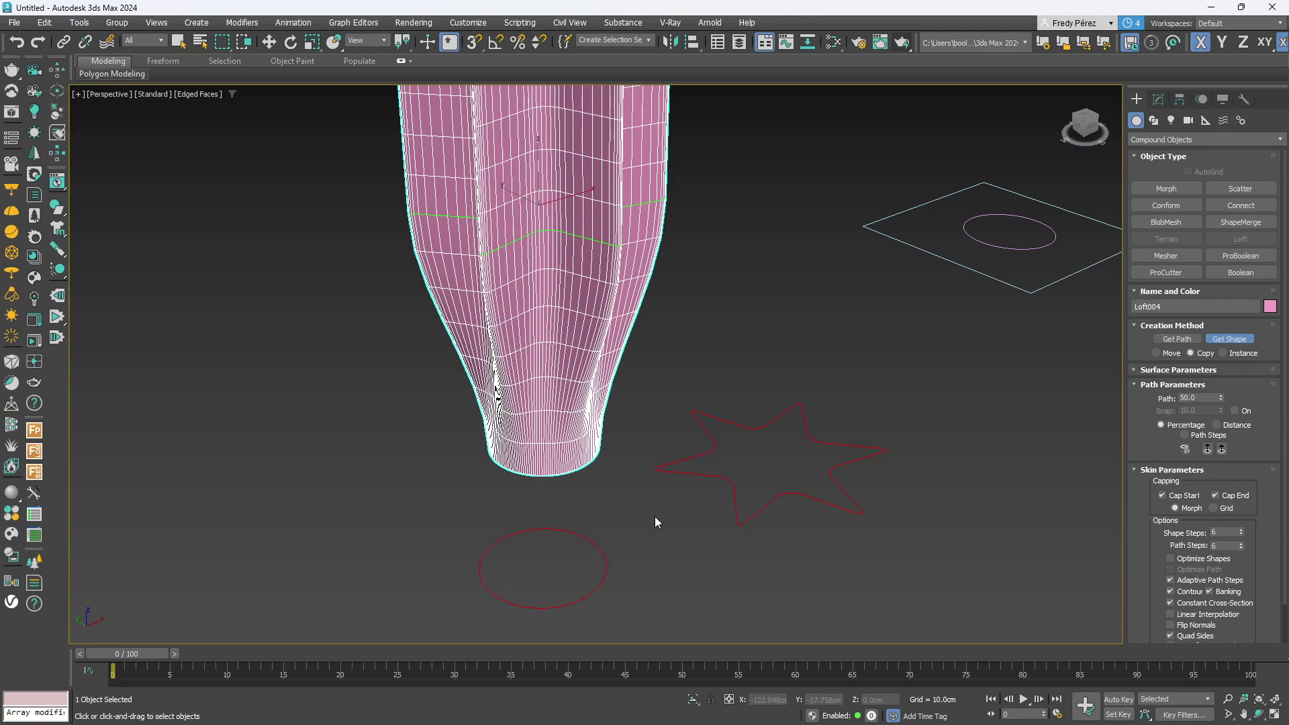
Leave shape picking and make one independent copy of the red circle beside the original near the loft's base.
key(w)
click(607, 567)
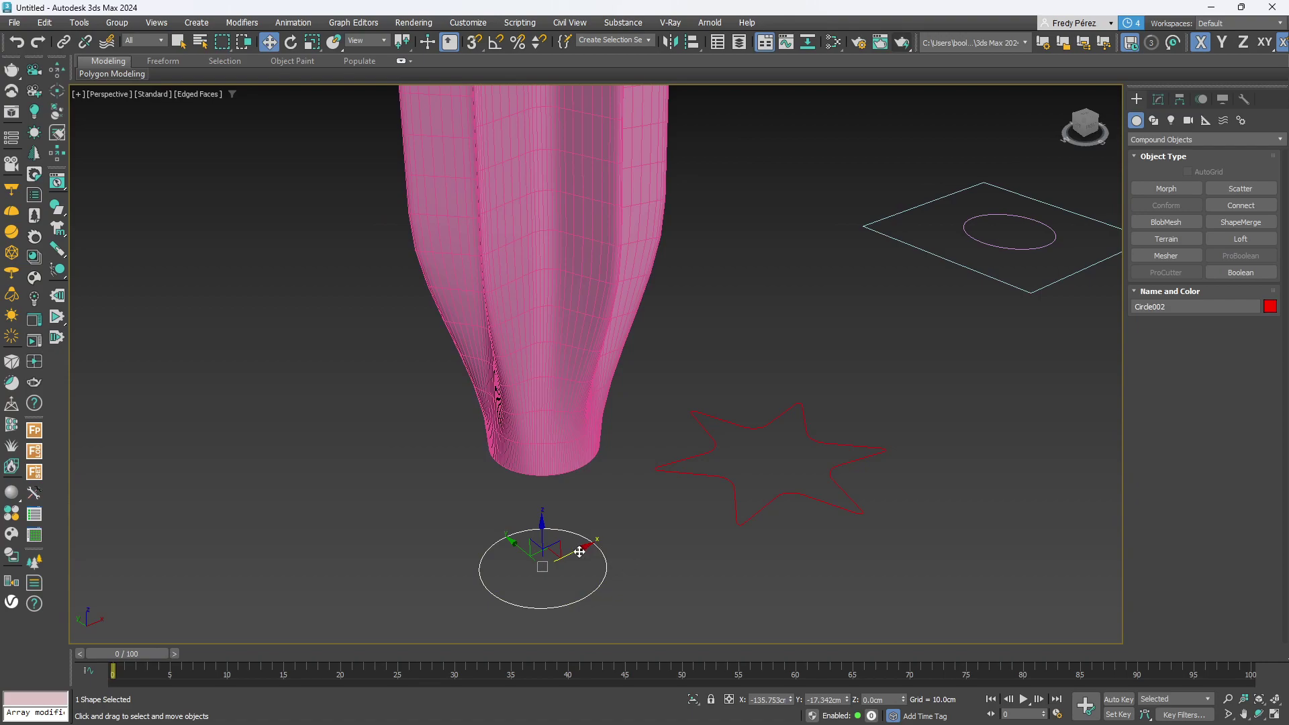
drag(559, 551, 371, 486)
key(ctrl+z)
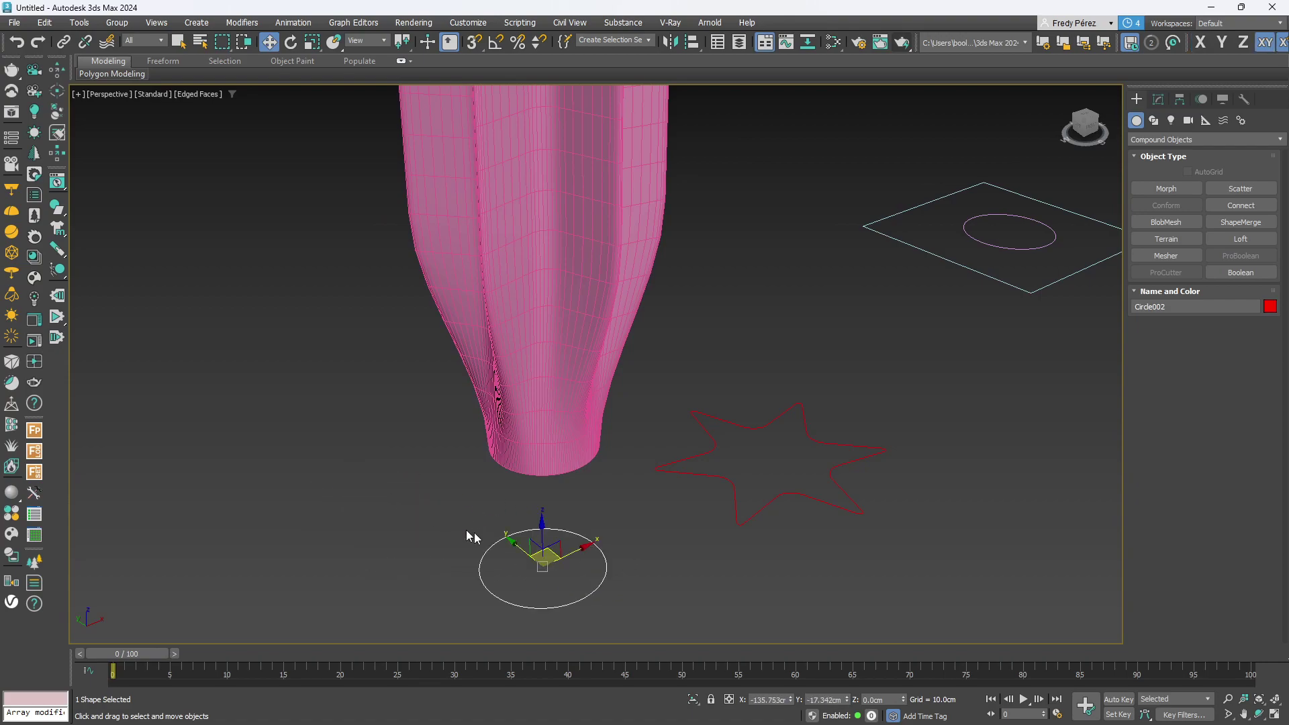
shift+drag(551, 563, 370, 498)
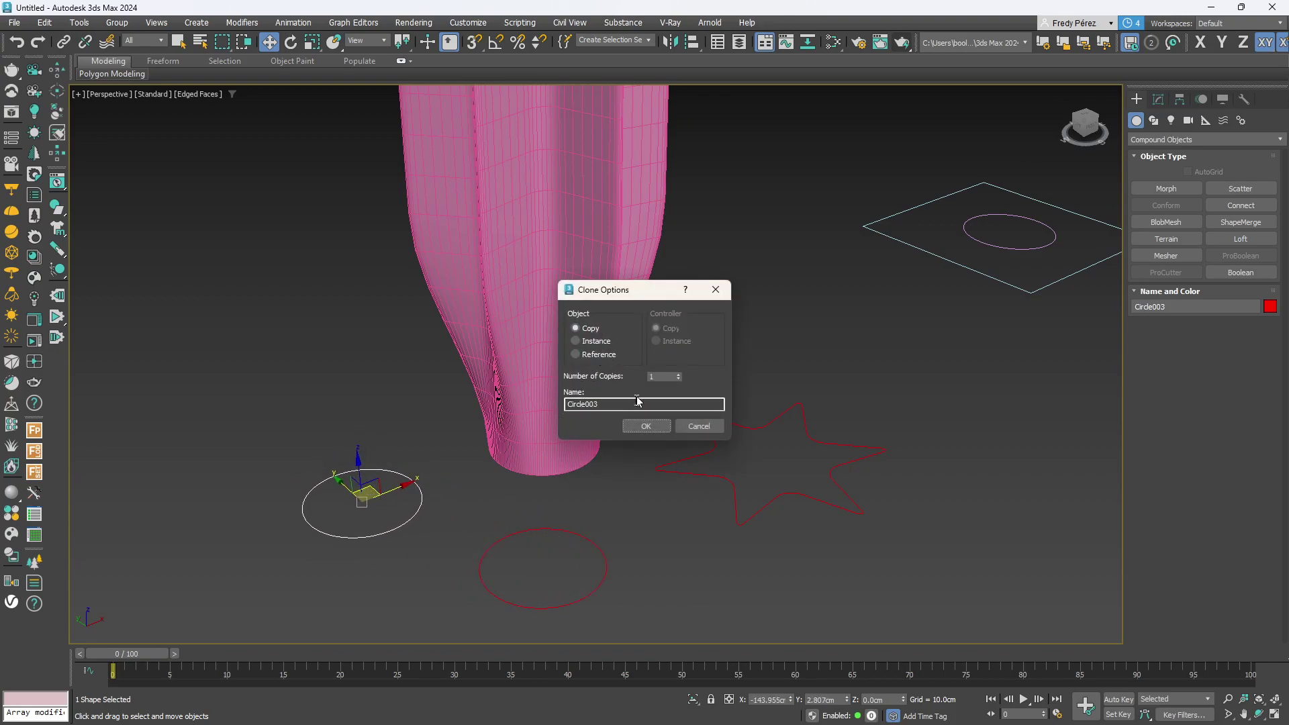
click(645, 425)
Scale the copied circle down uniformly to about a third of its size.
click(313, 41)
drag(380, 522, 334, 582)
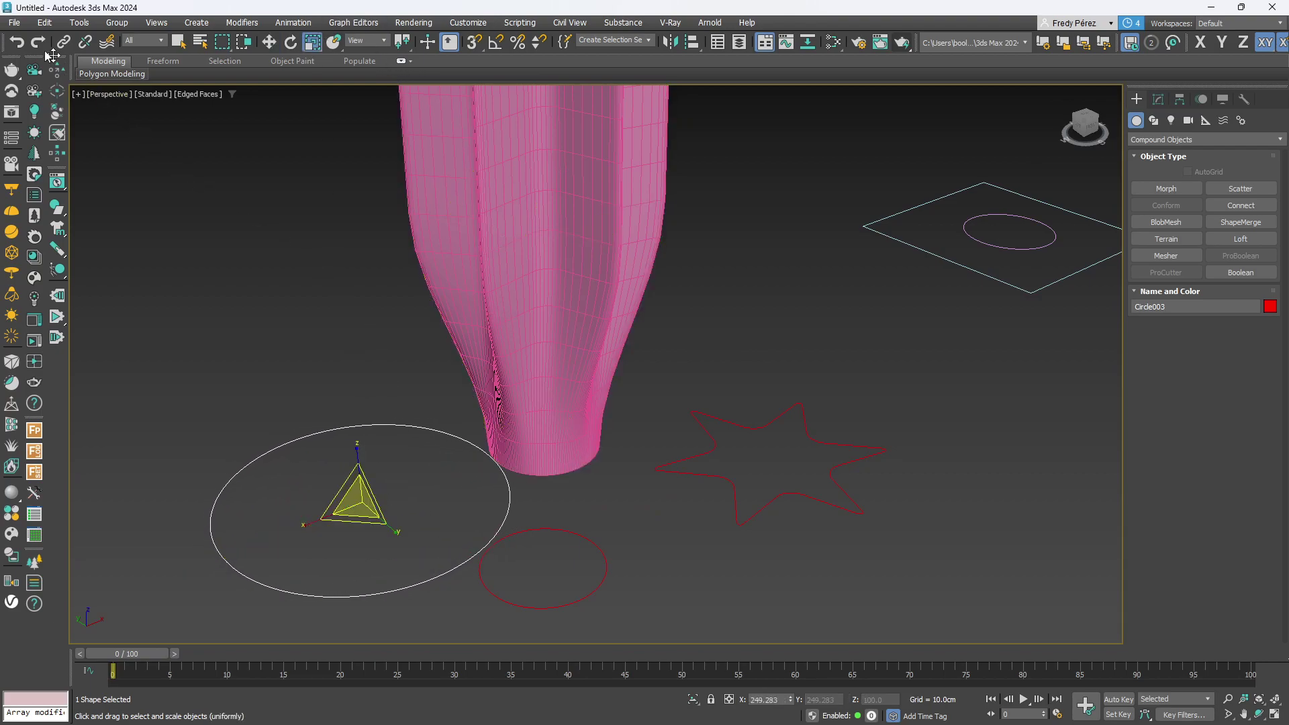
click(17, 42)
drag(359, 516, 373, 446)
click(269, 42)
Select the pink loft and show its path parameters for editing, collapsing the deformation and surface settings.
click(502, 343)
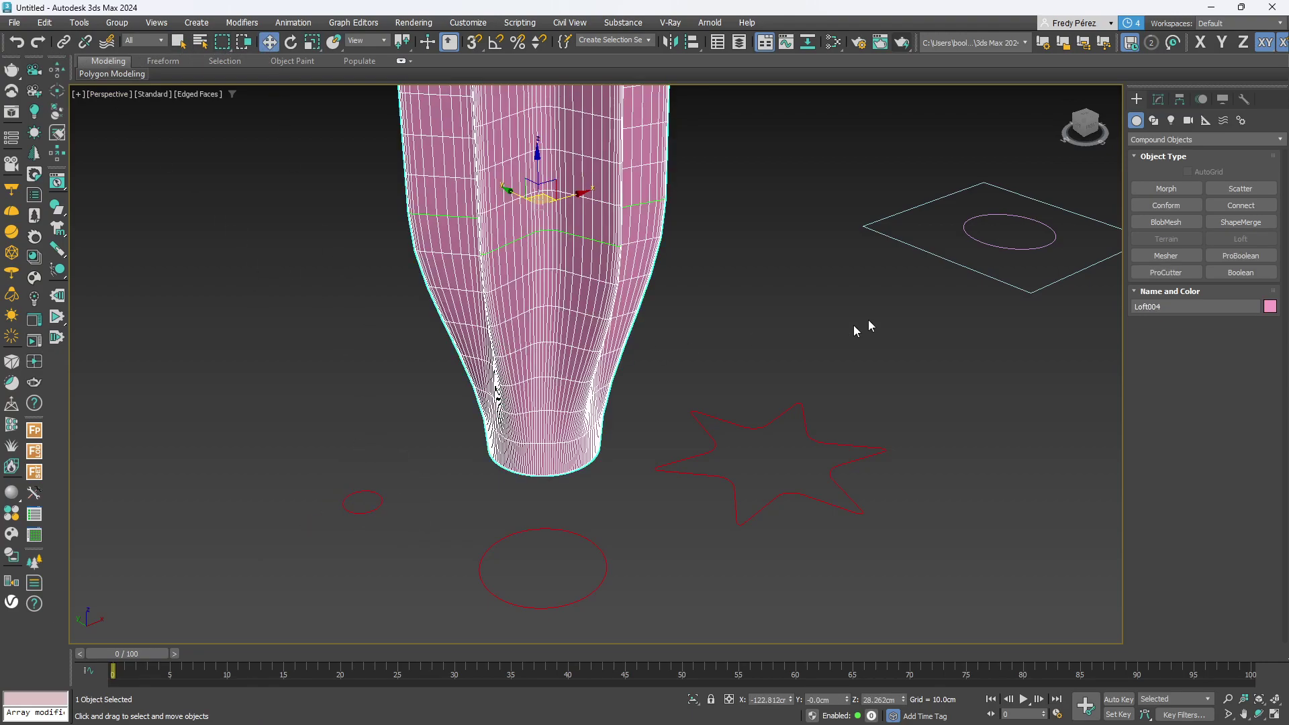
click(1159, 99)
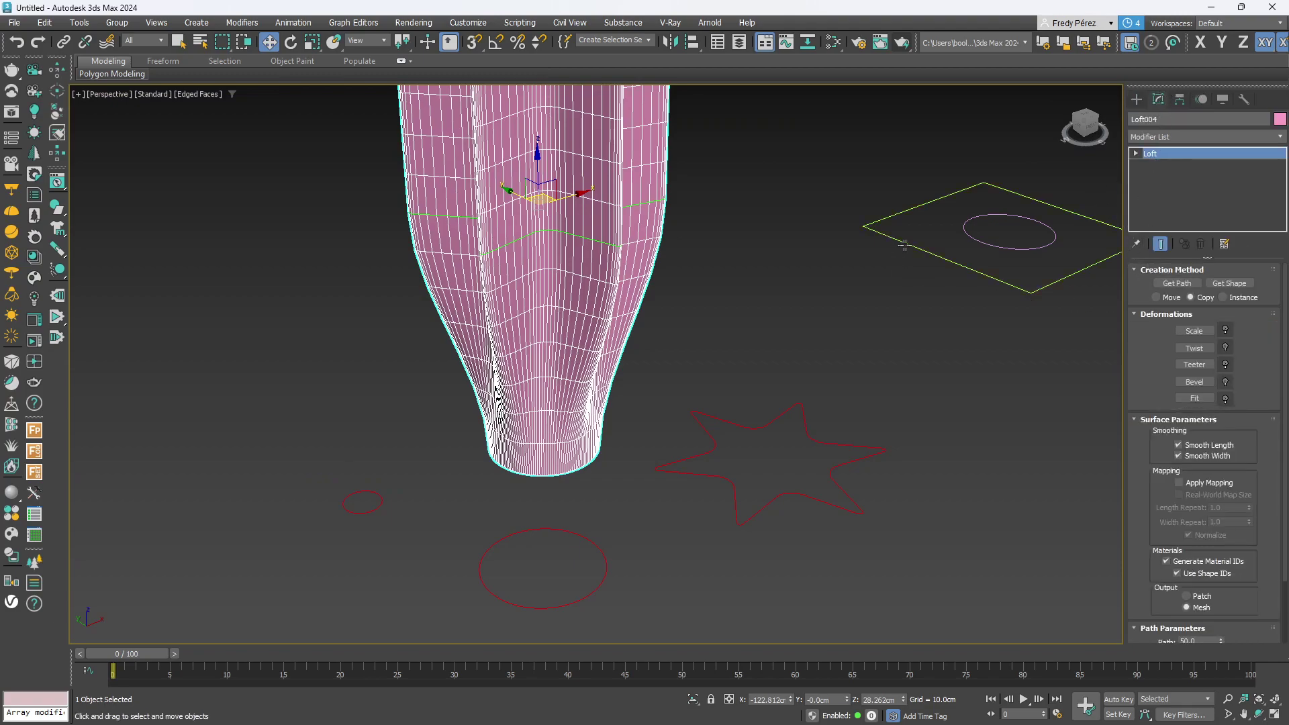
click(1136, 100)
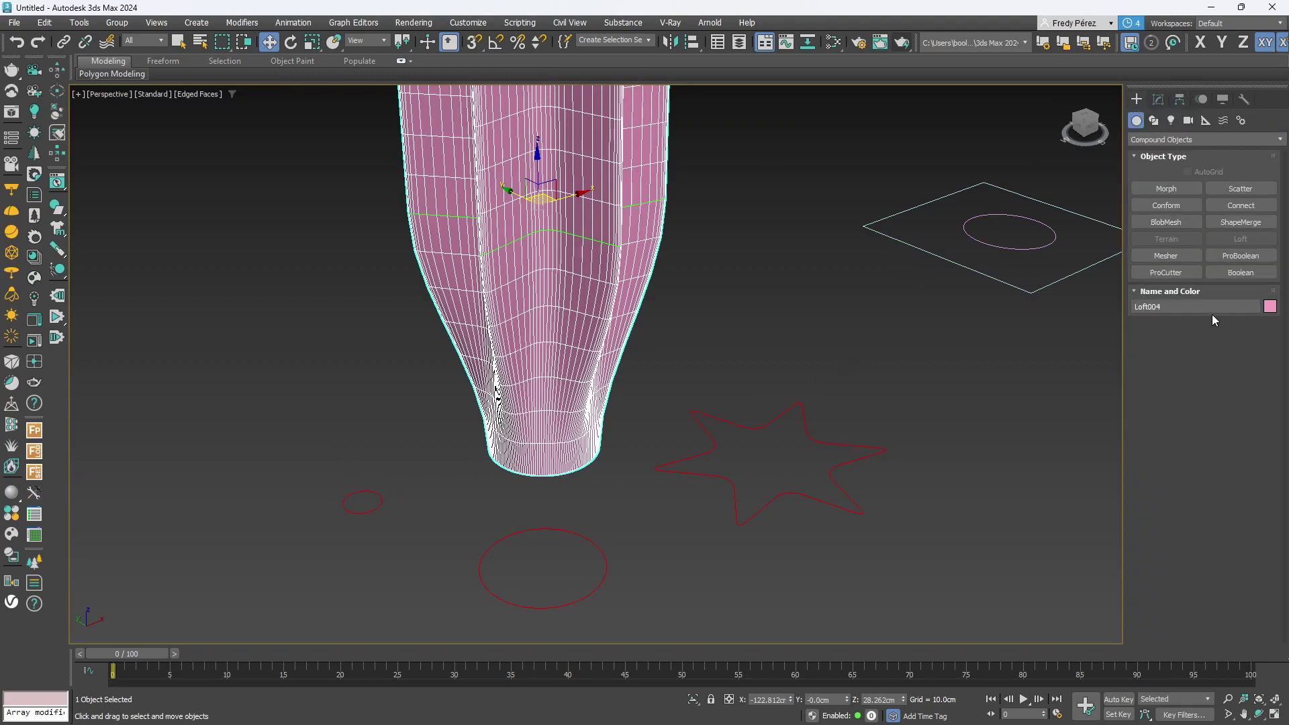
click(1158, 103)
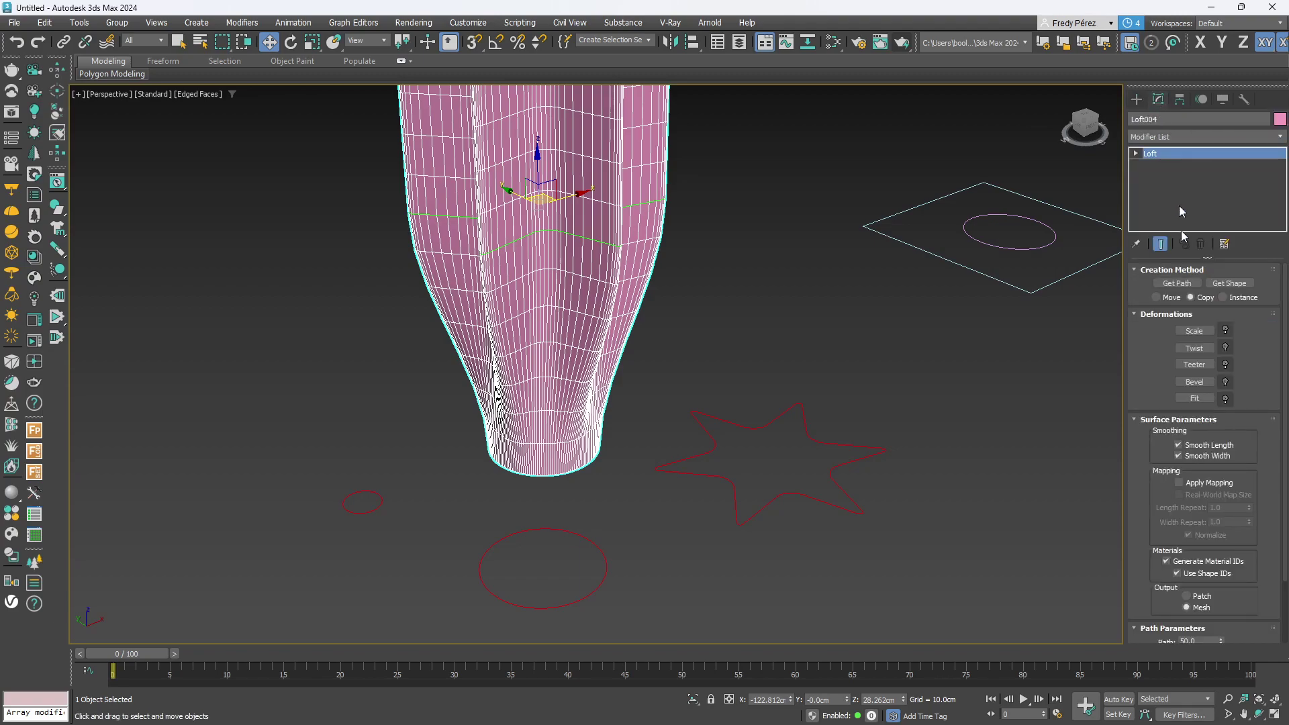
drag(1145, 375, 1146, 372)
click(1135, 314)
click(1135, 330)
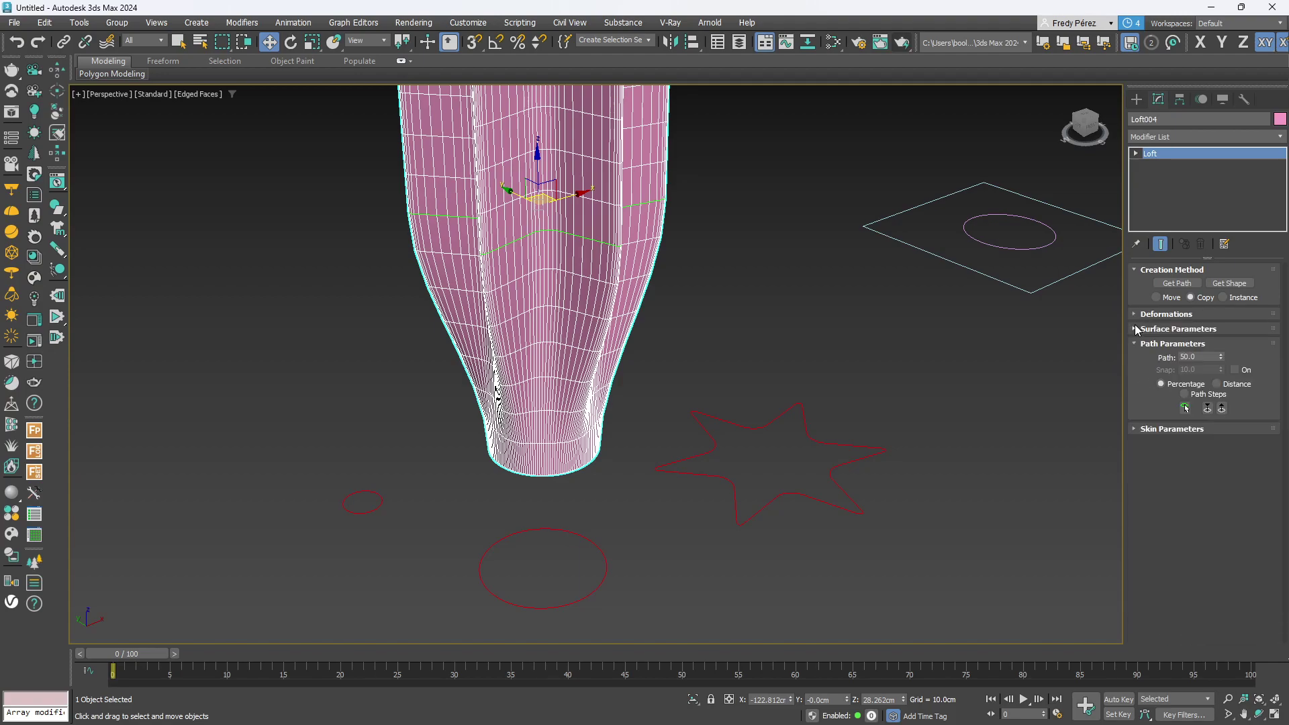
Set the loft's path position to 80 percent and add the small red circle as the section there.
click(1204, 356)
text(80)
key(Return)
click(1231, 285)
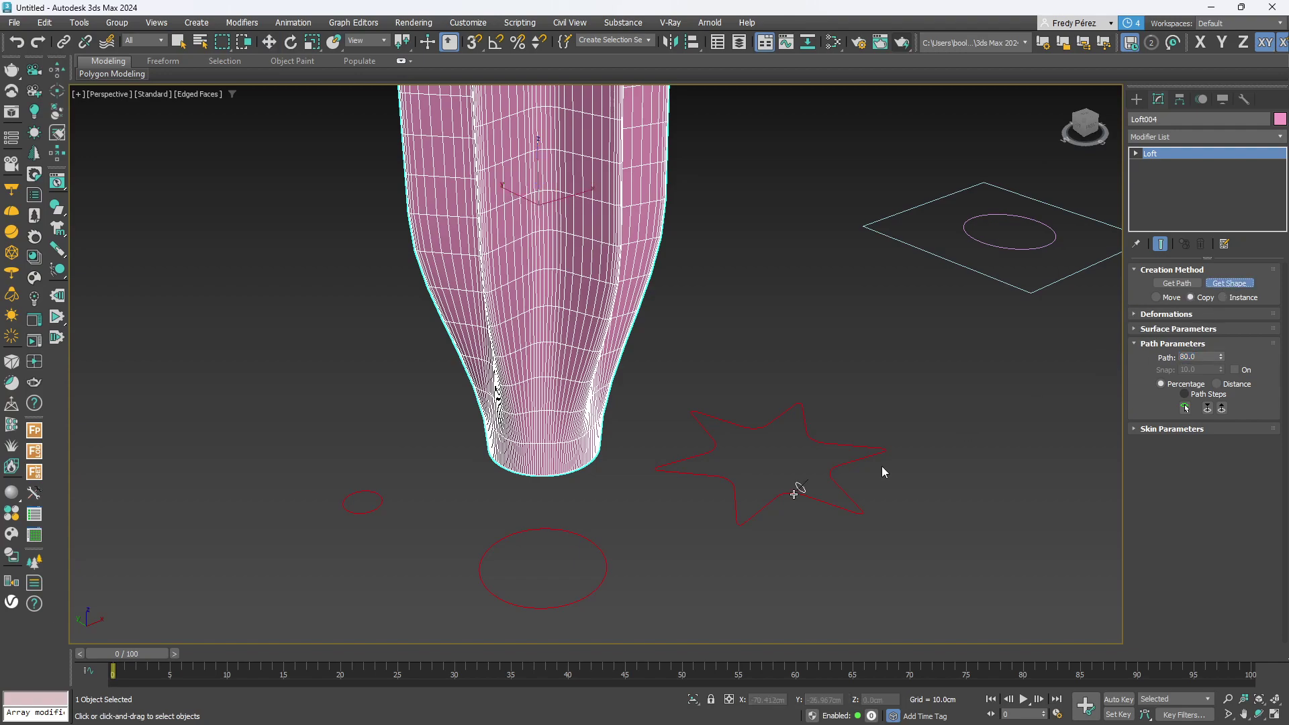
click(375, 511)
middle_drag(653, 431, 685, 374)
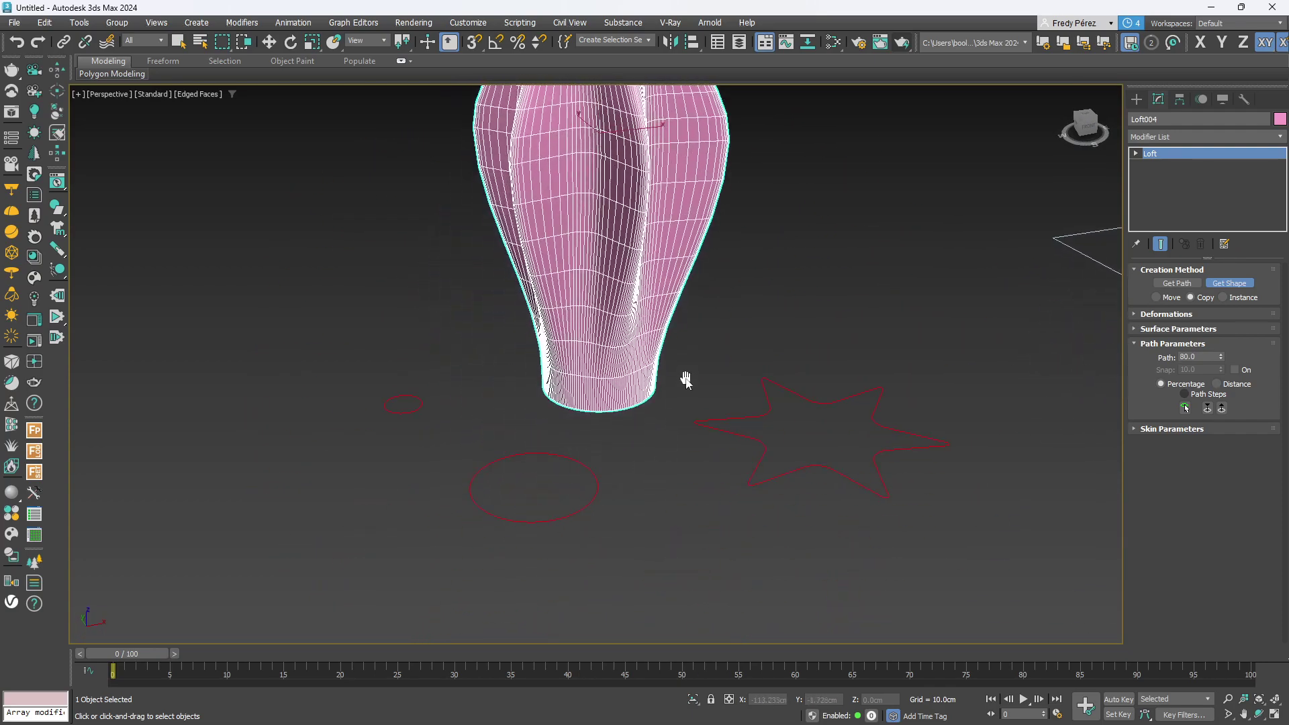
alt+middle_drag(623, 424, 503, 507)
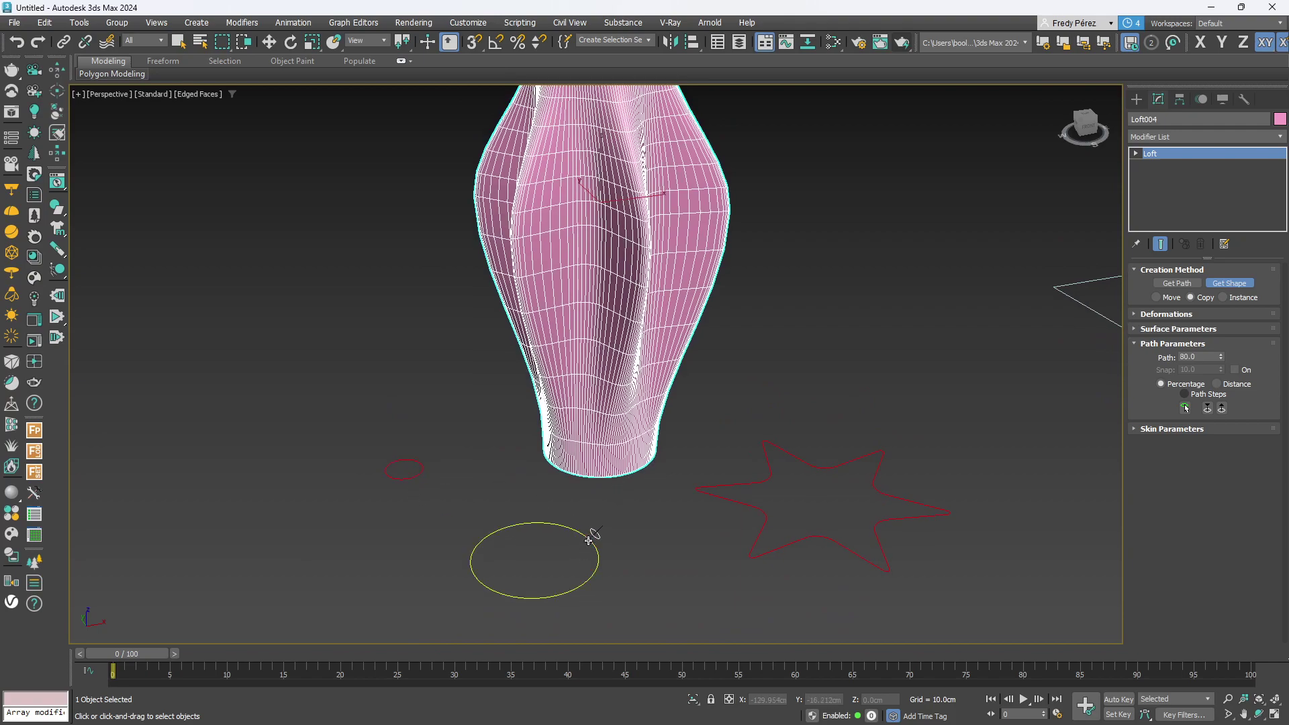
Leave shape picking and check the small red circle's absolute X, Y and Z scale values.
key(w)
click(414, 478)
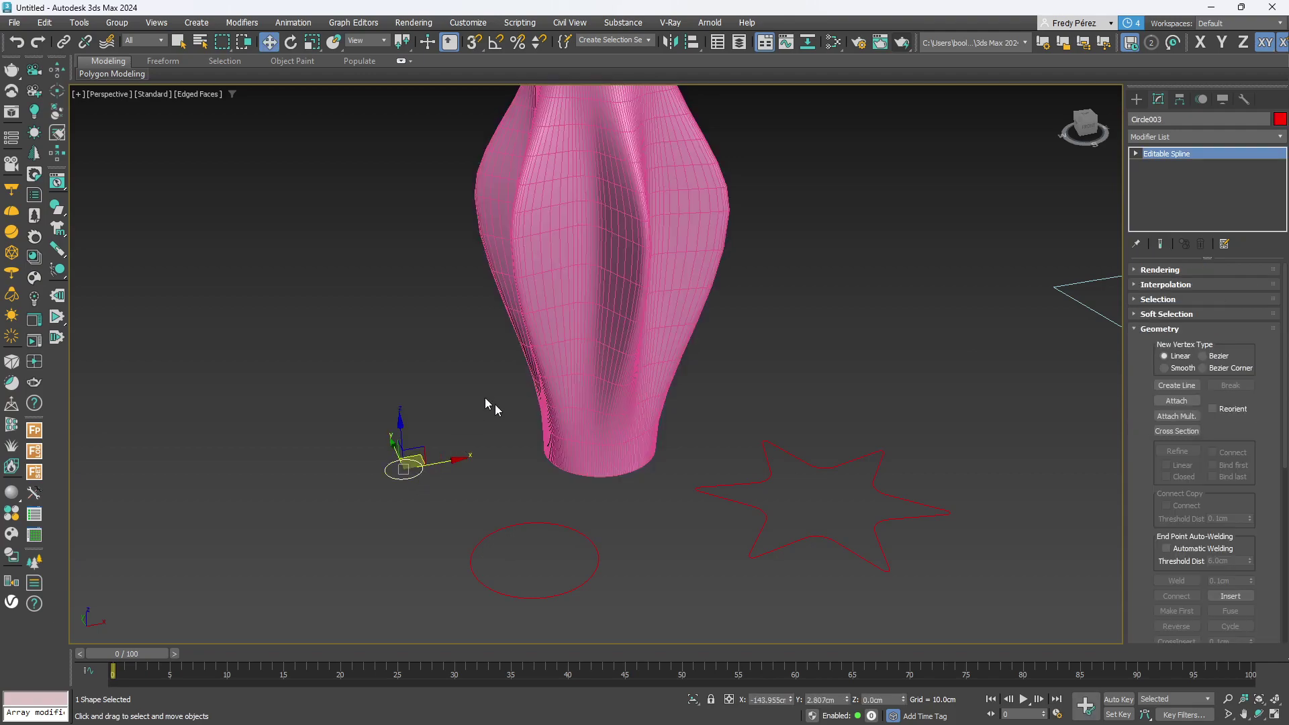
click(312, 42)
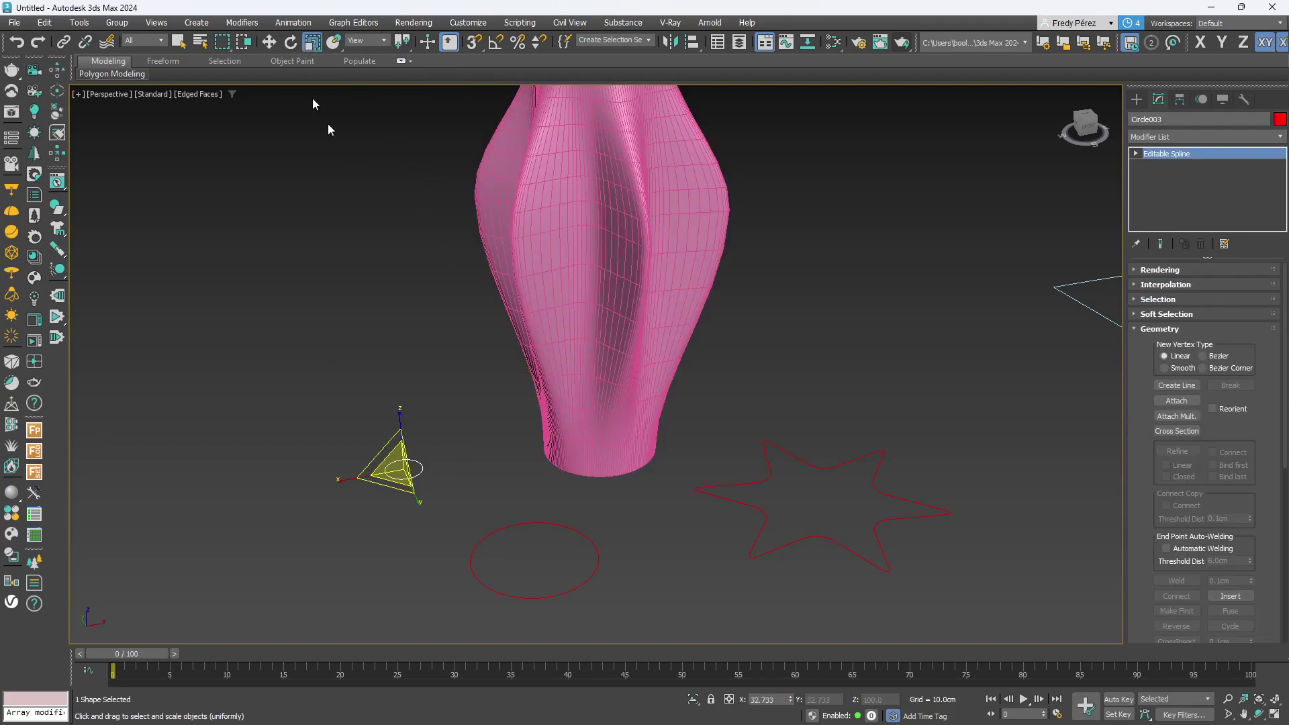
right_click(313, 41)
drag(414, 333, 326, 316)
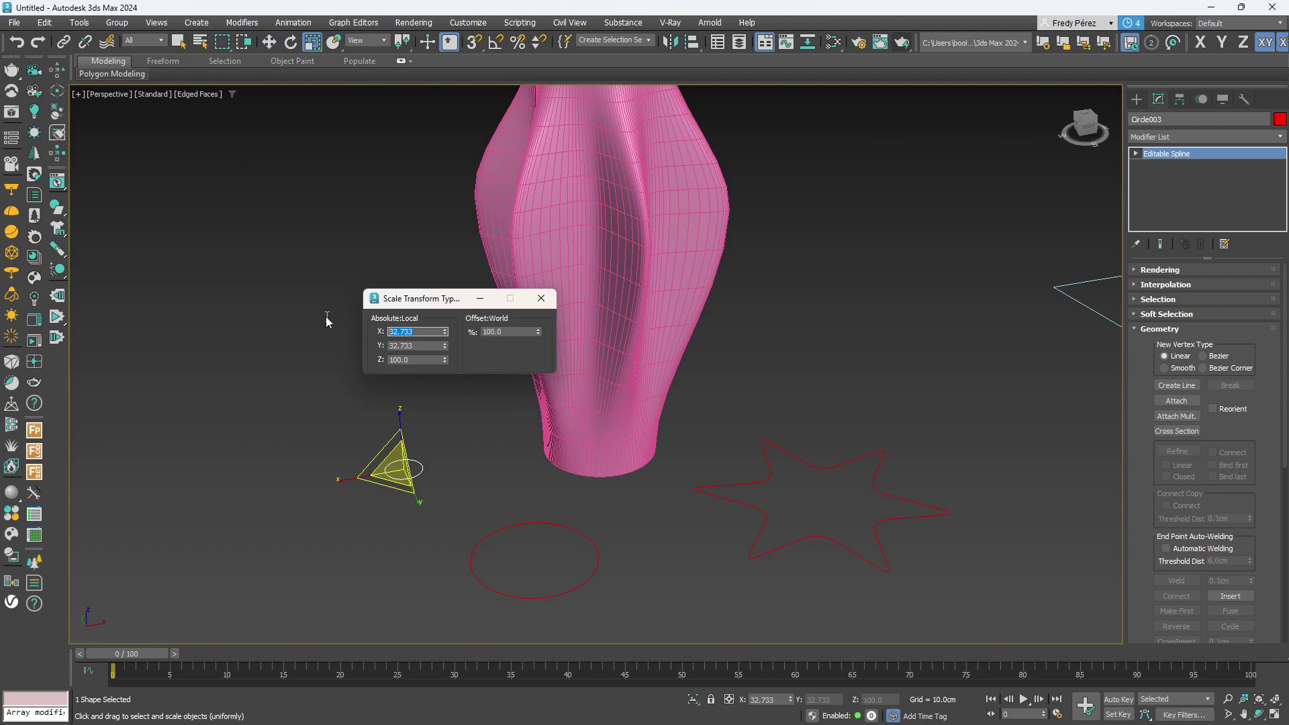
click(541, 299)
click(469, 469)
middle_drag(588, 354, 582, 384)
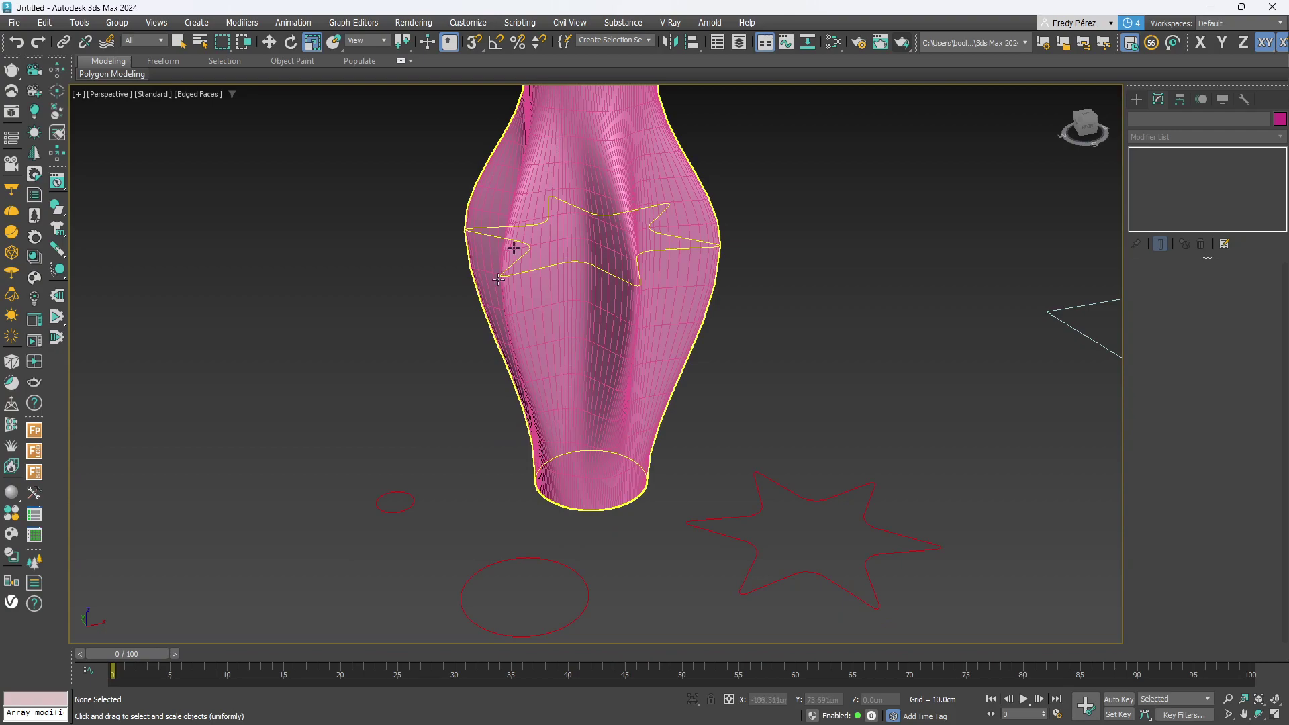
Apply Reset XForm to the small red circle and show its modifier stack.
click(413, 501)
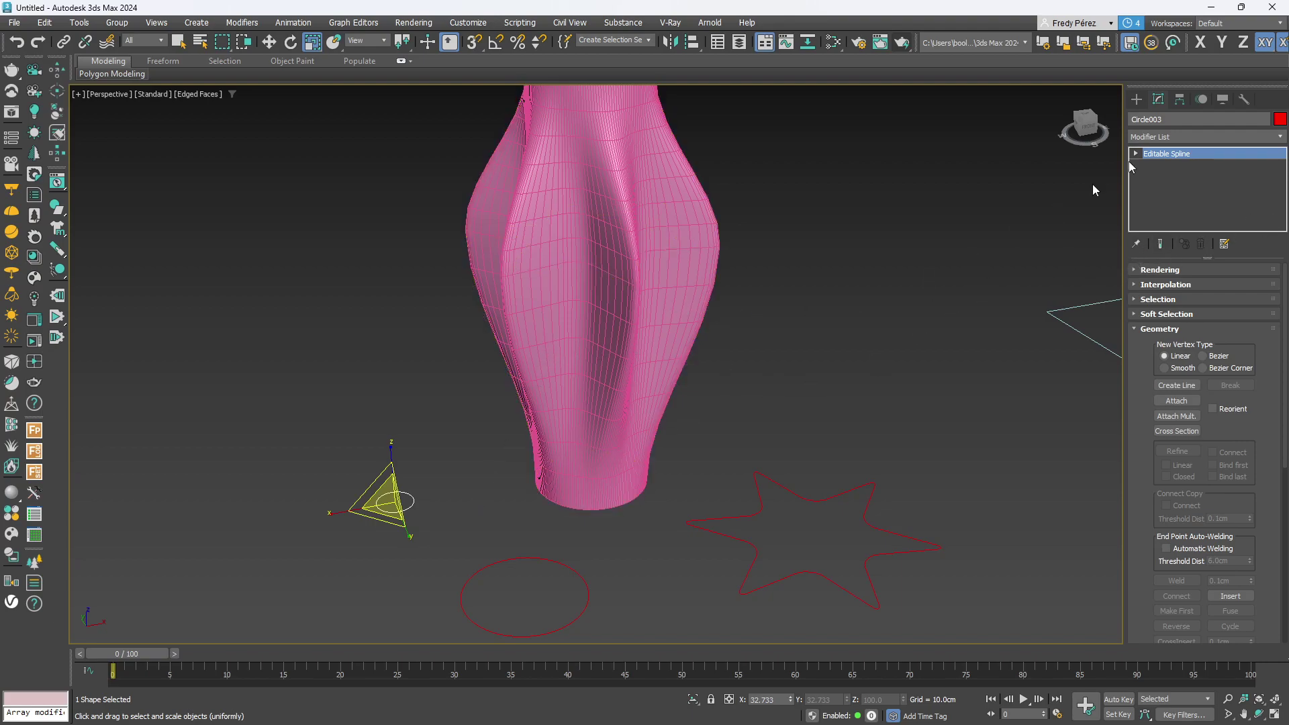
click(1244, 100)
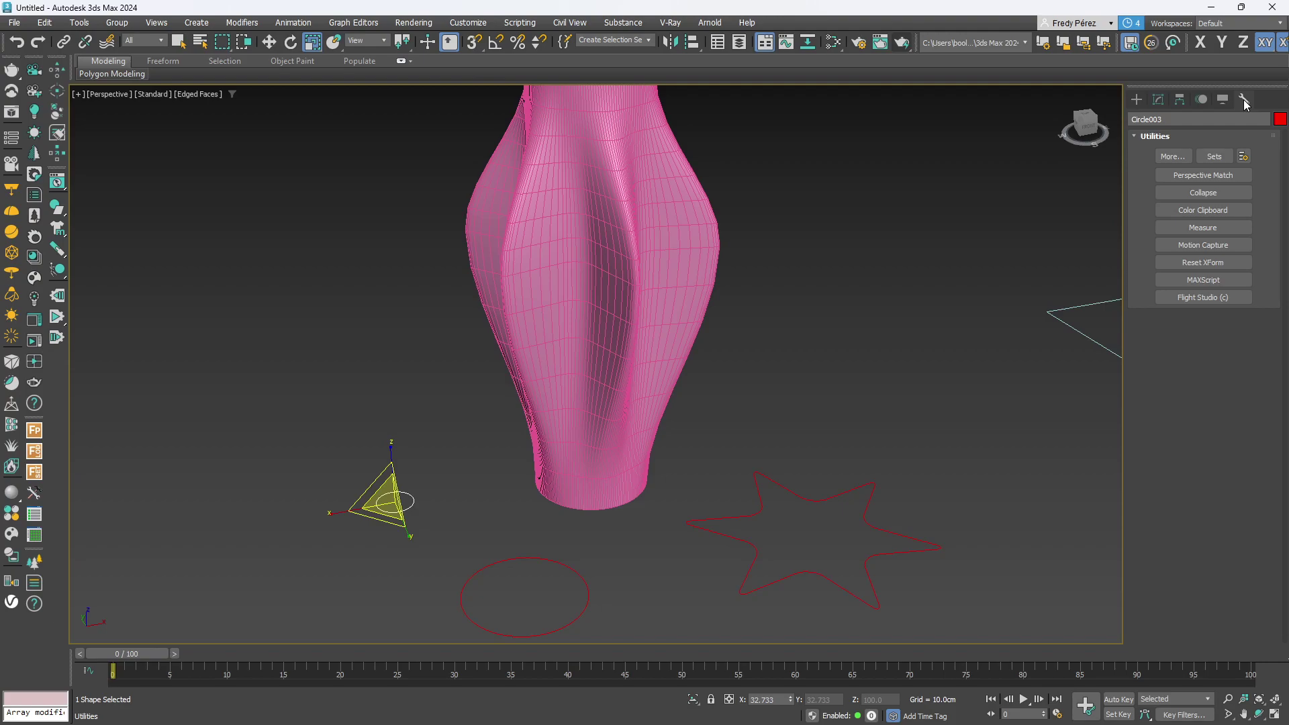
click(1206, 263)
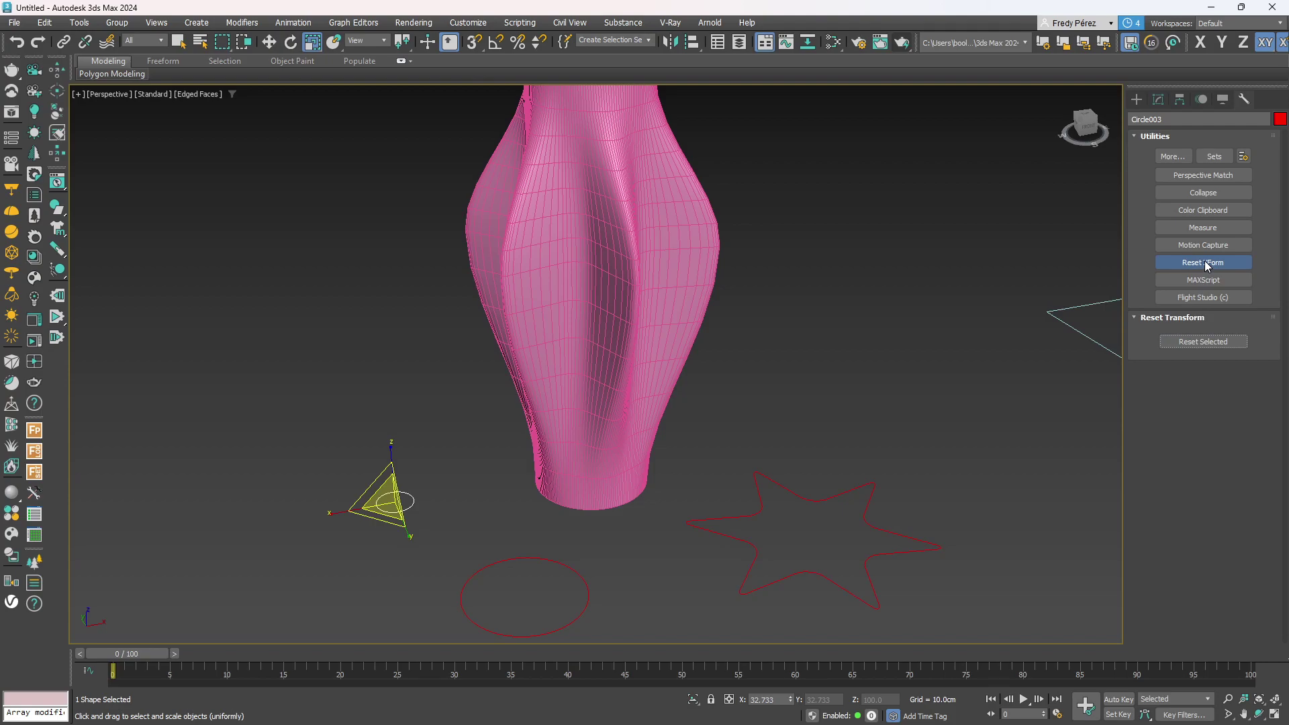
click(1201, 344)
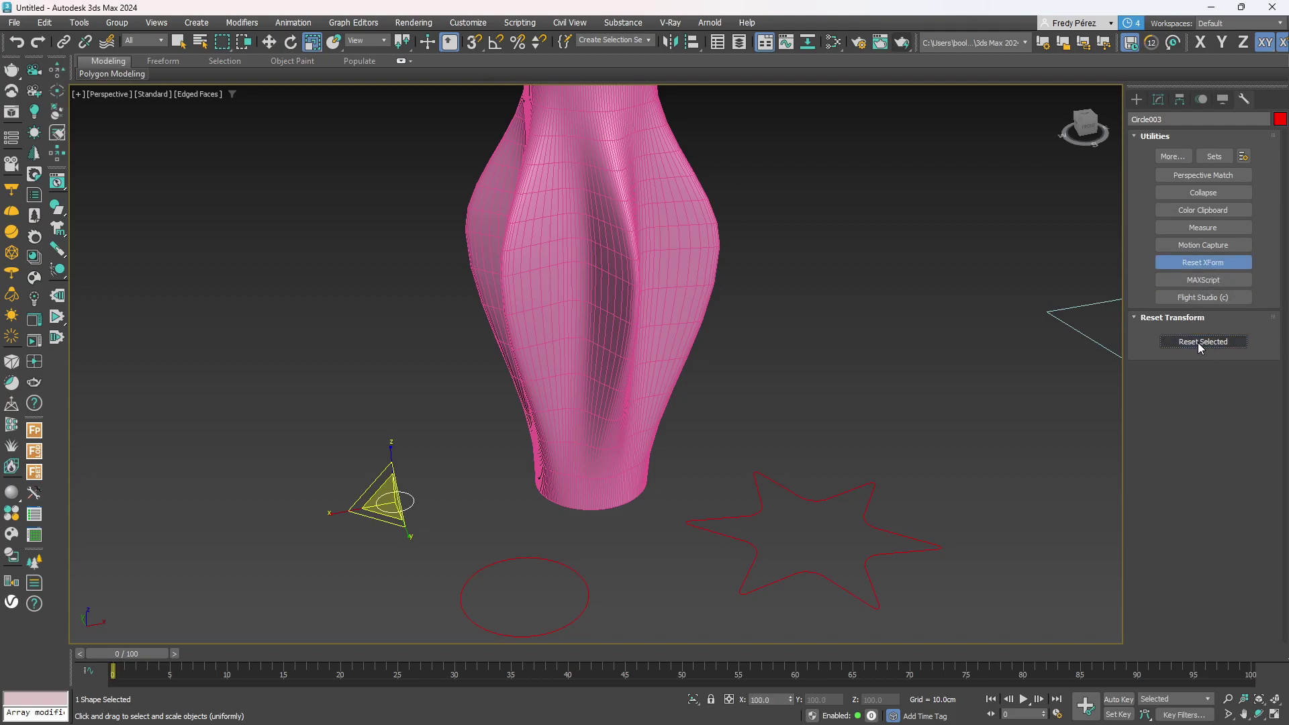
click(1159, 102)
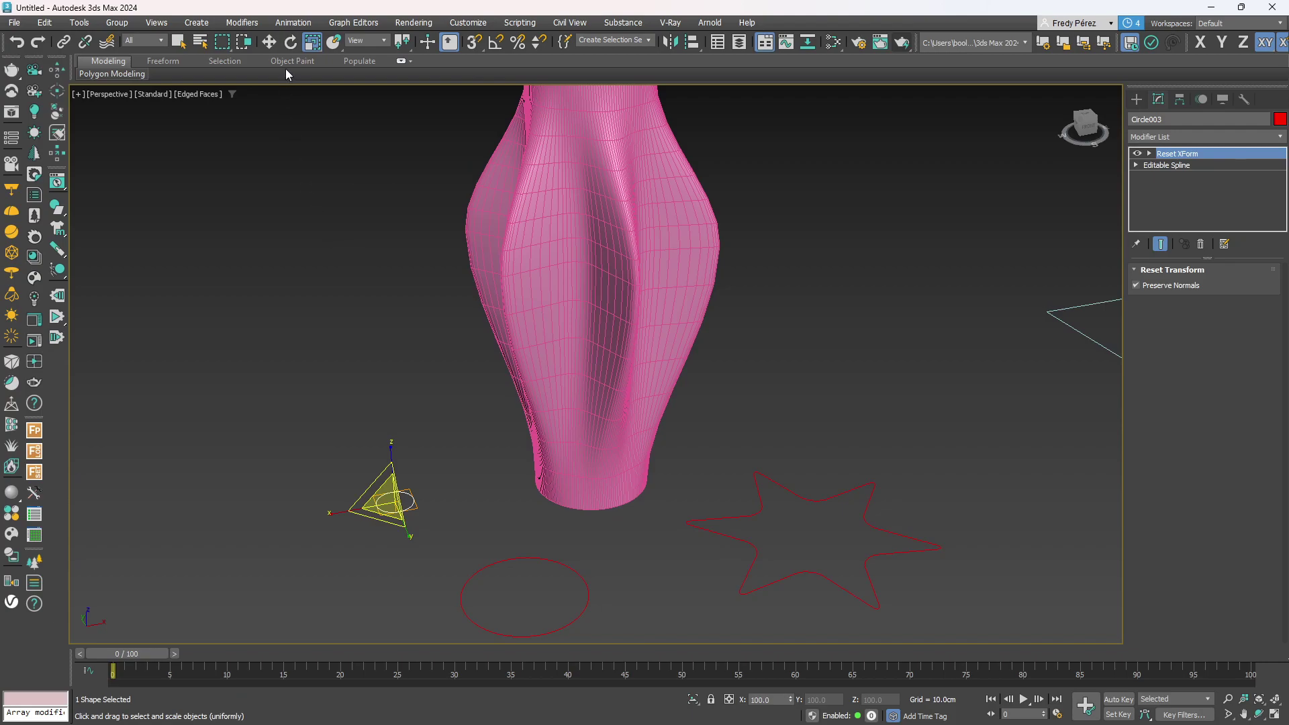
Check the small circle's absolute scale on X, Y and Z after the transform reset.
right_click(313, 44)
click(425, 330)
key(Tab)
key(Tab)
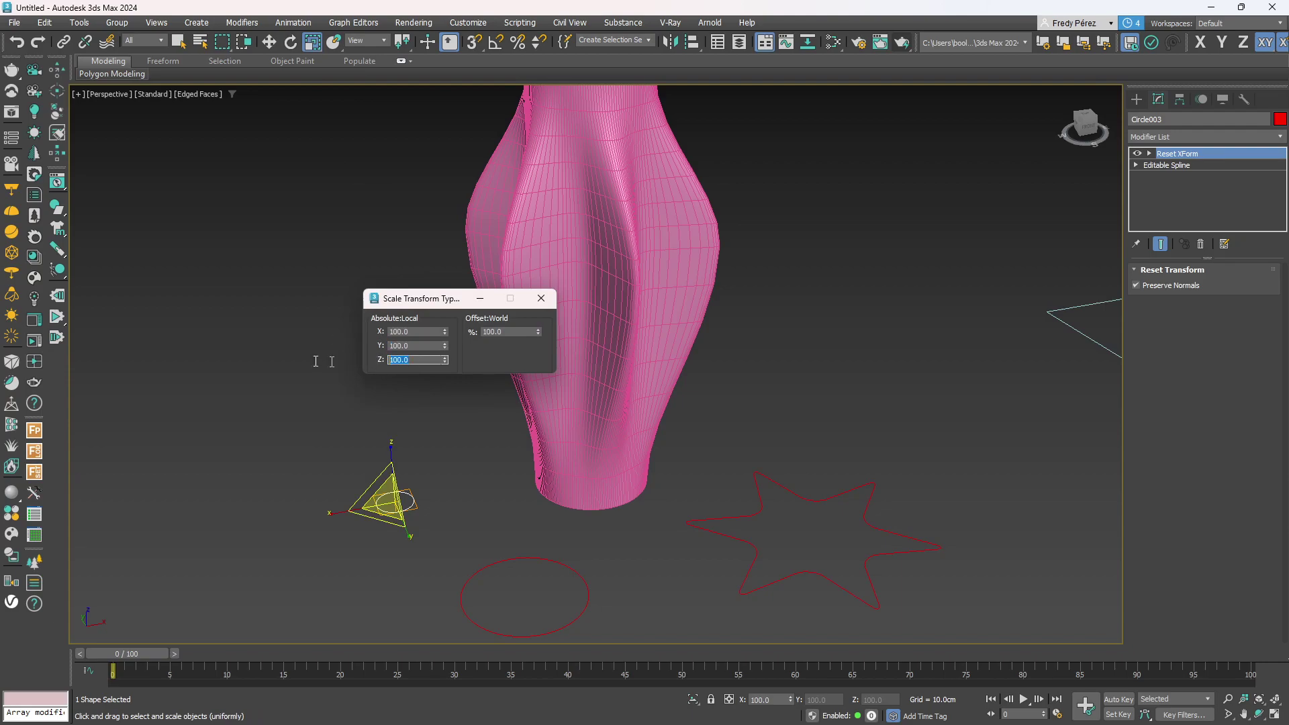
key(shift+Tab)
key(shift+Tab)
key(Tab)
key(Tab)
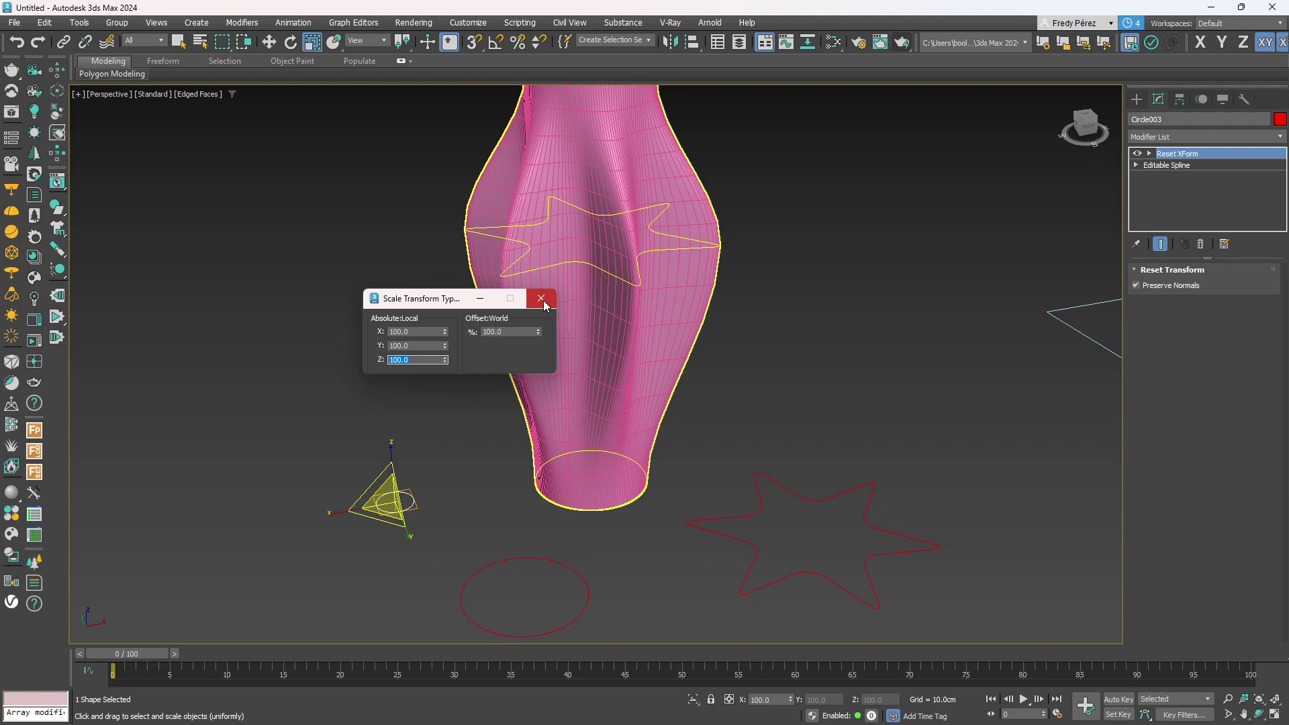
click(542, 299)
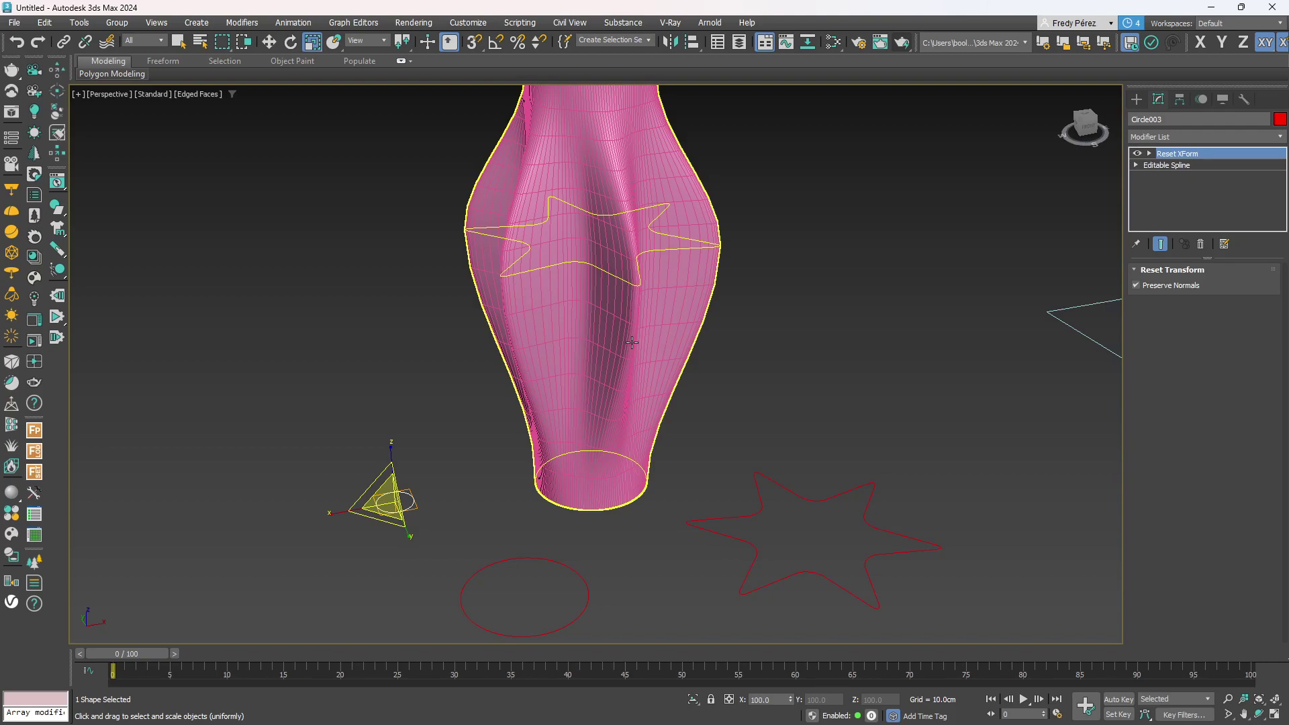
Collapse the small circle's whole modifier stack into the editable spline and recheck its scale values.
right_click(1180, 158)
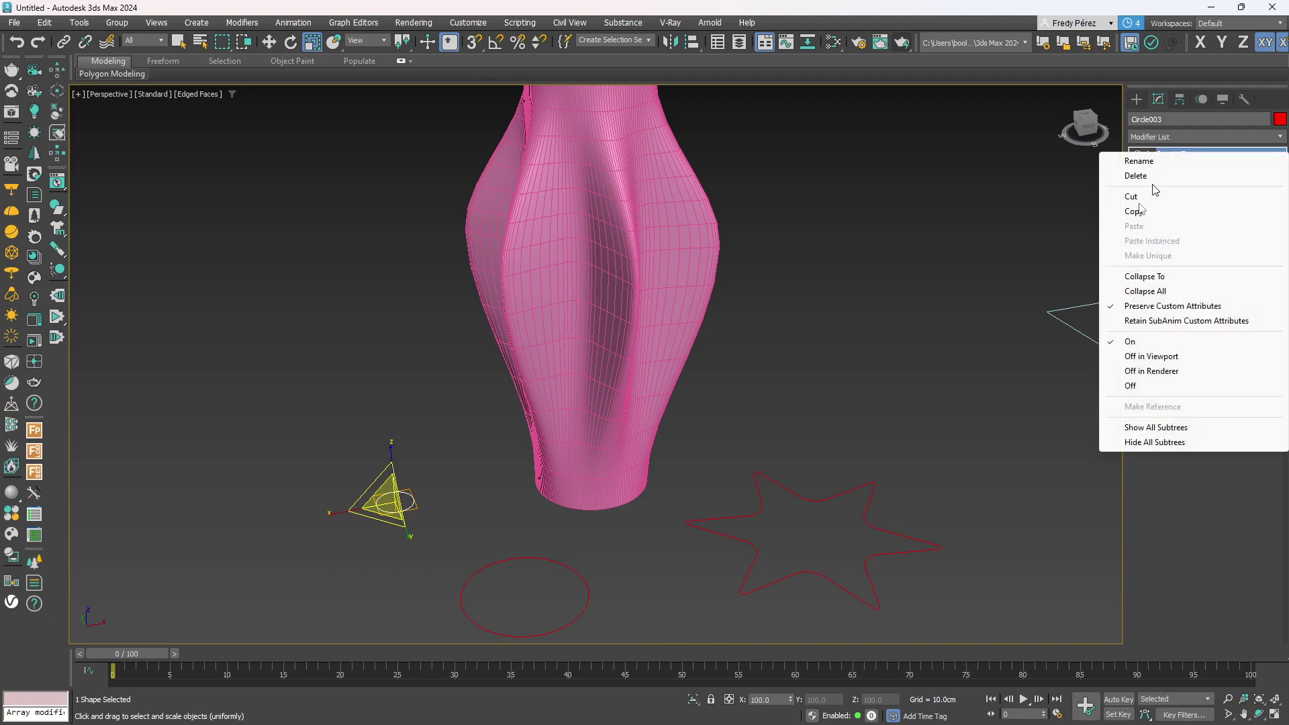
click(1144, 291)
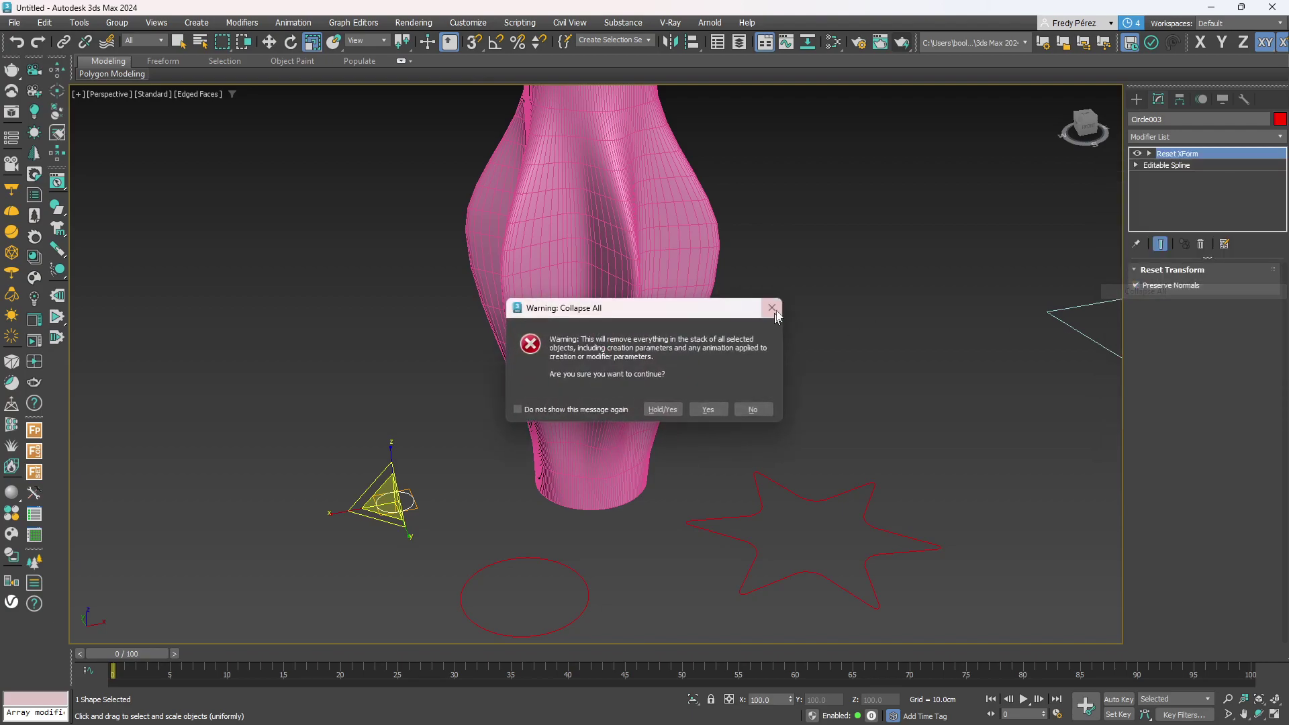
click(709, 410)
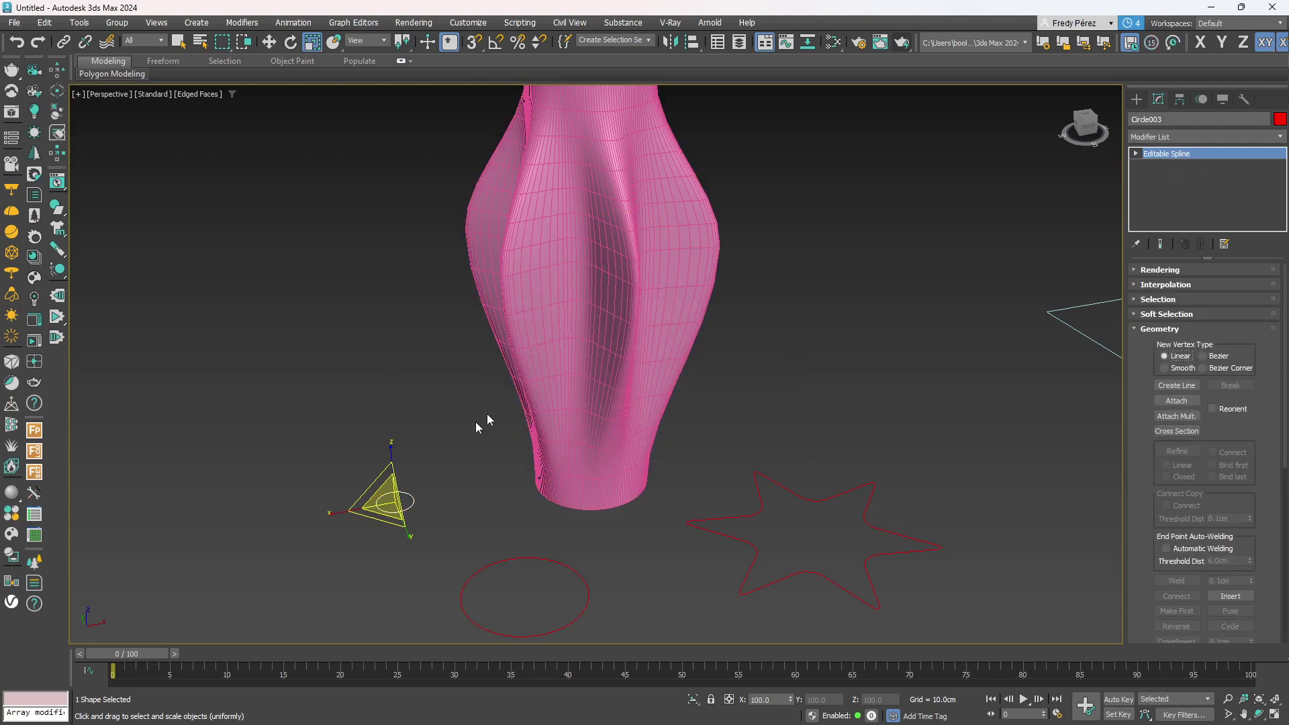
right_click(313, 42)
drag(424, 331, 388, 346)
click(543, 300)
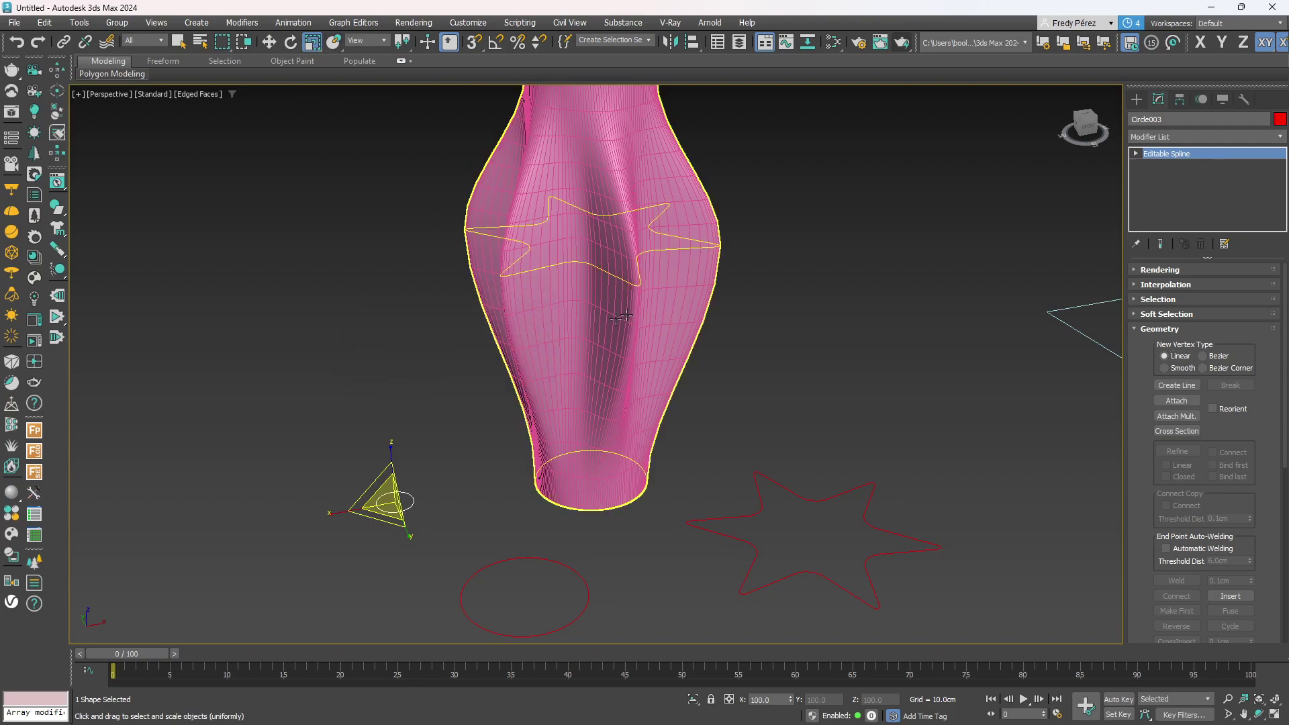
Set the loft's path position to 80.1 percent, add the small circle as the section there and inspect the neck.
scroll(659, 335, down, 5)
click(664, 287)
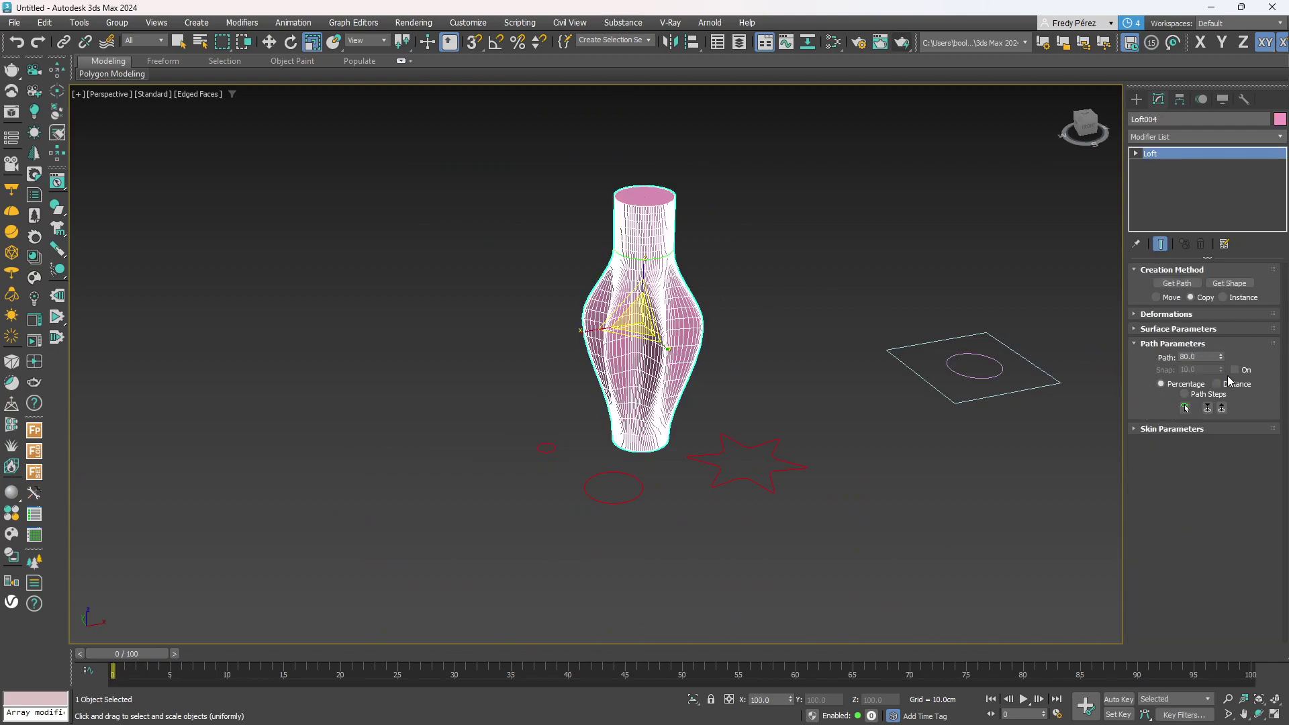
click(1229, 283)
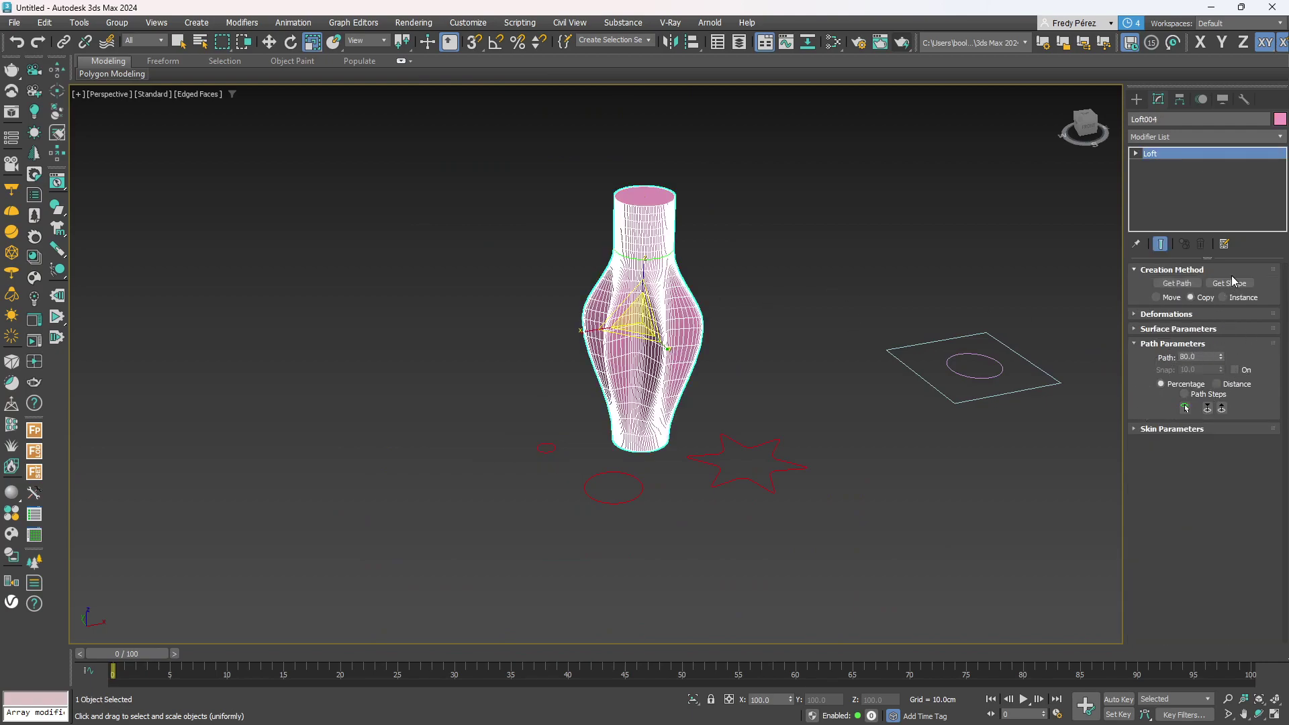
click(1192, 357)
text(1)
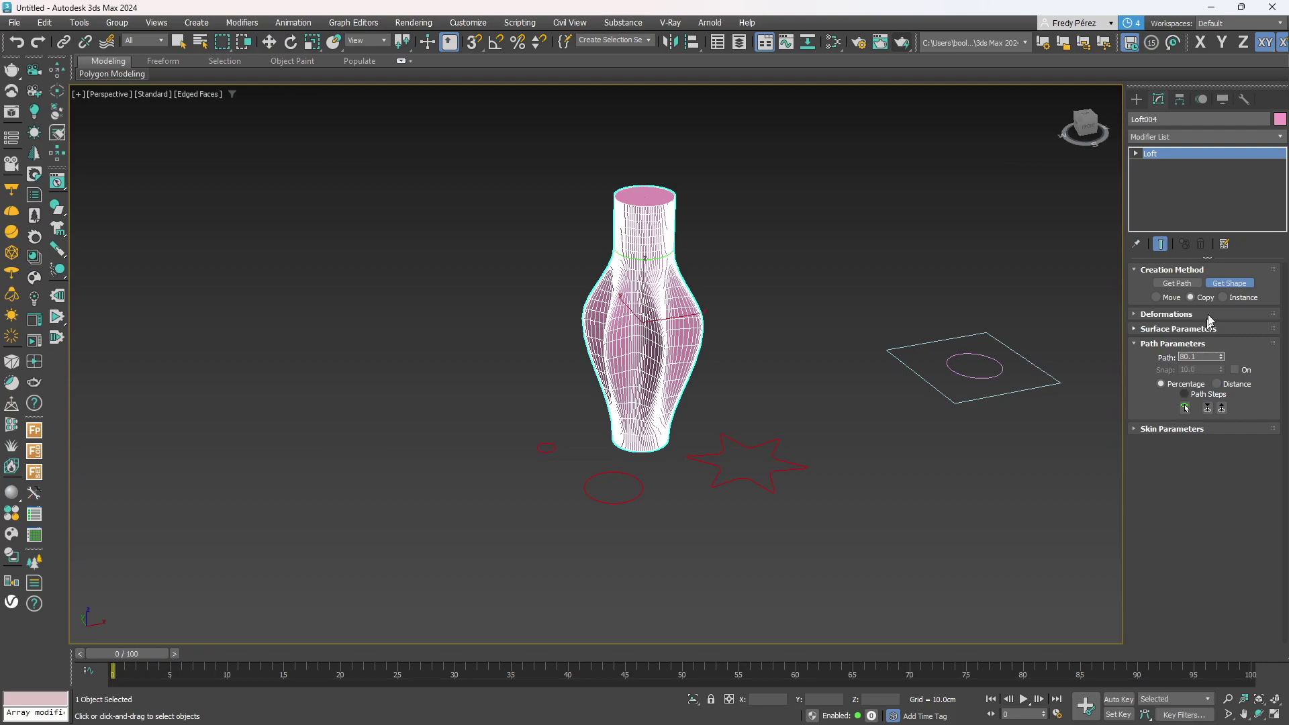
click(552, 451)
scroll(660, 258, up, 15)
scroll(659, 259, down, 5)
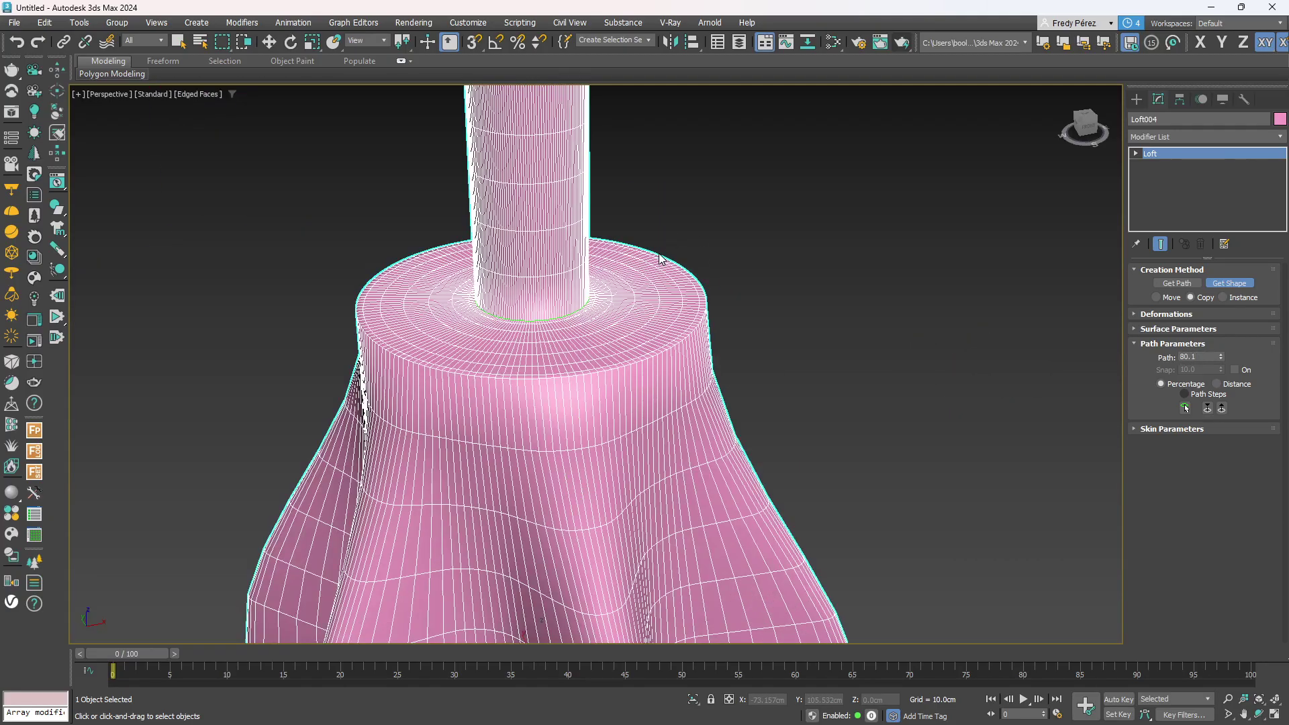
alt+middle_drag(603, 371, 639, 354)
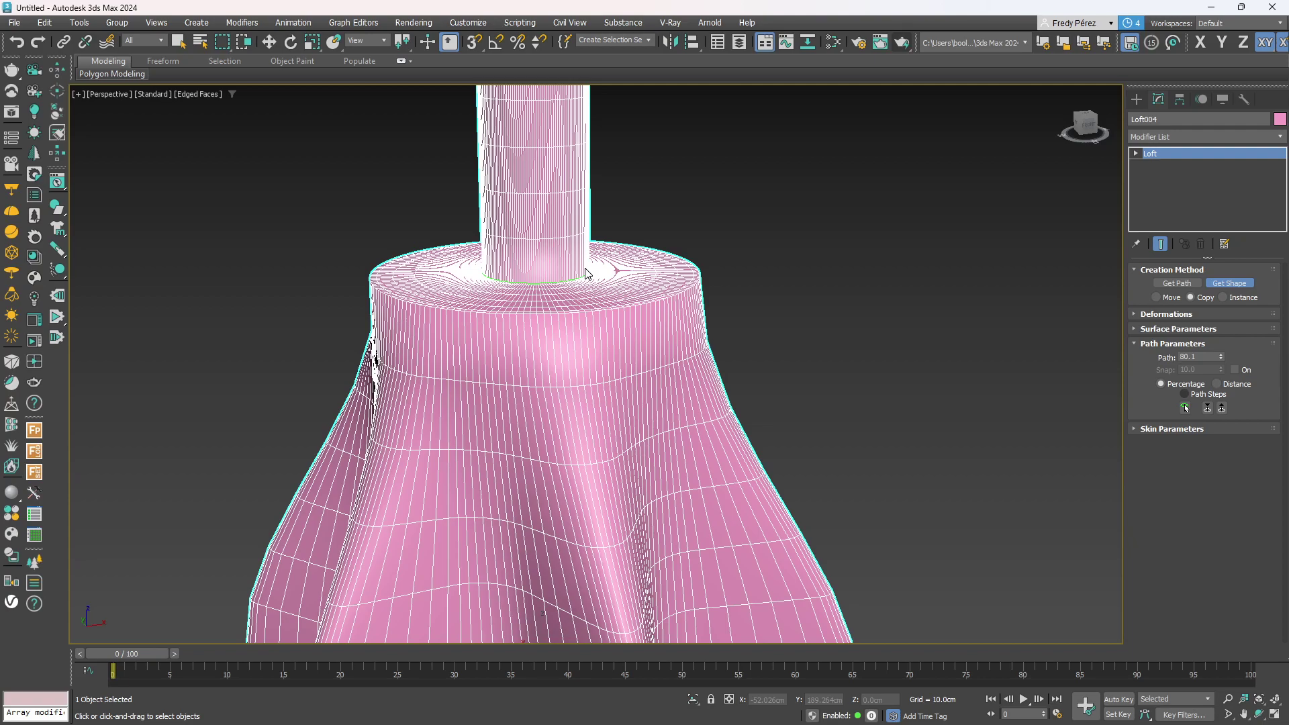
Examine the bottle loft's neck, shoulder and fluted body from several angles and distances.
scroll(585, 273, down, 3)
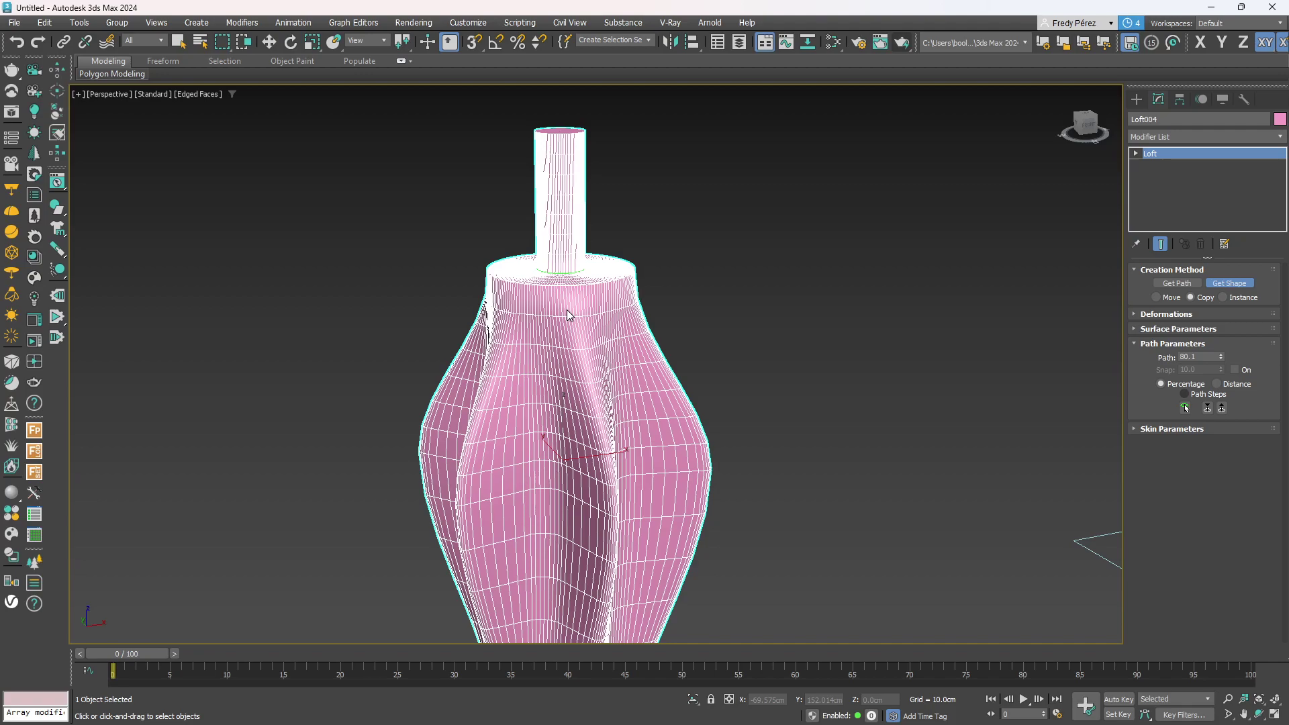
scroll(567, 309, down, 2)
alt+middle_drag(567, 293, 462, 344)
scroll(556, 329, up, 3)
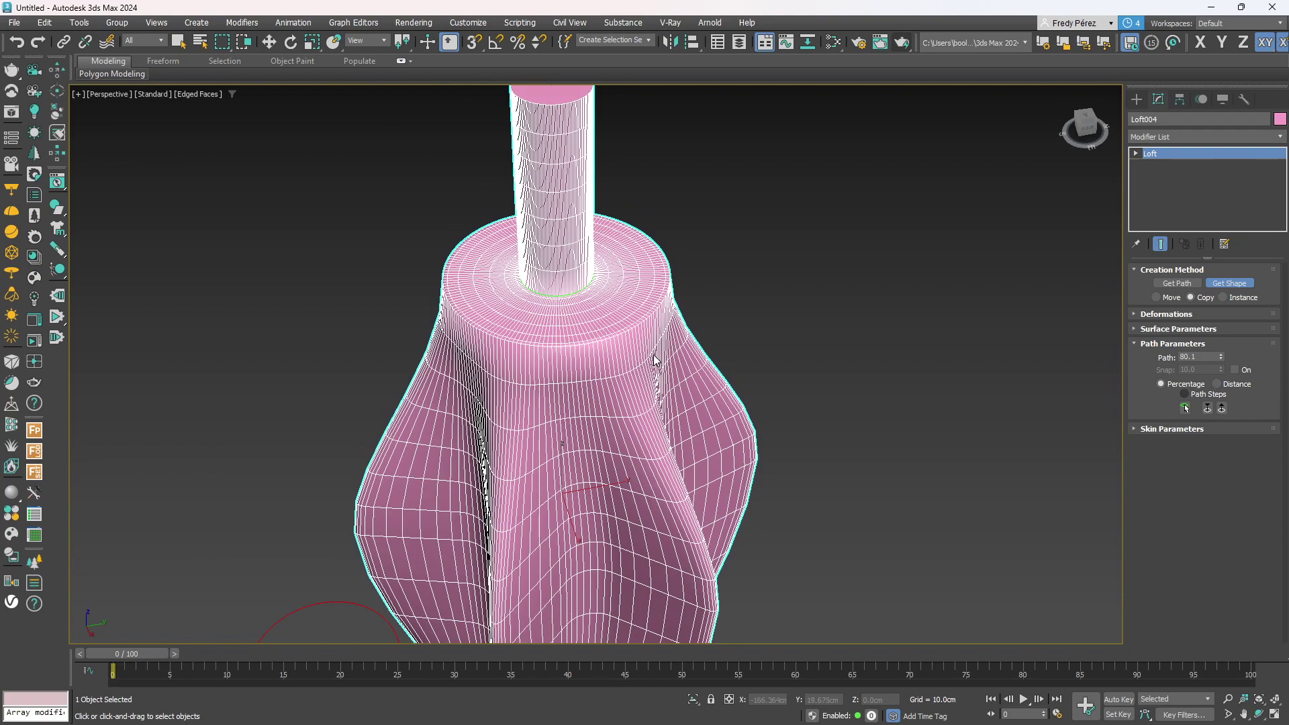
scroll(653, 356, down, 5)
scroll(657, 366, up, 1)
middle_drag(673, 407, 614, 285)
alt+middle_drag(636, 441, 783, 408)
scroll(685, 435, down, 3)
scroll(634, 438, up, 3)
alt+middle_drag(830, 366, 539, 389)
scroll(586, 421, up, 3)
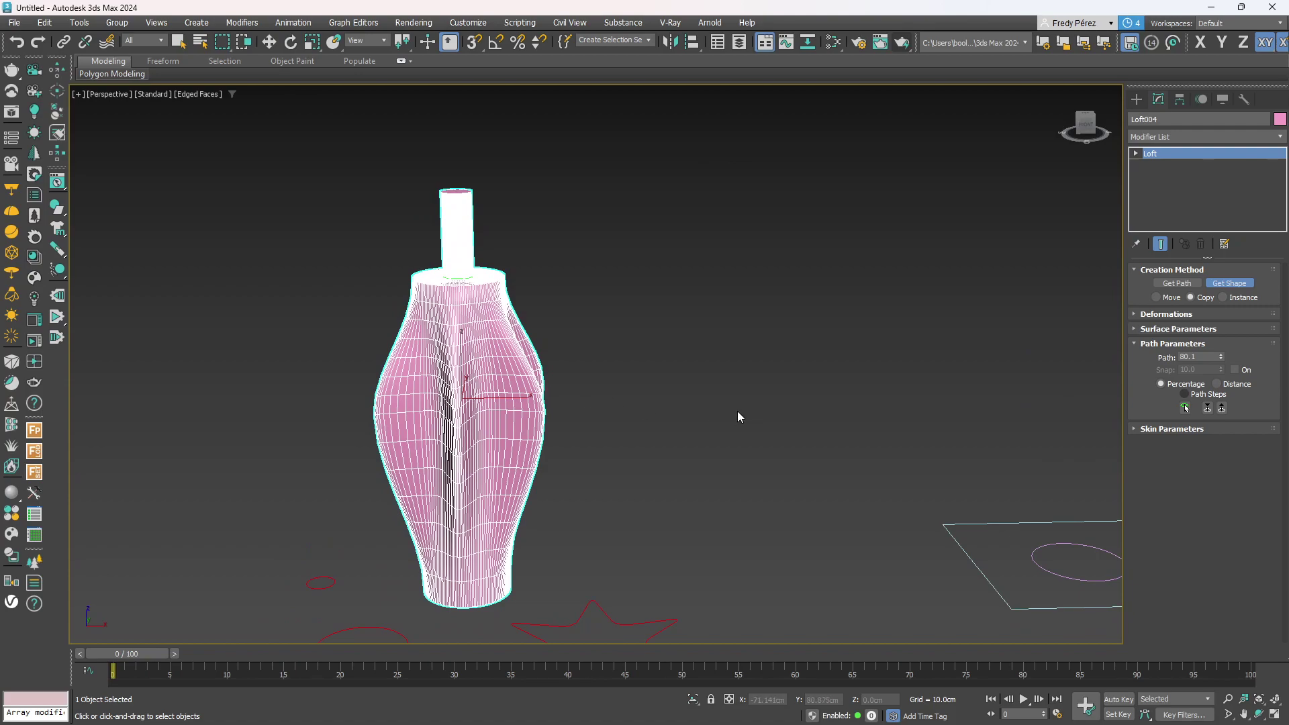
alt+middle_drag(736, 412, 684, 384)
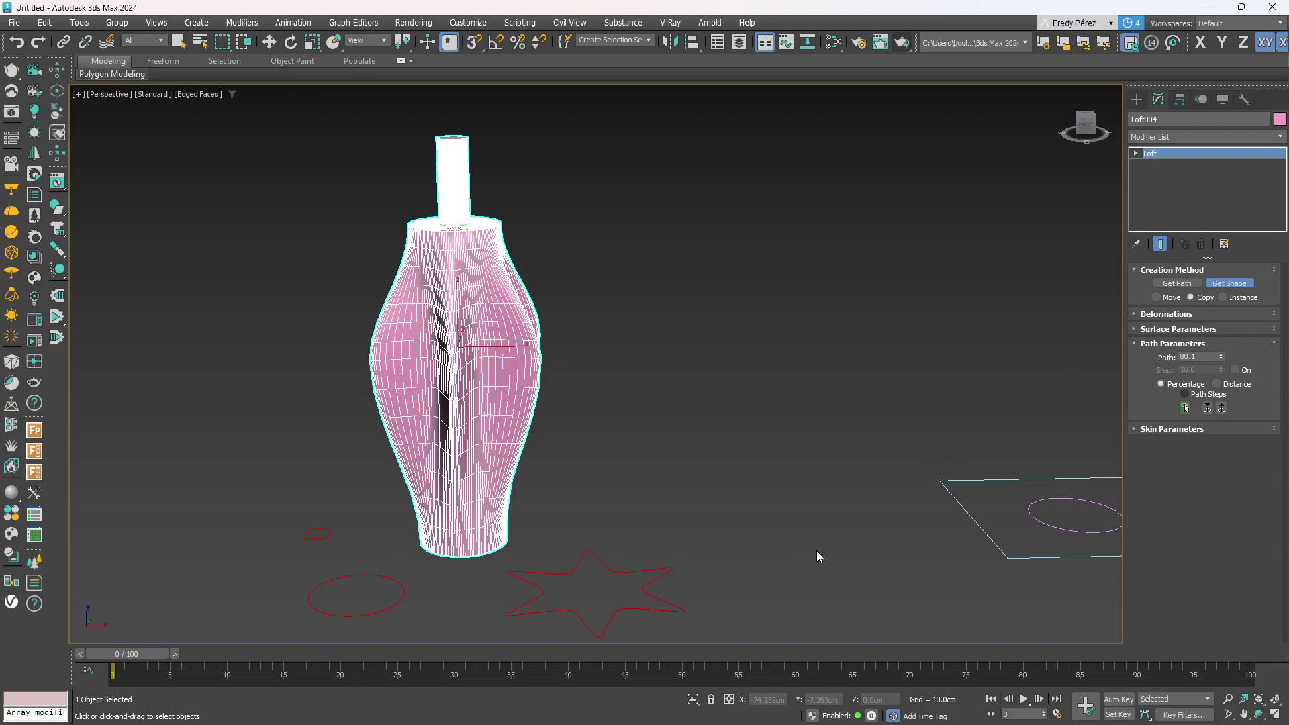
Try pulling a few edge vertices of the large circle outward, and undo the vertex move.
right_click(409, 608)
click(397, 603)
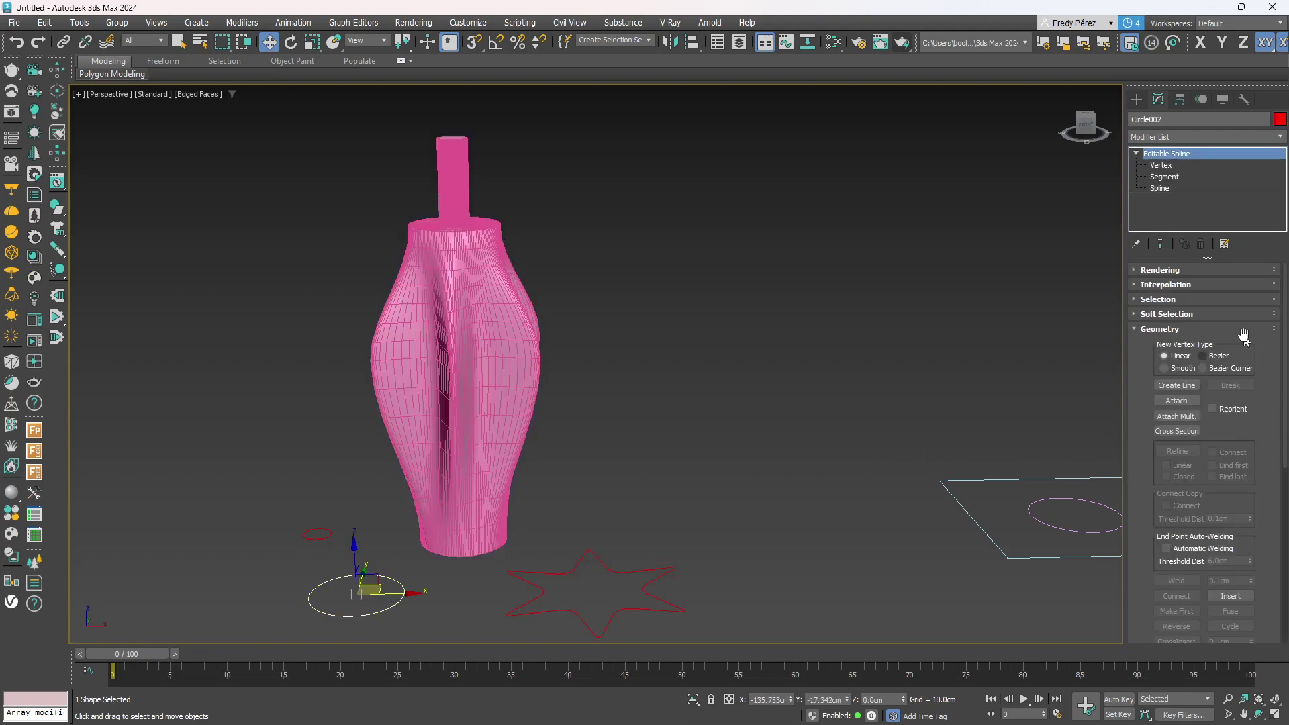
click(1161, 165)
click(312, 603)
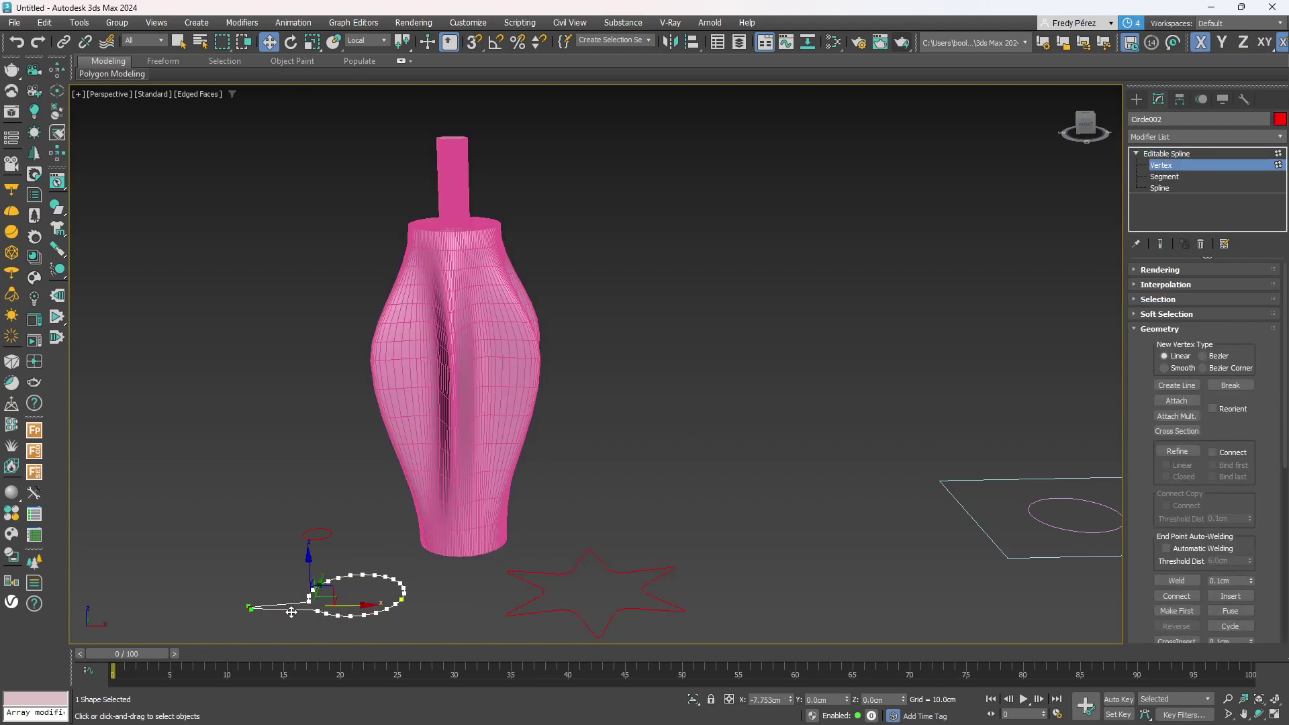
alt+middle_drag(447, 527, 473, 561)
key(ctrl+z)
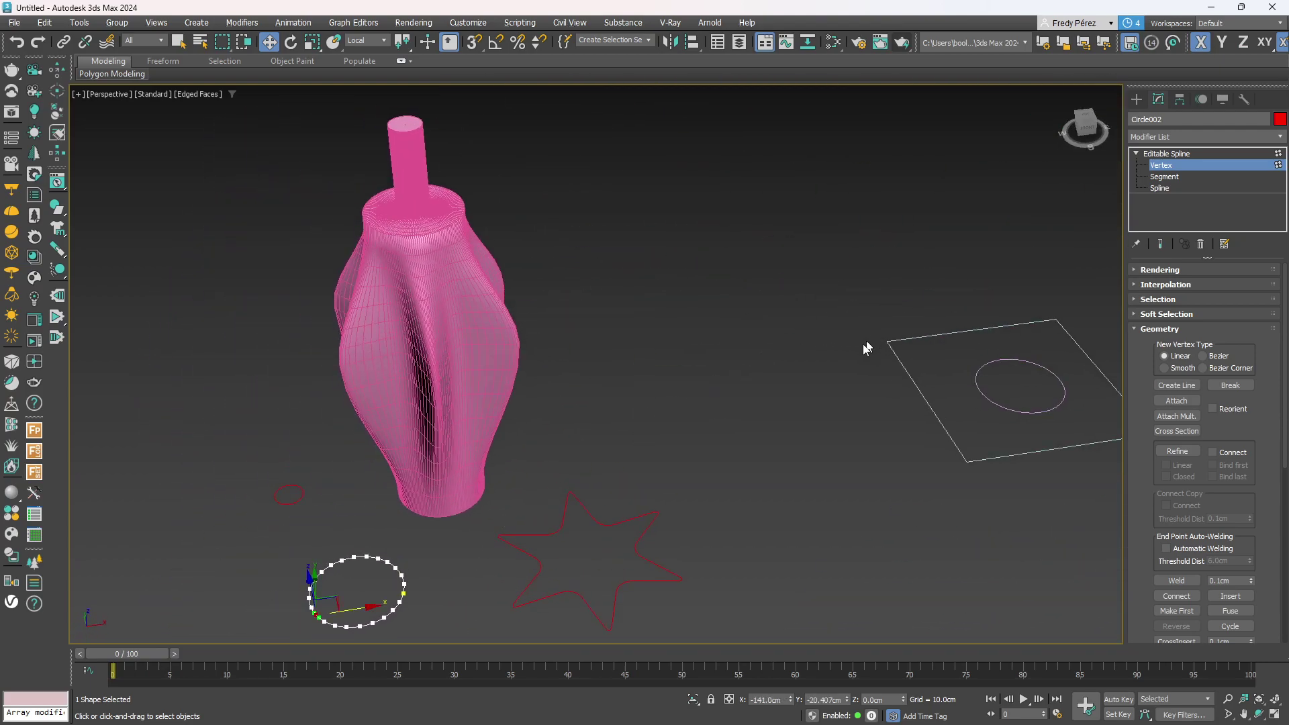
click(1262, 170)
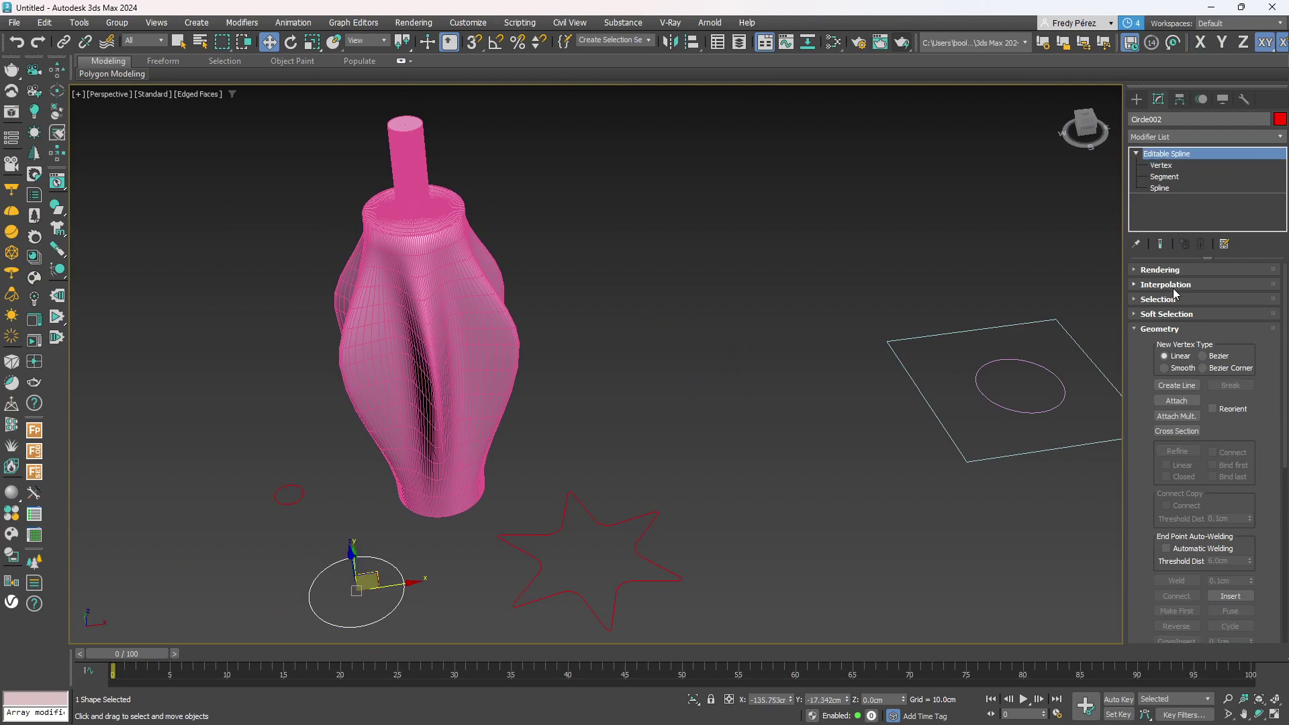
Set the bottle loft's path position to 90 percent and start getting shapes as instances.
click(511, 326)
click(511, 326)
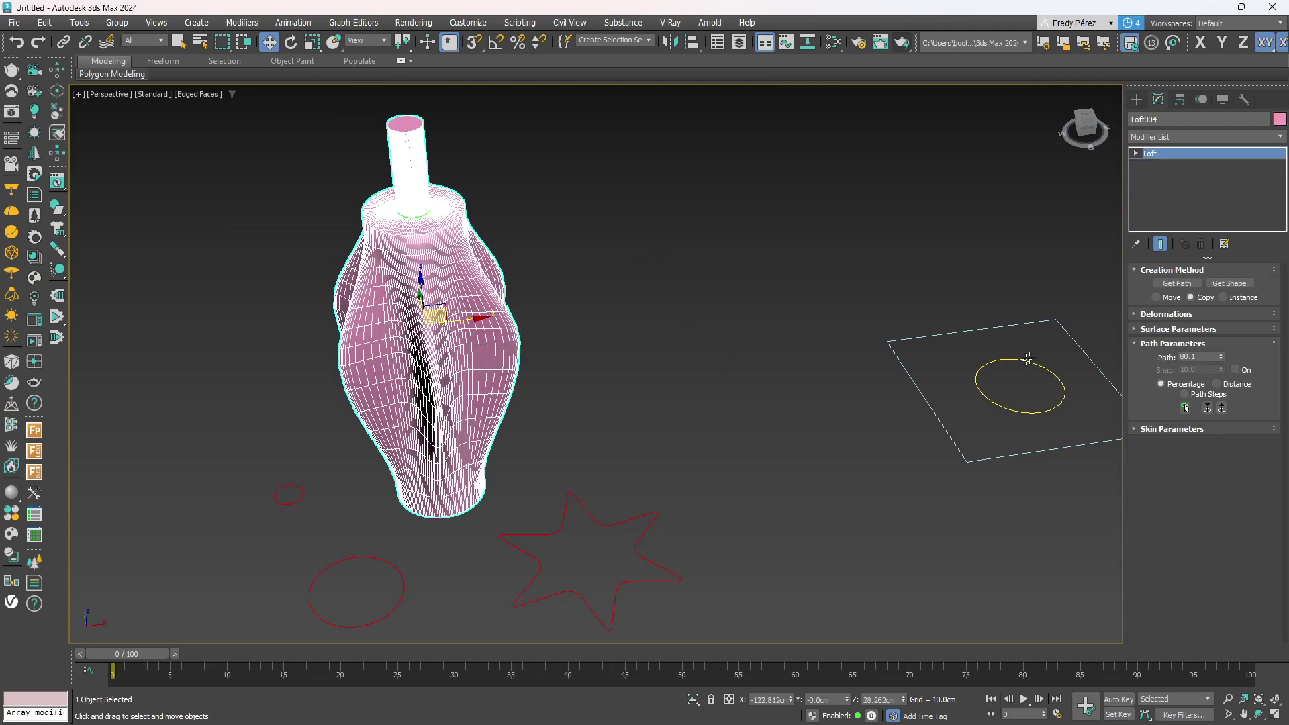
double_click(1207, 356)
click(1229, 298)
click(1230, 283)
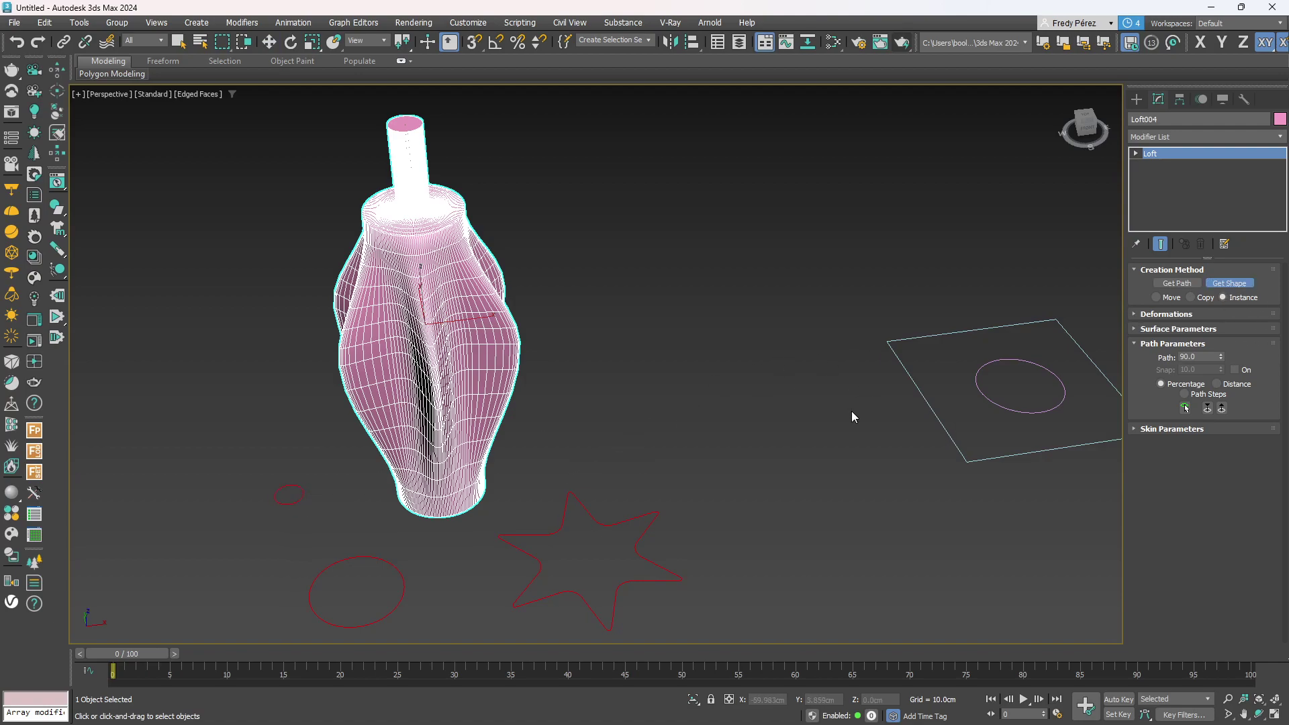
Add the large circle to the loft as an instanced shape at path position 100 percent.
double_click(1201, 357)
click(405, 568)
scroll(427, 289, up, 6)
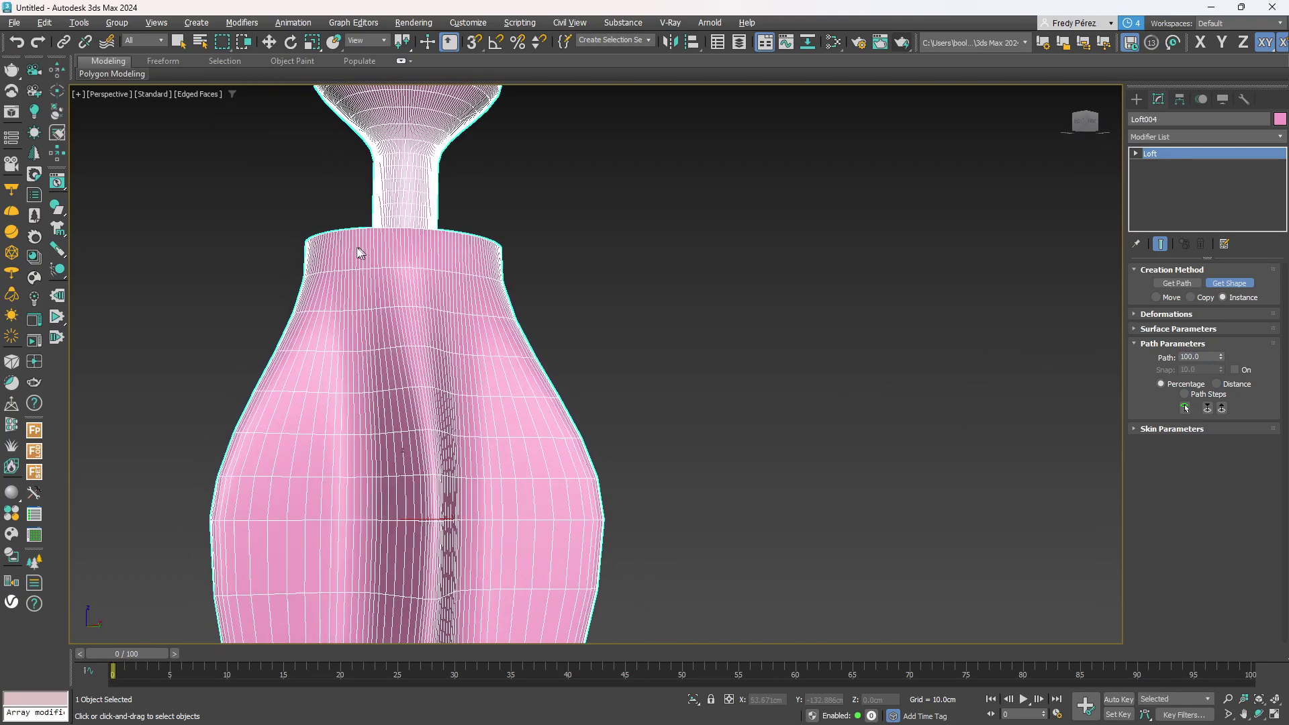
scroll(475, 287, down, 5)
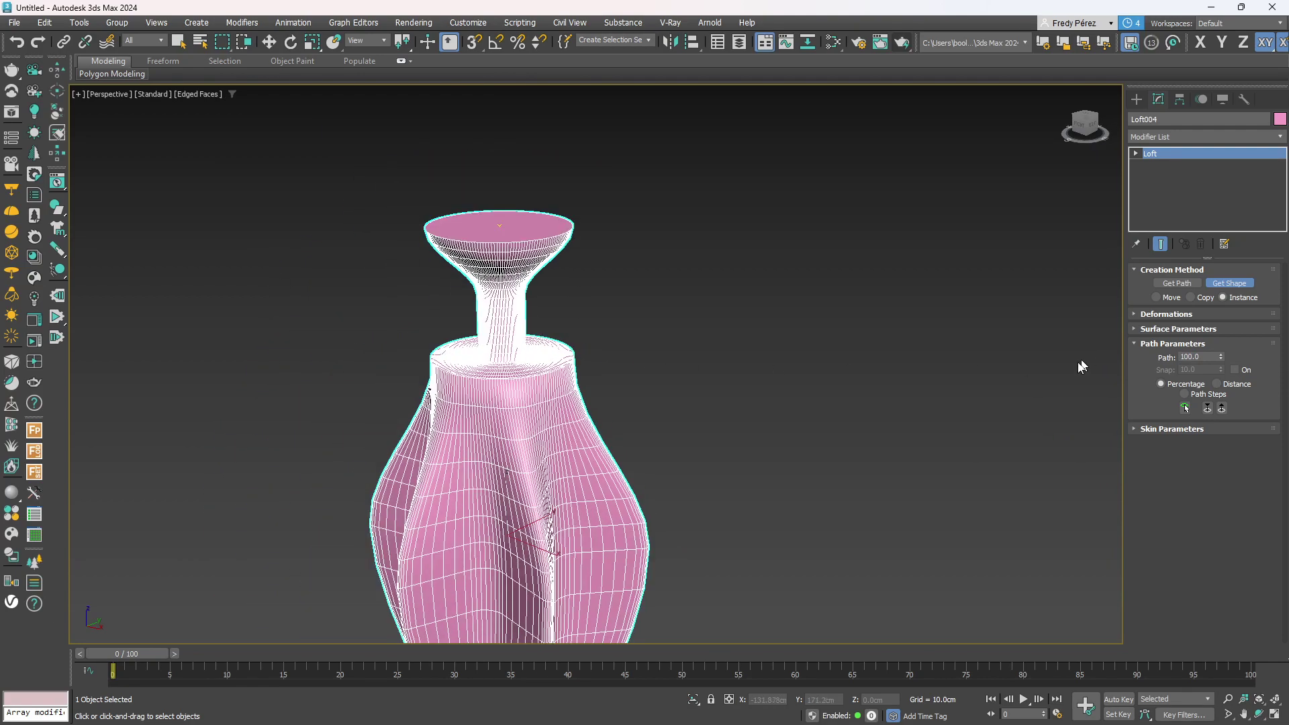
scroll(844, 342, down, 3)
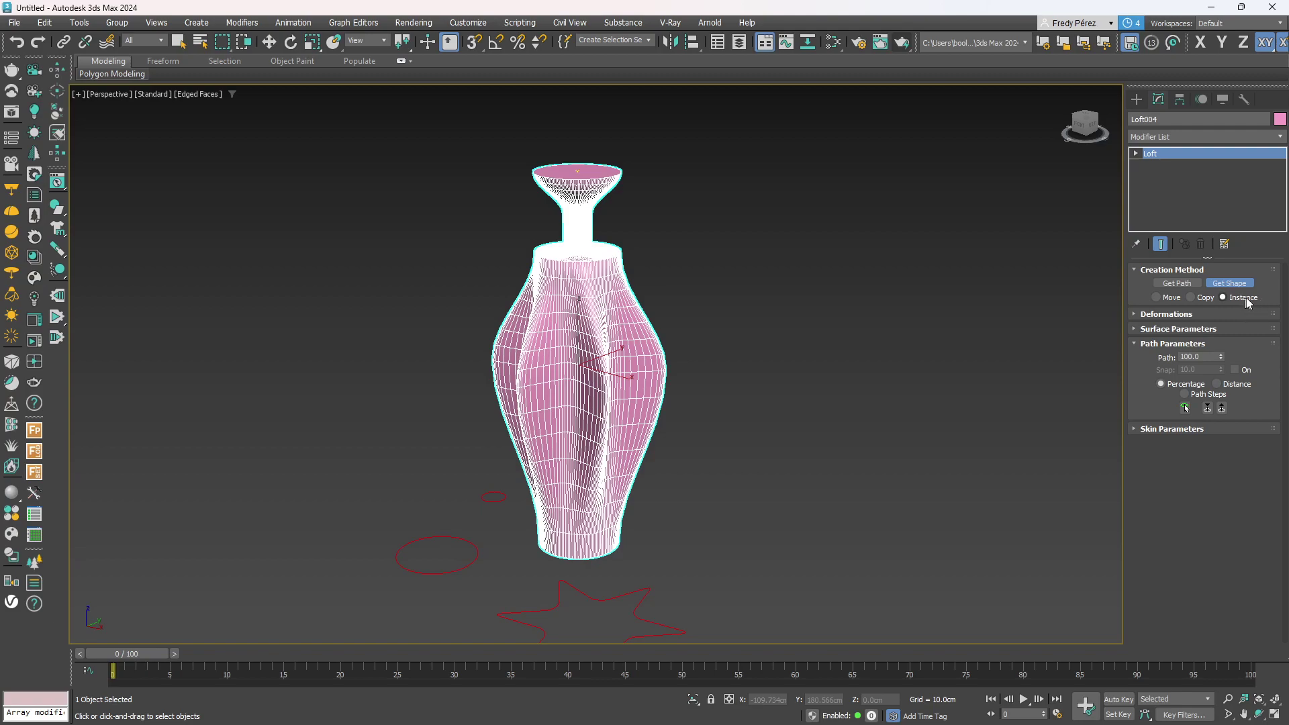
Pull a group of vertices on the large circle's left edge outward about 8.4 cm along local X to form a spout.
click(269, 42)
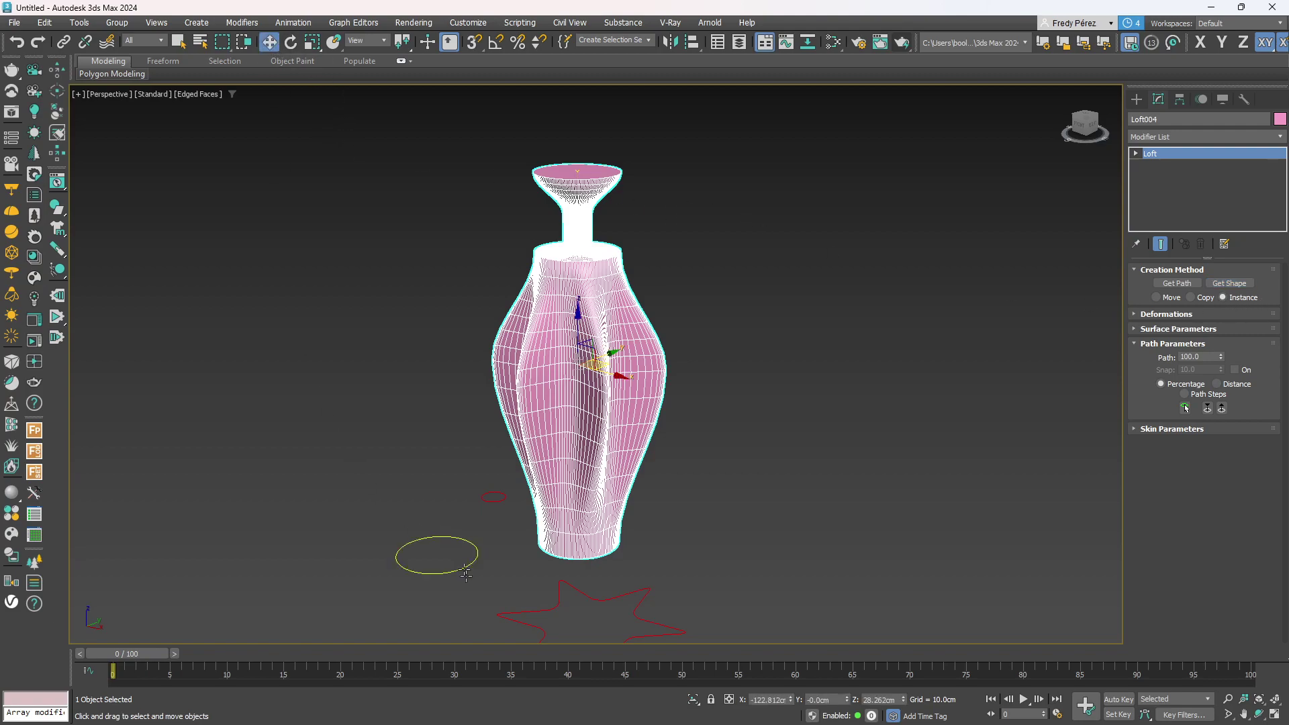
click(457, 568)
alt+middle_drag(446, 575, 567, 628)
click(1161, 165)
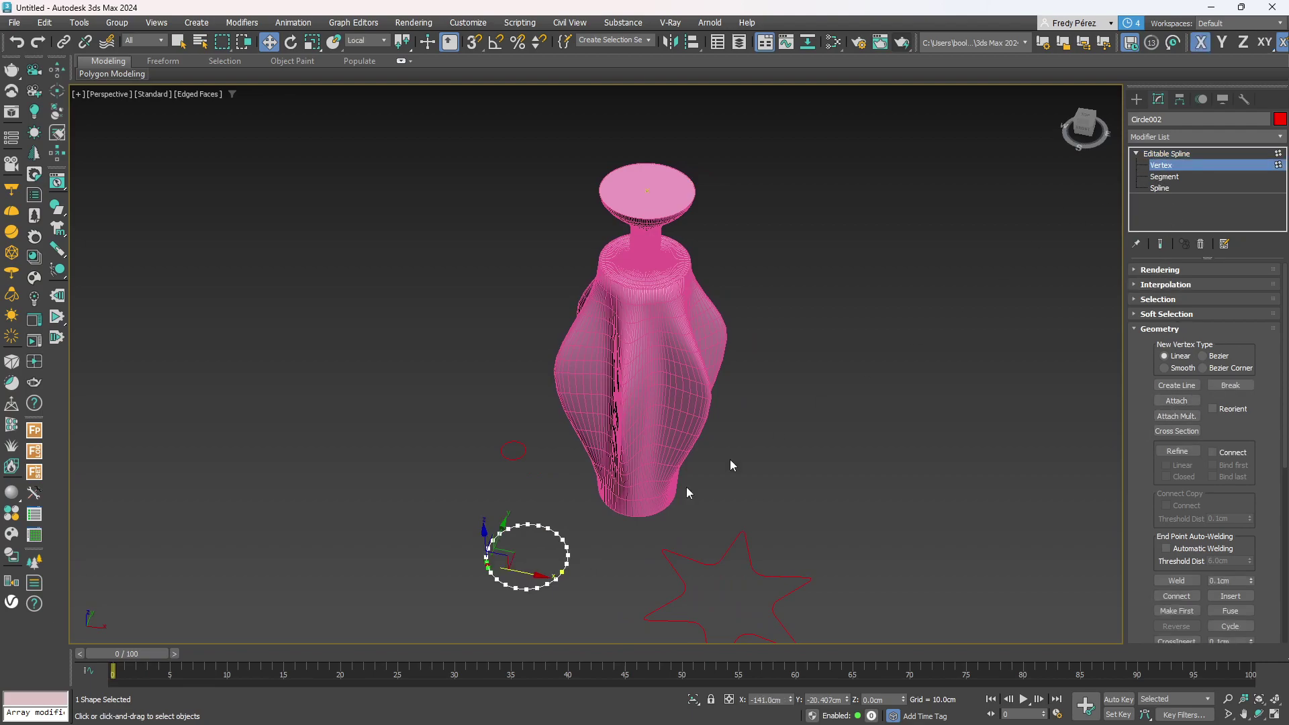
scroll(483, 555, up, 5)
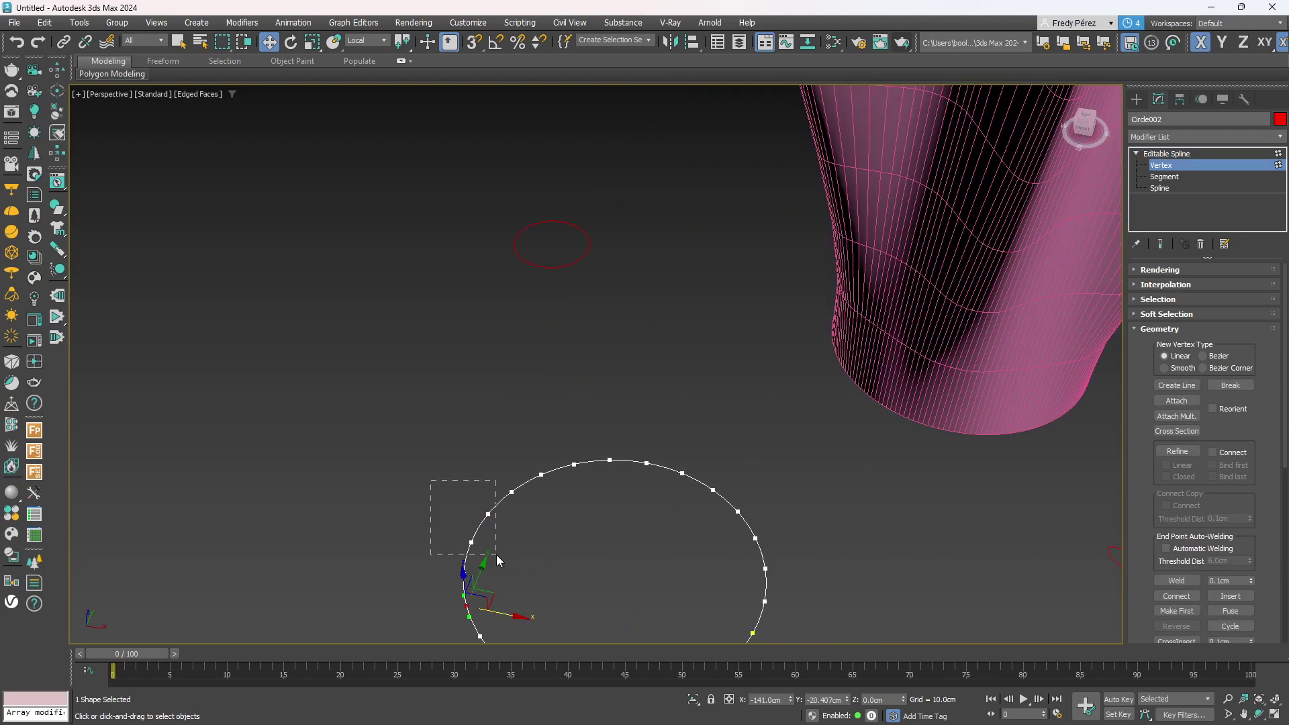
drag(495, 557, 496, 558)
scroll(497, 556, down, 5)
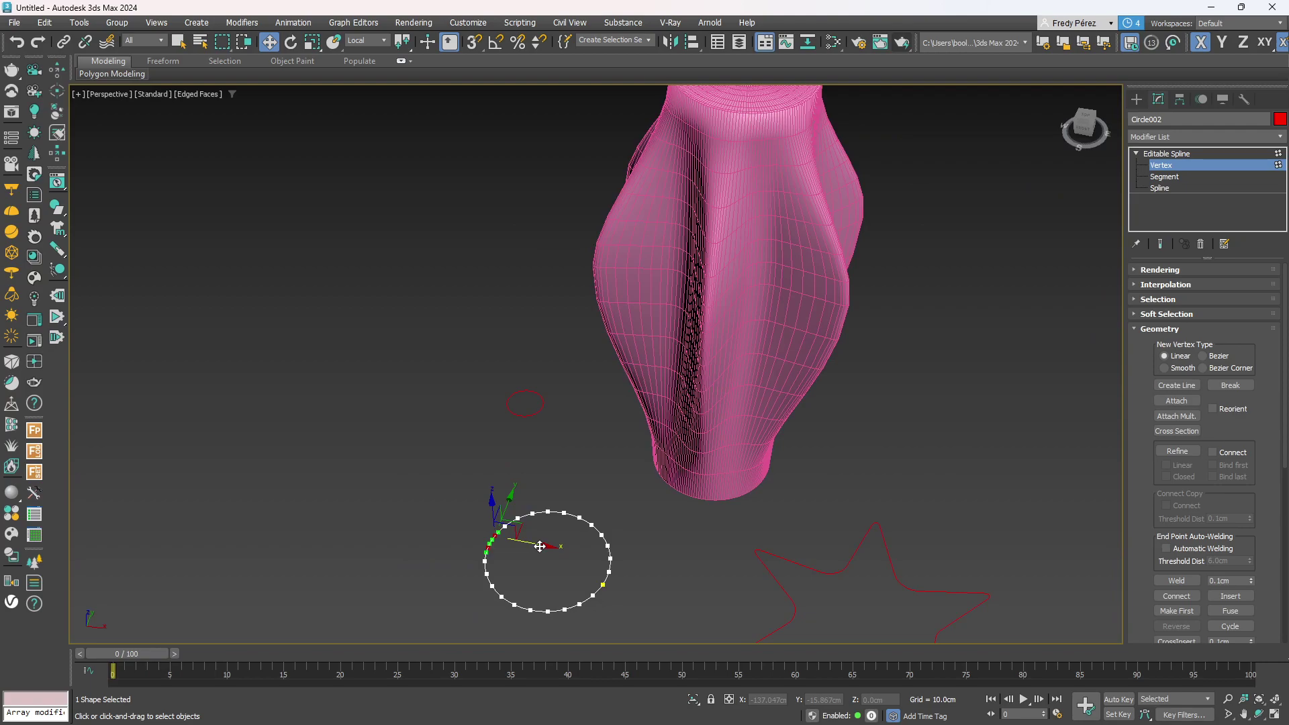
scroll(540, 545, down, 3)
drag(495, 555, 446, 542)
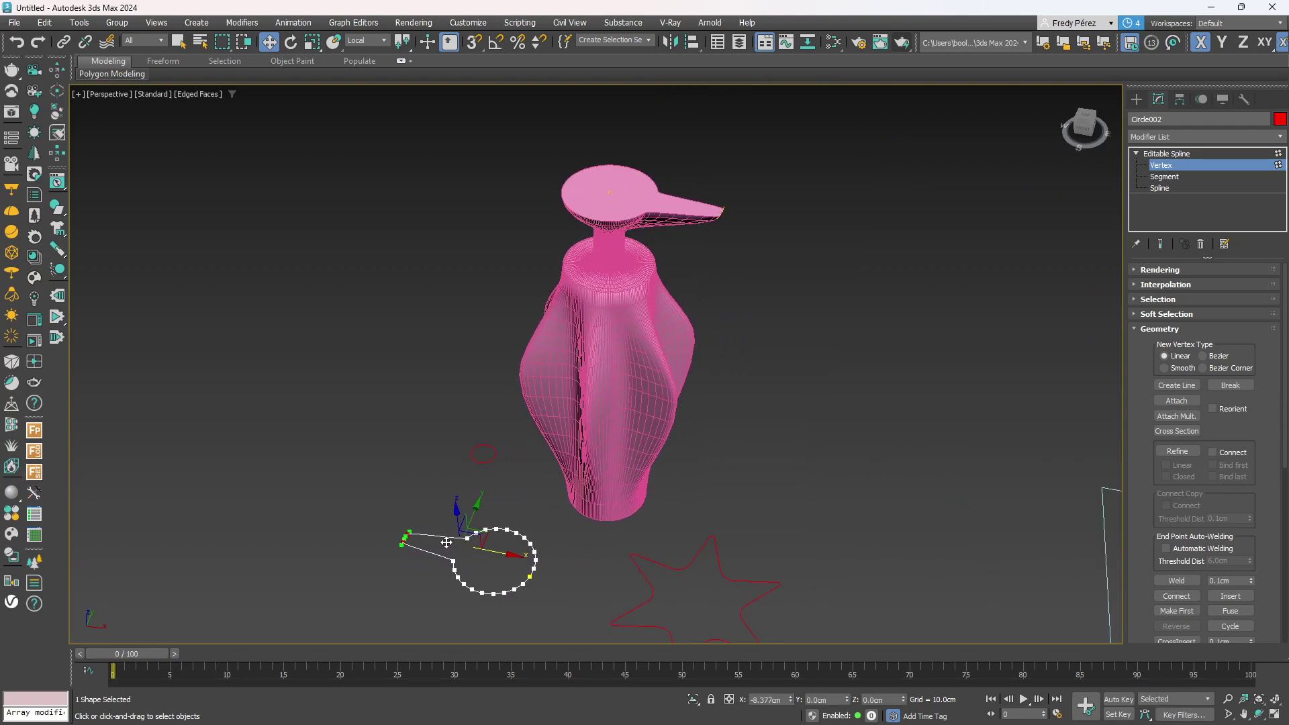
Examine the spout on the loft's cap and the whole dispenser bottle from several angles, leaving vertex editing.
alt+middle_drag(658, 495, 625, 500)
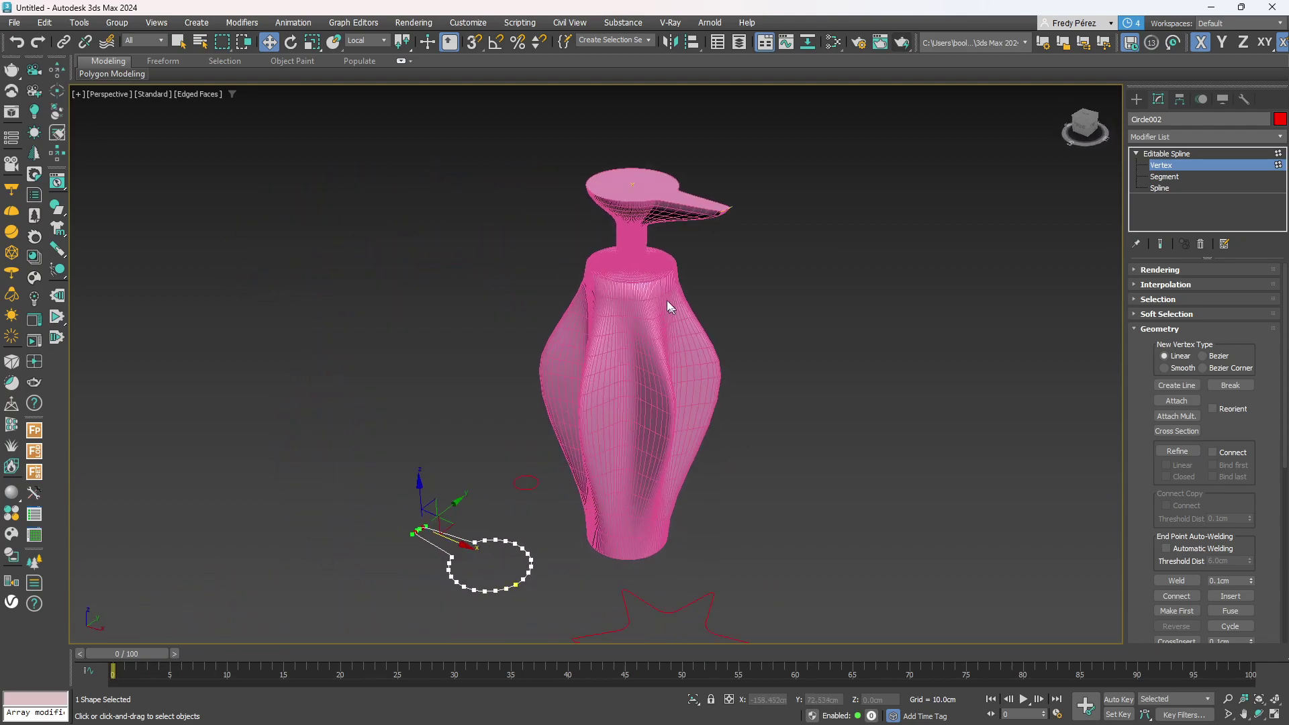
scroll(672, 309, up, 4)
middle_drag(687, 346, 783, 476)
scroll(674, 496, down, 2)
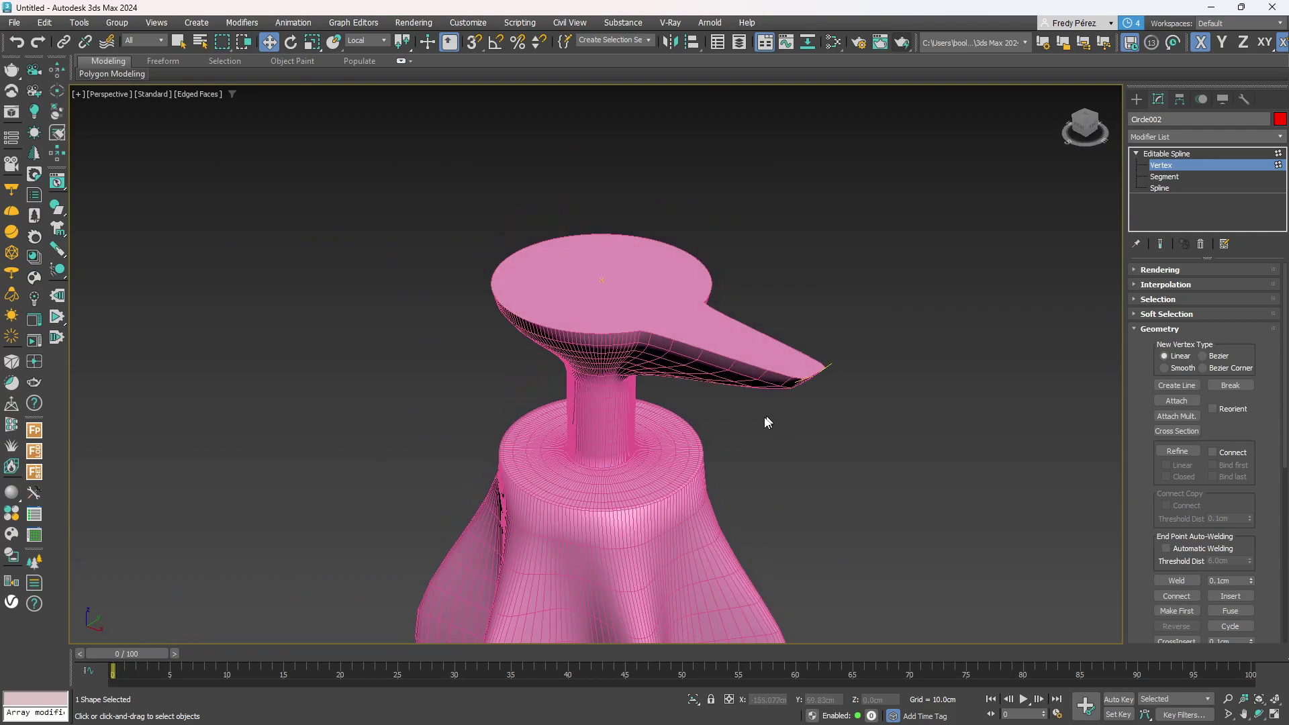
scroll(667, 403, down, 6)
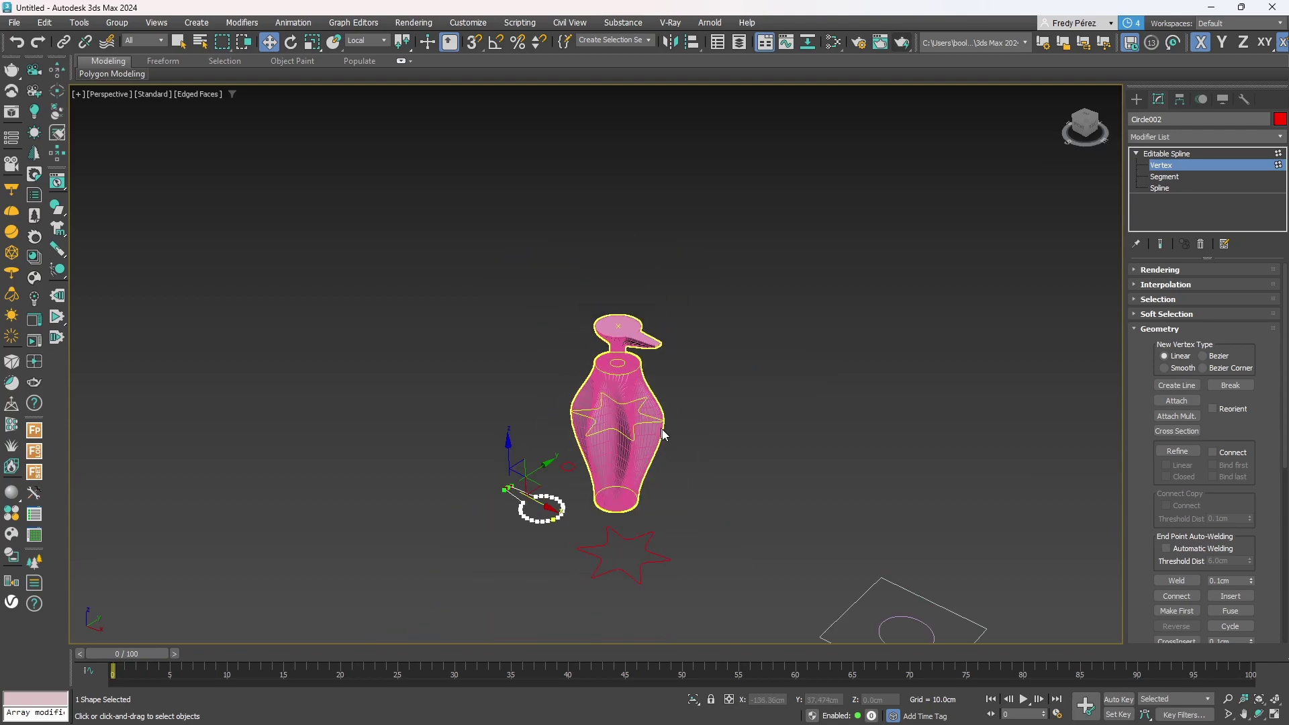
scroll(660, 430, up, 2)
middle_drag(661, 443, 750, 504)
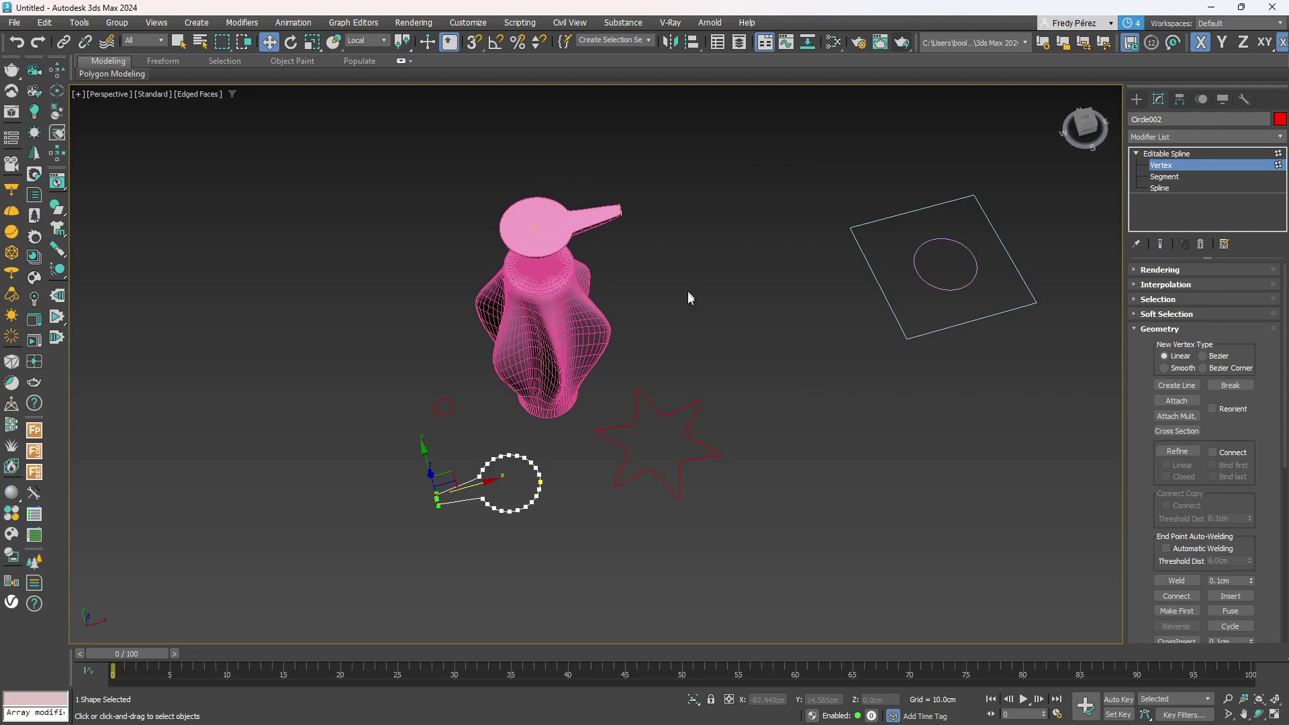
click(1190, 166)
click(570, 356)
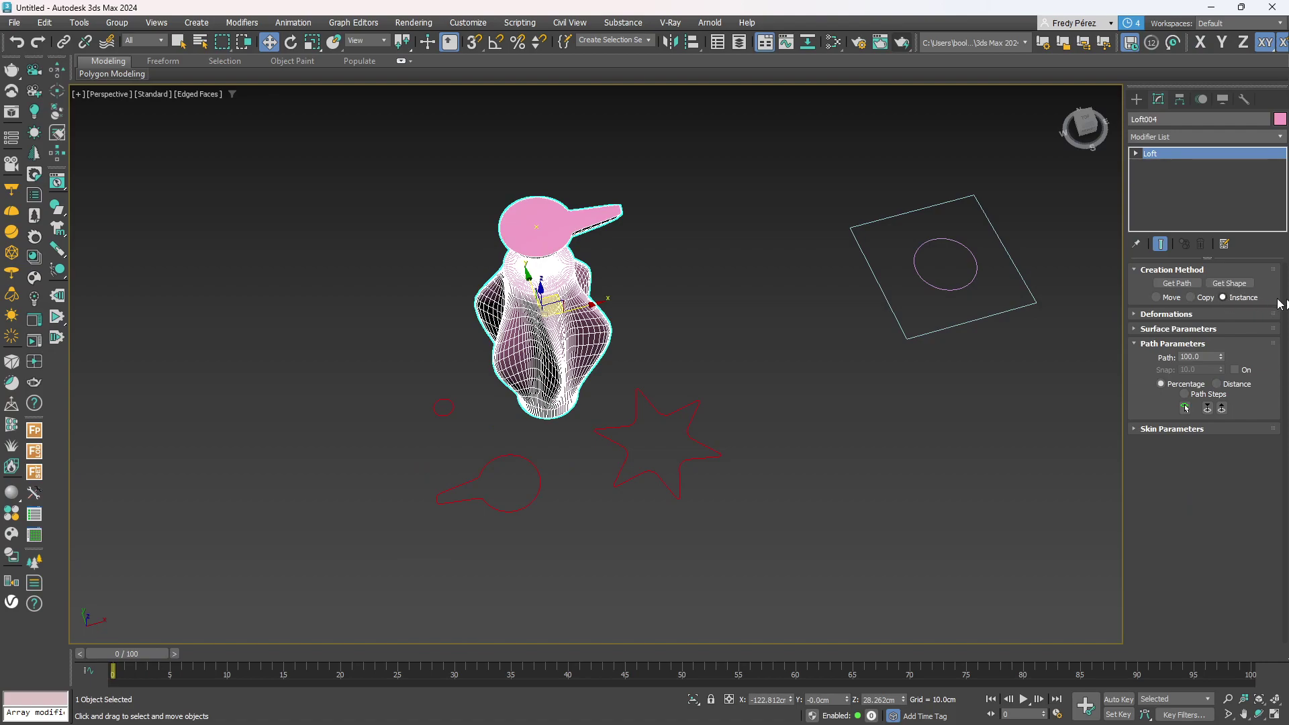
click(1136, 99)
alt+middle_drag(948, 312, 694, 388)
scroll(697, 390, up, 3)
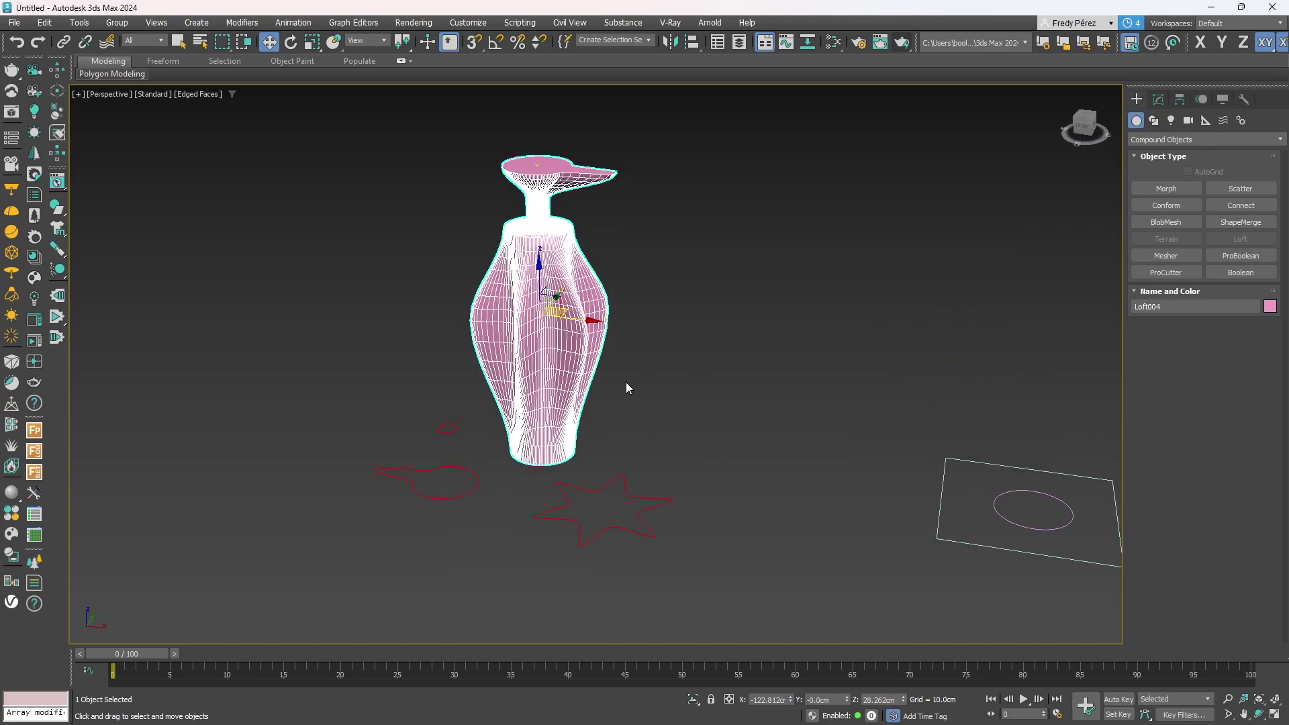
scroll(627, 383, down, 3)
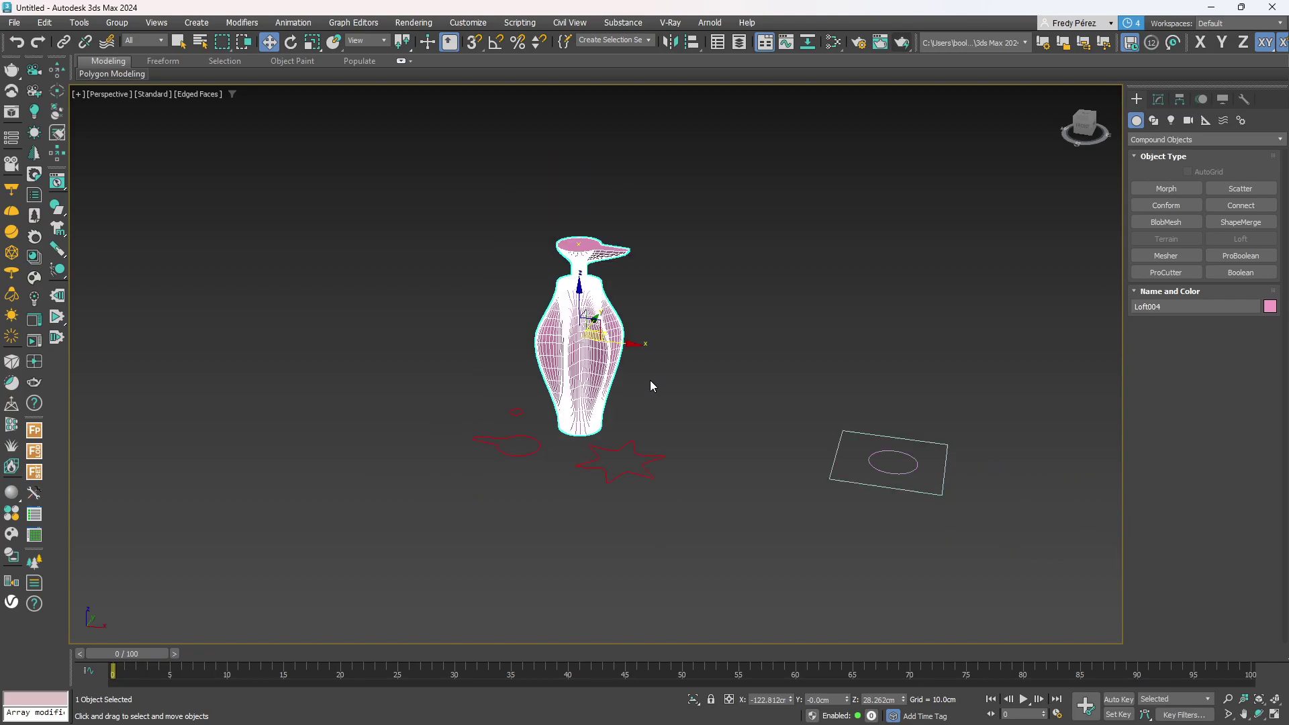
Delete the bottle loft together with all the source shapes around it.
middle_drag(650, 380, 553, 439)
scroll(315, 284, down, 3)
drag(292, 261, 884, 524)
key(Delete)
Restore the four-viewport layout with Top, Front, Left and Perspective views.
click(1273, 699)
click(1276, 714)
click(1275, 714)
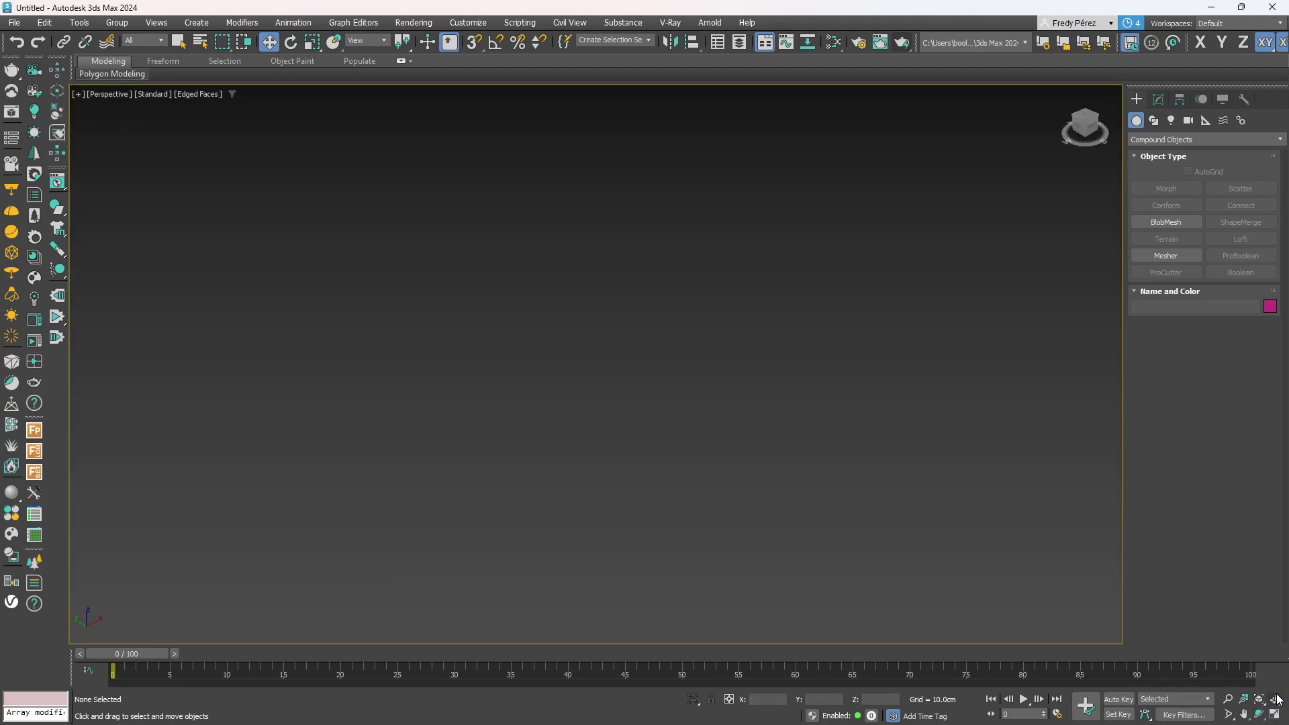
click(1275, 715)
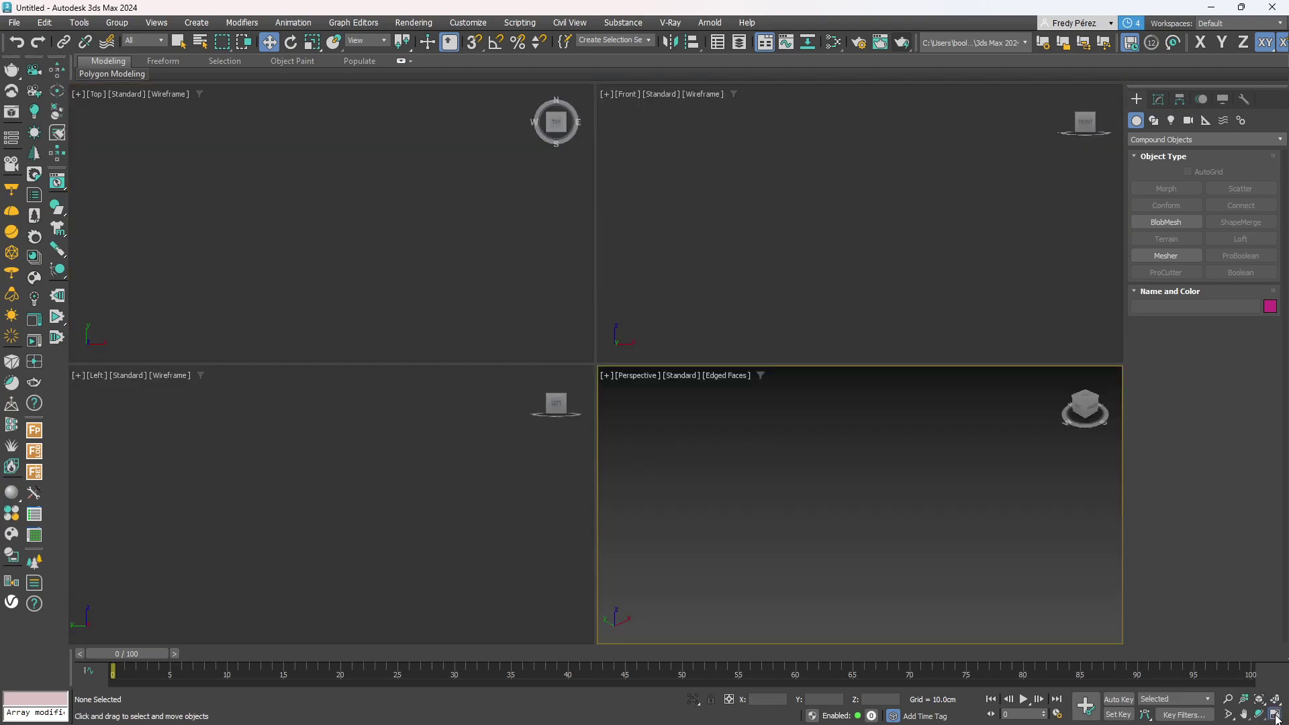
click(1275, 715)
click(1275, 715)
Create a standard primitive sphere of about 18.6 cm radius in the Top viewport and set its segments to 16.
click(1152, 143)
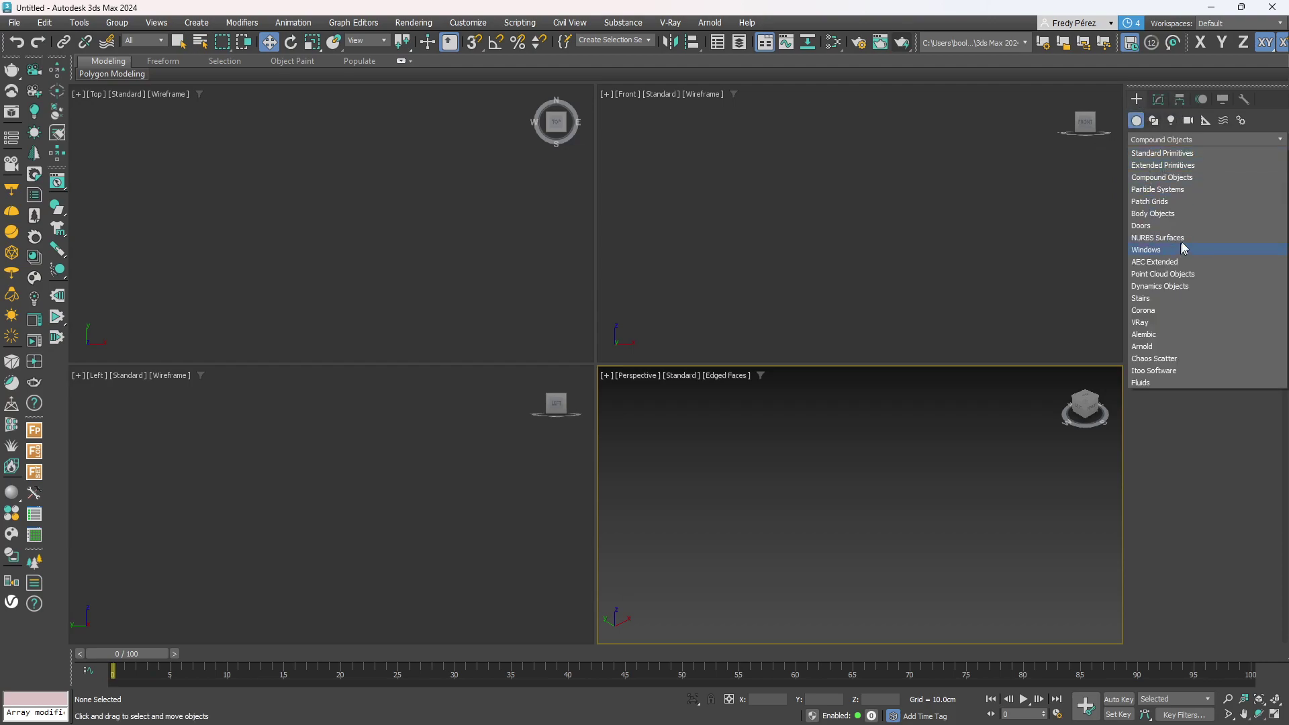
click(1155, 153)
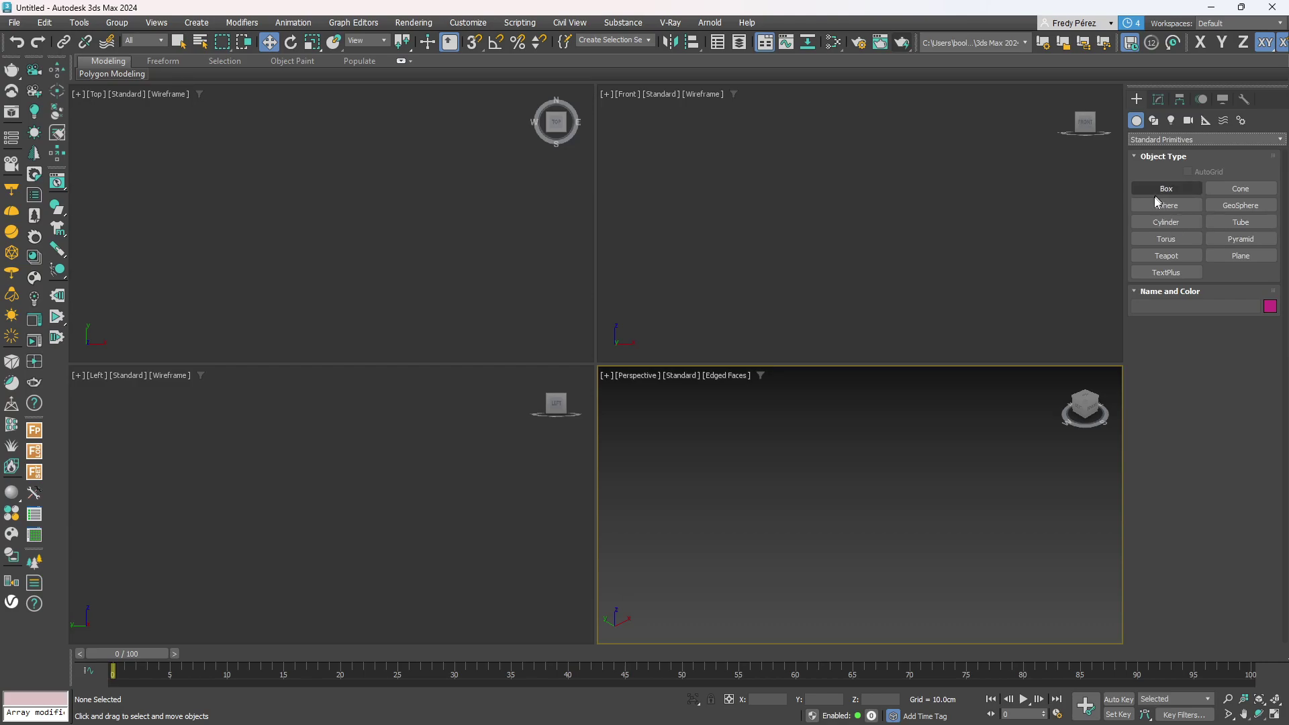
click(1167, 206)
drag(243, 226, 262, 207)
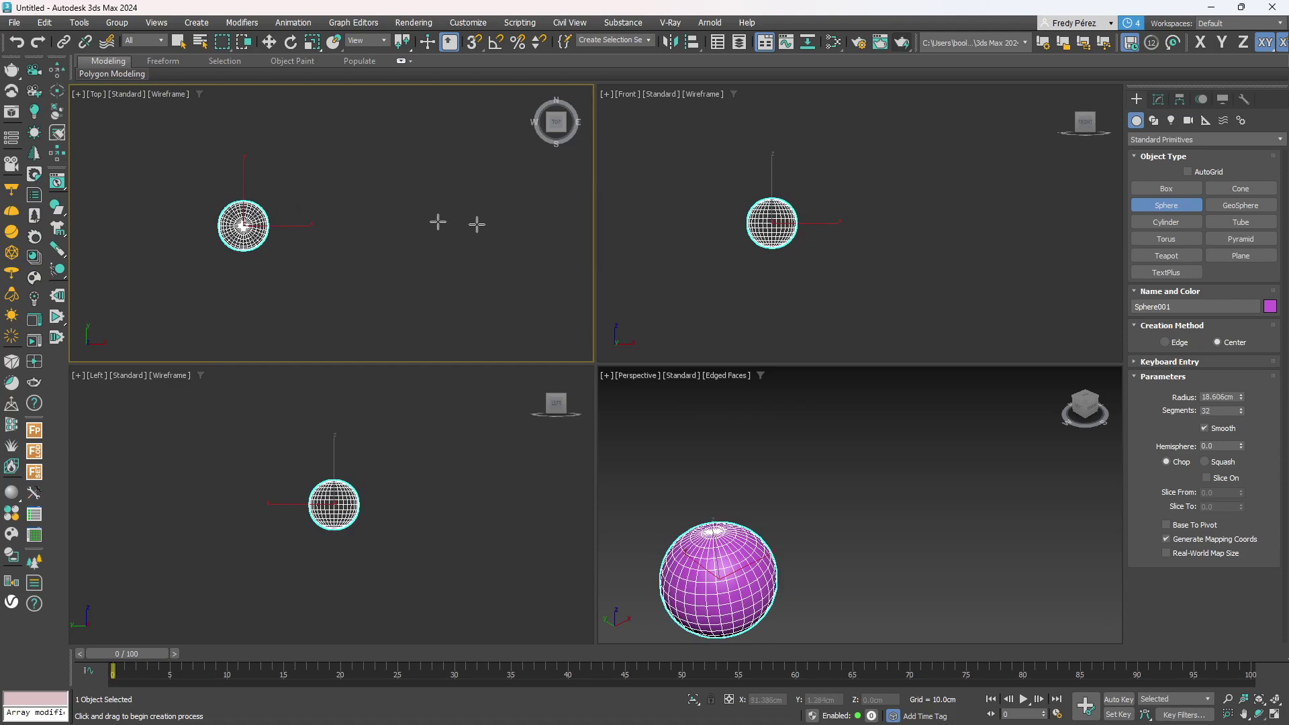
double_click(1236, 411)
text(16)
key(Return)
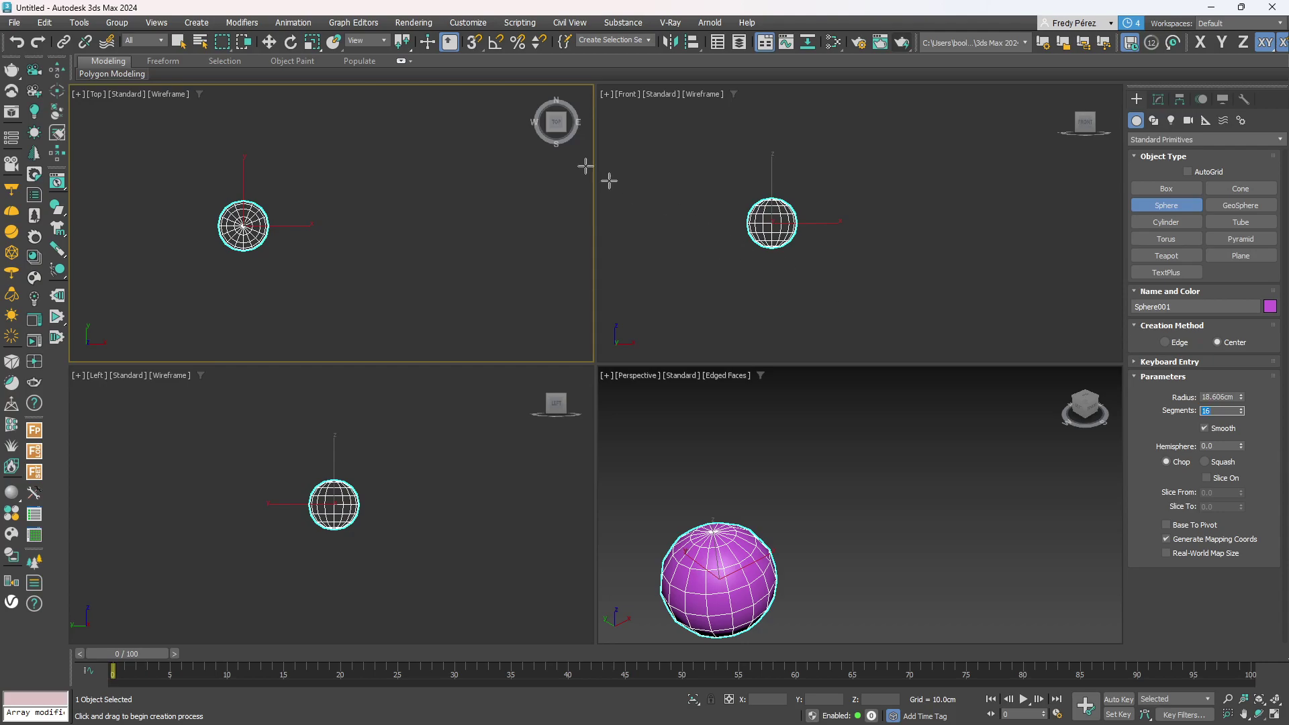
Move the sphere in the Top viewport to about X -106.2 cm, Y 4.1 cm.
click(268, 42)
middle_click(784, 519)
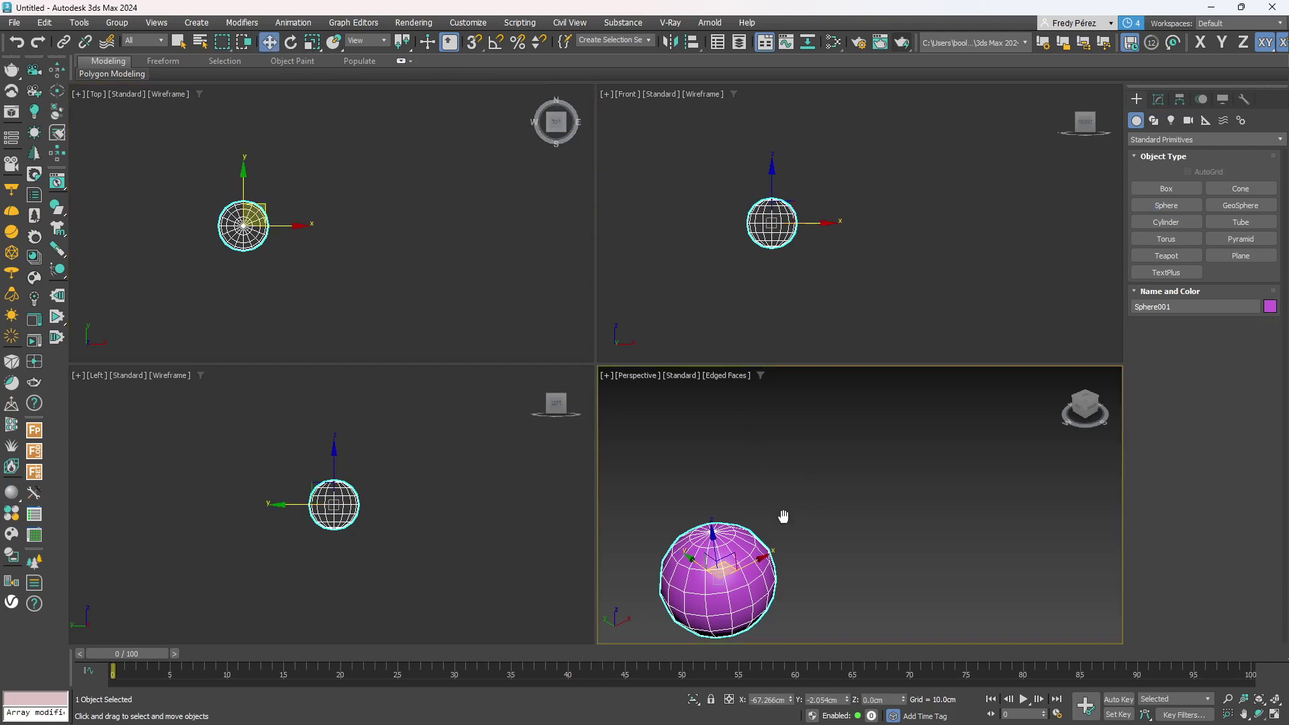
middle_drag(784, 519, 769, 479)
drag(277, 223, 231, 216)
middle_drag(702, 466, 788, 432)
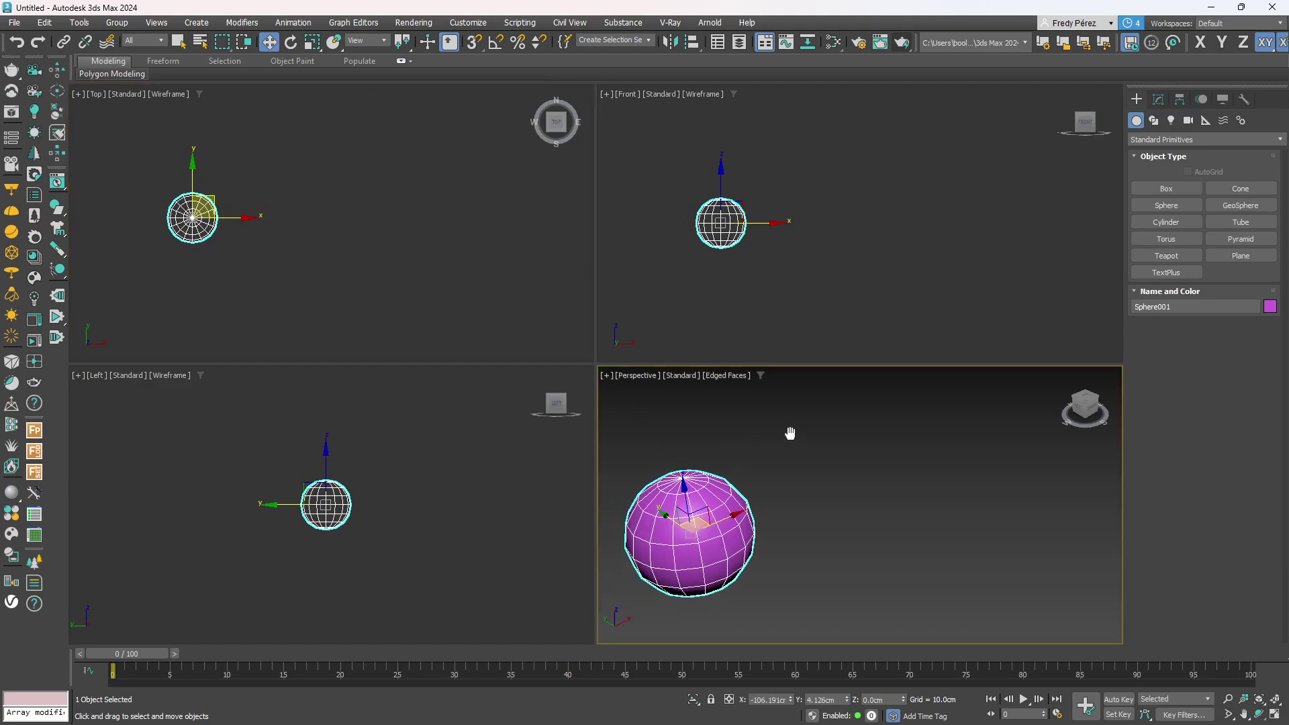
Convert the sphere to an Editable Poly.
click(1159, 99)
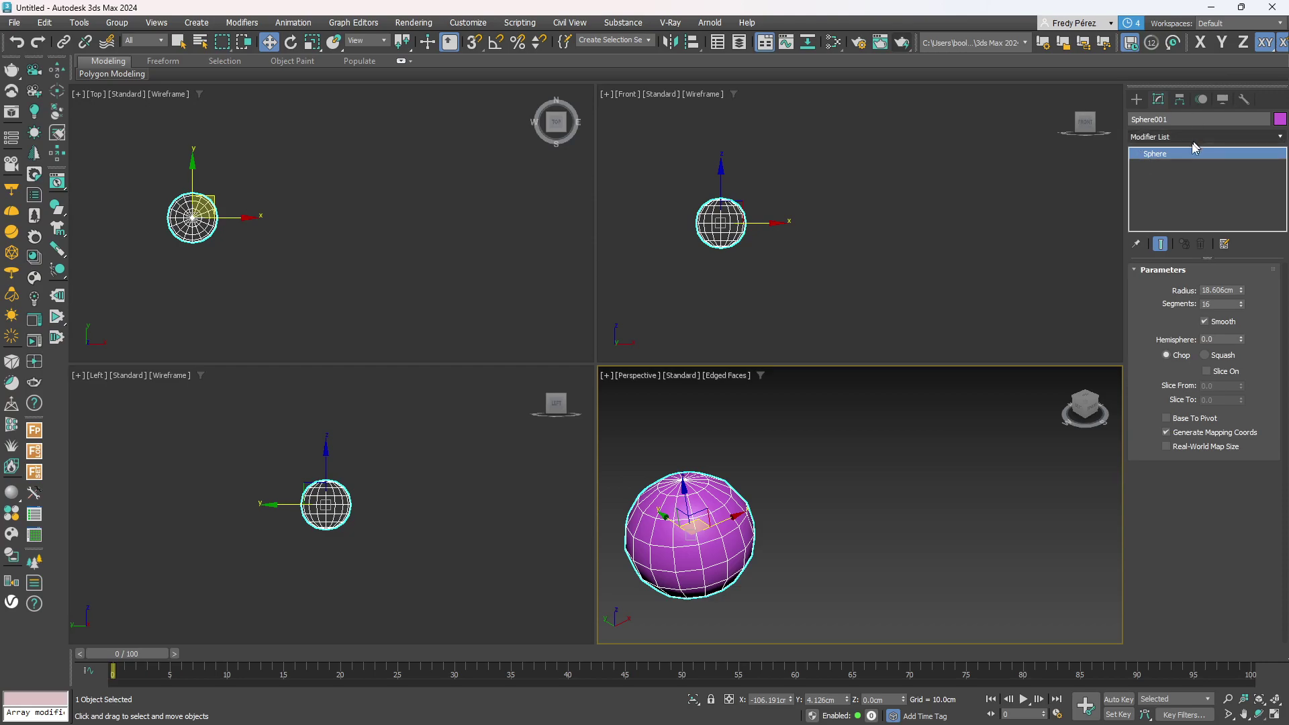
right_click(1156, 158)
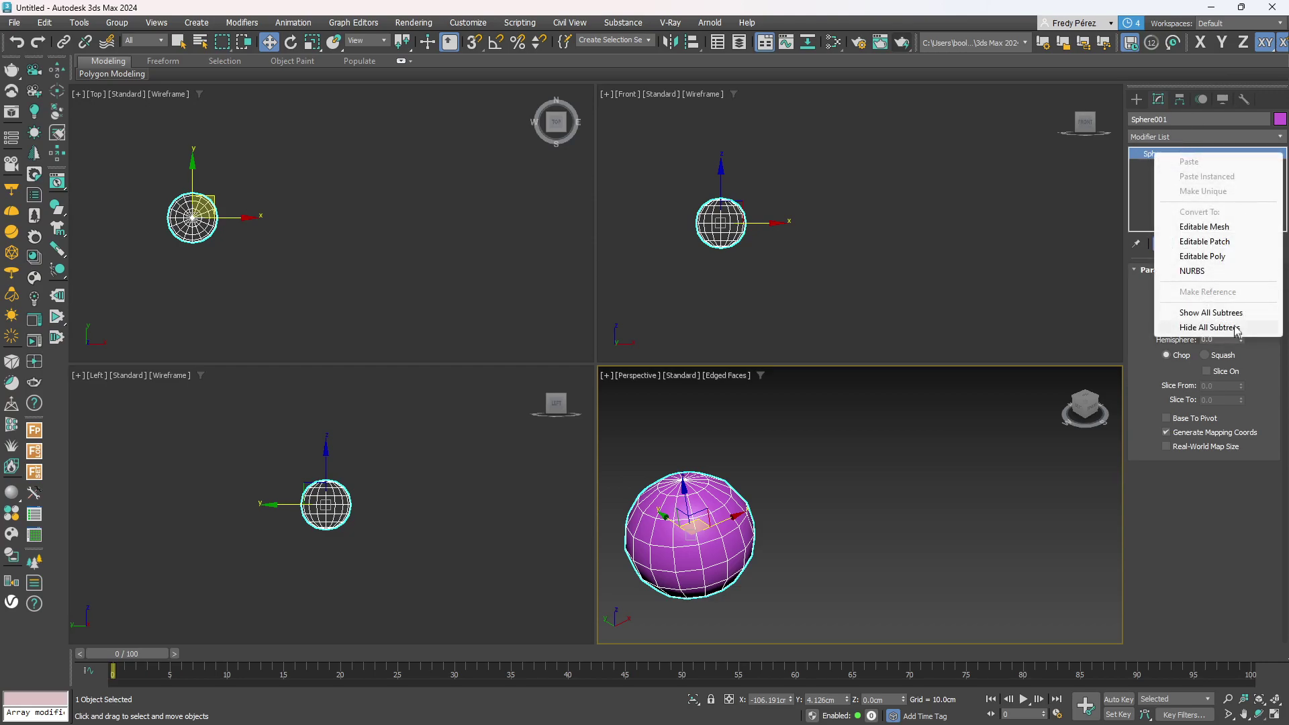
click(1203, 257)
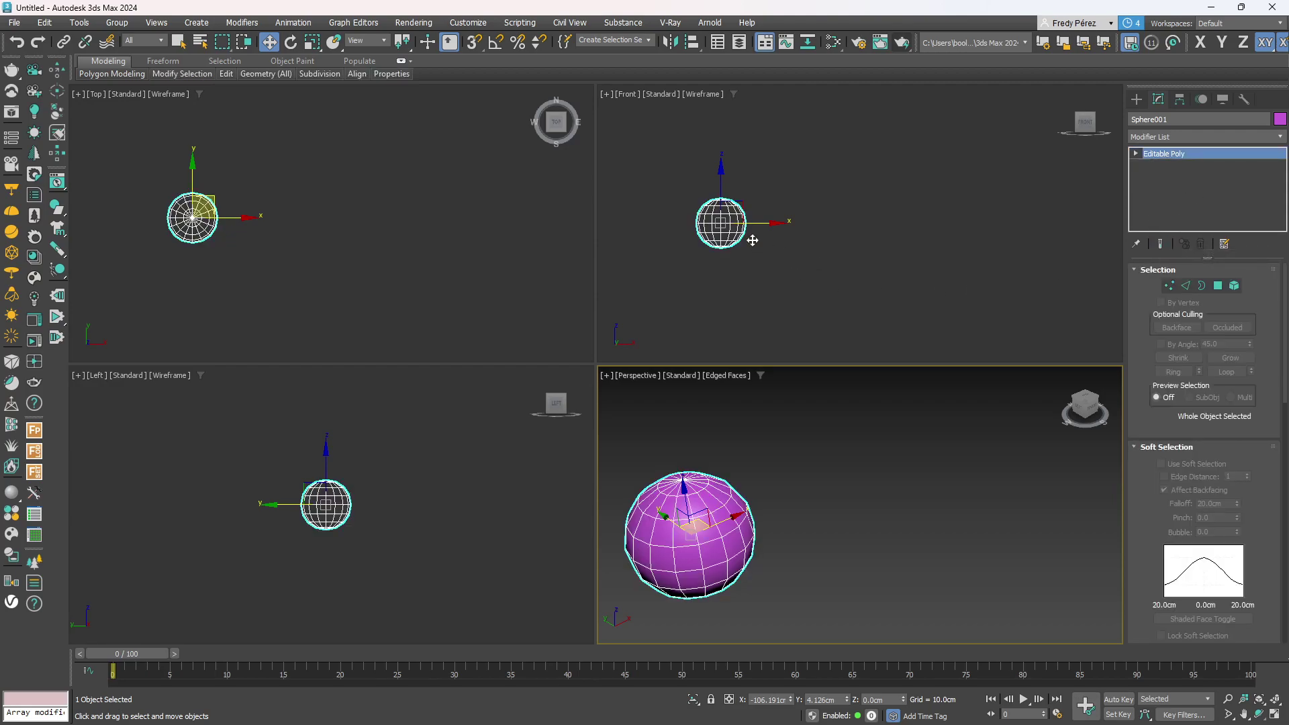
At polygon level, select the four polygons around the centre of the sphere's front side.
click(1218, 286)
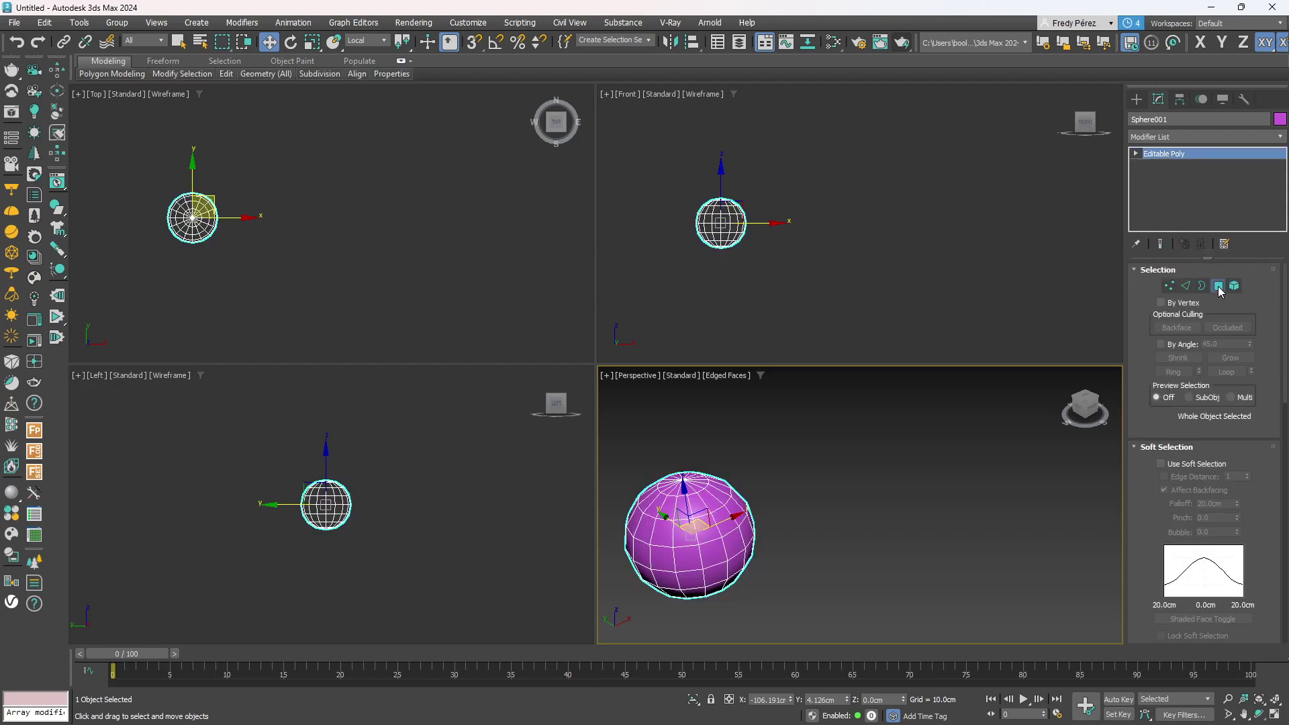
scroll(719, 227, up, 3)
click(712, 205)
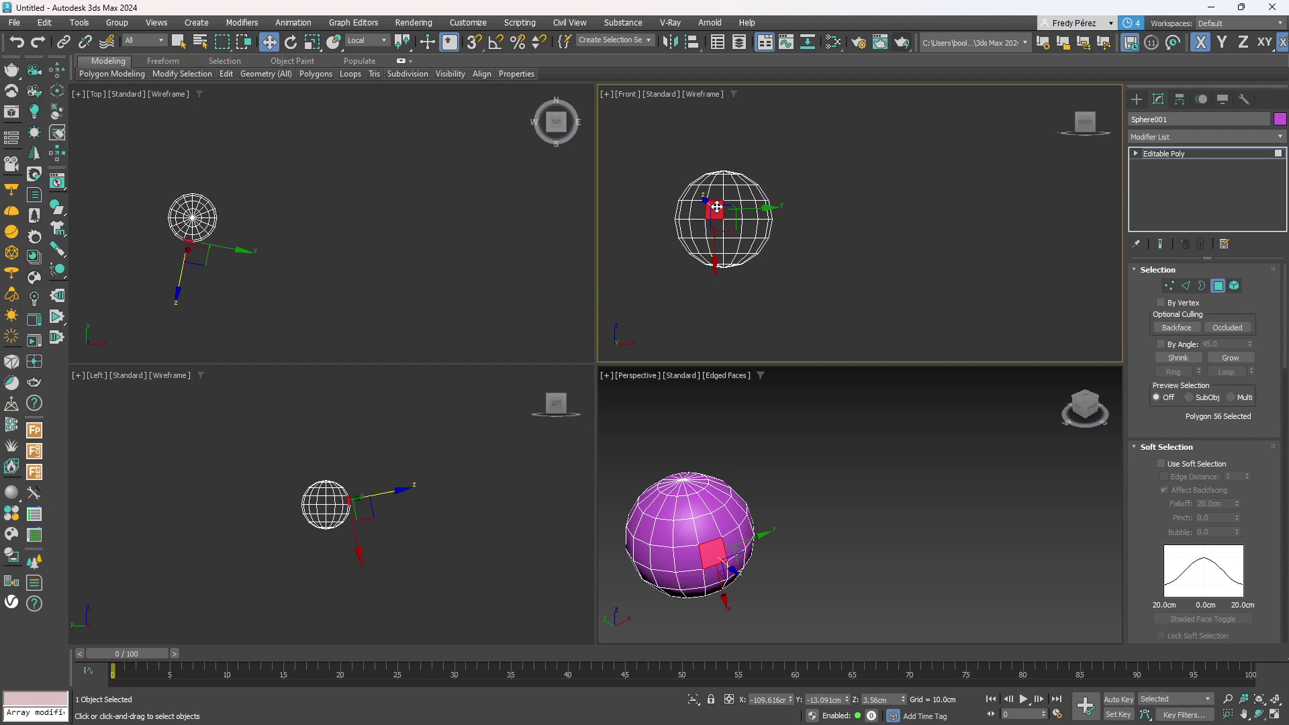
scroll(734, 219, up, 4)
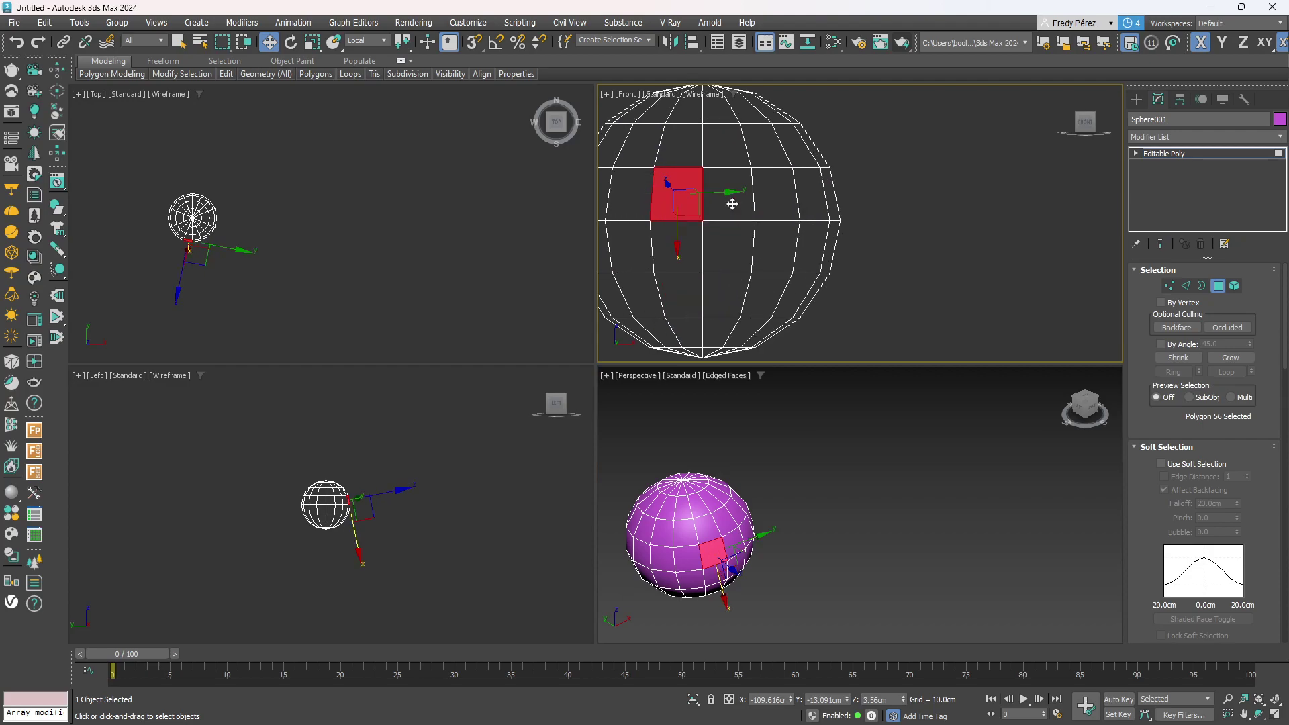
ctrl+click(729, 194)
ctrl+click(730, 250)
ctrl+click(682, 247)
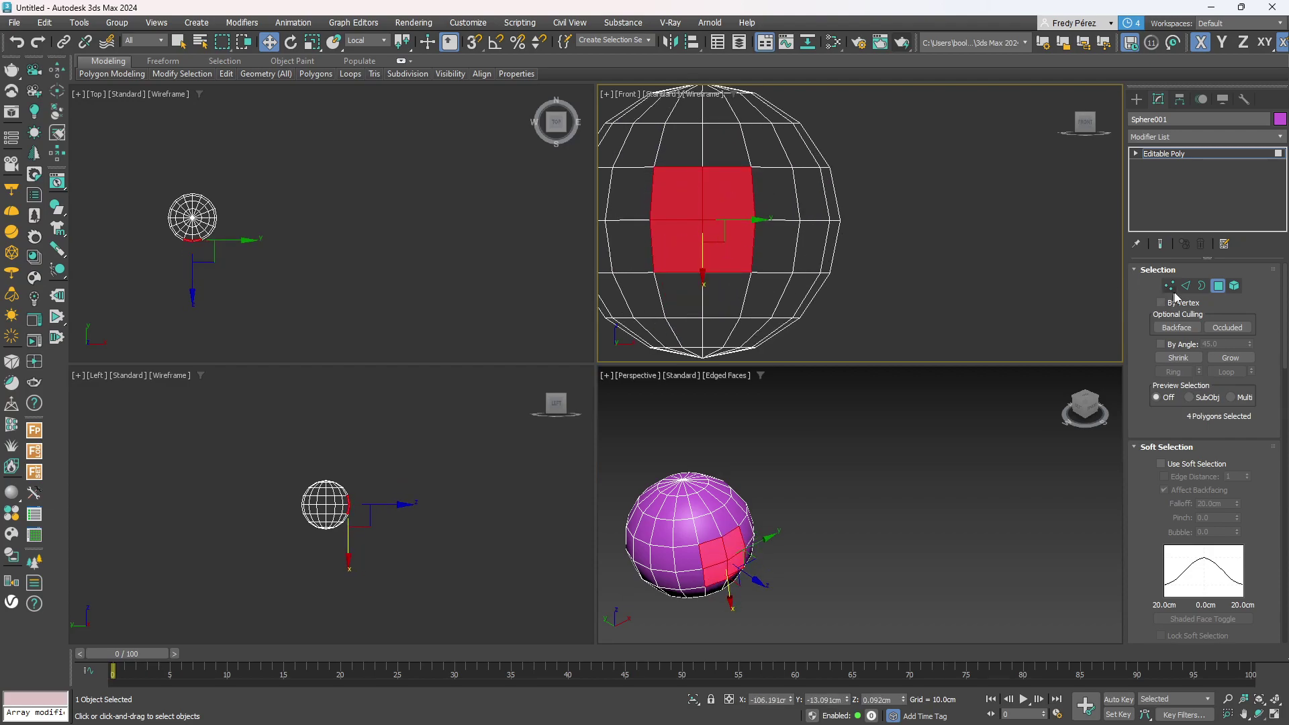
Enable soft selection for the sphere's polygons and set its falloff to 10 cm.
scroll(1149, 362, down, 2)
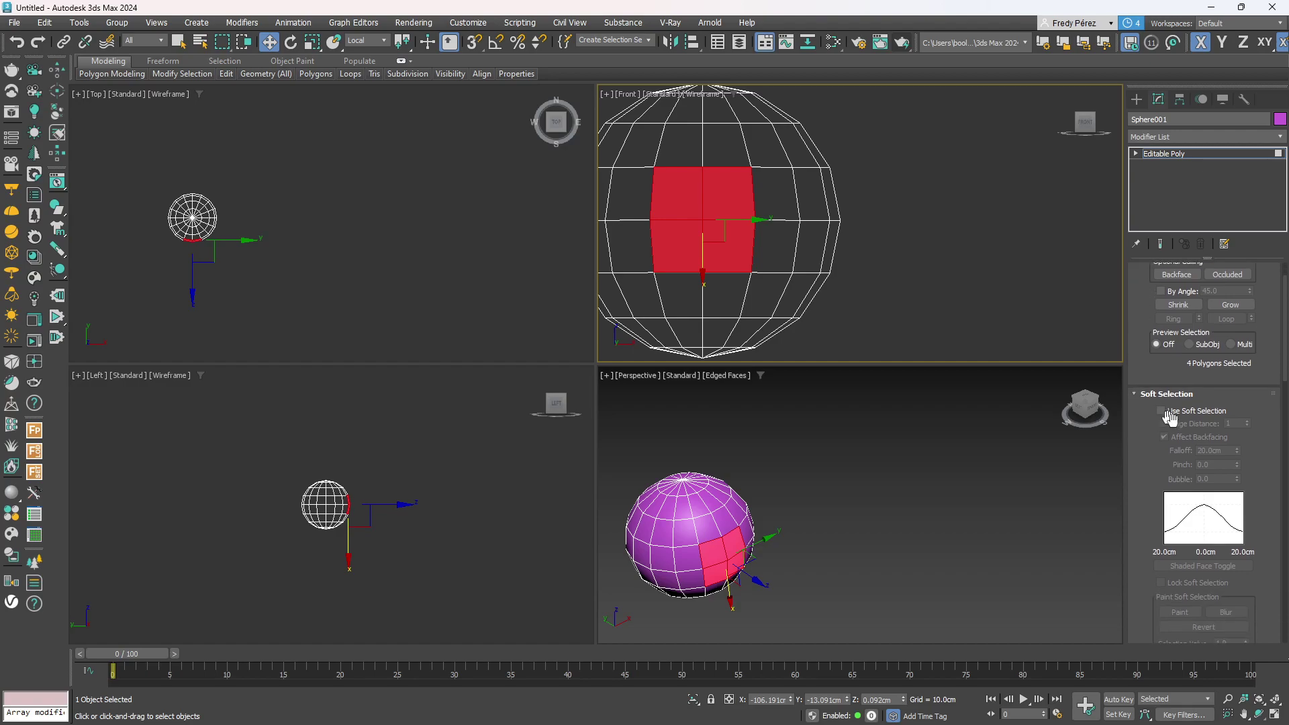
click(1162, 411)
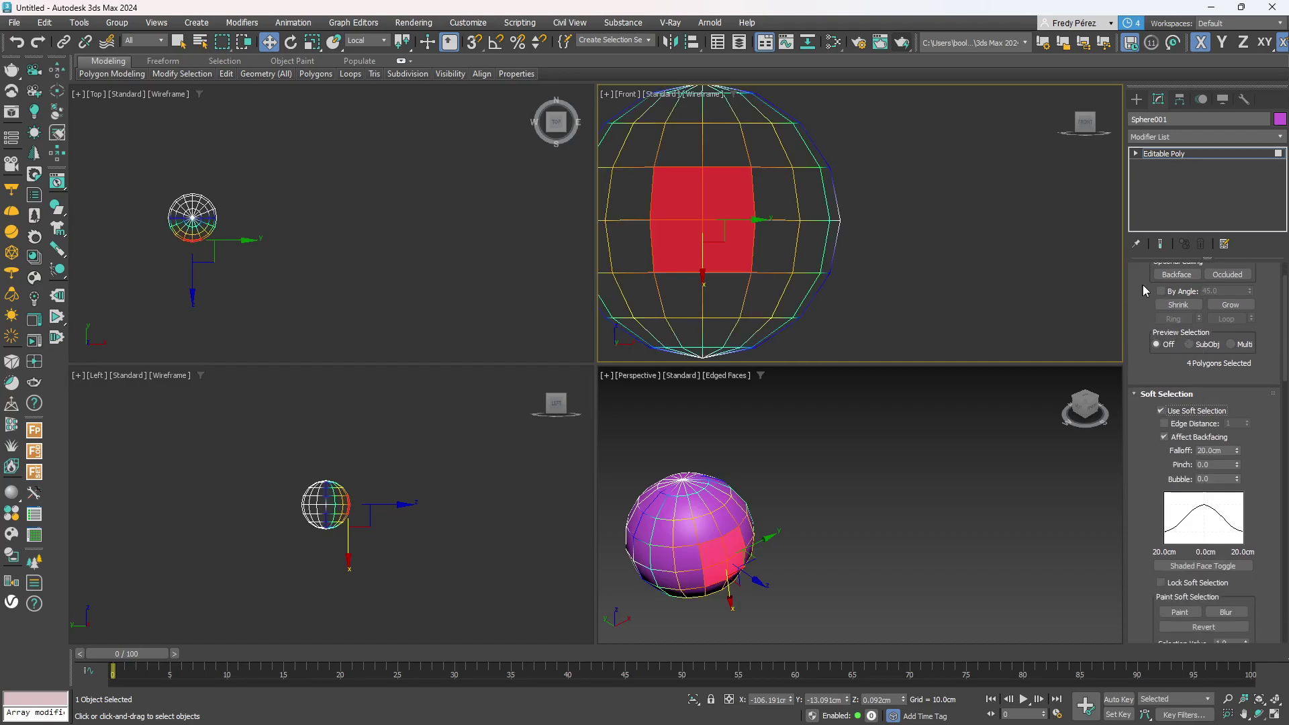
drag(1140, 285, 1145, 345)
click(1222, 503)
text(10)
key(Return)
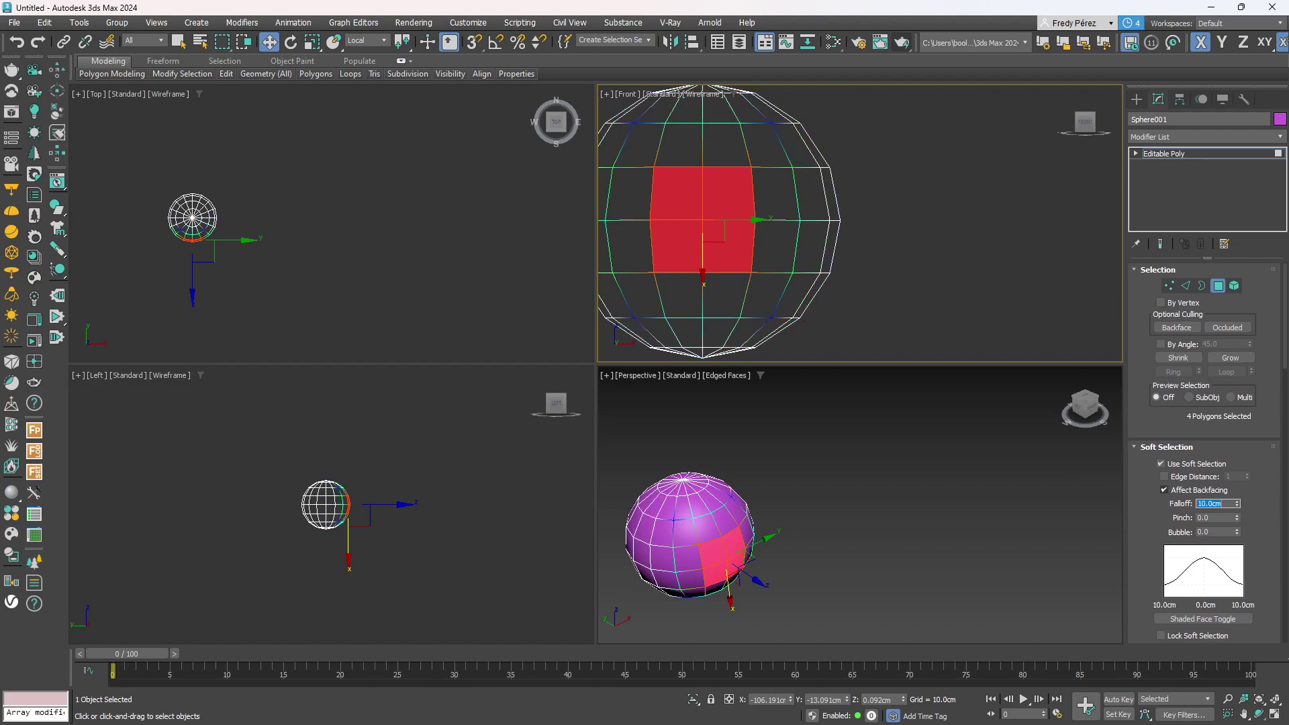
At vertex level, set the reference coordinate system to View and select only the sphere's front centre vertex.
click(1169, 285)
drag(743, 216, 668, 247)
middle_drag(409, 235, 514, 243)
scroll(299, 219, up, 2)
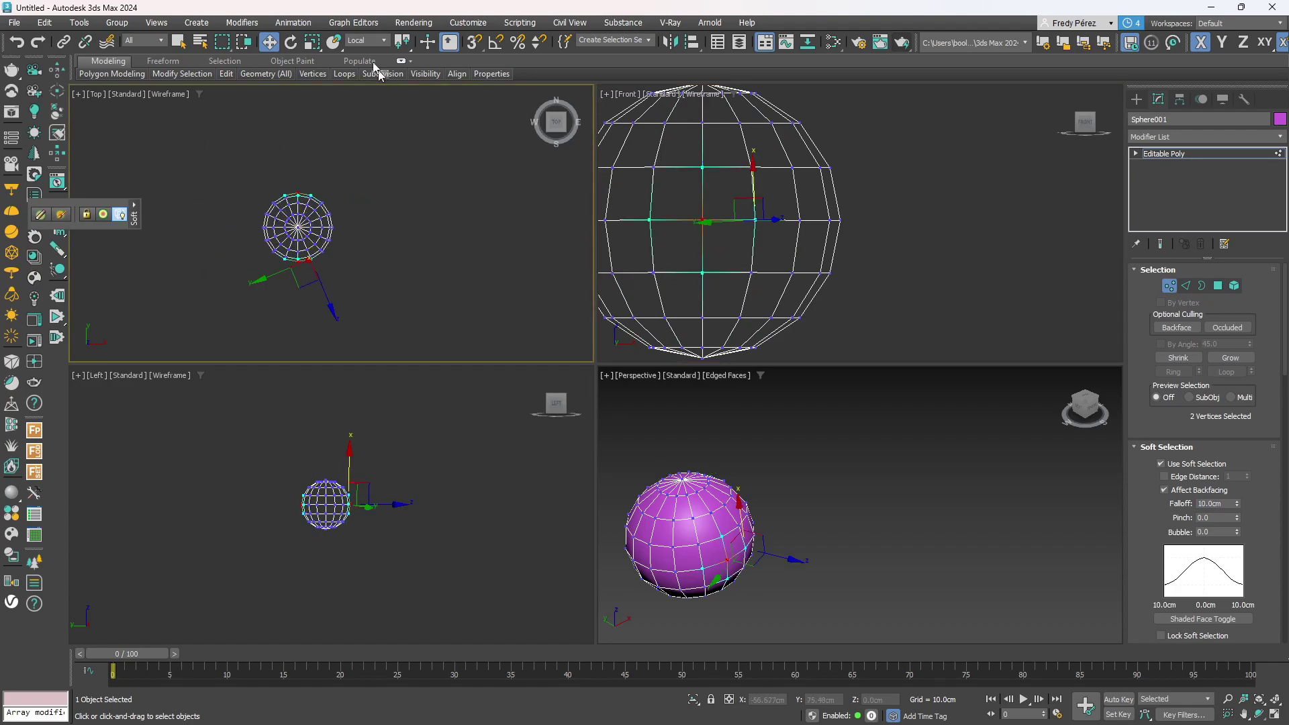
click(367, 40)
click(374, 59)
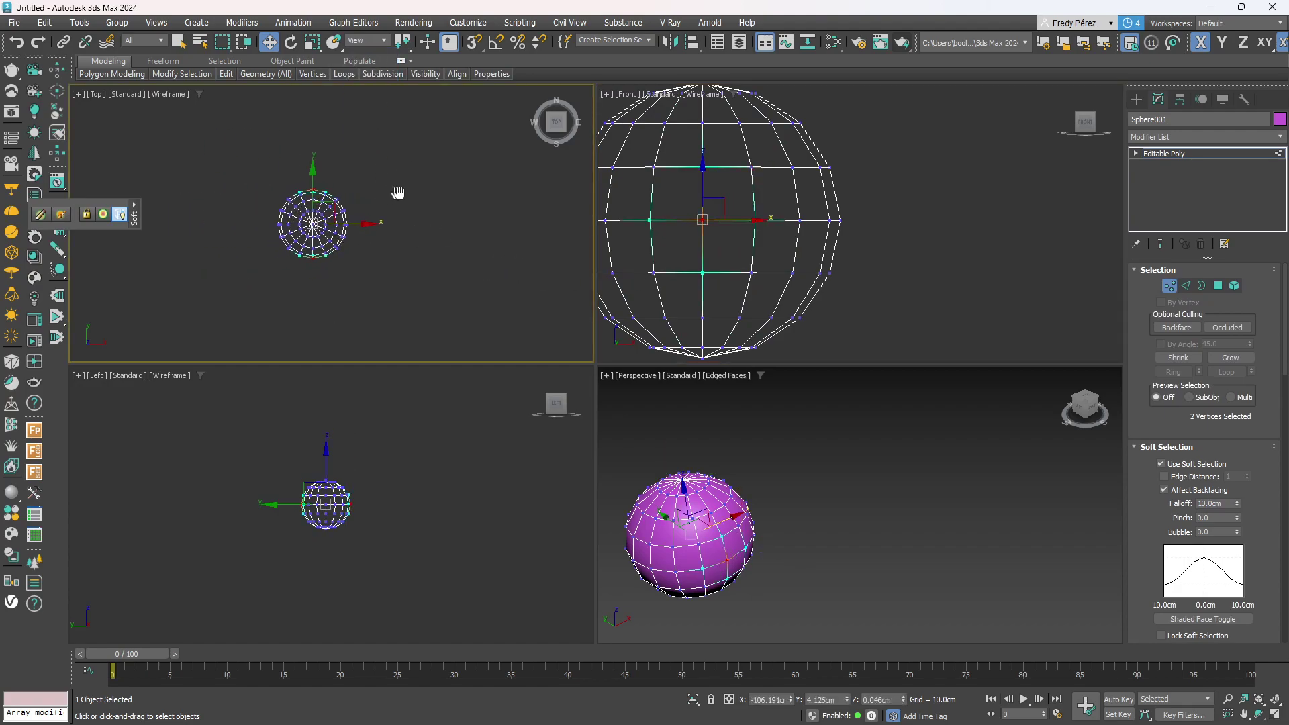
middle_drag(676, 248, 809, 261)
click(436, 250)
scroll(336, 266, up, 3)
drag(854, 224, 818, 244)
Push the front centre vertex into the sphere along Y to about 7.2 cm, then leave vertex level.
middle_drag(467, 241, 439, 336)
drag(283, 162, 283, 161)
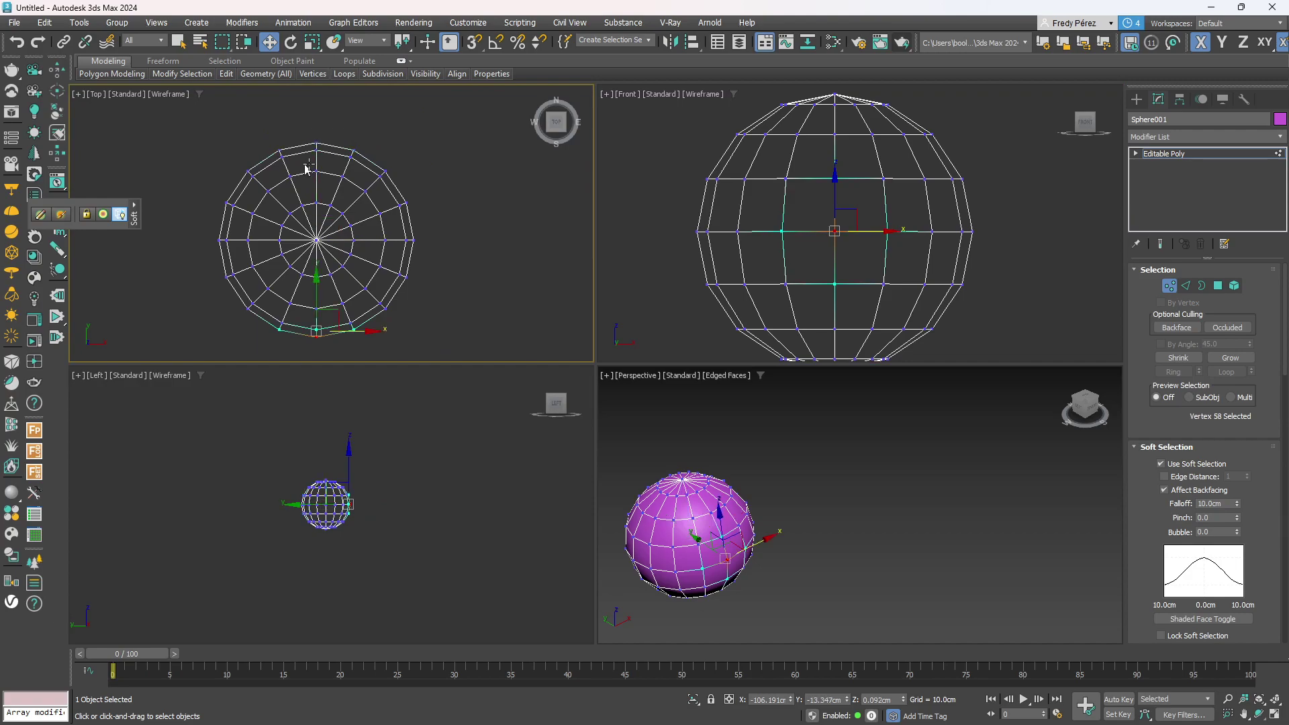
scroll(346, 159, down, 2)
drag(325, 247, 327, 168)
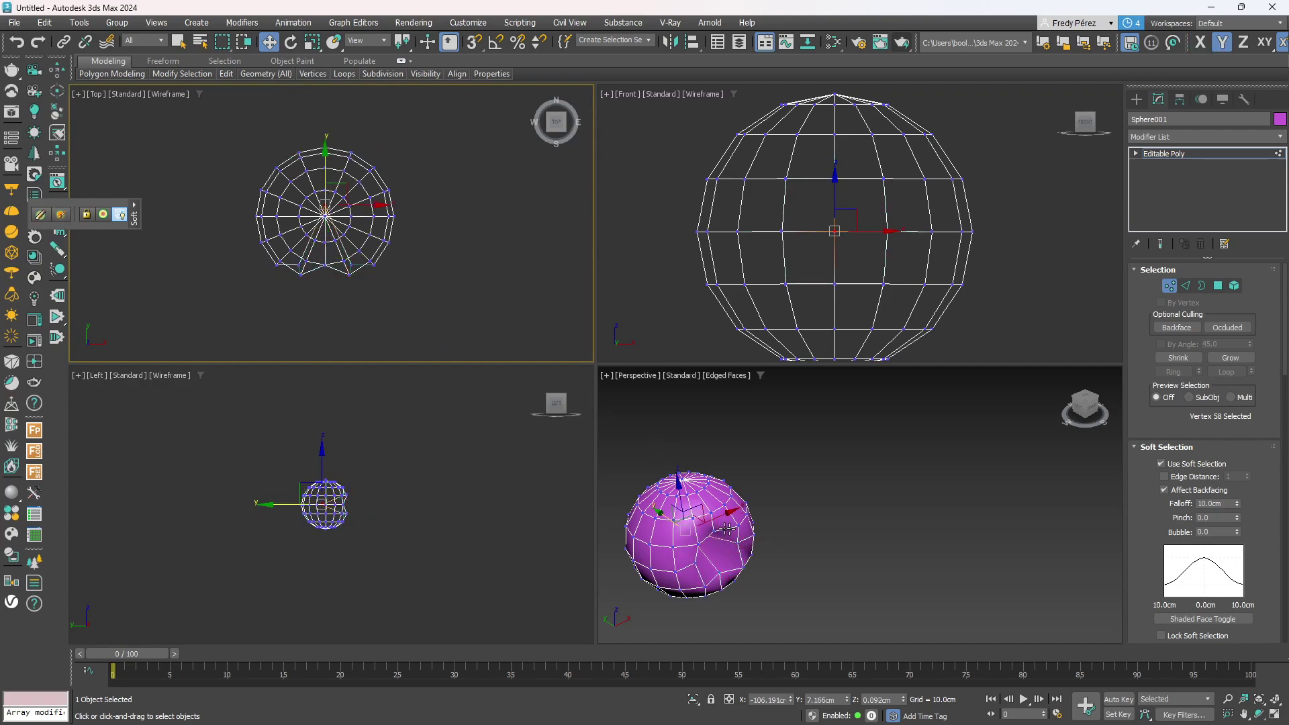
scroll(787, 481, up, 6)
alt+middle_drag(800, 486, 771, 473)
scroll(771, 473, down, 3)
middle_drag(387, 279, 397, 289)
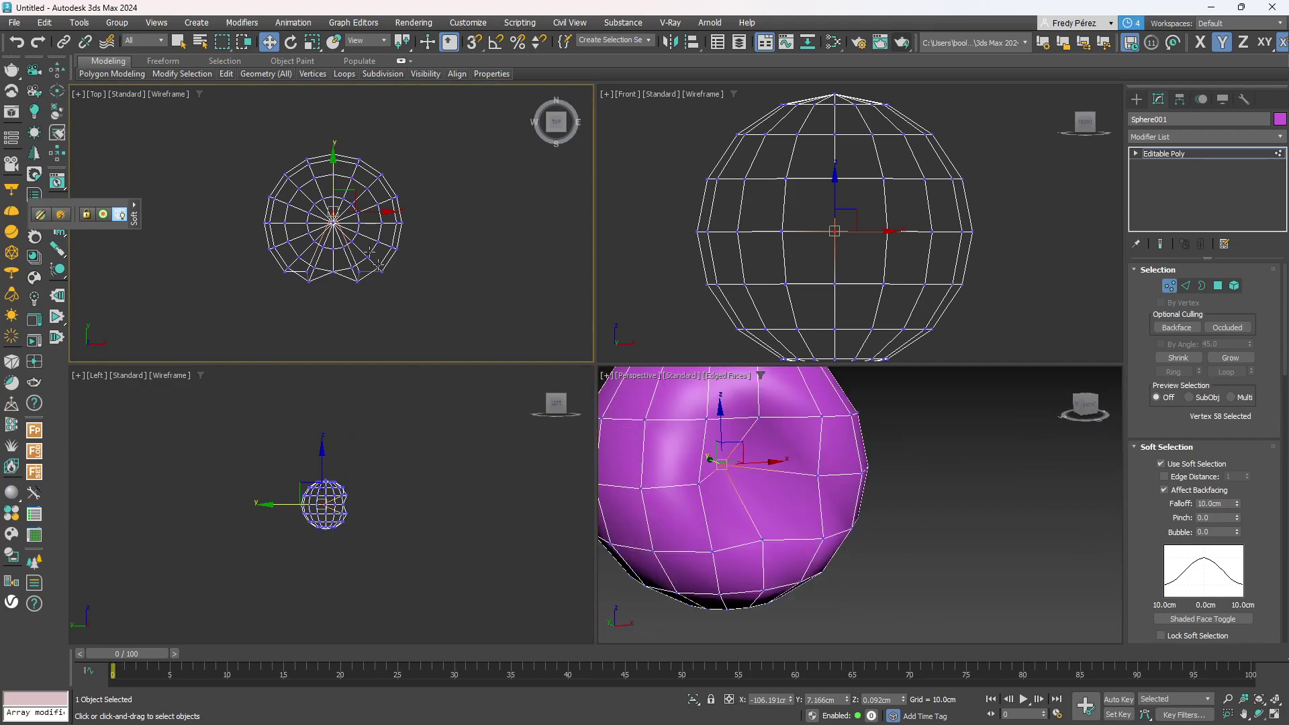
click(452, 299)
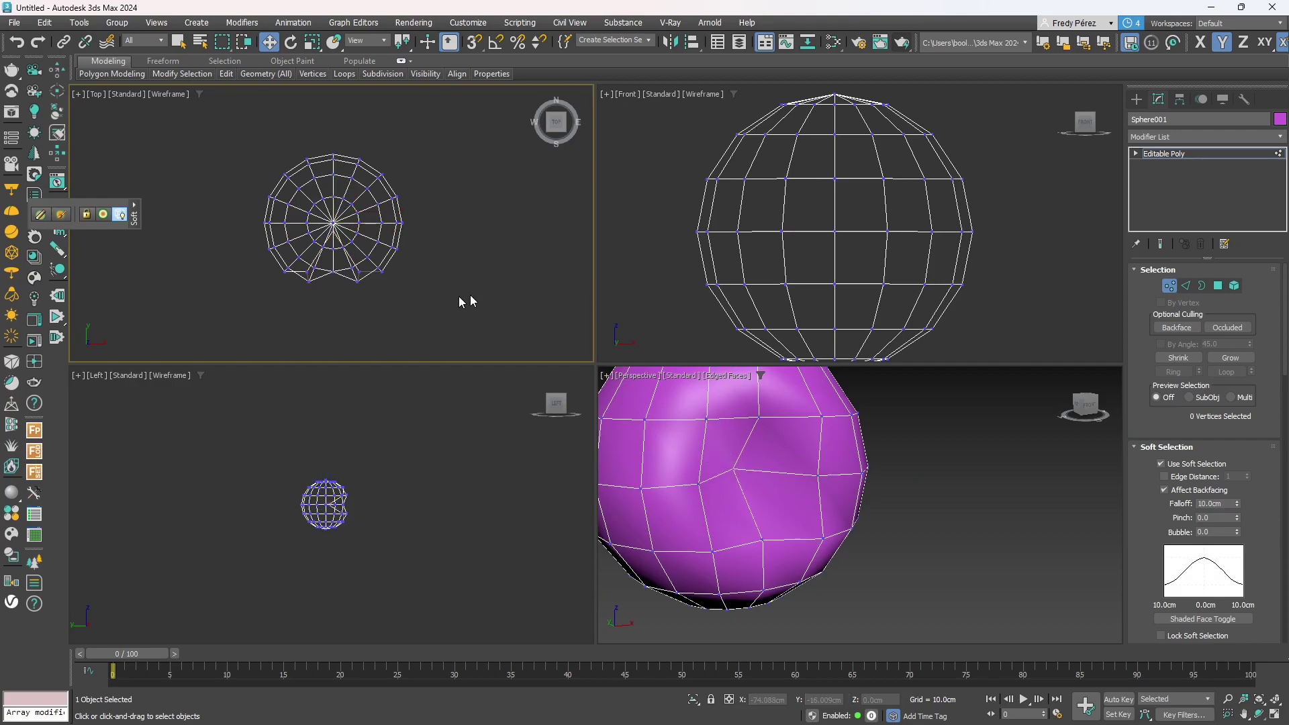
click(1223, 154)
Clone the dented sphere along X as three independent copies, placing the first at about X -55.5 cm.
middle_drag(521, 175, 273, 228)
scroll(355, 211, down, 2)
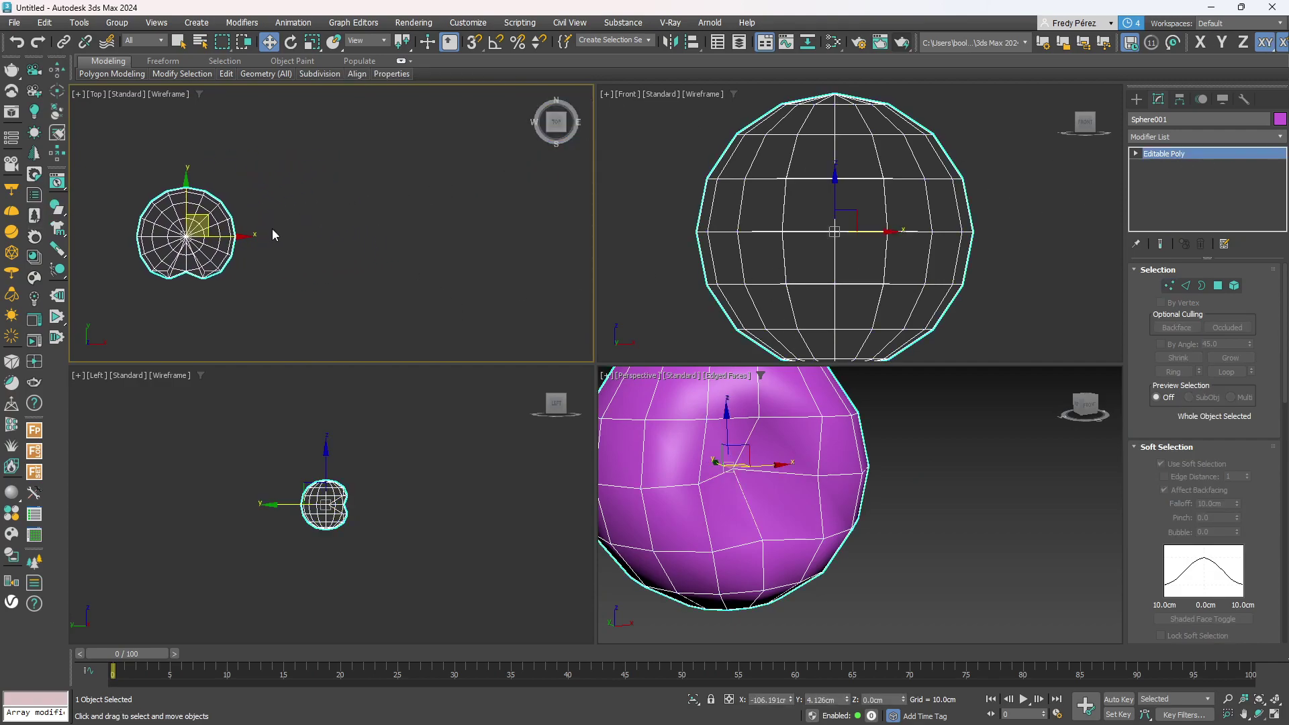
shift+drag(223, 236, 355, 244)
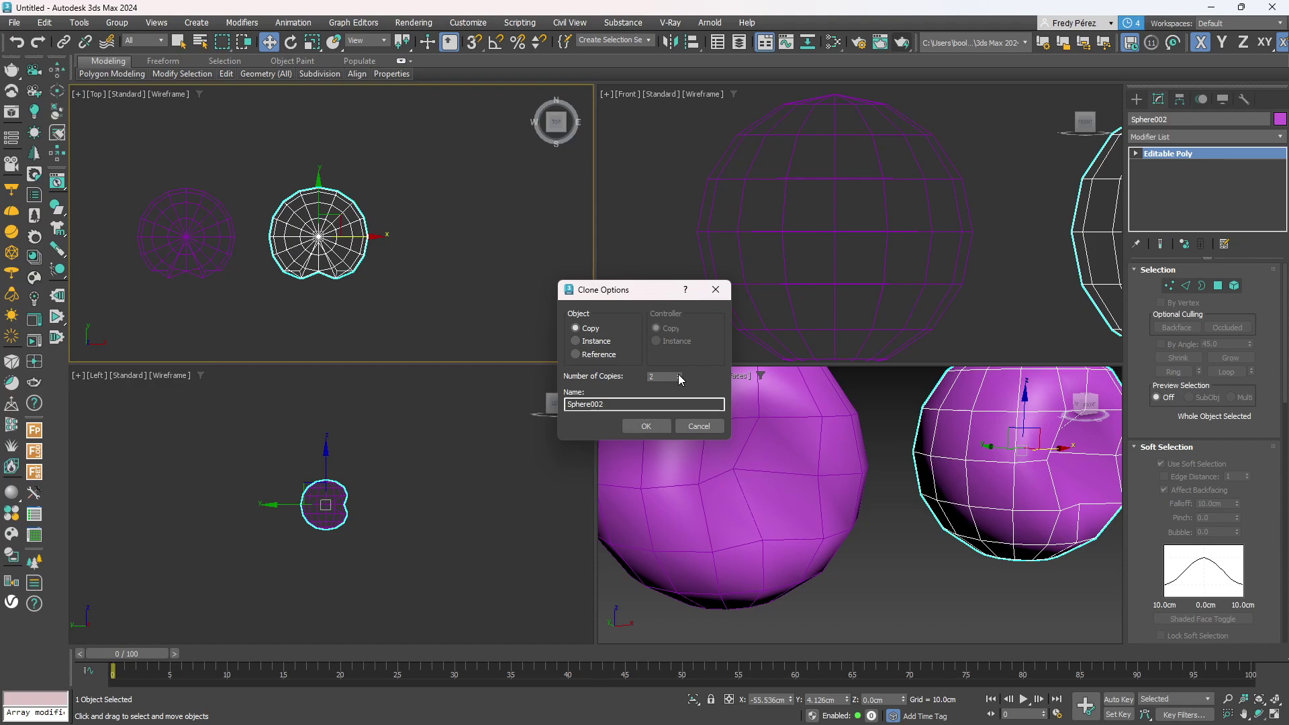
click(651, 425)
Pull the dent vertex of the first copy outward to about Y -27 cm to form a single spike.
middle_drag(506, 287, 423, 267)
click(1074, 454)
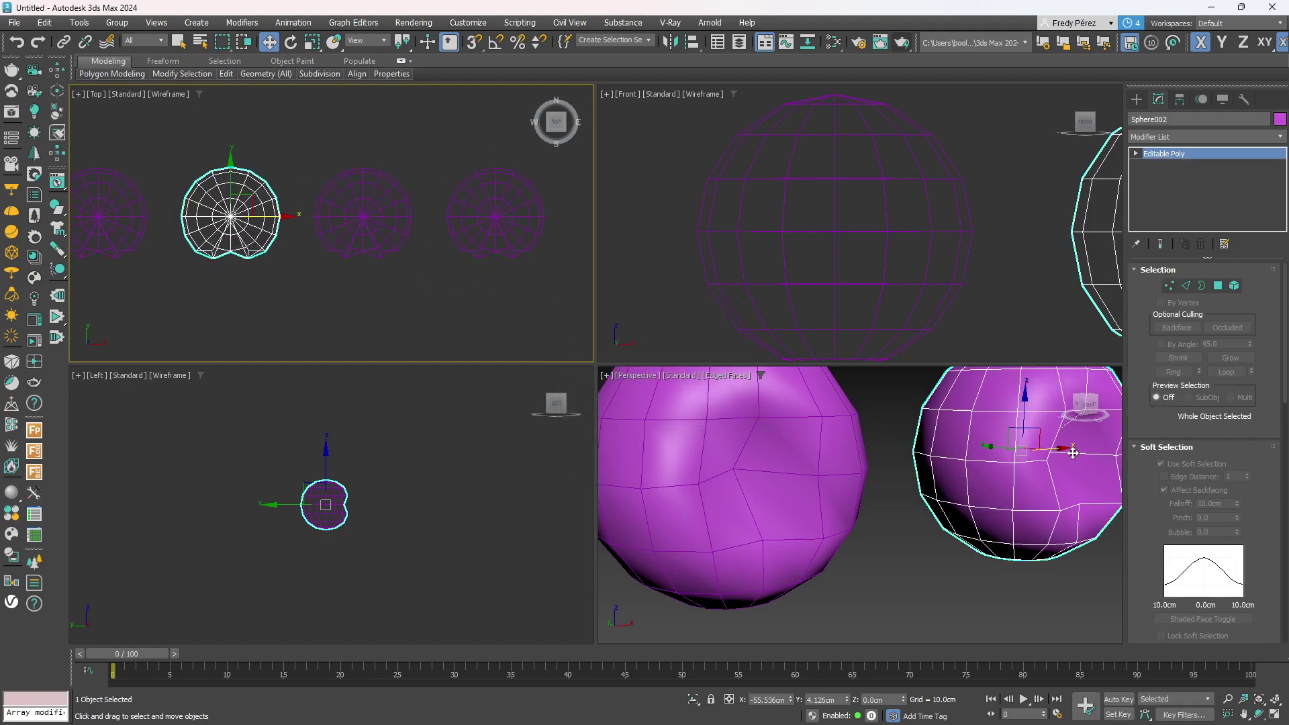
key(z)
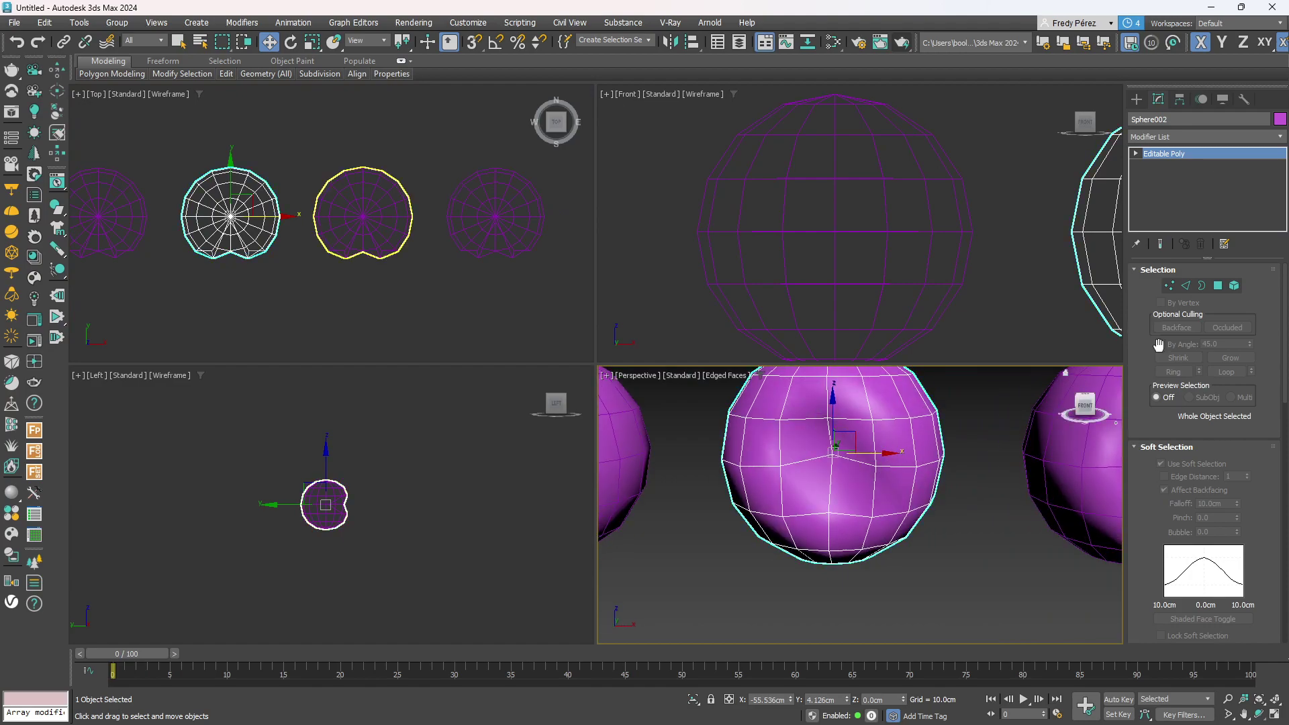
click(1169, 286)
click(836, 457)
alt+middle_drag(836, 501, 897, 510)
drag(820, 446, 954, 505)
alt+middle_drag(953, 505, 945, 579)
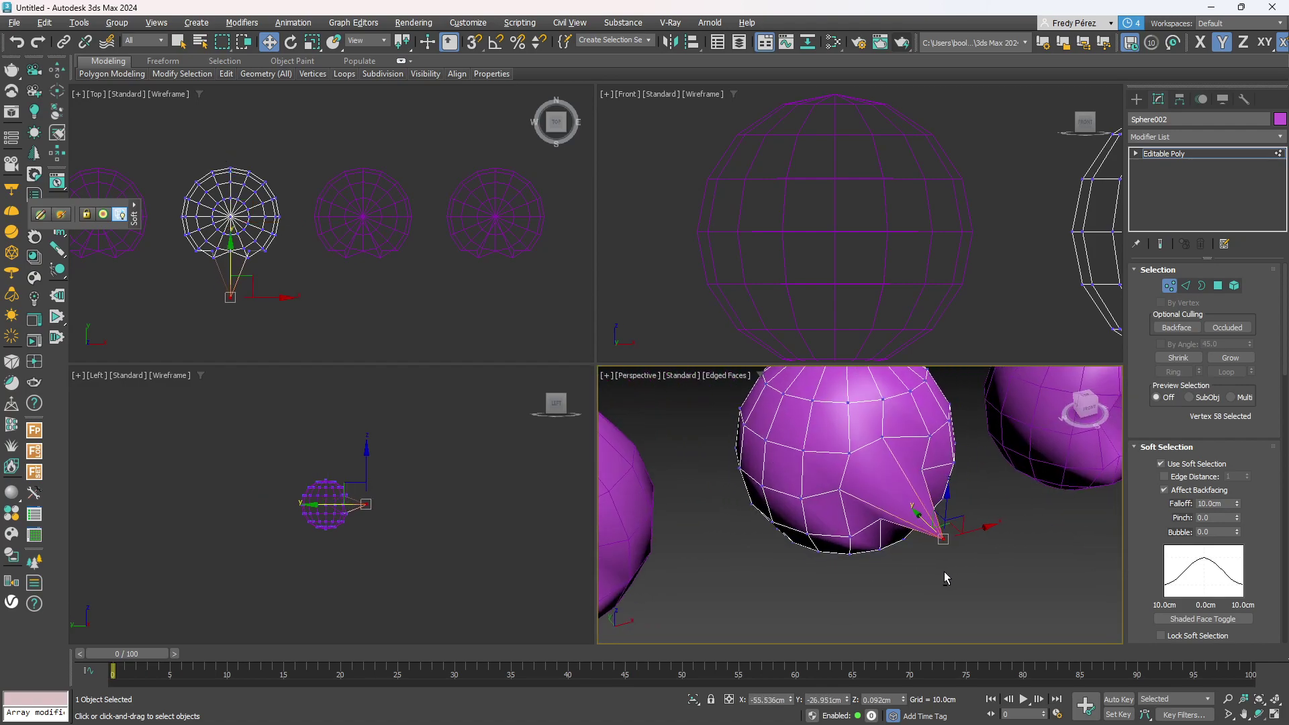
click(1169, 285)
On the second copy, grow the dent vertex selection once and pull those vertices outward to about Y -21 cm.
alt+middle_drag(965, 495, 775, 542)
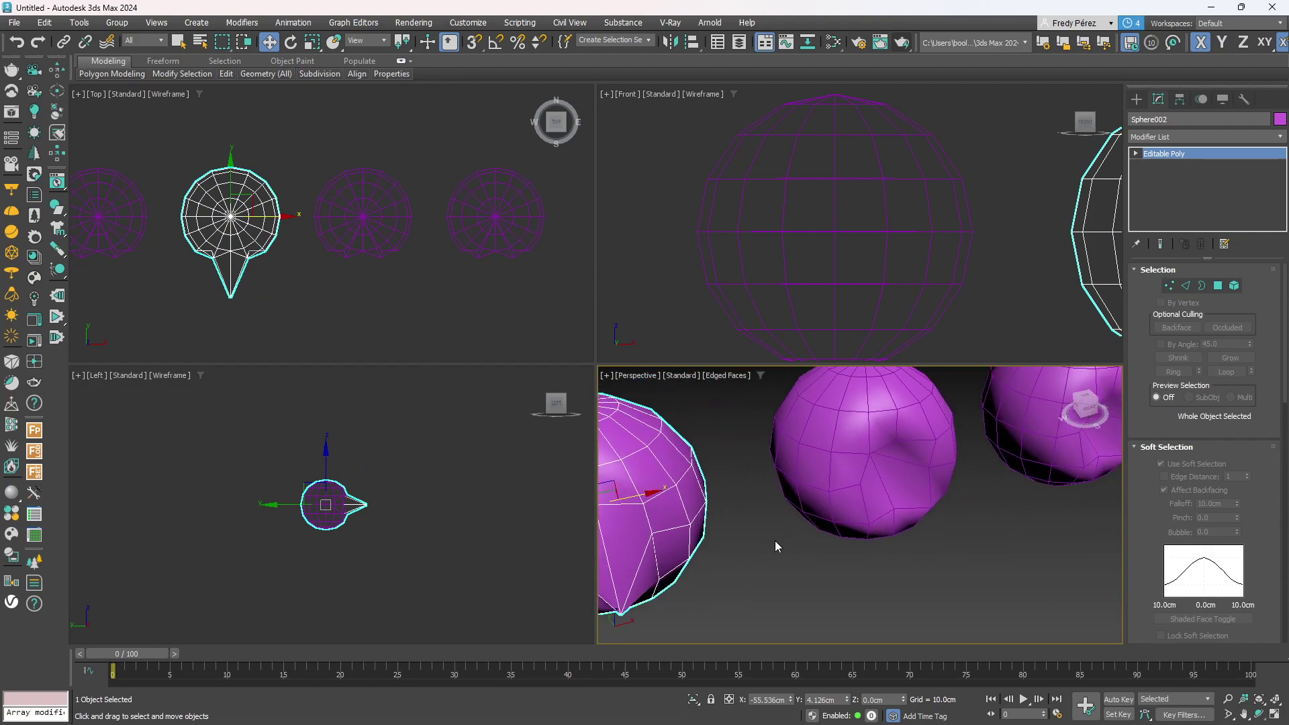
click(900, 470)
key(1)
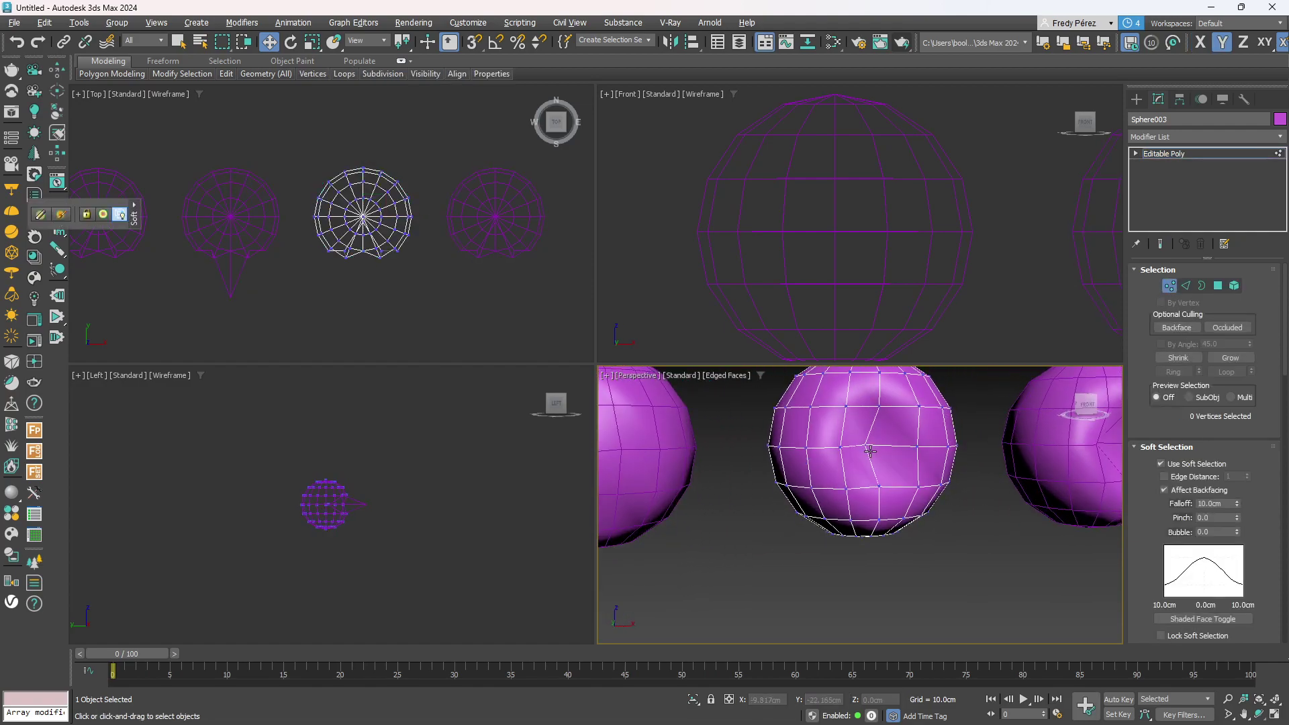
click(867, 446)
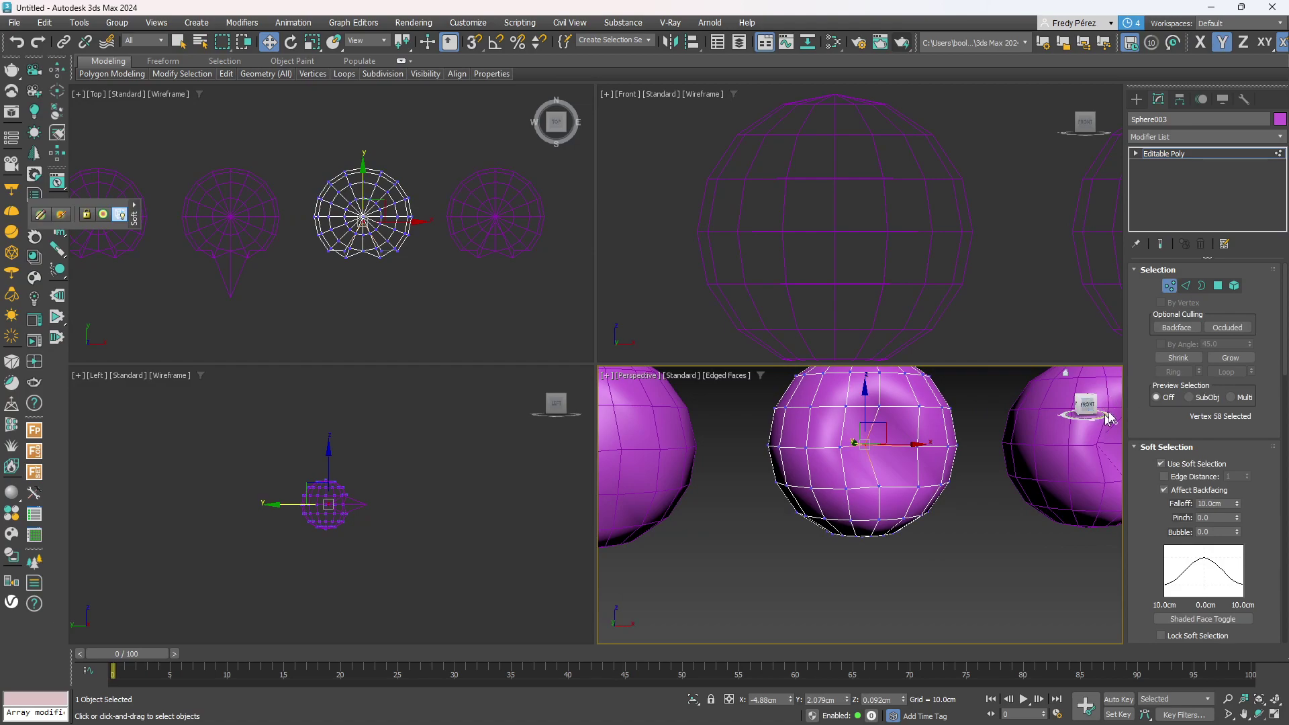
click(1230, 357)
alt+middle_drag(947, 493, 994, 523)
drag(882, 451, 965, 491)
alt+middle_drag(1018, 528, 974, 529)
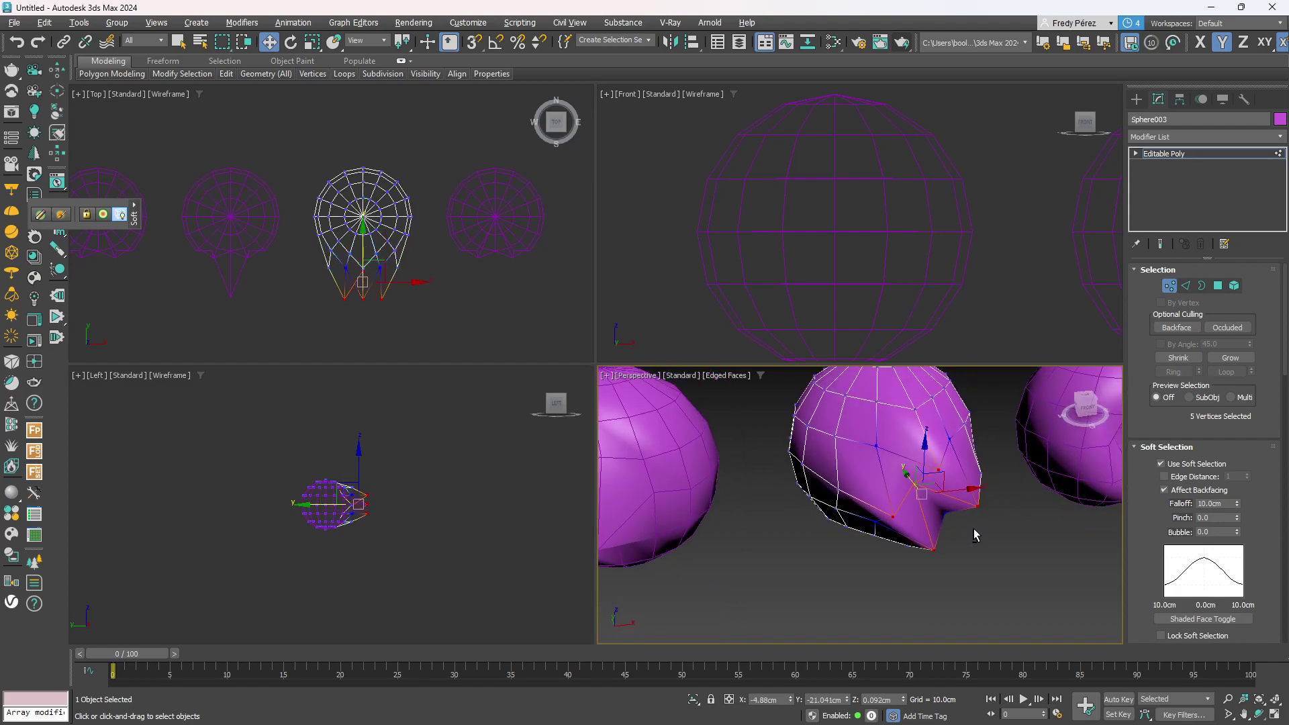
click(1170, 289)
Pull the dent vertex of the third copy outward to about Y -17.8 cm to form a short point.
middle_drag(1040, 430, 868, 432)
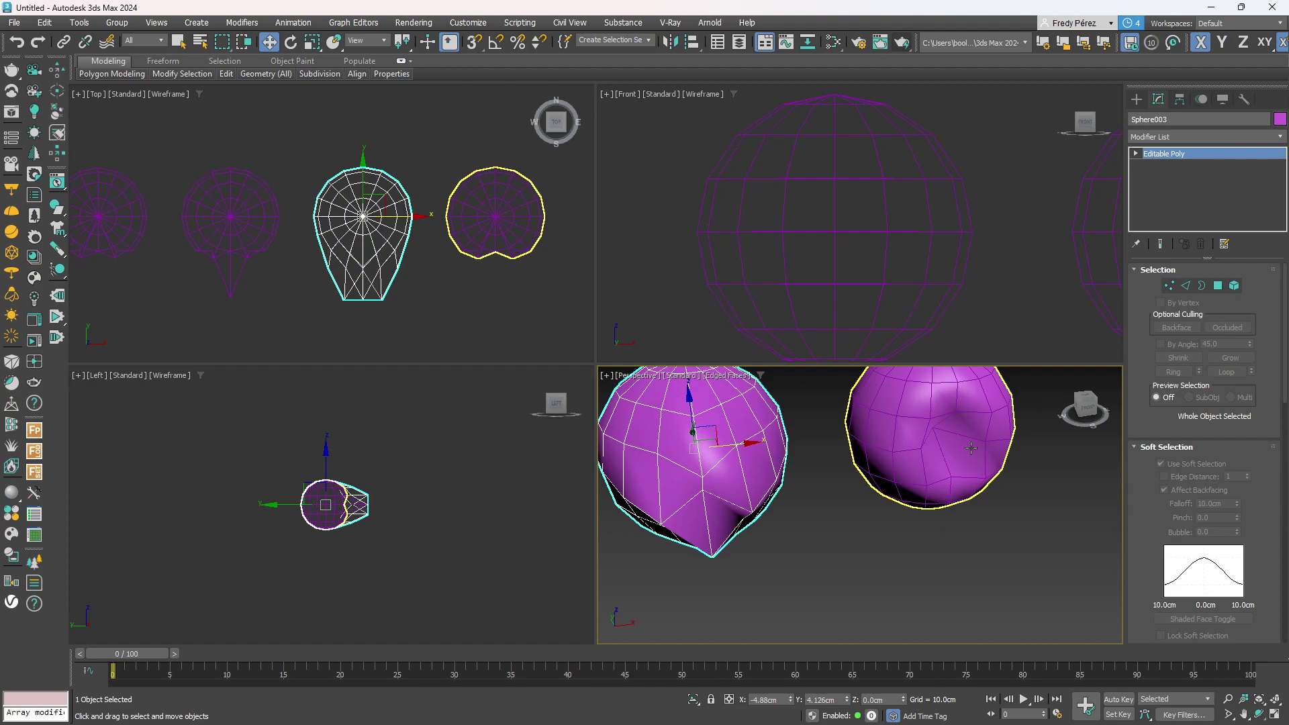
click(971, 448)
click(1170, 287)
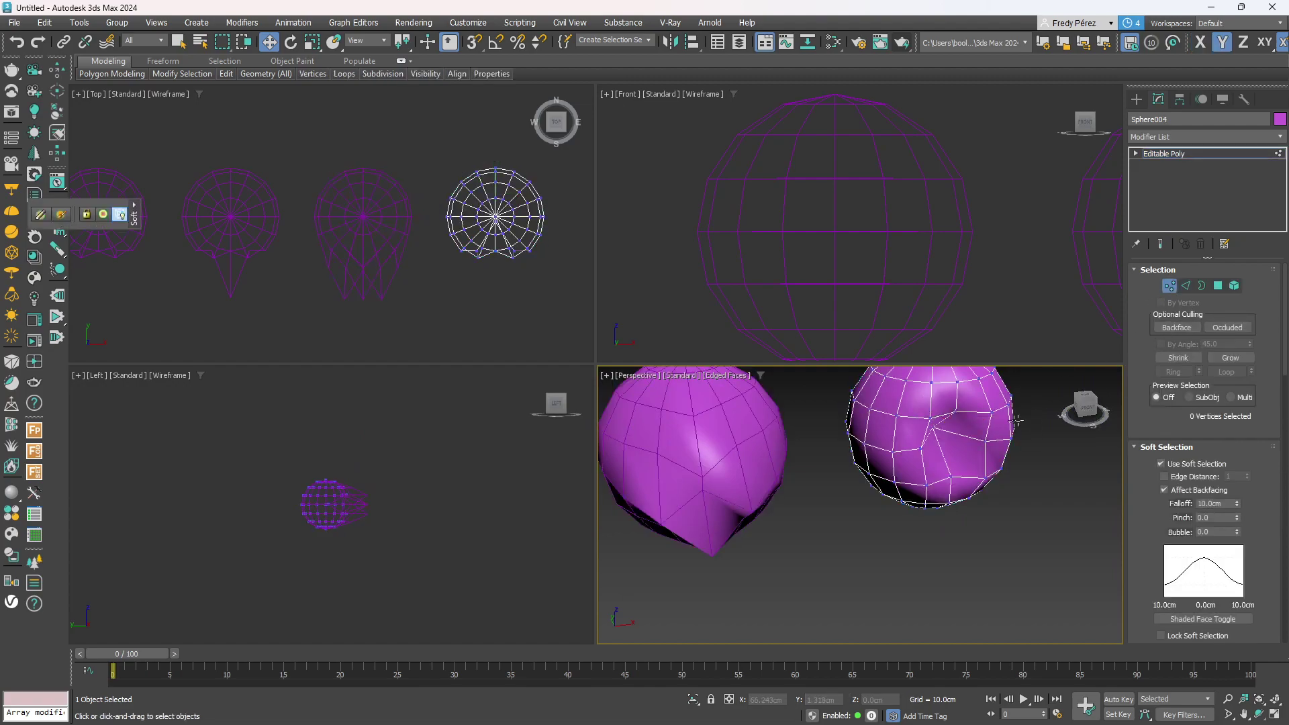
click(934, 425)
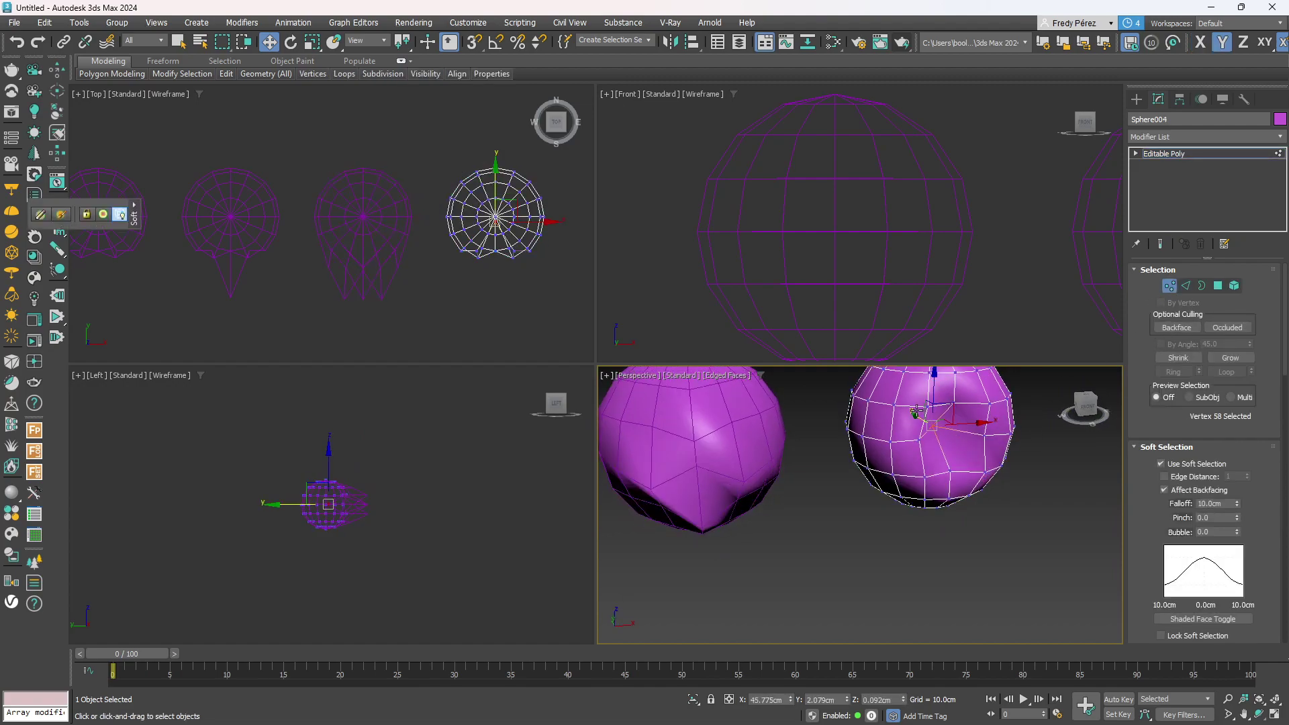
drag(917, 416, 952, 428)
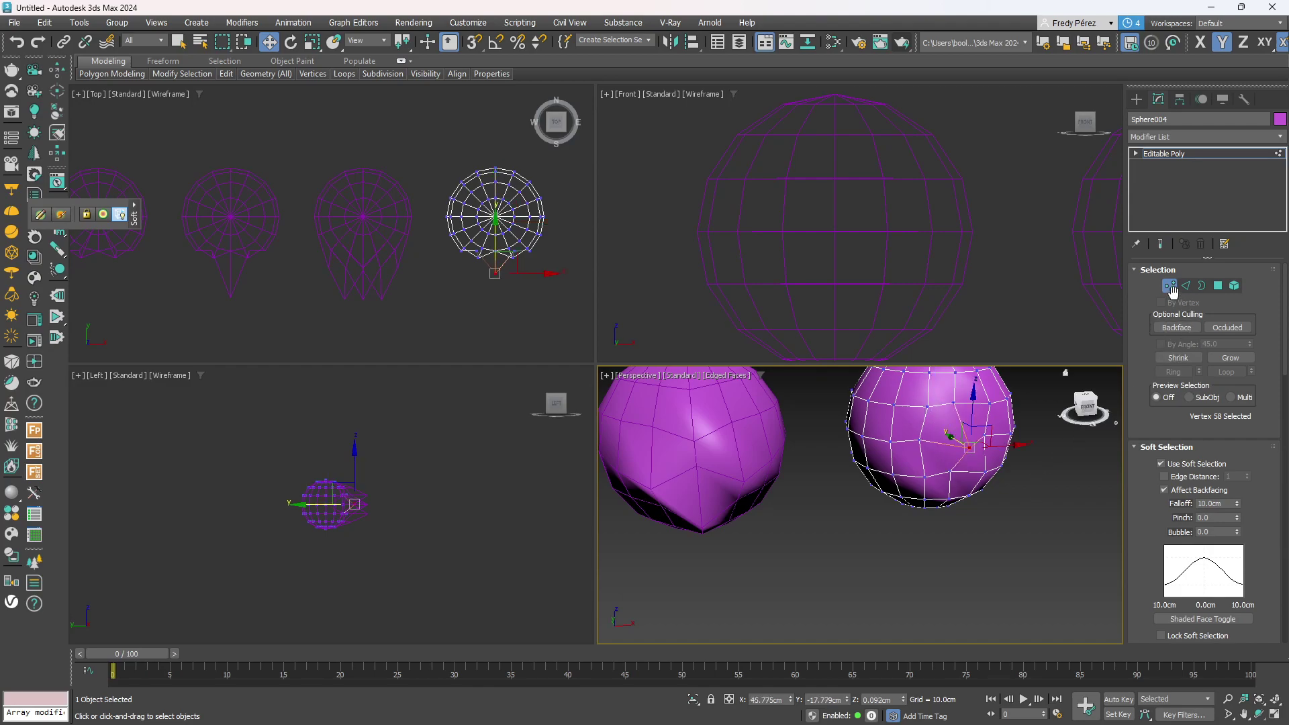
click(1170, 286)
Push the top pole vertex of the third copy down along Z to form a hollow.
scroll(918, 518, down, 5)
scroll(934, 453, up, 4)
alt+middle_drag(930, 470, 937, 502)
click(1170, 285)
click(907, 447)
scroll(907, 447, up, 5)
drag(908, 430, 907, 483)
click(1170, 285)
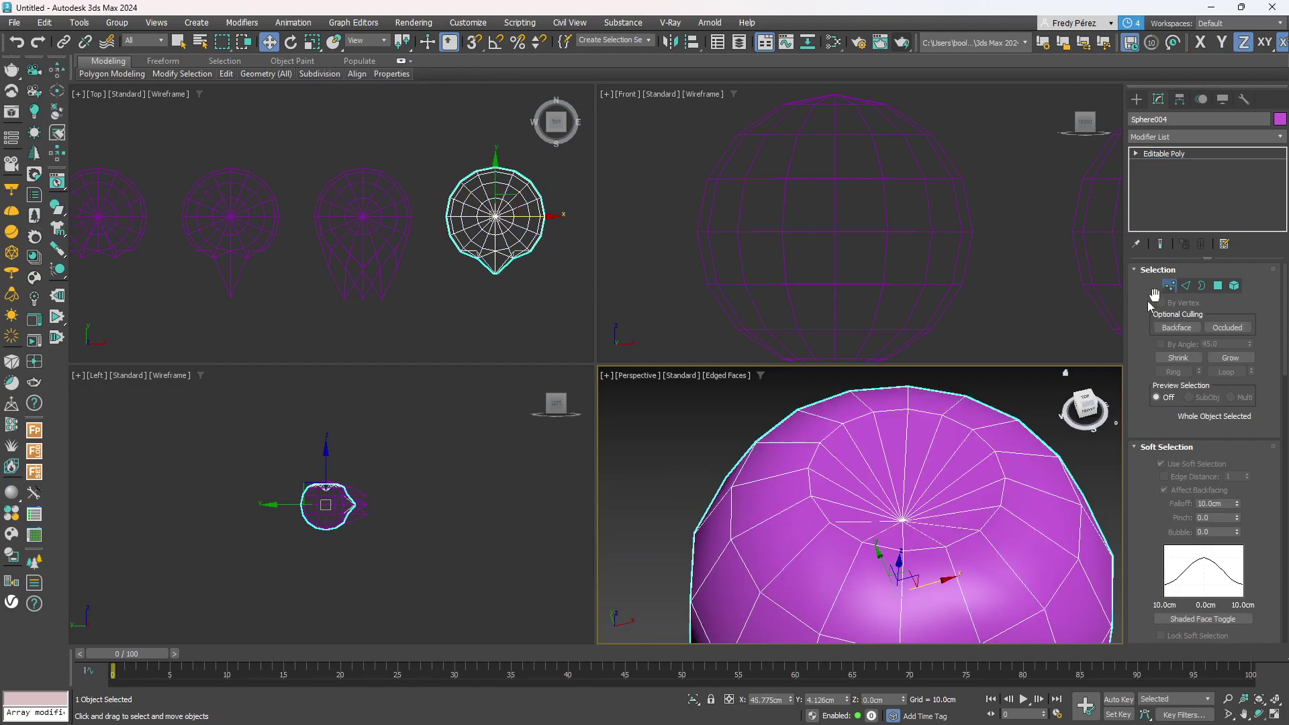
Maximize the Perspective viewport with all four spheres in view.
scroll(938, 380, down, 6)
middle_drag(872, 456, 973, 427)
mouse_move(860, 486)
middle_down()
mouse_move(860, 523)
mouse_move(873, 485)
middle_up()
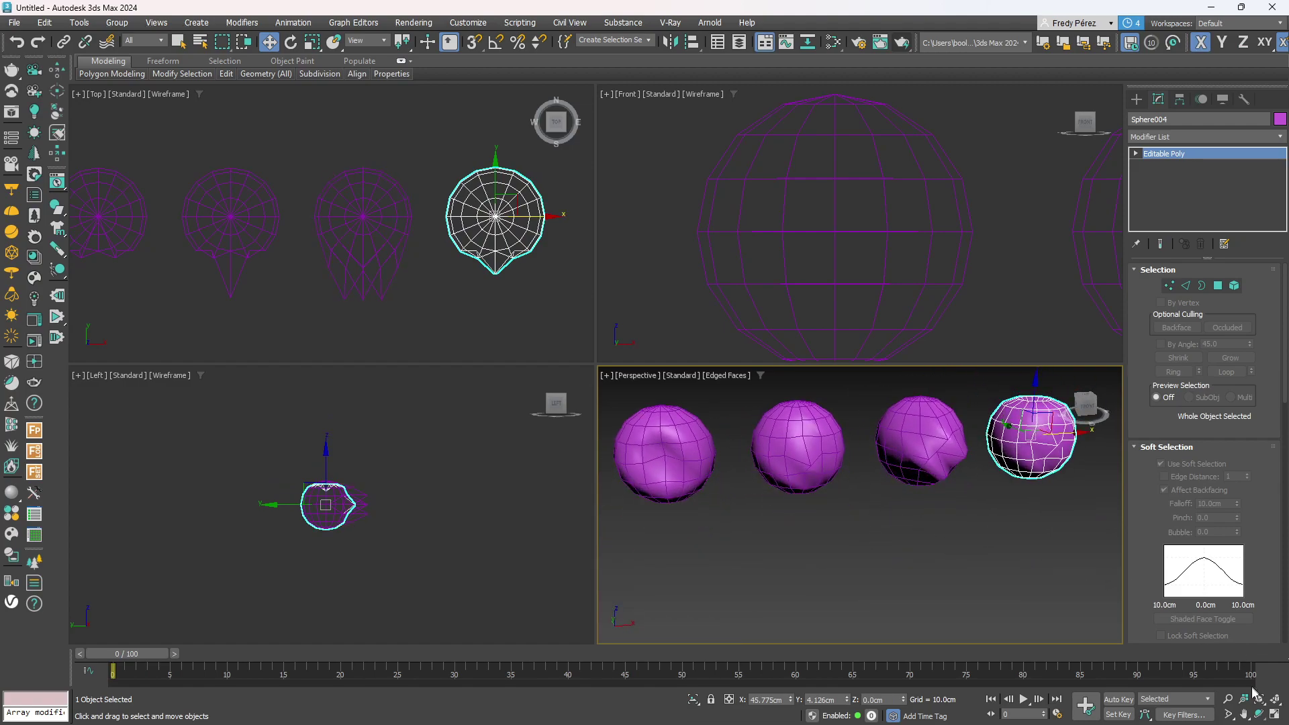
click(1276, 715)
middle_drag(662, 377, 595, 474)
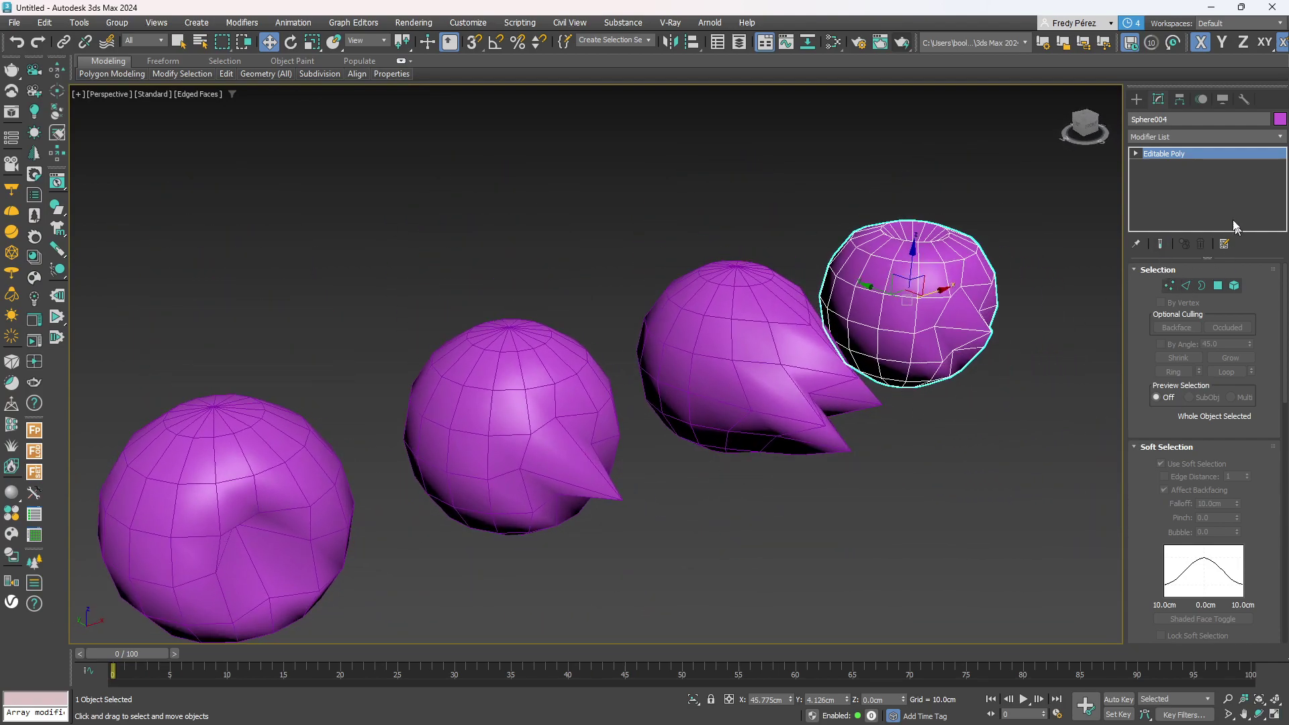
Convert the original dented sphere into a Morph compound object and start picking its targets as instances.
click(966, 425)
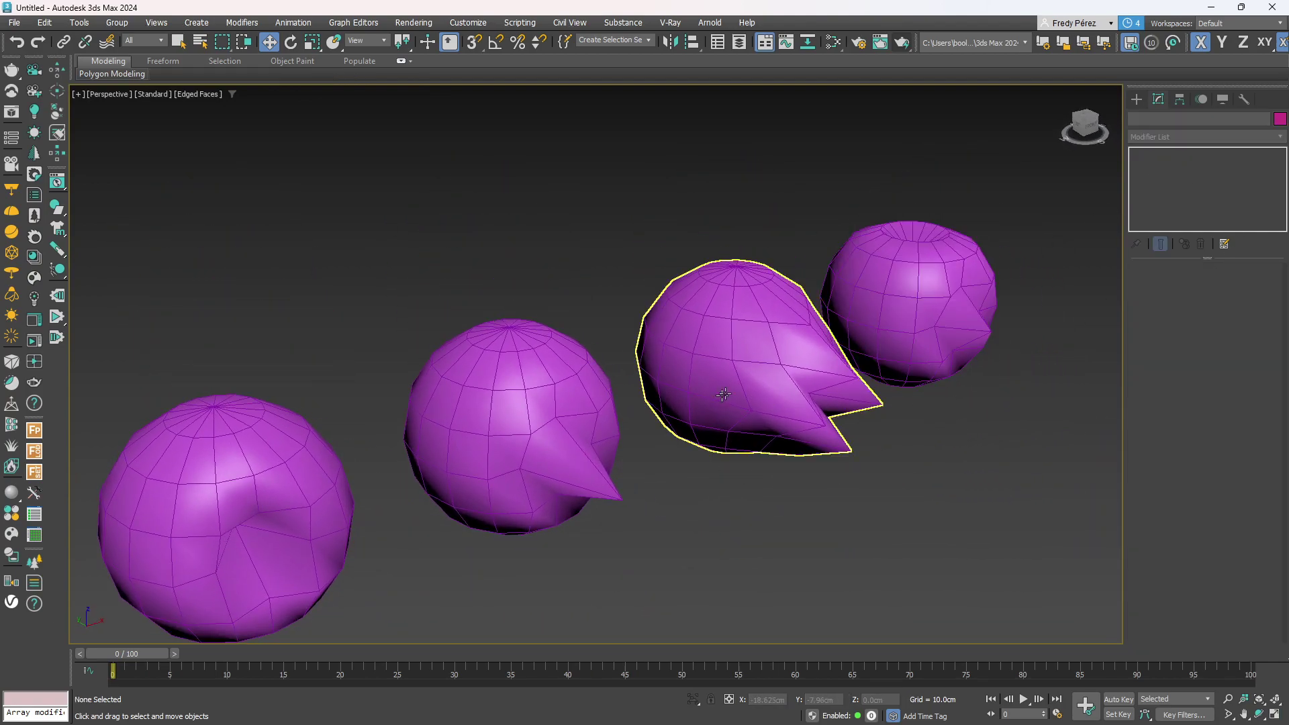
click(313, 489)
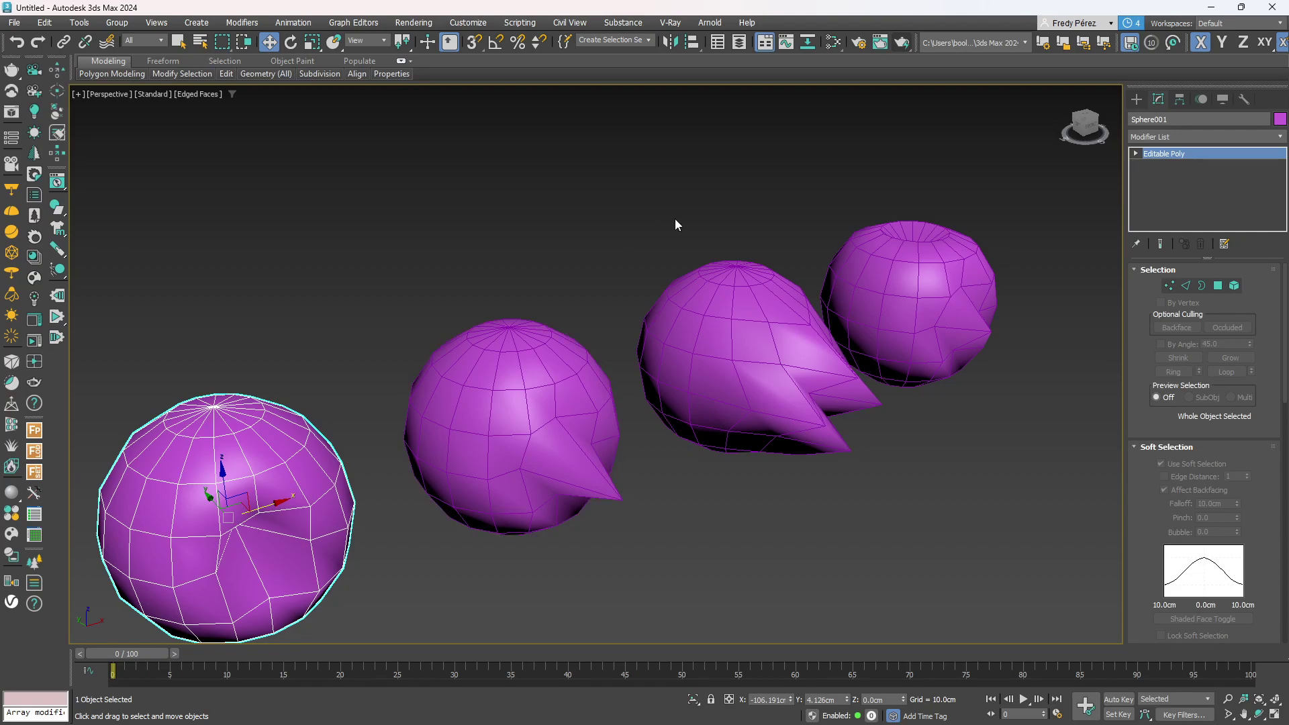
click(1136, 99)
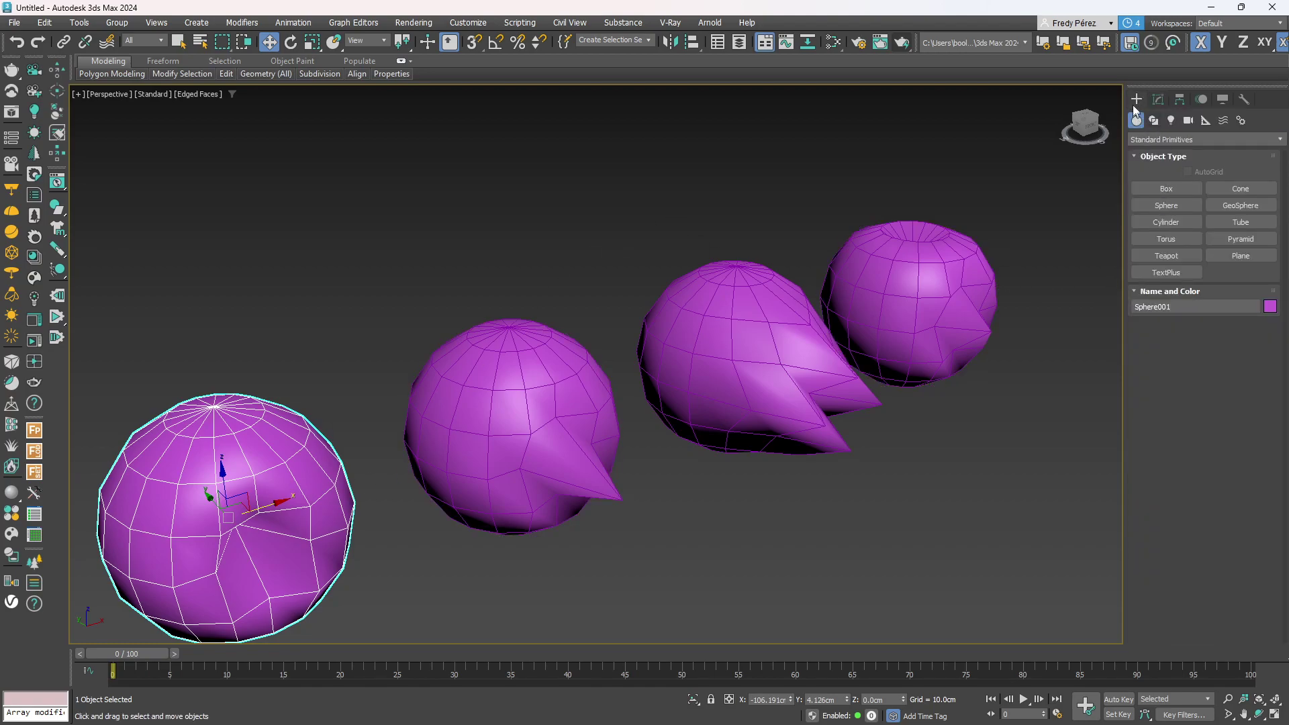
click(1142, 139)
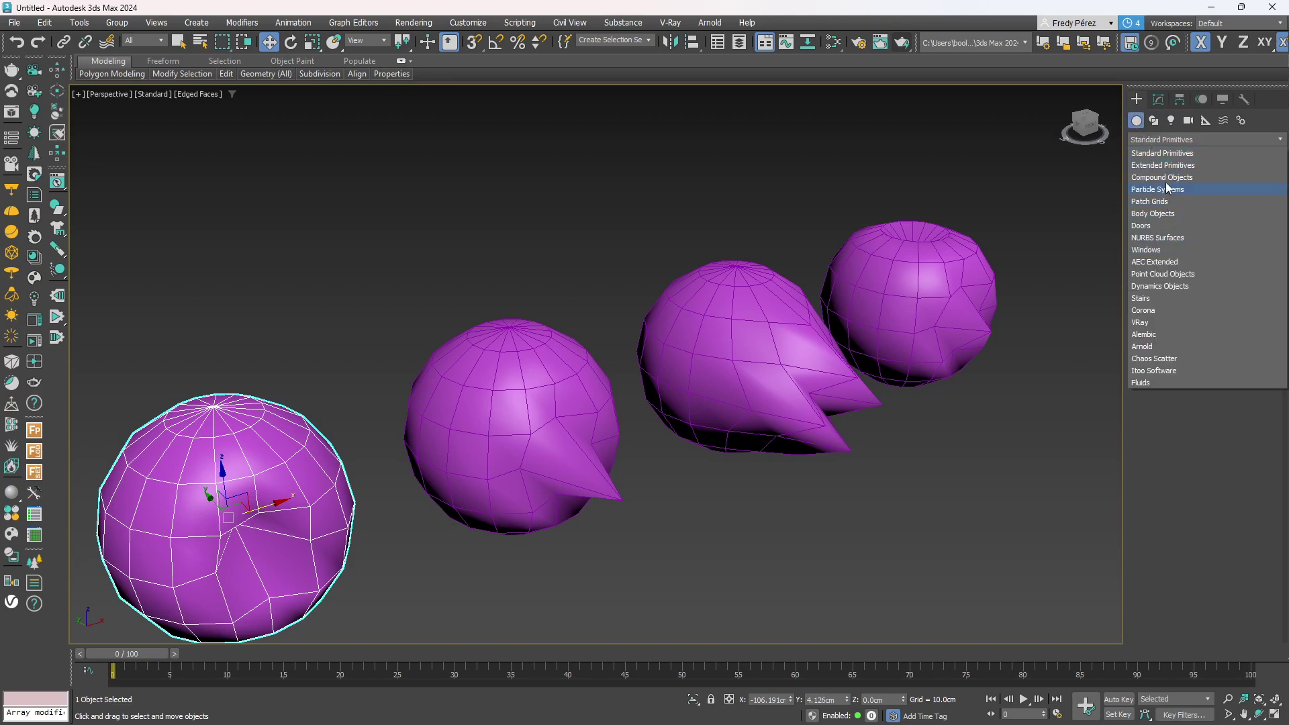
click(1170, 178)
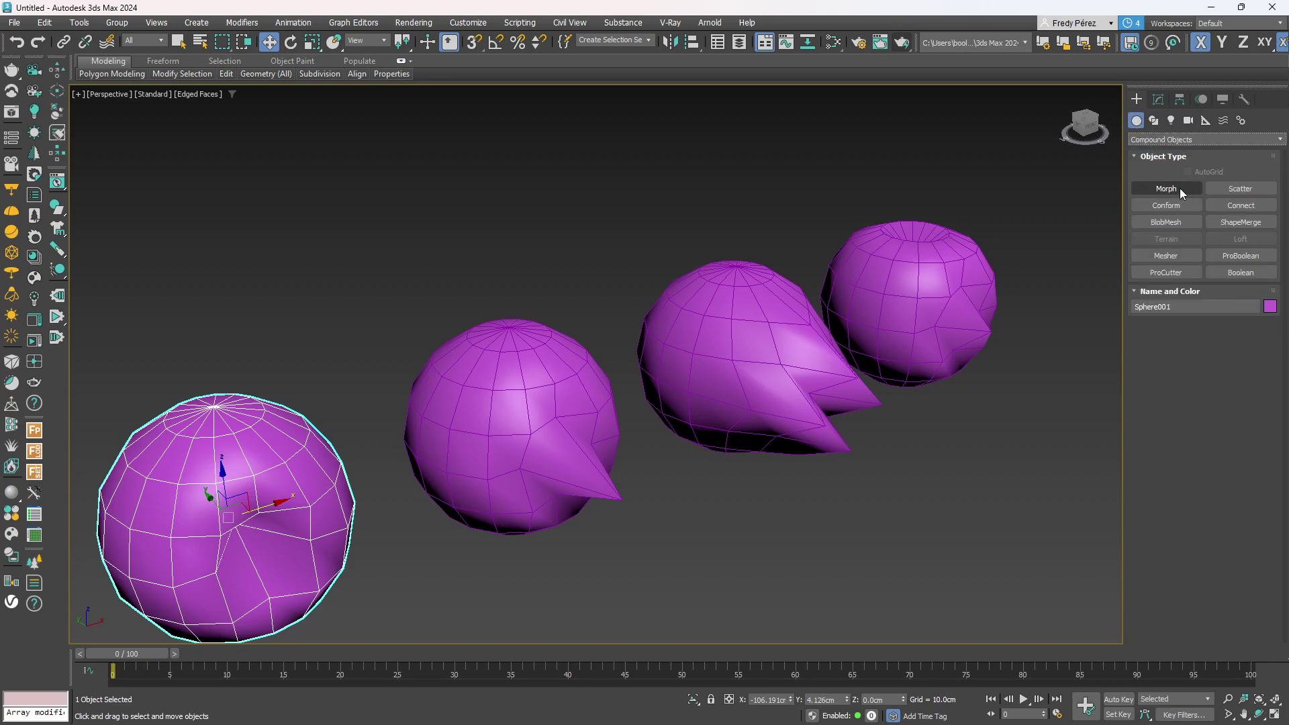
click(1179, 188)
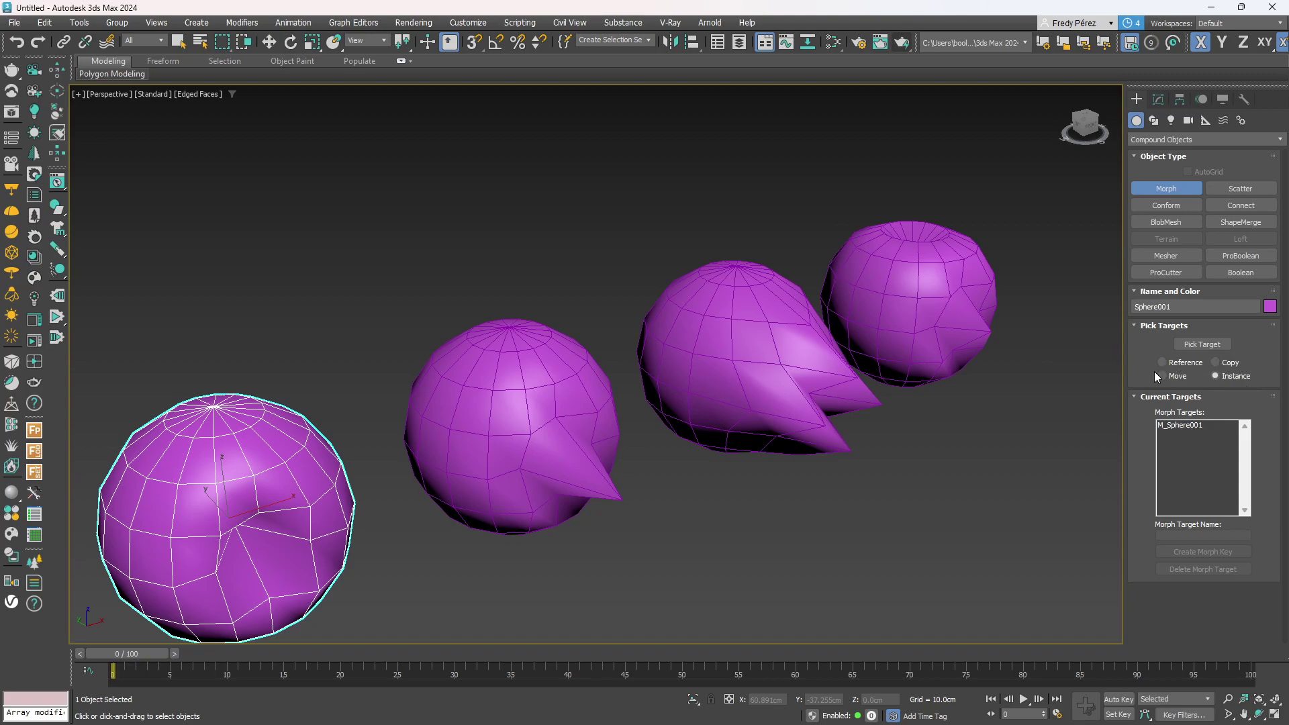
click(1202, 345)
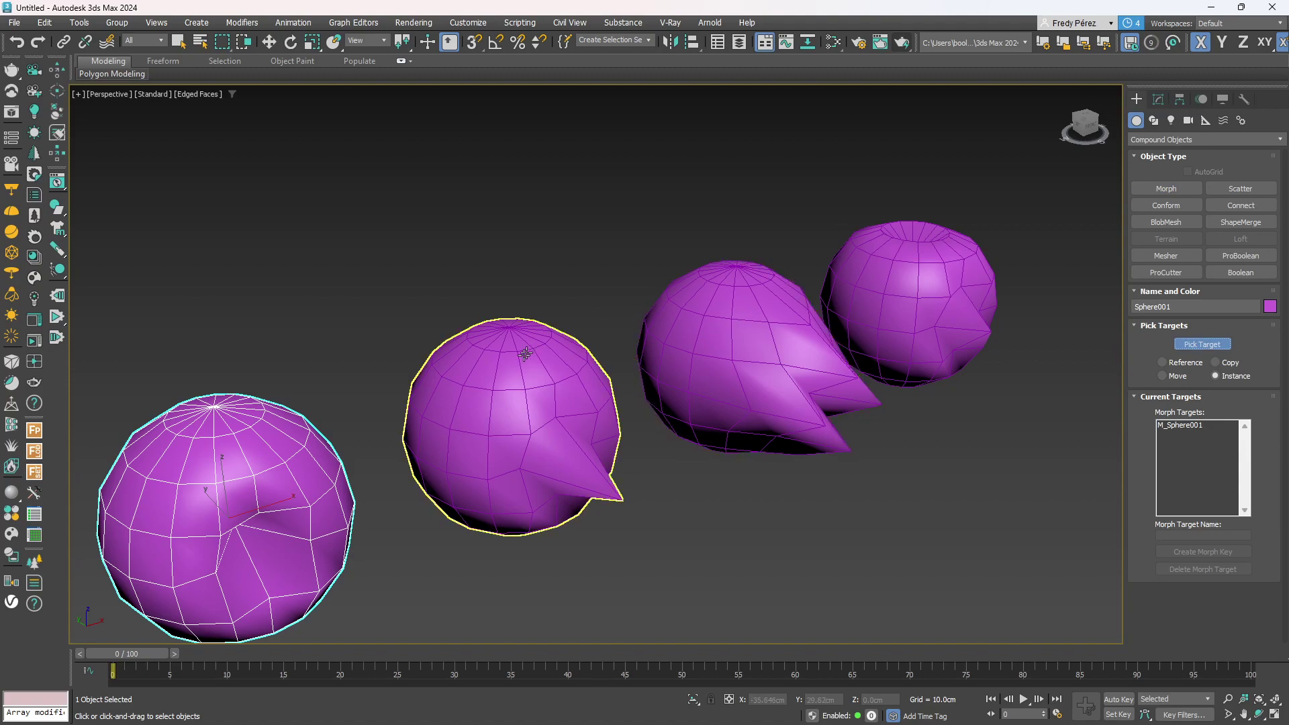
Try picking the first deformed copy as a morph target, and undo the pick.
click(486, 405)
middle_drag(363, 619, 518, 515)
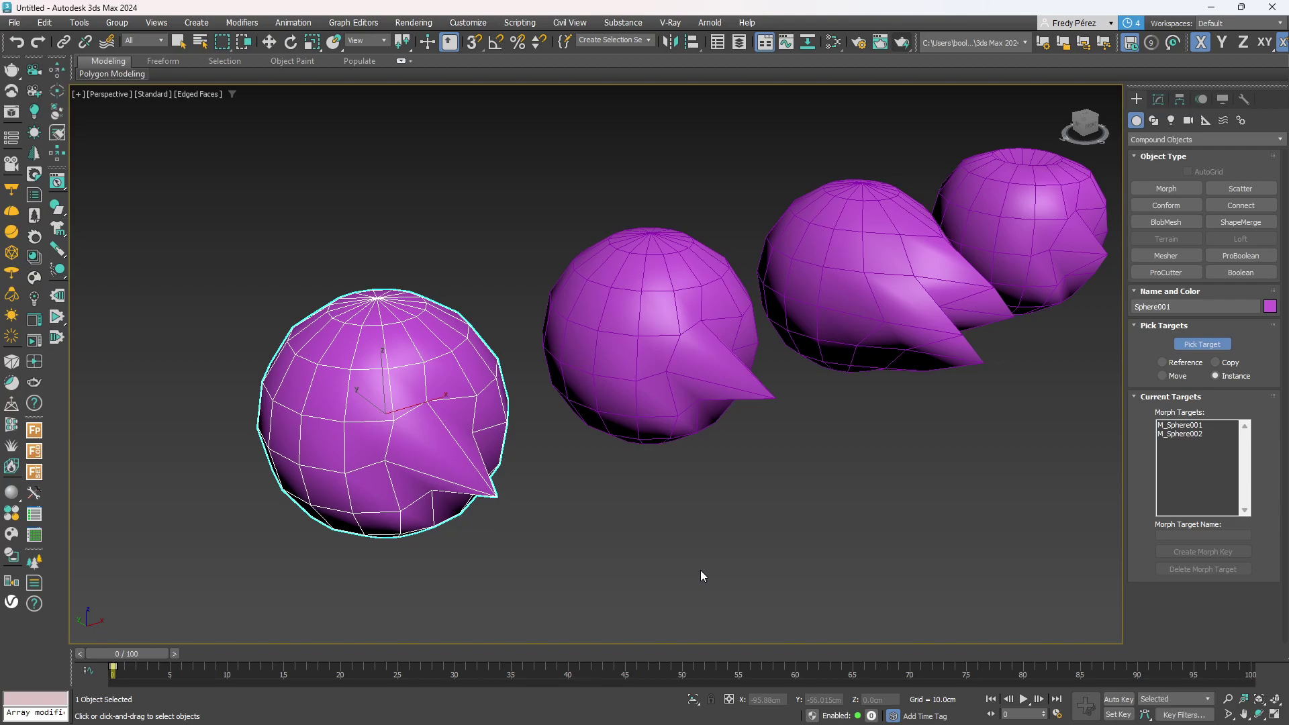
key(ctrl+z)
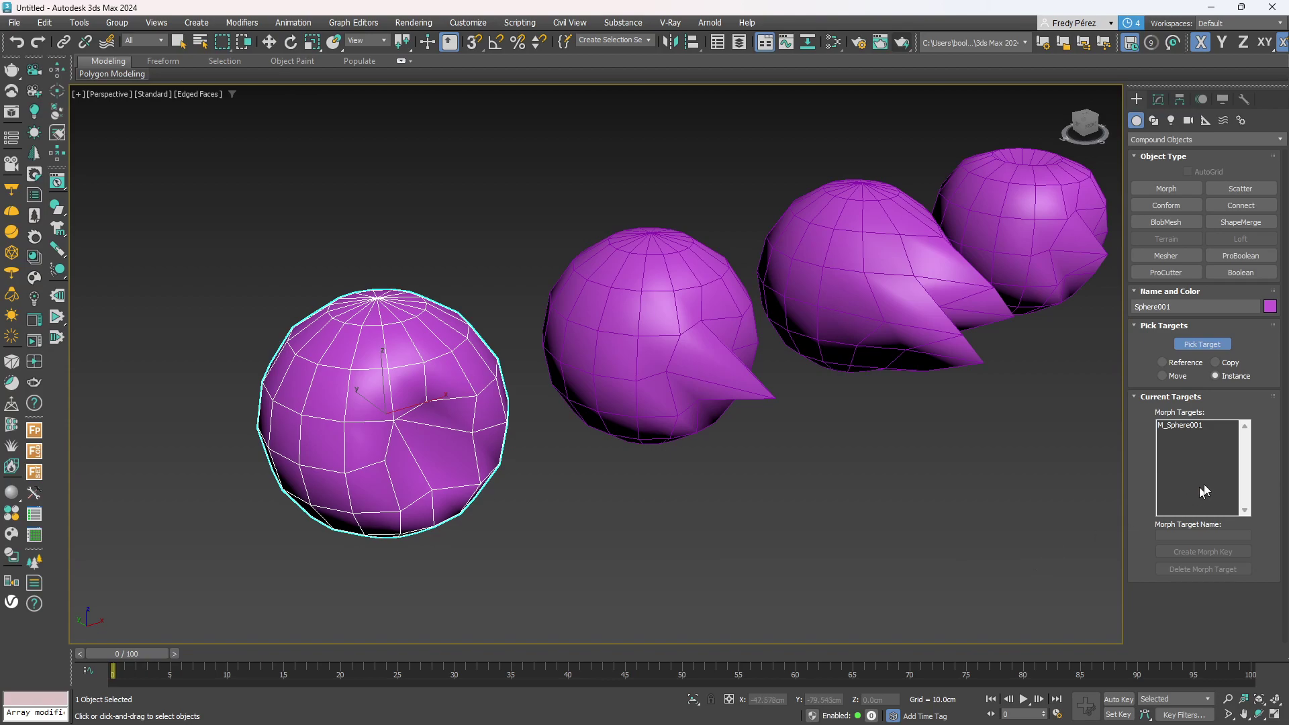
Pick the three deformed copies one after another as morph targets at frame 0.
middle_drag(1083, 470, 933, 466)
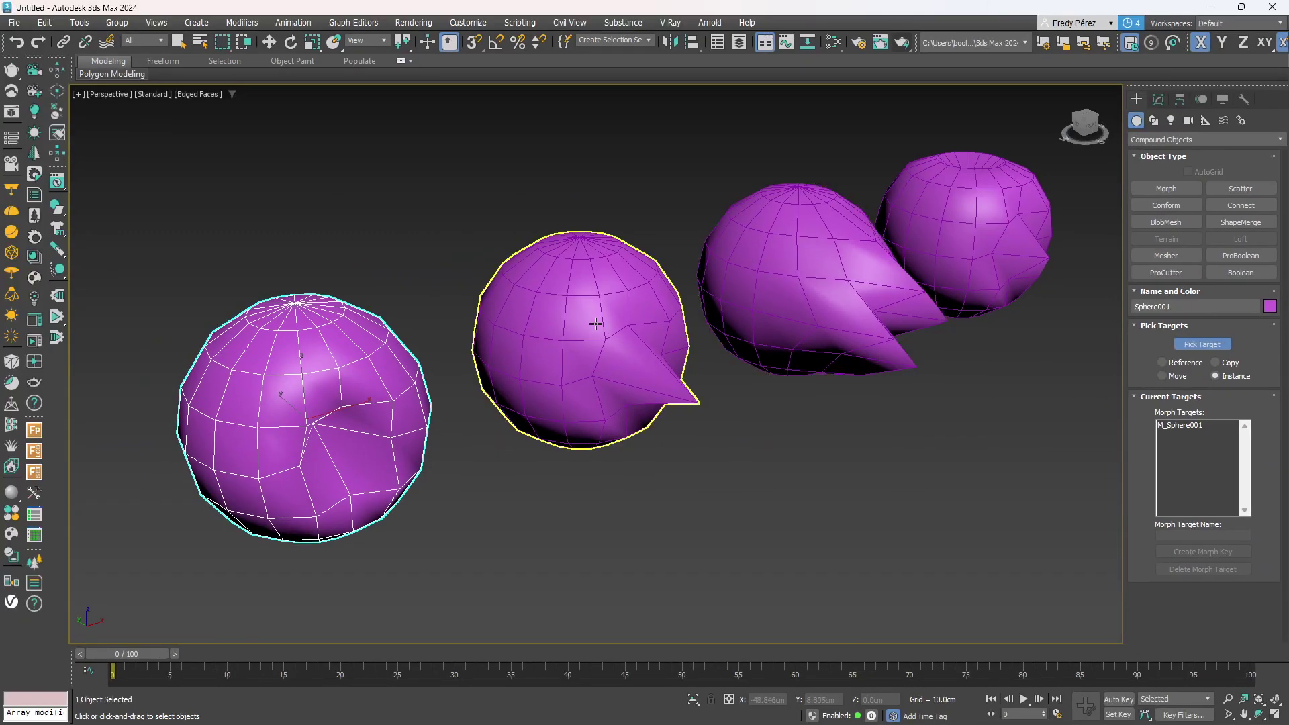
click(596, 324)
click(806, 273)
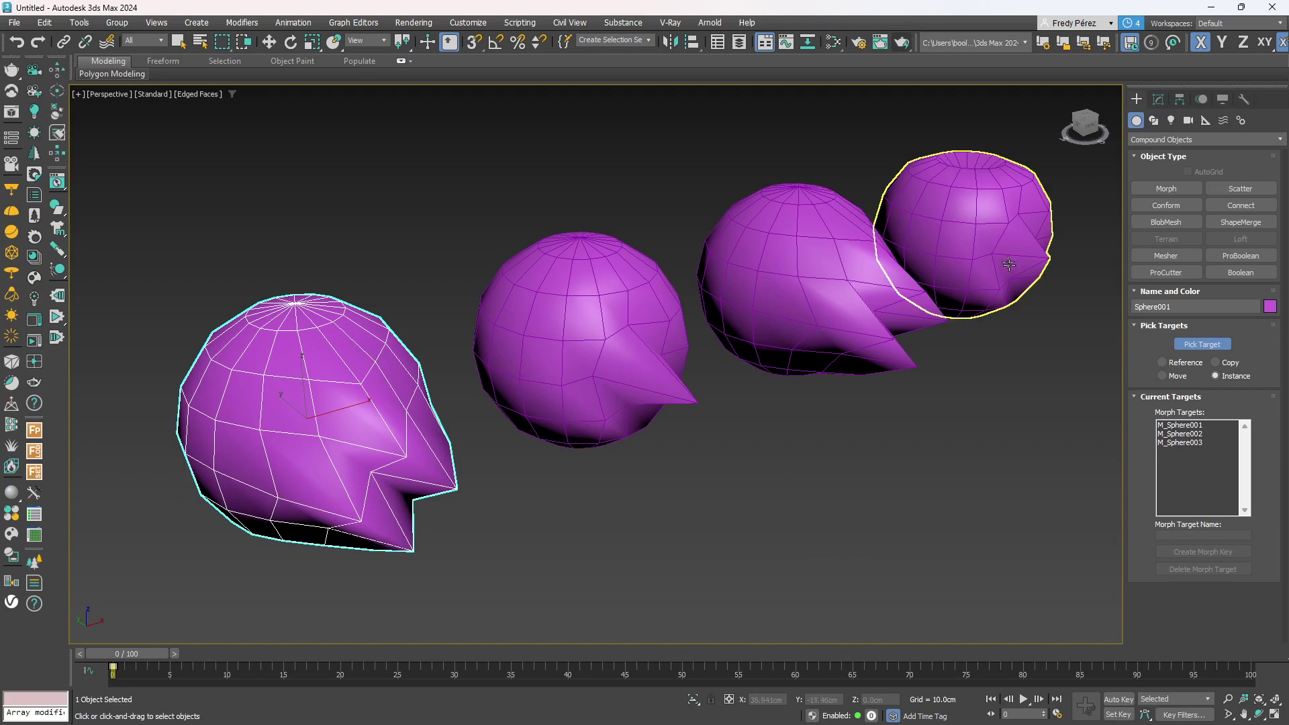
click(1002, 231)
middle_drag(290, 423, 431, 513)
middle_drag(759, 361, 611, 431)
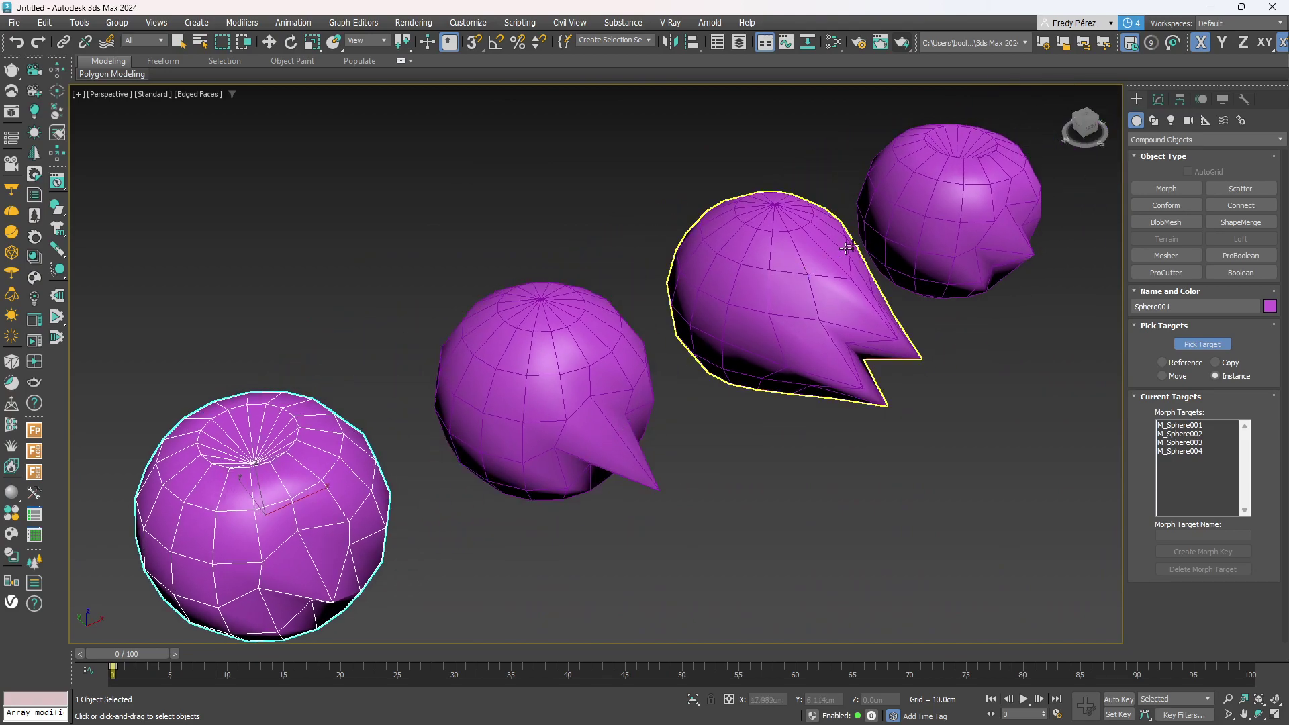
Select each of the four morph targets in the list in turn, and undo the three target picks.
click(1186, 442)
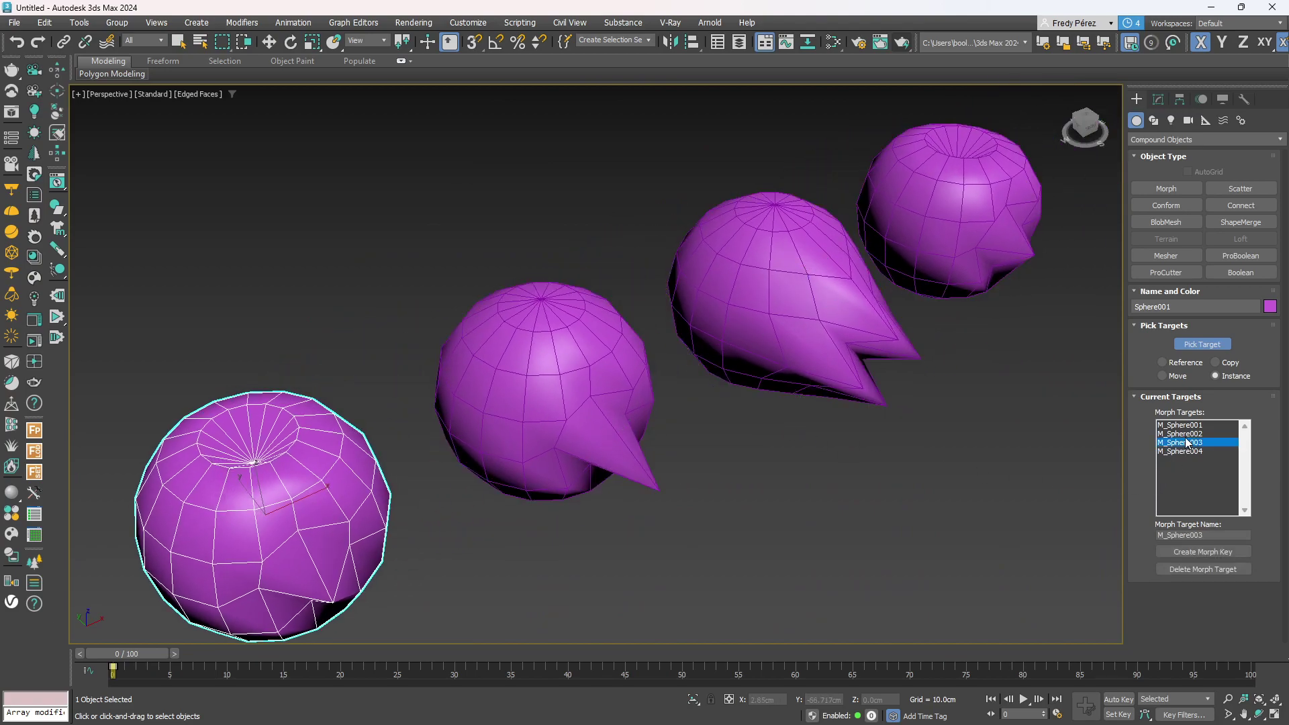
click(1191, 427)
click(1191, 435)
click(1192, 443)
click(1192, 452)
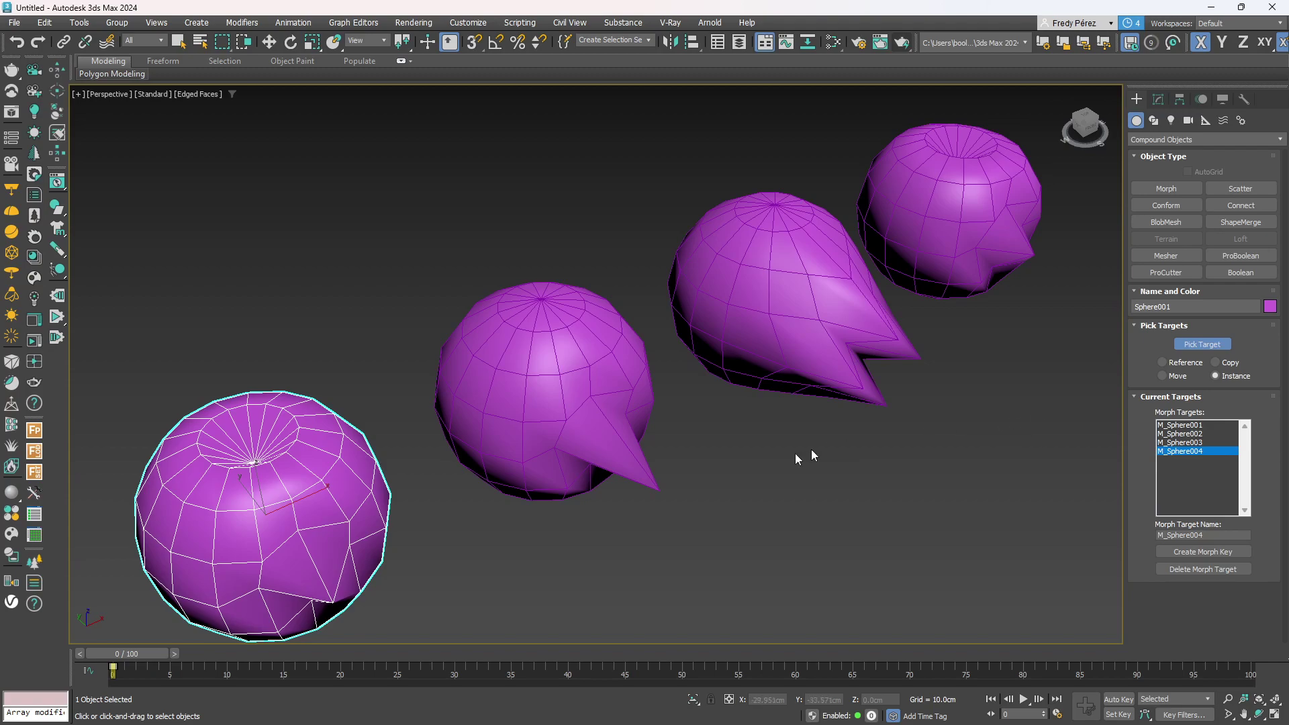
key(ctrl+z)
key(ctrl+z)
key(ctrl+z)
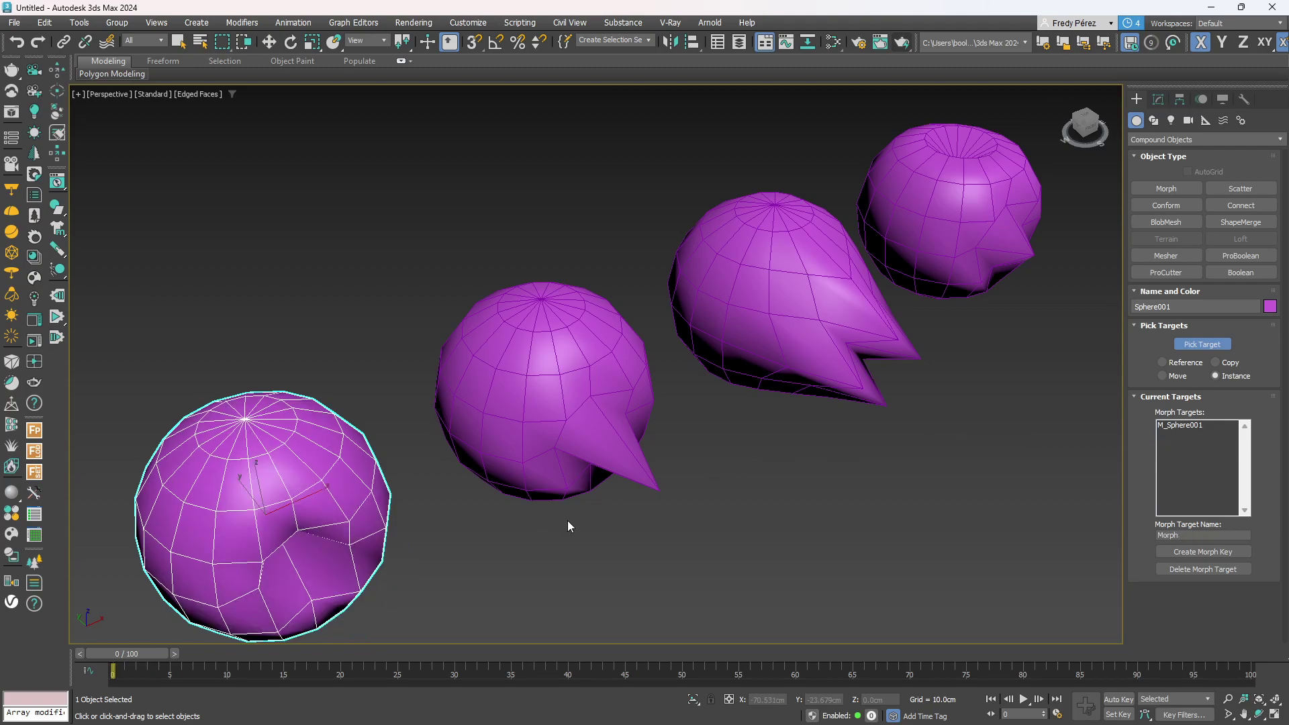
Enable Auto Key, go to frame 25, and pick the first copy, Sphere002, as the morph target.
middle_drag(710, 508, 759, 460)
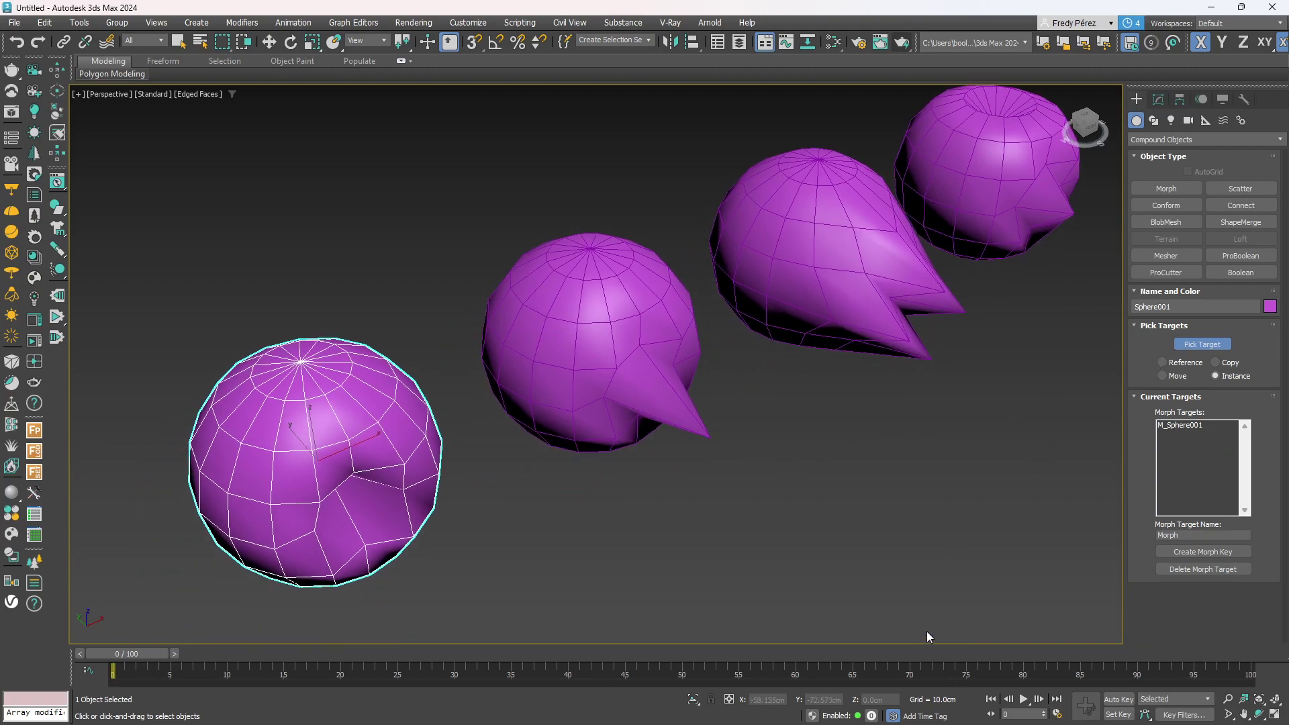
click(1114, 701)
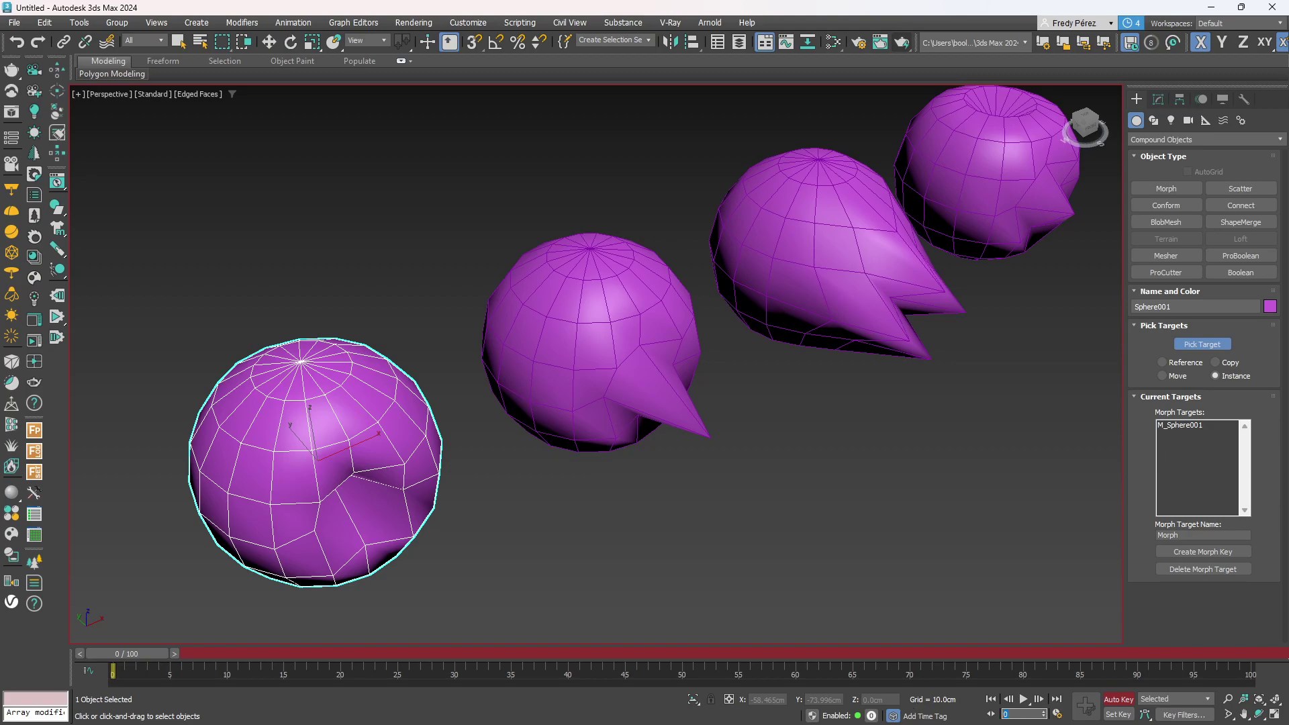
key(Return)
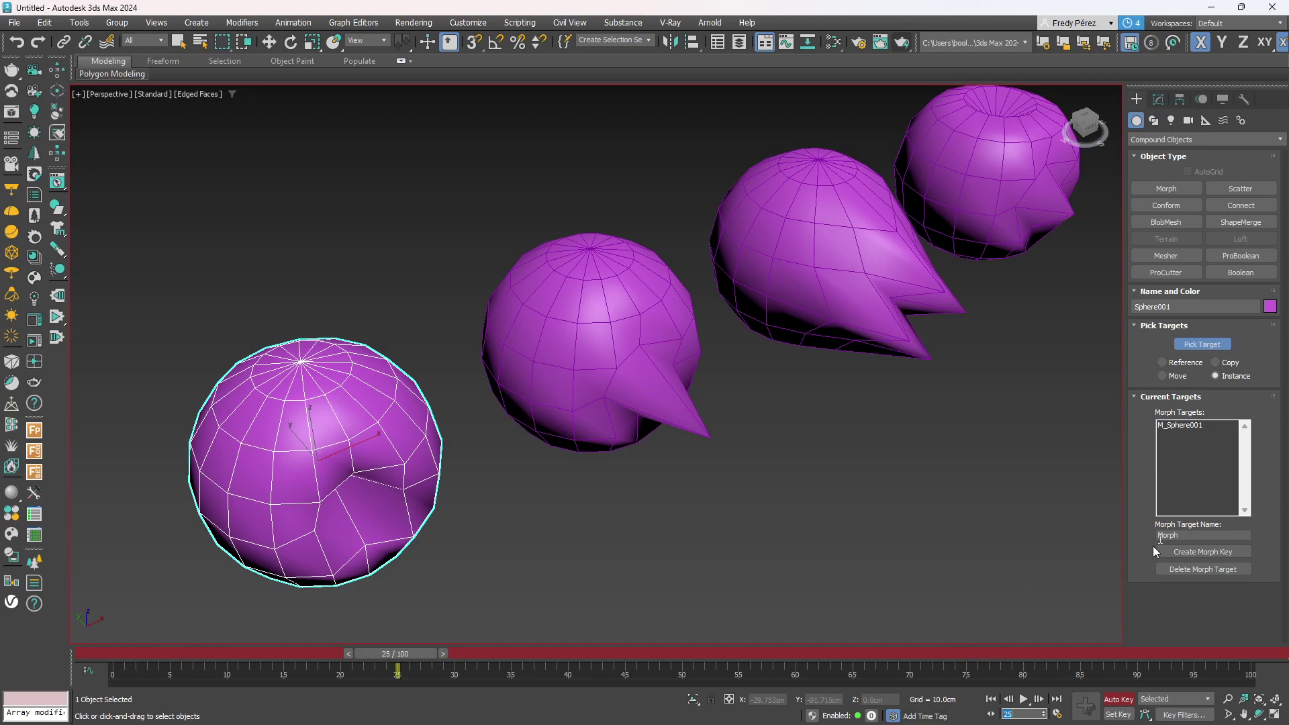
click(650, 347)
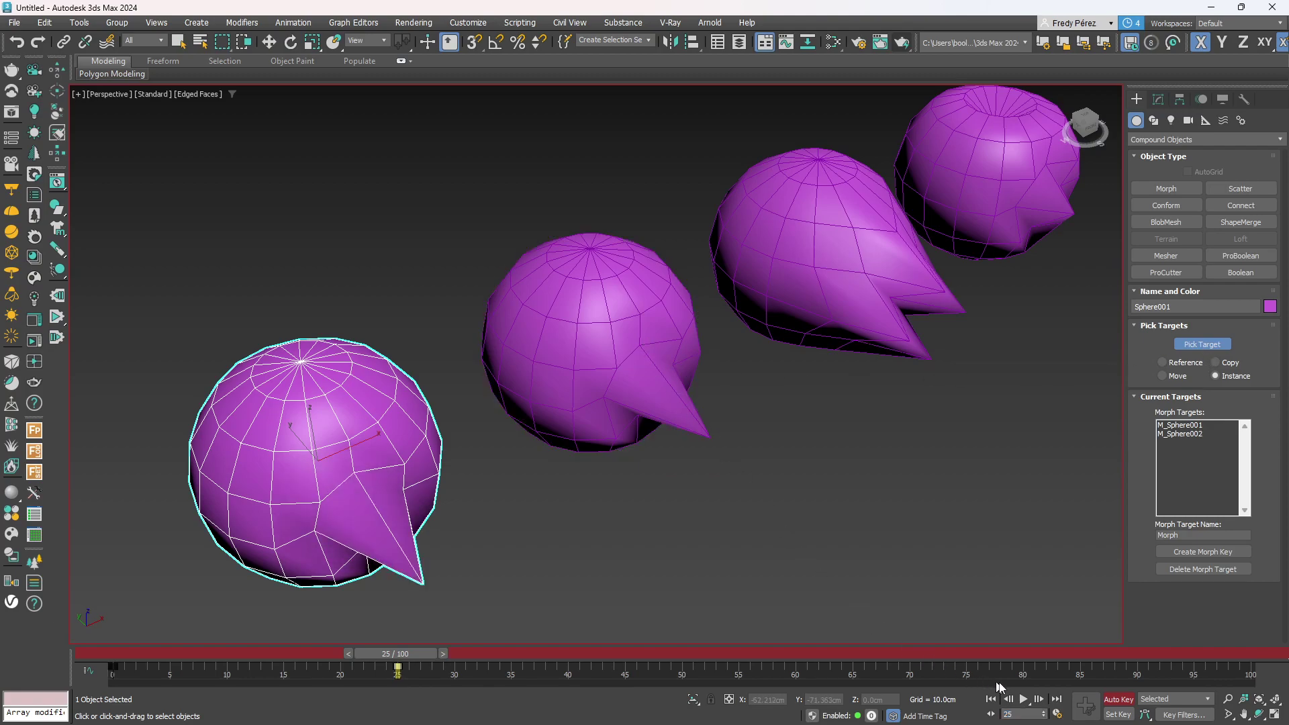
Go to frame 50 and pick the second copy, Sphere003, as the morph target.
text(50)
key(Return)
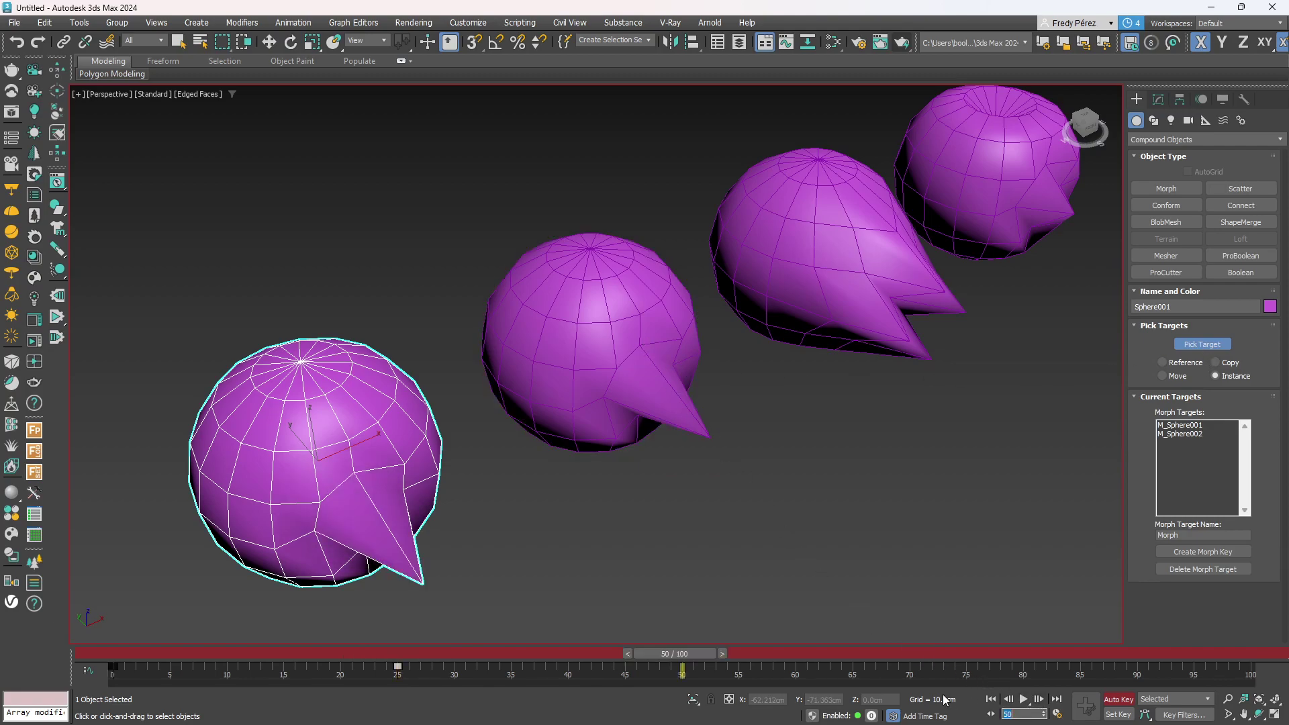
click(847, 268)
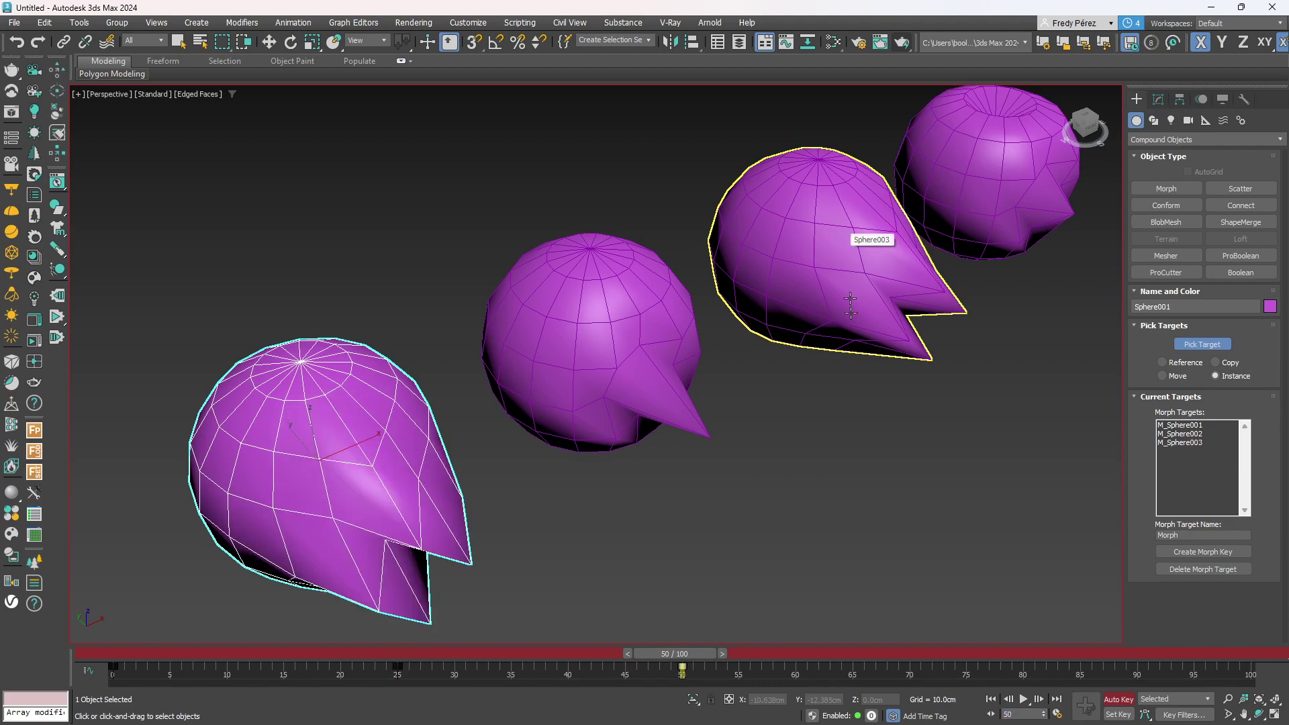
Go to frame 75, pick the third copy, Sphere004, as the morph target, and turn off Auto Key.
click(1021, 714)
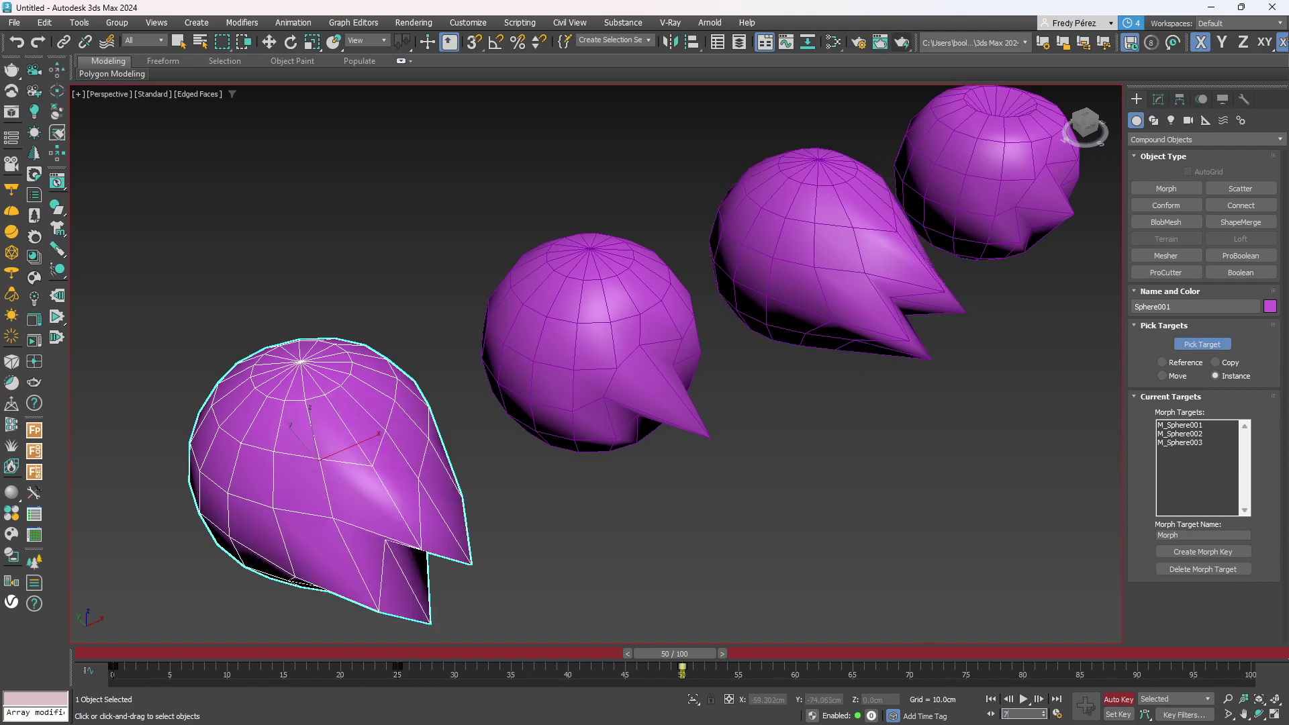
click(1016, 198)
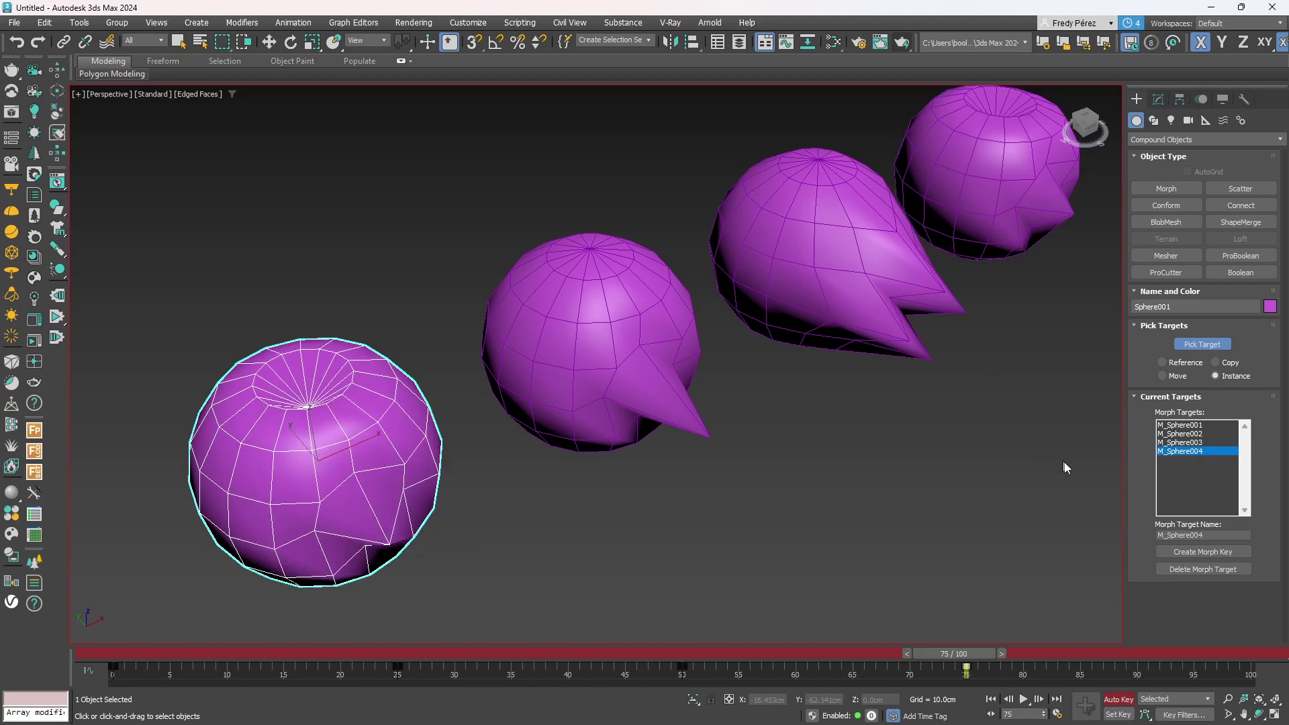
click(1115, 700)
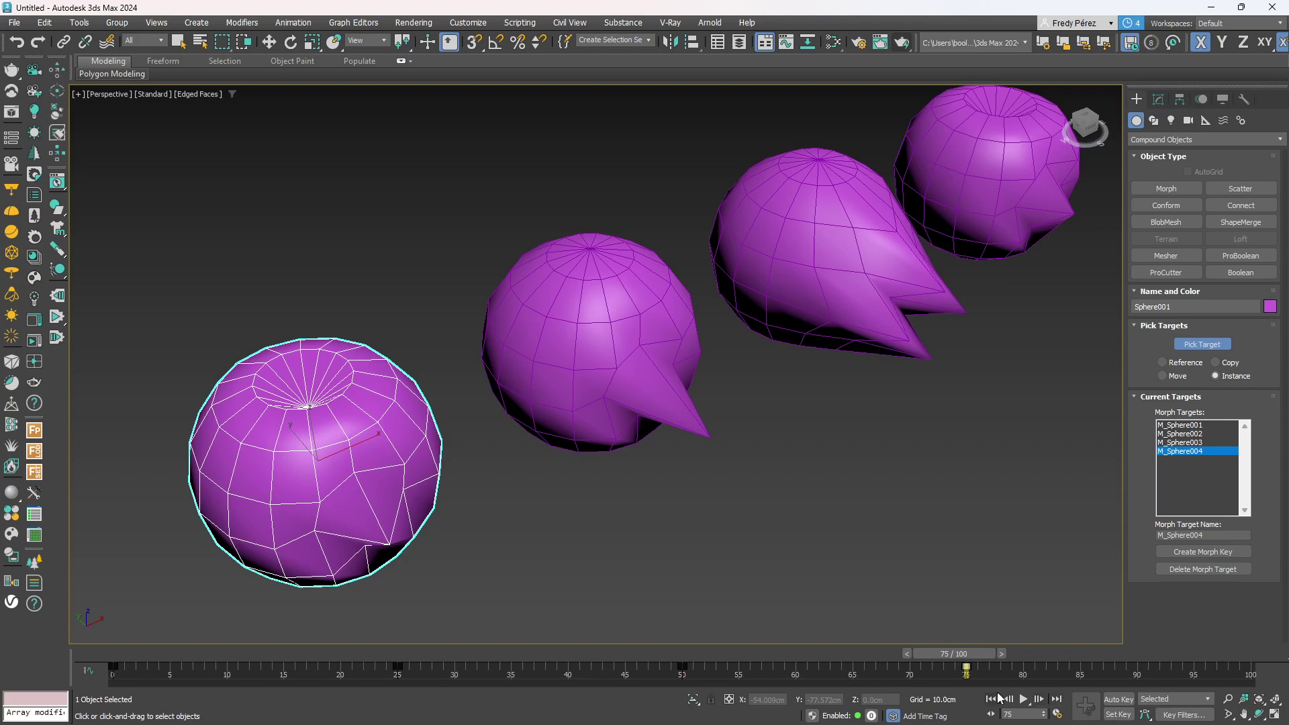
Play the sphere's morph animation from frame 0 with a close view of it, and rewind to the start.
click(991, 699)
key(z)
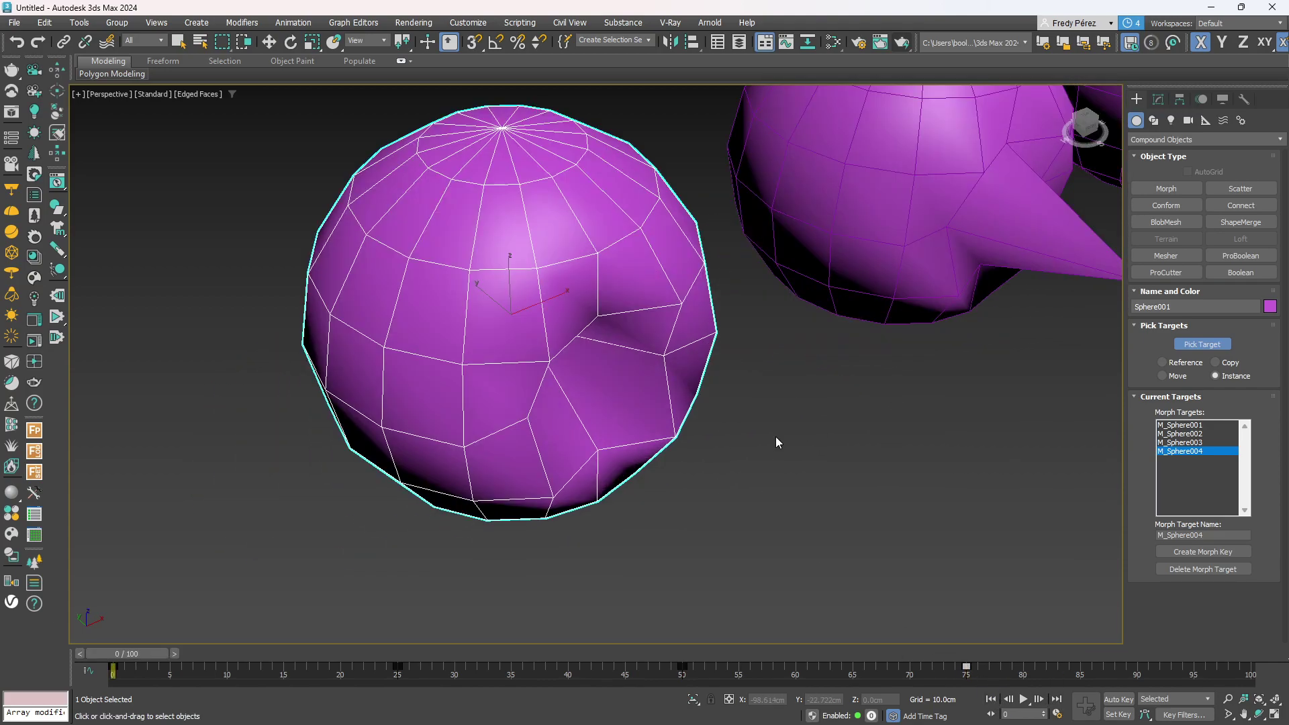
middle_drag(776, 436, 830, 462)
click(1023, 701)
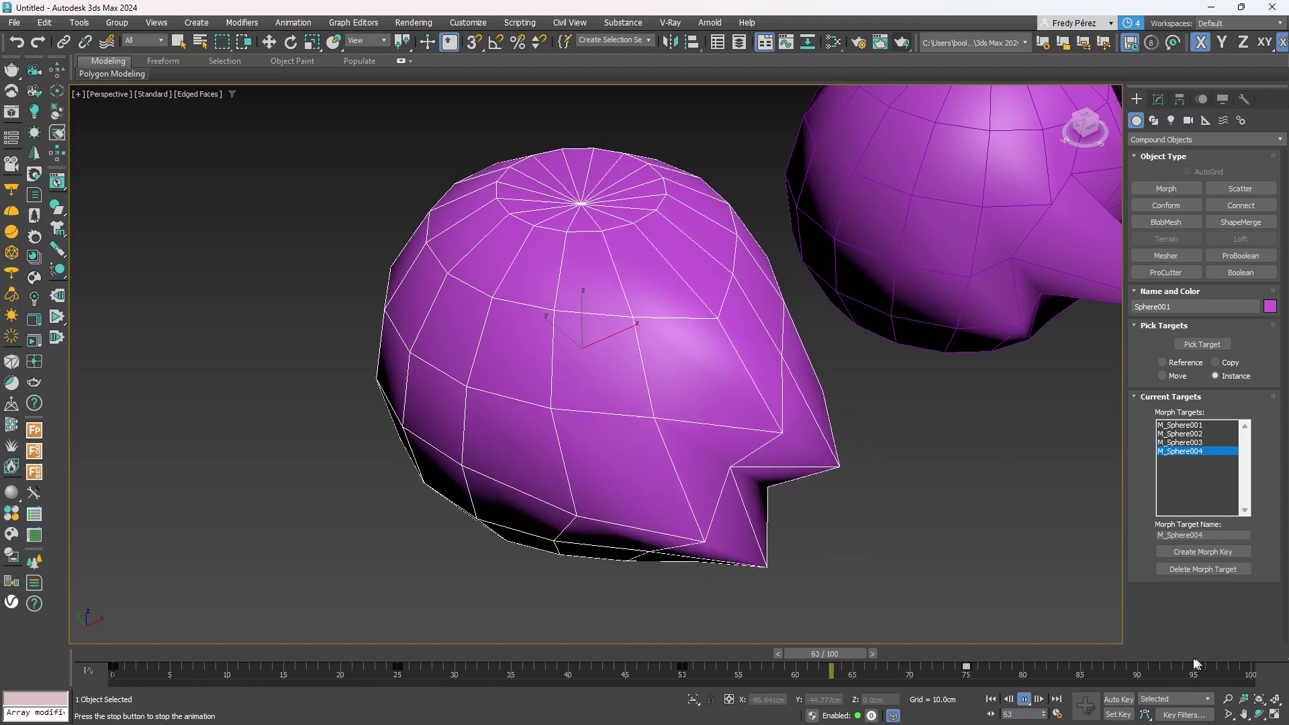
click(991, 697)
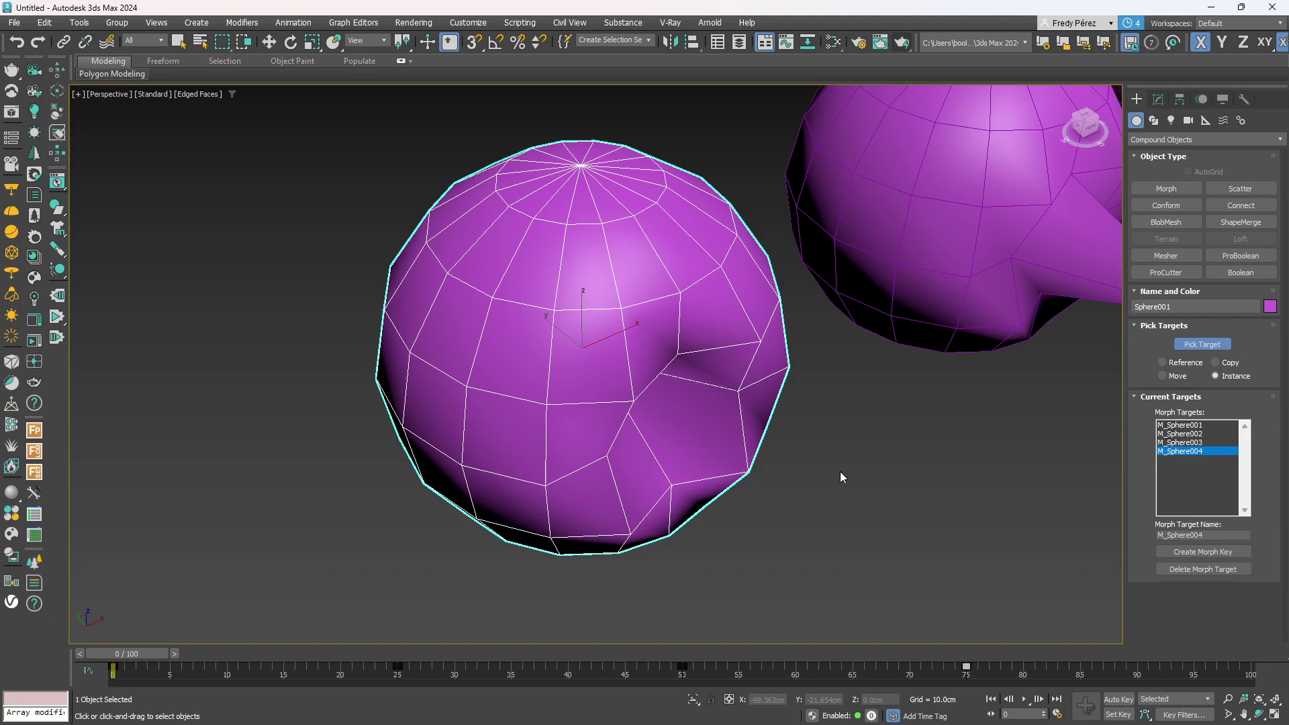
Stop target picking and create a standard sphere of about 20.8 cm radius with 17 segments beside the morphed sphere.
middle_drag(829, 496, 789, 513)
middle_drag(906, 530, 838, 529)
scroll(854, 498, down, 5)
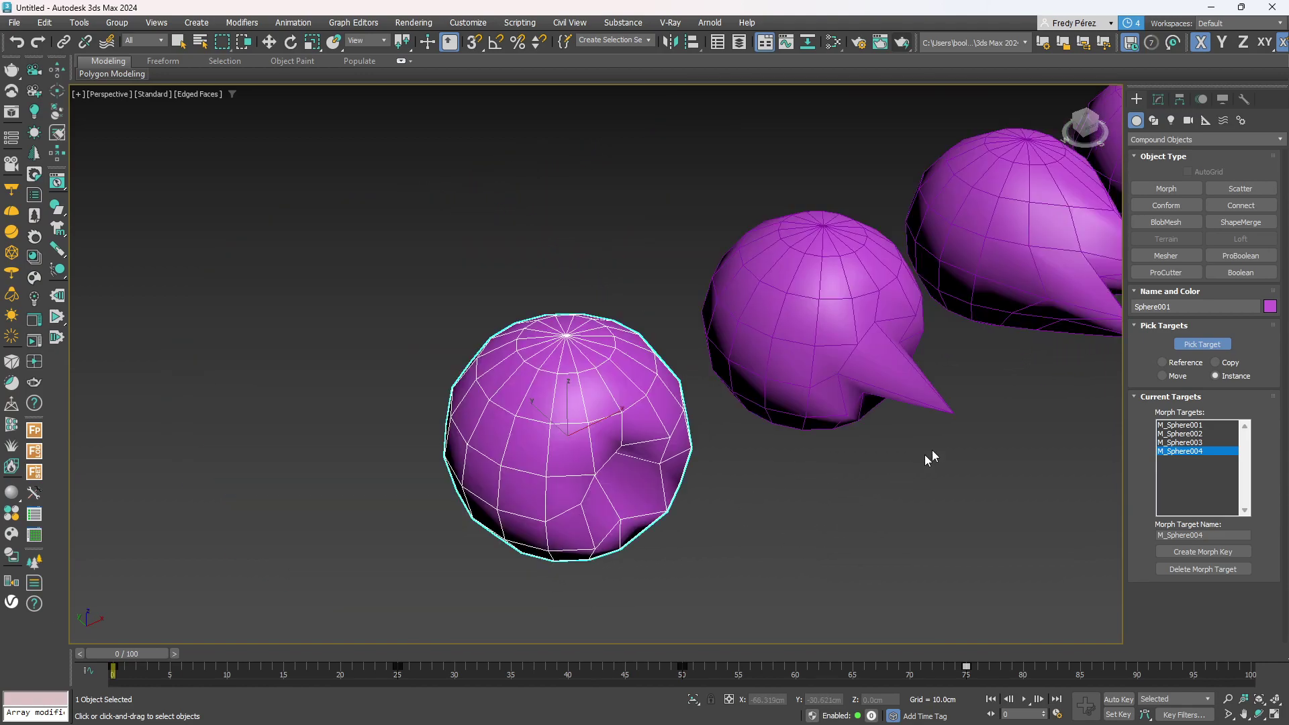
click(1199, 348)
click(1146, 141)
click(1150, 154)
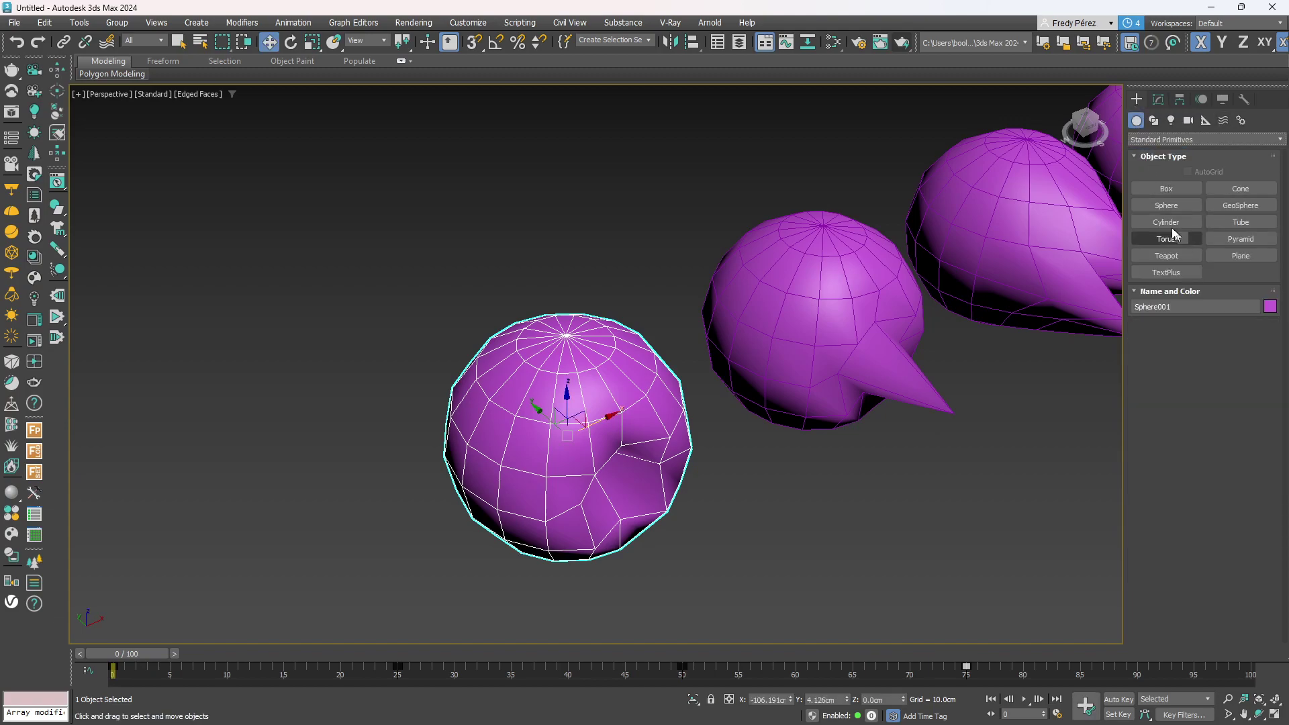
click(1165, 205)
drag(158, 412, 271, 361)
middle_drag(271, 361, 396, 339)
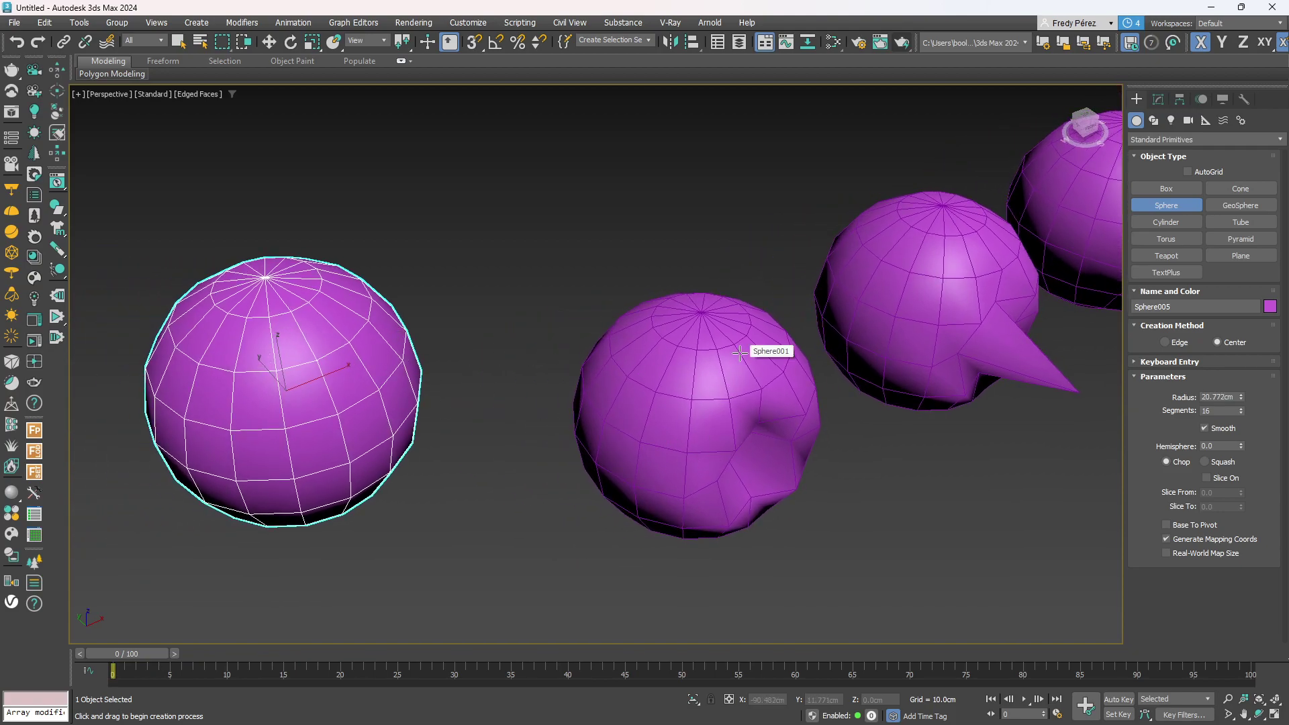
click(1241, 408)
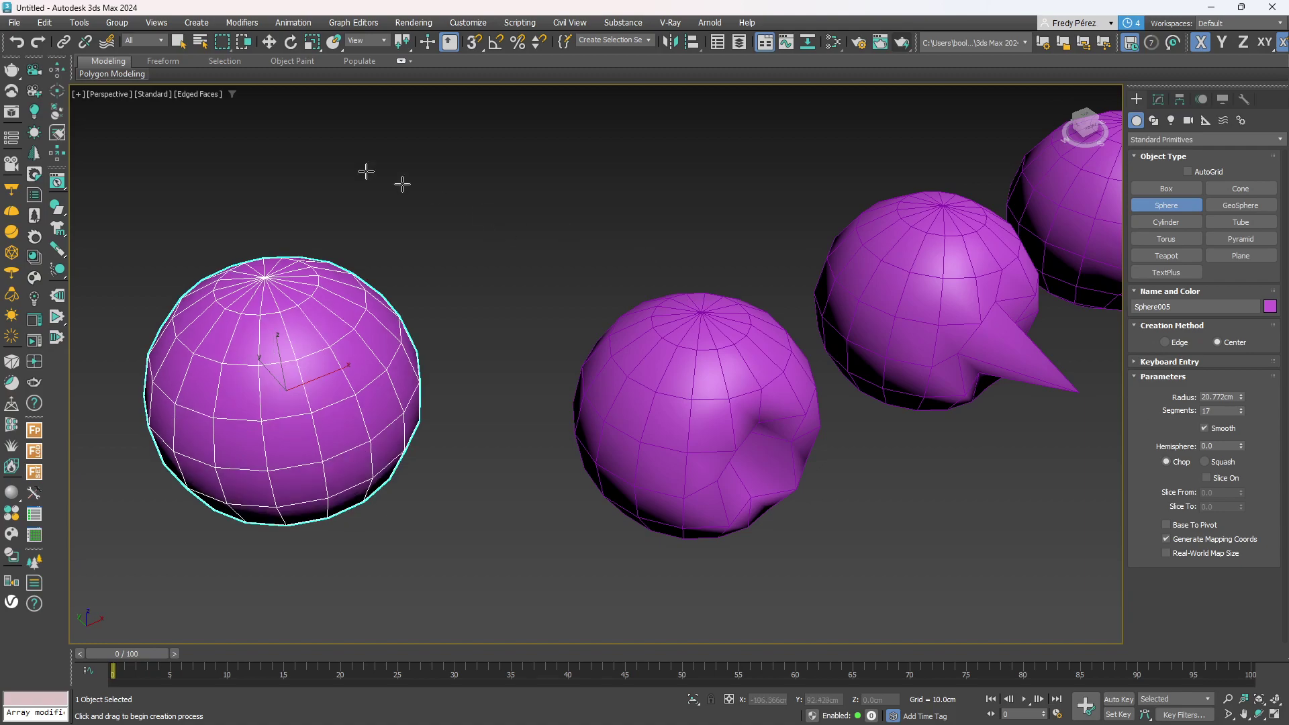
Open the morphed sphere's Morph settings, check which objects can be picked as further targets, and leave picking for the Move tool.
click(178, 43)
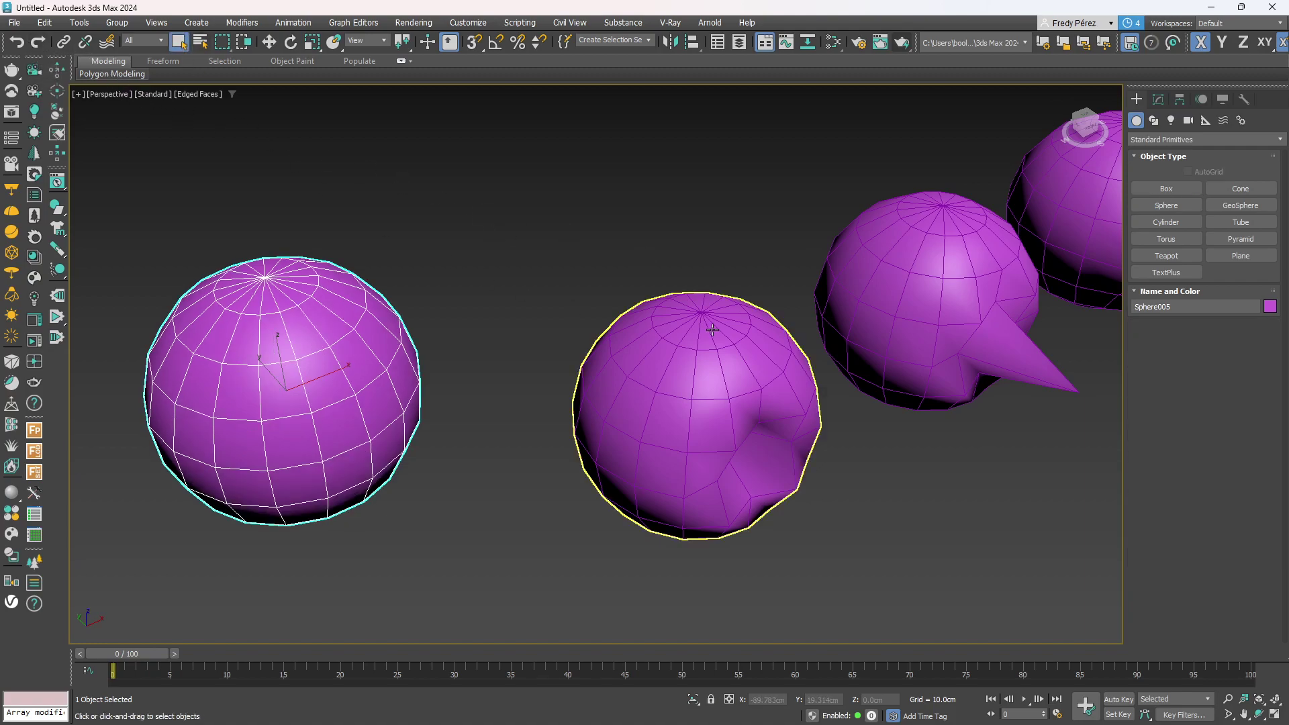
click(710, 329)
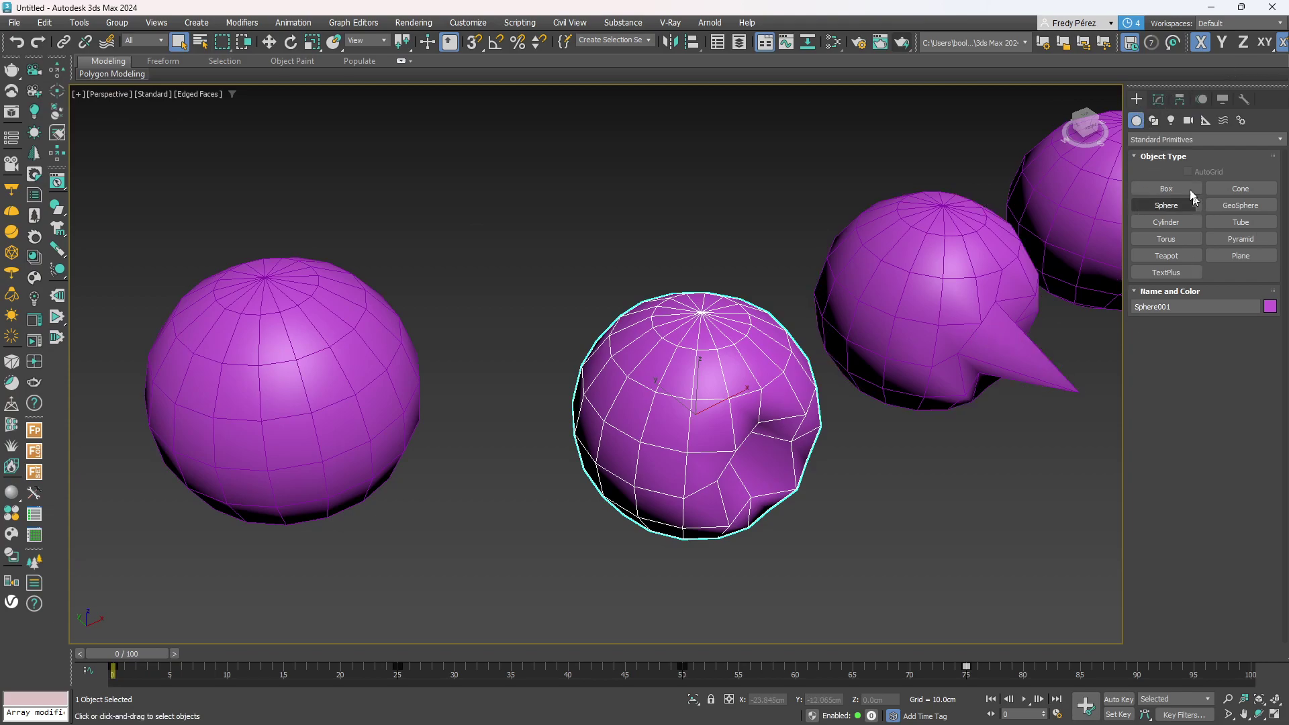
click(1158, 99)
click(1202, 288)
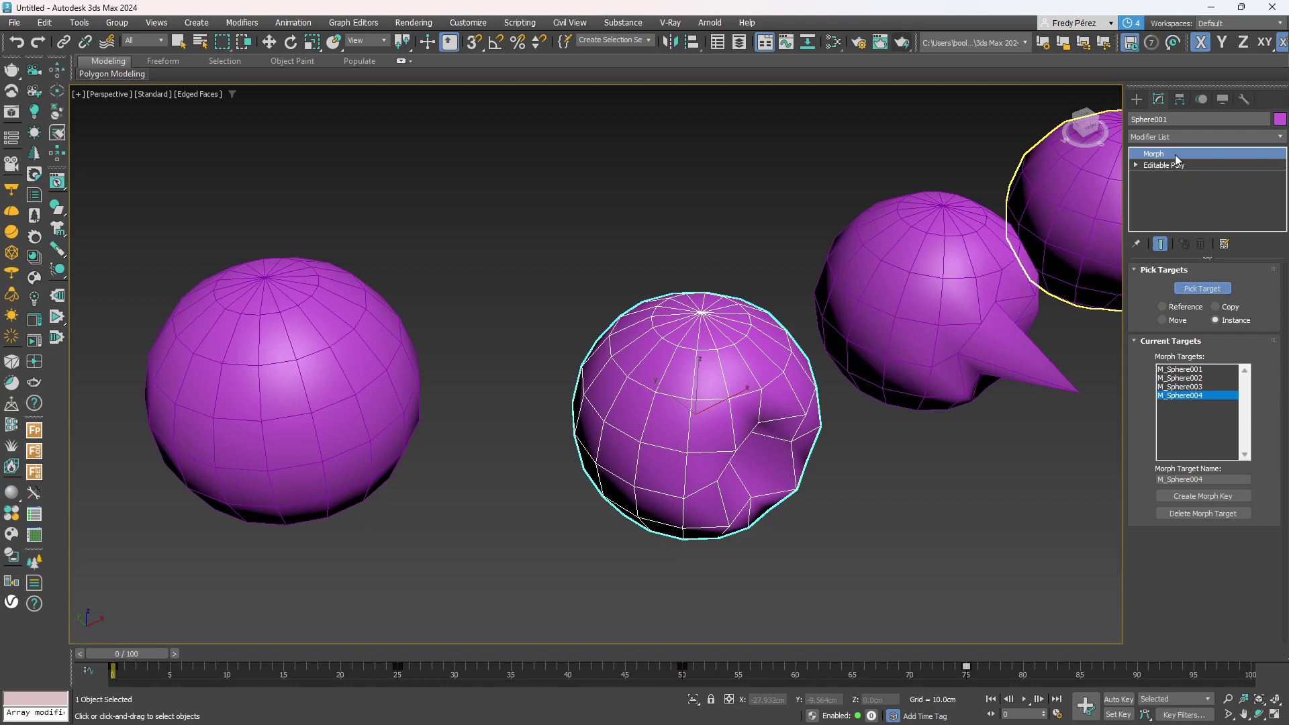
key(w)
middle_drag(639, 309, 575, 326)
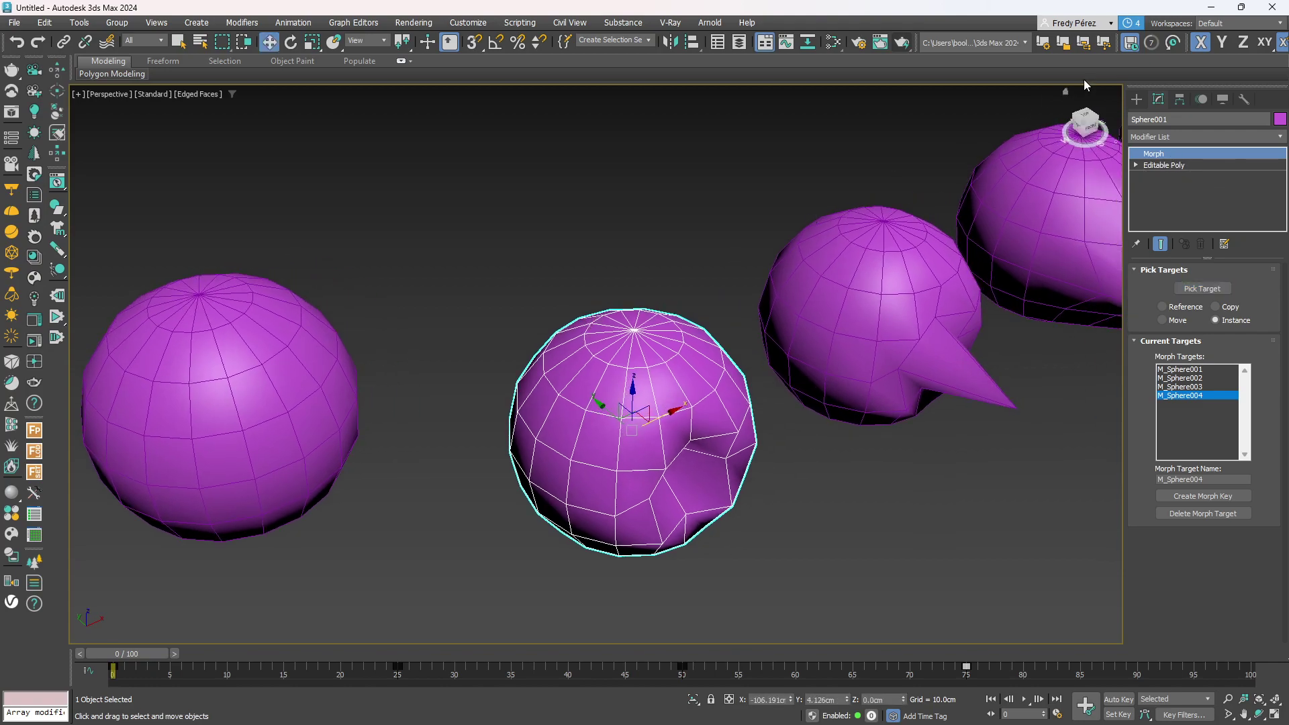
Delete the extra sphere, the three deformed copies and the morphed sphere to empty the scene.
click(1135, 100)
click(353, 386)
key(Delete)
middle_drag(539, 385, 435, 442)
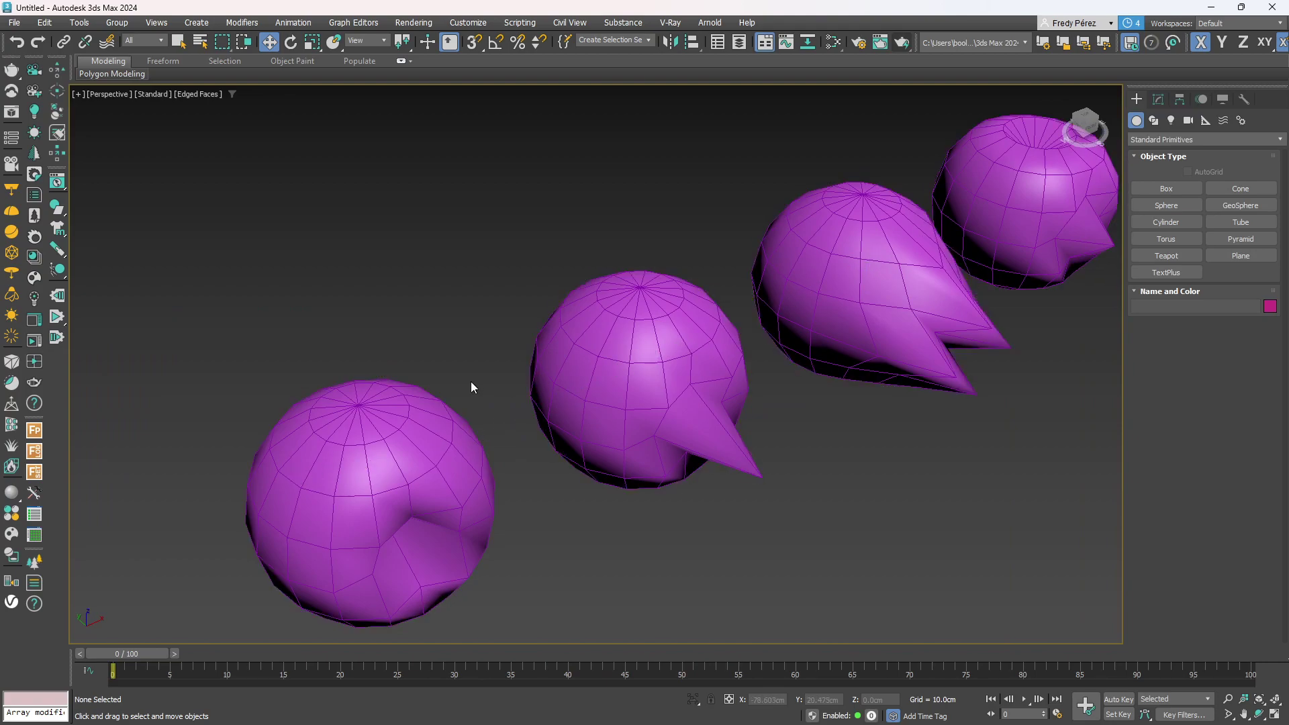
middle_drag(861, 334, 876, 330)
scroll(876, 329, down, 4)
drag(988, 174, 583, 524)
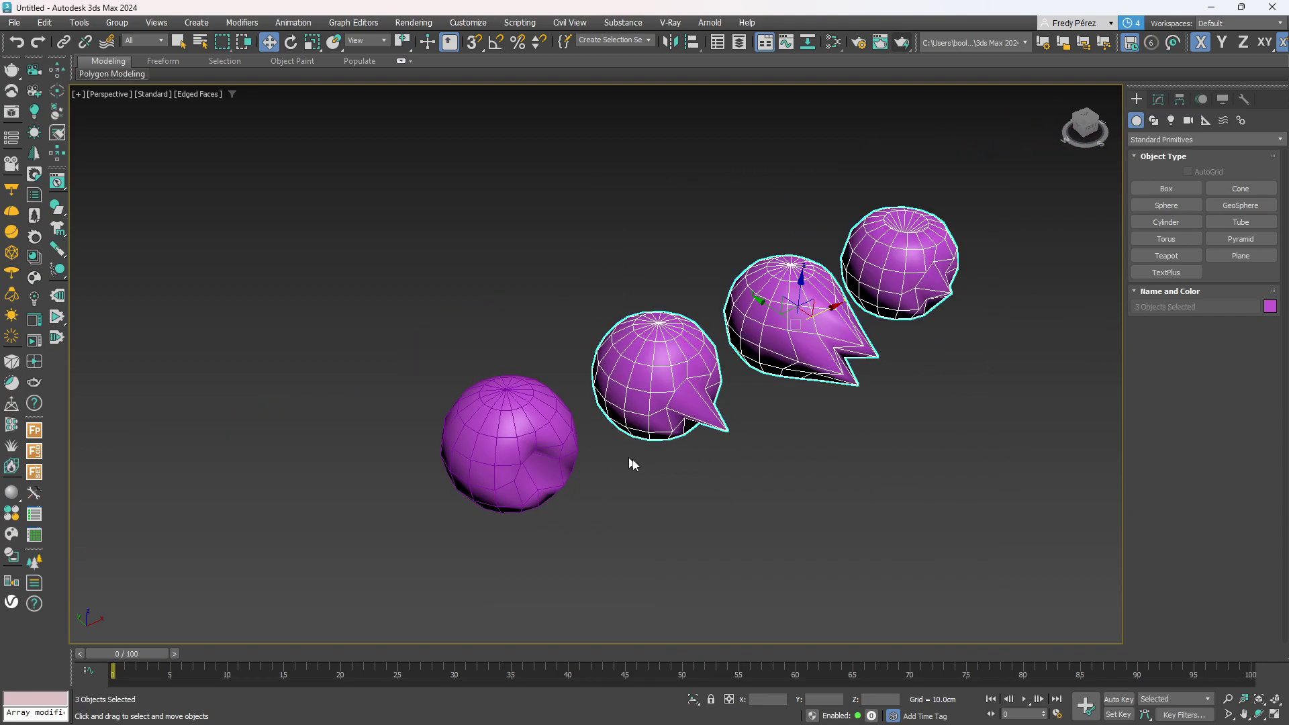
key(Delete)
click(531, 457)
key(Delete)
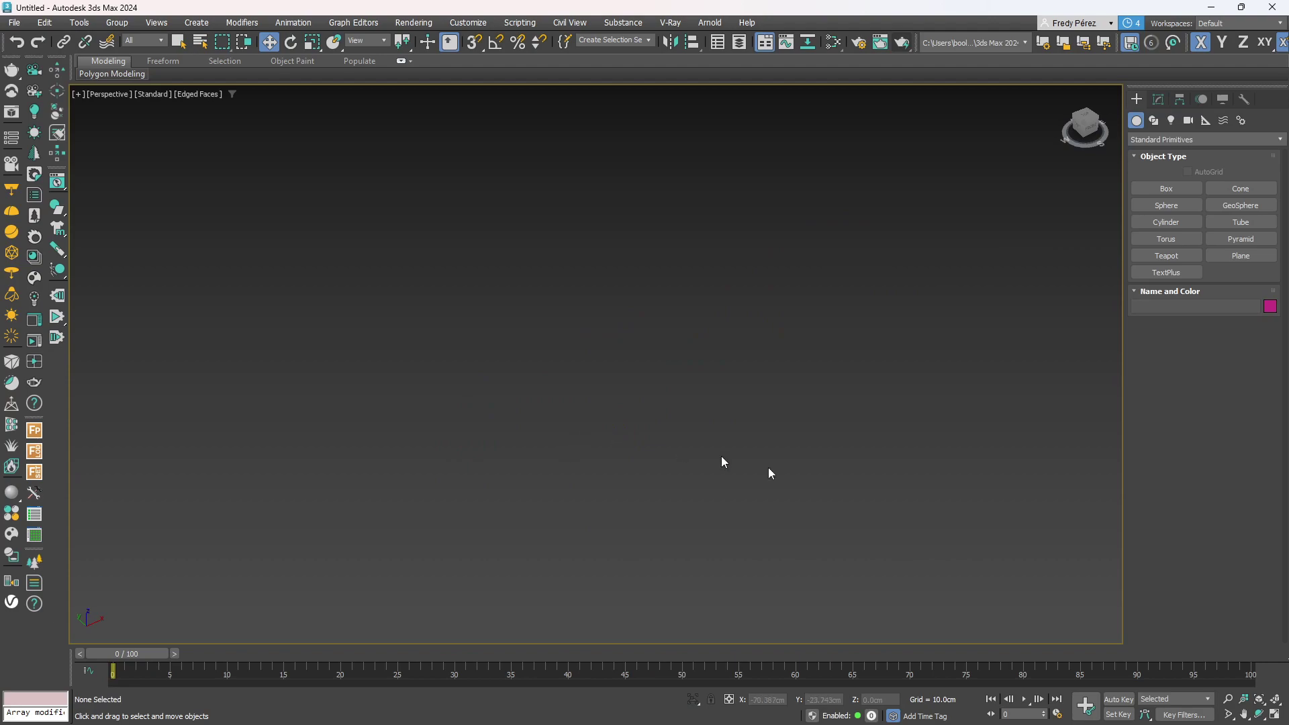
Show all four viewports and switch the geometry category to Compound Objects.
click(1275, 716)
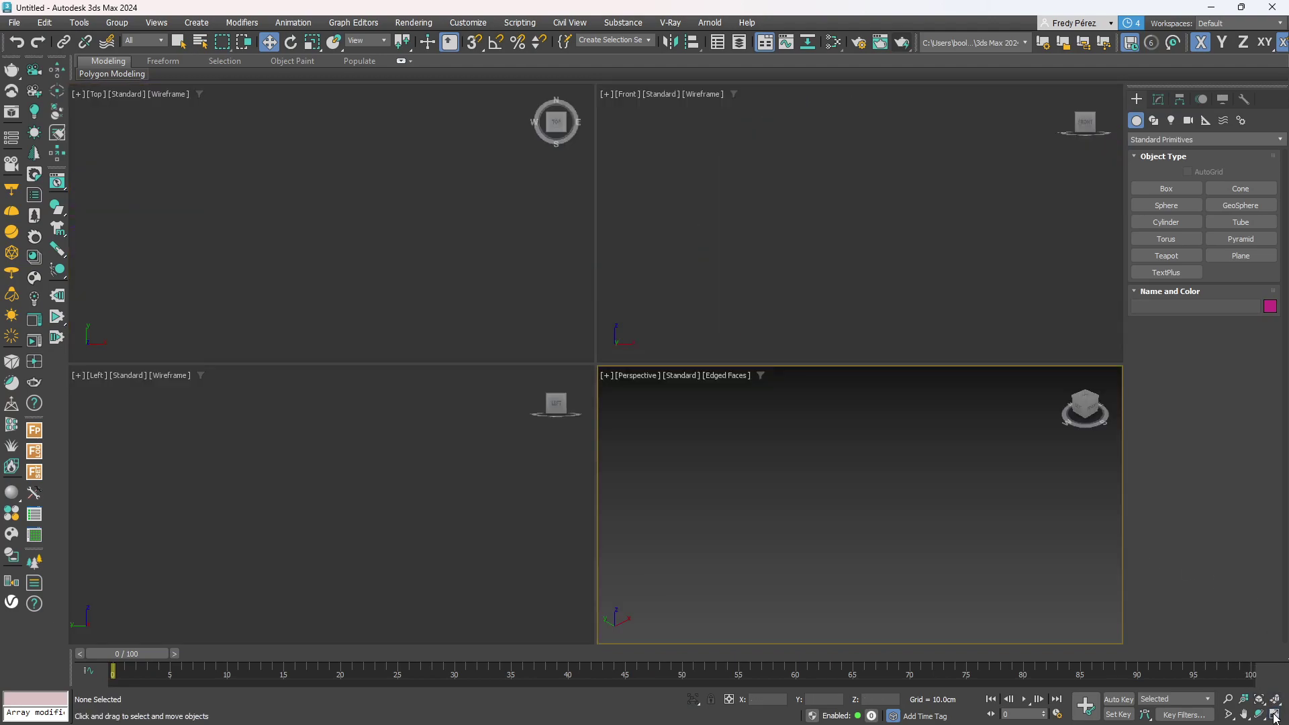
click(1152, 141)
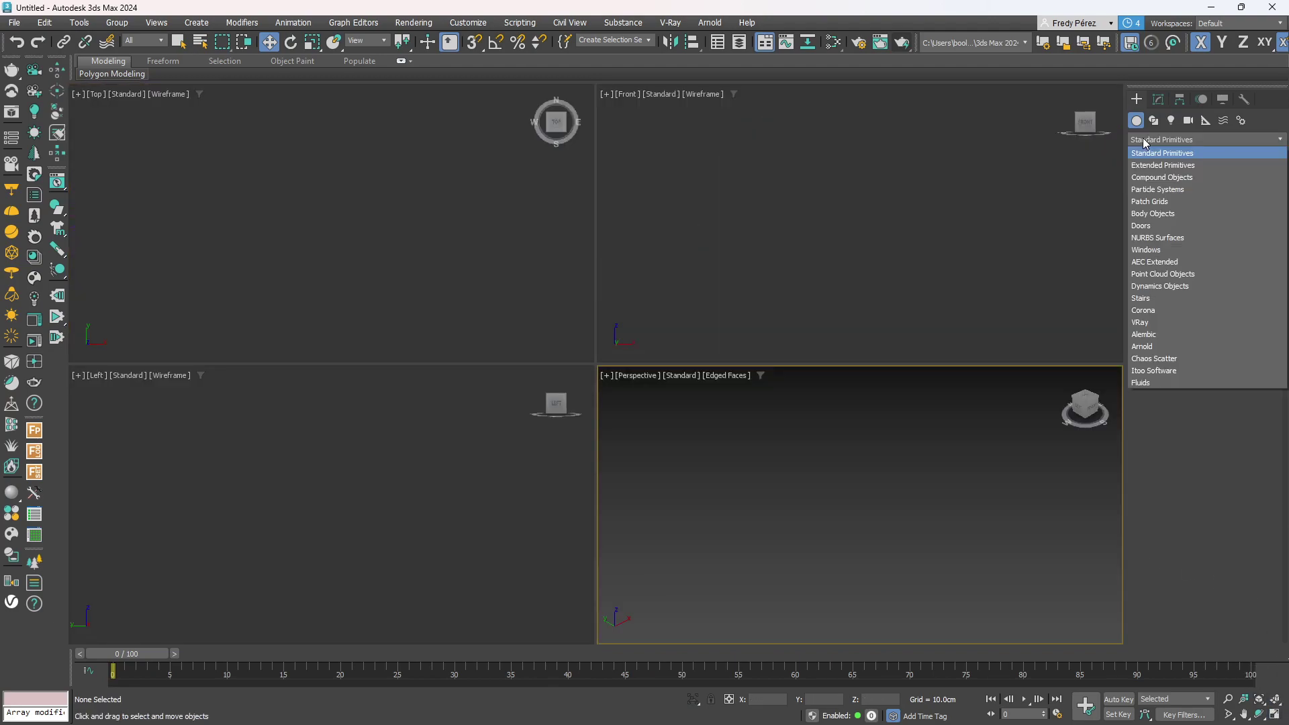
click(1151, 178)
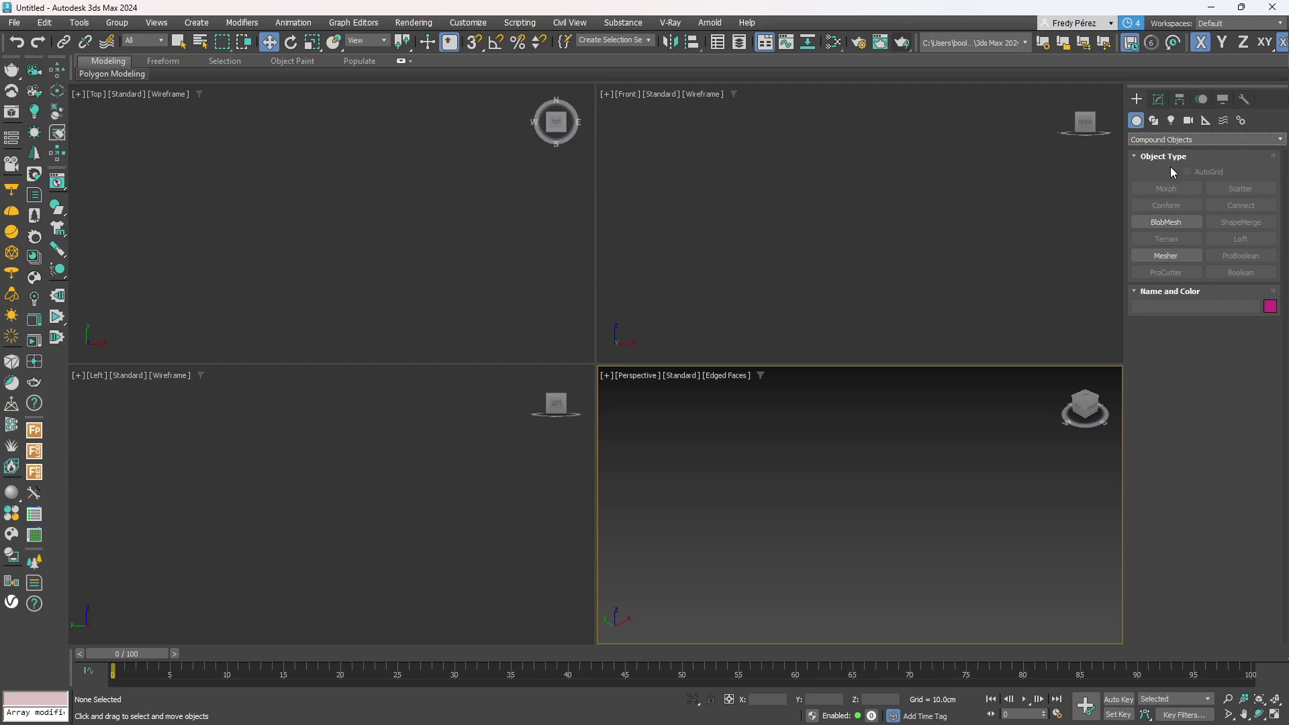
Draw an open, smooth wavy spline with six vertices across the Top viewport using the Line tool.
click(1154, 121)
click(1175, 215)
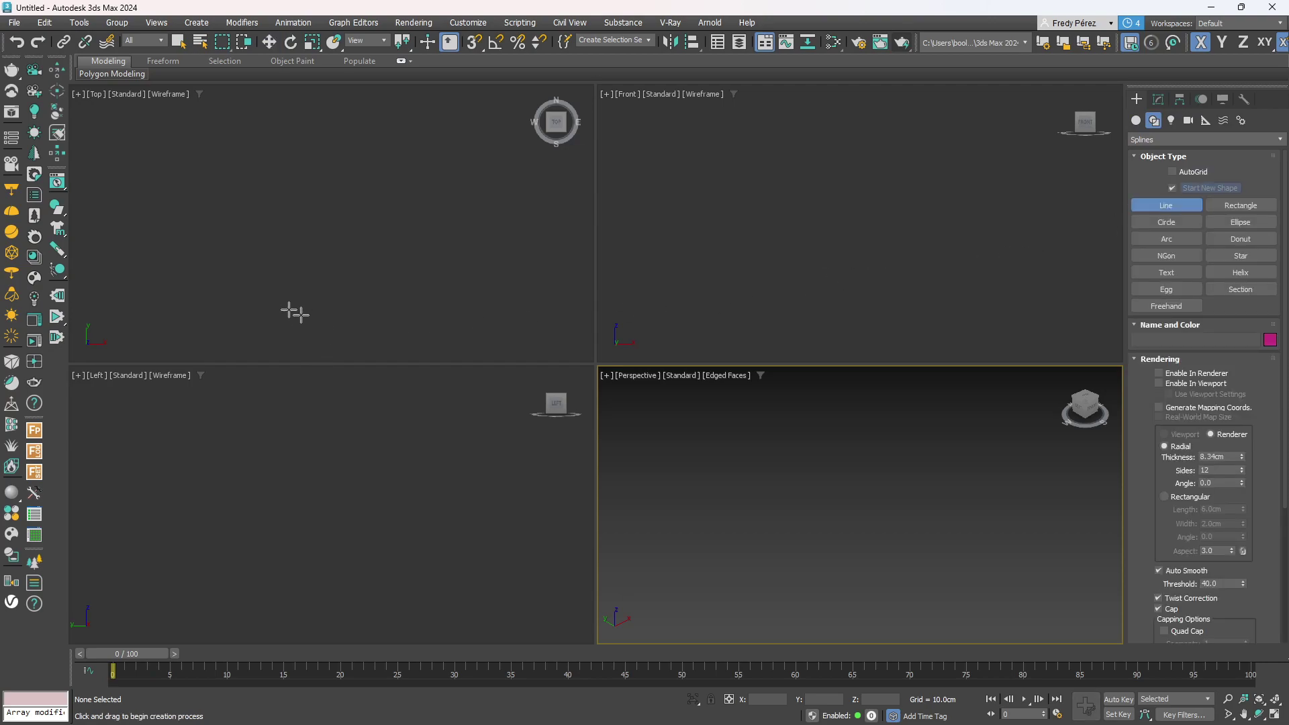
click(131, 275)
drag(229, 318, 420, 304)
drag(489, 268, 537, 281)
drag(586, 323, 591, 317)
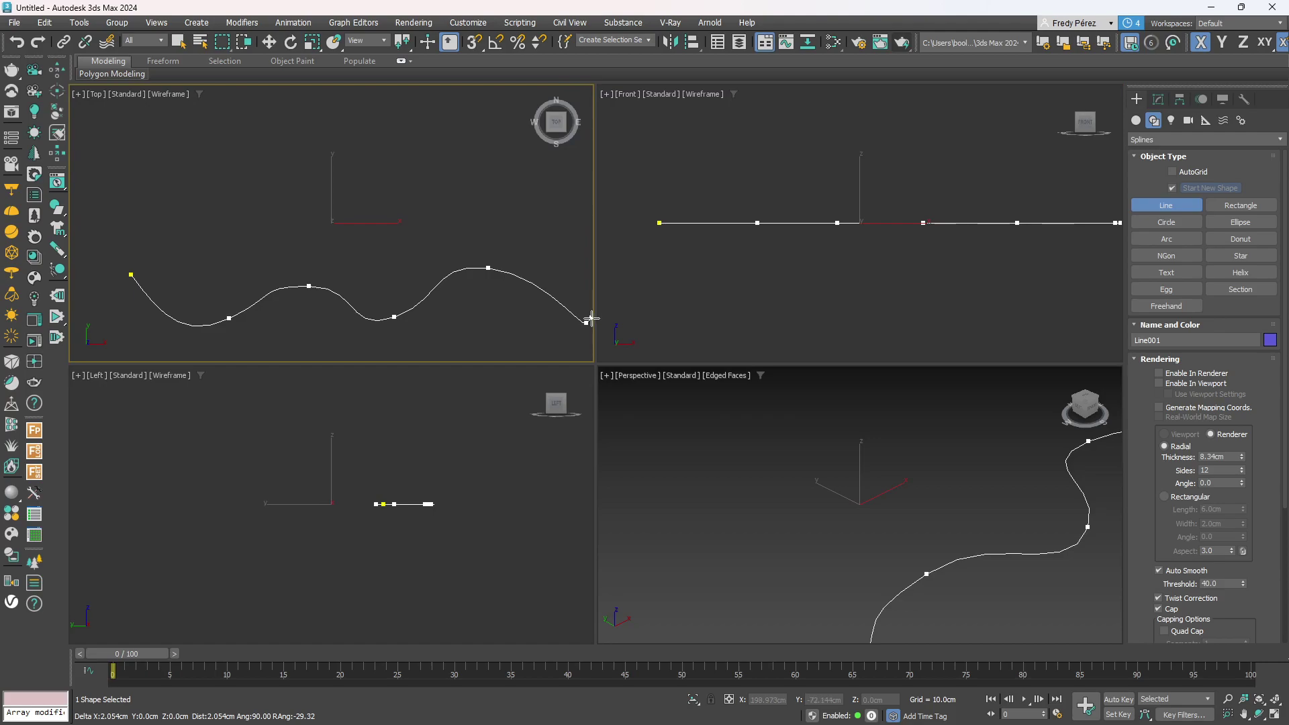
right_click(535, 276)
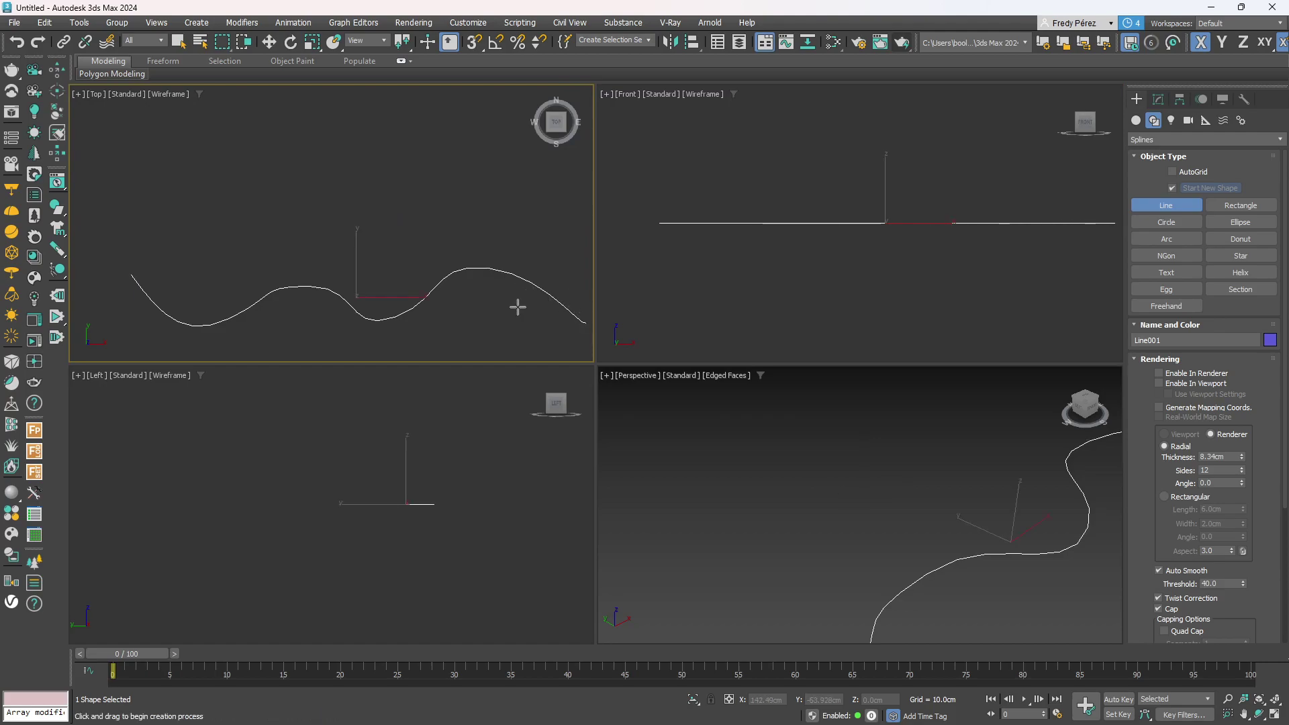
Clone the wavy line along Y in an enlarged Top view, making five evenly spaced independent copies.
key(alt+w)
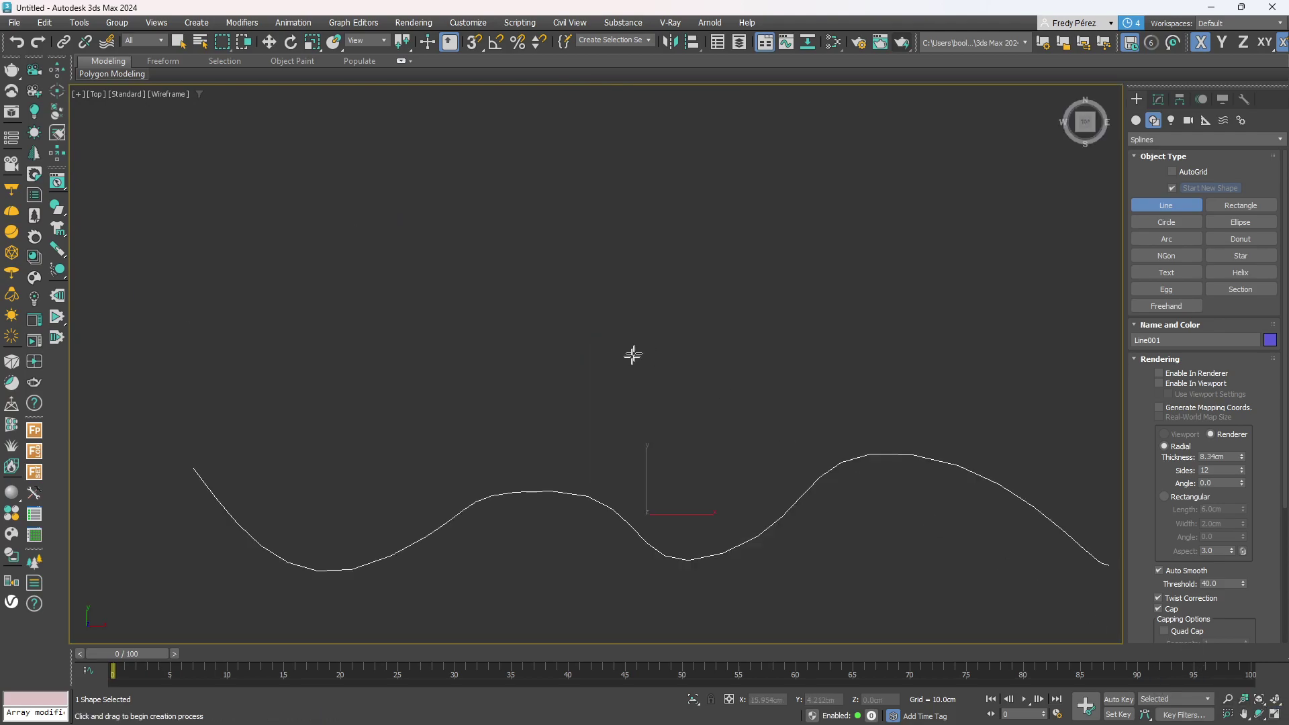
key(w)
scroll(713, 352, down, 2)
middle_drag(713, 352, 584, 448)
scroll(577, 413, up, 1)
mouse_move(511, 517)
mouse_down()
mouse_move(511, 494)
mouse_move(498, 497)
mouse_move(512, 457)
mouse_up()
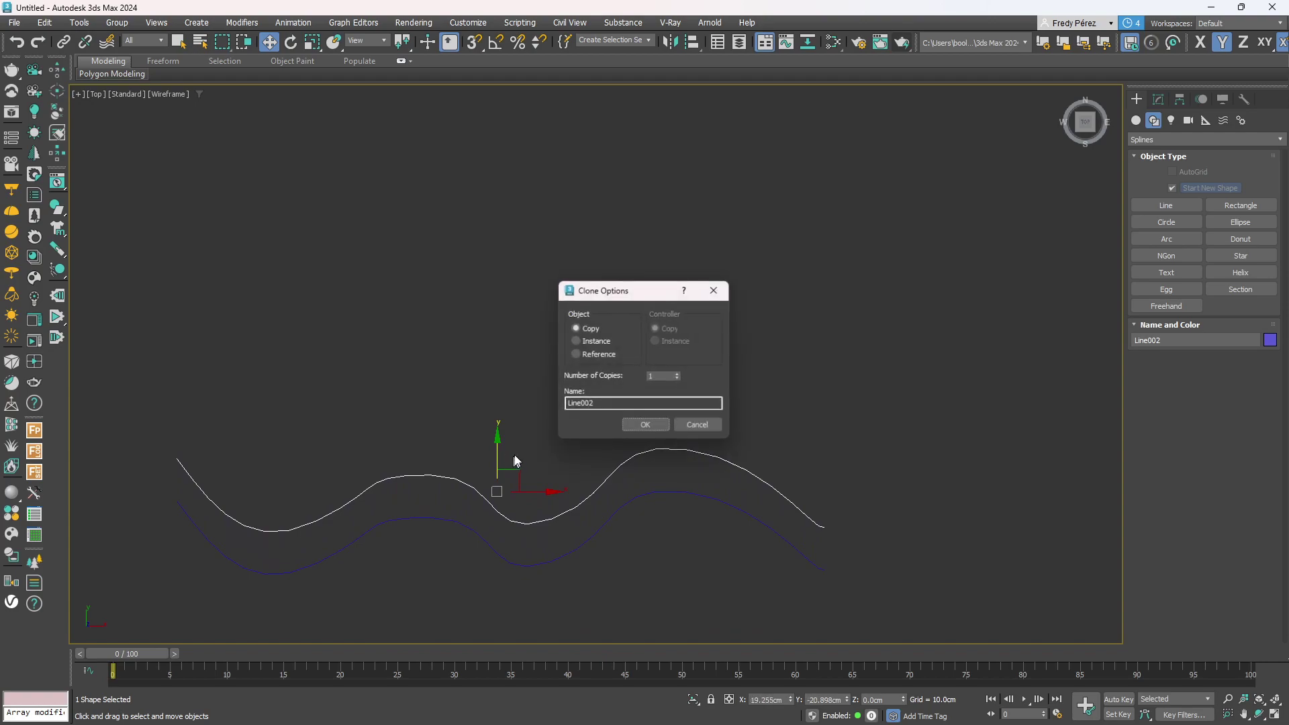
click(679, 373)
click(646, 426)
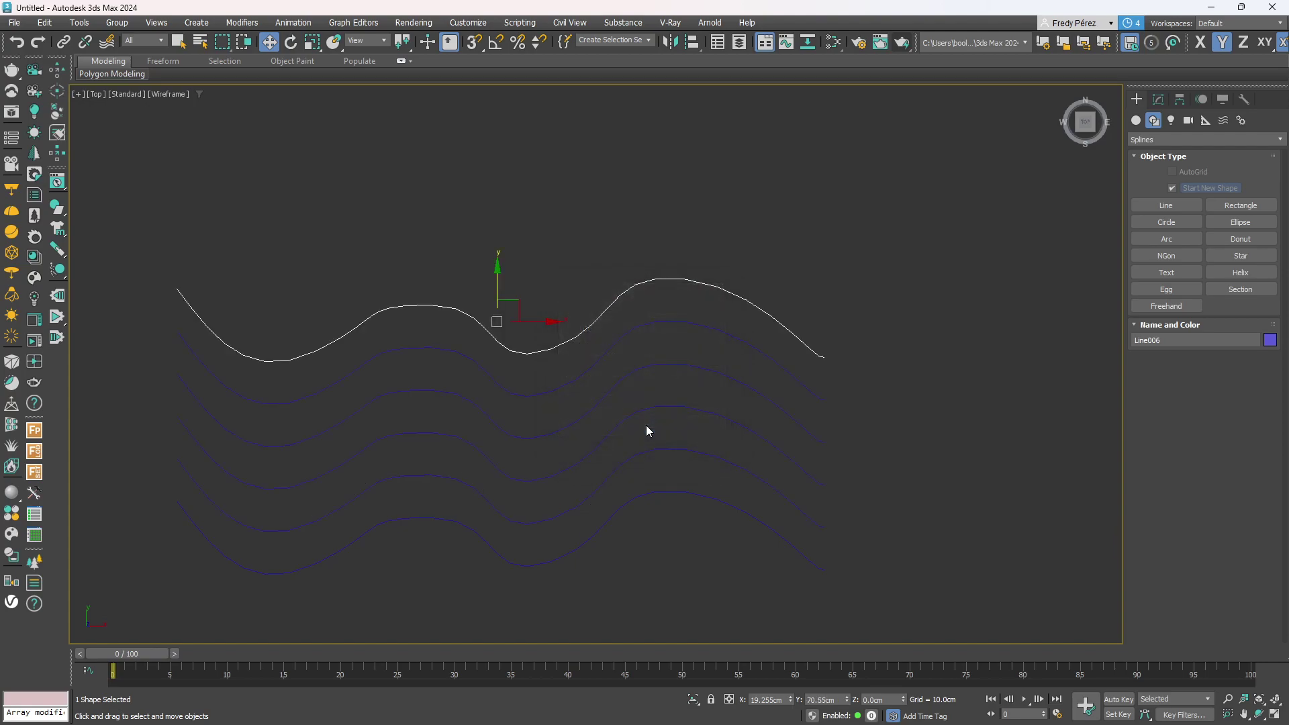
middle_drag(586, 447, 704, 413)
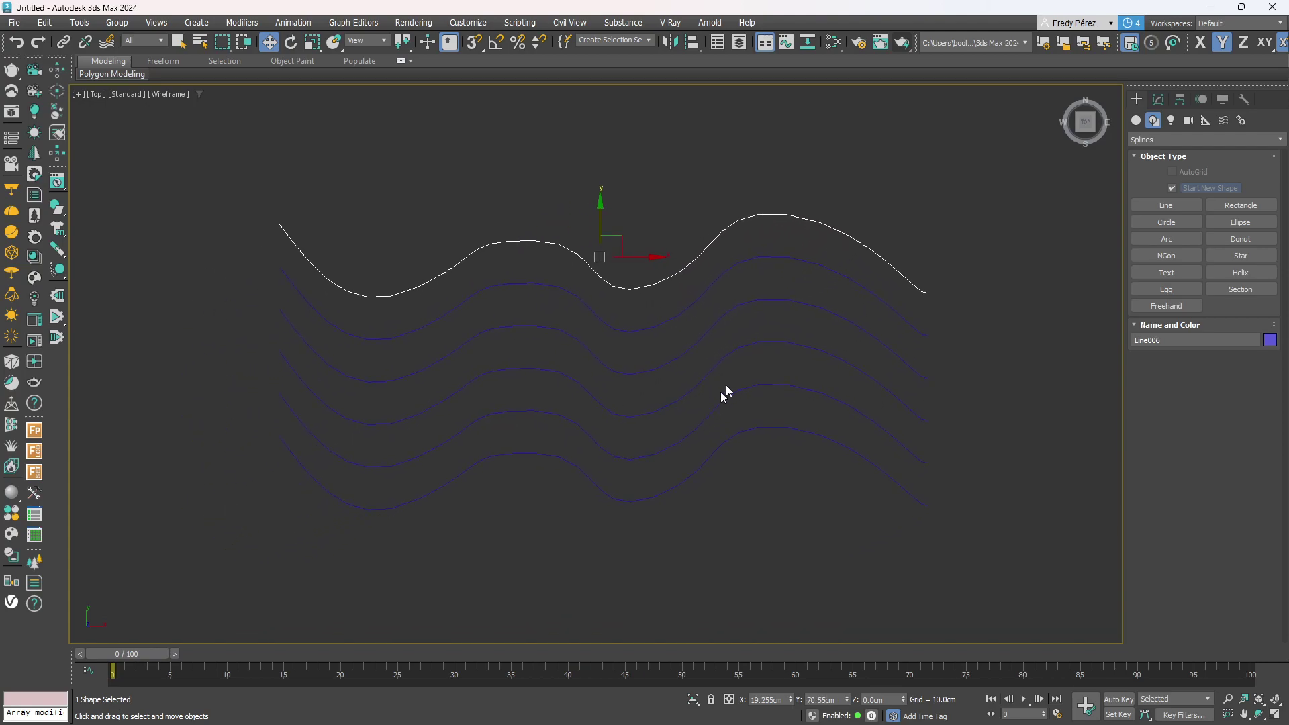
Change the object color of all six wavy lines to green and deselect them.
drag(903, 236, 631, 466)
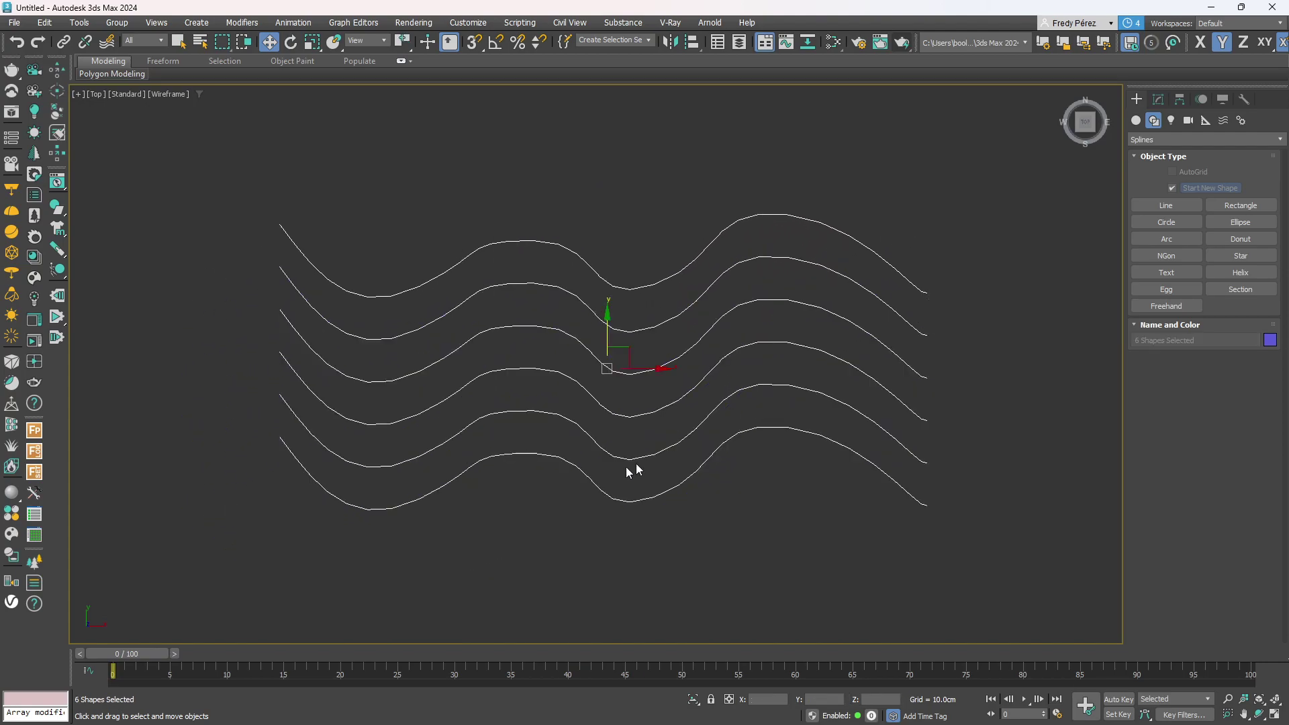
click(1269, 340)
click(617, 361)
click(711, 443)
click(714, 455)
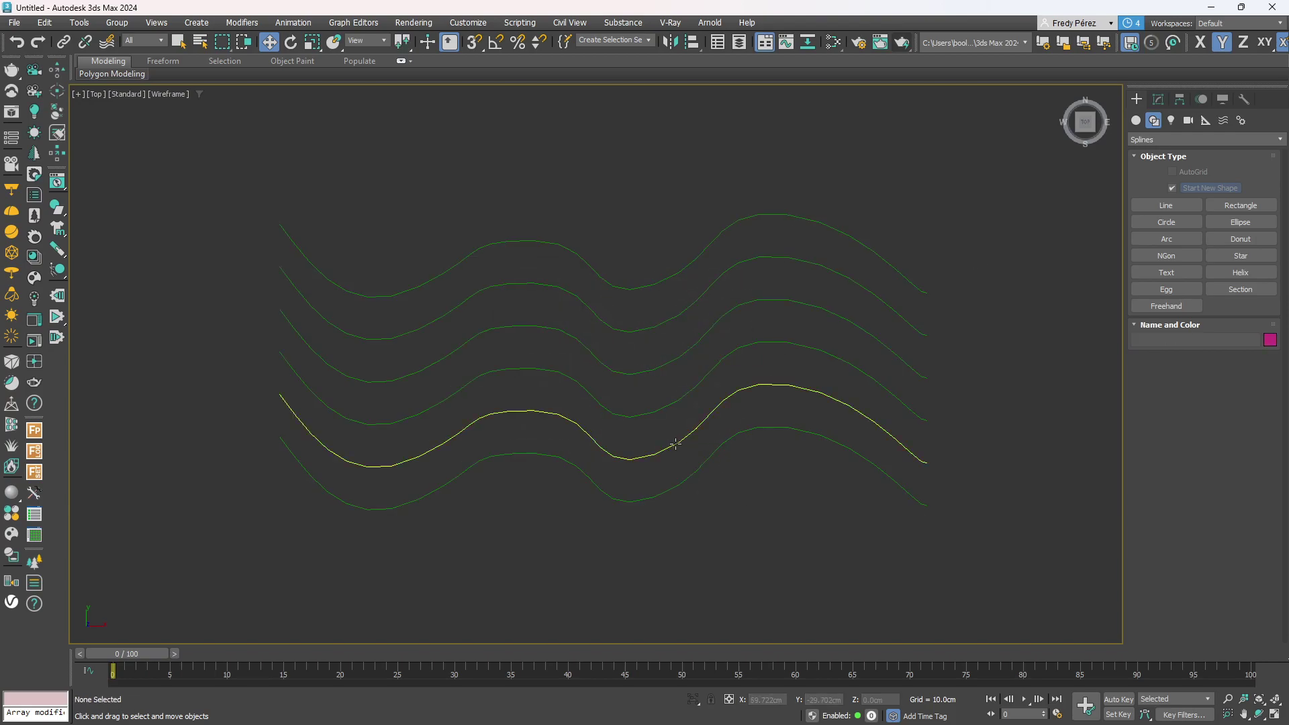
Select every line except the original and raise the five copies about 13.5 cm in the Front viewport.
drag(679, 458, 611, 271)
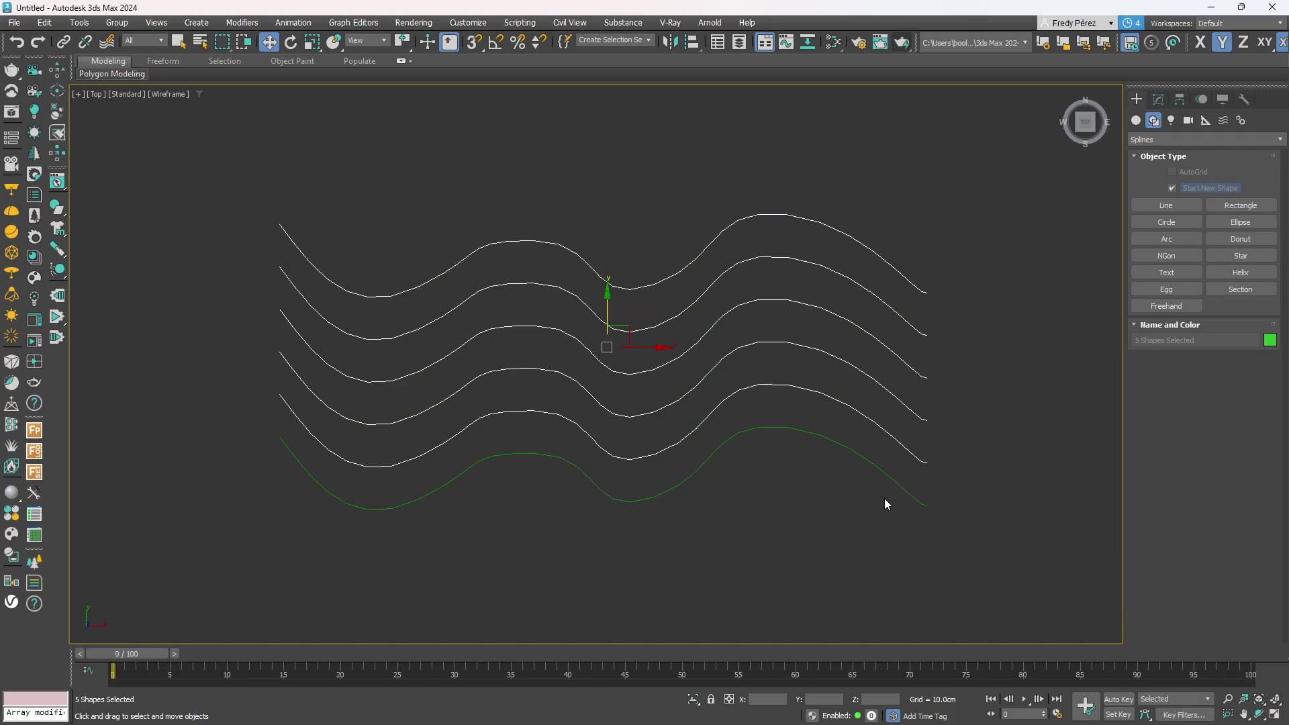
click(1274, 716)
middle_drag(888, 261, 842, 296)
drag(844, 212, 847, 209)
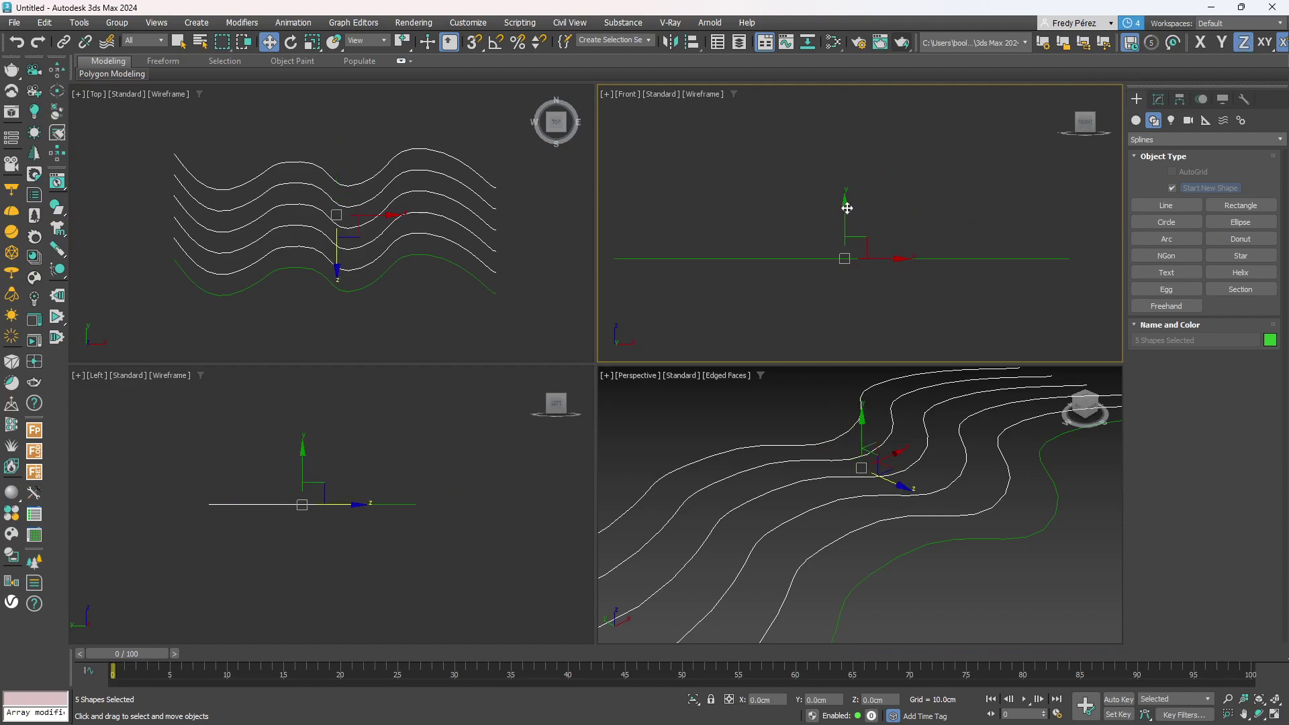
click(845, 207)
middle_drag(832, 224, 832, 247)
drag(846, 244, 856, 230)
Remove the lowest copy from the selection and raise the remaining four lines about 15 cm.
alt+click(999, 479)
middle_drag(874, 307, 878, 323)
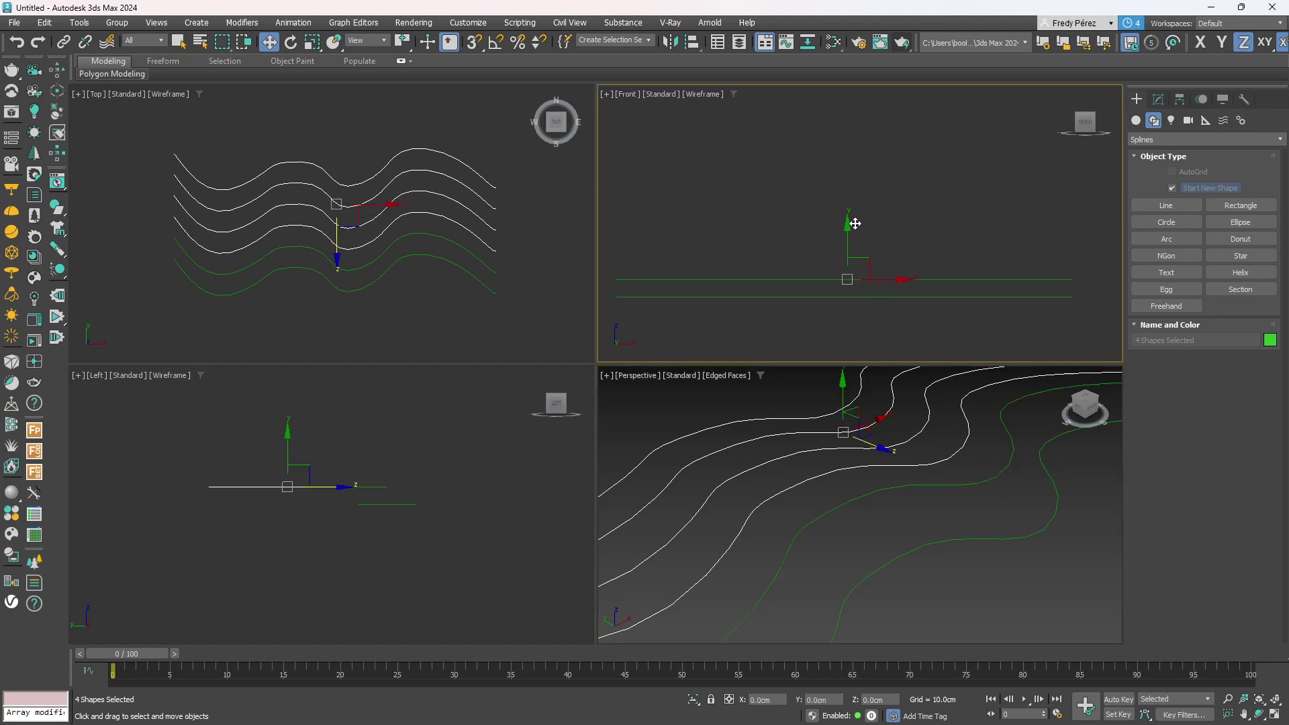
drag(848, 236, 841, 218)
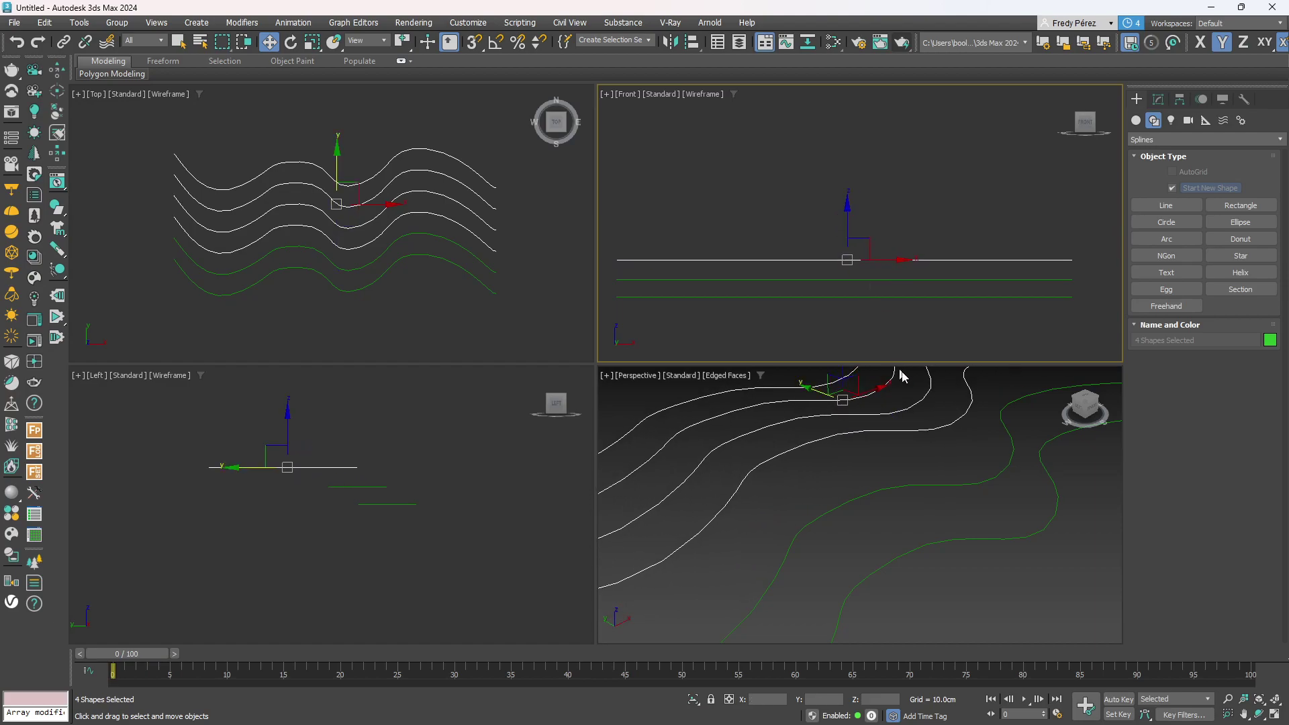
Drop the next line from the selection and raise the remaining three lines by a similar step in the Front viewport.
alt+click(929, 429)
middle_drag(882, 233, 885, 278)
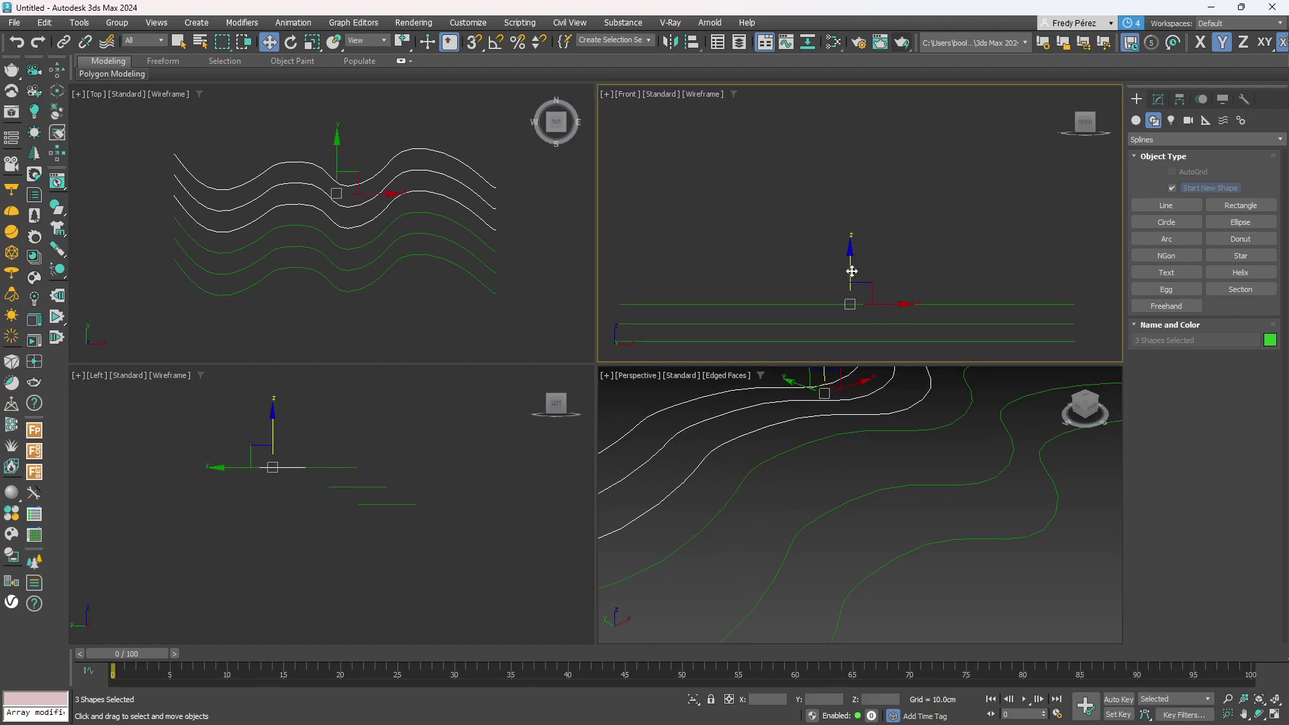
key(F7)
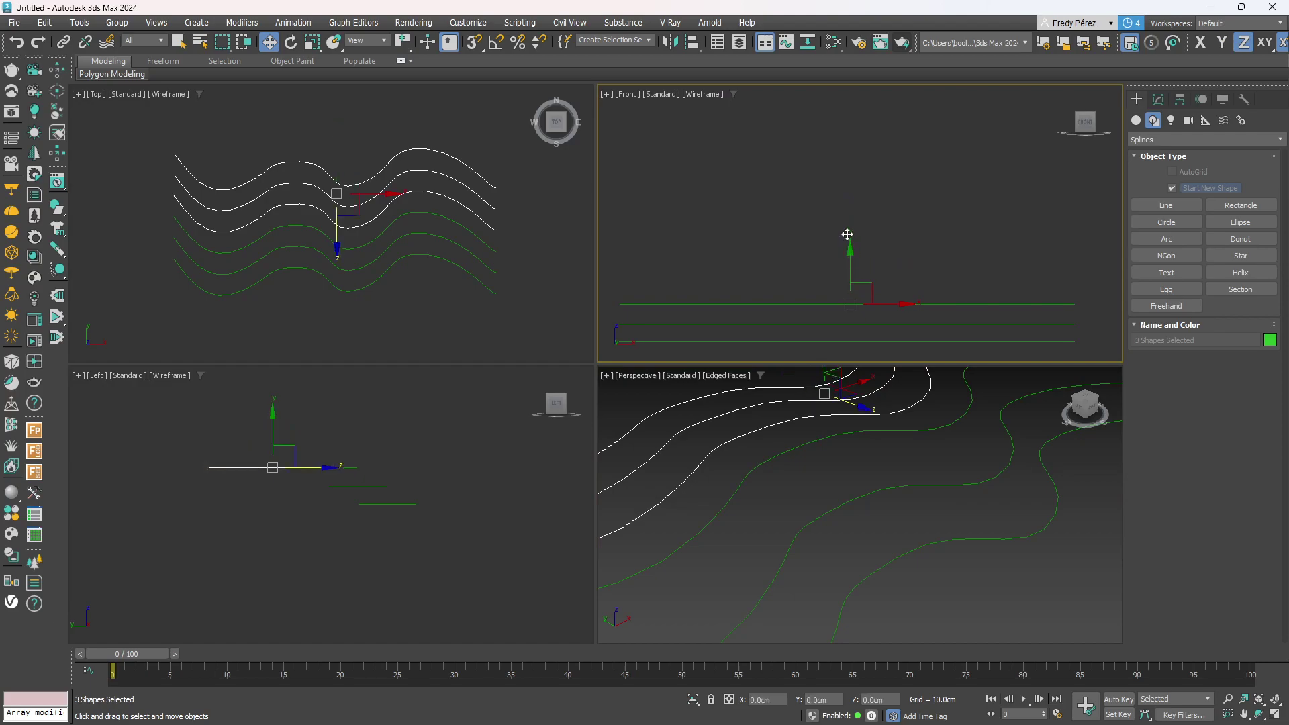
middle_drag(857, 271, 867, 256)
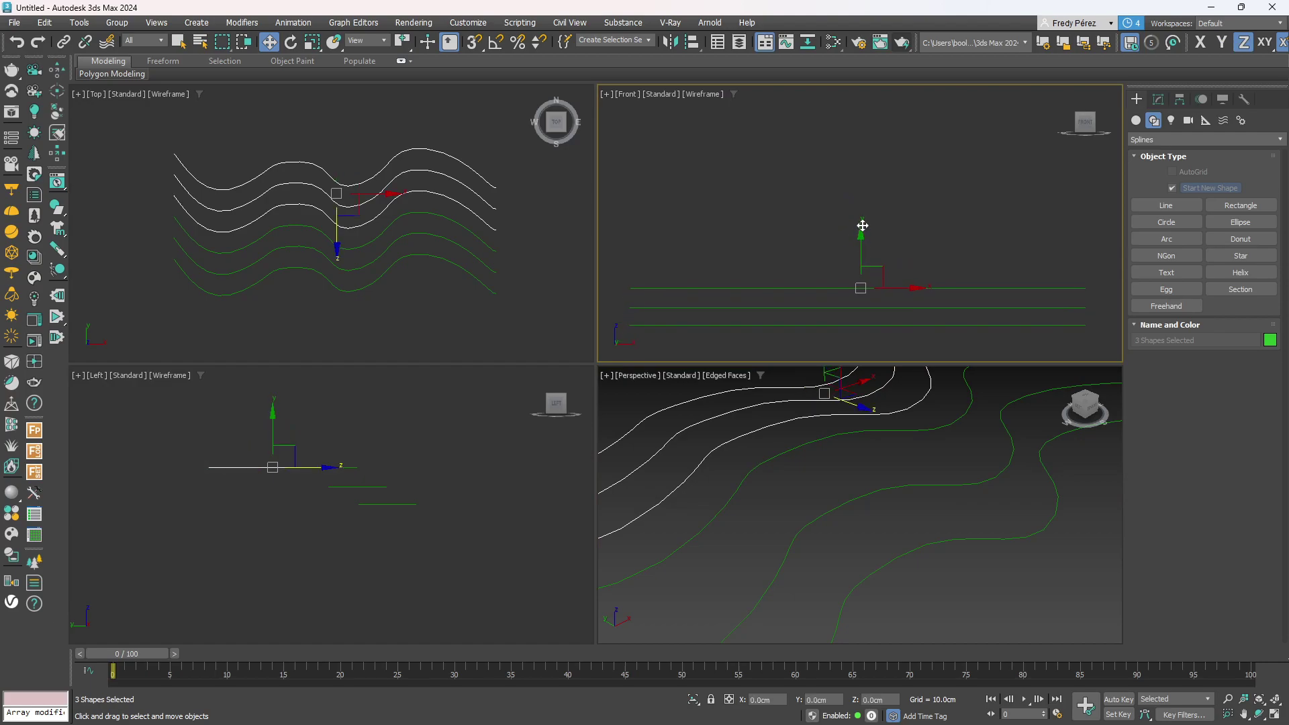
middle_drag(864, 265, 881, 252)
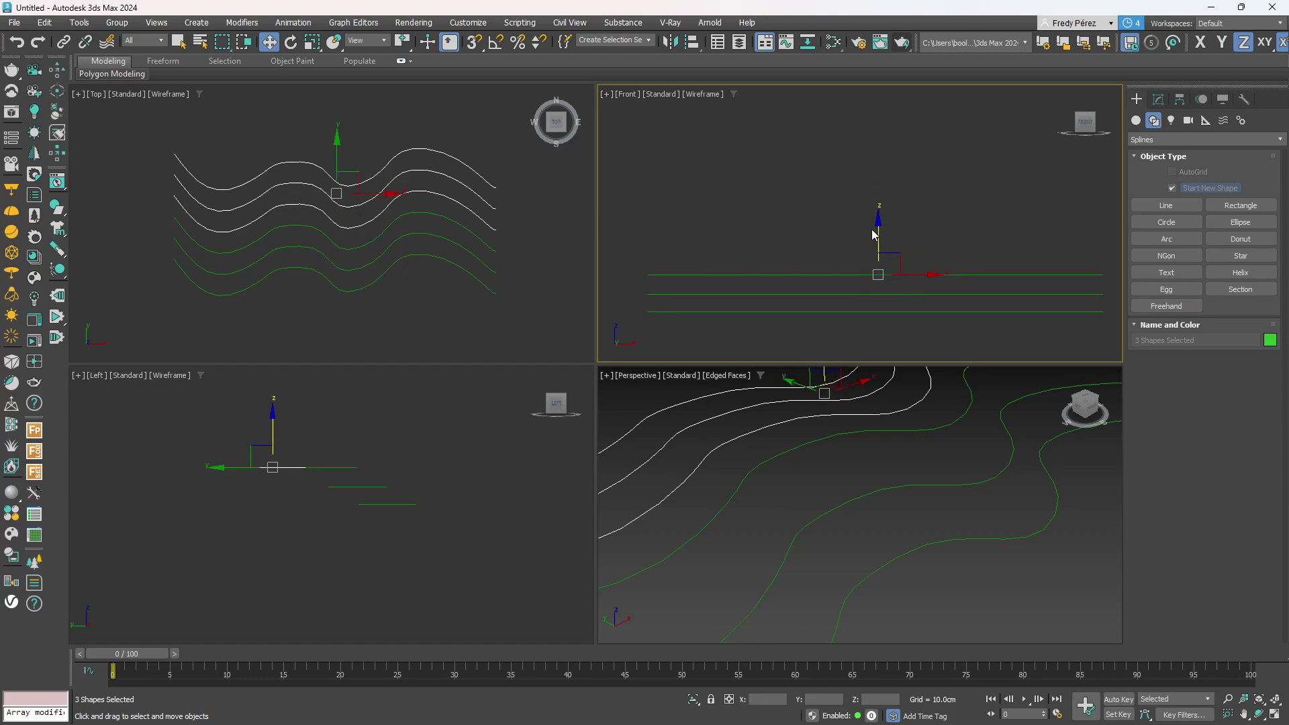
middle_drag(895, 270, 887, 278)
middle_drag(505, 252, 529, 262)
middle_drag(789, 265, 778, 273)
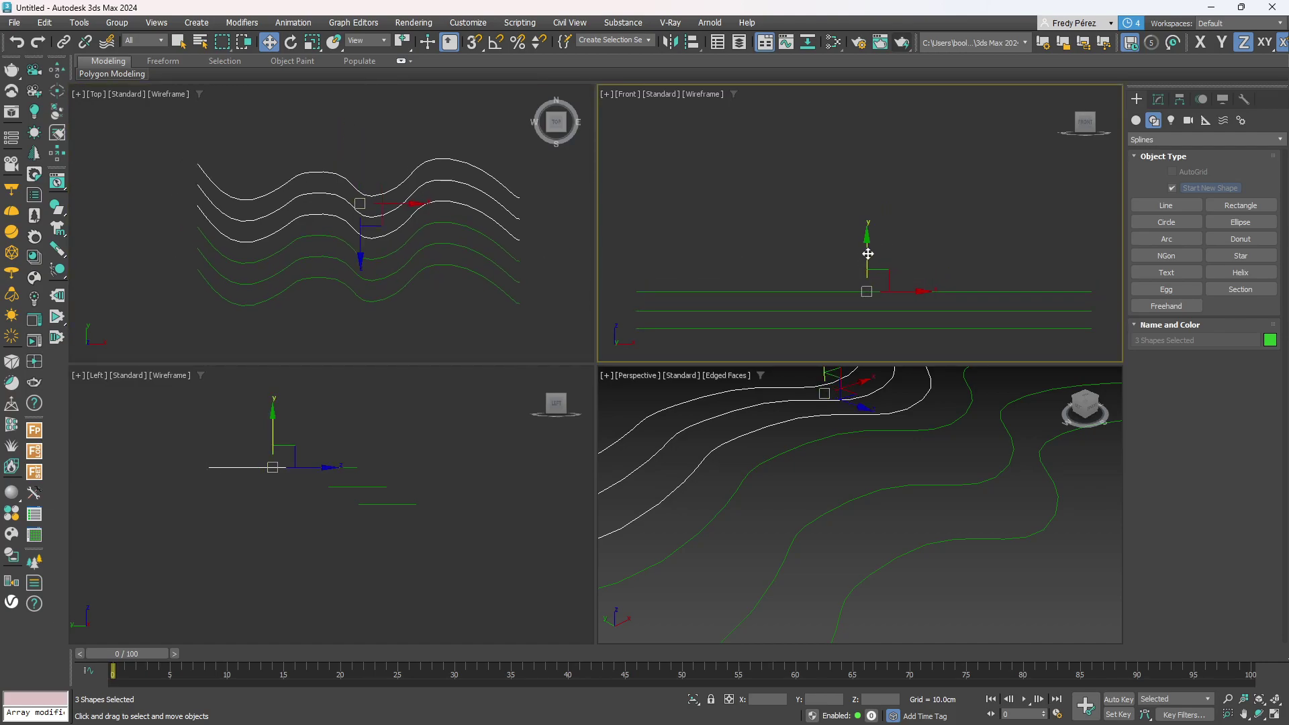
shift+drag(868, 254, 869, 236)
Deselect the next line up and raise the last two lines by another similar step.
middle_drag(816, 384, 859, 437)
alt+click(888, 433)
mouse_move(918, 215)
middle_down()
mouse_move(927, 251)
mouse_move(927, 203)
middle_up()
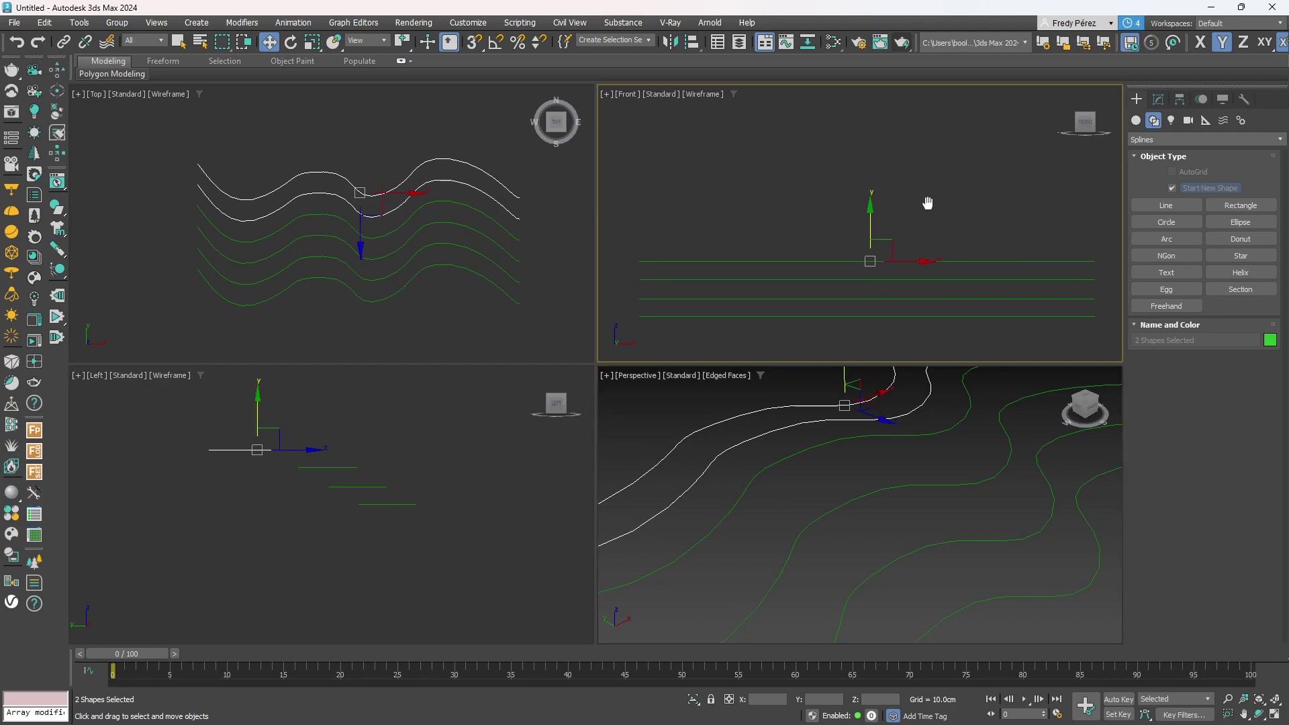
click(870, 227)
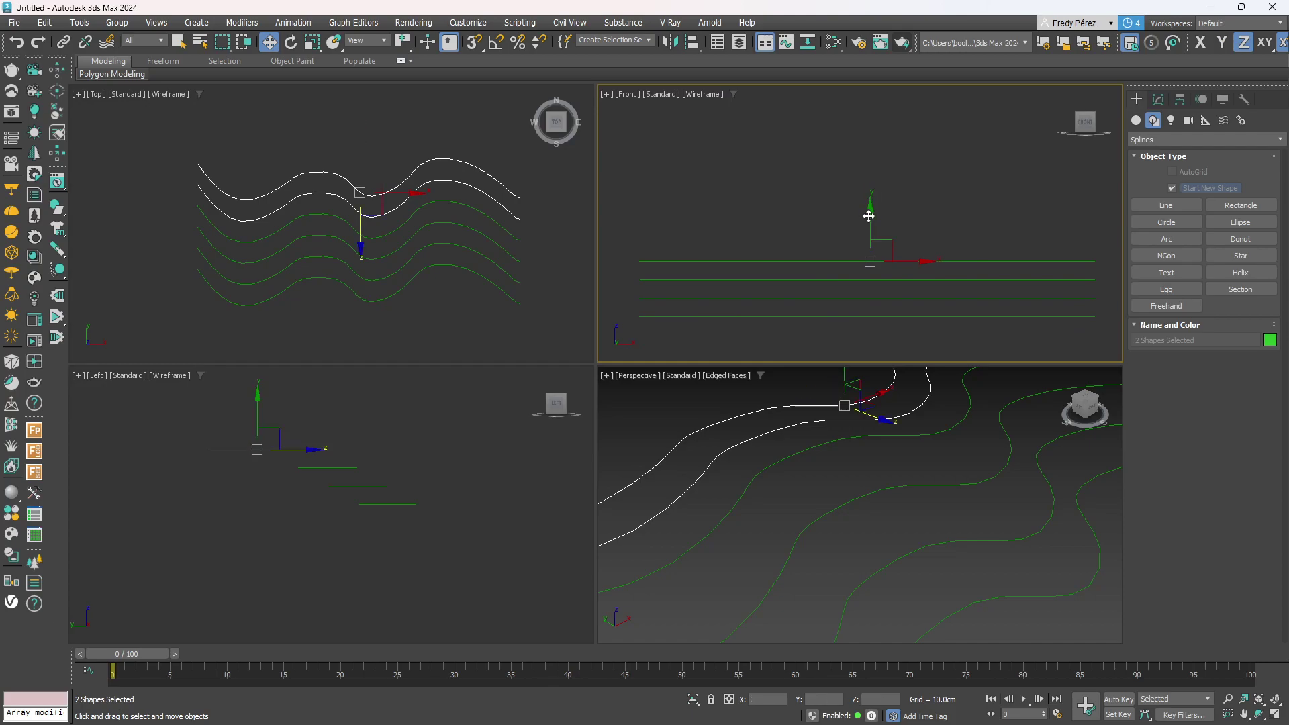
mouse_move(871, 220)
mouse_down()
mouse_move(867, 183)
mouse_move(872, 199)
mouse_up()
Keep only the last line, Line006, selected and raise it to a height of about 74 cm.
alt+click(898, 381)
middle_drag(943, 236, 944, 276)
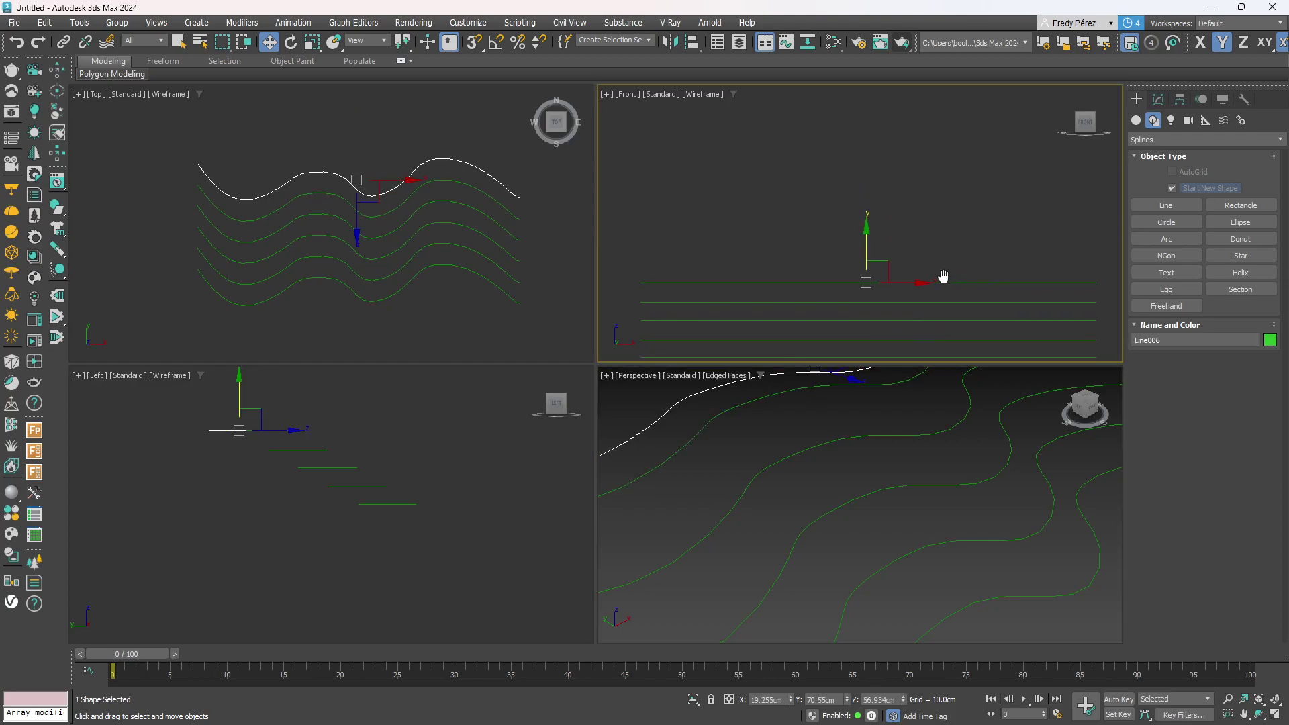
drag(867, 249, 867, 227)
scroll(877, 453, down, 2)
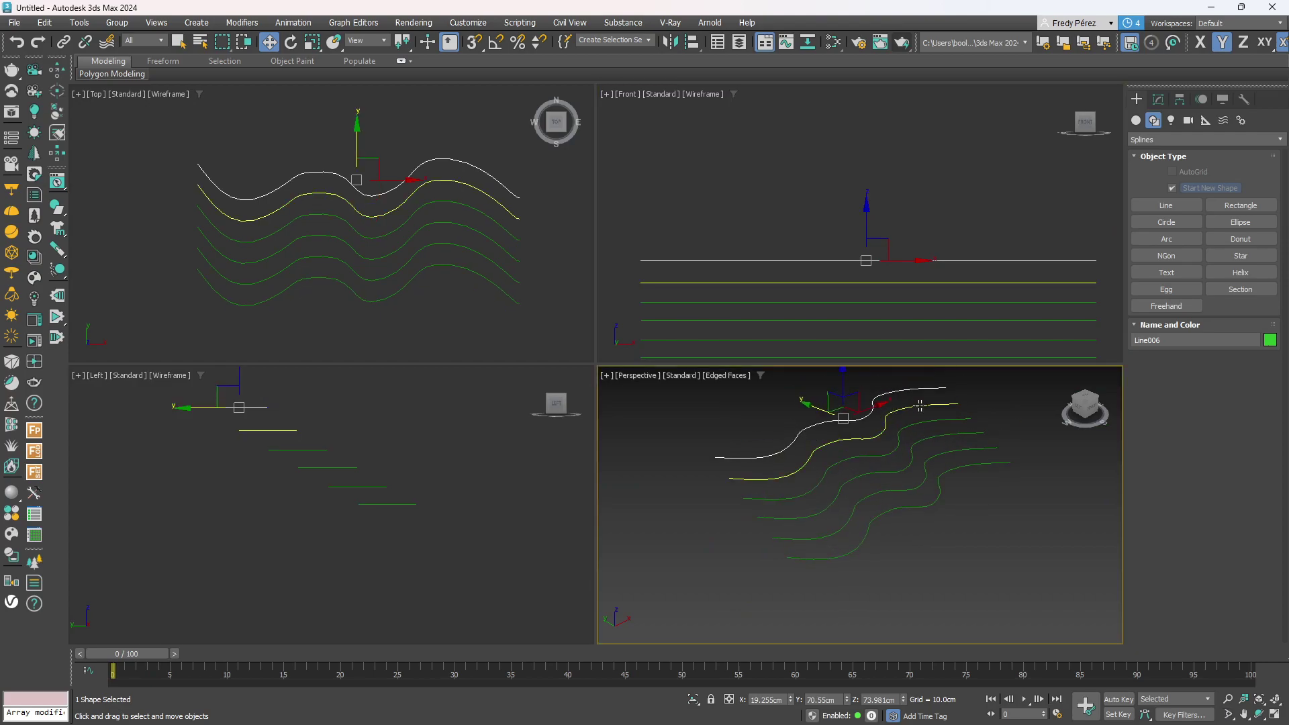
scroll(876, 458, down, 3)
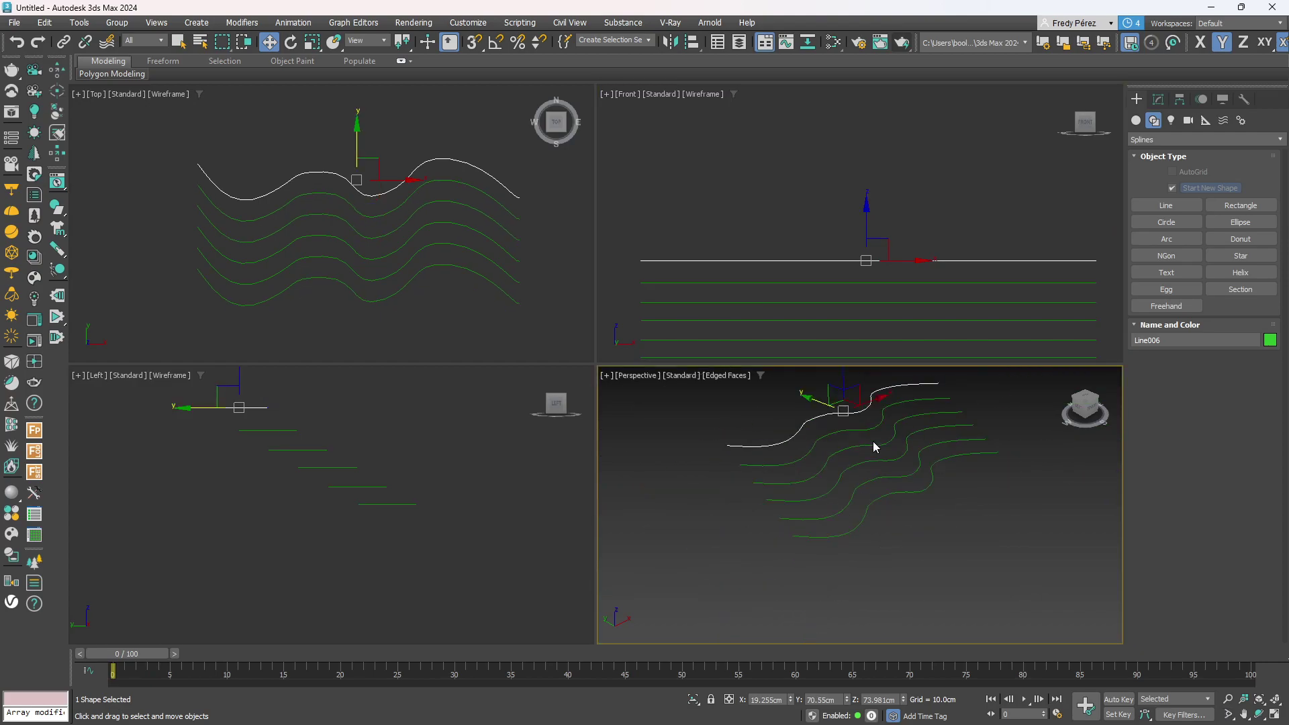
Enter Vertex level on Line002 and adjust its inner vertices' tangent handles in the Top viewport to flatten the first waves.
click(399, 269)
click(1158, 99)
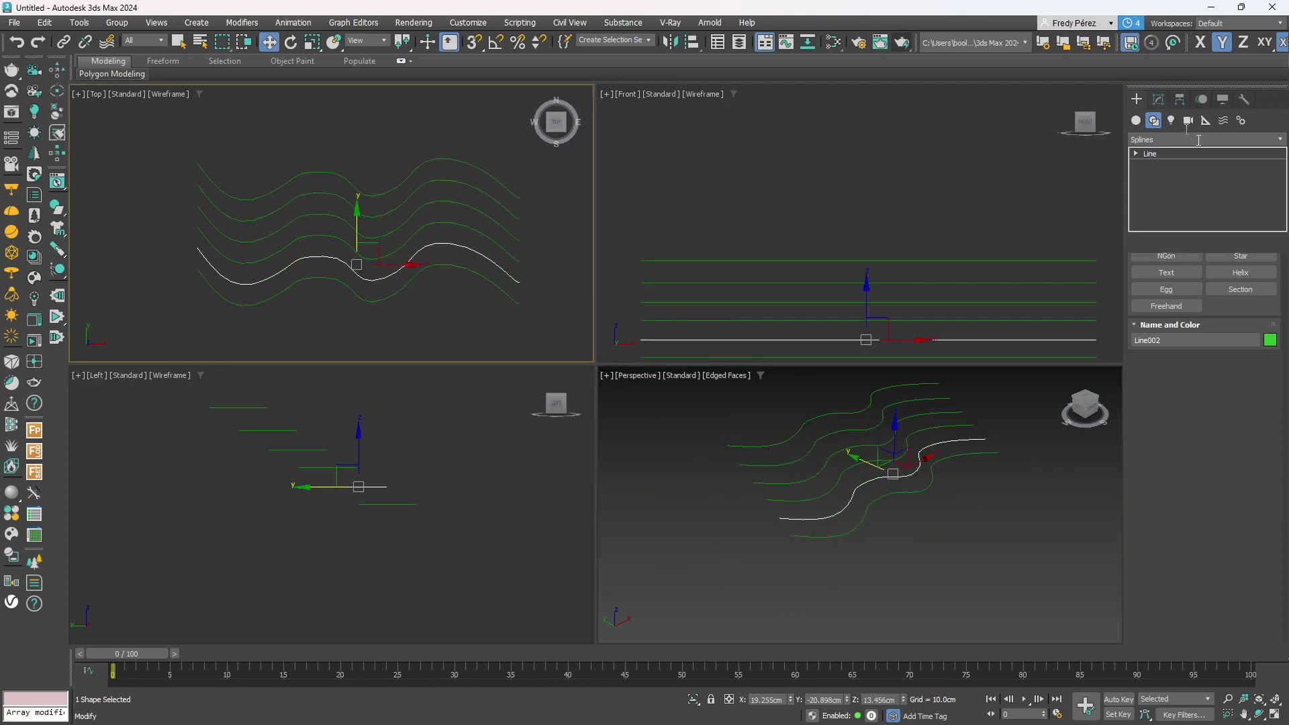
click(1136, 154)
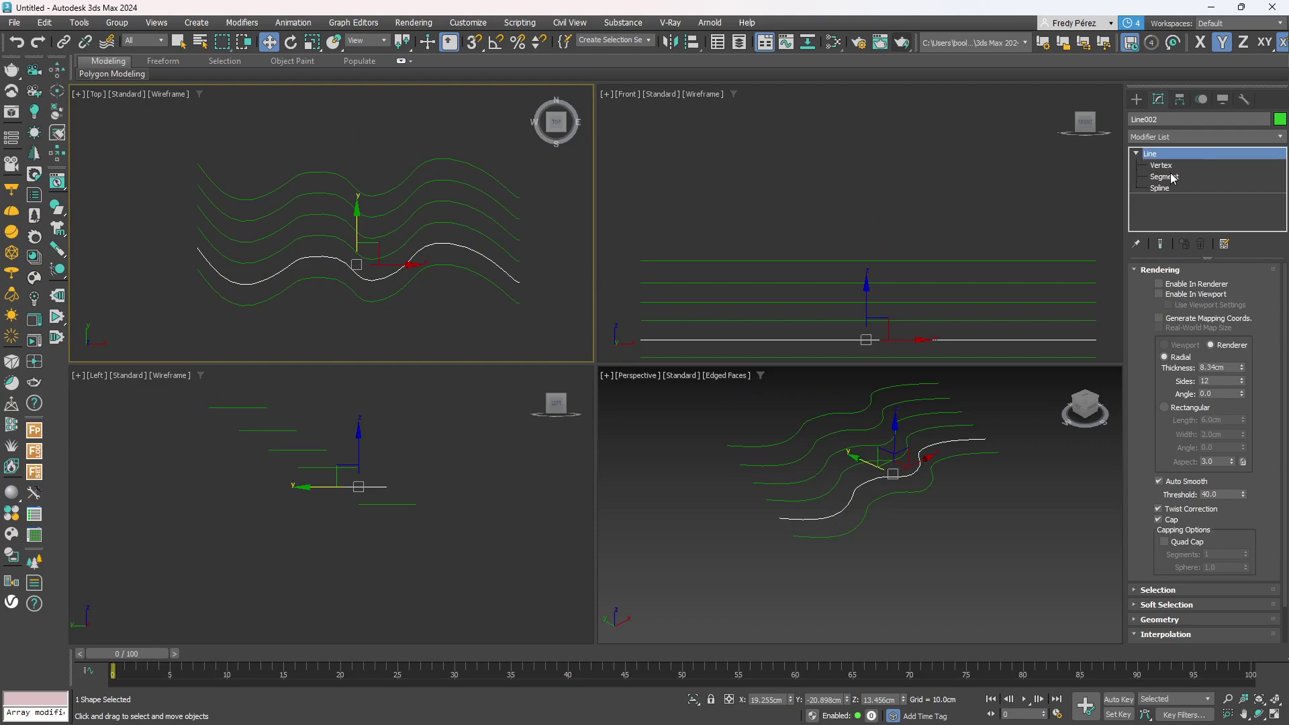
click(1167, 165)
click(385, 277)
scroll(385, 277, up, 3)
drag(389, 254, 395, 225)
drag(273, 248, 262, 278)
middle_drag(304, 253, 384, 258)
click(237, 298)
drag(174, 329, 177, 277)
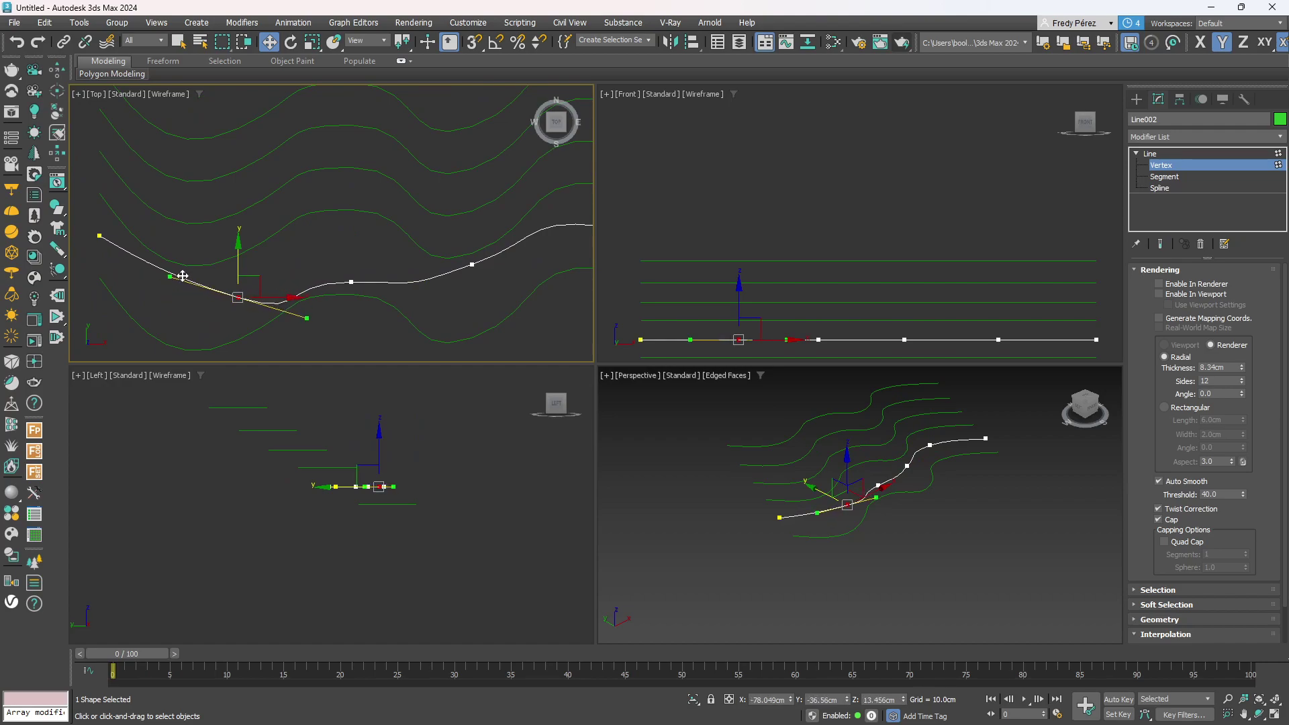
Adjust both tangent handles of Line002's fifth vertex to reshape its last crest, and leave vertex editing.
middle_drag(369, 291, 212, 317)
click(452, 253)
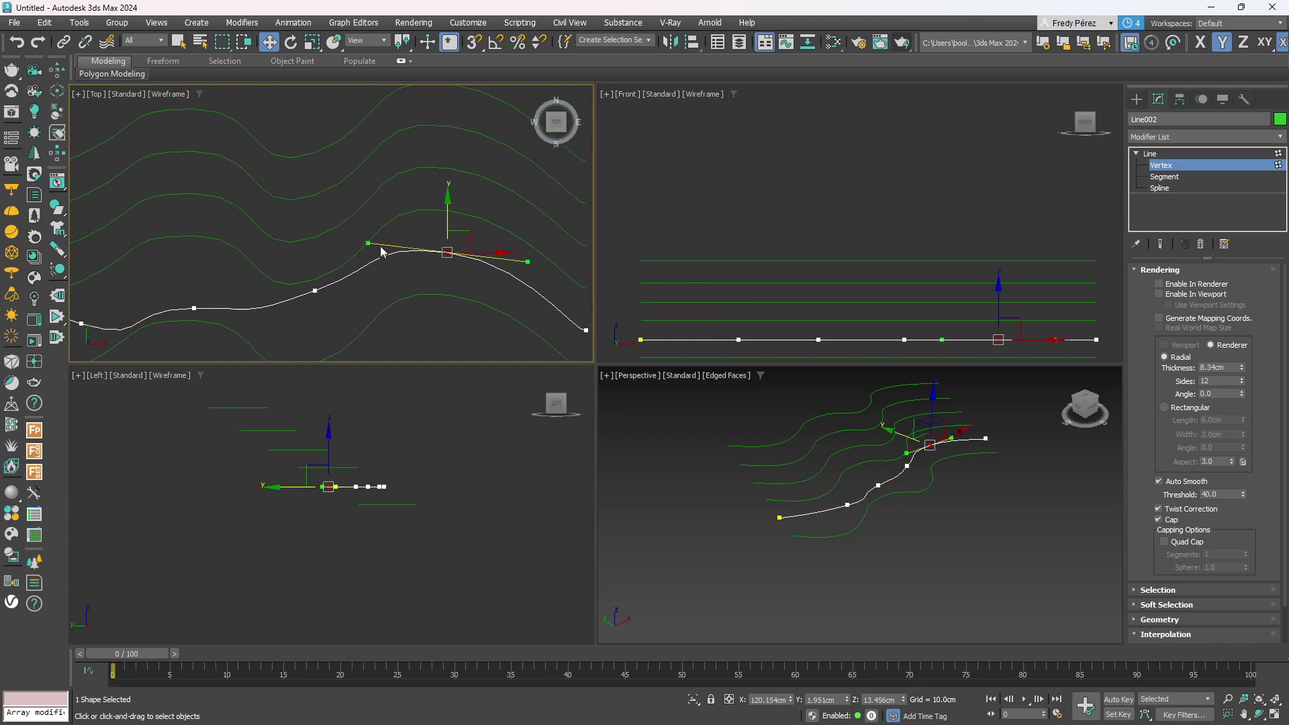
drag(368, 243, 368, 262)
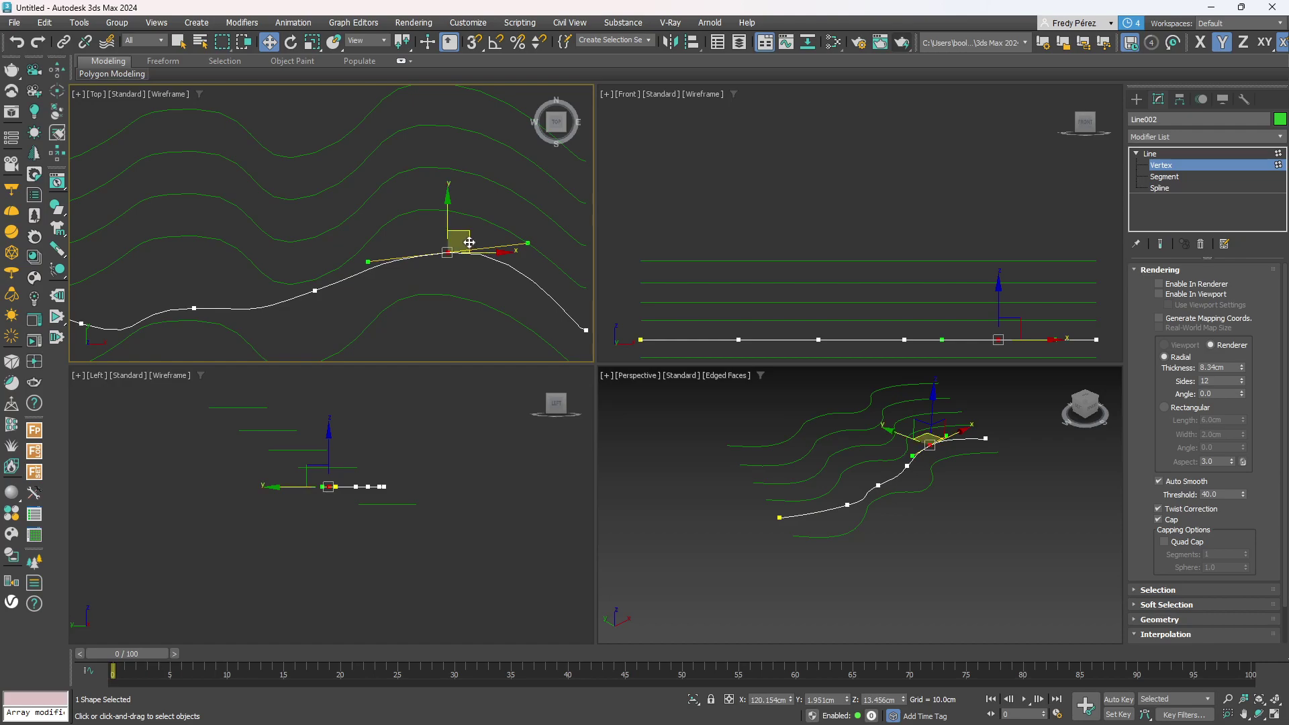
drag(528, 243, 498, 258)
middle_drag(433, 229, 477, 226)
click(1179, 161)
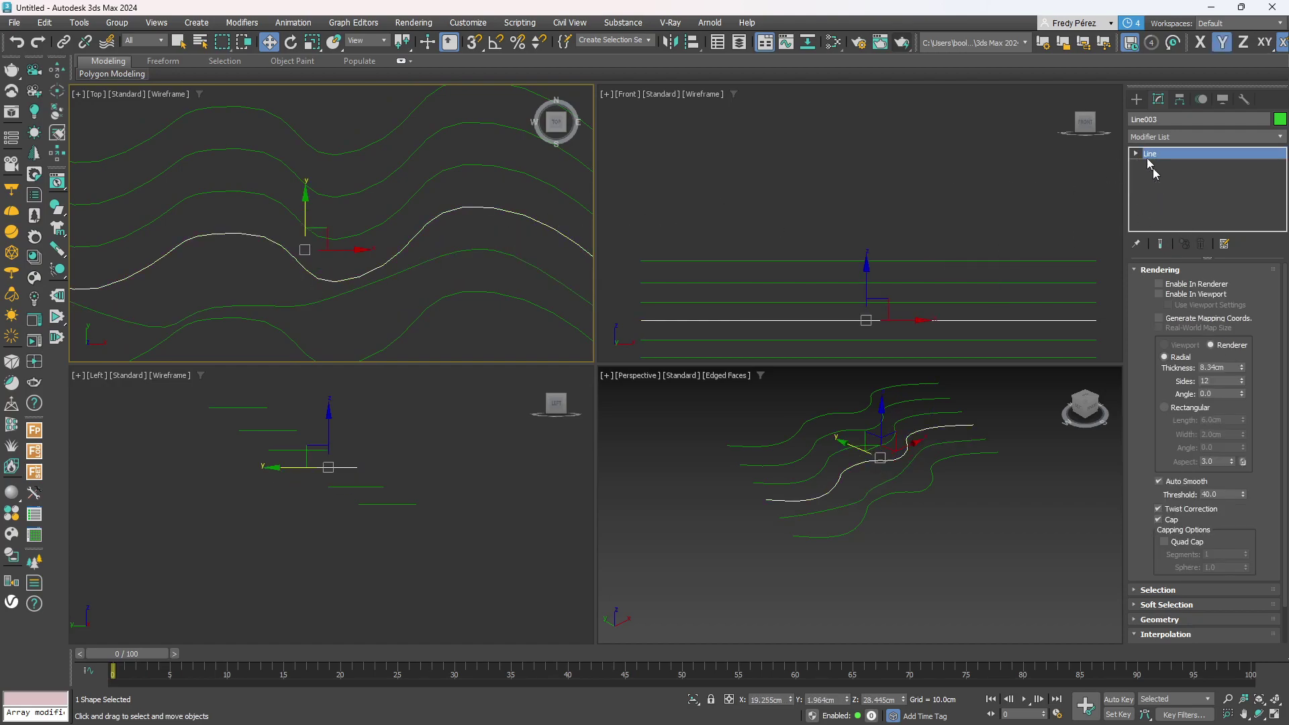
Enter Vertex level on Line003, raise its fourth vertex about 8 cm in the Top viewport, and move its fifth vertex upward with flatter tangents.
click(1135, 155)
click(1161, 165)
middle_drag(489, 184, 433, 229)
scroll(433, 230, down, 2)
click(341, 289)
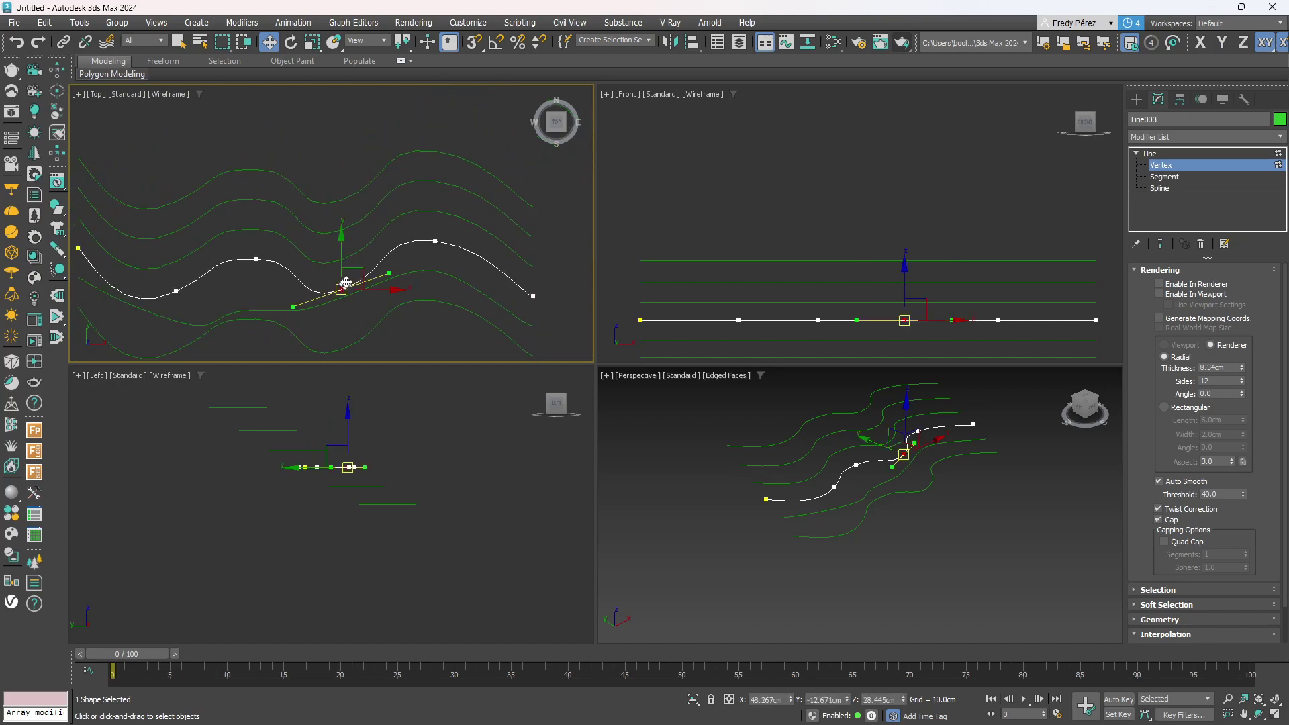
drag(341, 260, 342, 249)
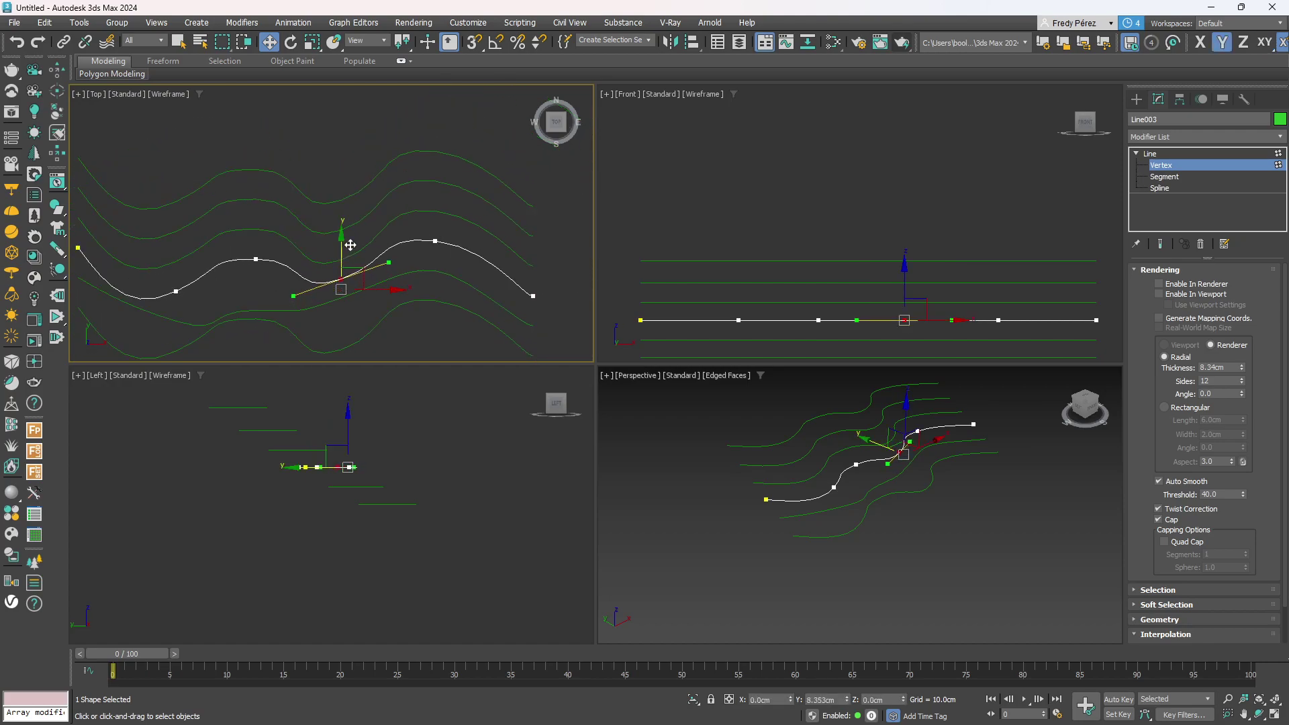
click(437, 240)
drag(441, 237, 360, 230)
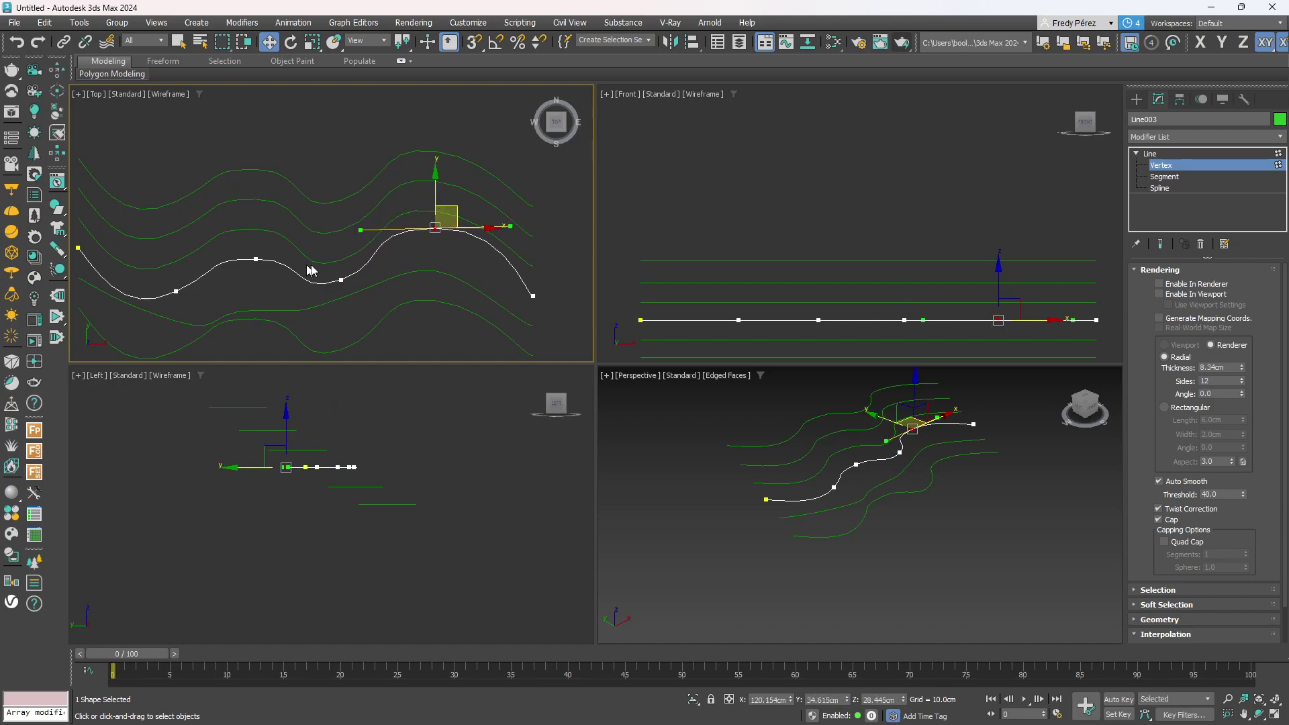
Flatten the tangent handles of Line003's second vertex to widen the first trough, and leave vertex editing.
middle_drag(313, 256, 390, 257)
click(253, 291)
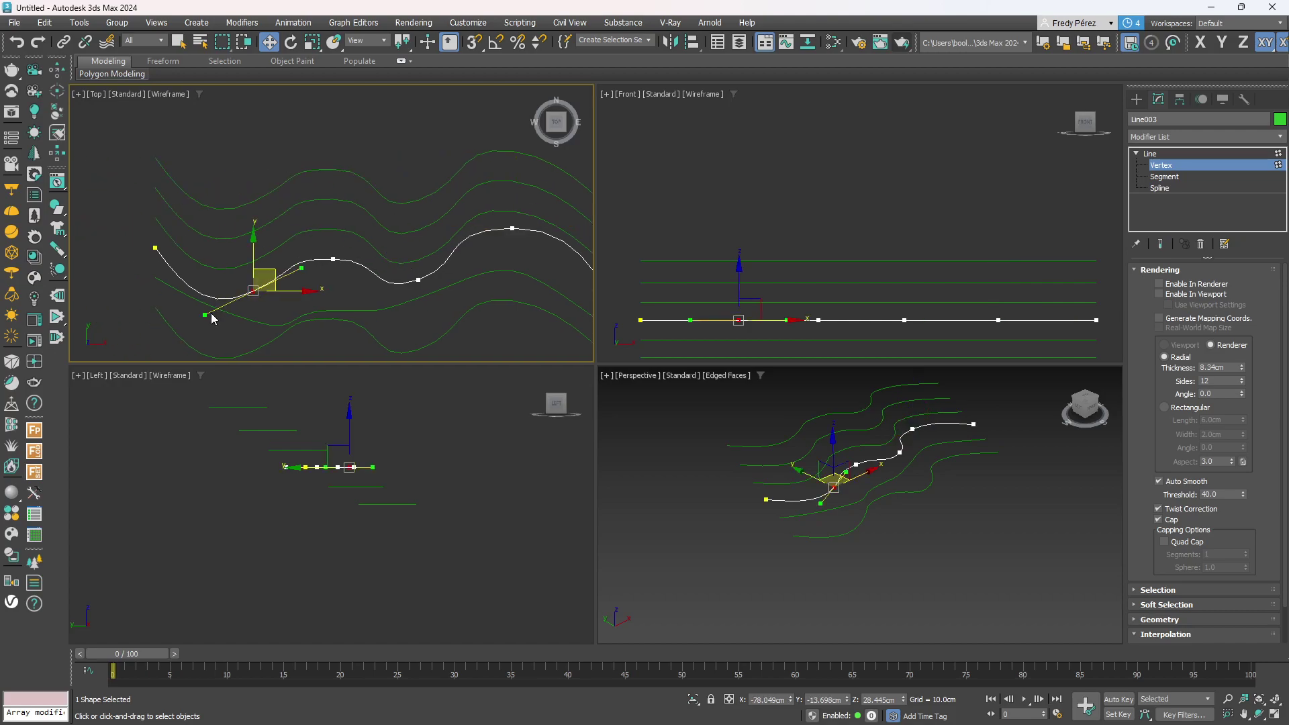
drag(208, 310, 202, 297)
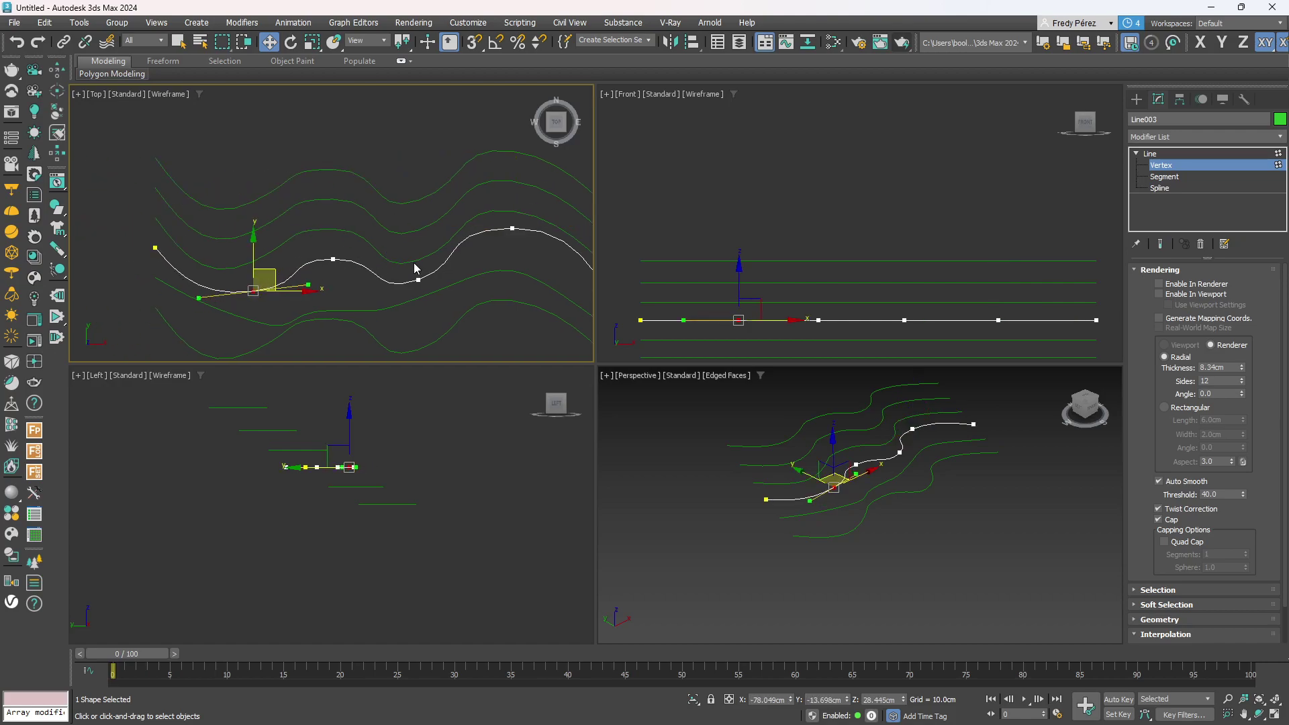
click(1176, 166)
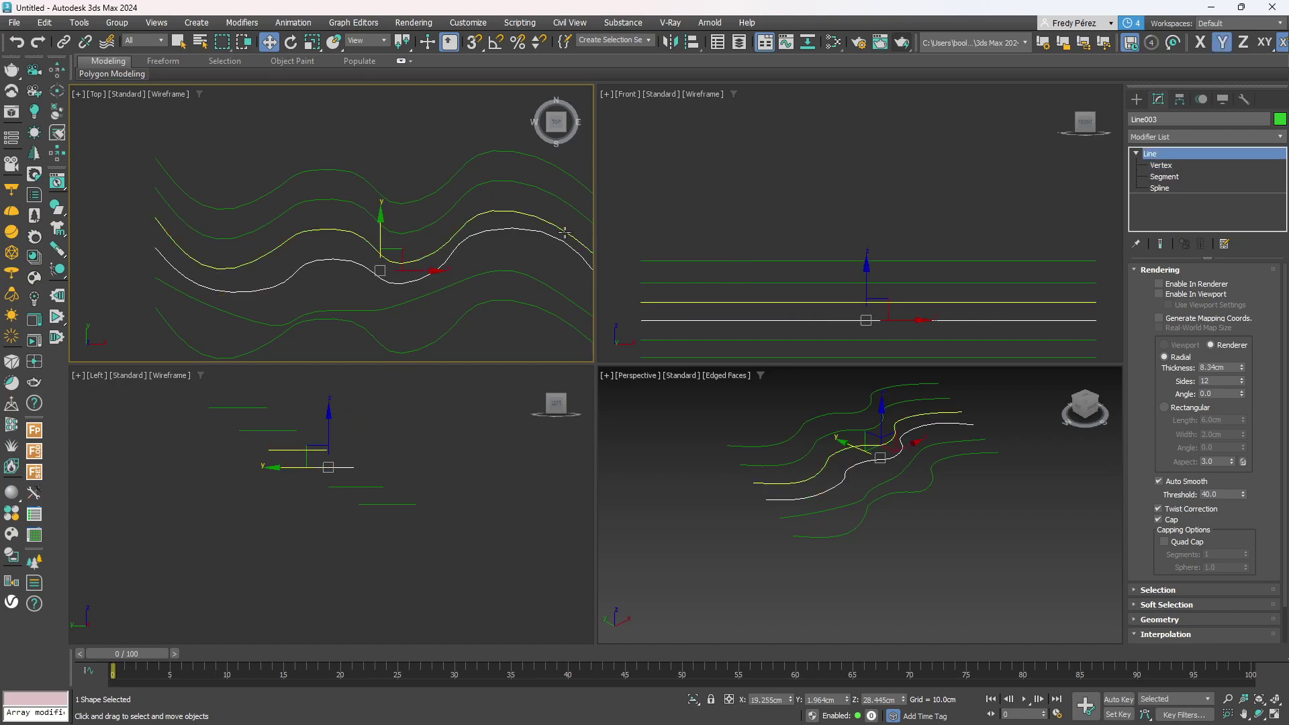
Enter Vertex level on Line004 and shorten its third vertex's tangent handles to sharpen the first crest.
click(472, 217)
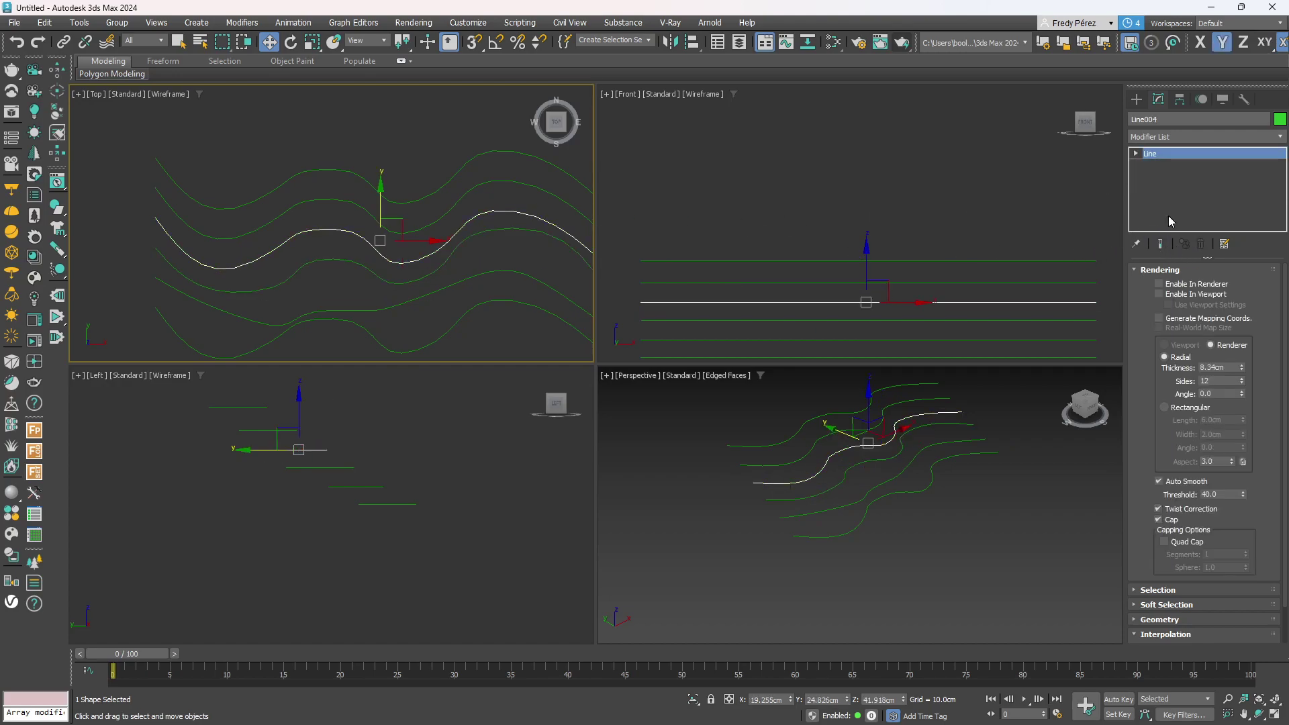
click(1136, 154)
click(1161, 165)
mouse_move(338, 215)
mouse_down()
mouse_move(317, 251)
mouse_move(333, 194)
mouse_up()
scroll(354, 204, up, 3)
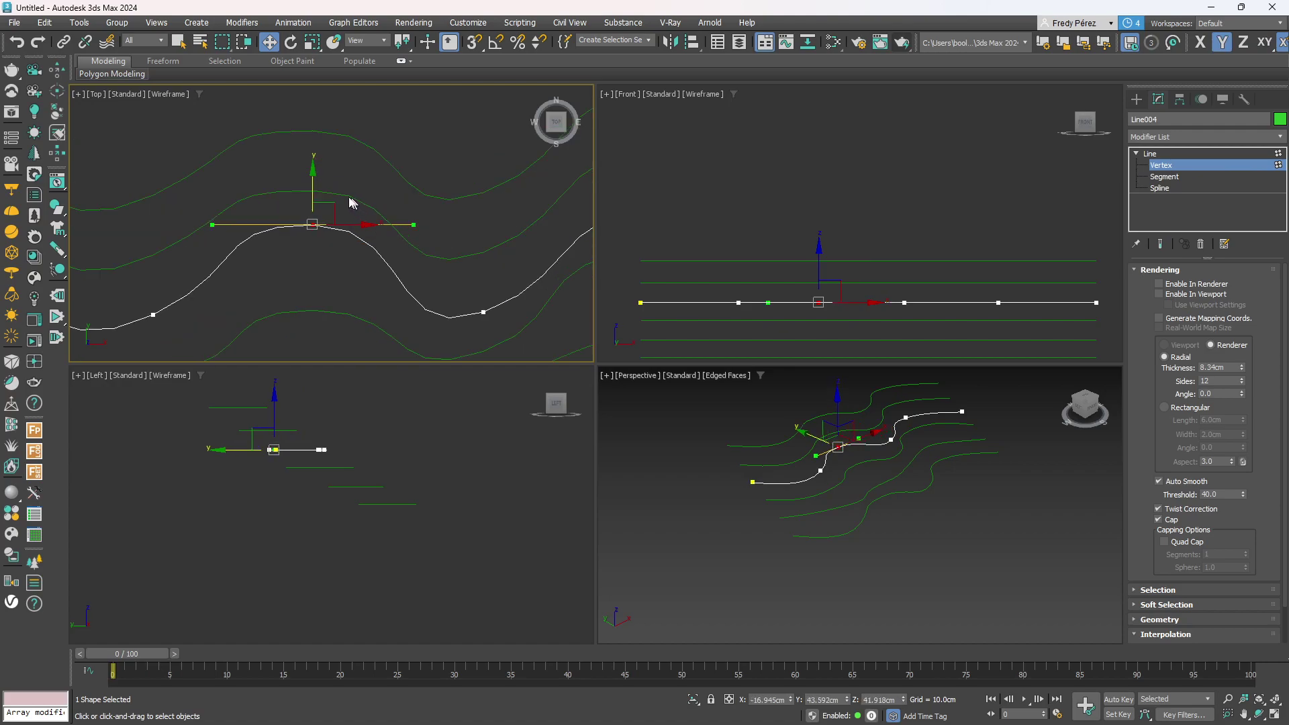
drag(212, 224, 265, 227)
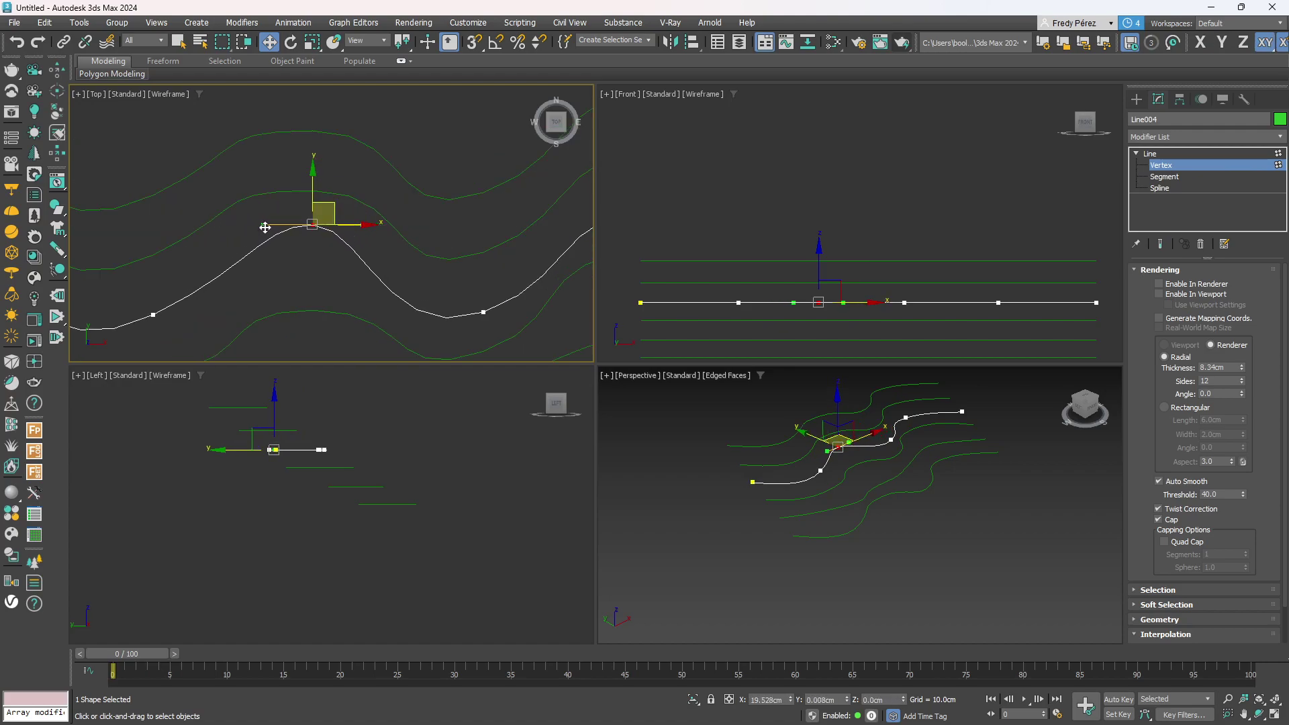
Shorten the tangent handles of Line004's fourth and fifth vertices to tighten the curve there, and leave vertex editing.
scroll(414, 298, down, 3)
click(448, 304)
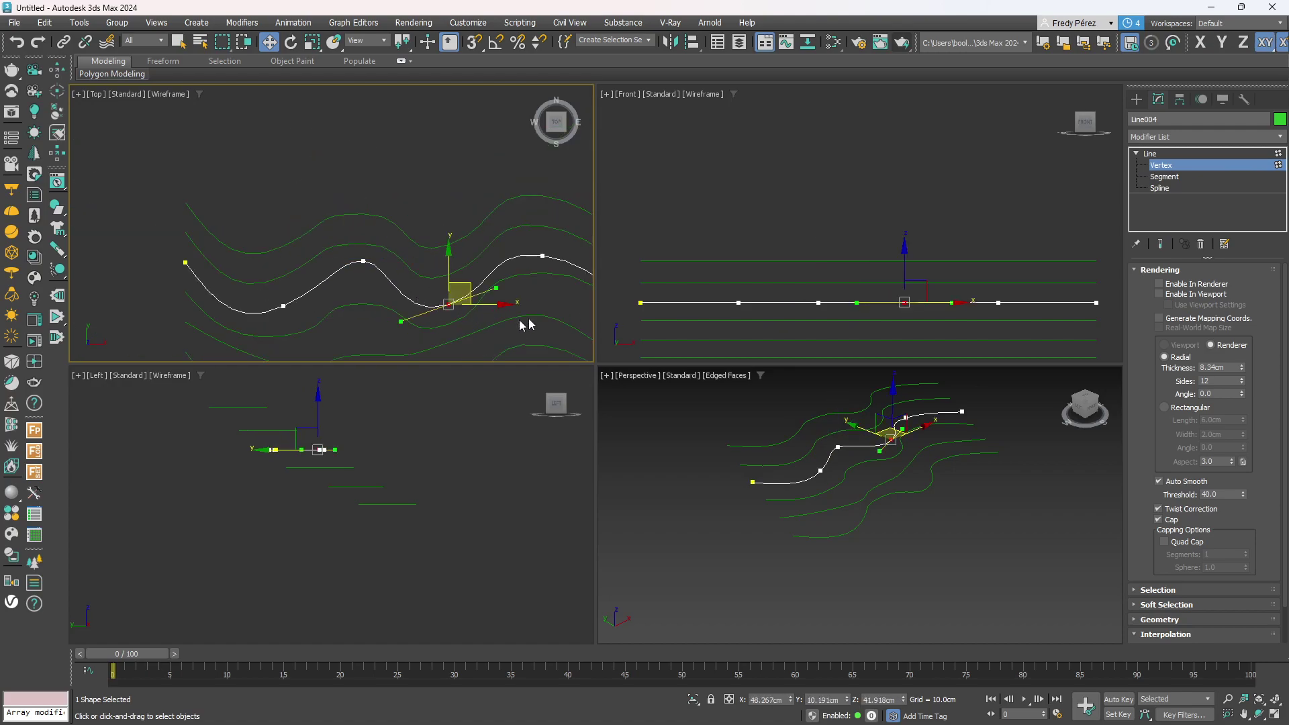
scroll(434, 325, up, 3)
drag(368, 320, 417, 338)
scroll(494, 280, down, 3)
middle_drag(494, 281, 371, 294)
drag(466, 233, 422, 248)
scroll(412, 257, up, 2)
scroll(412, 257, up, 1)
scroll(462, 247, down, 3)
middle_drag(349, 279, 408, 269)
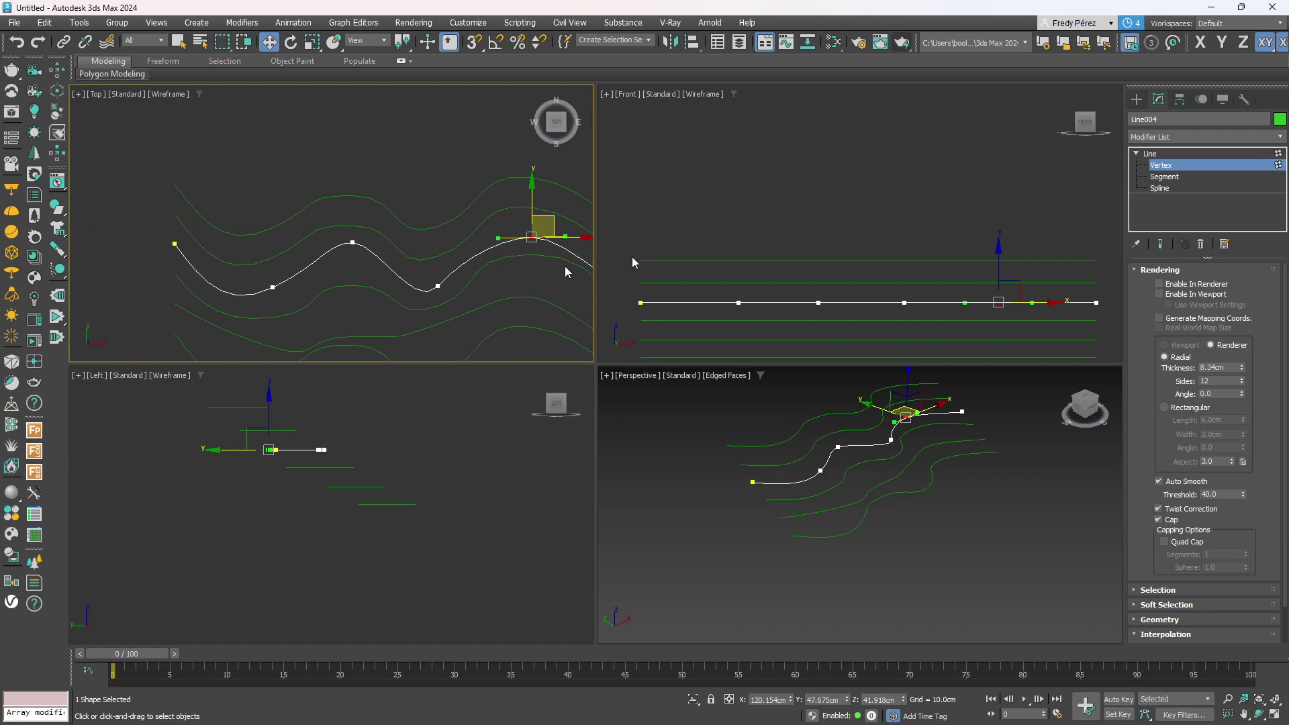
click(1188, 164)
Maximize the Perspective viewport and frame all six contour lines for inspection.
middle_drag(539, 272, 514, 247)
scroll(839, 473, up, 1)
middle_drag(865, 436, 848, 474)
scroll(823, 493, down, 2)
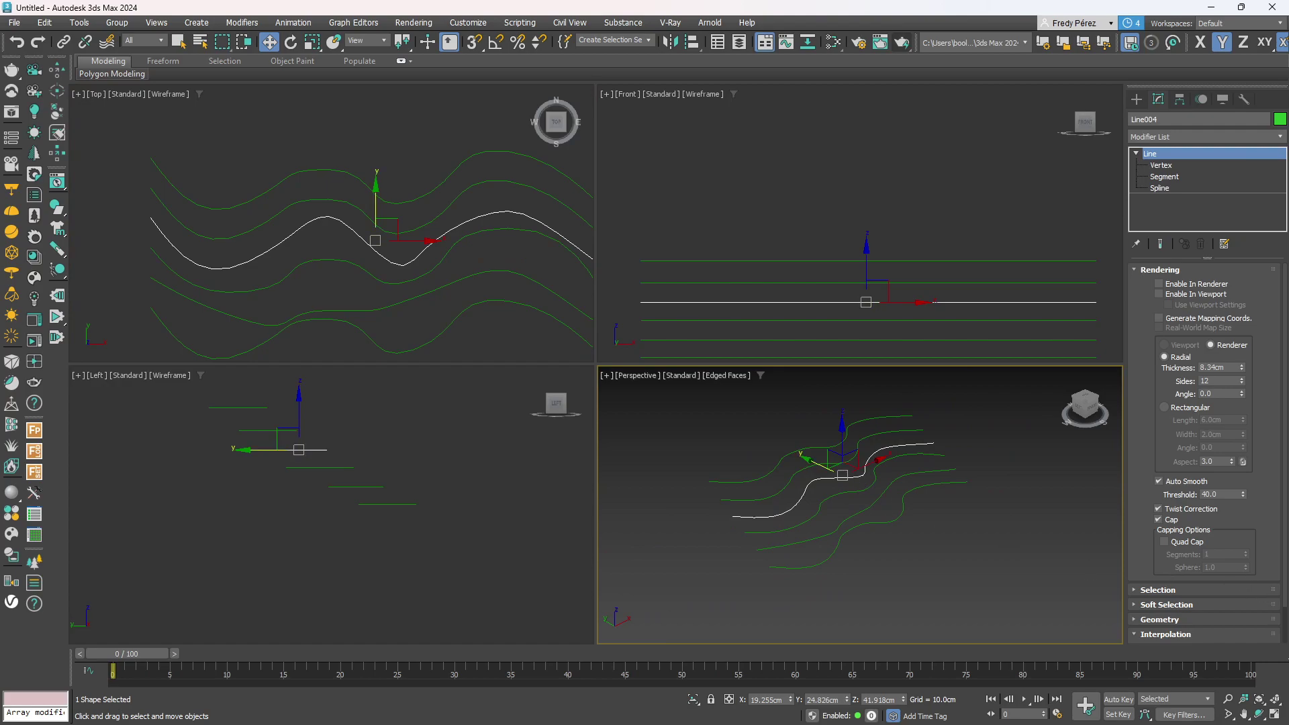
click(1274, 714)
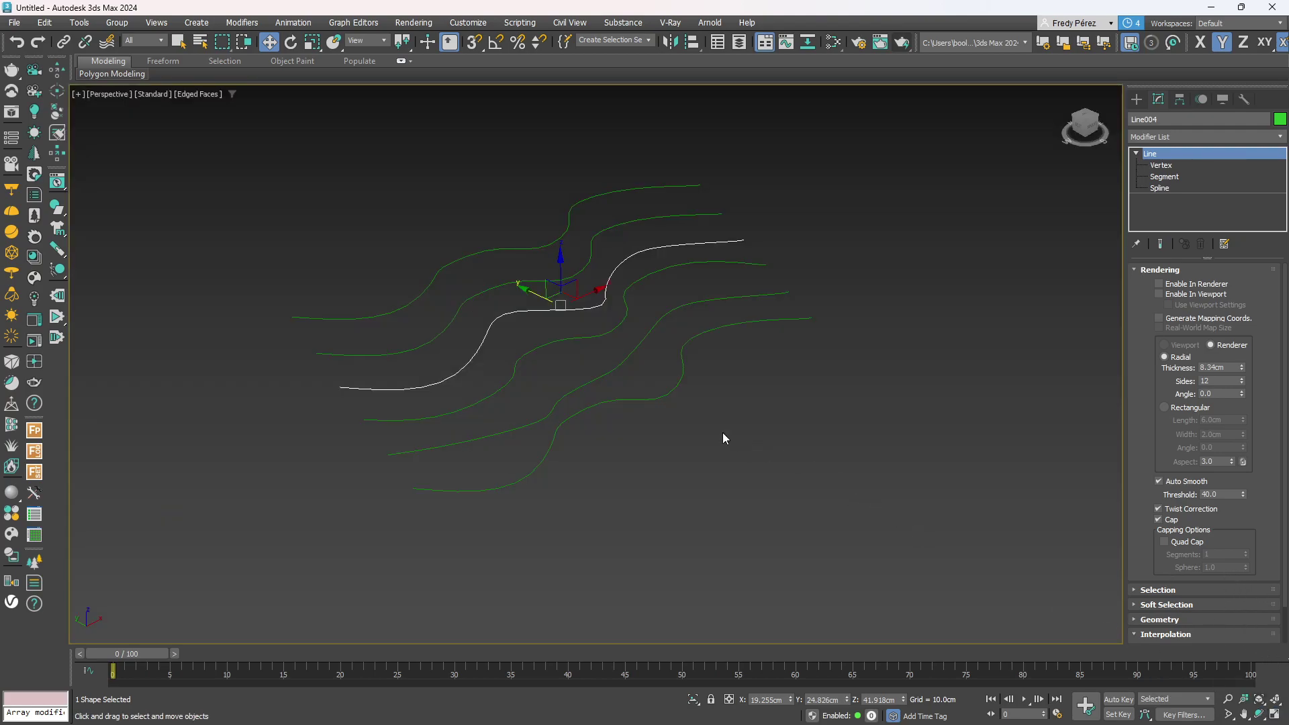
scroll(587, 336, up, 3)
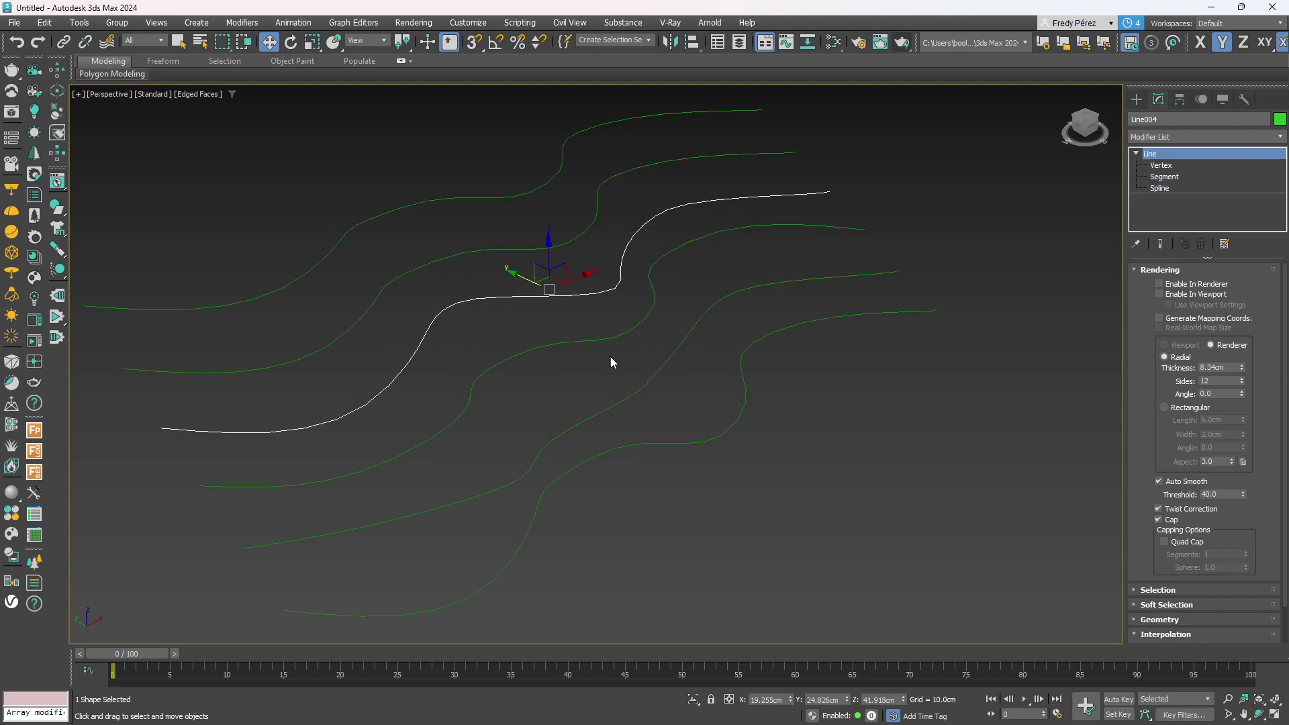
alt+middle_drag(674, 491, 662, 489)
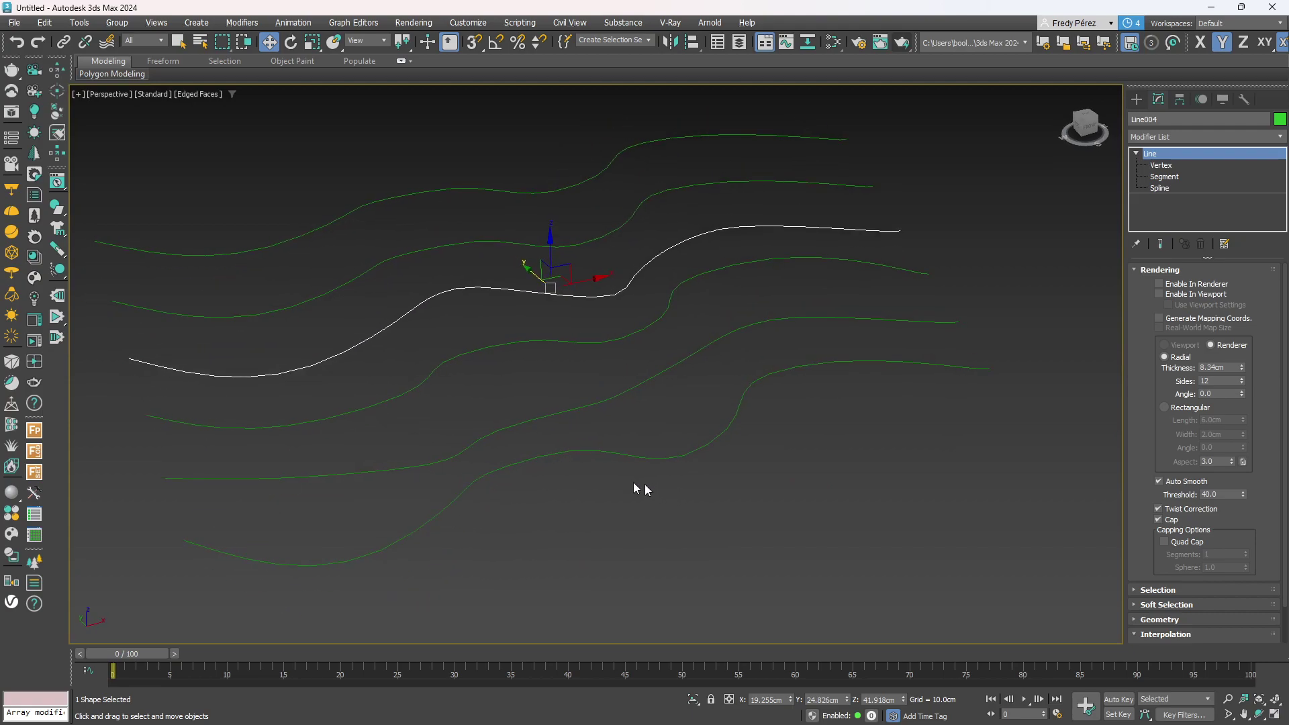
middle_drag(492, 495, 584, 486)
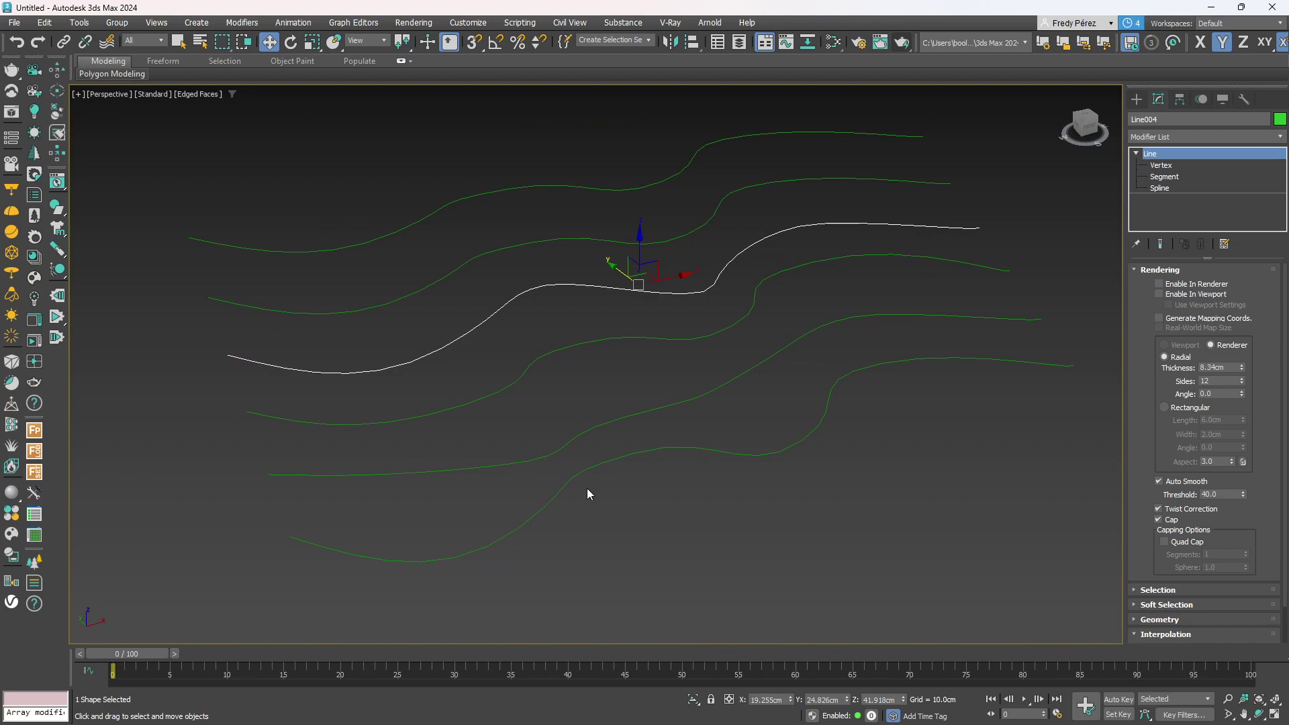
Select the lowest contour, Line001, and create a Terrain compound object from it.
click(556, 497)
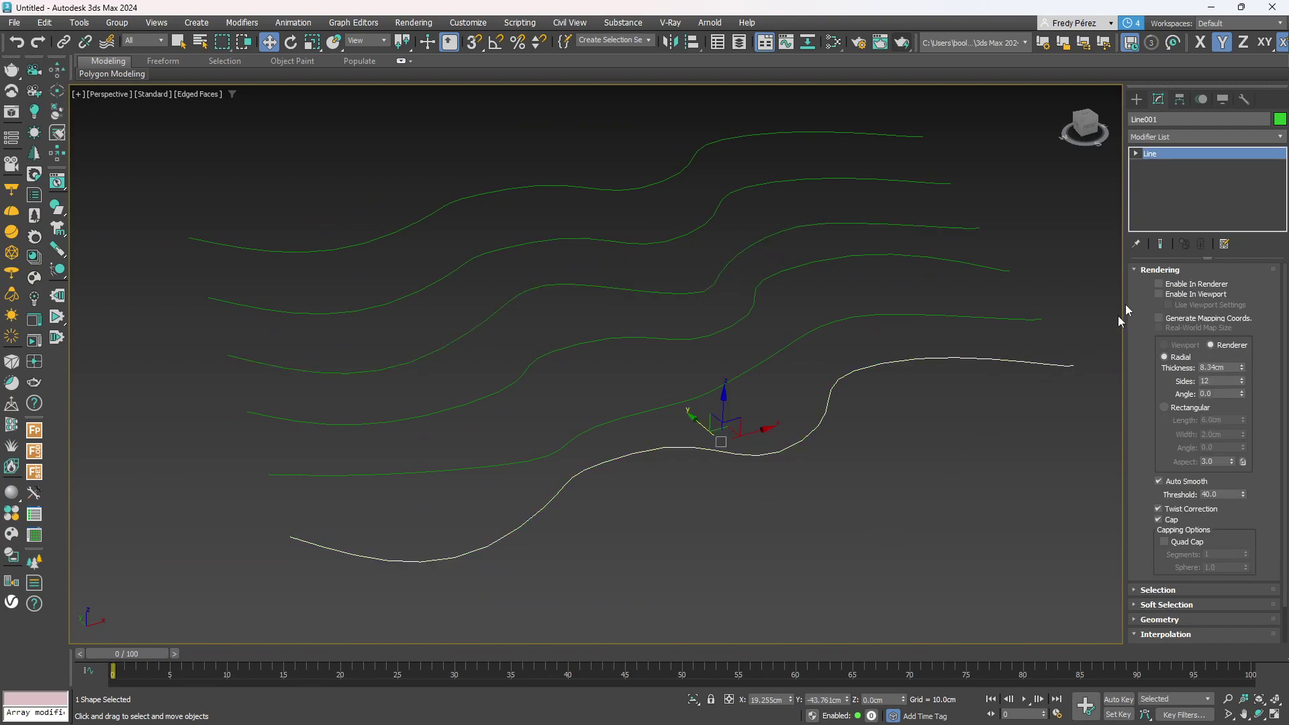
click(1136, 99)
click(1136, 120)
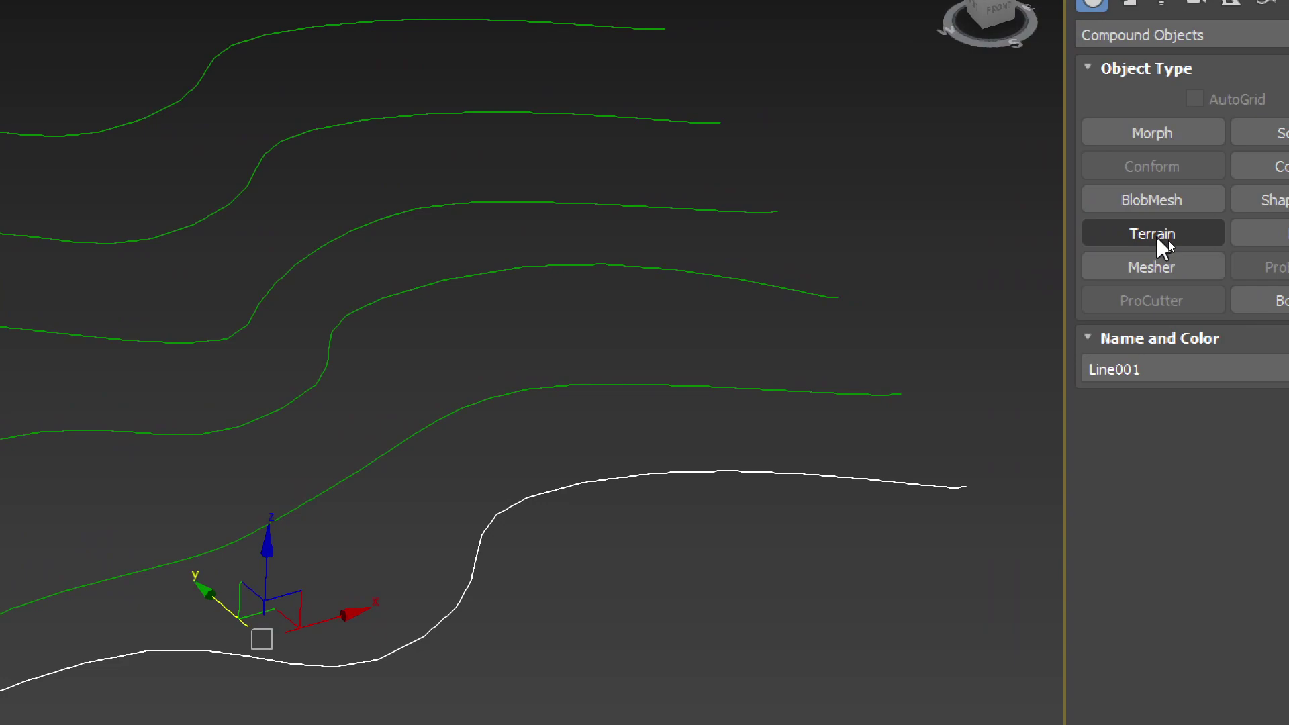
click(1158, 239)
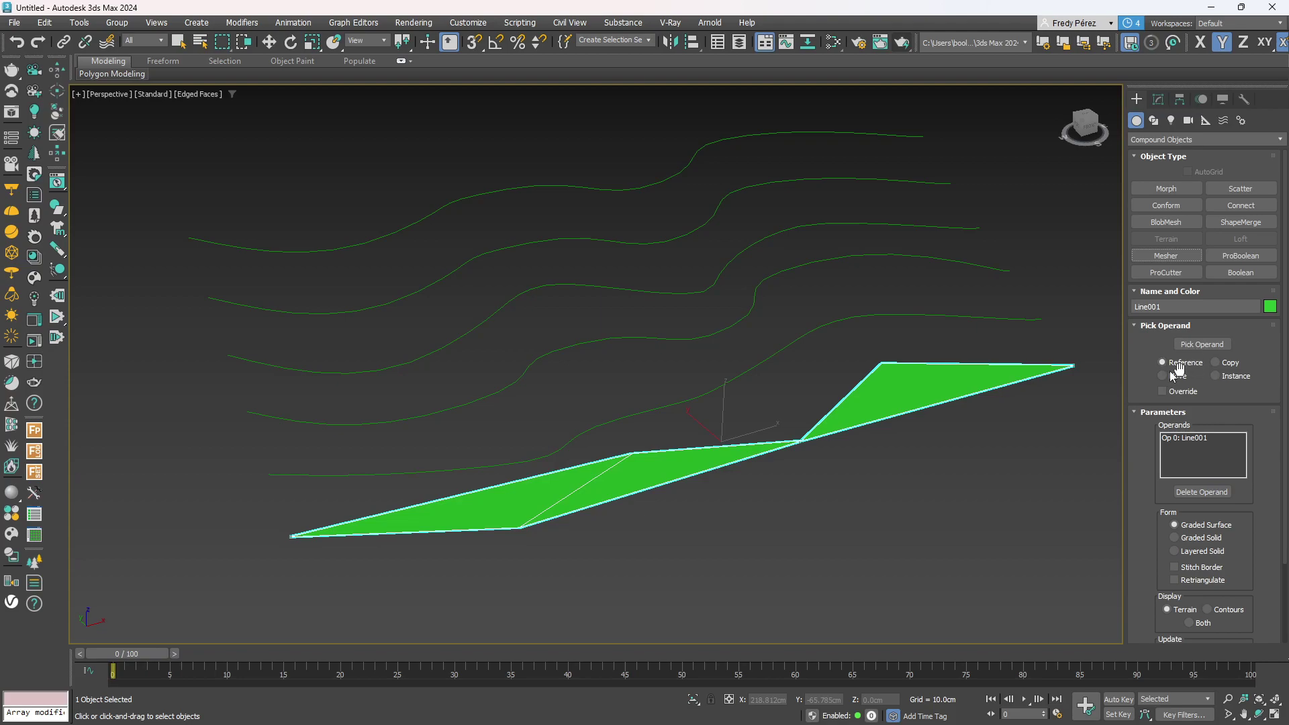
Set the Terrain's operand type to Instance and pick Line002 through Line006 in ascending order as operands.
click(1177, 378)
click(1227, 378)
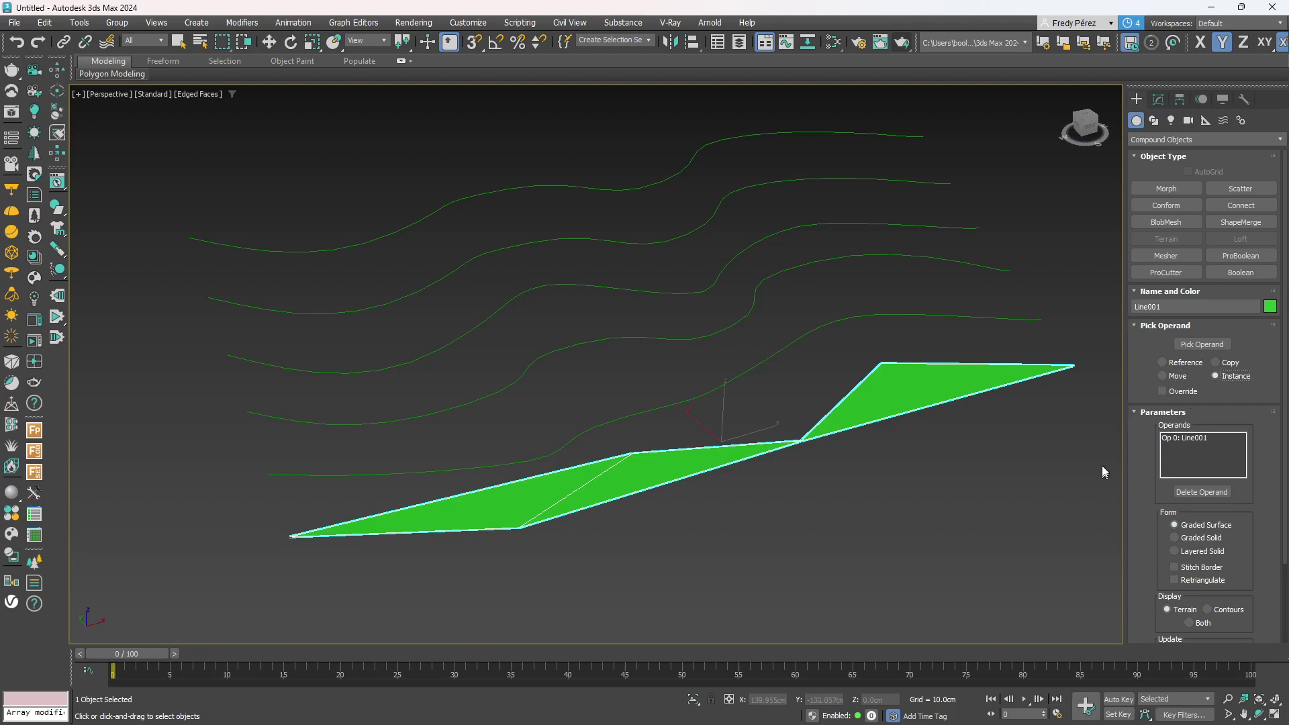
click(1202, 344)
click(761, 364)
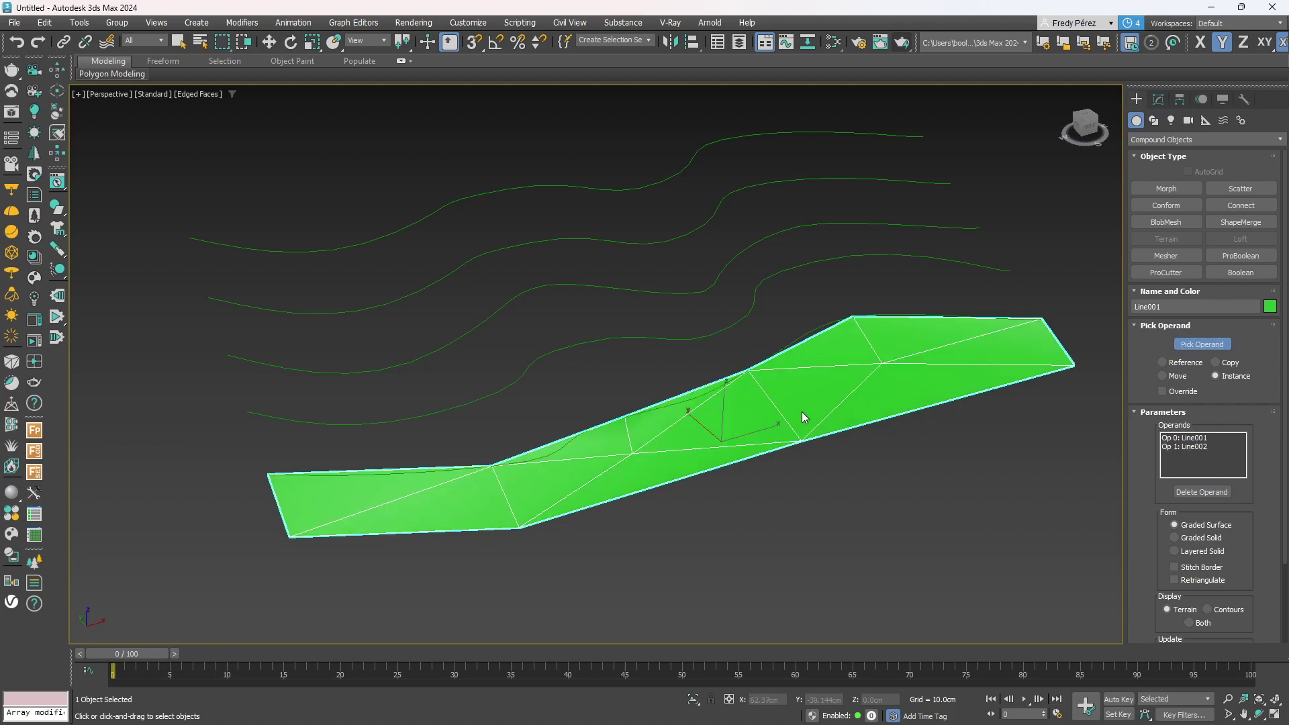
click(735, 336)
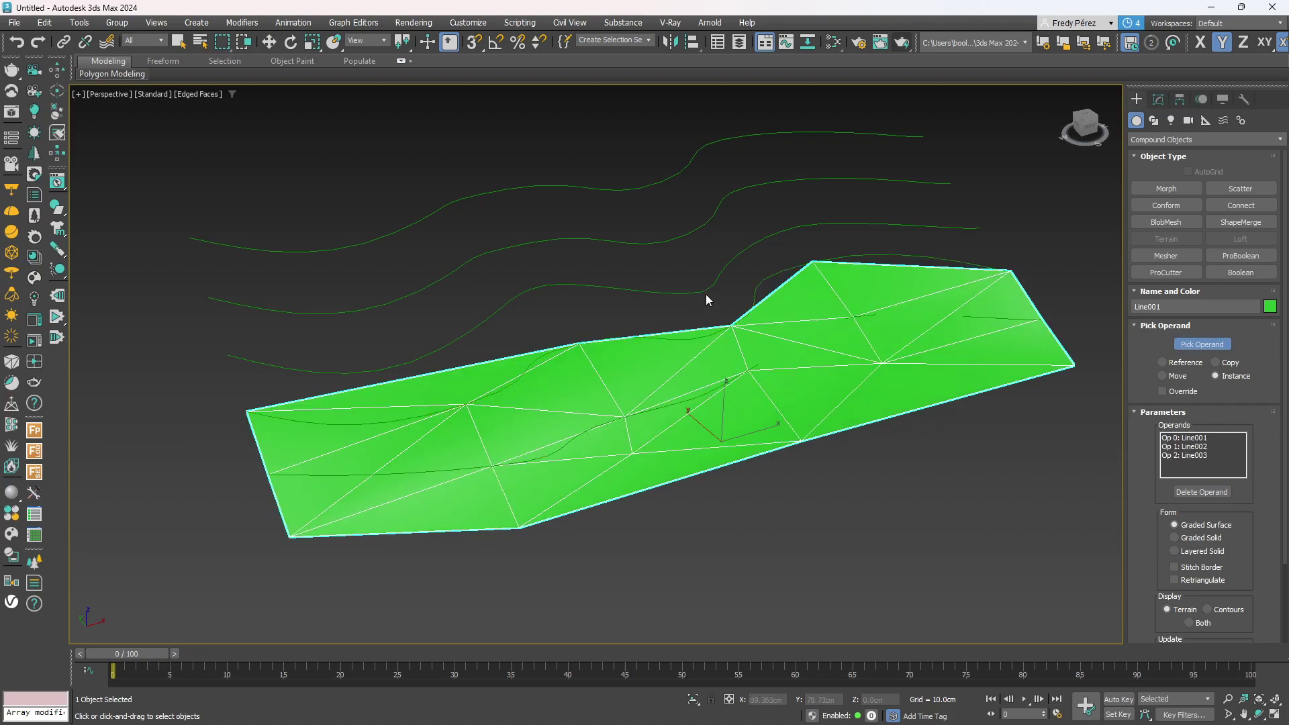
click(707, 291)
click(680, 246)
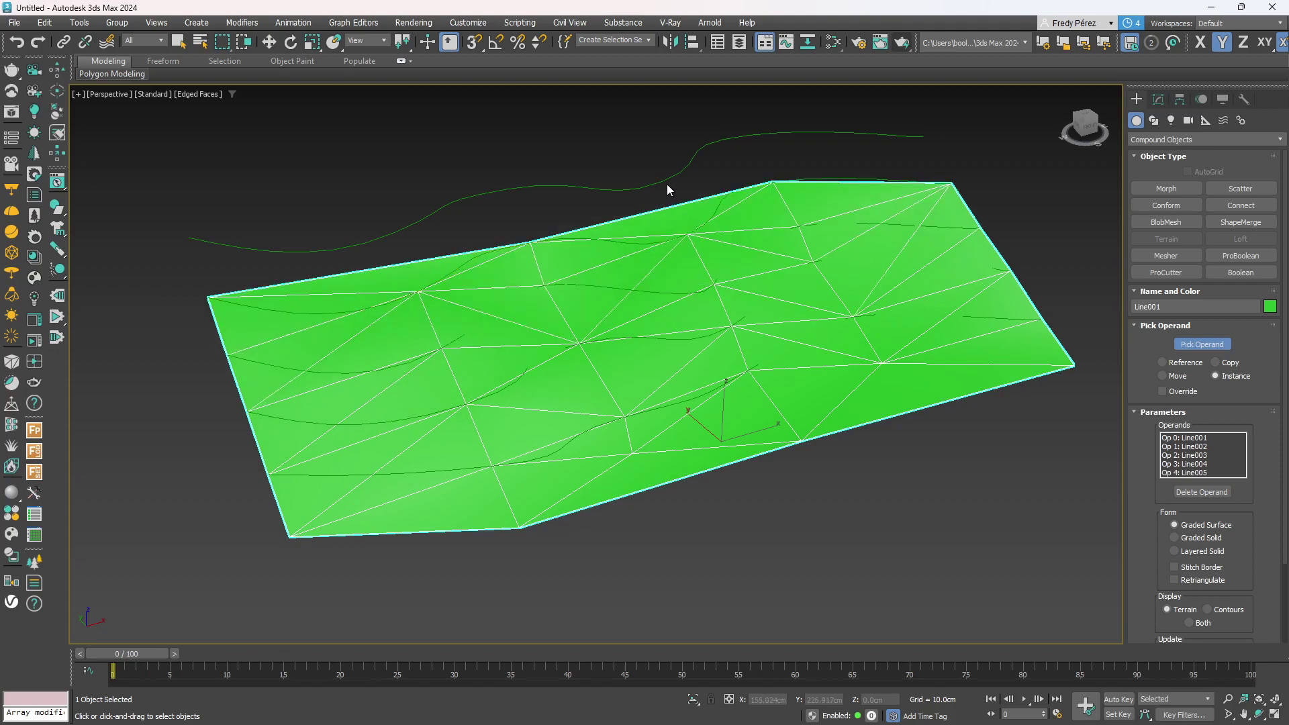
click(666, 180)
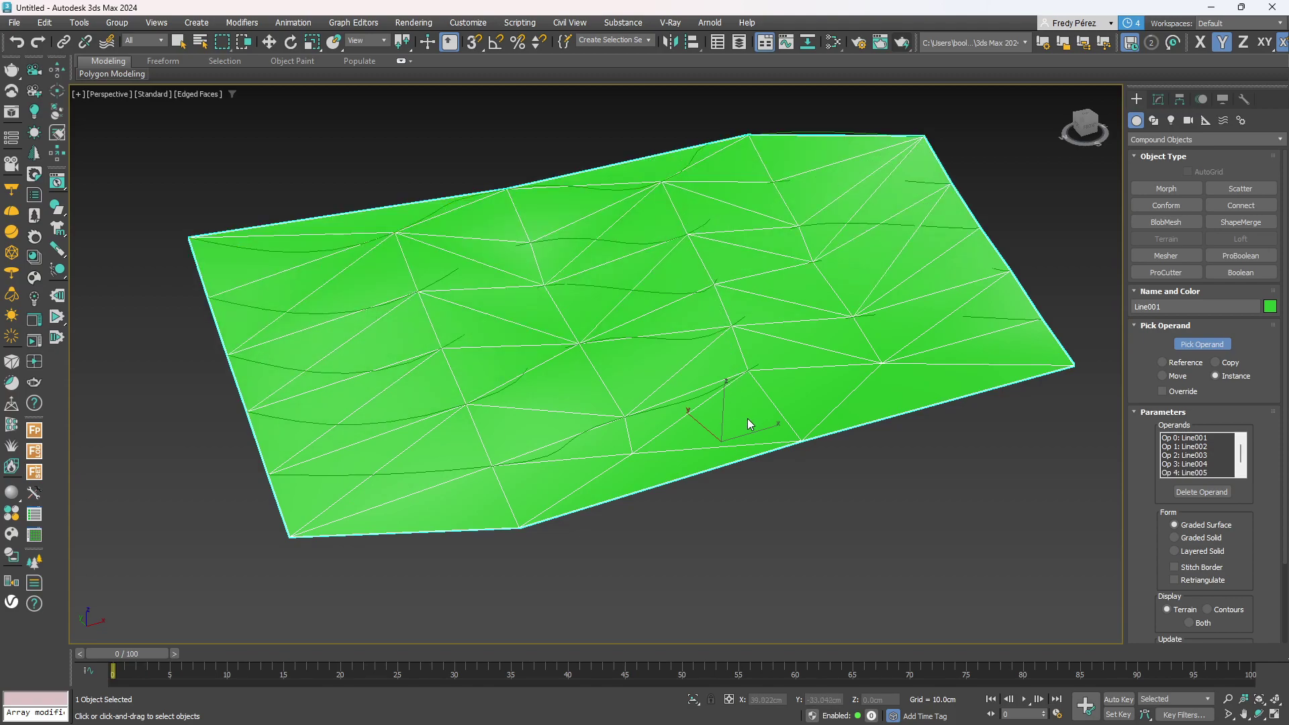
Inspect the Terrain surface from several angles, and undo the operand picks and the Terrain creation.
mouse_move(692, 441)
alt+middle_down()
mouse_move(659, 420)
mouse_move(743, 383)
mouse_move(720, 434)
mouse_move(751, 469)
mouse_move(836, 401)
mouse_move(762, 374)
mouse_move(682, 432)
alt+middle_up()
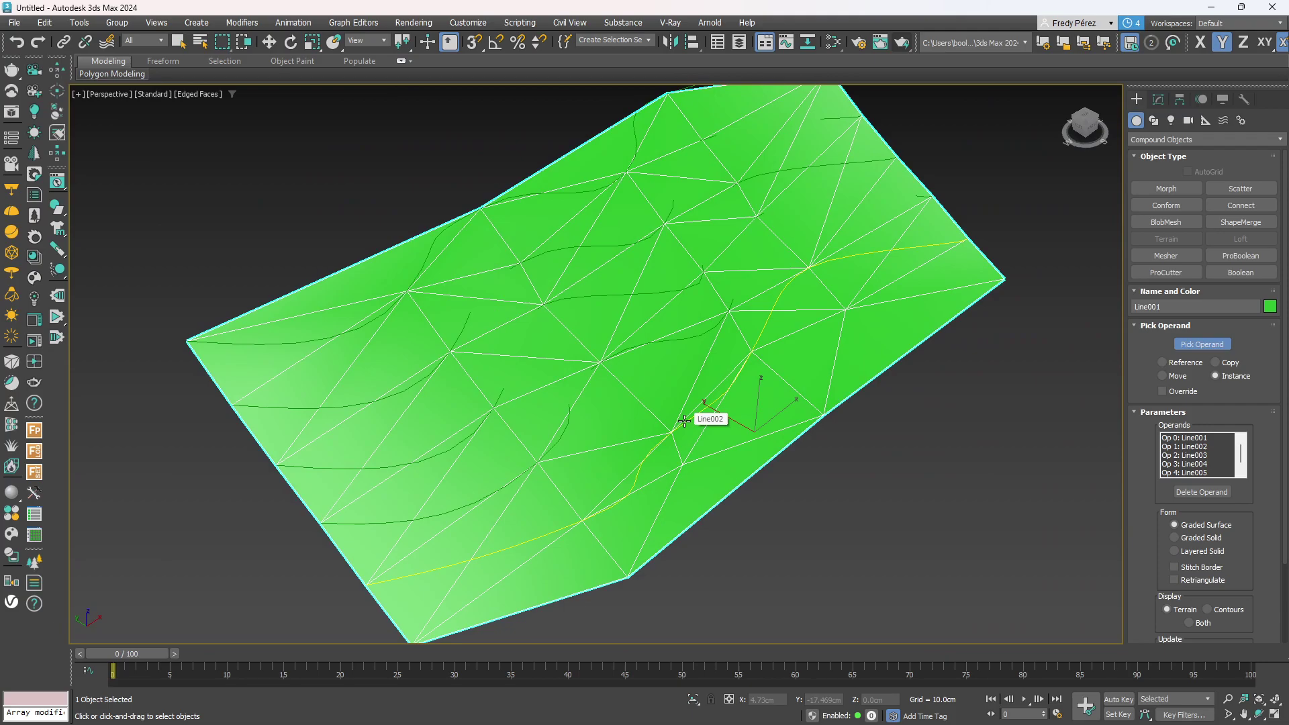
mouse_move(626, 421)
alt+middle_down()
mouse_move(644, 375)
mouse_move(620, 388)
mouse_move(612, 435)
alt+middle_up()
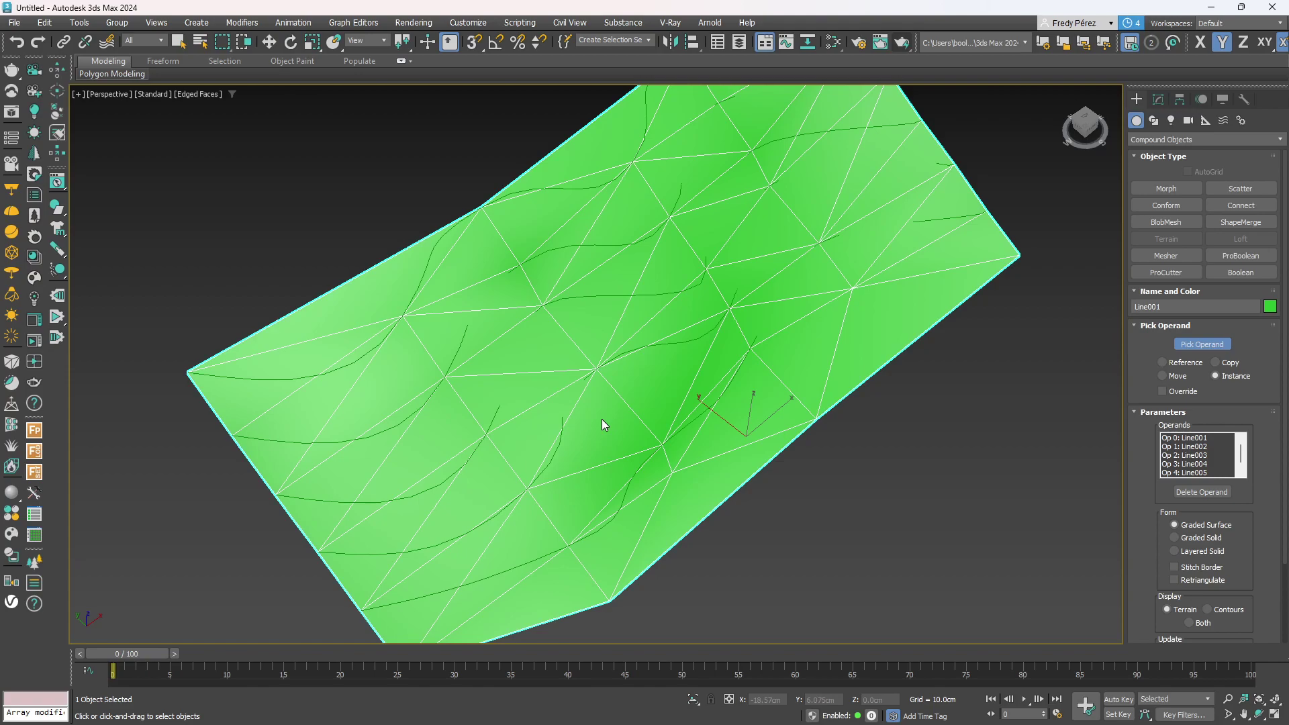
alt+middle_drag(602, 419, 574, 444)
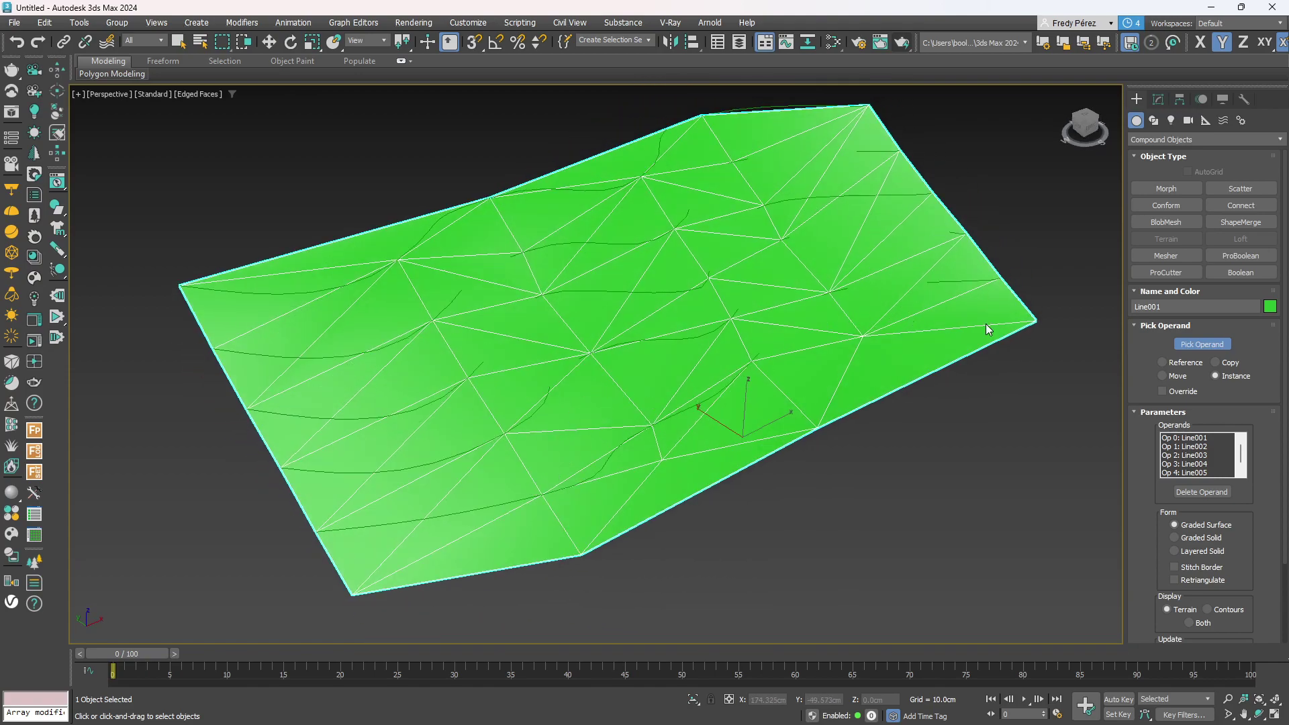
mouse_move(771, 409)
alt+middle_down()
mouse_move(819, 369)
mouse_move(779, 410)
alt+middle_up()
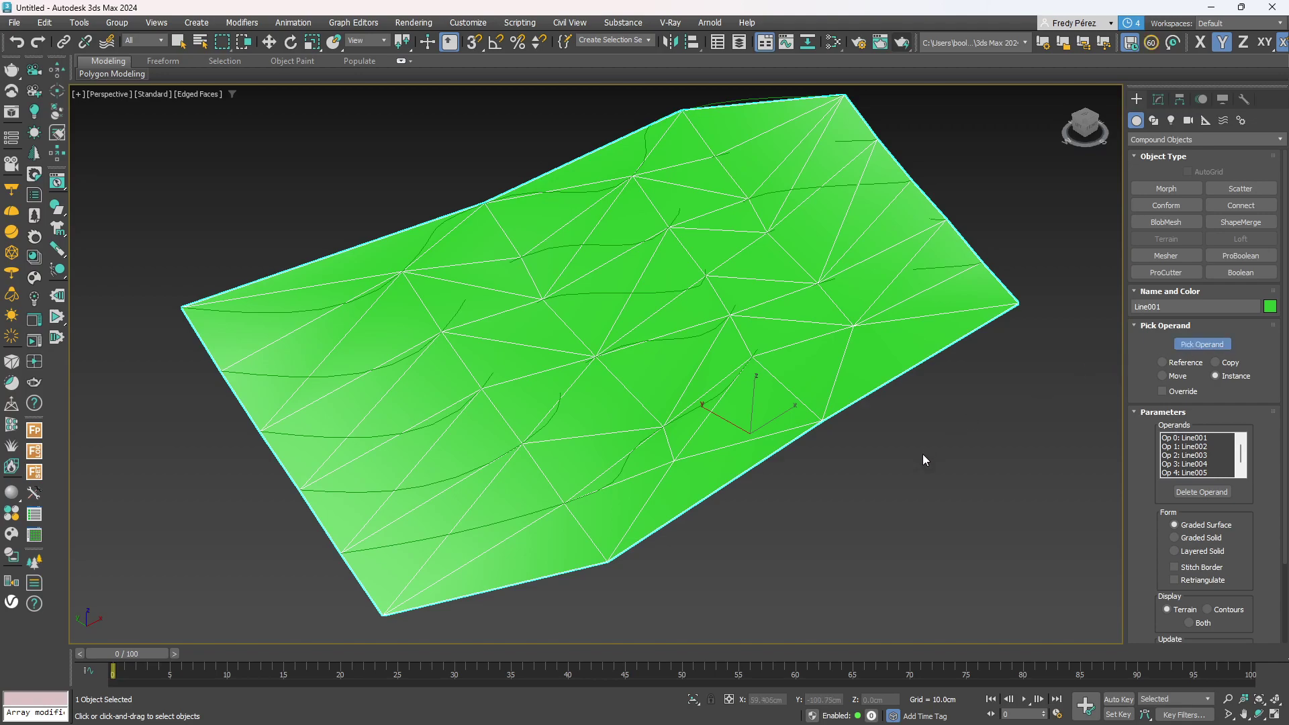
key(ctrl+z)
key(ctrl+z)
key(ctrl+z)
key(ctrl+z)
key(ctrl+z)
key(ctrl+z)
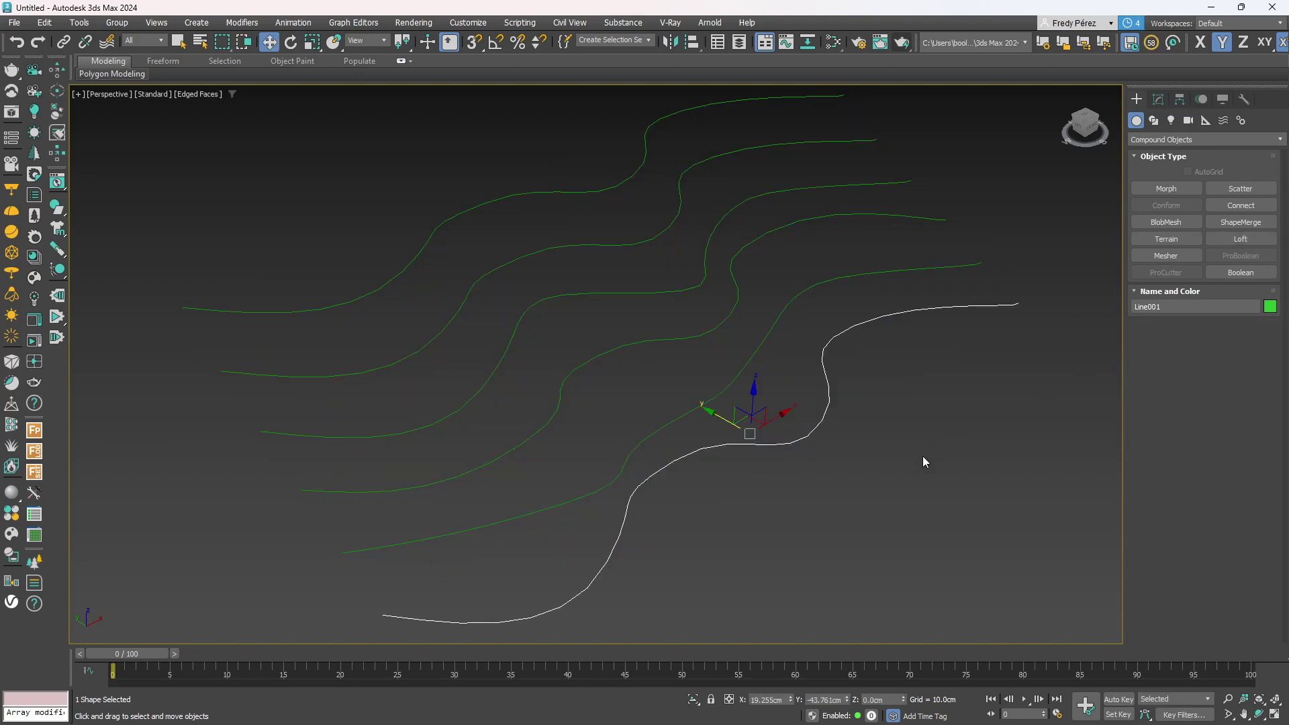
Enter Segment level on Line001 and select all of its segments.
click(1159, 101)
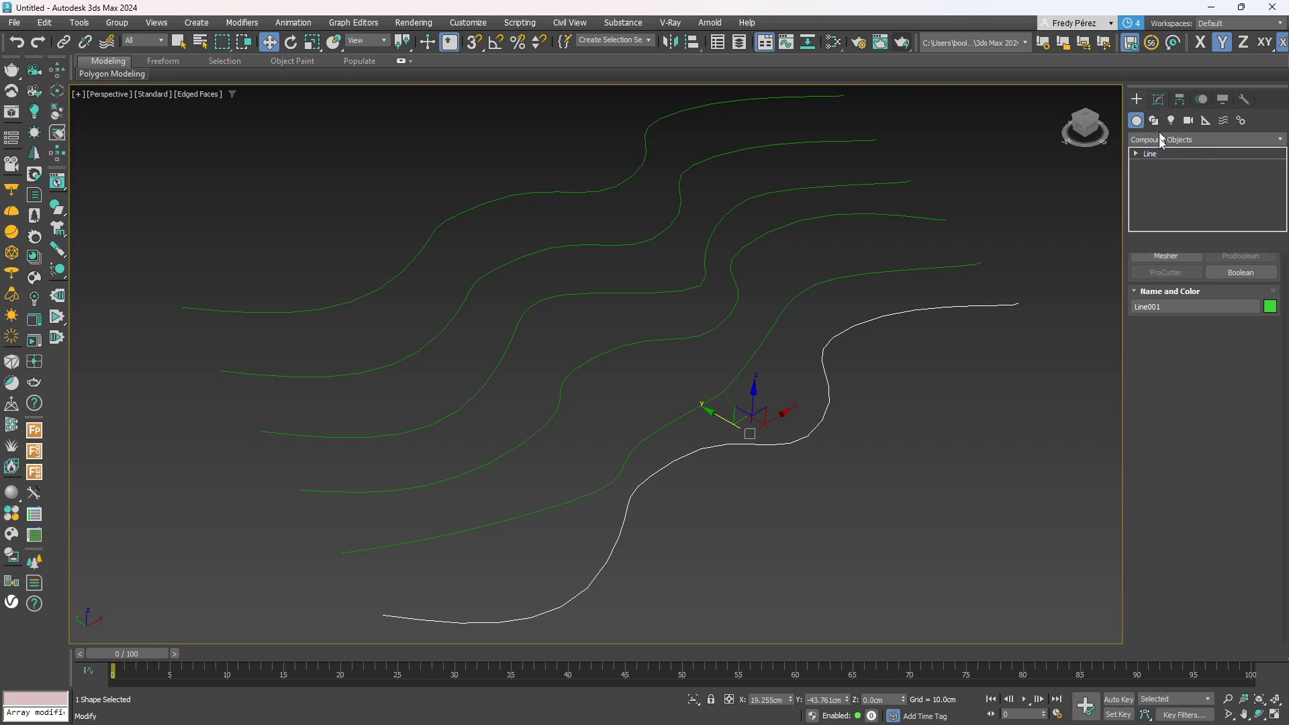
click(1136, 153)
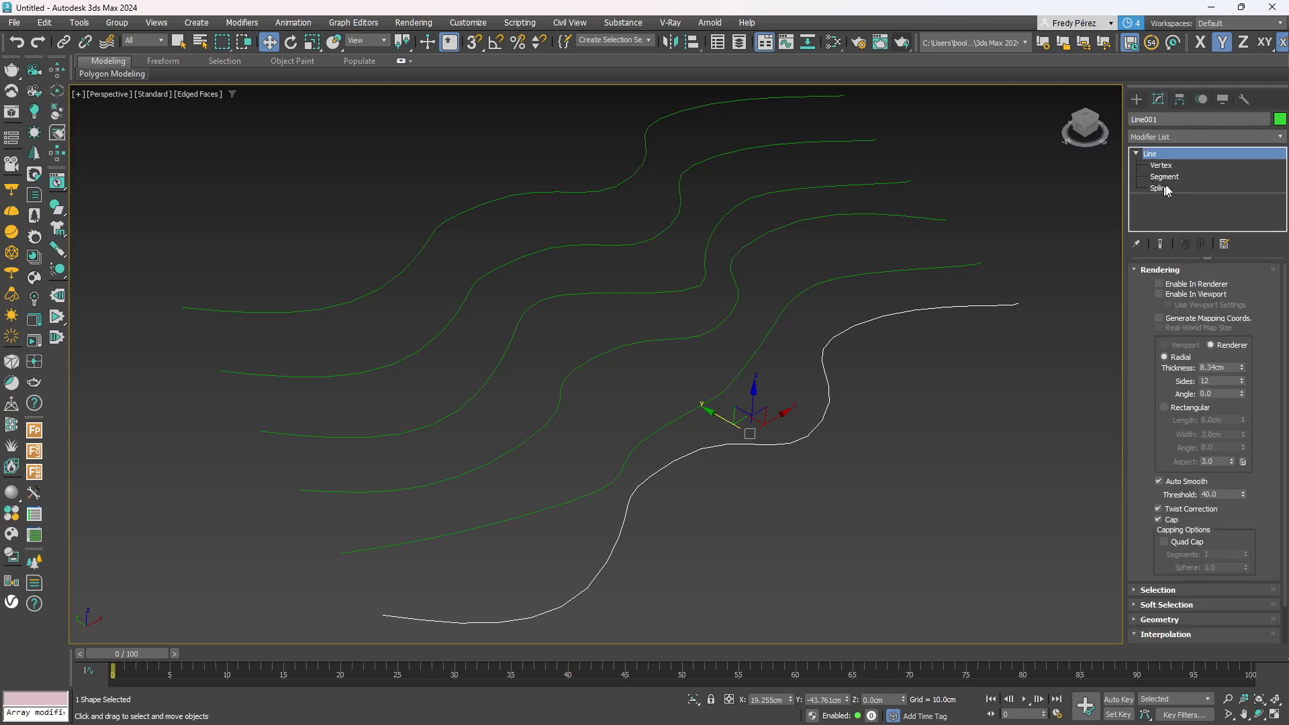
click(1169, 177)
scroll(867, 372, down, 3)
middle_drag(957, 348, 889, 335)
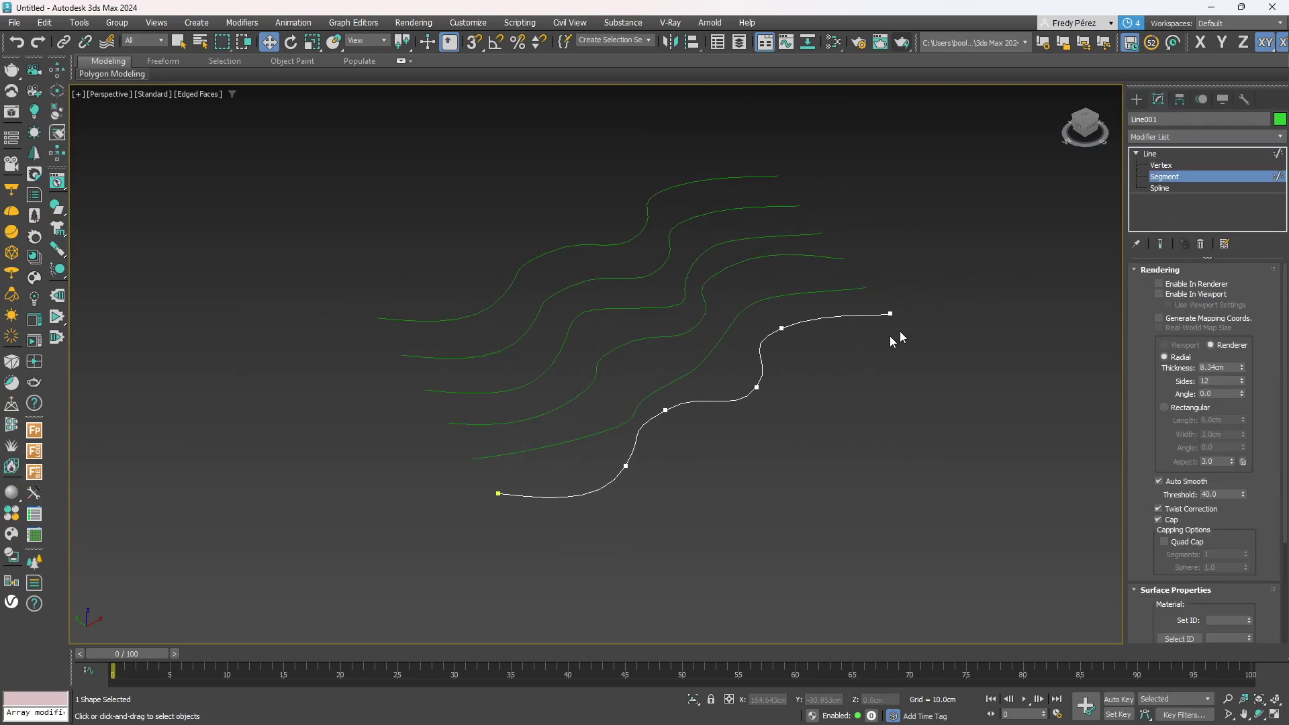
drag(687, 425, 450, 544)
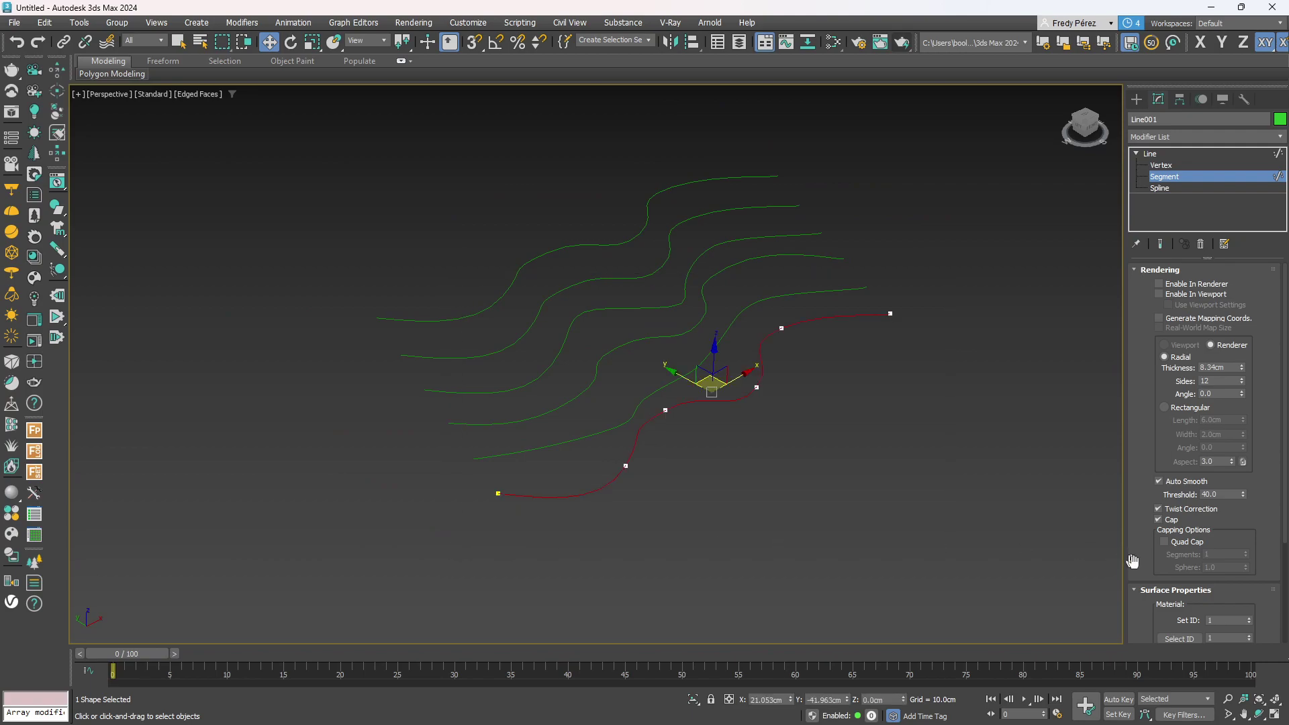
Try 10 interpolation steps on Line001, return the value to 6, and collapse the Interpolation settings.
drag(1131, 562, 1129, 334)
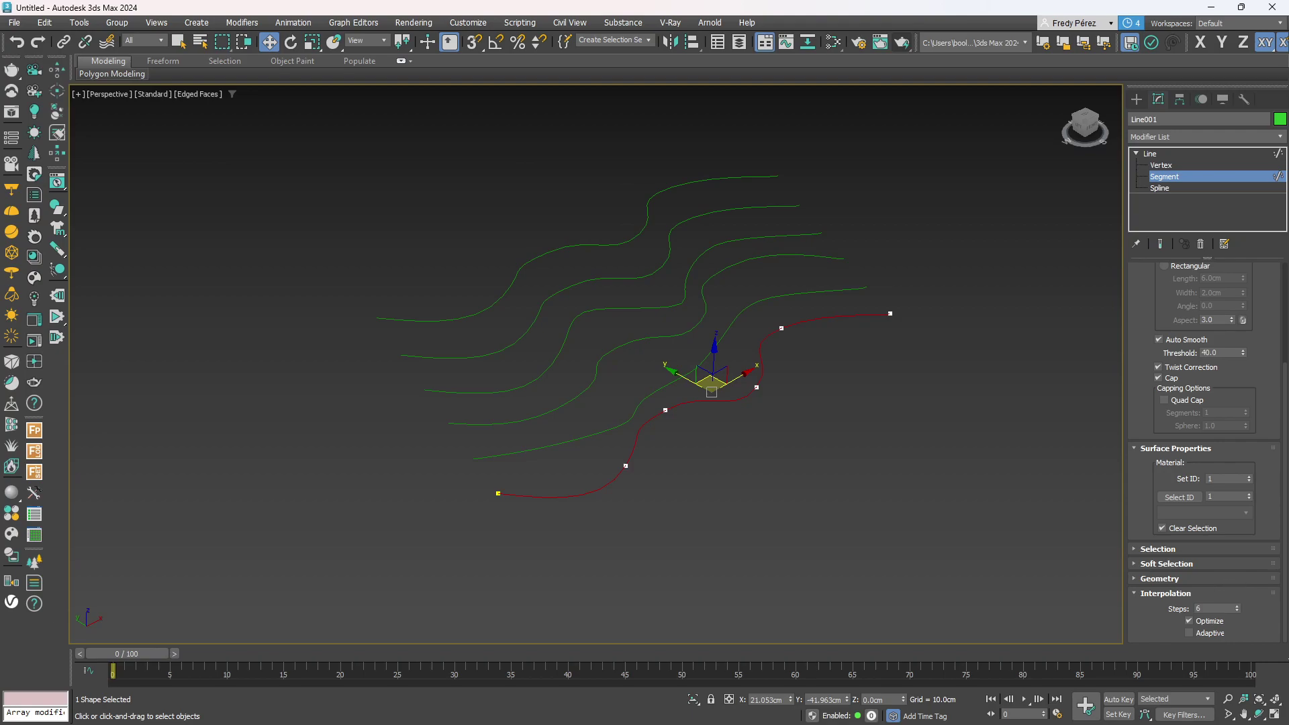
click(1162, 188)
click(1168, 177)
drag(1212, 609, 1116, 597)
text(10)
drag(1208, 608, 1136, 596)
text(6)
click(1137, 595)
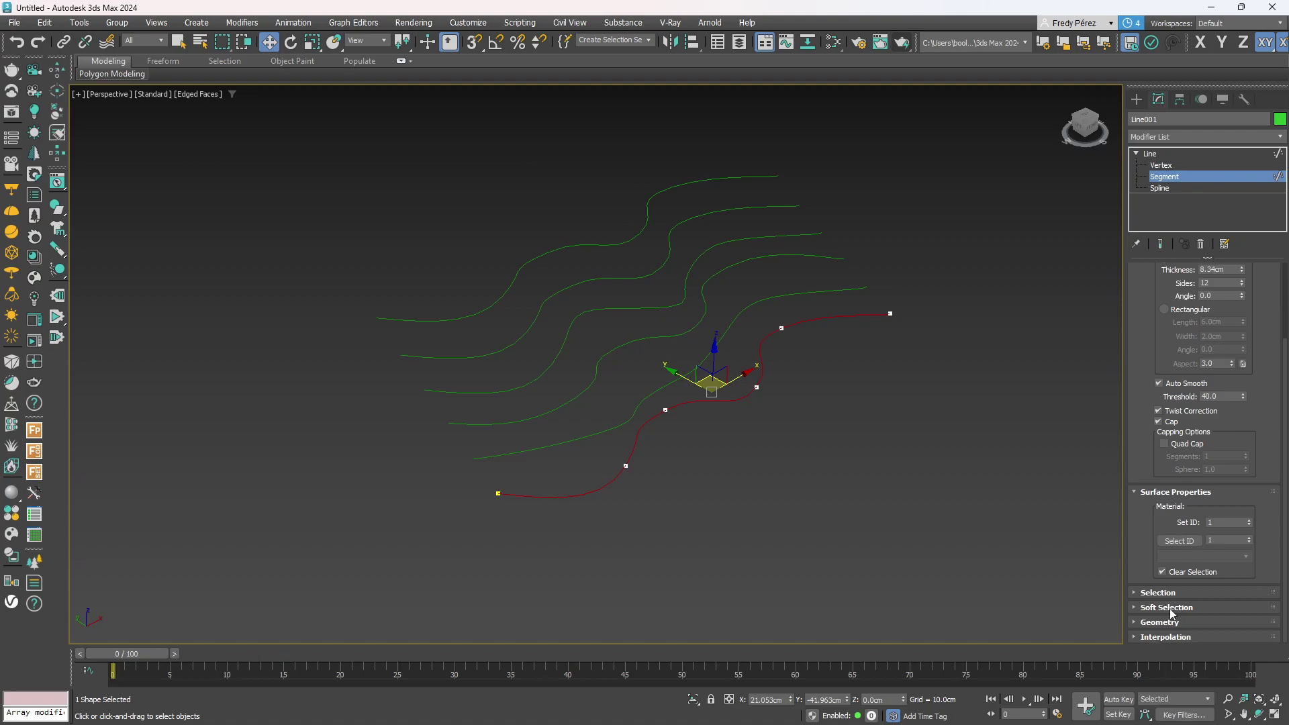
Divide the selected segments of Line001 with a Divide value of 10.
click(1149, 623)
scroll(1148, 633, down, 5)
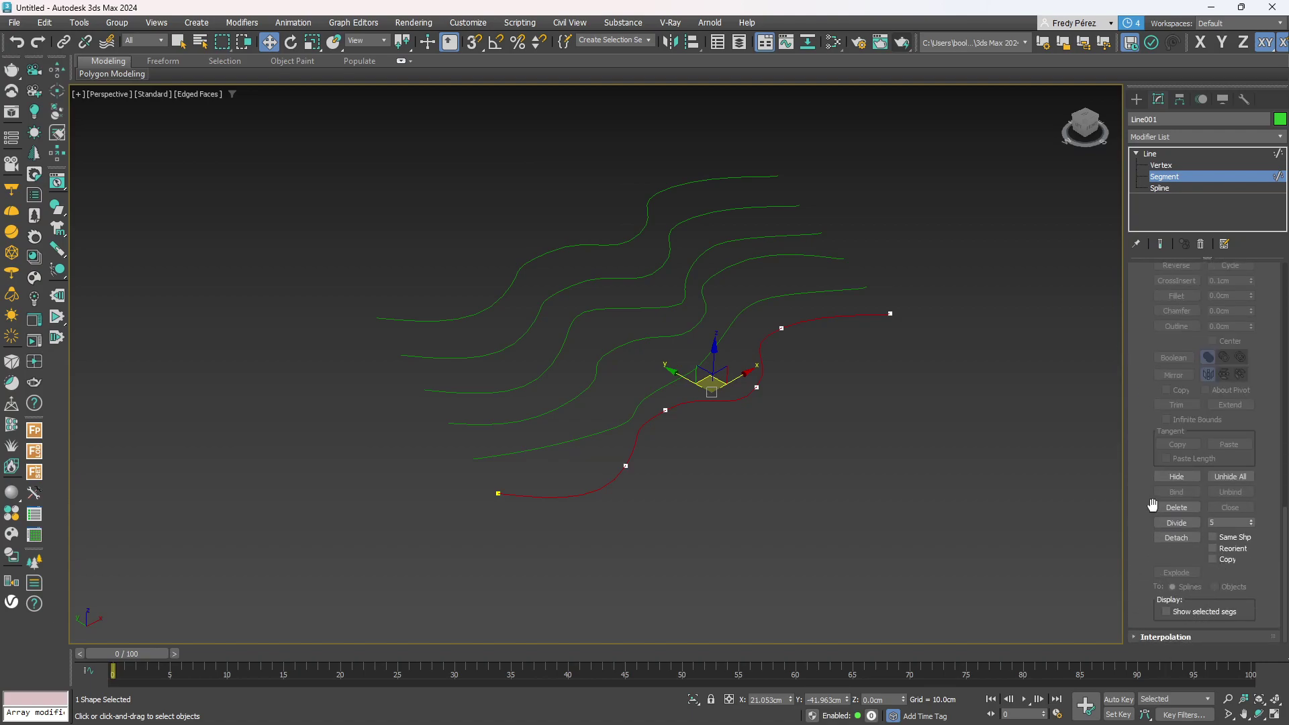
double_click(1226, 523)
text(10)
click(1177, 523)
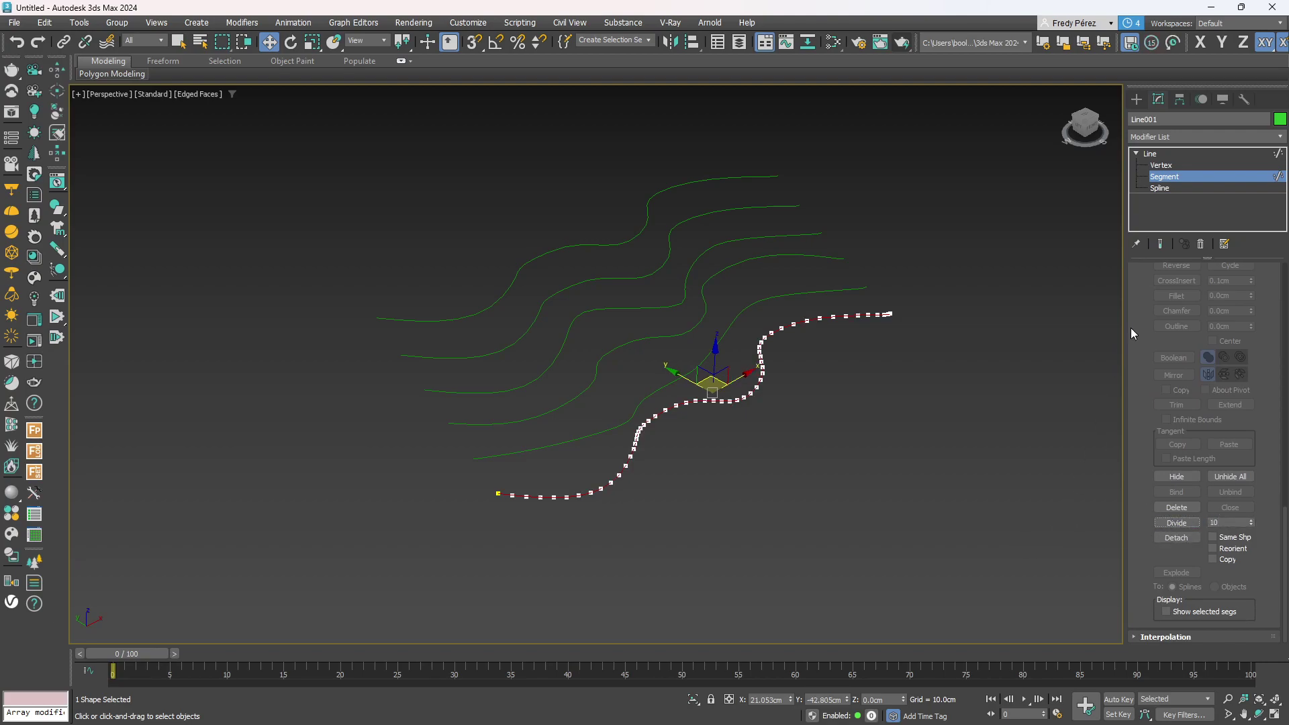
Select all segments of Line002 at Segment level and divide them by 10.
click(1189, 176)
click(780, 298)
key(2)
drag(945, 242, 392, 523)
drag(1149, 585, 1140, 480)
click(1182, 540)
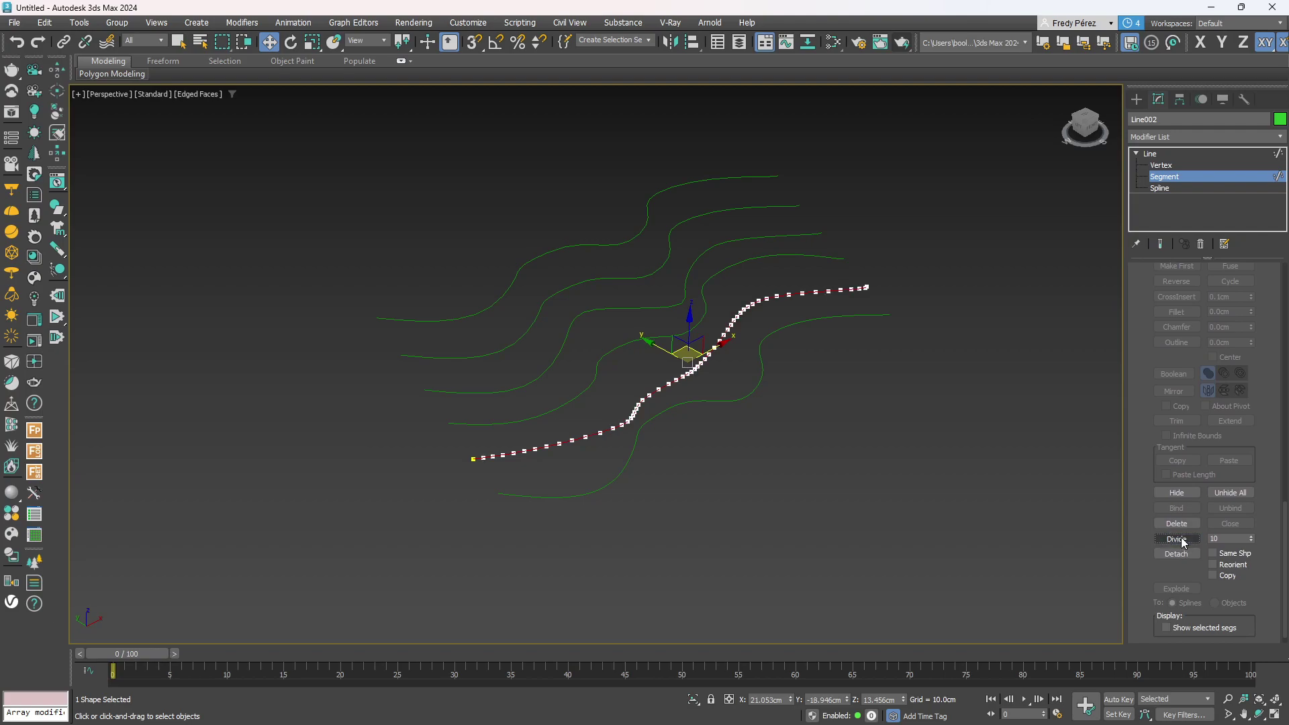
Select all segments of Line003 and divide them by 10, then leave Segment level.
click(1187, 176)
click(780, 256)
click(1159, 178)
drag(931, 196, 386, 504)
click(1176, 623)
click(1183, 178)
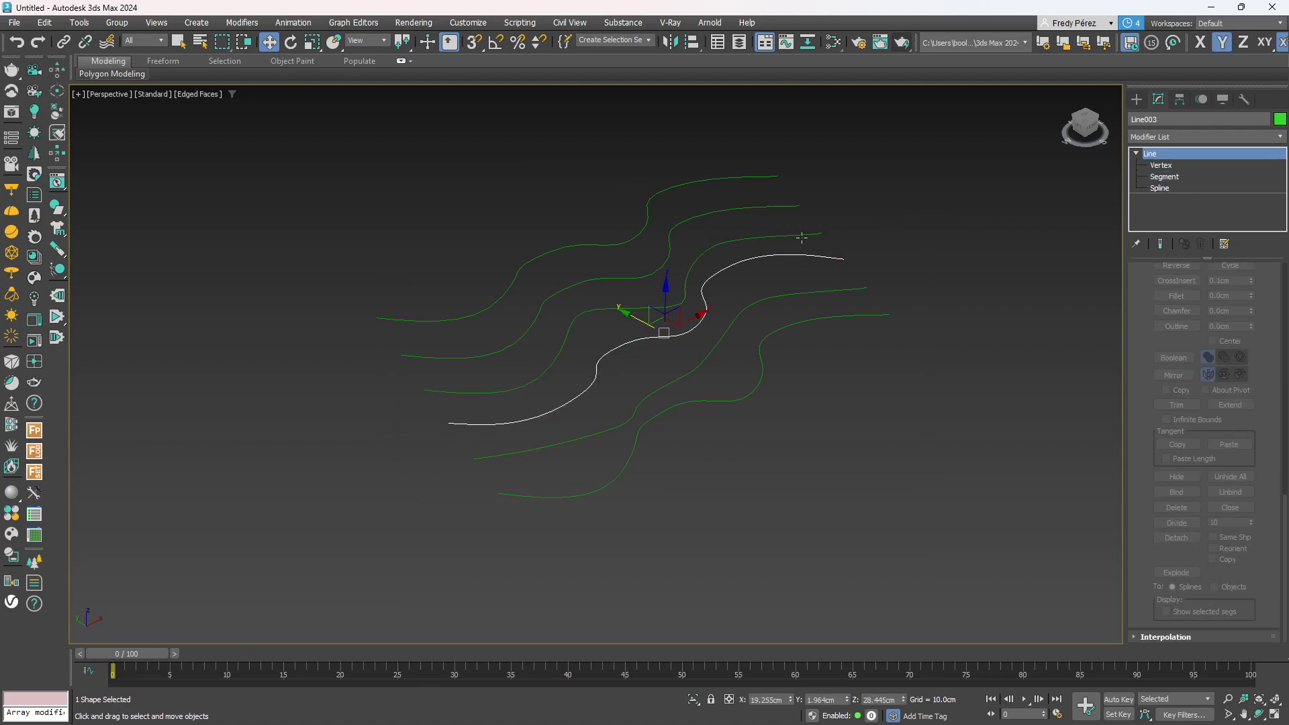
Divide every segment of Line004 by 10 at Segment level and return to object level.
click(809, 236)
click(1163, 176)
drag(892, 168, 442, 474)
click(1186, 624)
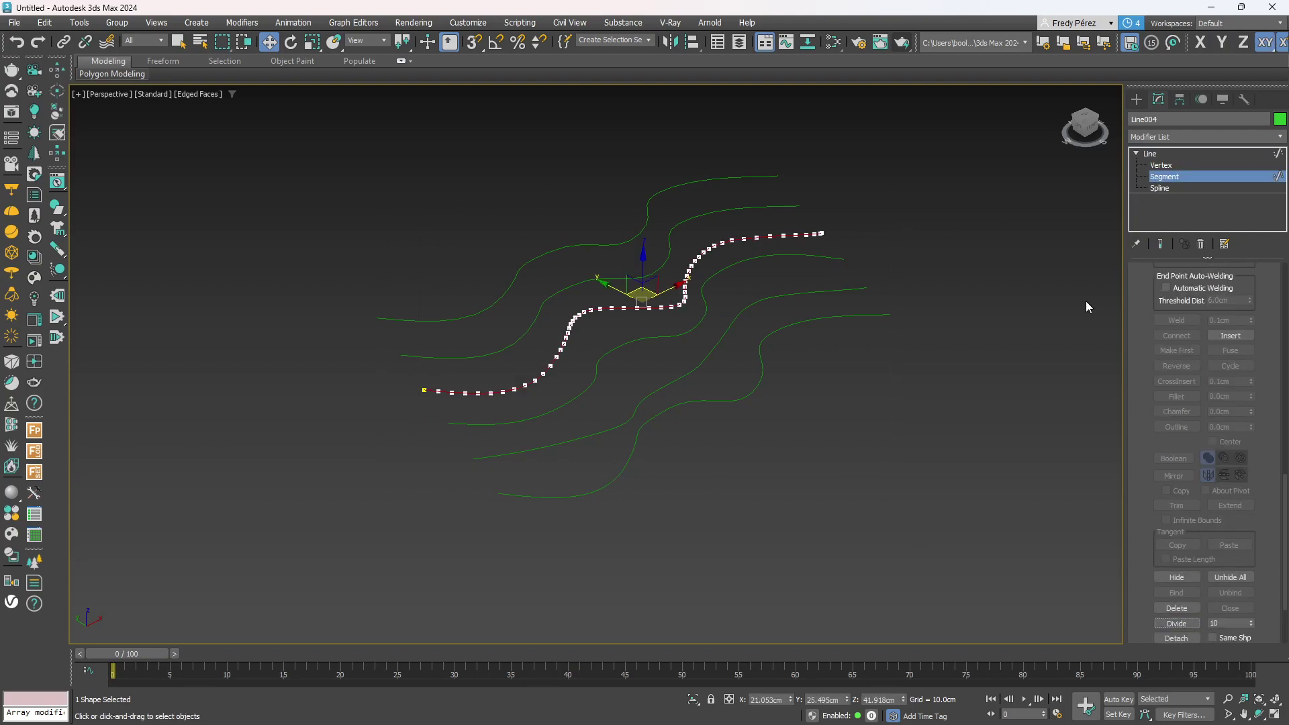
click(1181, 176)
Select Line005, divide all its segments by 10, and exit Segment level.
click(764, 209)
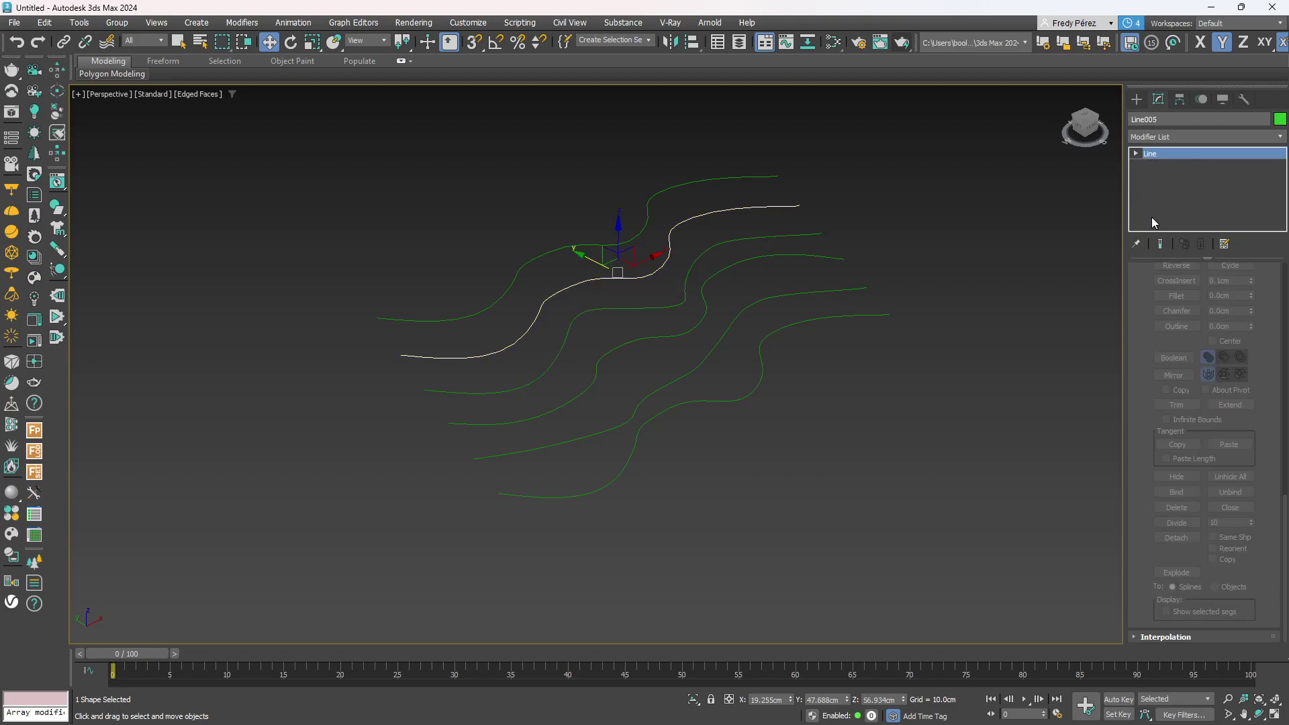
click(1135, 153)
click(1165, 176)
drag(877, 175, 596, 327)
drag(384, 444, 383, 444)
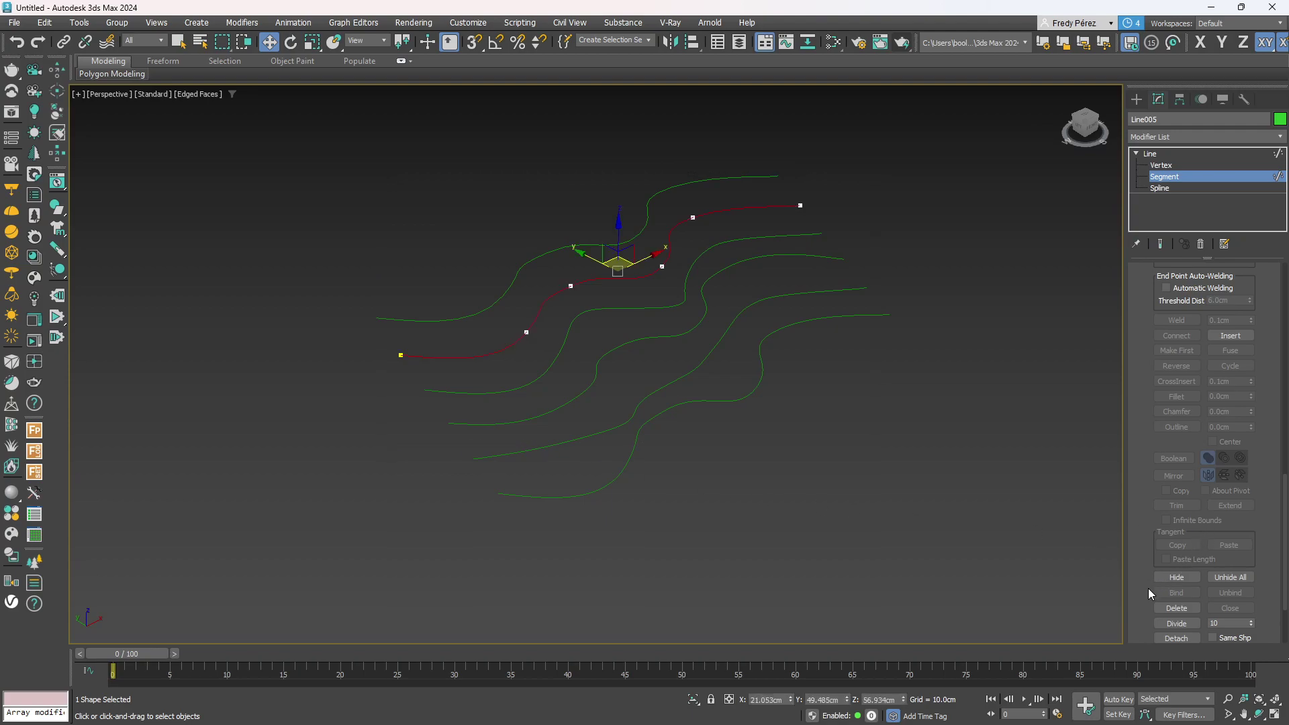
scroll(1150, 588, down, 2)
click(1197, 571)
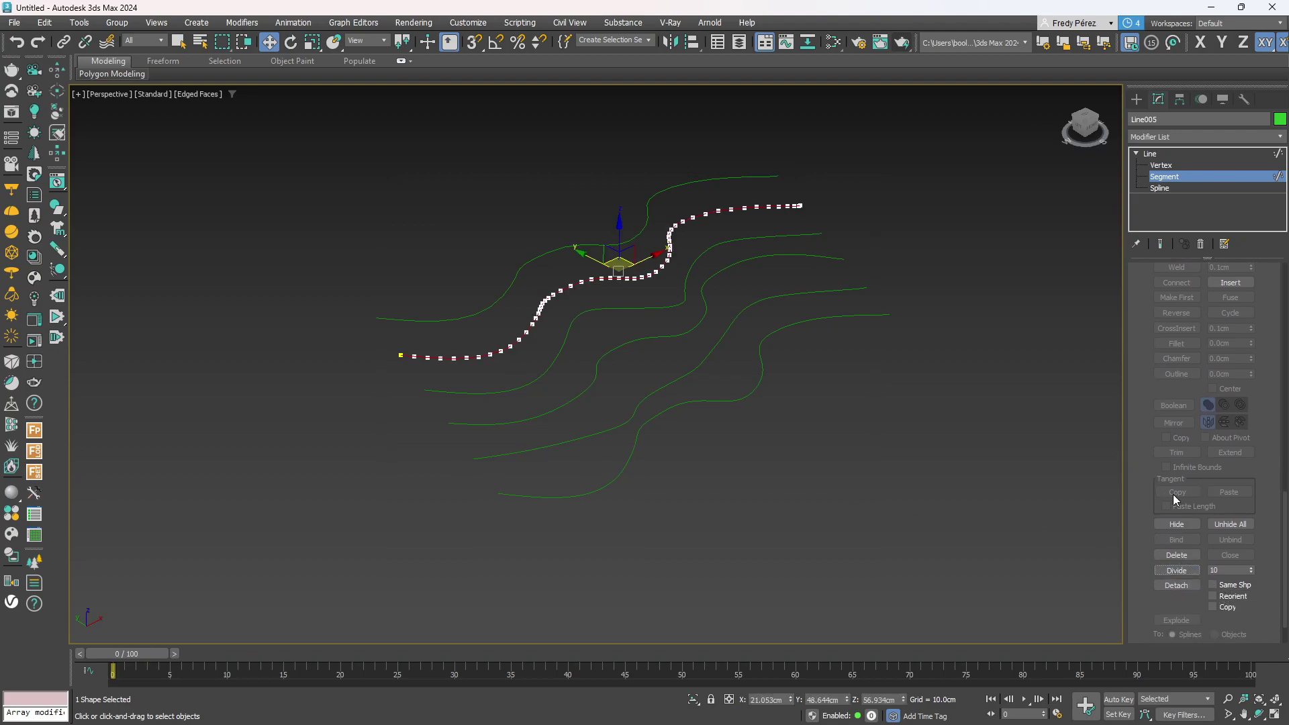
click(1215, 175)
Divide all segments of Line006, the uppermost spline, by 10 and exit Segment level.
click(751, 178)
click(1136, 154)
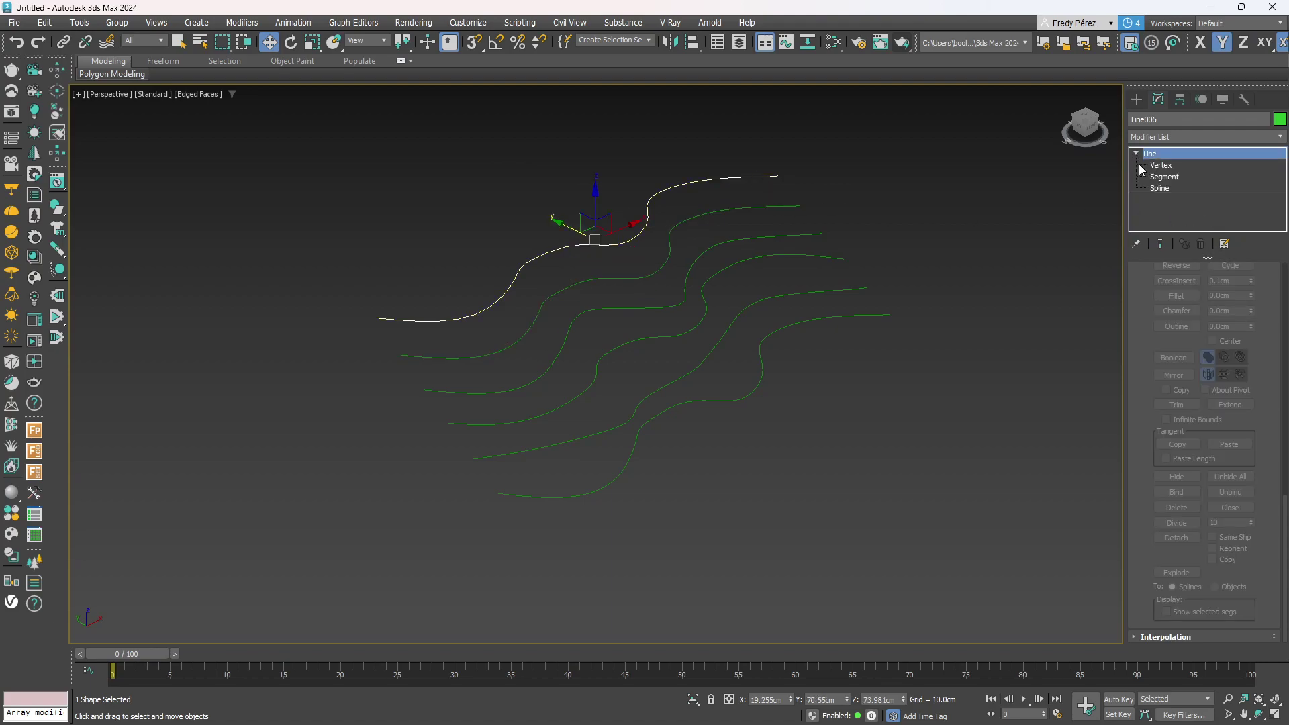
click(1164, 176)
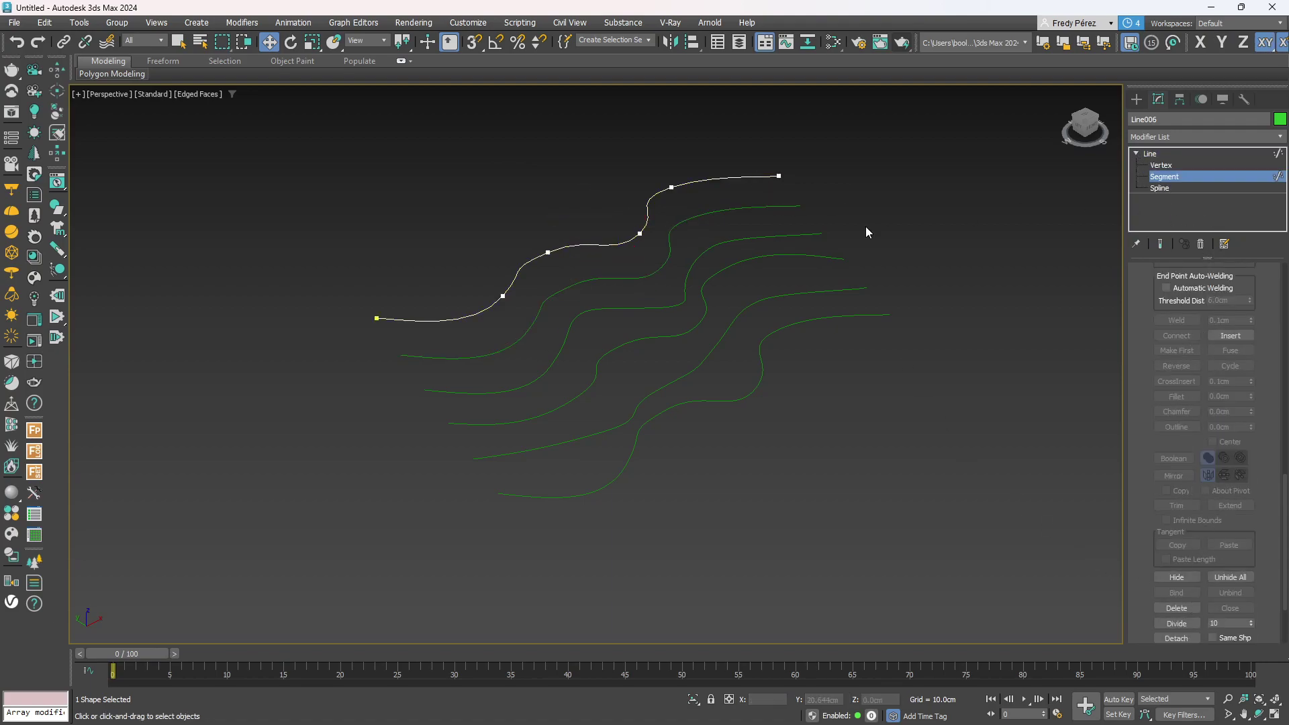
drag(857, 154, 295, 393)
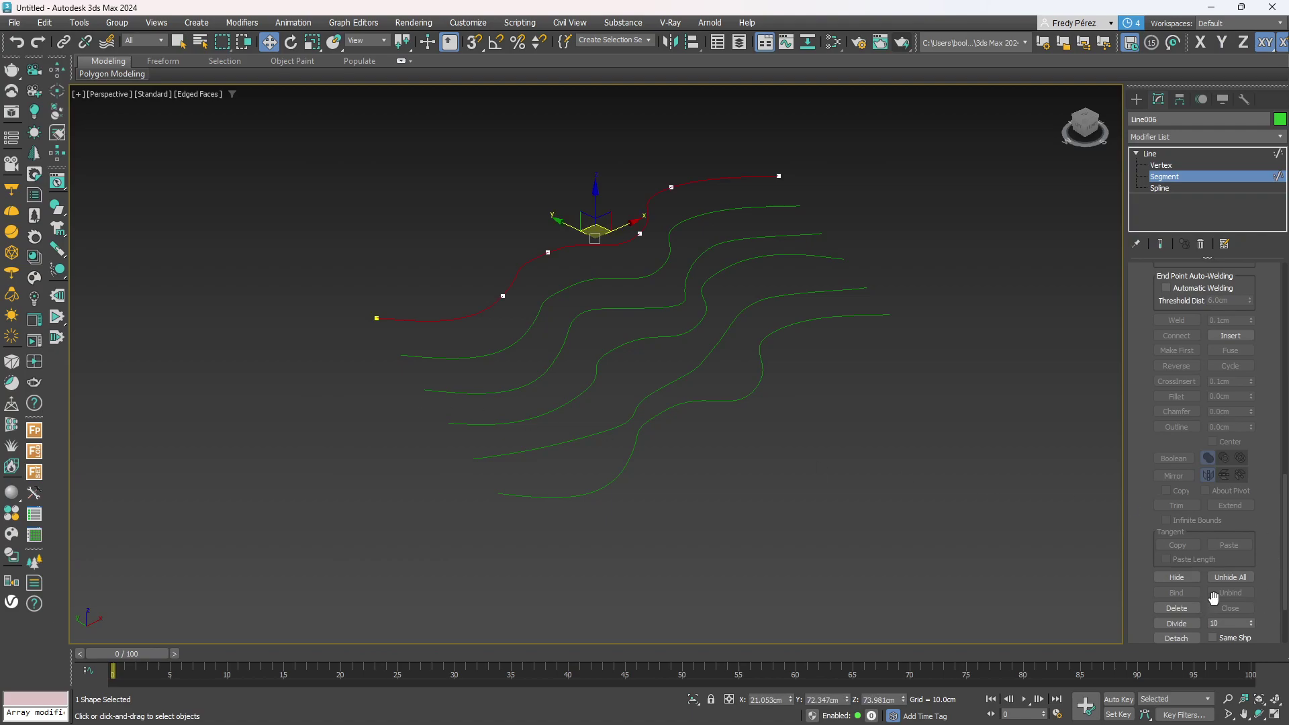
click(1173, 627)
click(1279, 174)
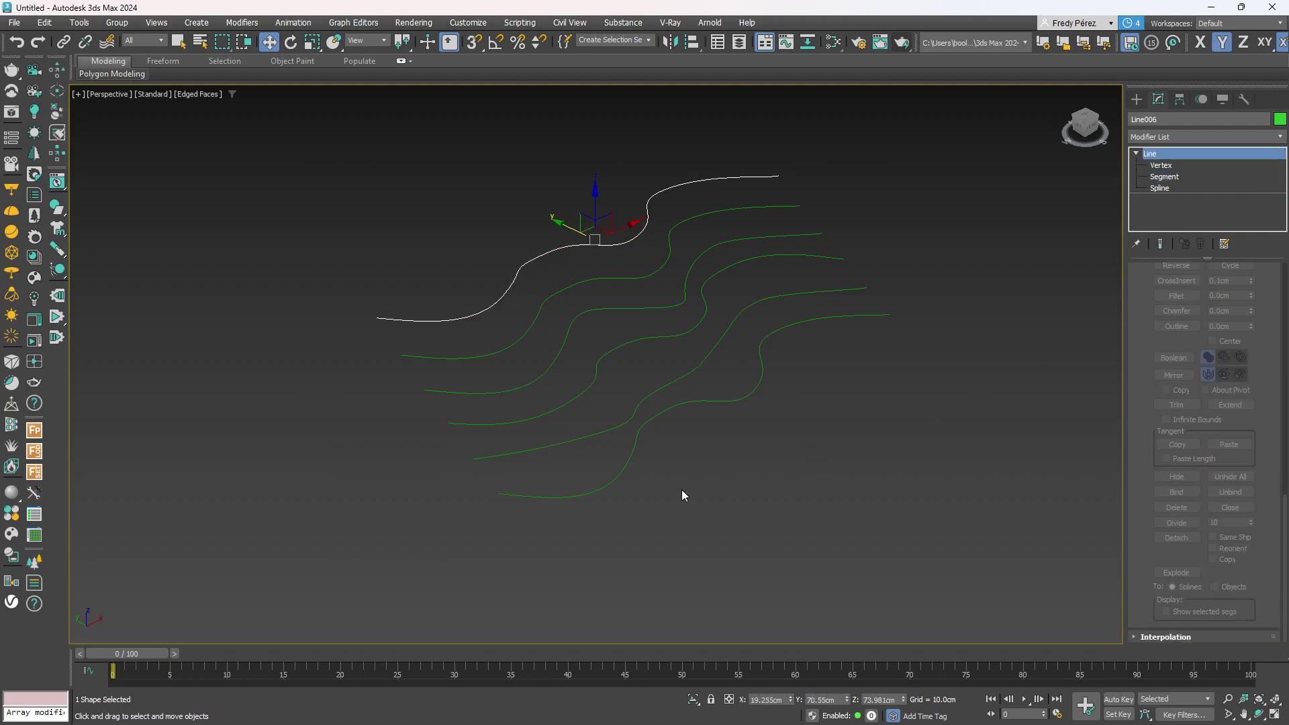
Create a Terrain compound object from Line001, the lowest contour spline.
click(726, 402)
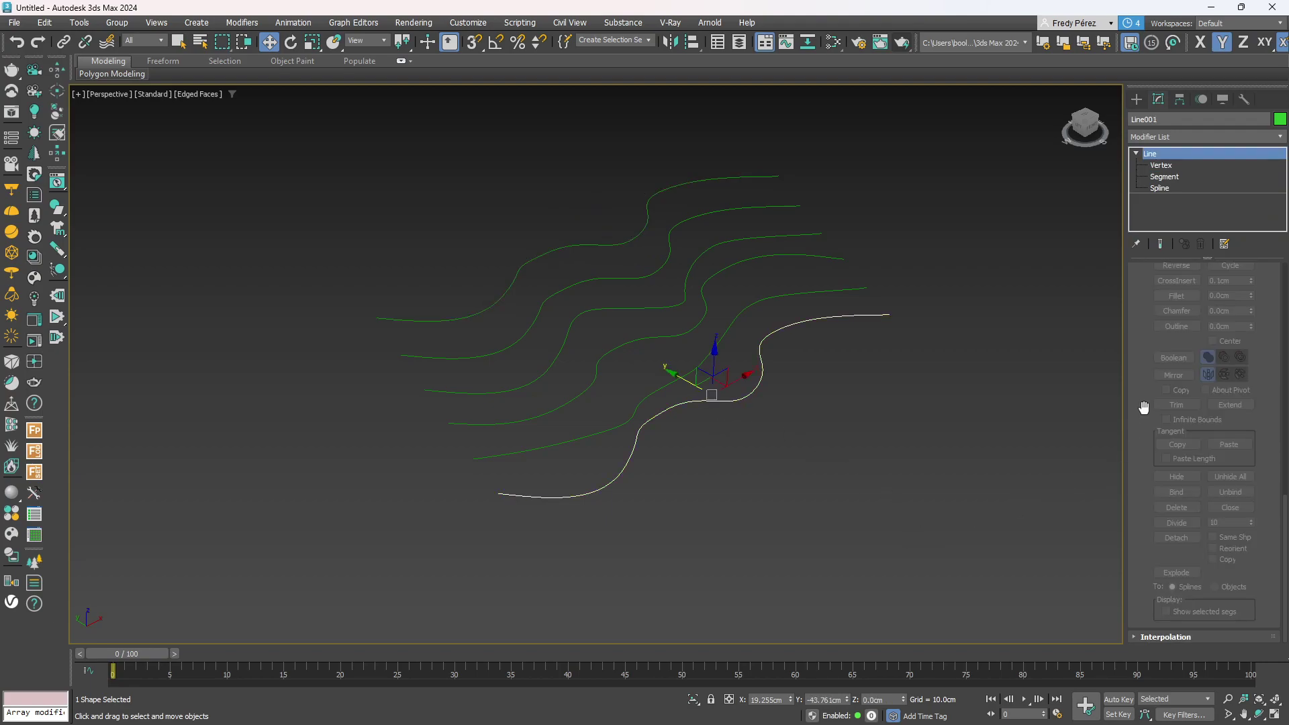
click(1135, 100)
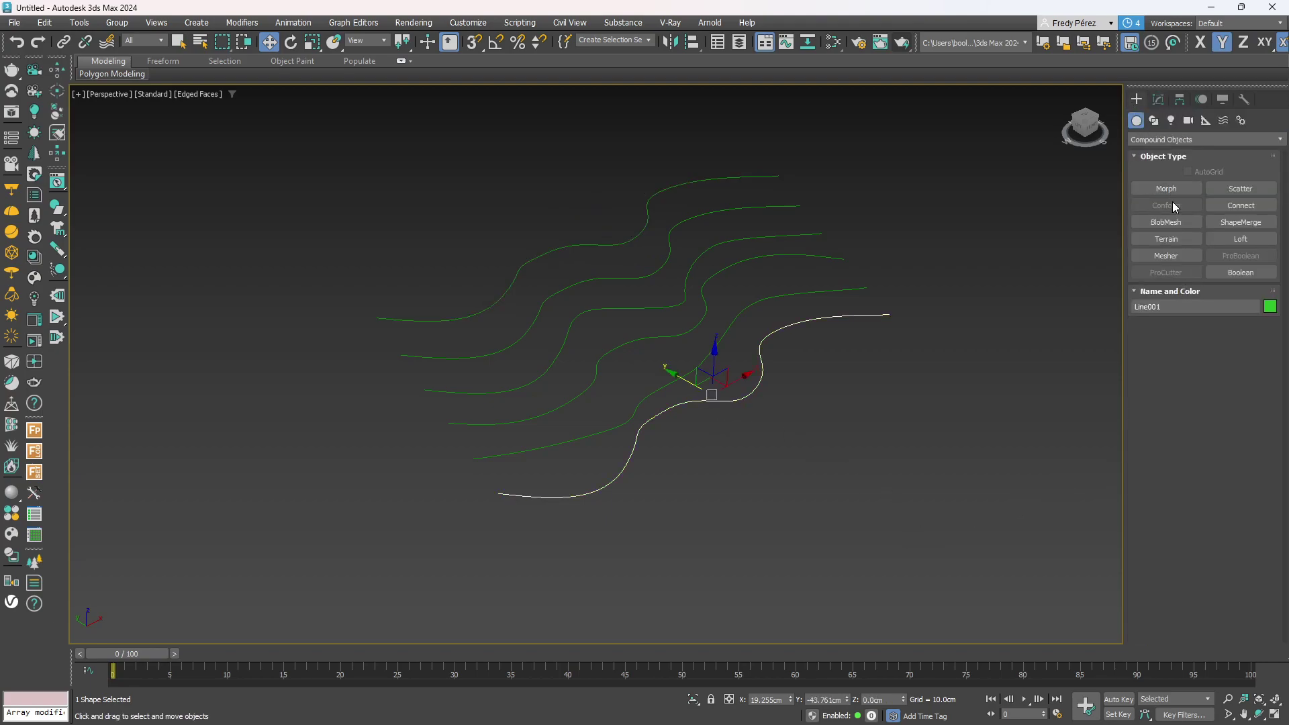
click(1167, 240)
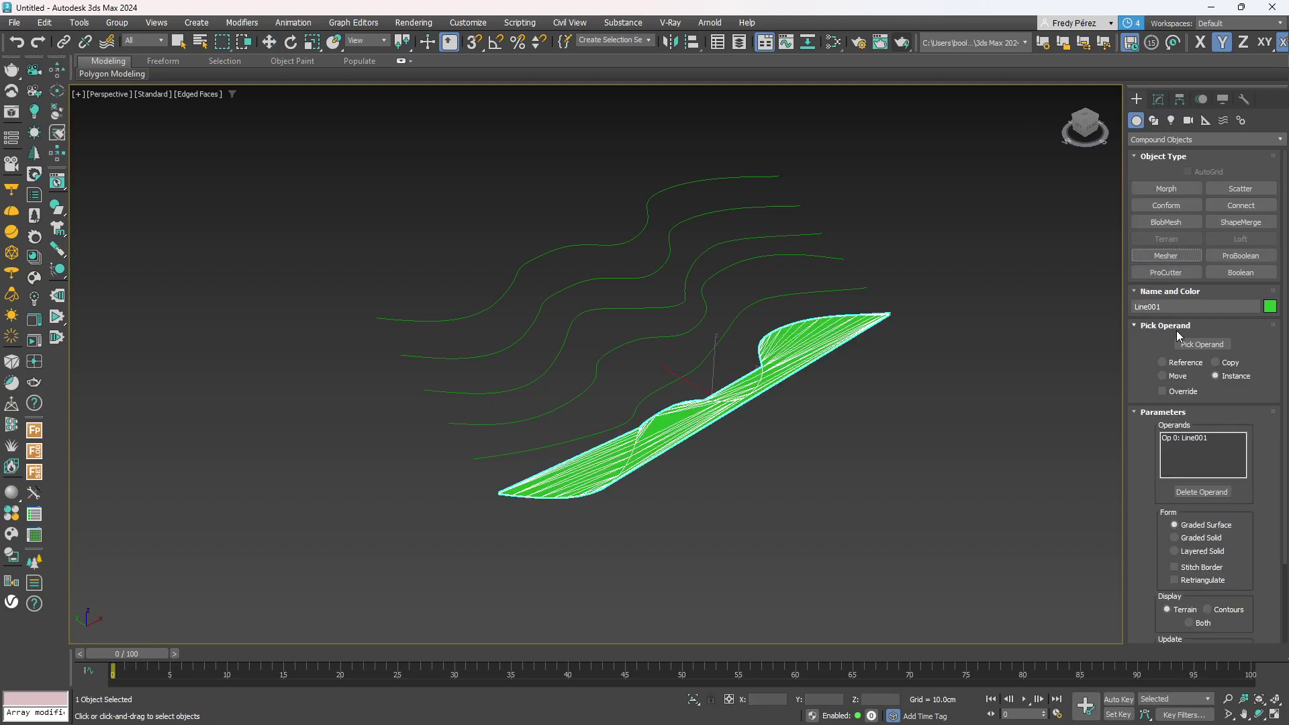
drag(1147, 489, 1143, 392)
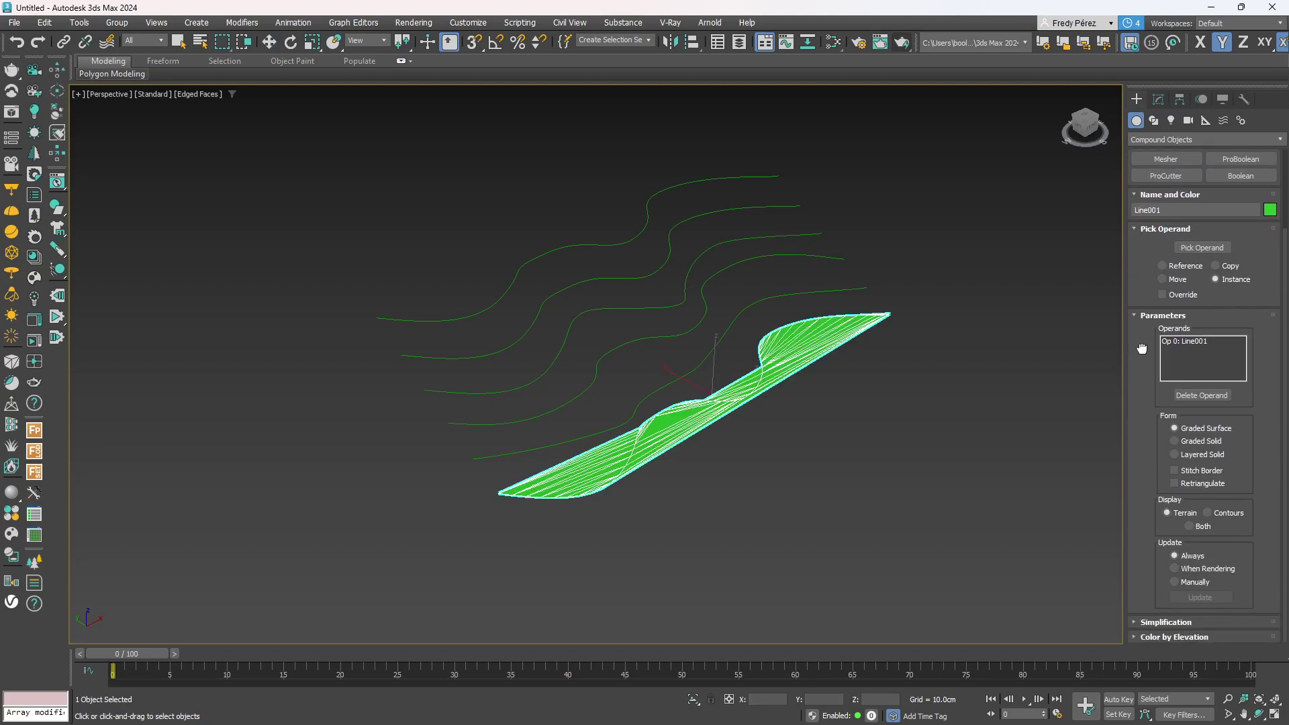
drag(1142, 349, 1143, 399)
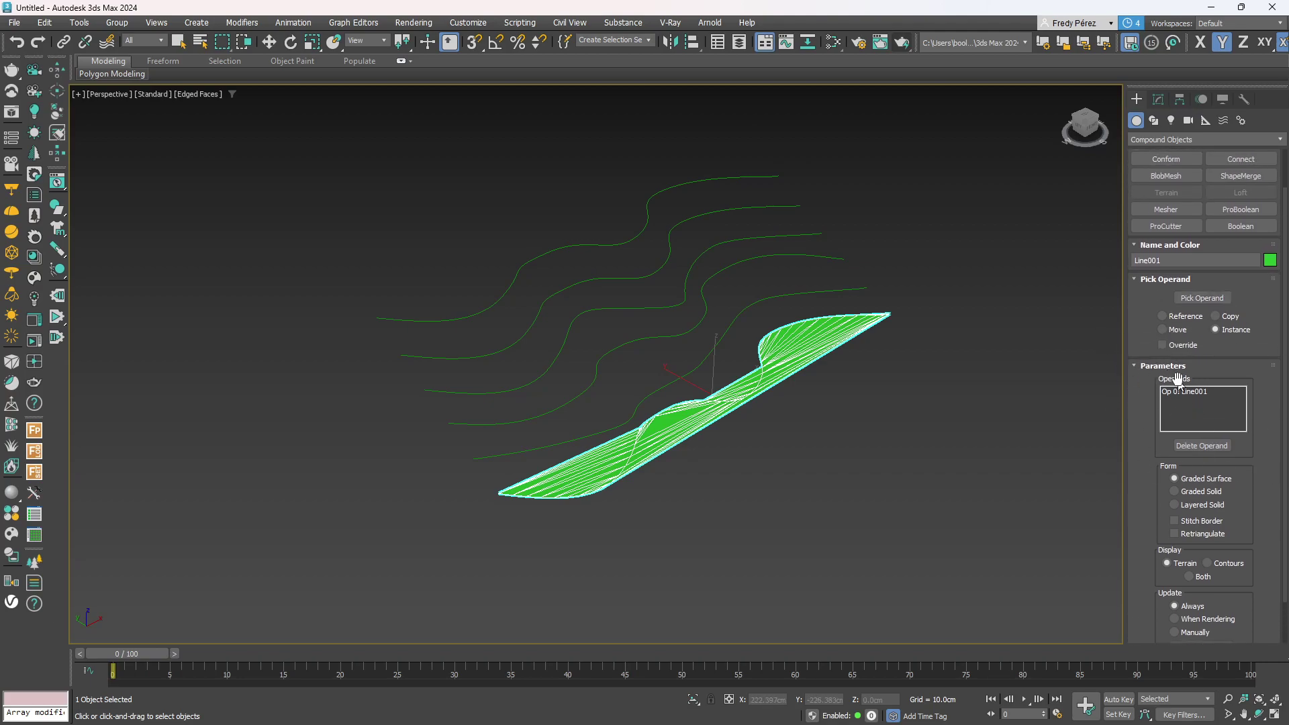
Pick Line002 through Line006 in ascending order as instanced Terrain operands and view the resulting surface.
click(1202, 298)
click(741, 321)
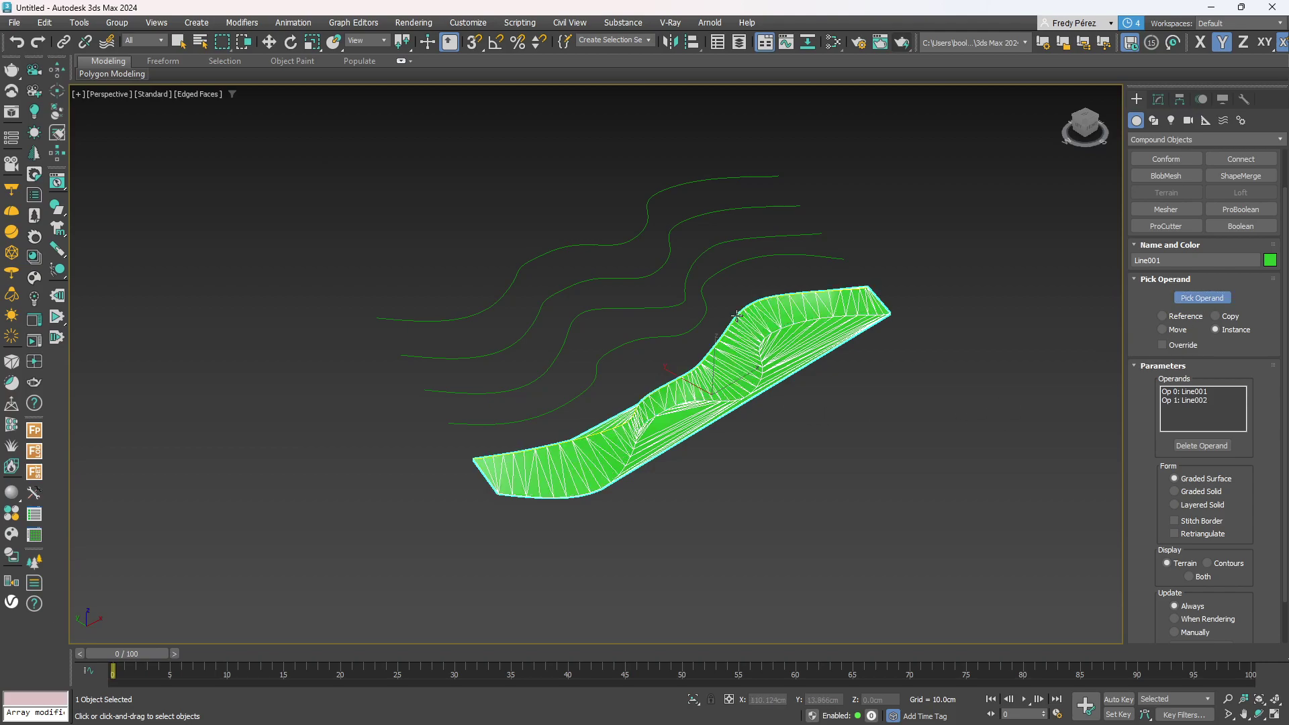
click(701, 307)
click(685, 303)
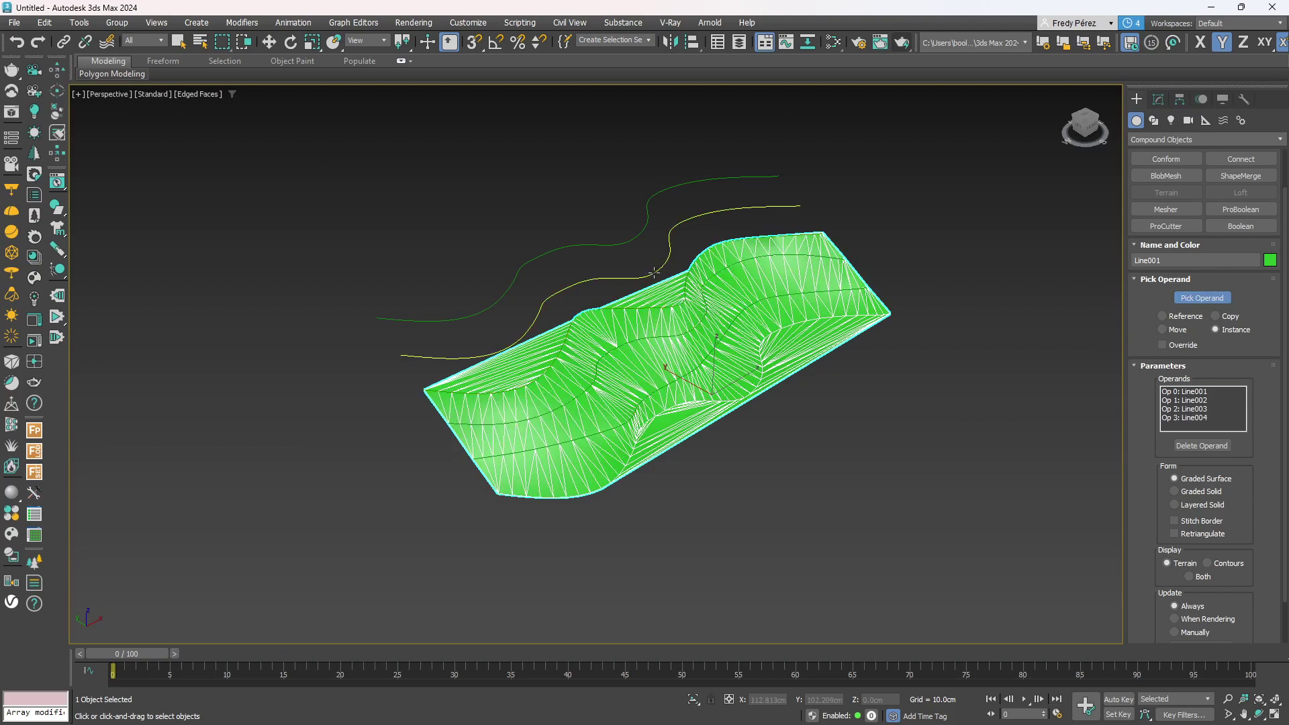
click(656, 274)
click(637, 235)
scroll(611, 288, up, 3)
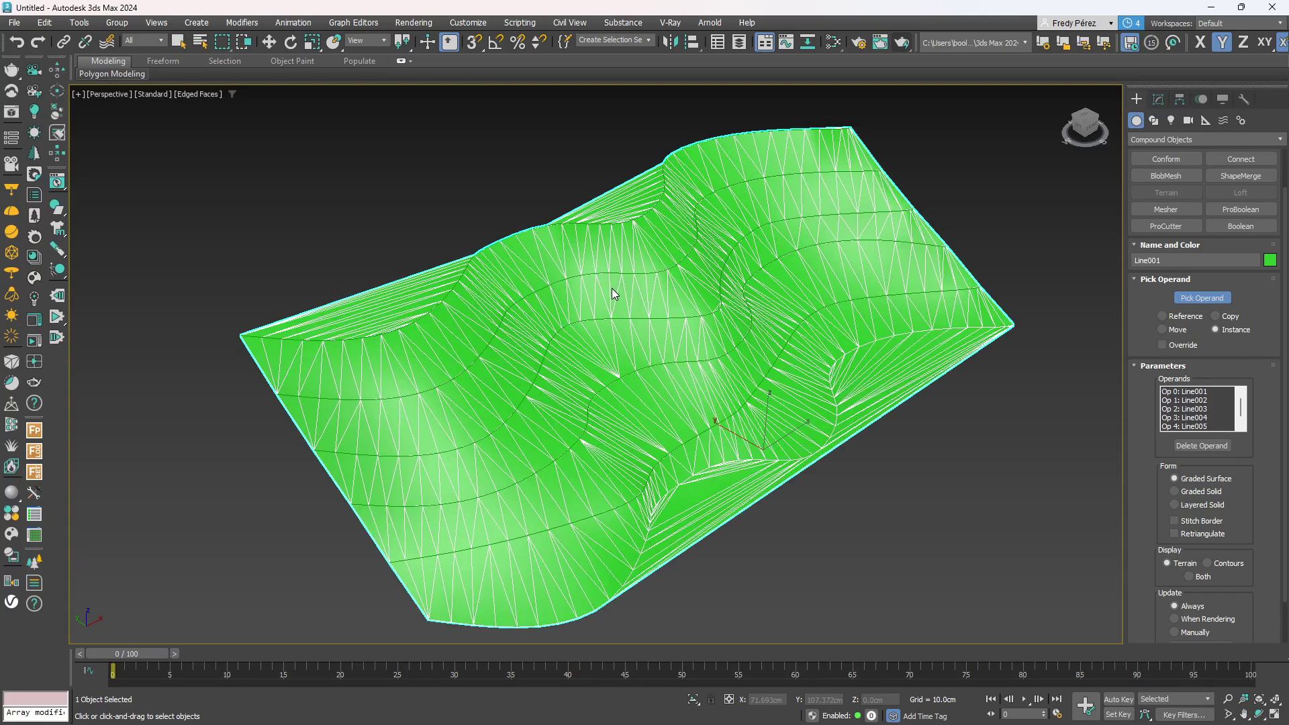
alt+middle_drag(692, 420, 954, 468)
Try Use 1/4 of Points and Interpolate Points * 4 as the Terrain's horizontal simplification, and return it to No Simplification.
drag(1133, 521, 1132, 431)
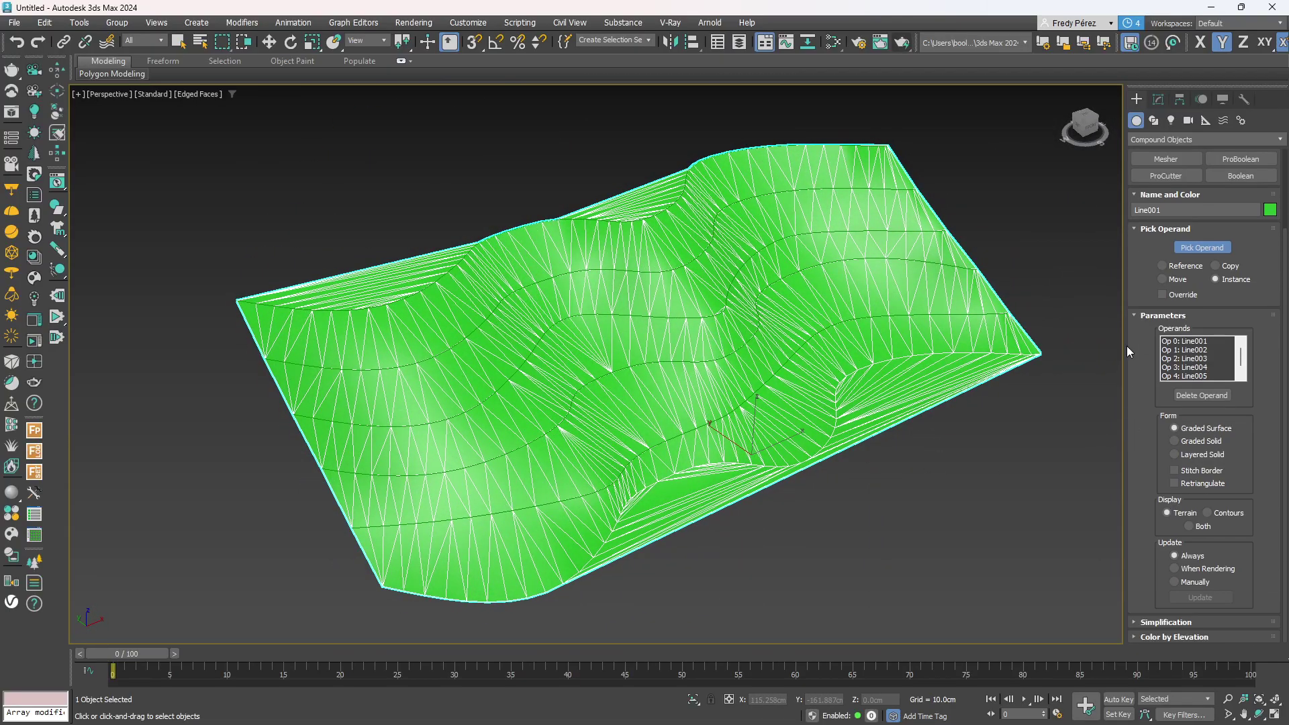
click(1134, 623)
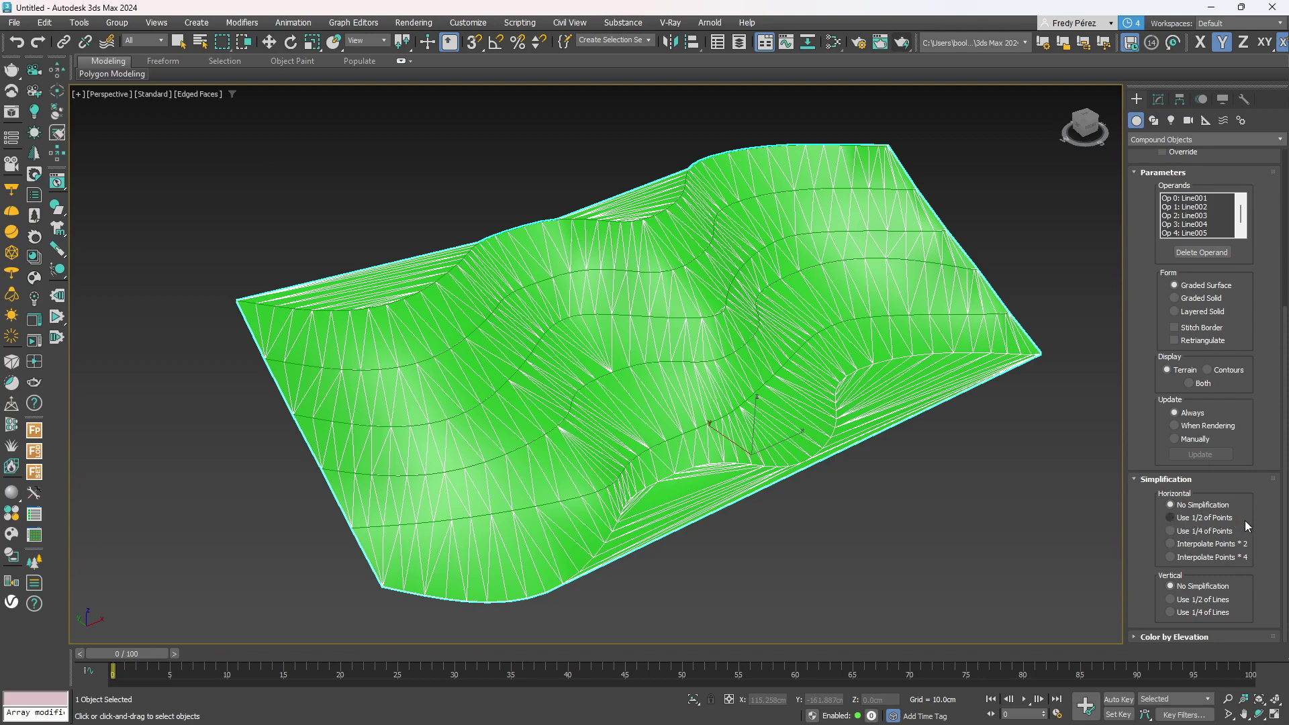
click(1206, 533)
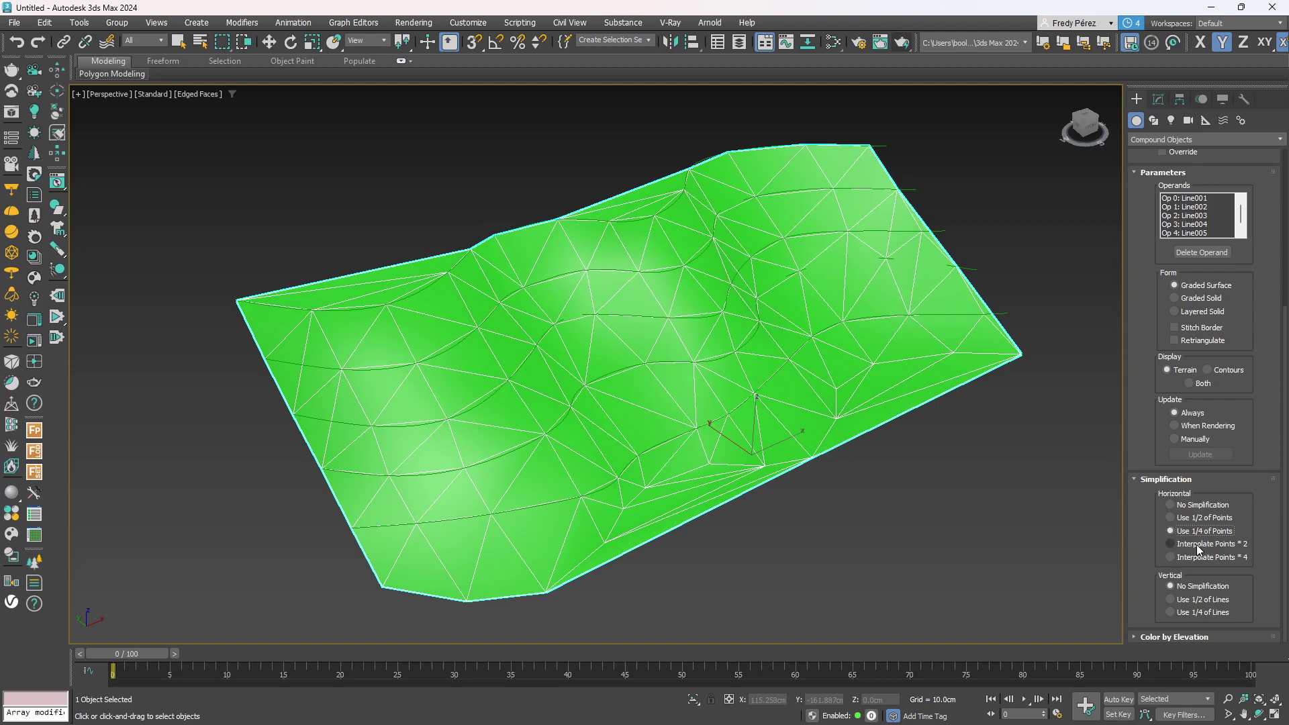
click(1197, 546)
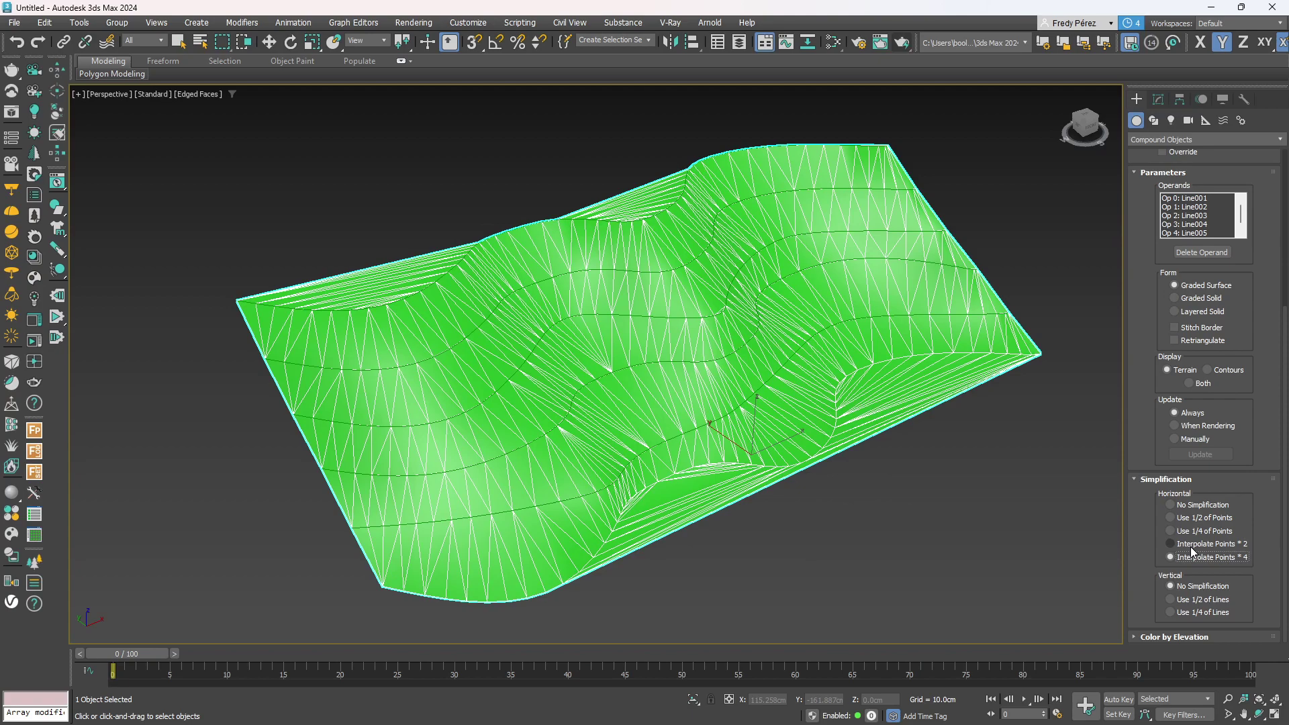
click(1196, 531)
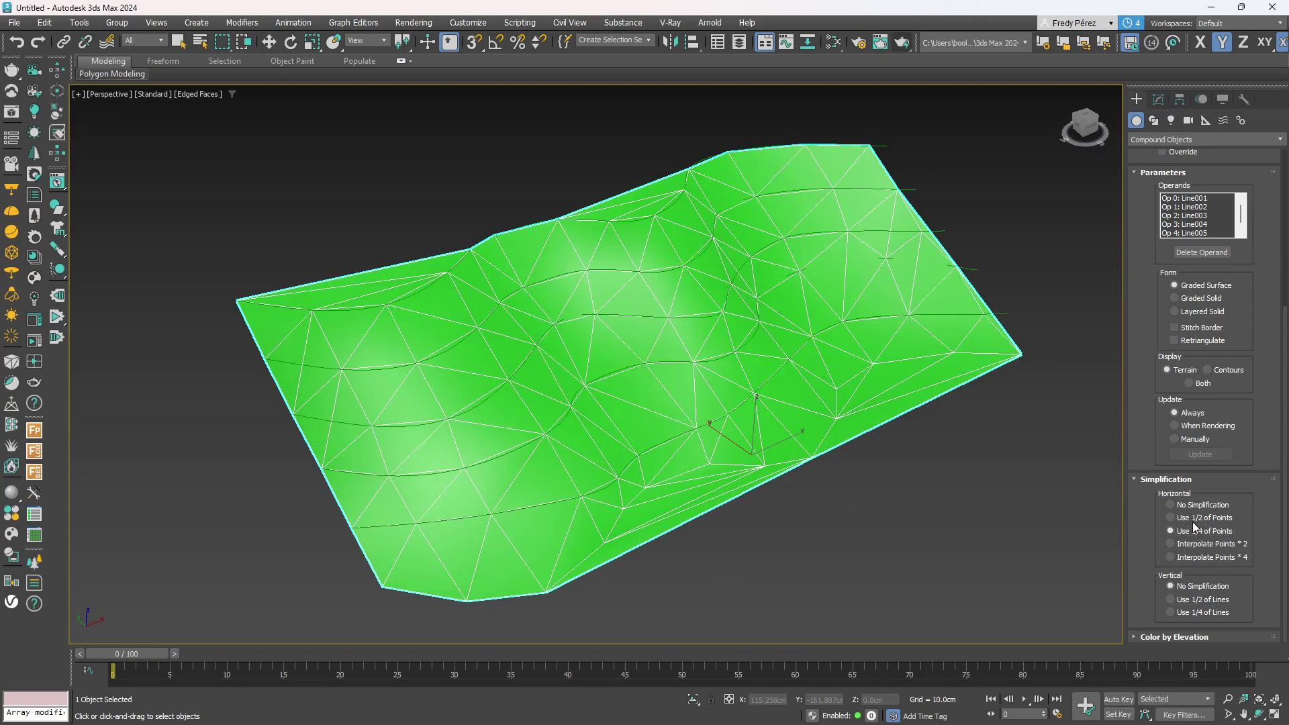
click(1193, 506)
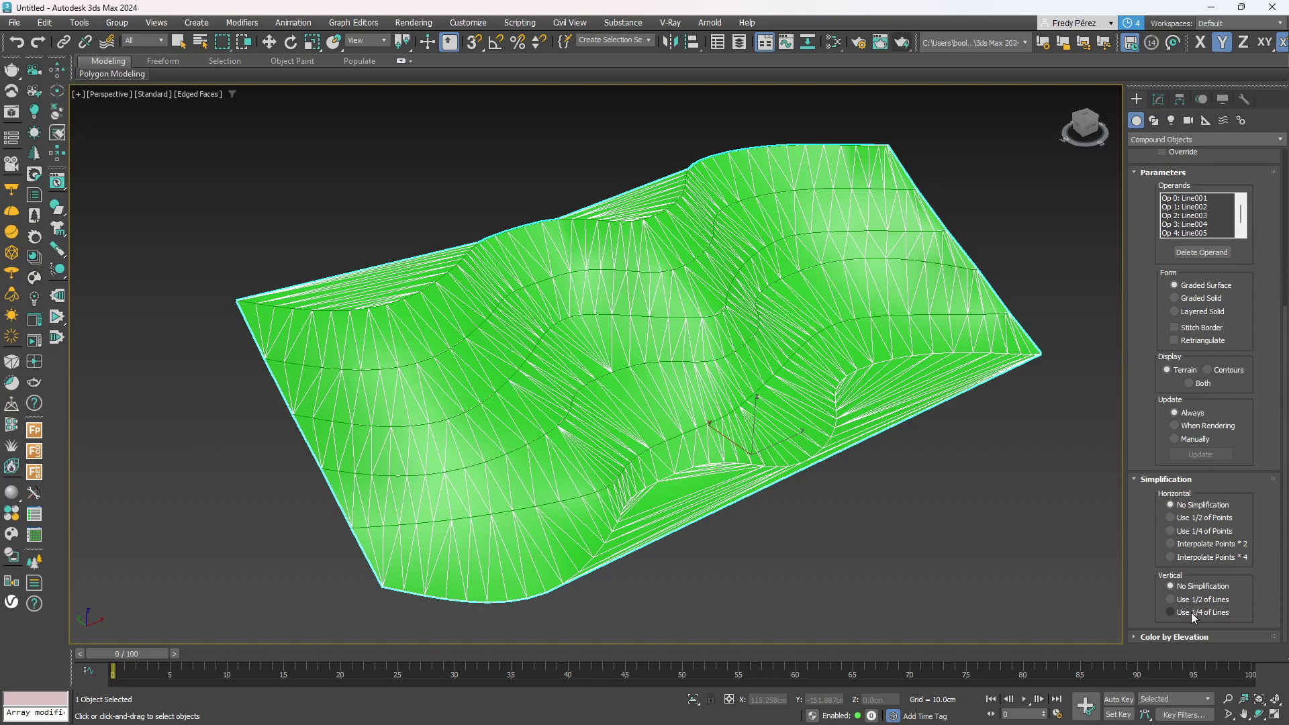
click(1149, 480)
Create the default Color by Elevation zones for the Terrain and review the base color of each zone.
click(1146, 638)
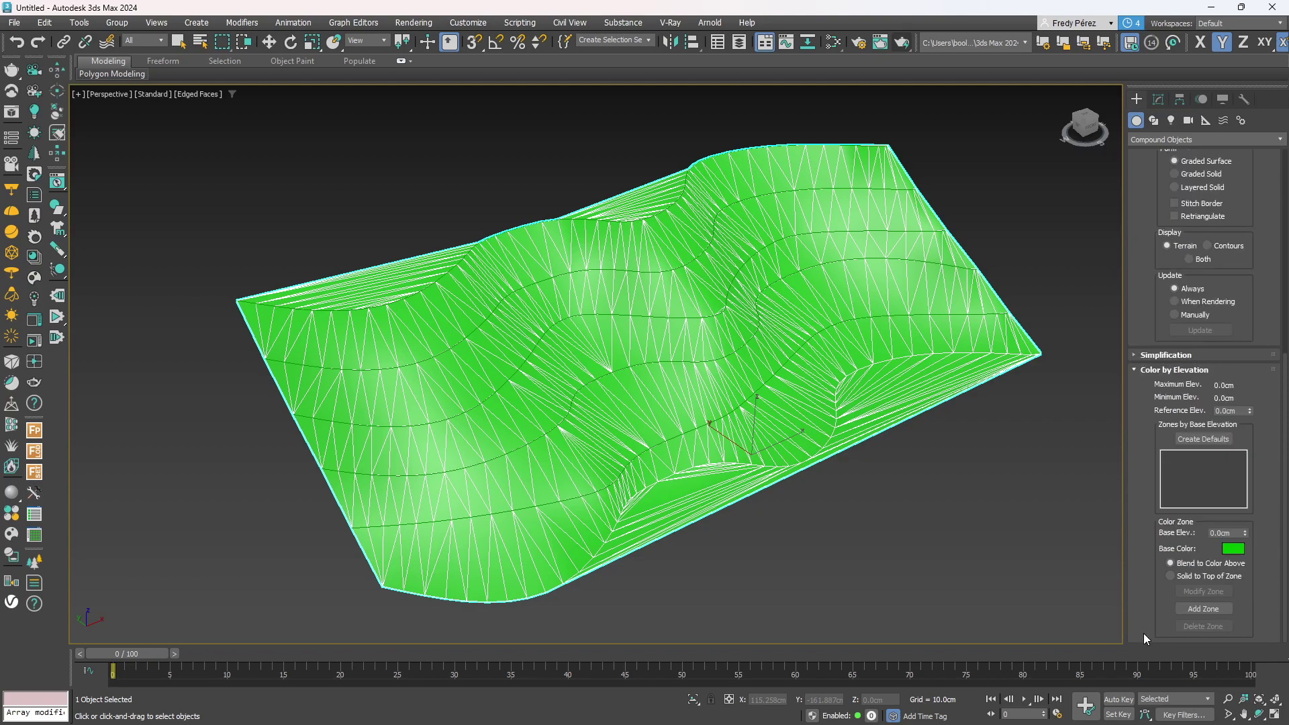
click(1199, 439)
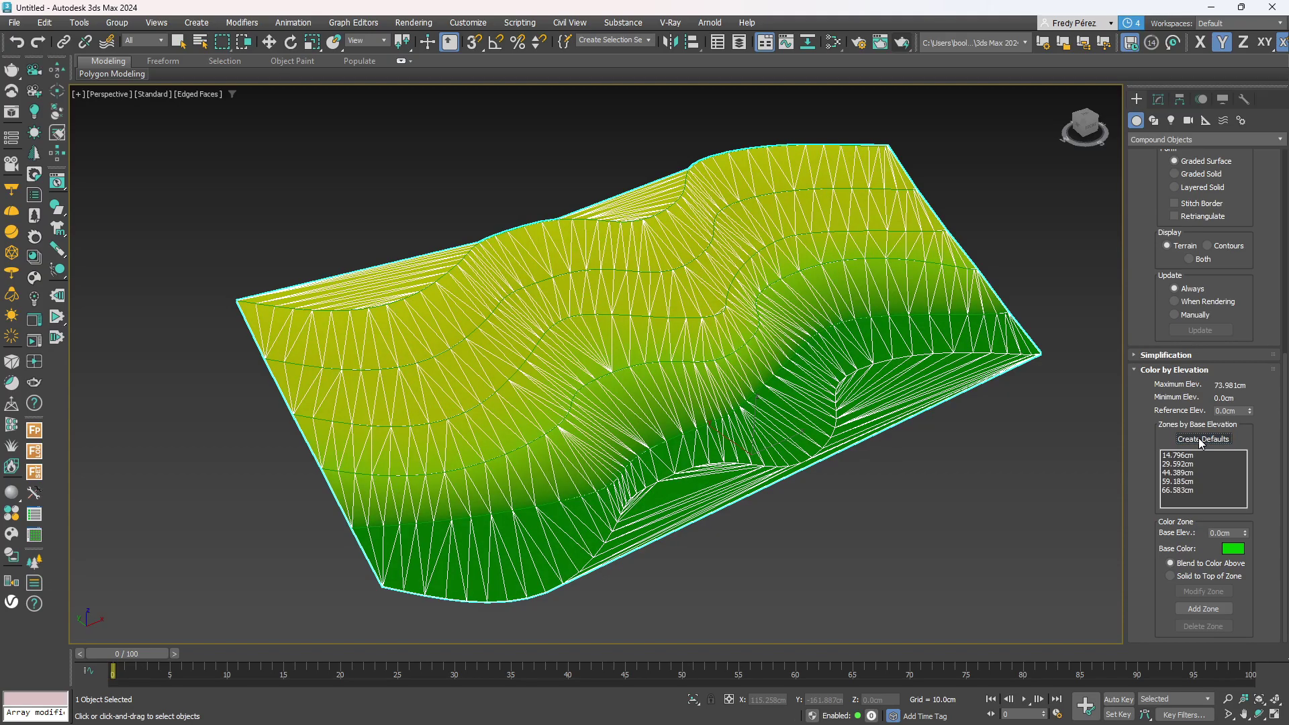
mouse_move(774, 493)
alt+middle_down()
mouse_move(817, 443)
mouse_move(843, 490)
mouse_move(767, 485)
alt+middle_up()
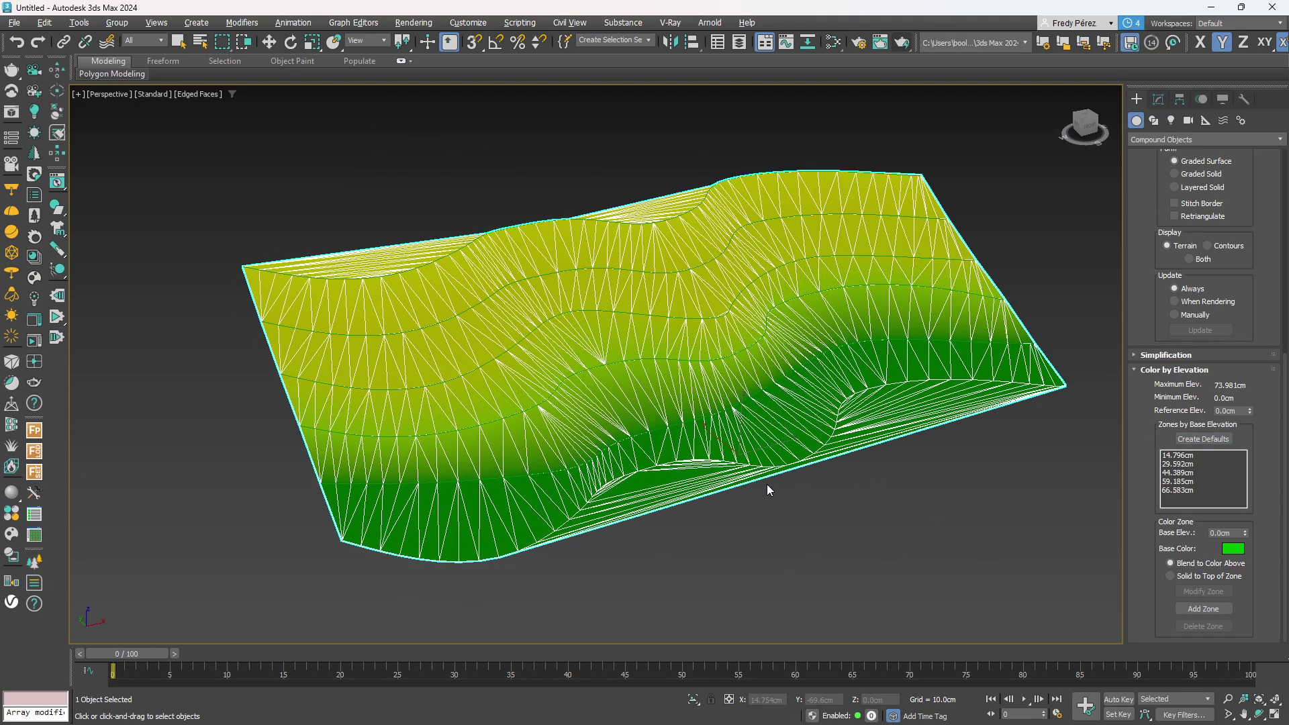
click(1183, 456)
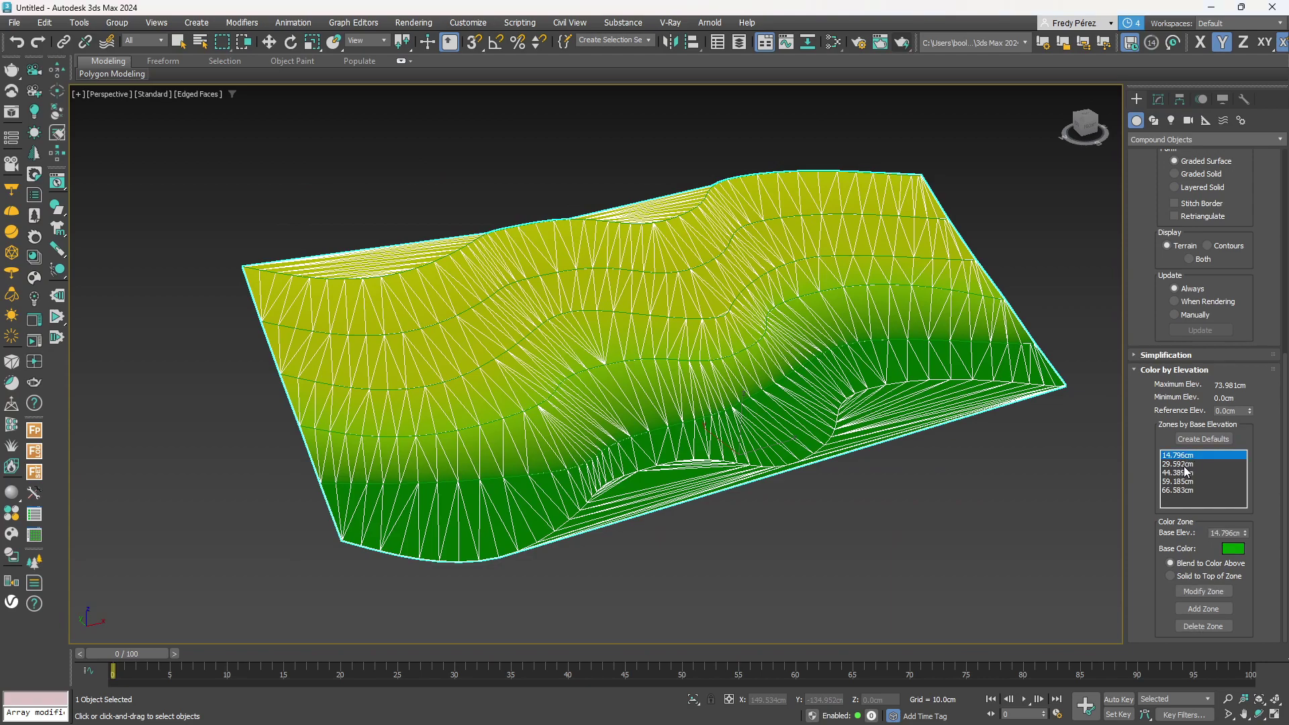
click(1190, 464)
click(1180, 474)
click(1181, 482)
click(1183, 491)
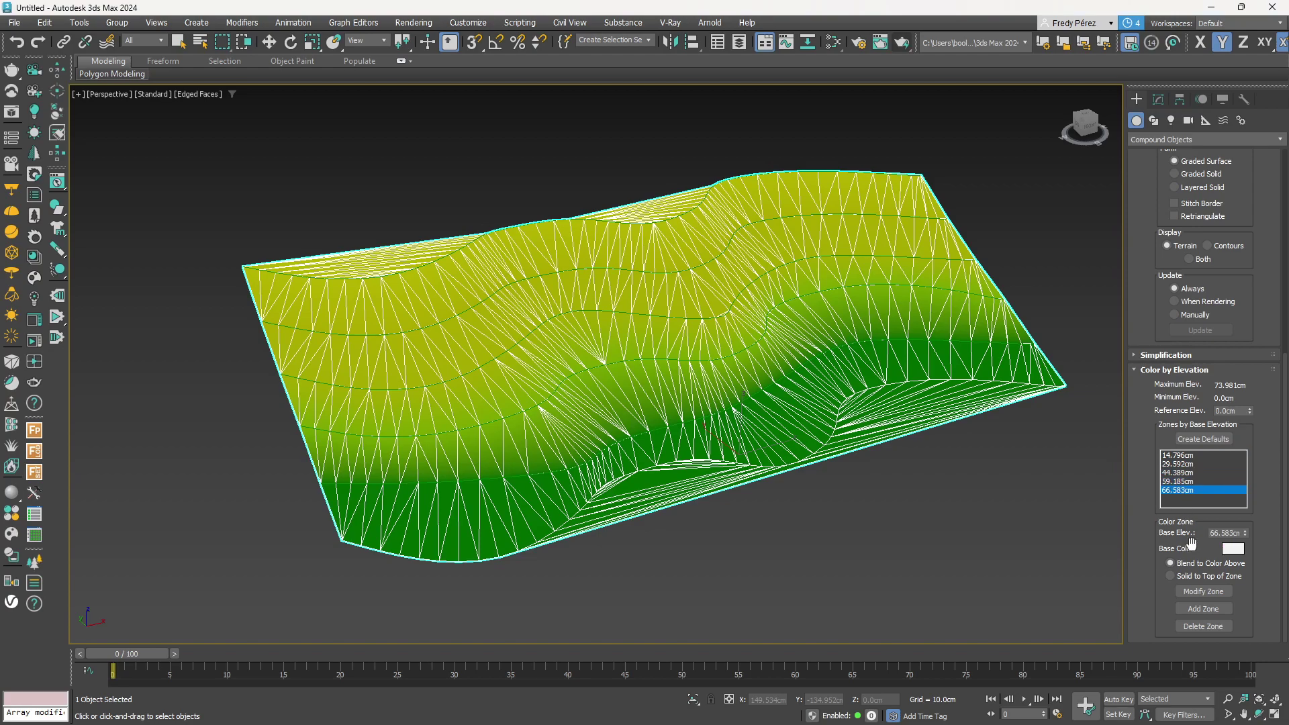
Choose a light orange base color, F3C488, for the 29.592cm elevation zone.
click(1181, 464)
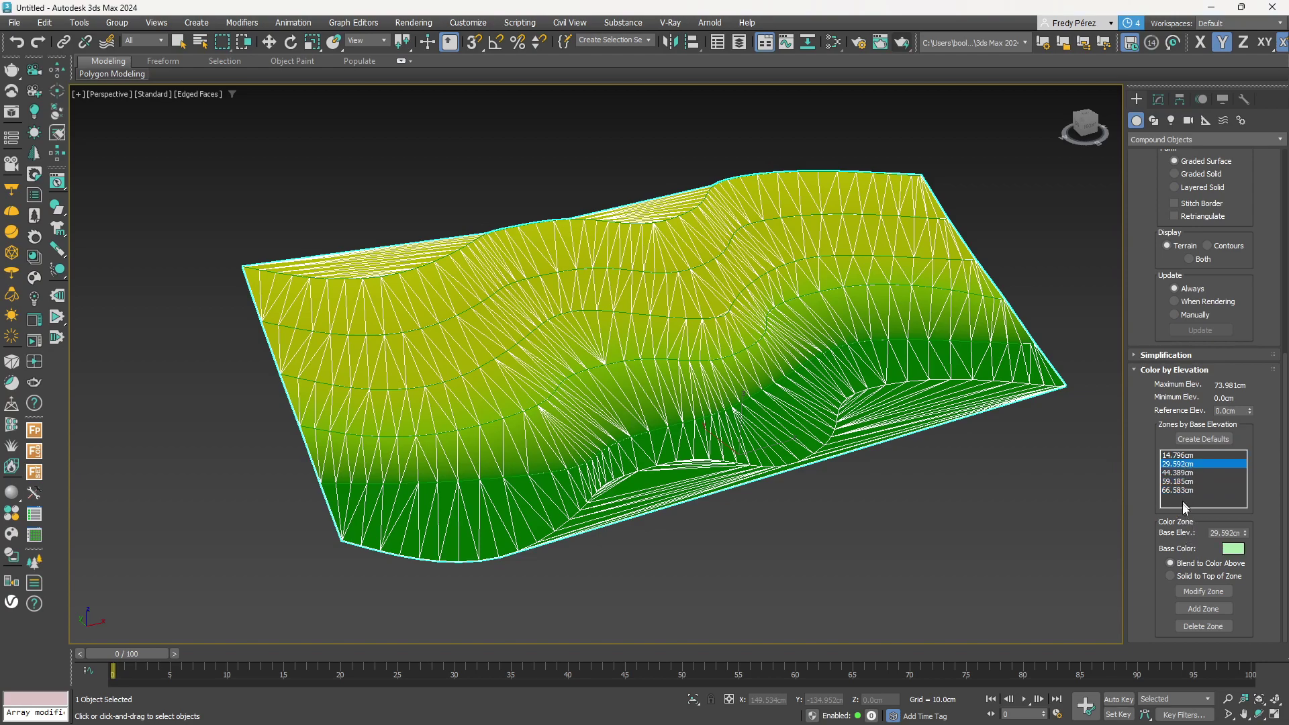
click(1233, 549)
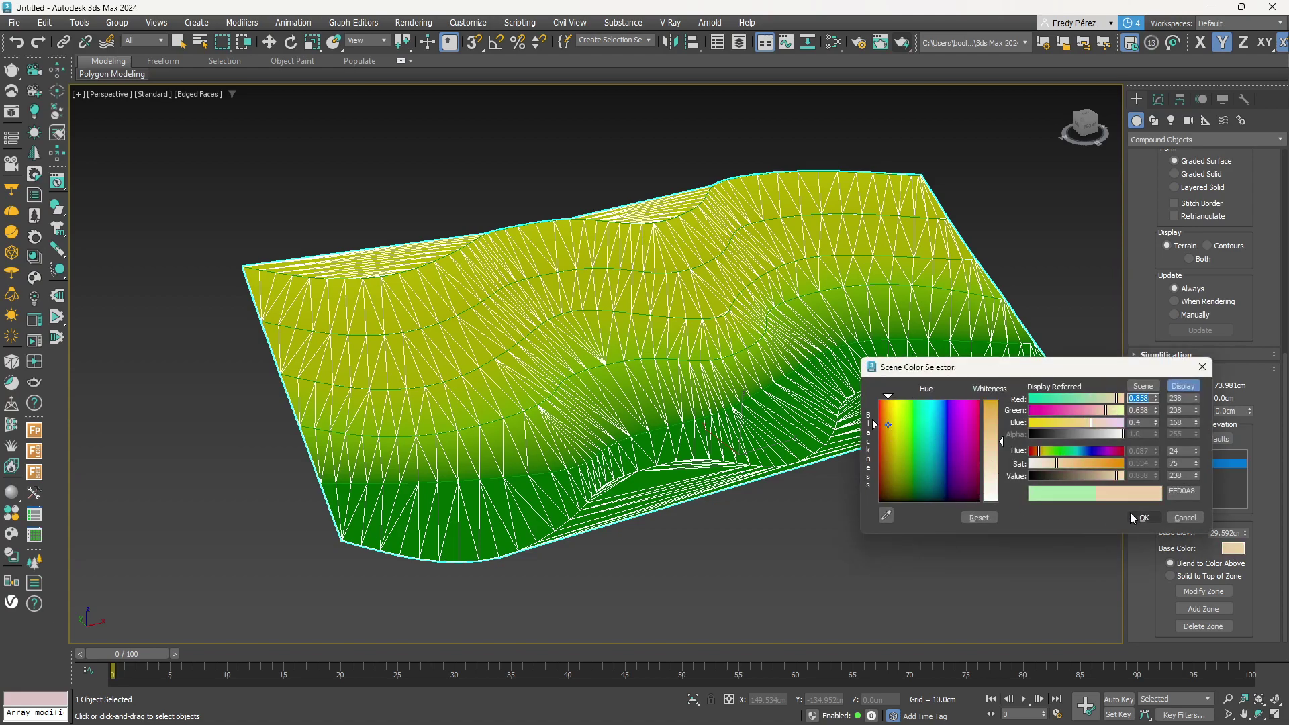
click(884, 413)
click(888, 414)
drag(997, 446, 996, 425)
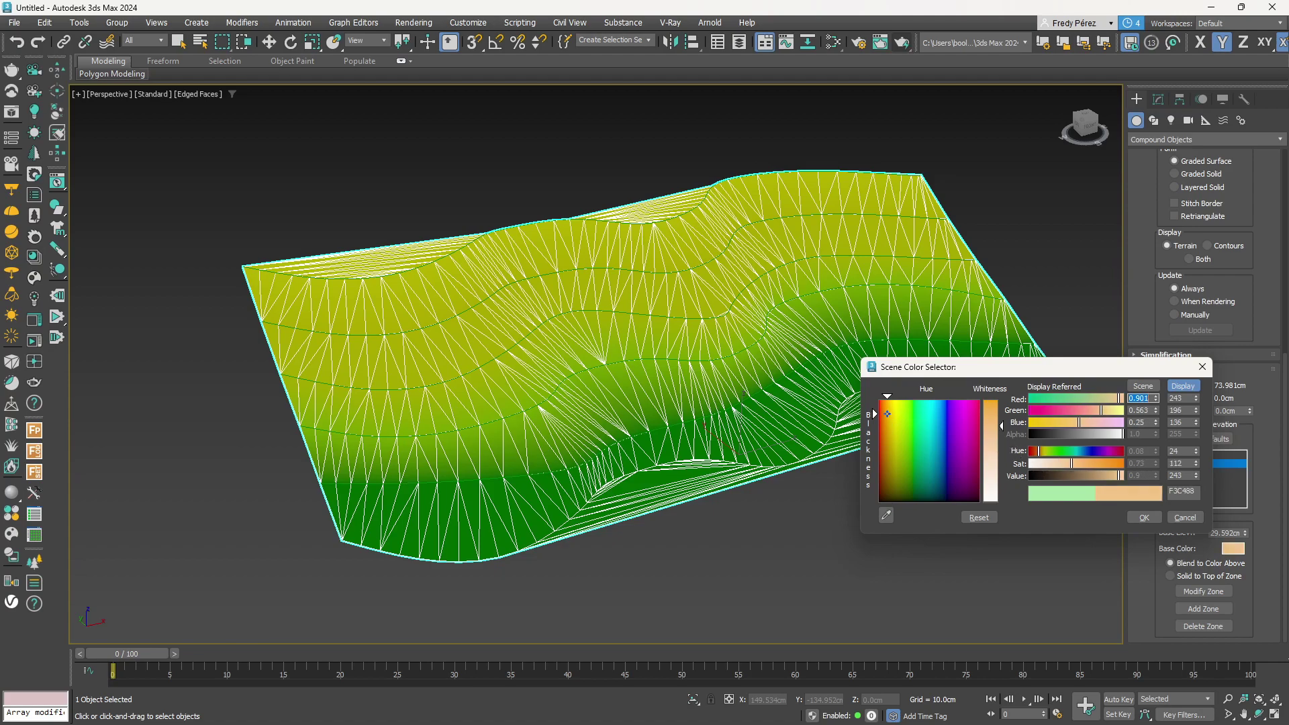
click(1145, 517)
Choose a tan base color for the Terrain's 44.389cm elevation zone.
click(1183, 482)
click(1185, 474)
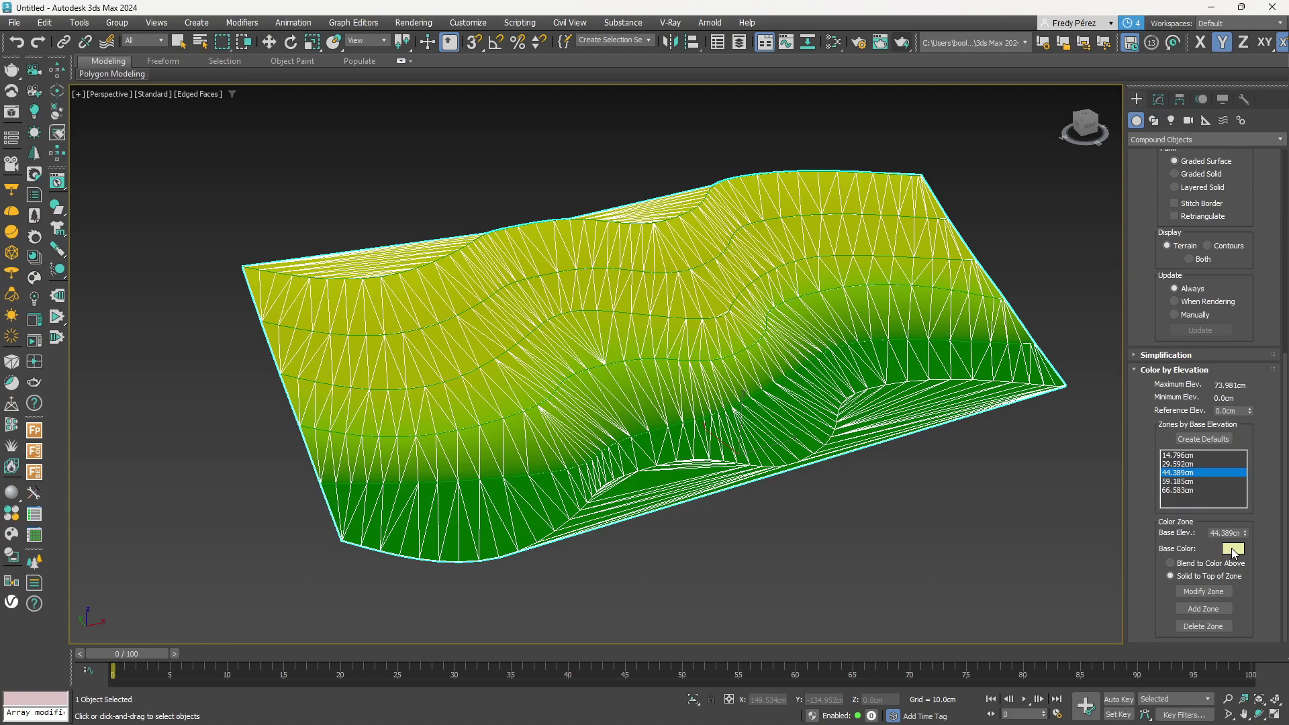
click(1233, 549)
click(869, 432)
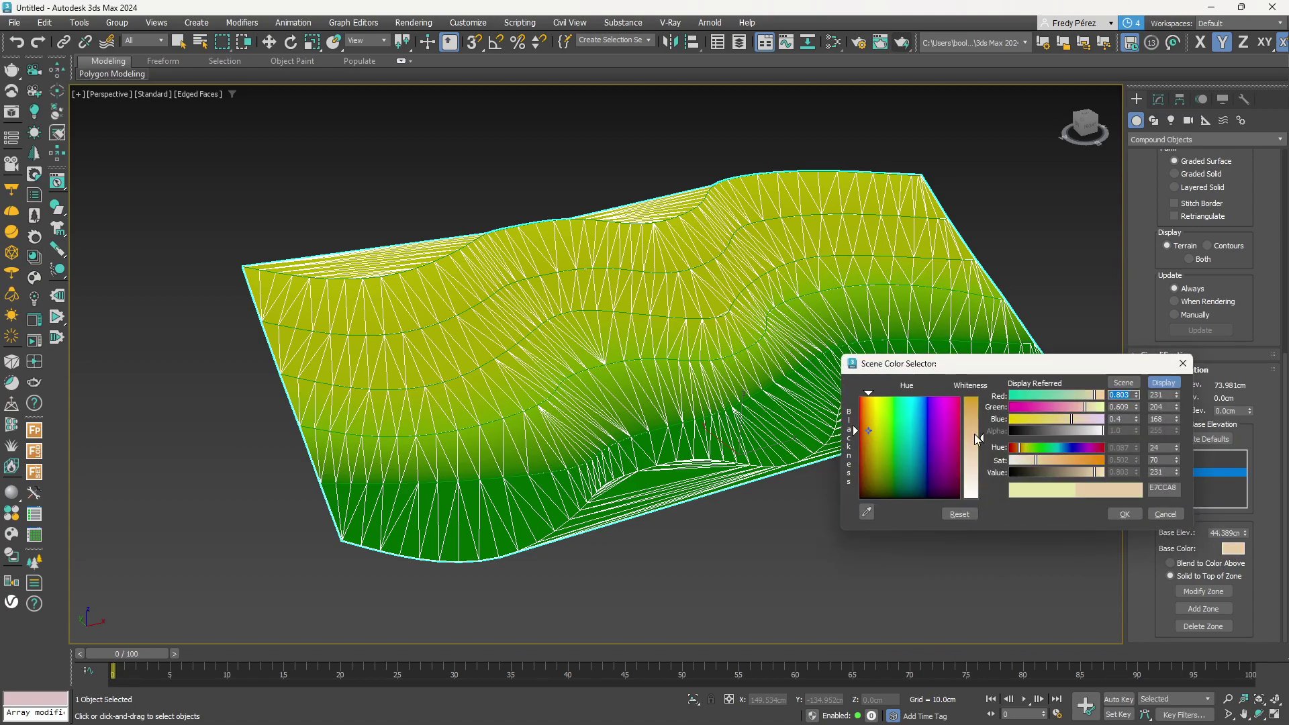
drag(977, 436, 977, 410)
click(1125, 514)
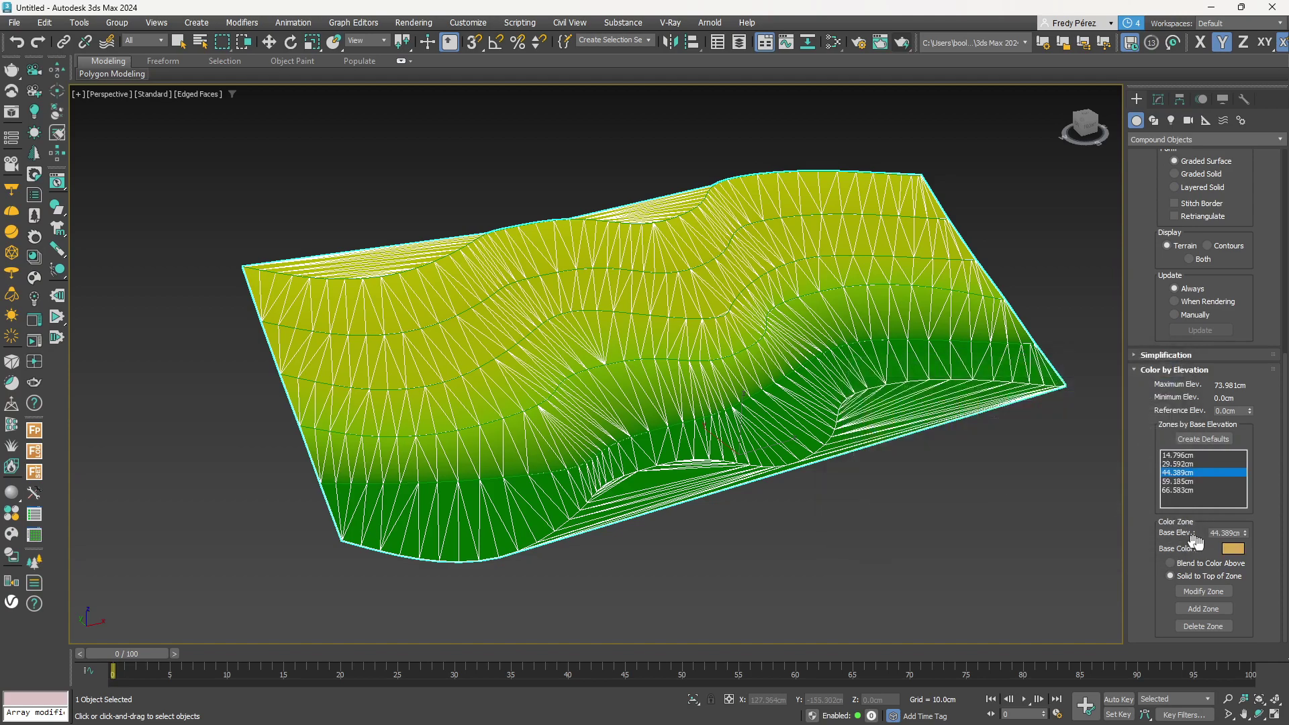
Choose a light sand base color, F0D297, for the Terrain's 59.185cm elevation zone.
click(1171, 482)
click(1233, 549)
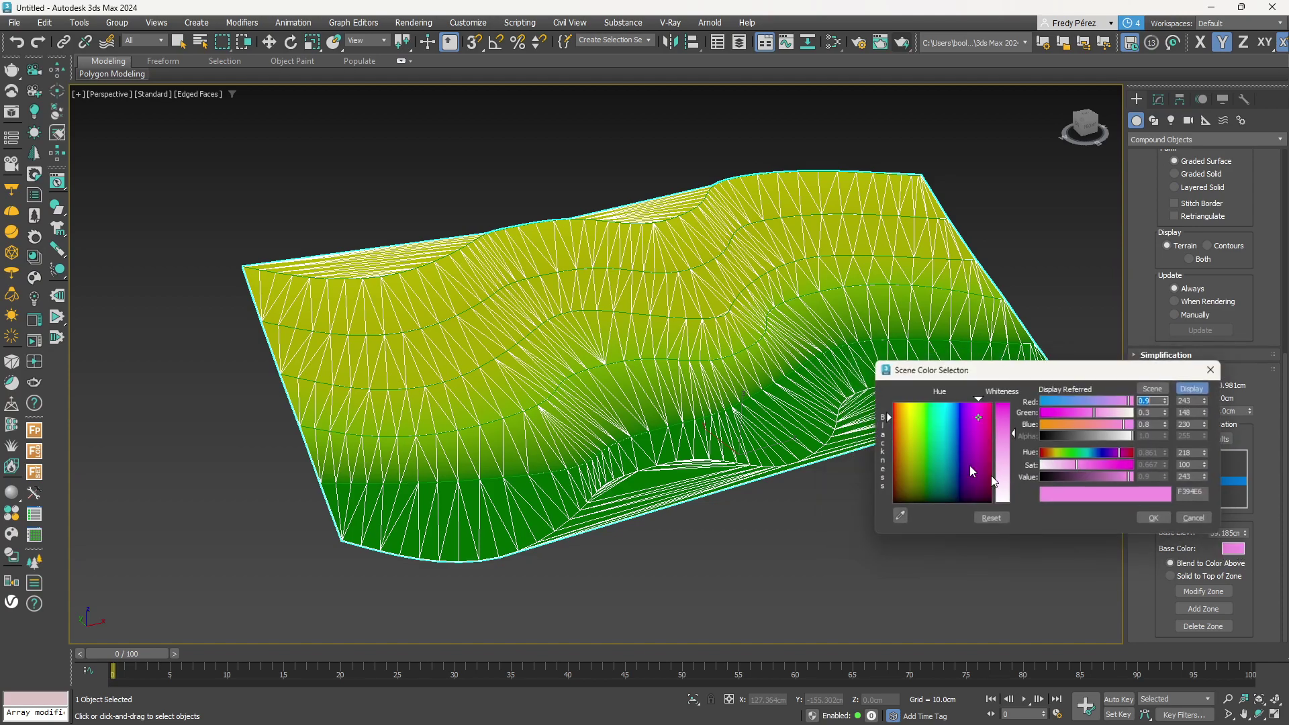
drag(945, 460, 902, 421)
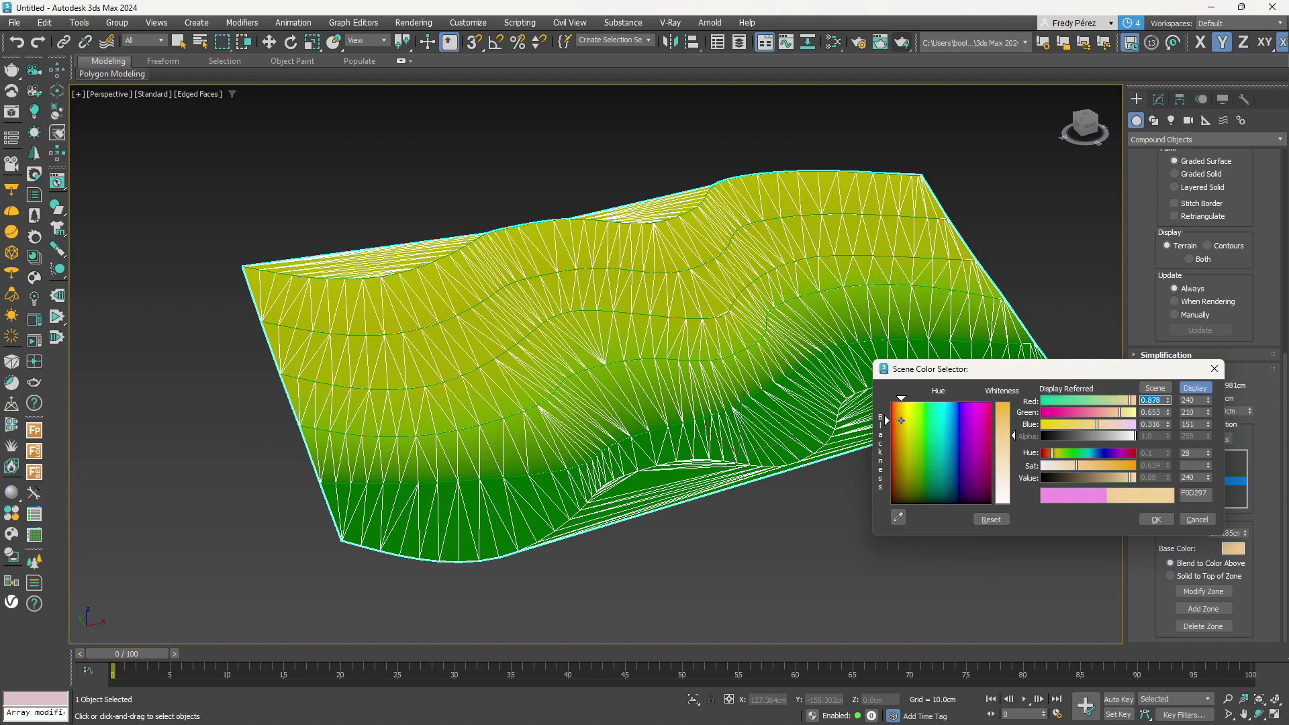
click(1156, 520)
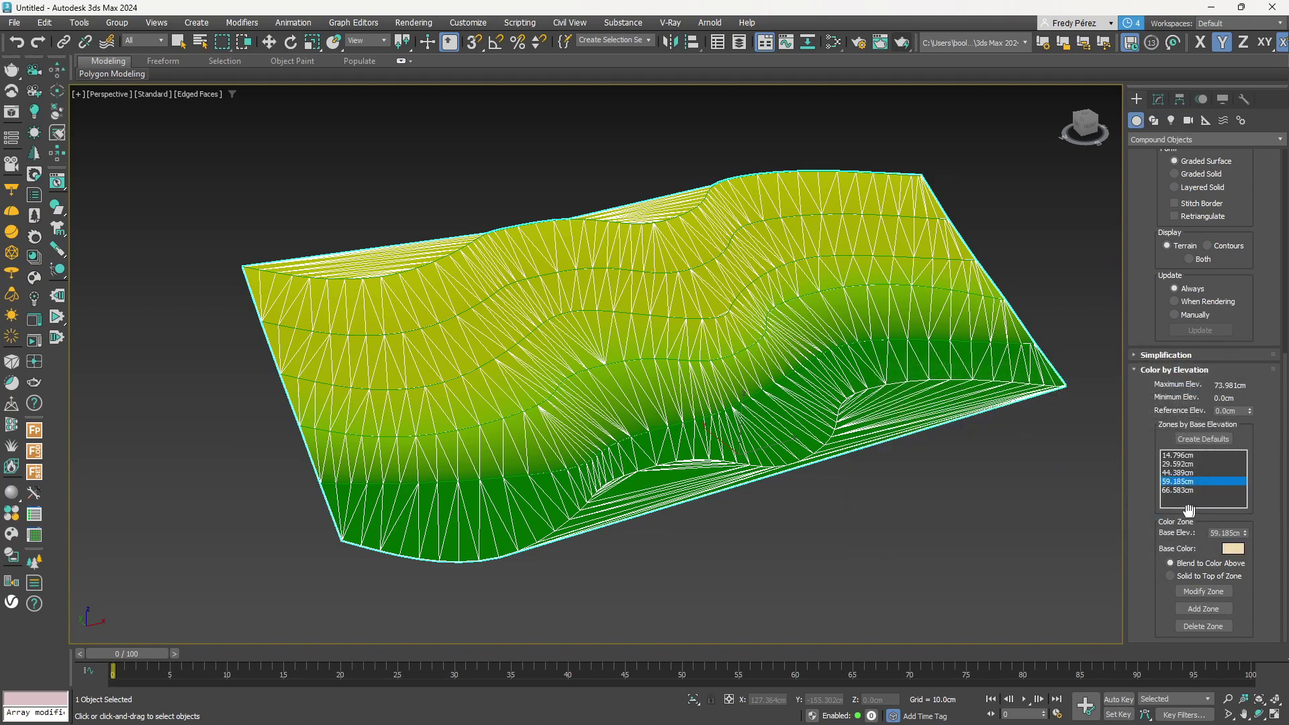
Choose a pure white base color, FFFFFF, for the Terrain's 66.583cm elevation zone.
click(1185, 491)
click(1233, 549)
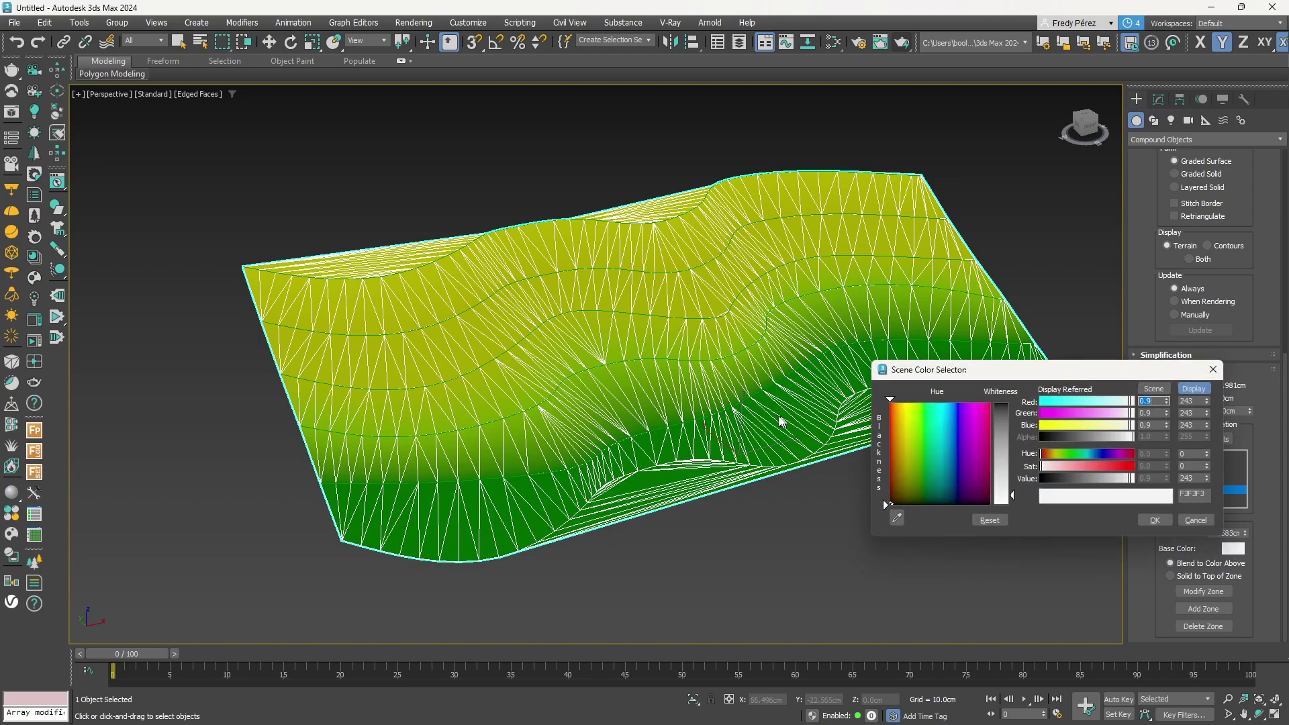
drag(1009, 495, 1012, 505)
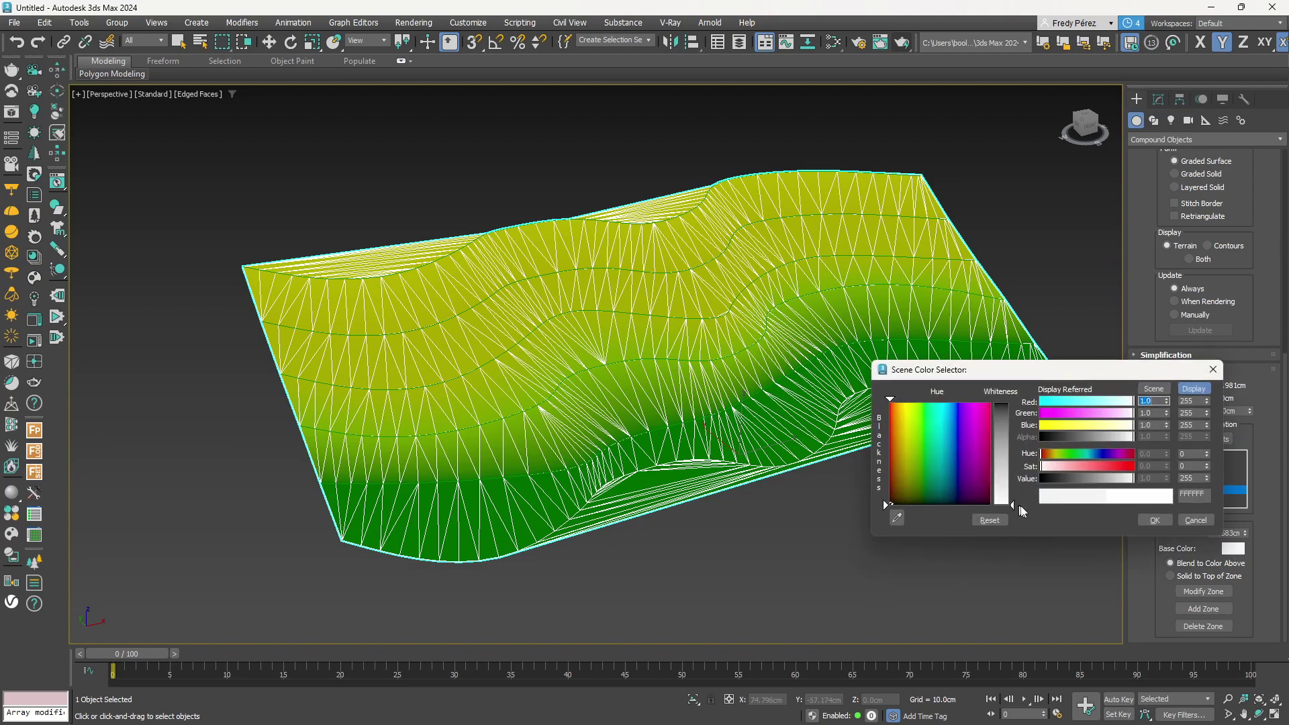
click(1156, 520)
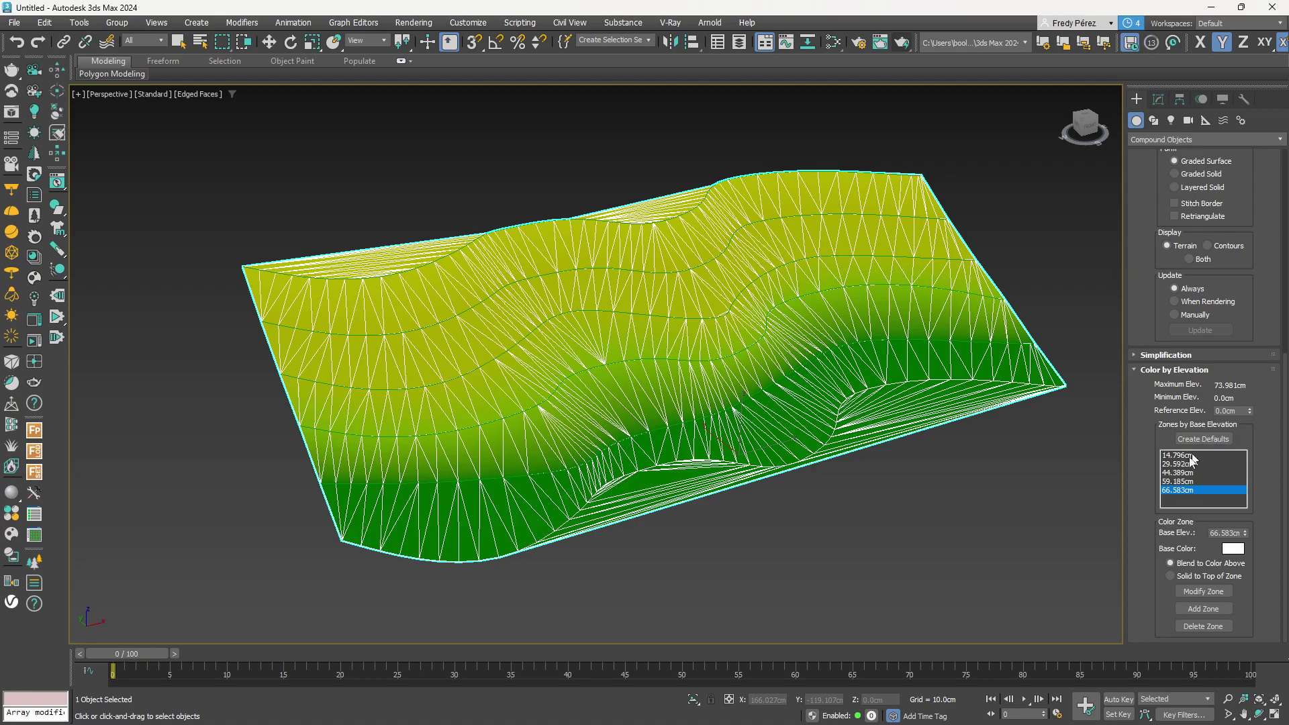
Apply Modify Zone to the 66.583cm zone and review the base colors of the lower elevation zones.
alt+middle_drag(960, 477, 901, 486)
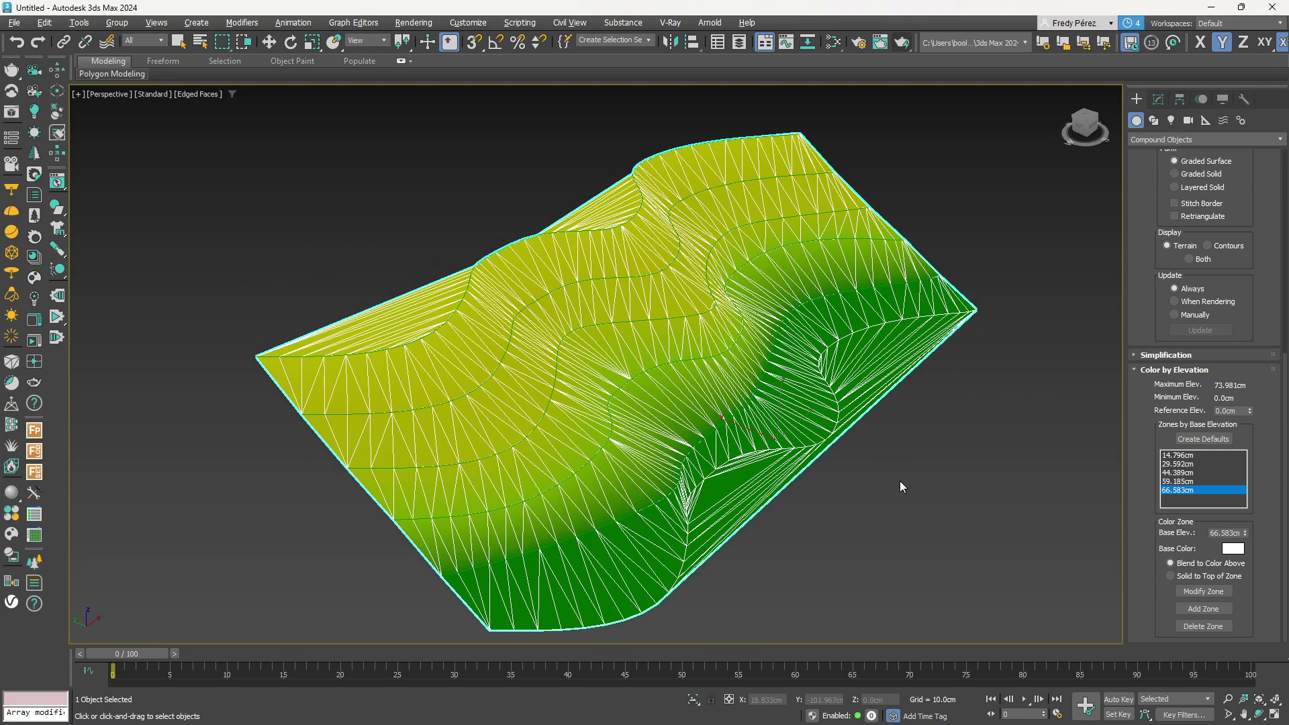
click(1193, 456)
click(1189, 491)
click(1219, 591)
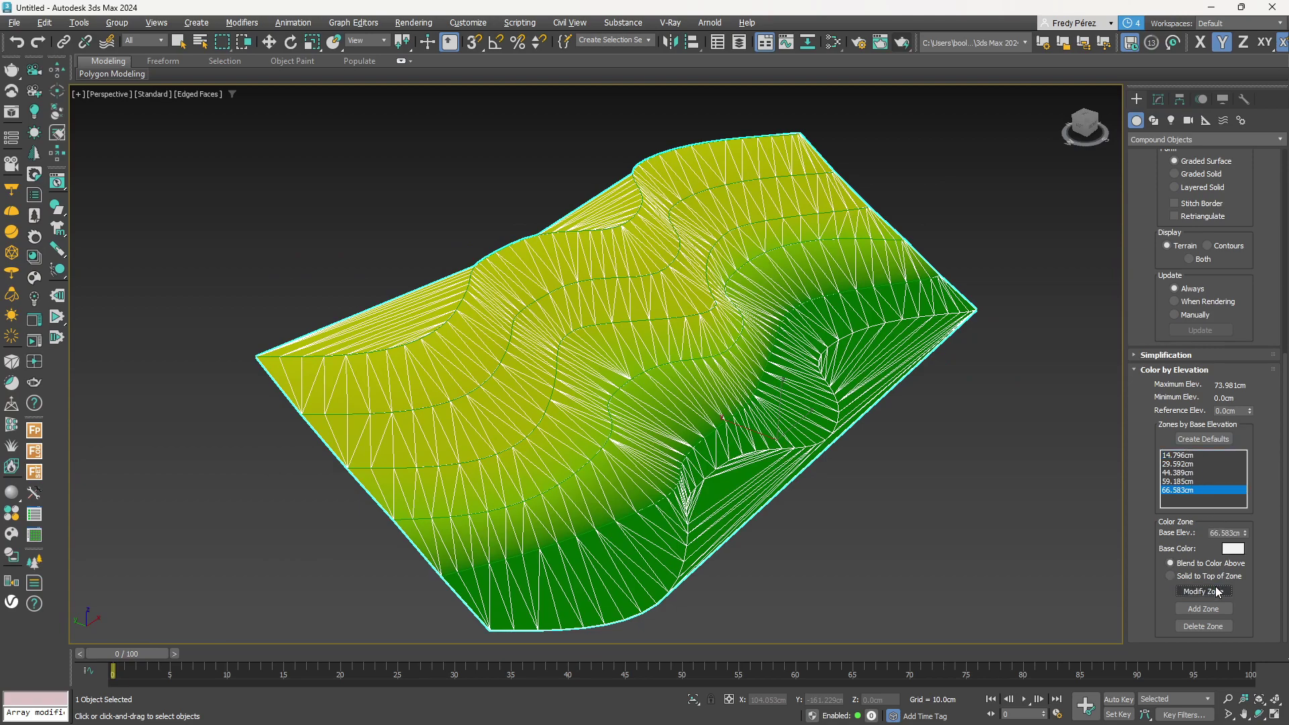
click(1182, 481)
click(1178, 473)
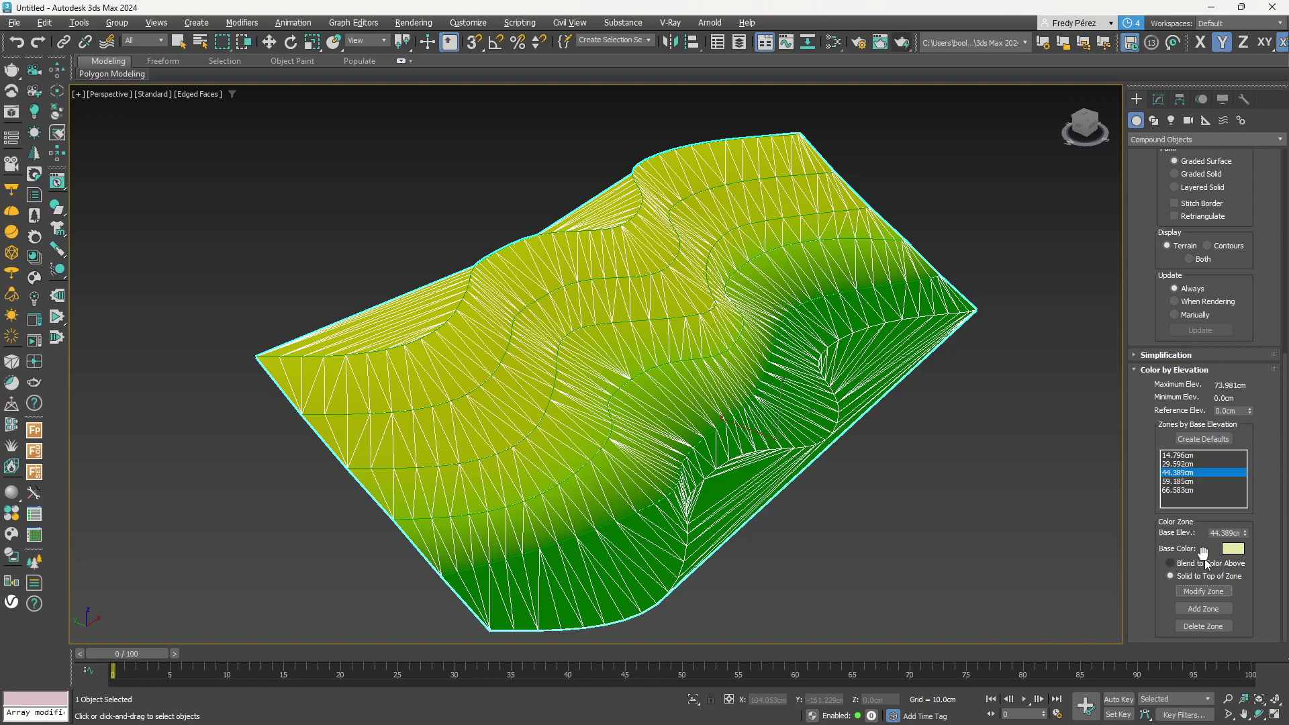
click(1179, 464)
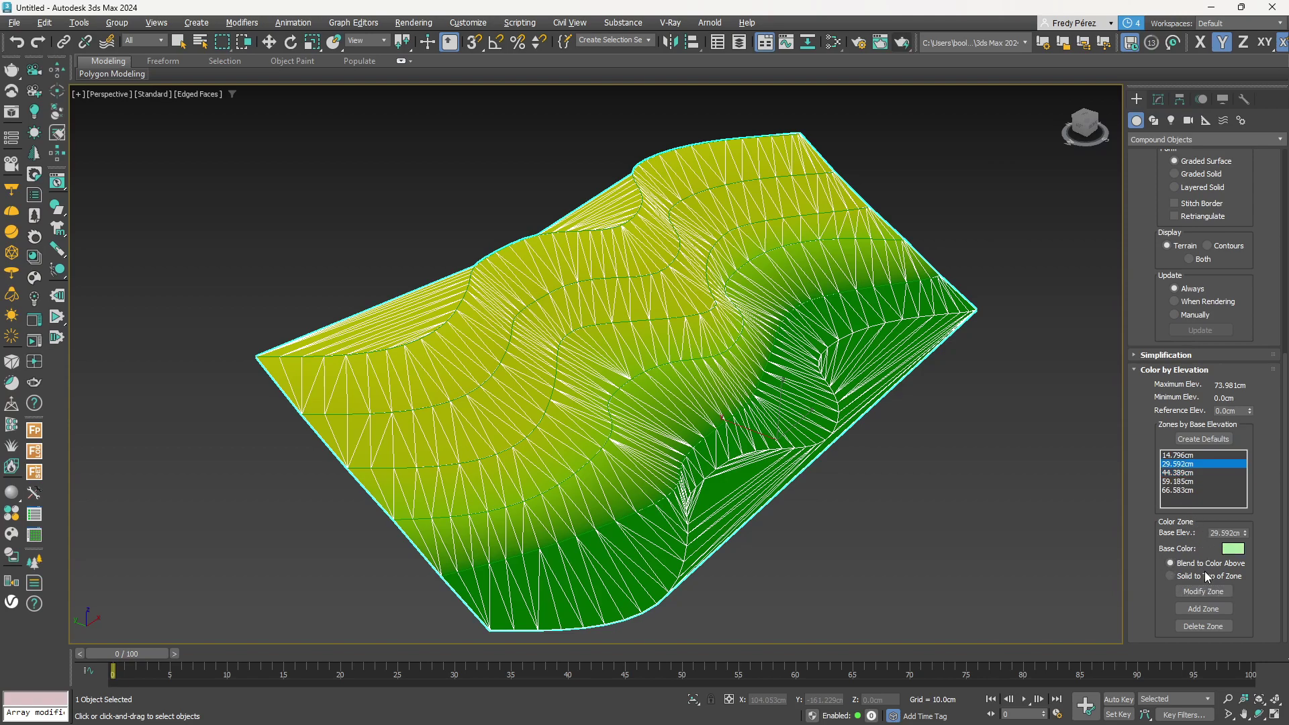
click(1180, 455)
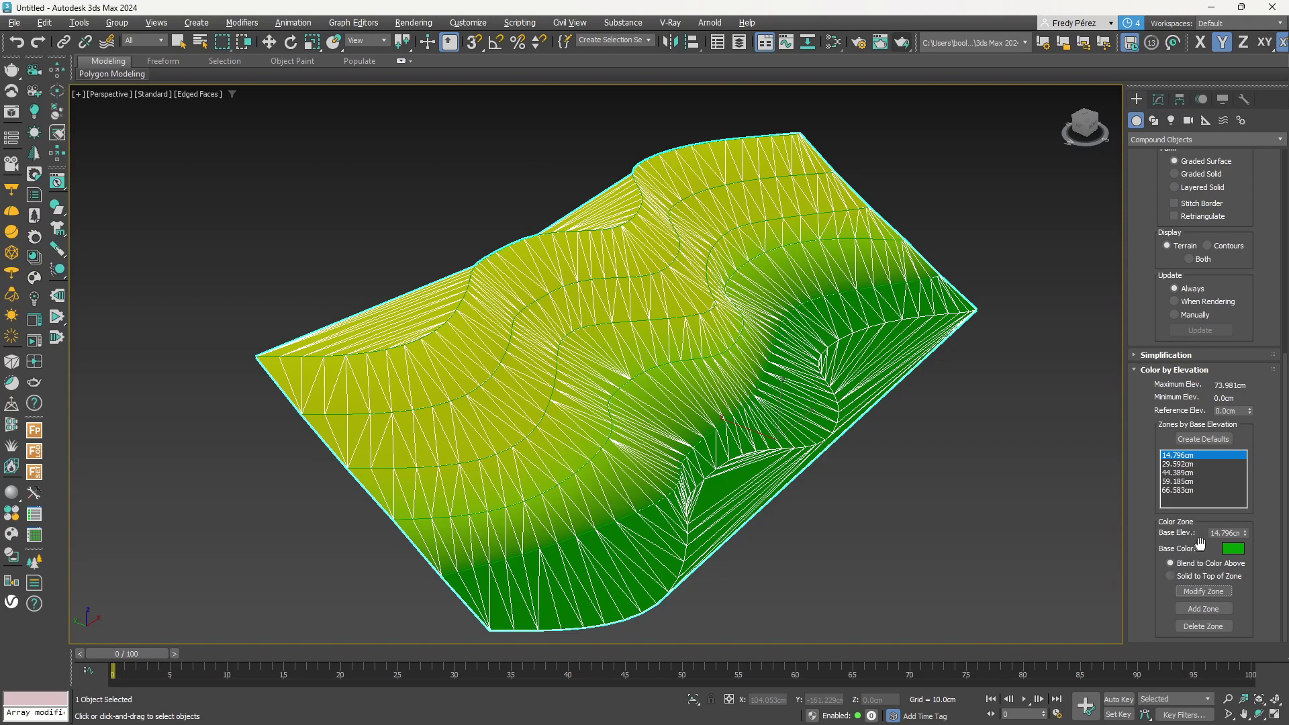
Delete all five elevation color zones from the Terrain, starting with the 29.592cm zone.
click(1186, 465)
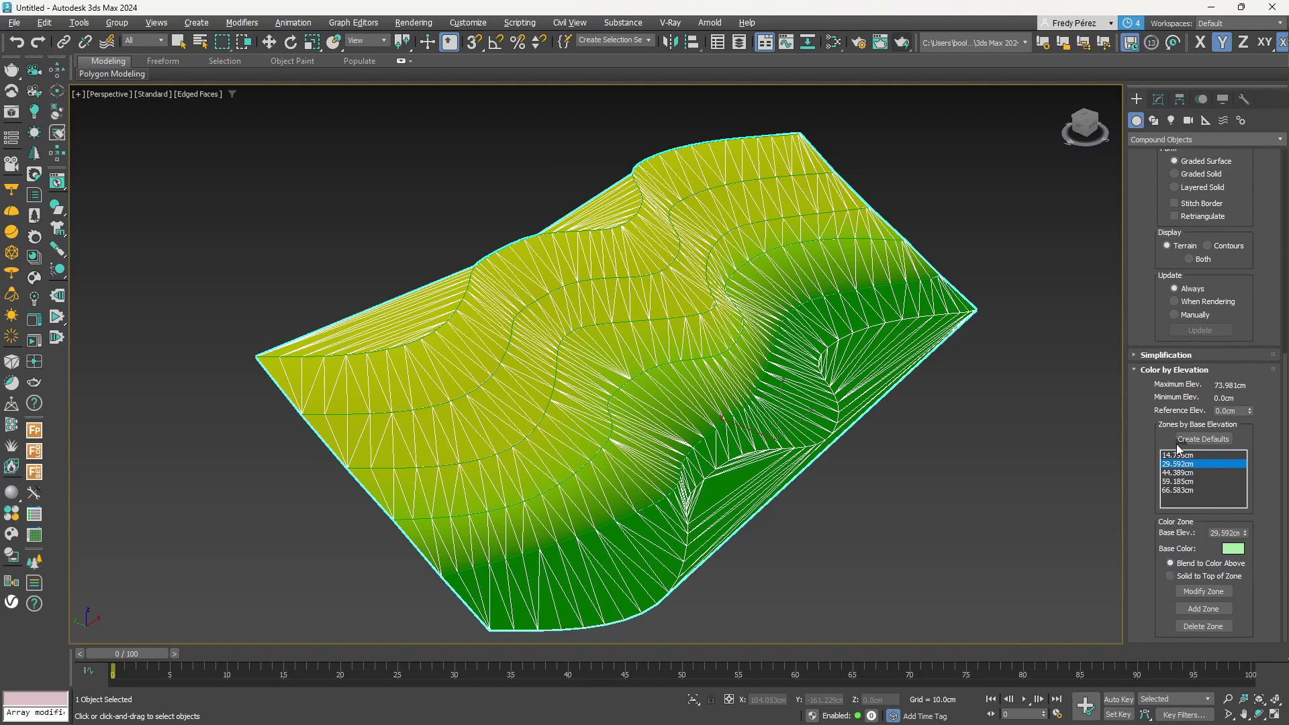
scroll(1164, 433, up, 5)
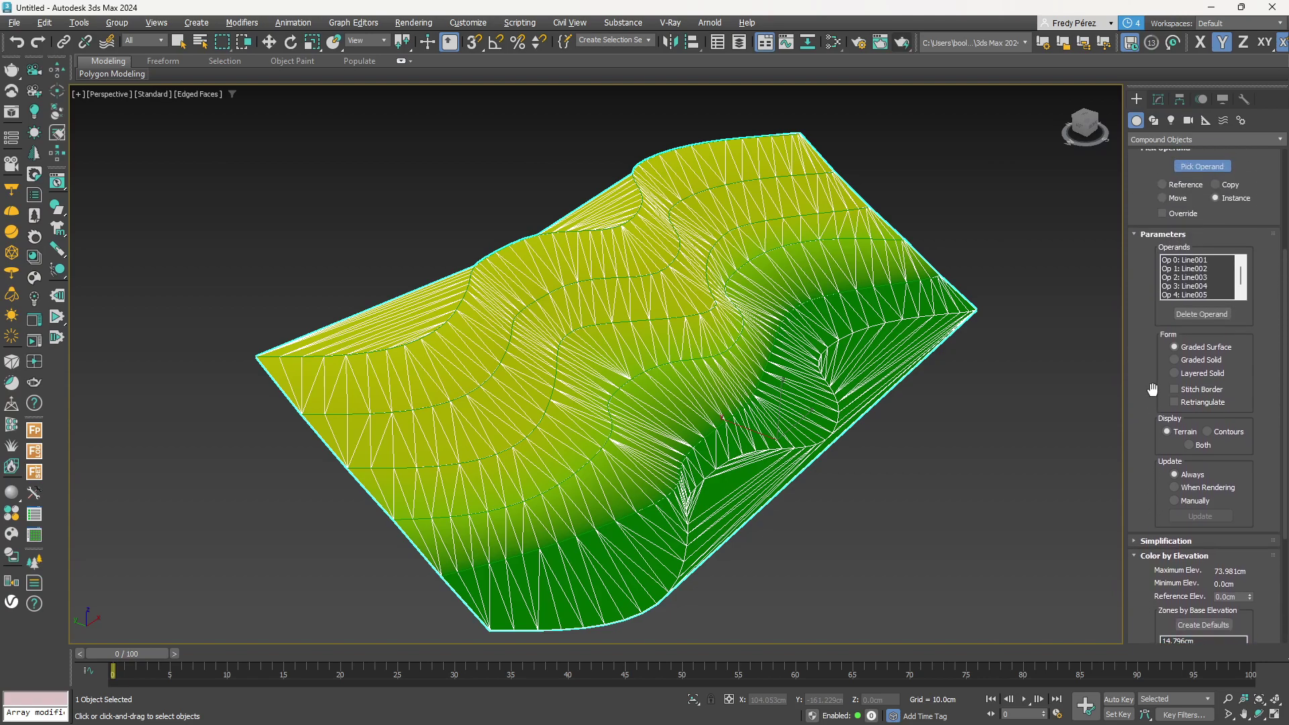
drag(1151, 451, 1132, 145)
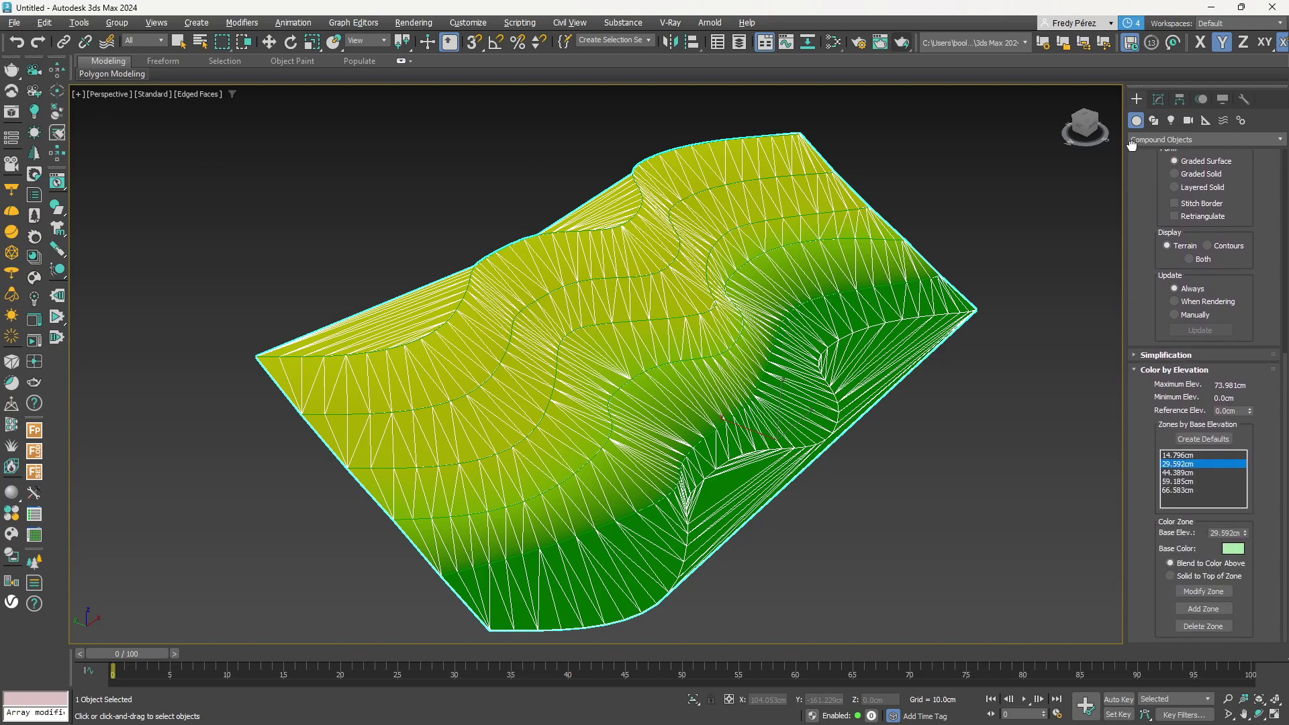
click(1203, 626)
click(1190, 482)
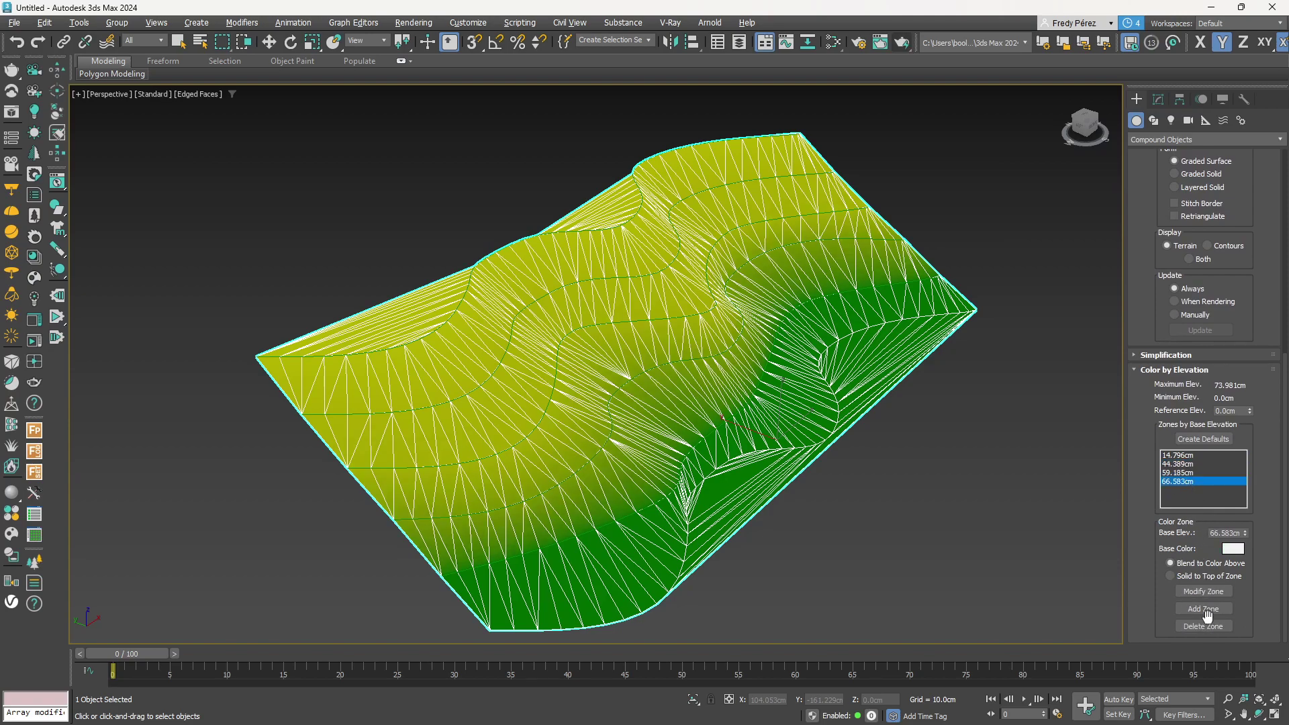
click(1203, 625)
click(1182, 474)
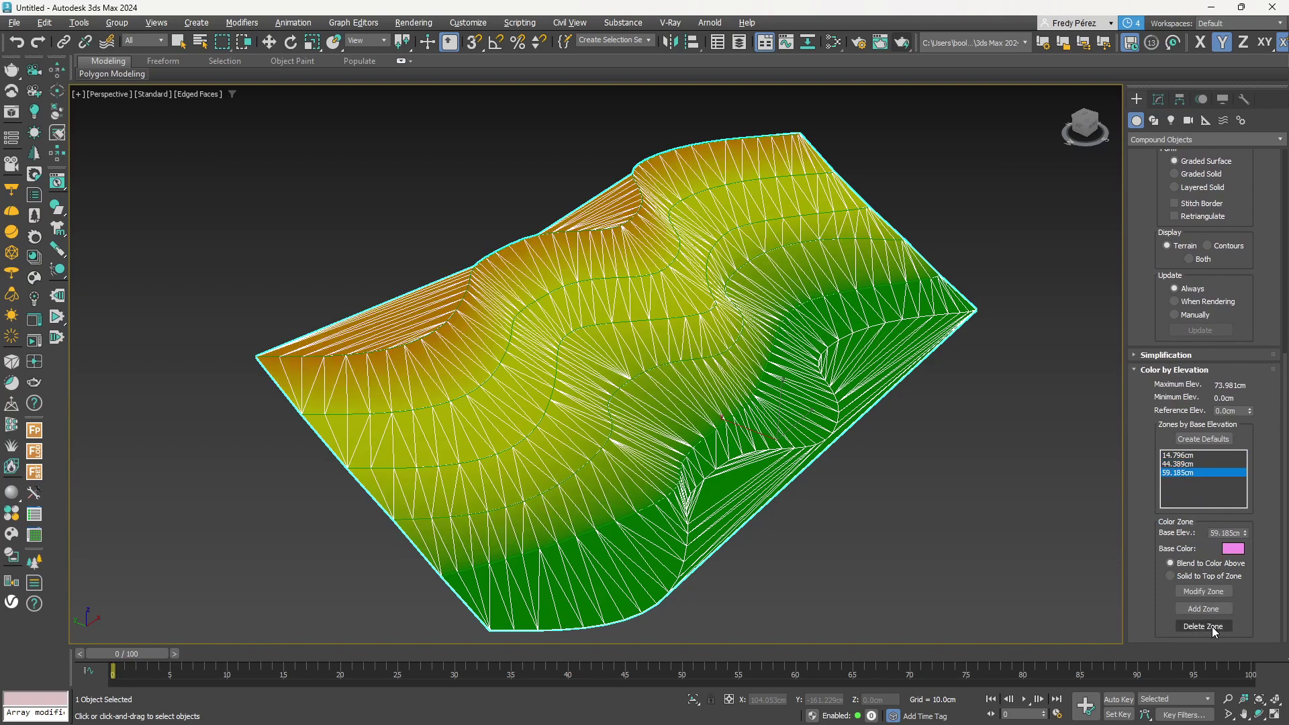
click(1211, 626)
click(1186, 465)
click(1204, 626)
click(1183, 457)
click(1214, 627)
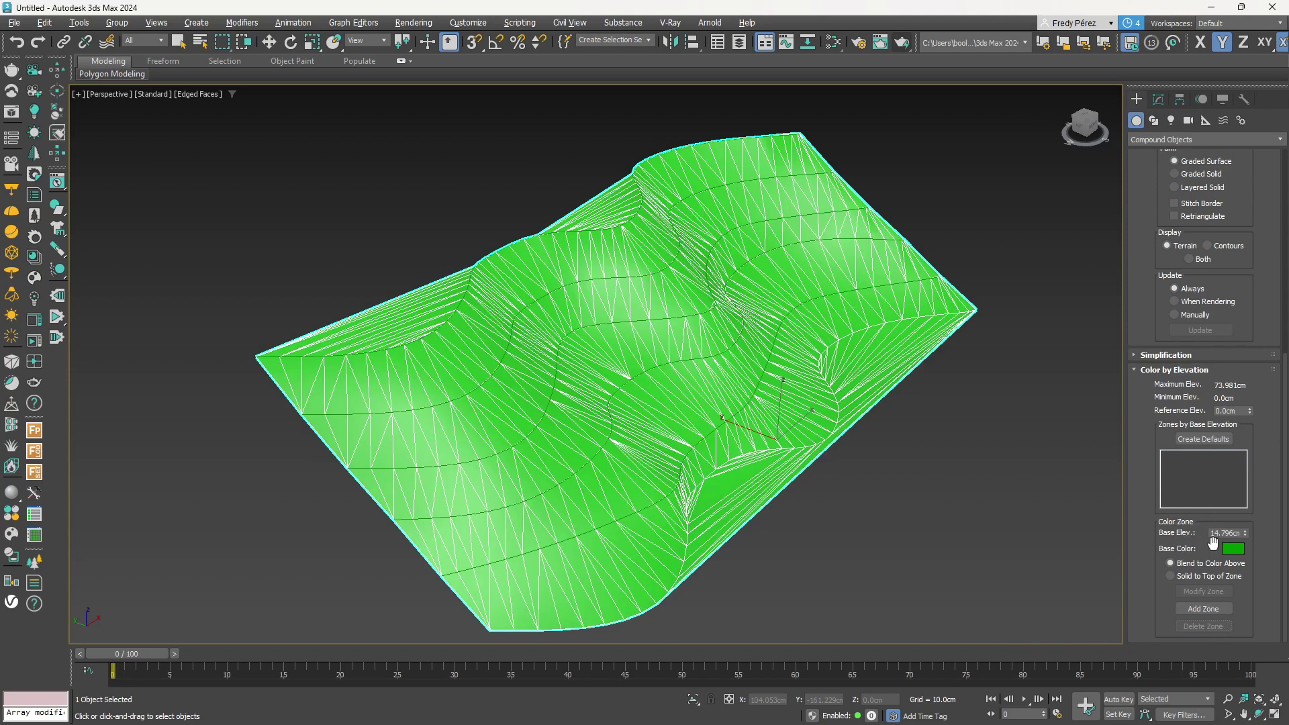
Try the Graded Solid form on the Terrain, inspect its border, and return it to Graded Surface.
drag(1142, 324, 1154, 692)
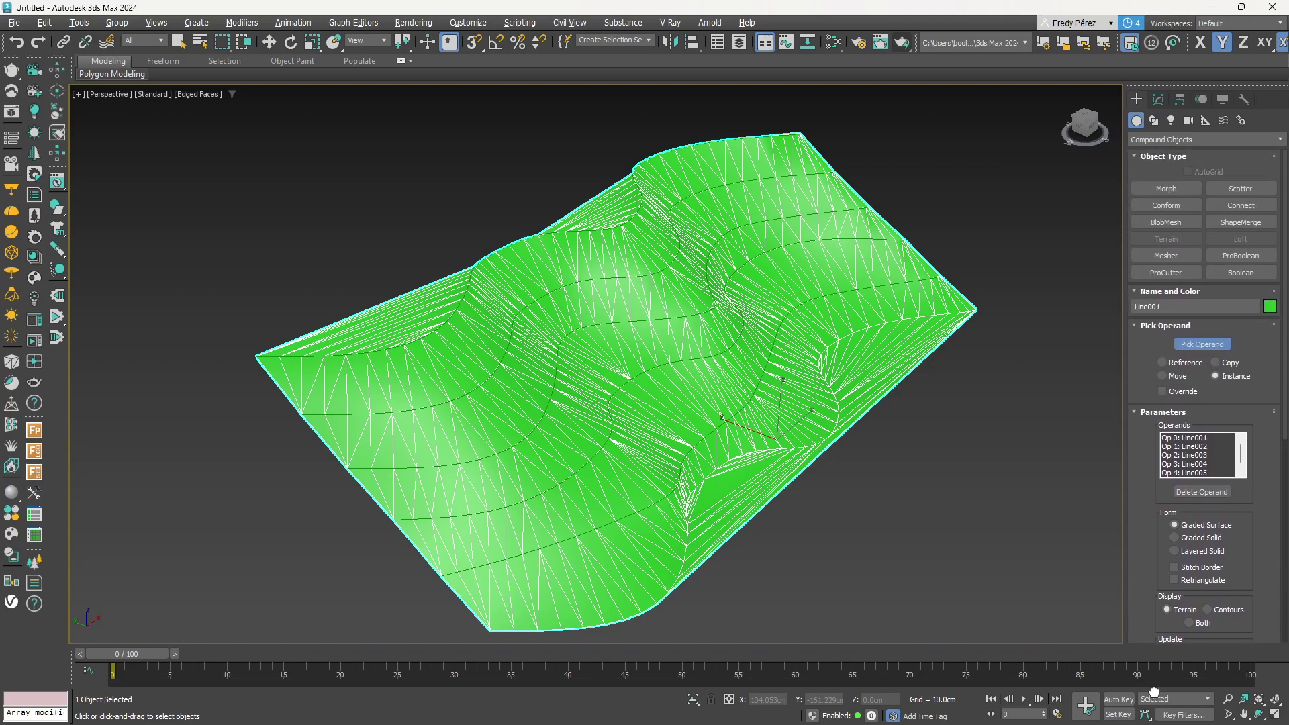
click(1145, 327)
scroll(1144, 433, down, 3)
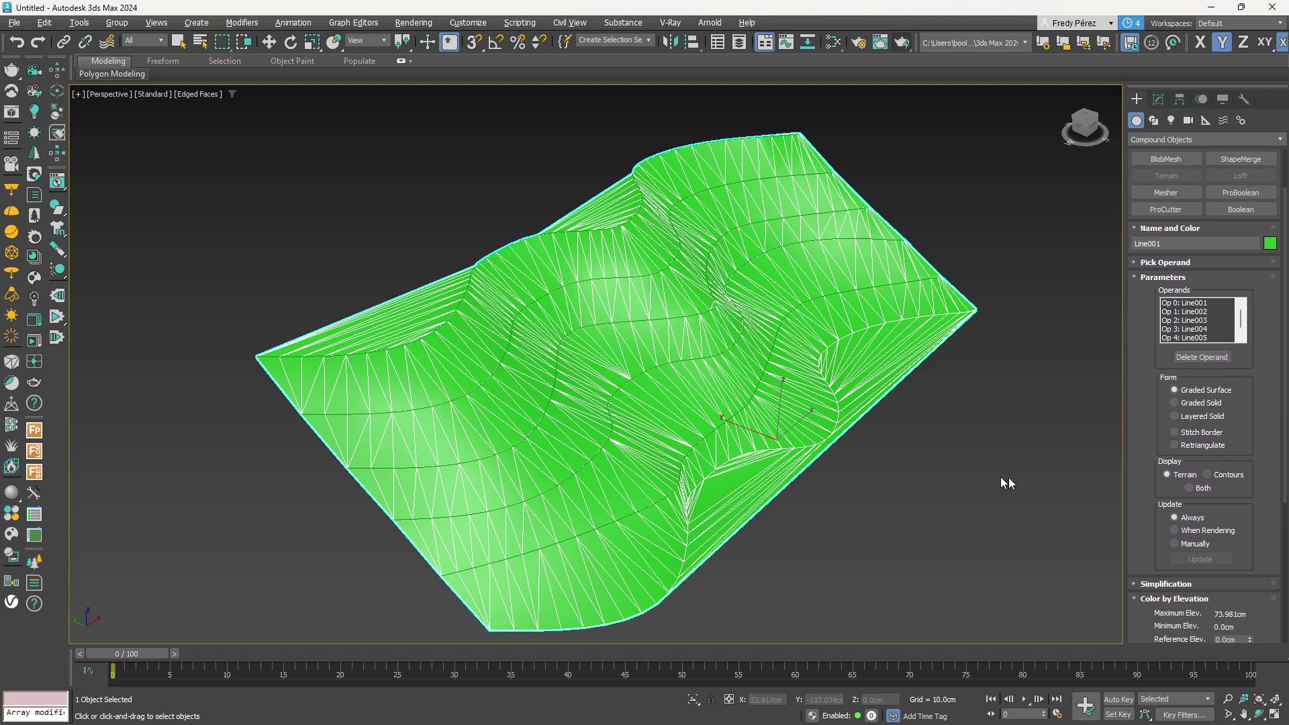
scroll(760, 438, up, 3)
alt+middle_drag(760, 438, 655, 447)
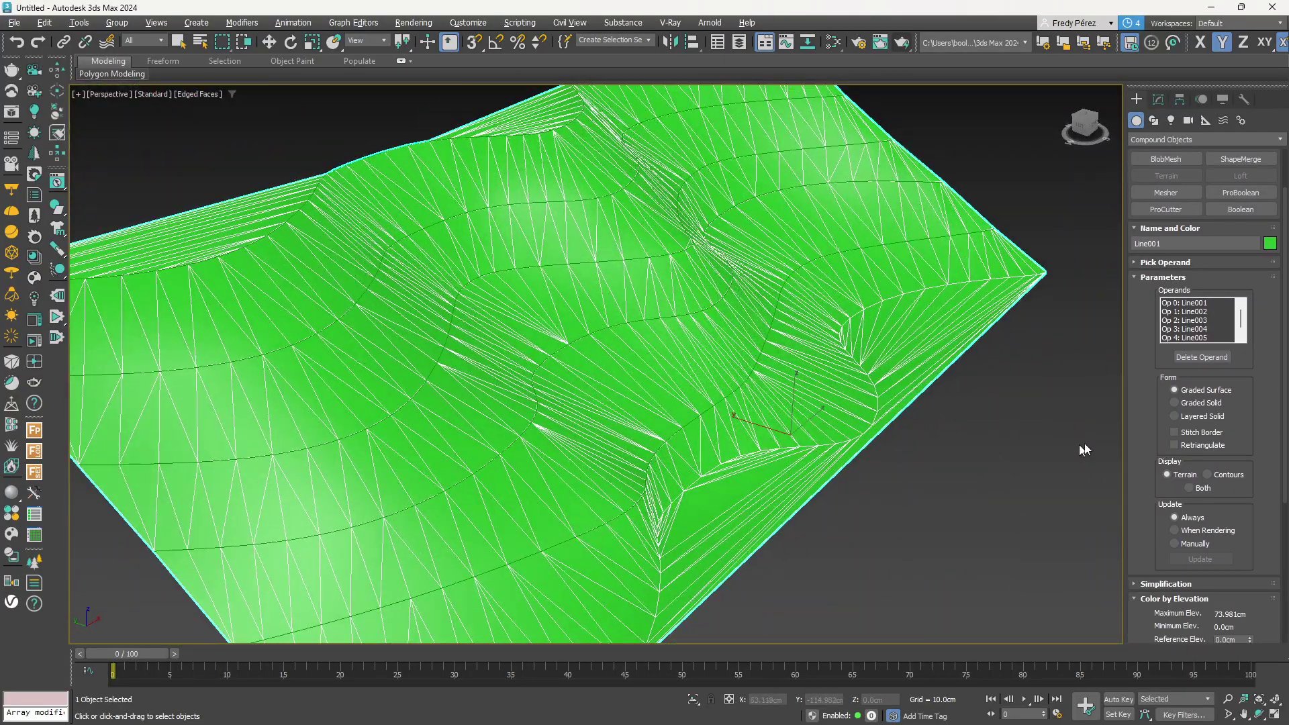
click(1175, 403)
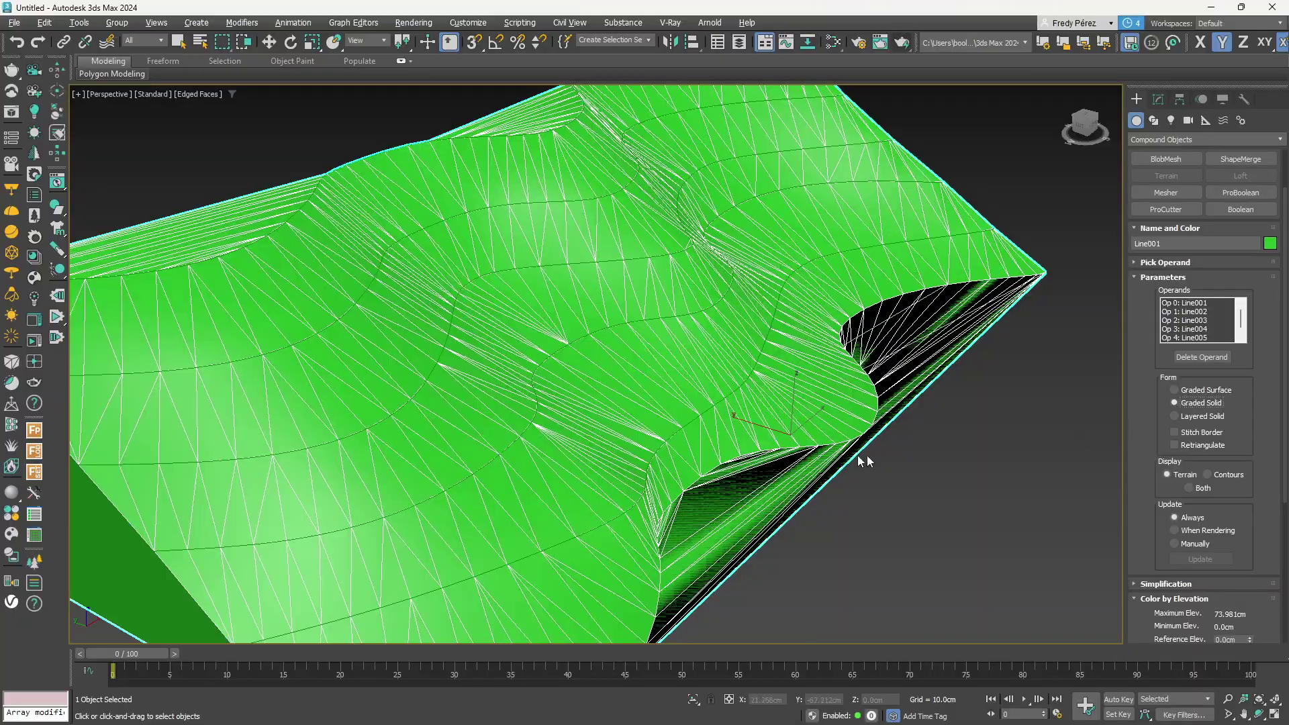
alt+middle_drag(776, 489, 1026, 462)
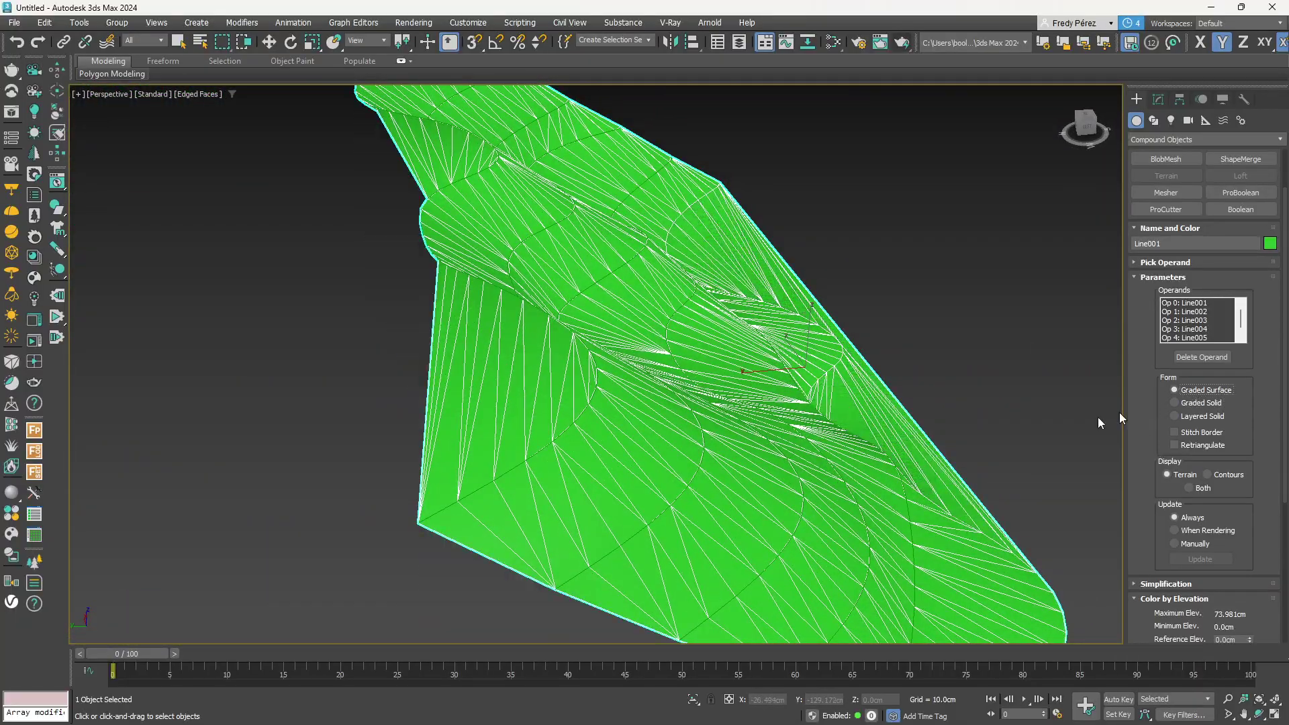
click(1175, 390)
Render the Perspective view of the Graded Surface Terrain's underside and close the render window.
alt+middle_drag(927, 430, 749, 251)
scroll(683, 363, down, 4)
scroll(769, 309, up, 3)
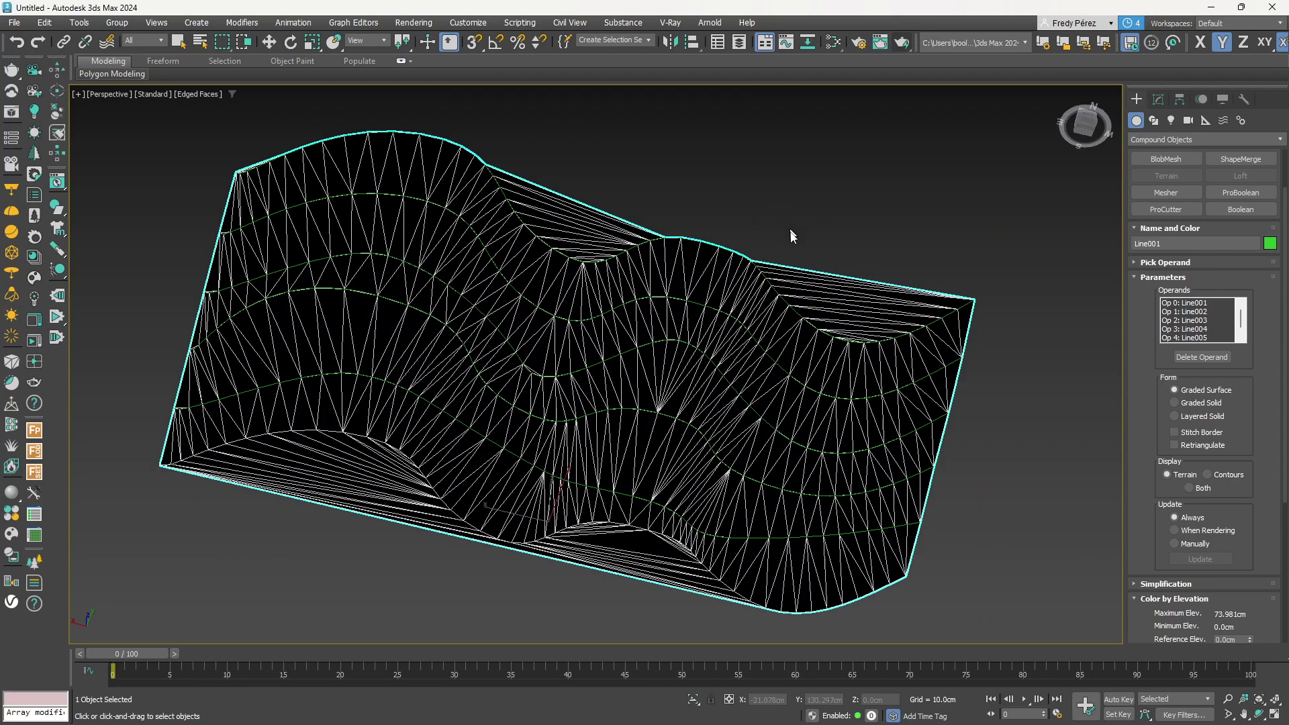
click(901, 43)
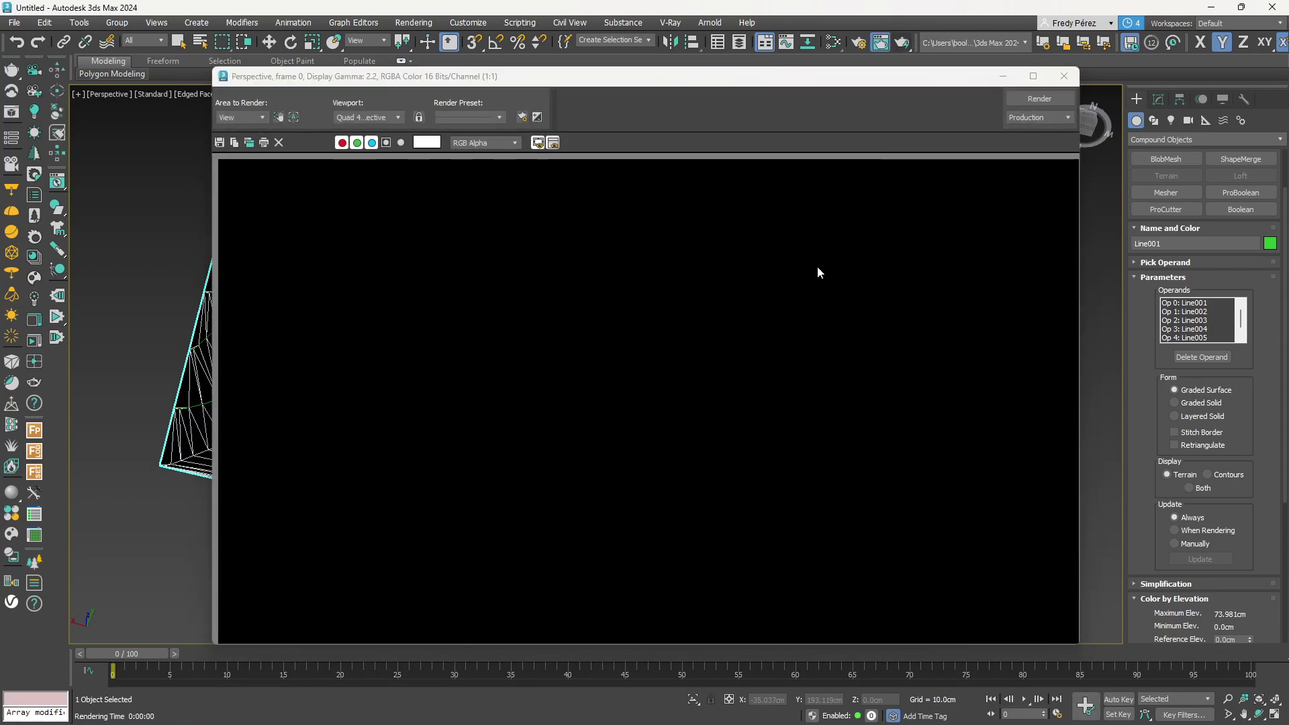
click(1064, 76)
Render the Terrain in the Perspective view from above its upper side and close the render window.
alt+middle_drag(850, 303, 613, 440)
scroll(768, 309, up, 3)
scroll(769, 309, up, 3)
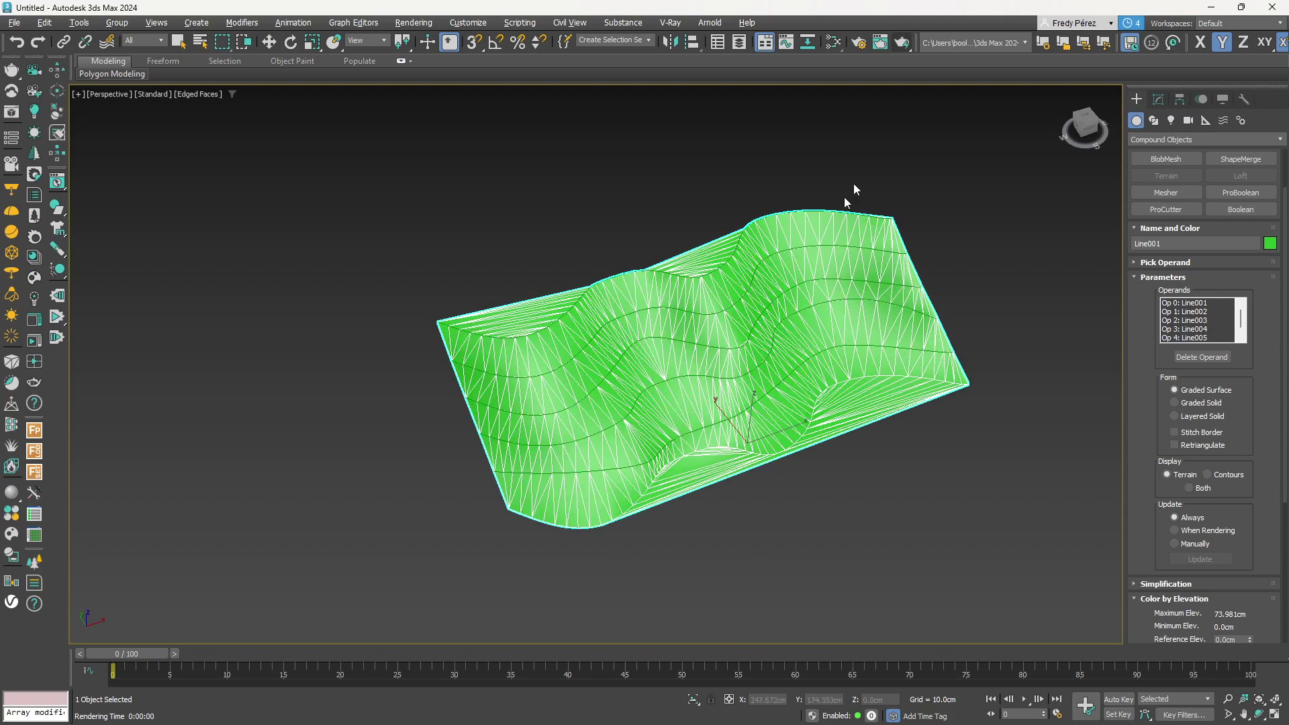
click(901, 45)
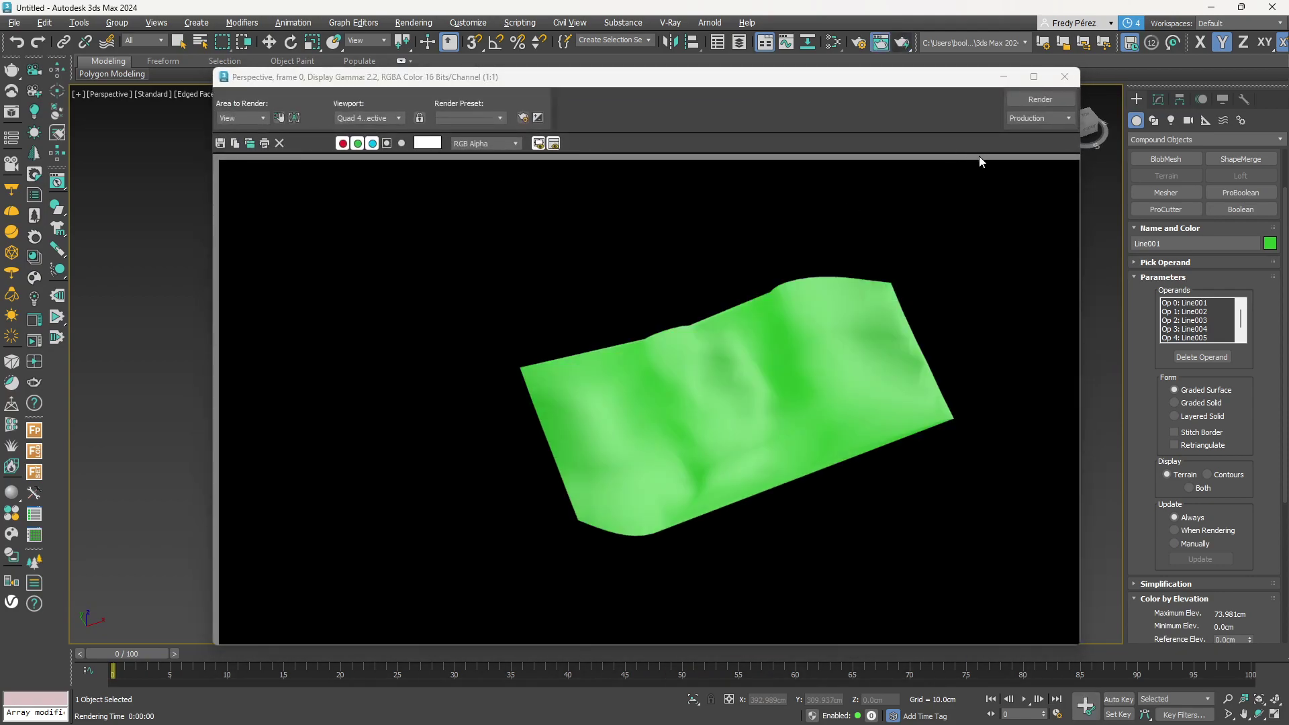
click(1065, 77)
Switch the Terrain to the Graded Solid form and examine its open edge from above.
scroll(756, 268, up, 3)
middle_drag(751, 277, 689, 258)
click(1175, 402)
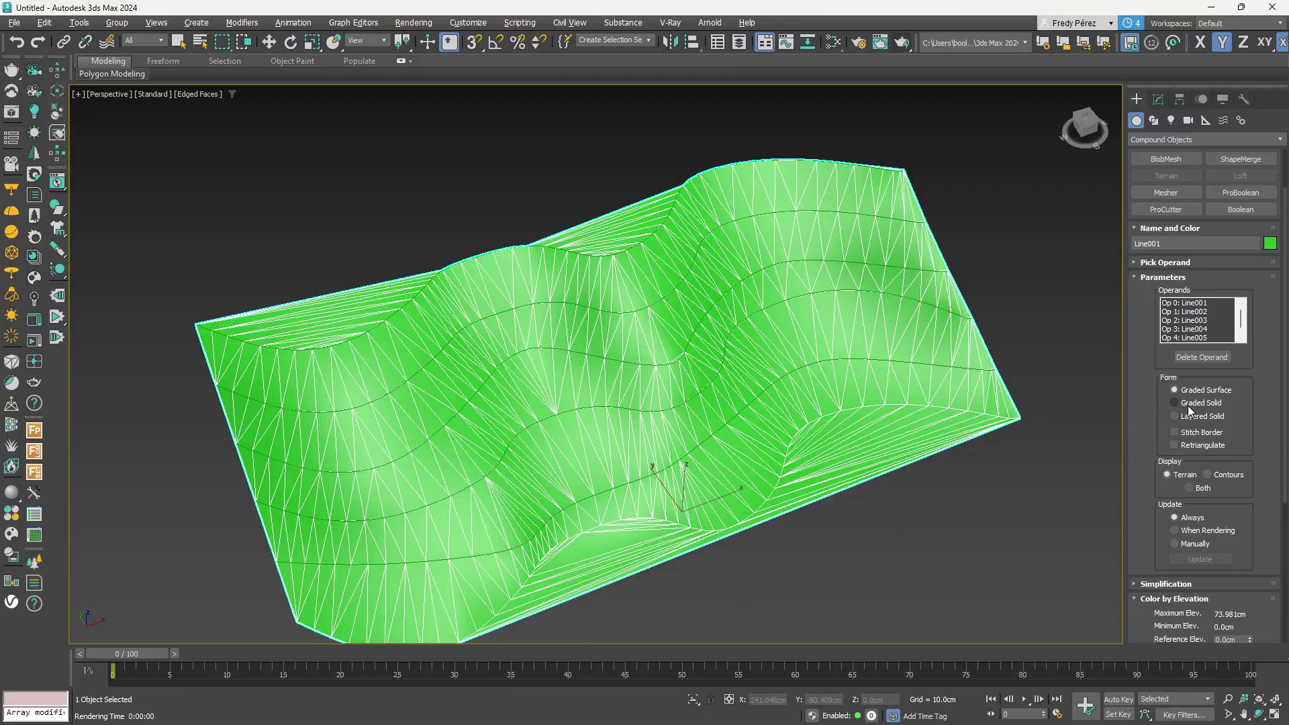
alt+middle_drag(698, 349, 750, 454)
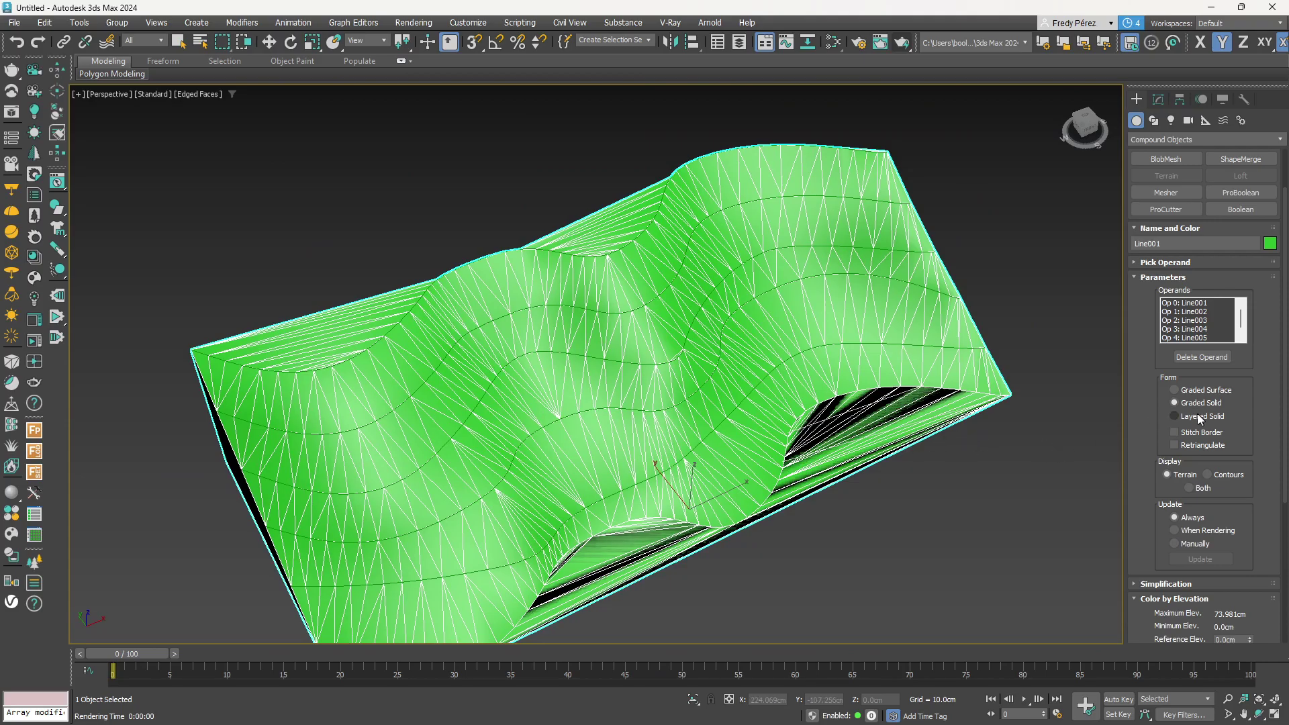
Set the Terrain's form to Layered Solid and inspect the stepped layers and the overlapping faces at the base.
click(1194, 417)
alt+middle_drag(855, 432, 850, 392)
scroll(768, 412, up, 3)
alt+middle_drag(768, 412, 702, 432)
scroll(789, 393, up, 2)
scroll(754, 412, up, 4)
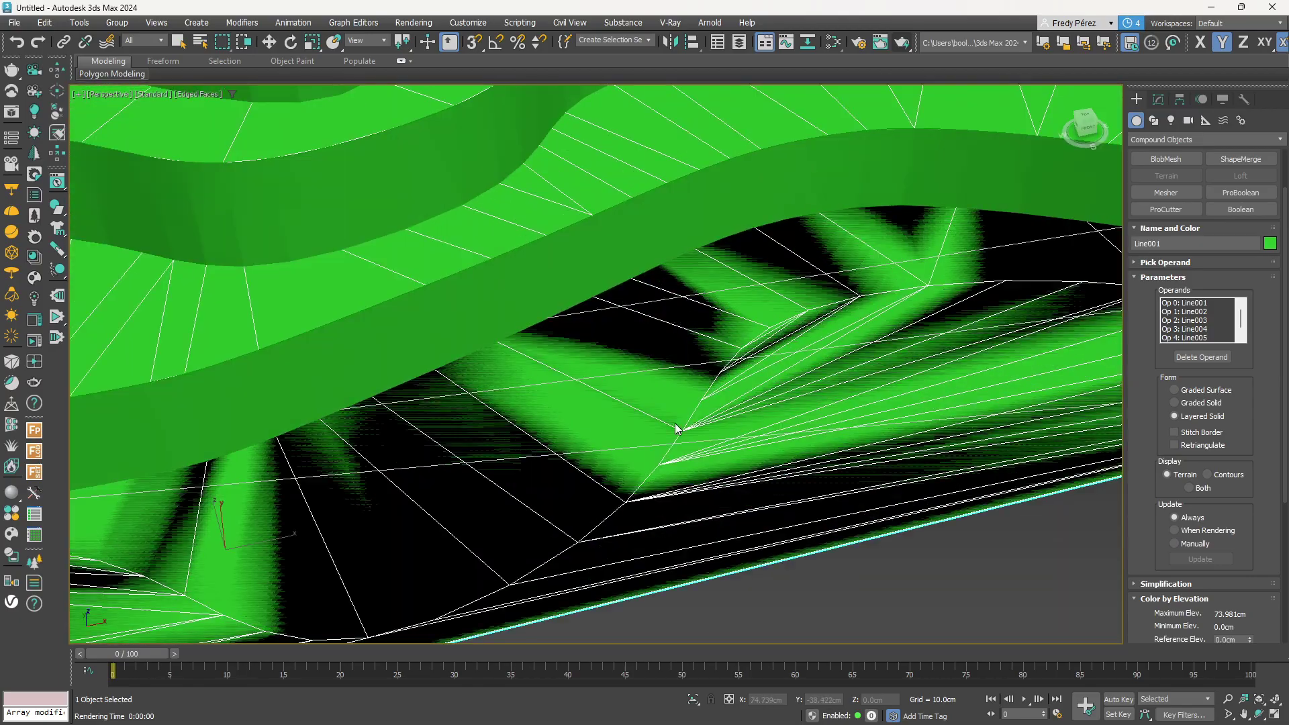
scroll(706, 434, up, 2)
scroll(707, 435, down, 2)
middle_drag(834, 405, 645, 369)
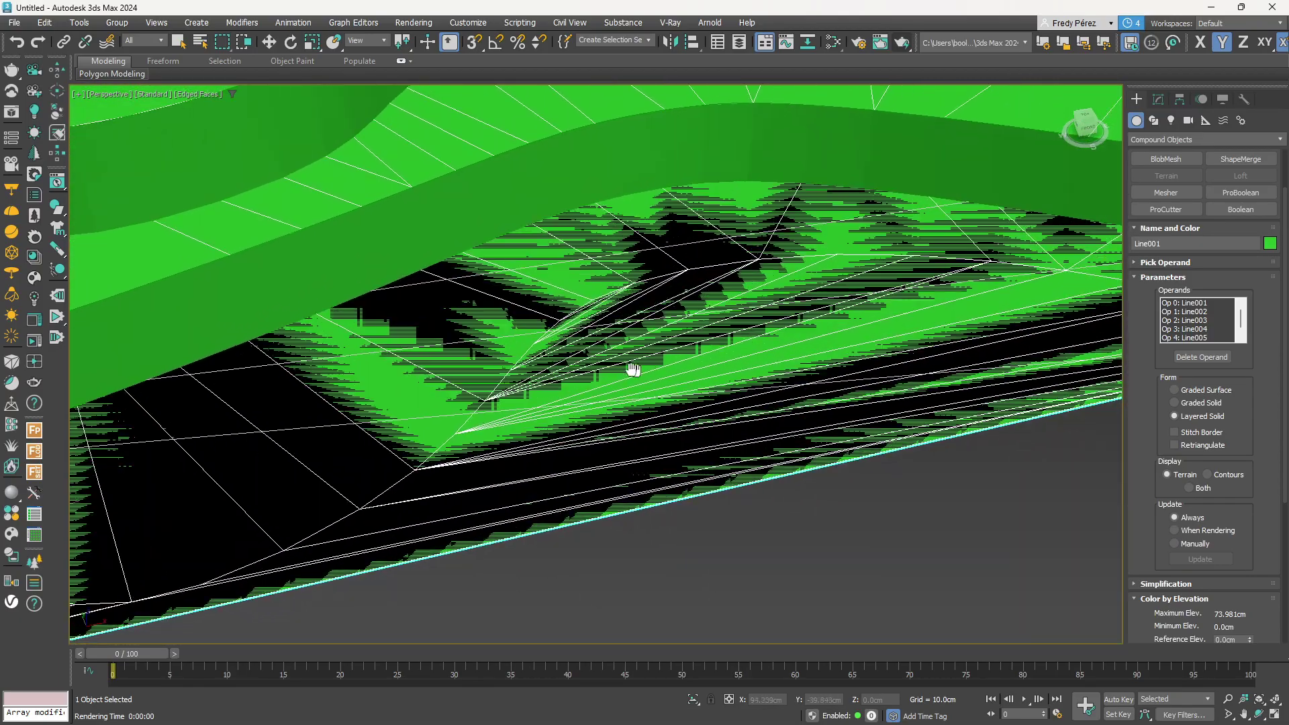
alt+middle_drag(544, 463, 311, 434)
scroll(412, 495, down, 8)
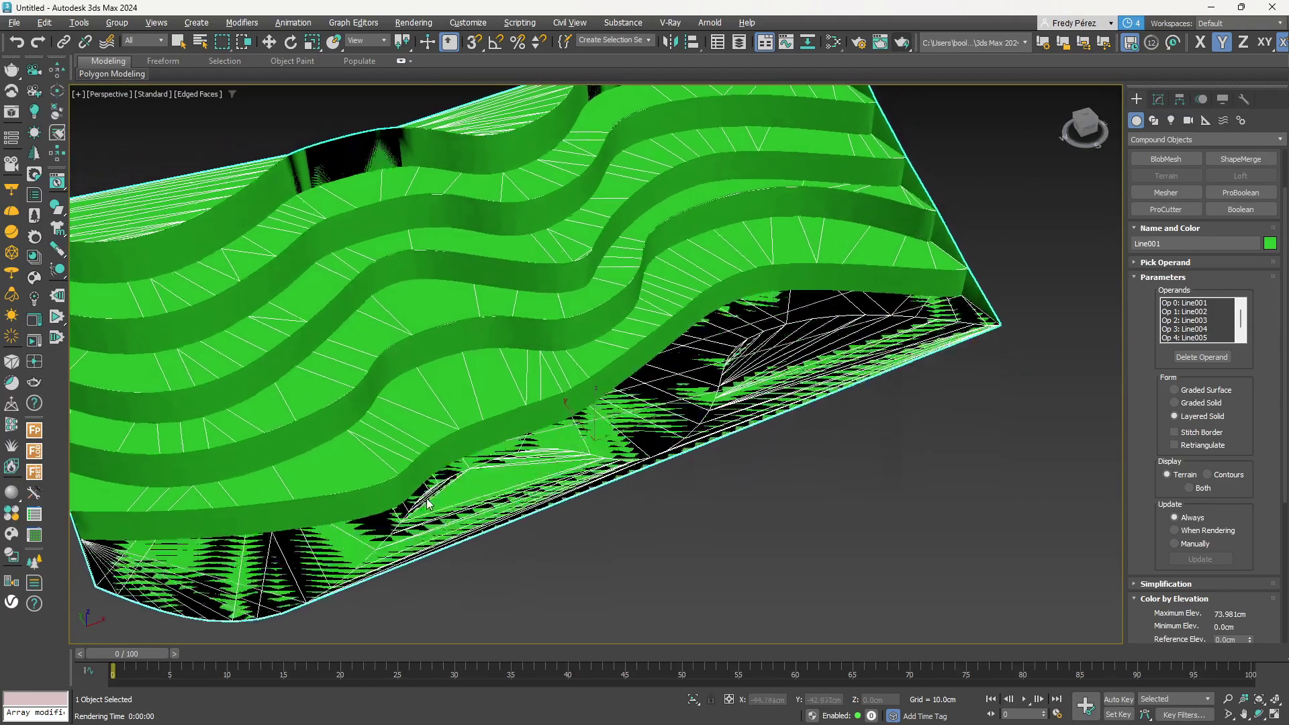
alt+middle_drag(393, 433, 517, 520)
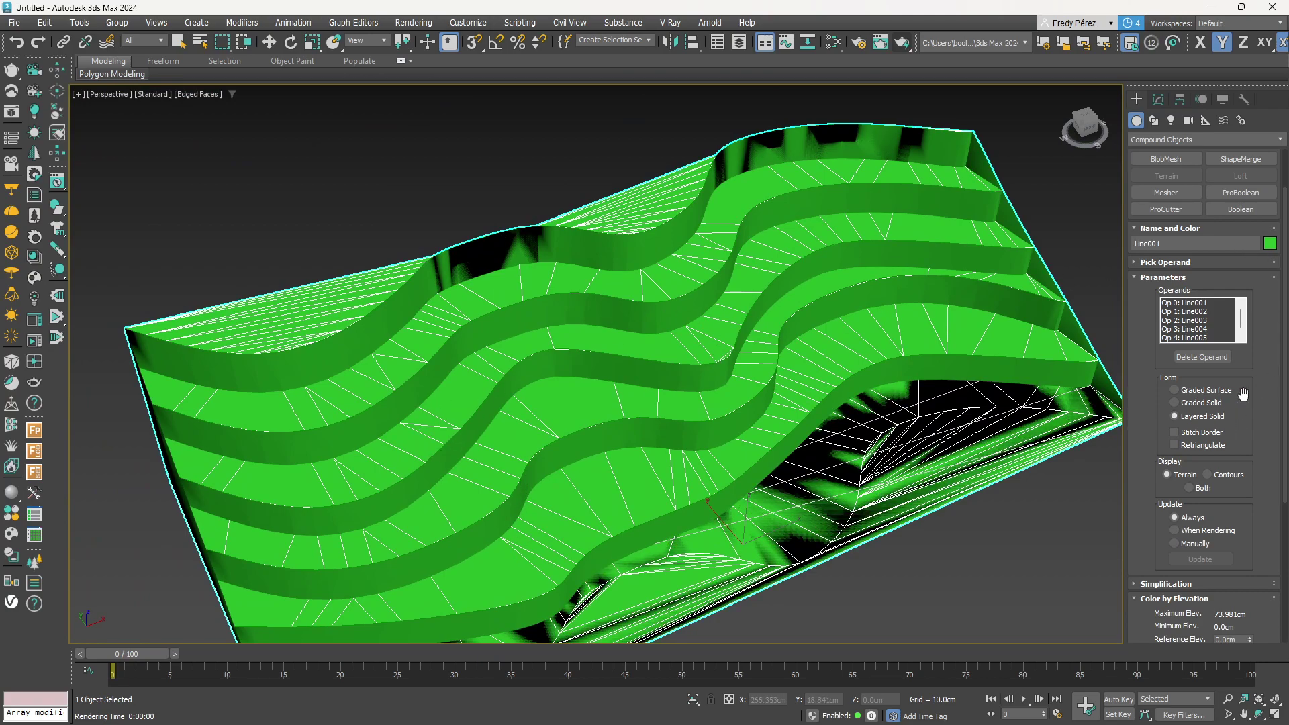
Enable Retriangulate on the Layered Solid Terrain and switch Stitch Border on and off repeatedly to compare the mesh.
click(1200, 446)
click(1200, 433)
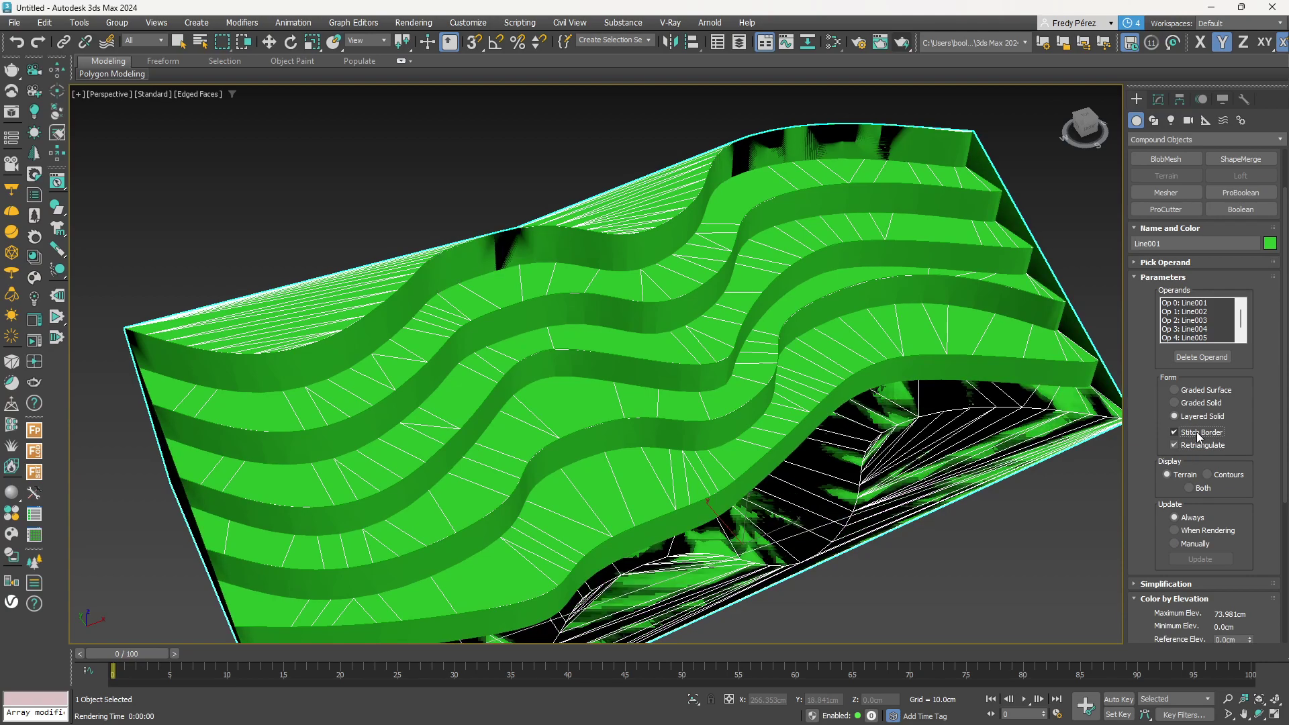
click(1199, 437)
click(1200, 437)
click(1200, 437)
click(1199, 437)
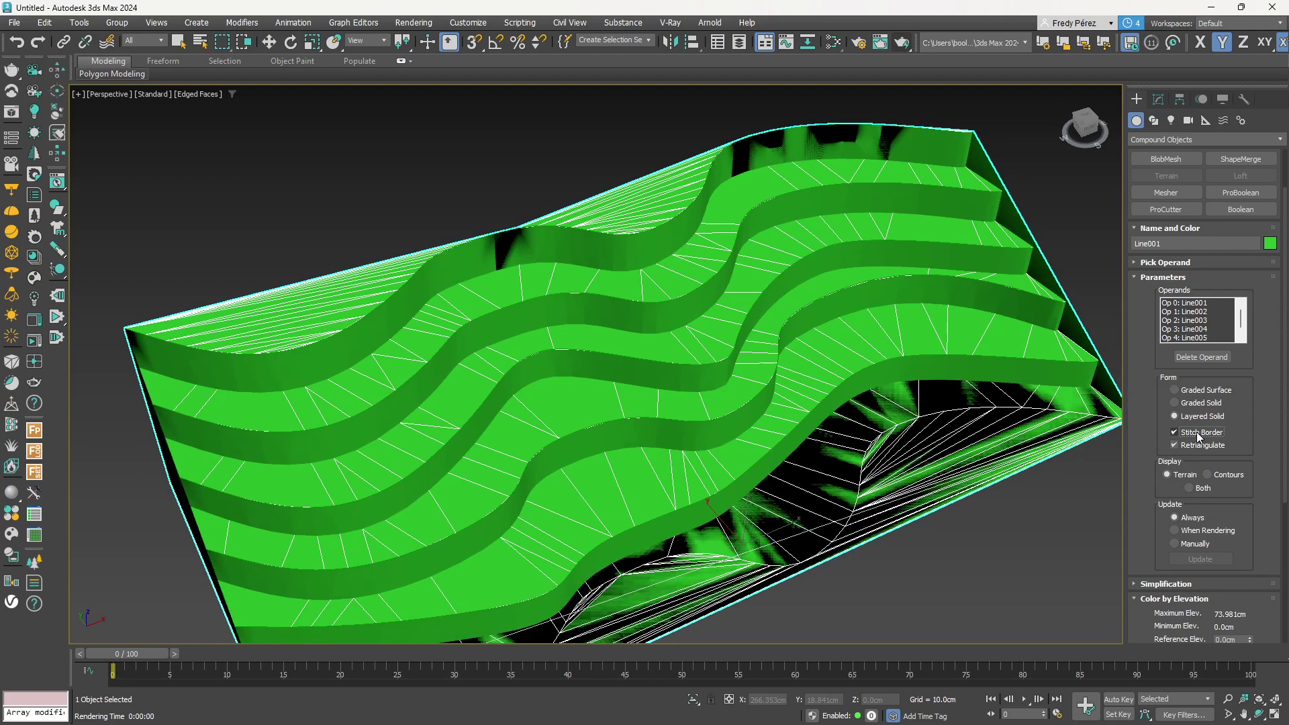
click(1199, 438)
click(1200, 437)
click(1200, 437)
click(1200, 438)
Compare the Terrain's back walls and stepped layers with Stitch Border off and on, and leave Stitch Border disabled.
alt+middle_drag(678, 304, 653, 421)
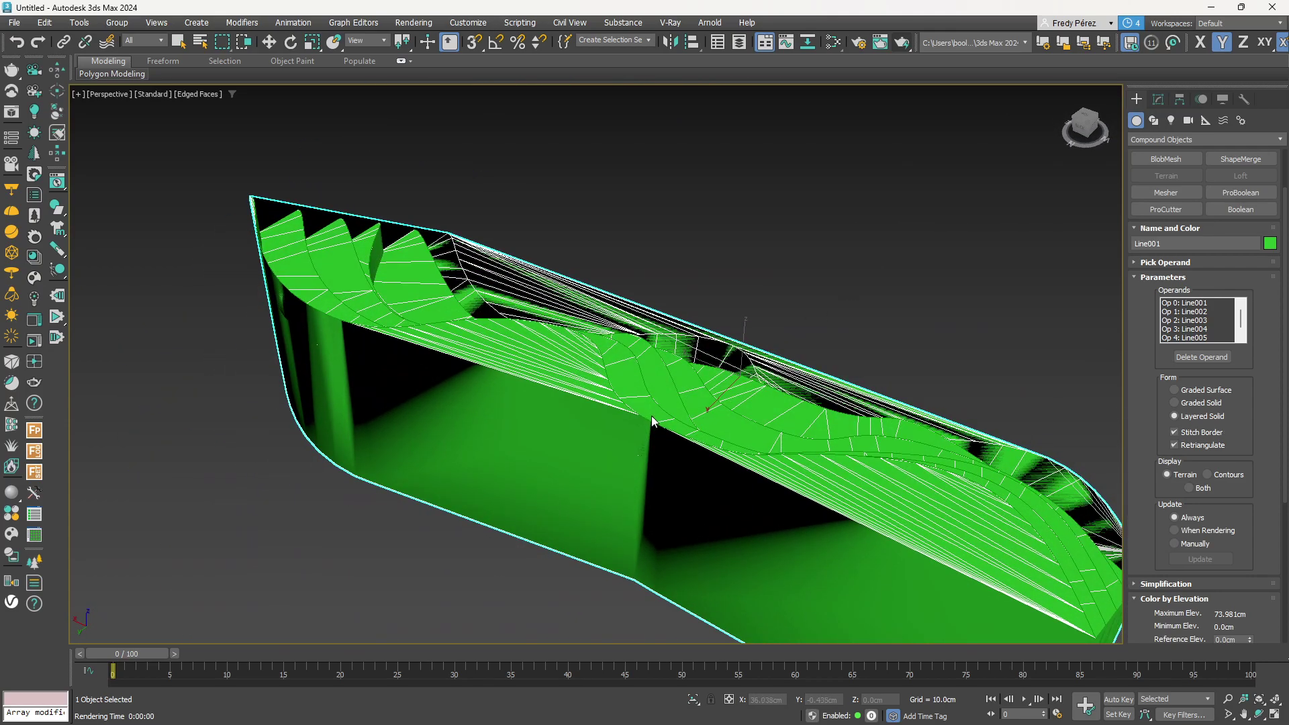
click(1195, 436)
alt+middle_drag(677, 470, 700, 421)
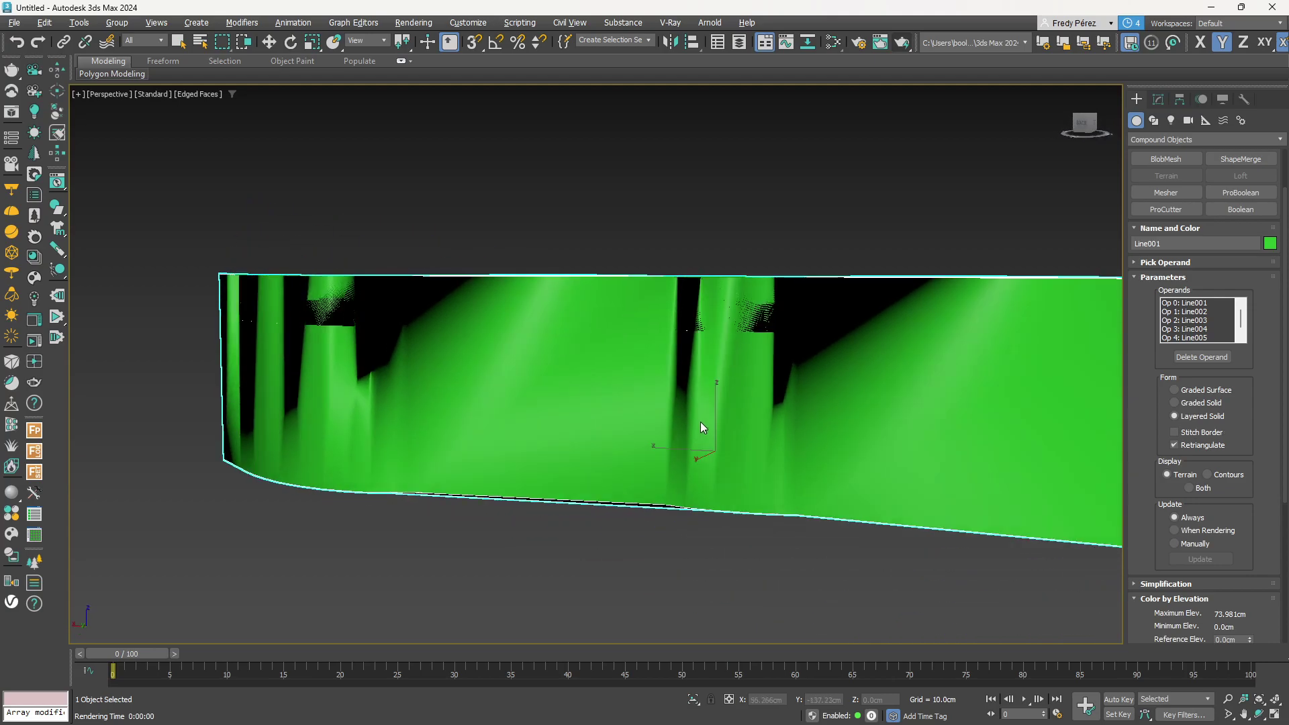
scroll(746, 297, up, 4)
alt+middle_drag(782, 257, 725, 356)
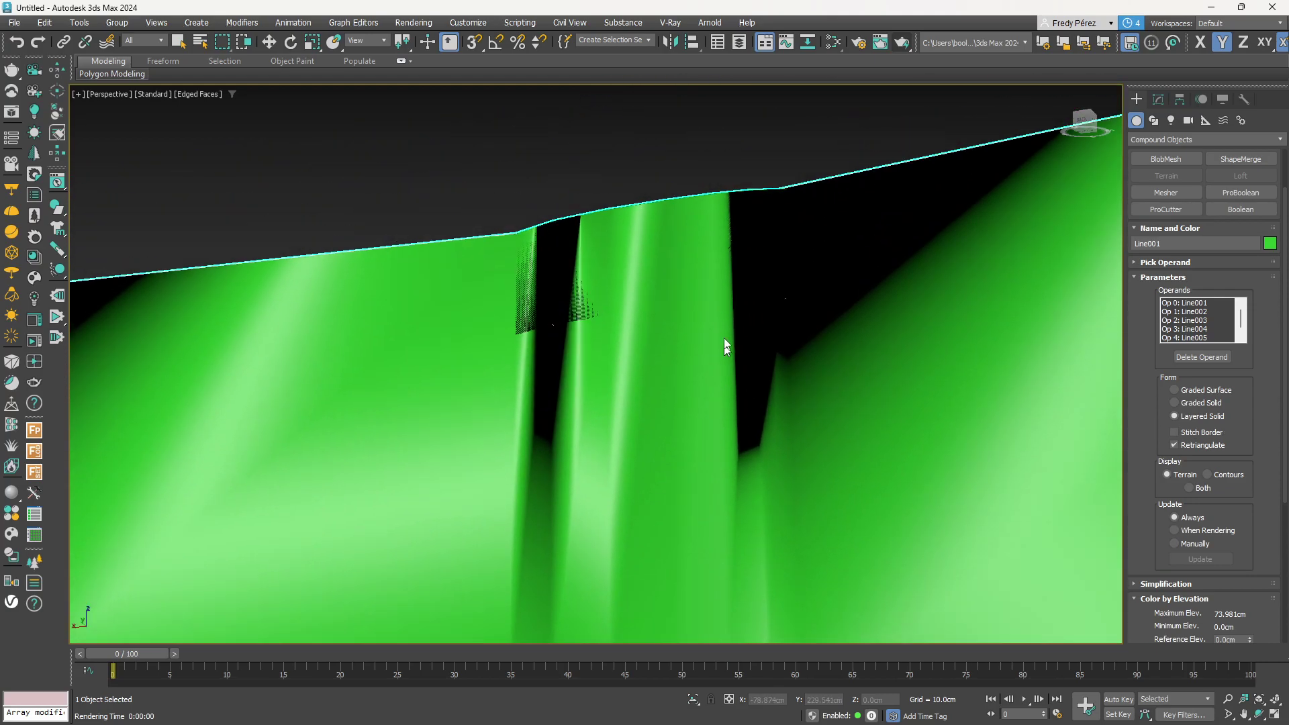
scroll(808, 235, down, 4)
alt+middle_drag(817, 265, 576, 408)
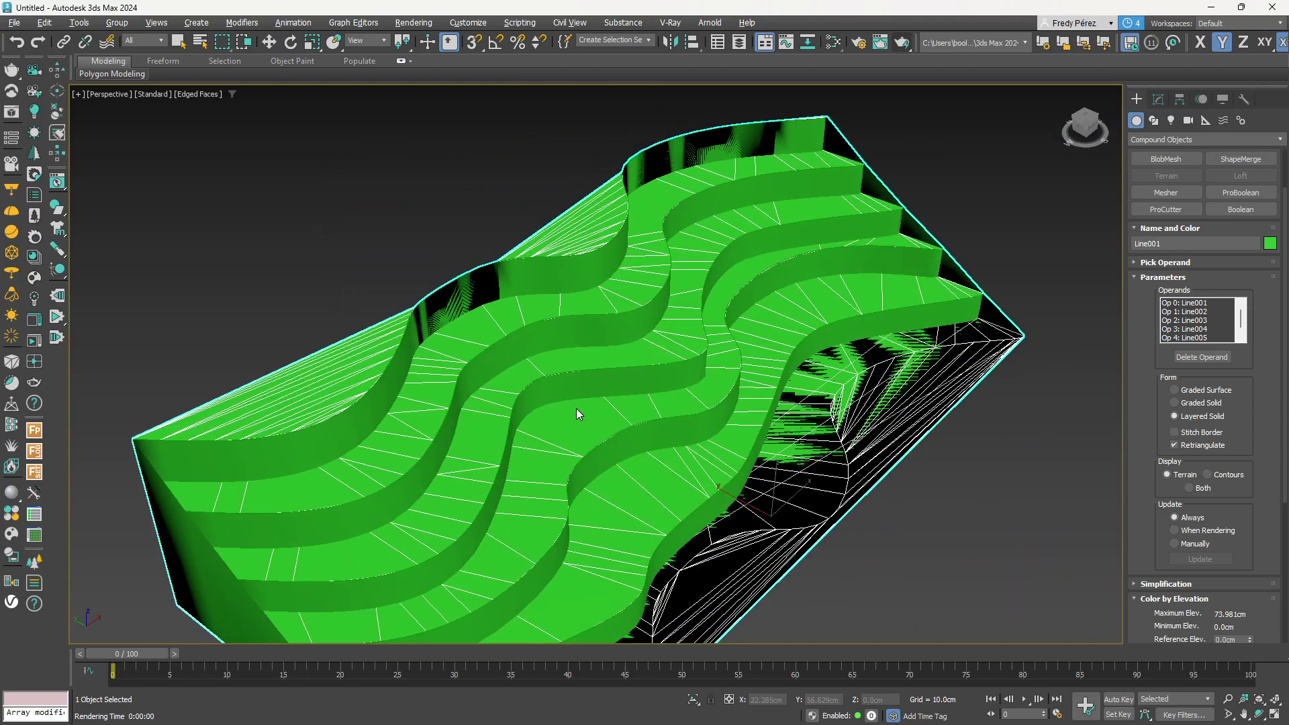
click(1174, 431)
alt+middle_drag(660, 282, 787, 258)
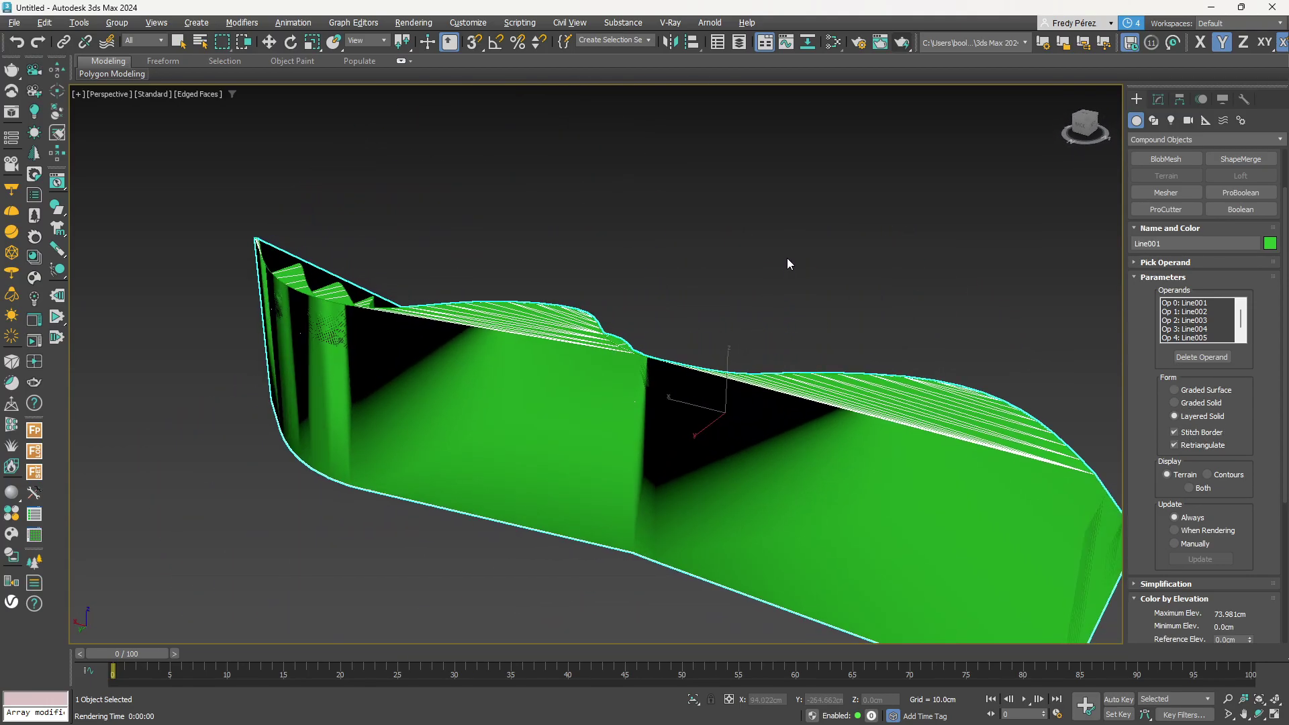
alt+middle_drag(700, 328, 576, 372)
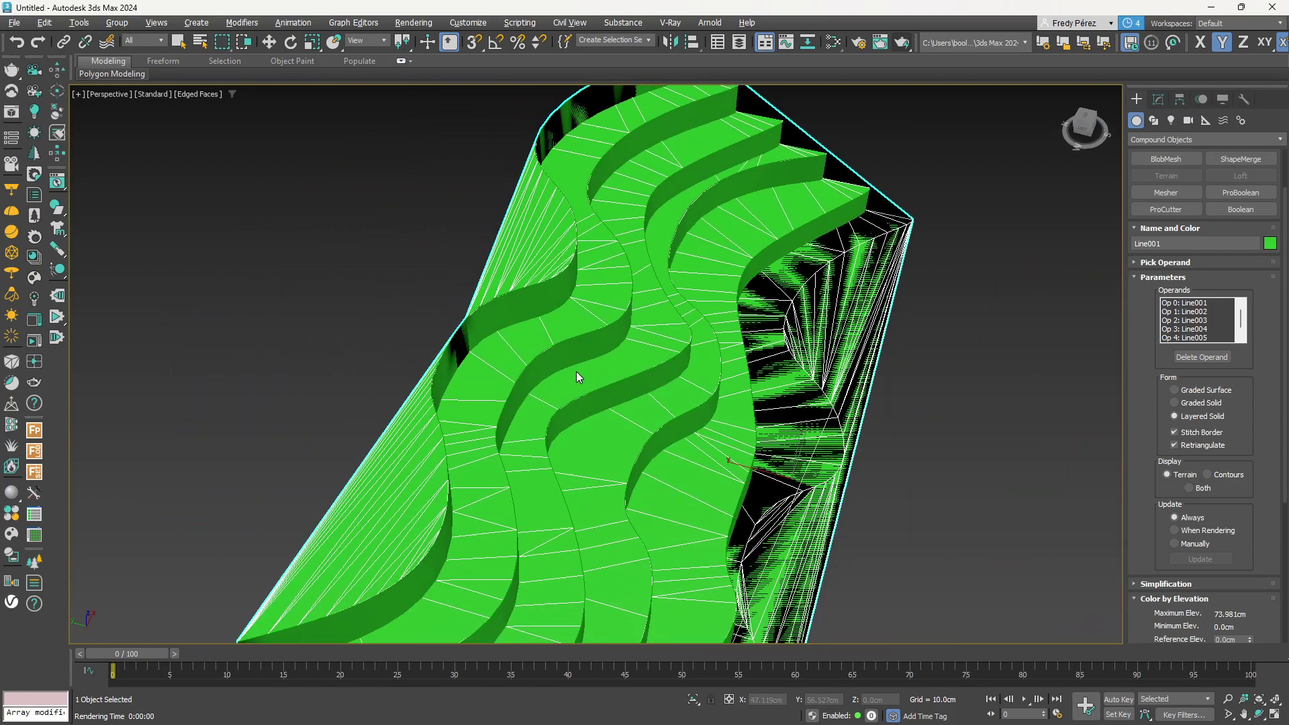
click(1192, 433)
Set the Terrain's form back to Graded Surface and examine the surface from several angles.
drag(1145, 436, 1161, 186)
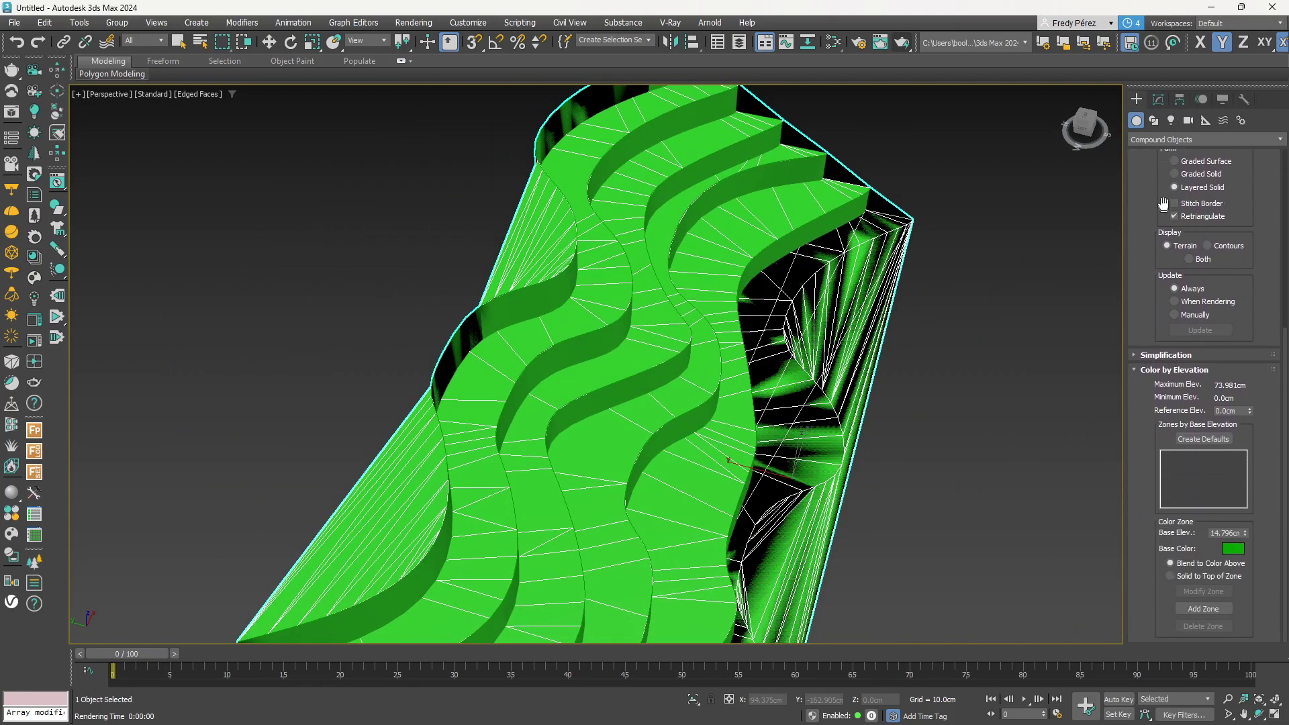
scroll(1217, 268, up, 3)
click(1215, 251)
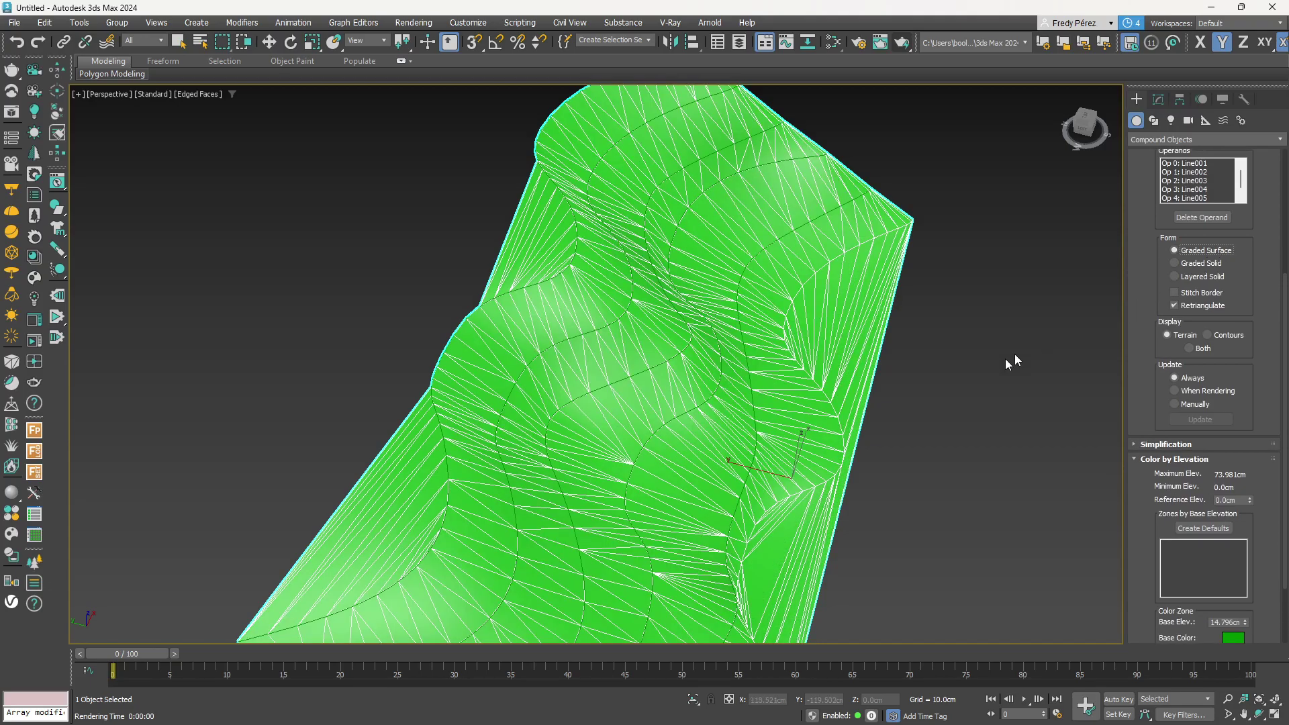
alt+middle_drag(845, 440, 836, 408)
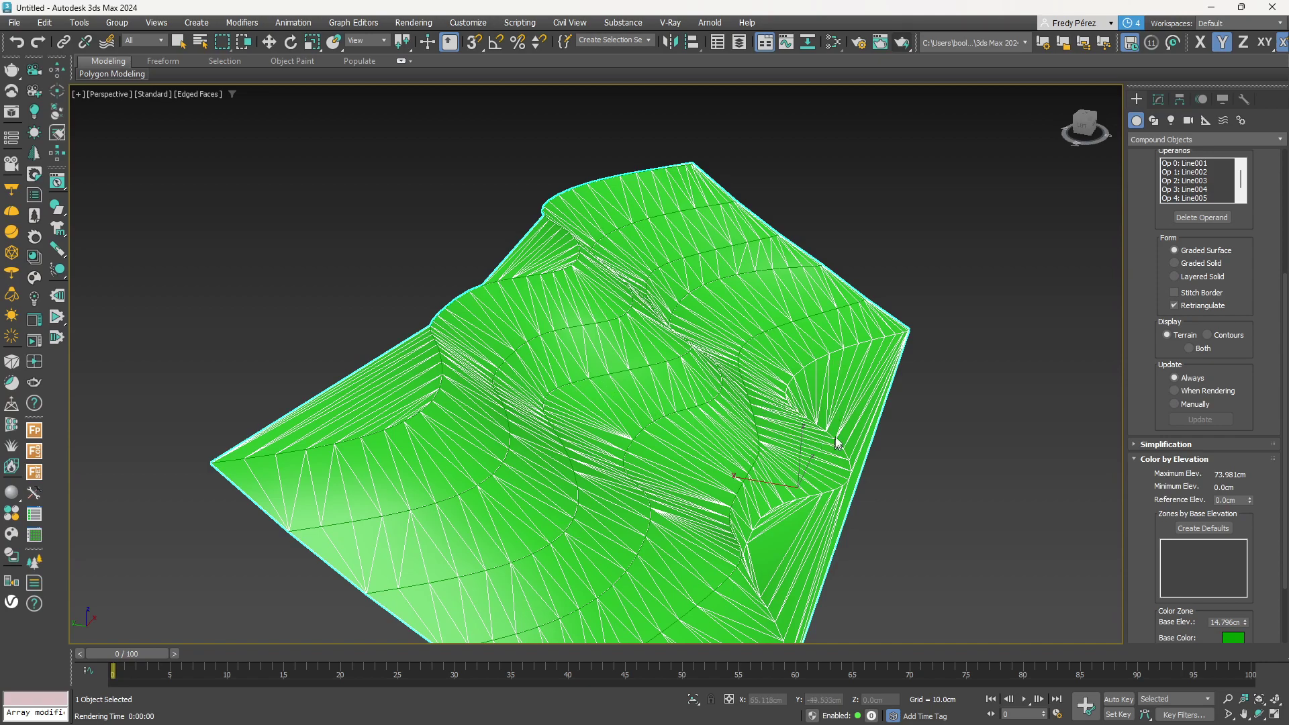
alt+middle_drag(779, 463, 914, 424)
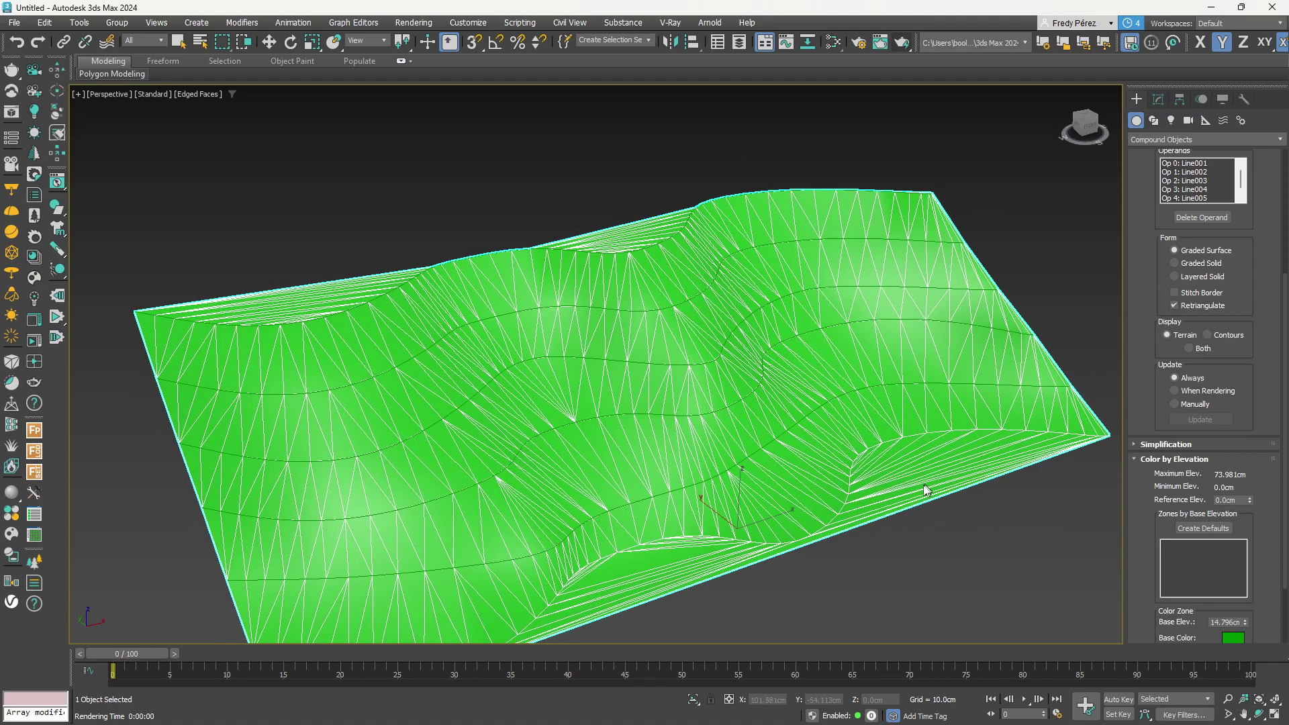
middle_drag(885, 292, 717, 309)
scroll(897, 273, down, 6)
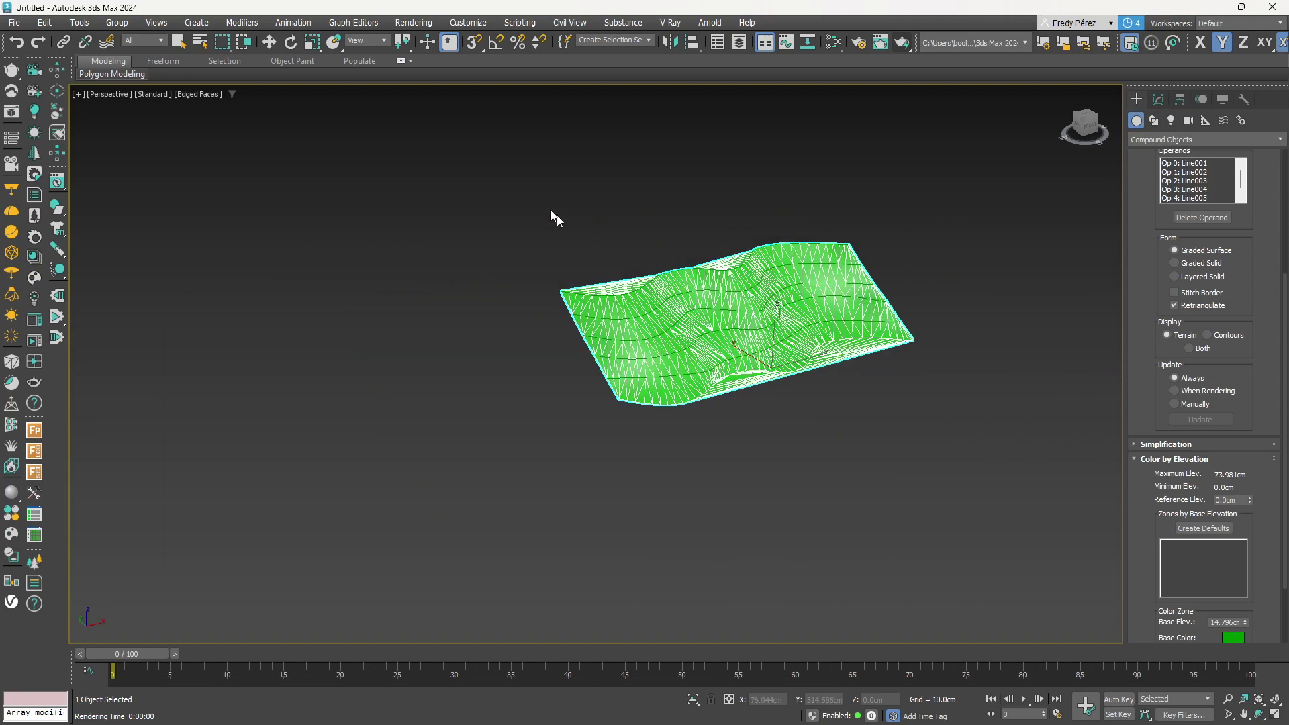
Delete the Terrain object and all the remaining contour splines from the scene.
key(w)
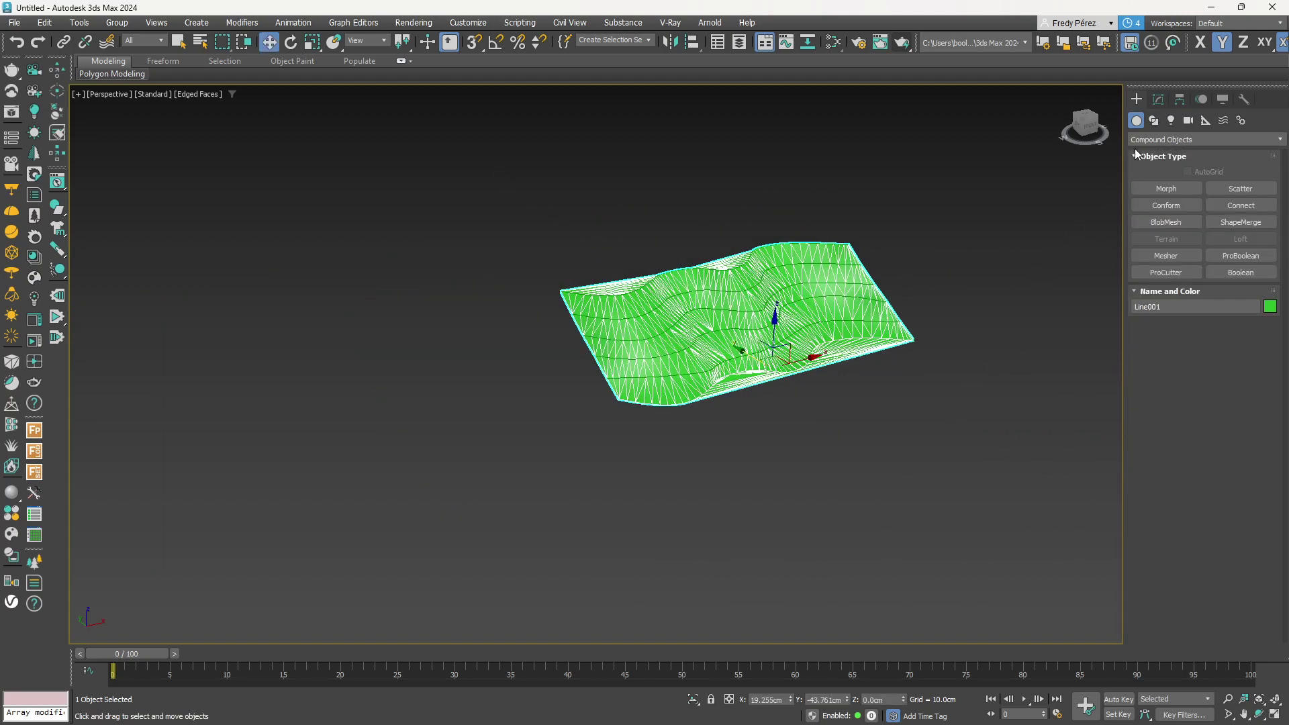
key(Delete)
drag(967, 195, 500, 423)
key(Delete)
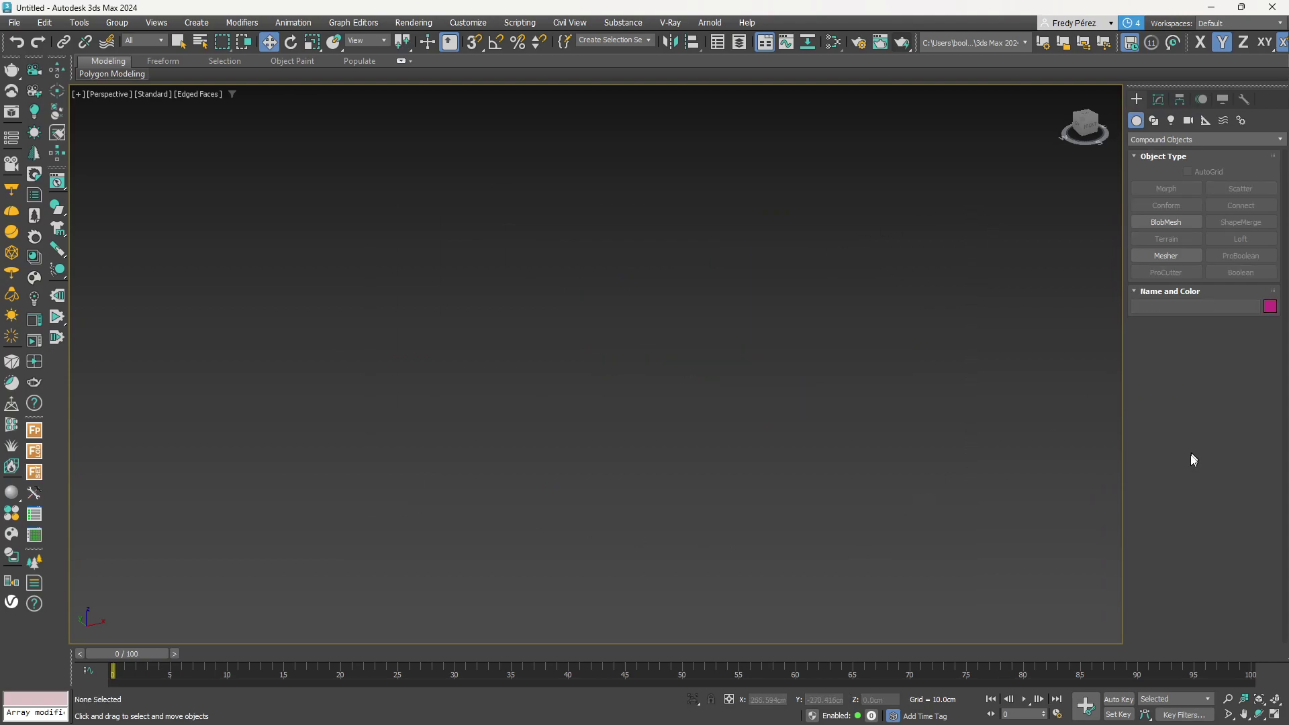
mouse_move(1268, 722)
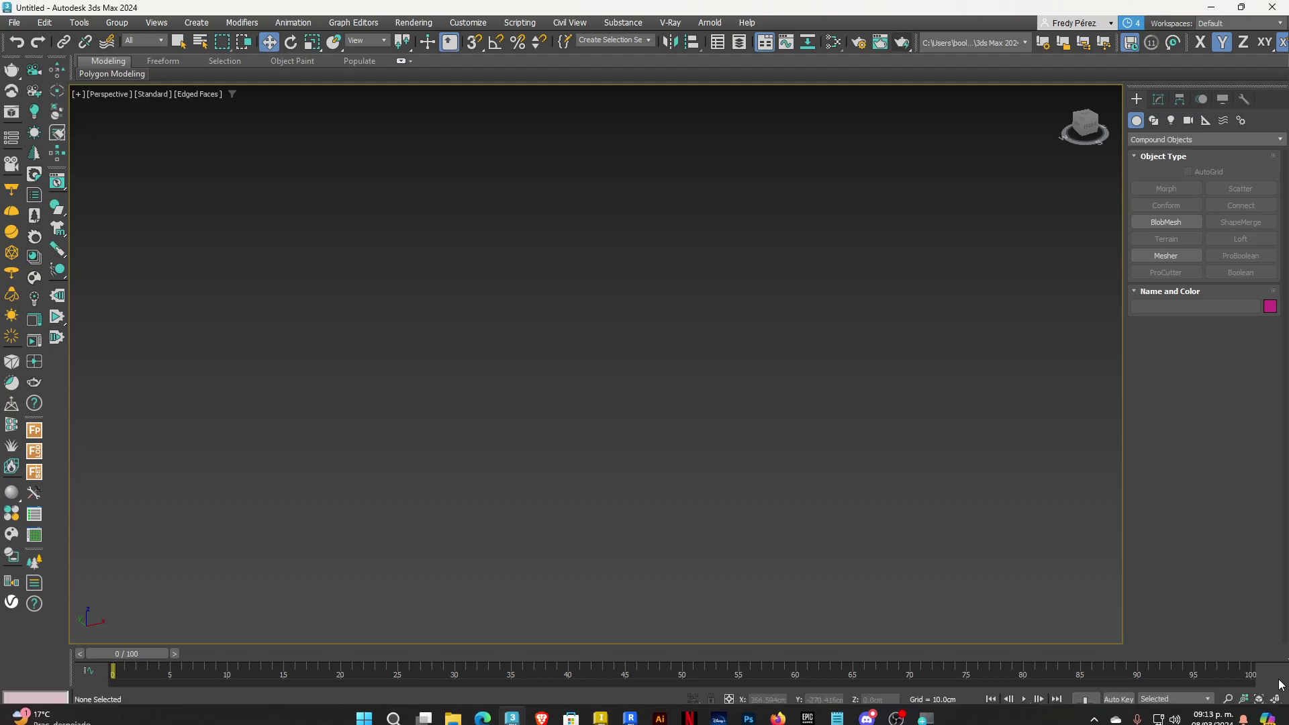
click(1278, 701)
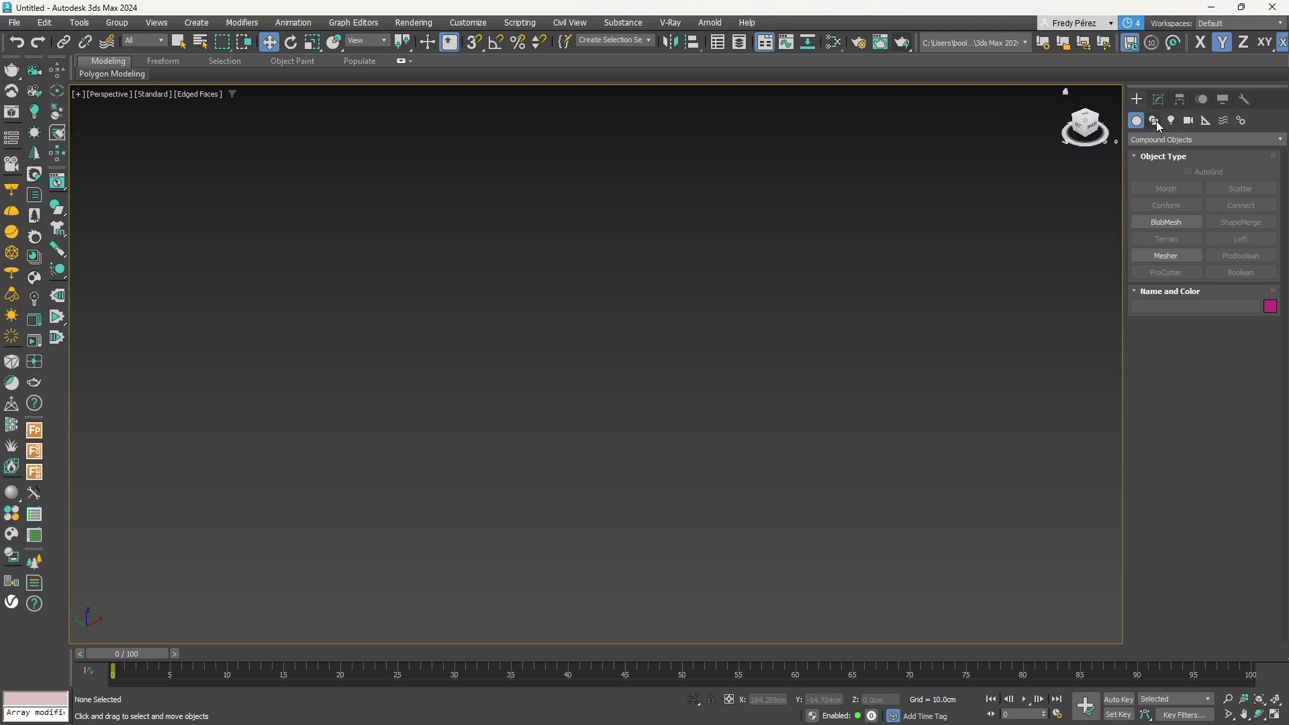
Create a standard primitive sphere with a radius of about 30 cm in the Perspective view.
click(1144, 139)
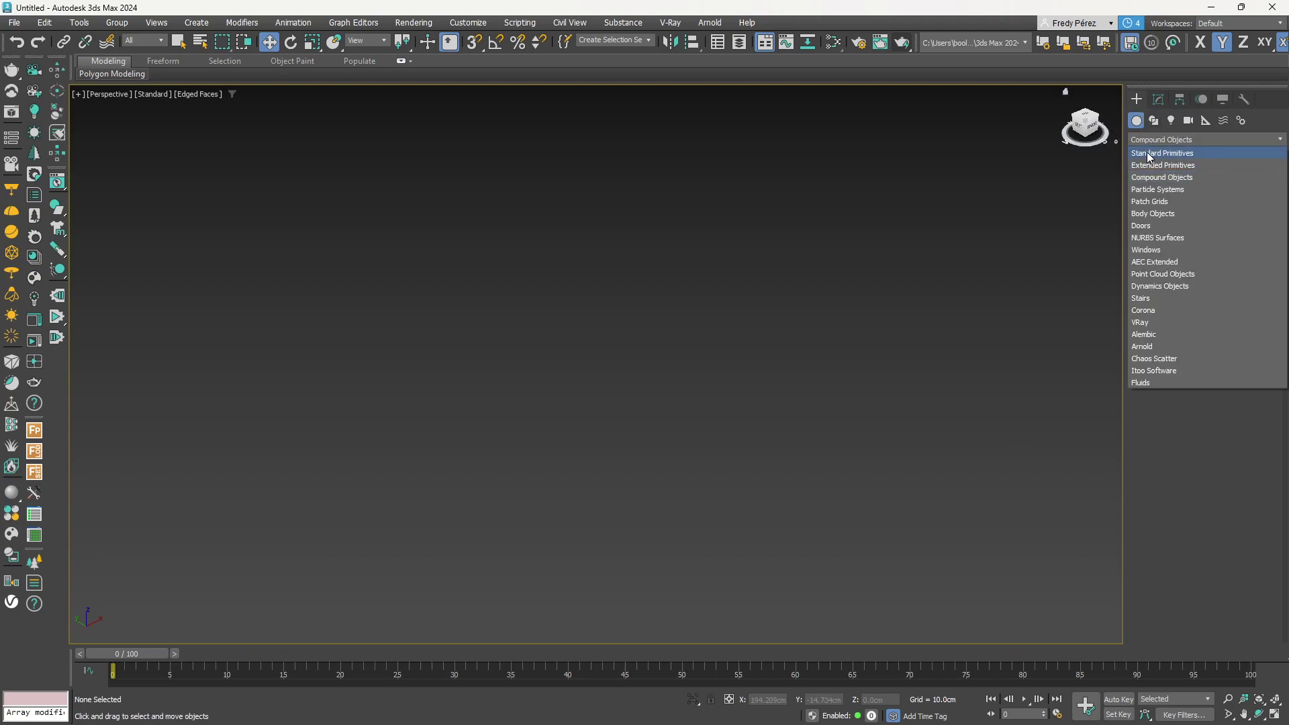
click(1150, 150)
click(1166, 206)
drag(574, 381, 663, 323)
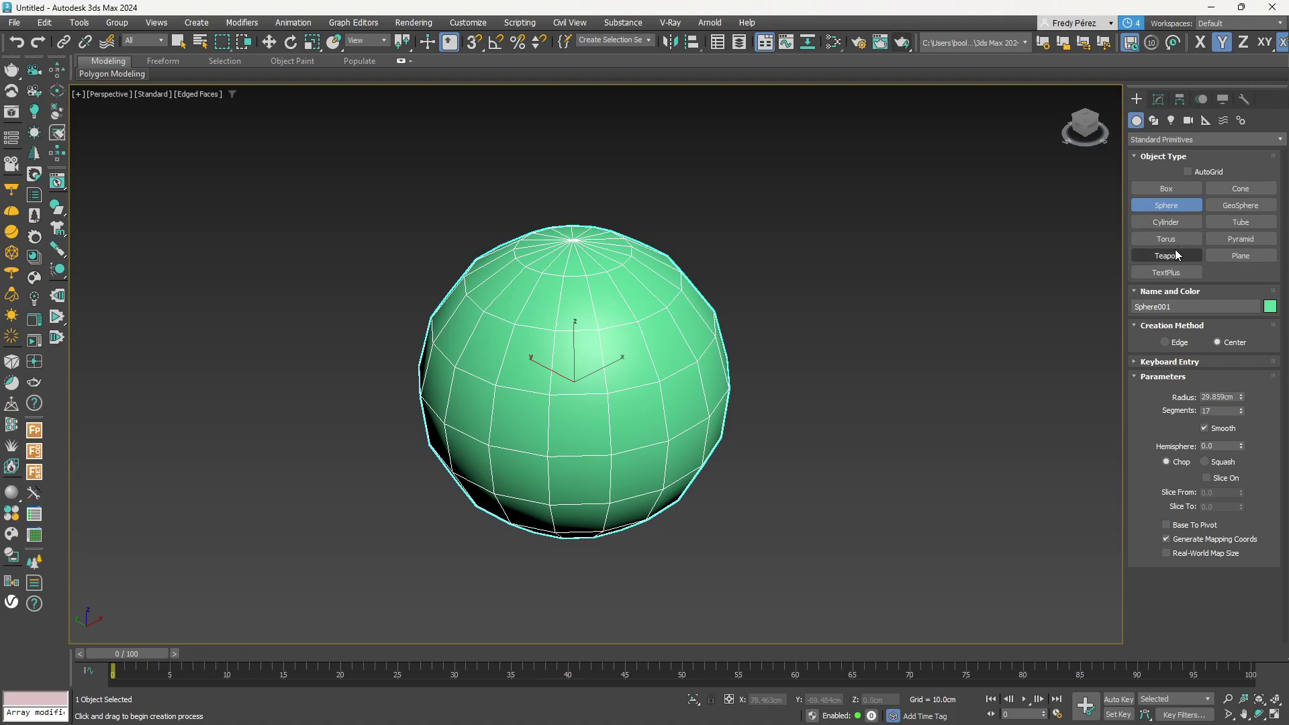
Create a thin pointed cone beside the sphere, about 35 cm tall with a base radius of about 1.6 cm.
click(1239, 190)
drag(927, 352, 933, 352)
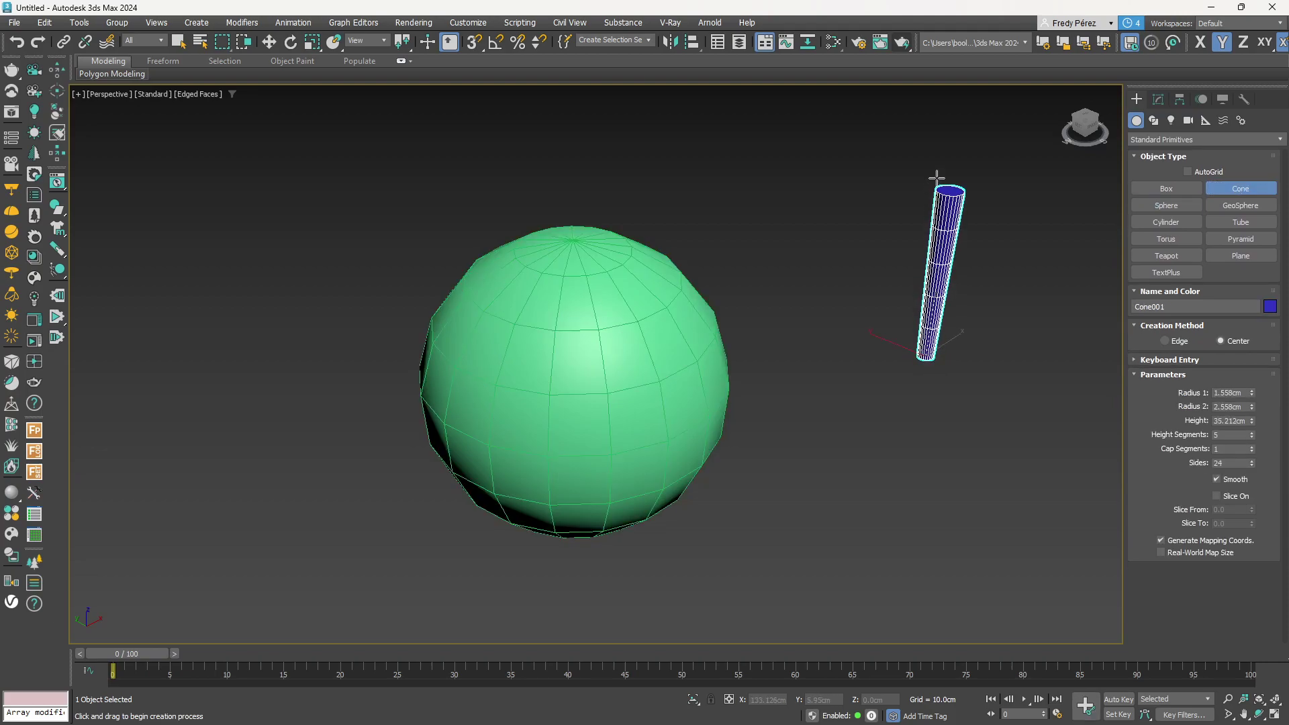
click(935, 191)
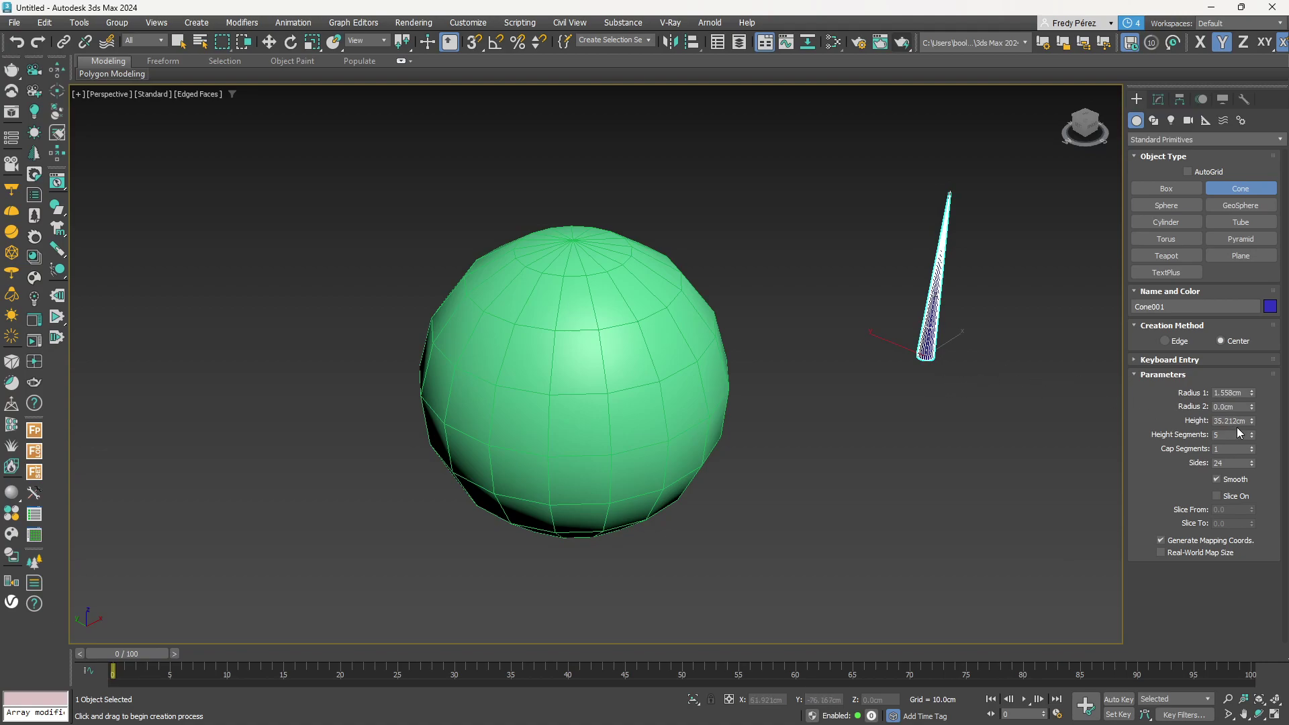
Set the cone's height to 30 cm and its base radius to 1 cm.
text(10)
key(Return)
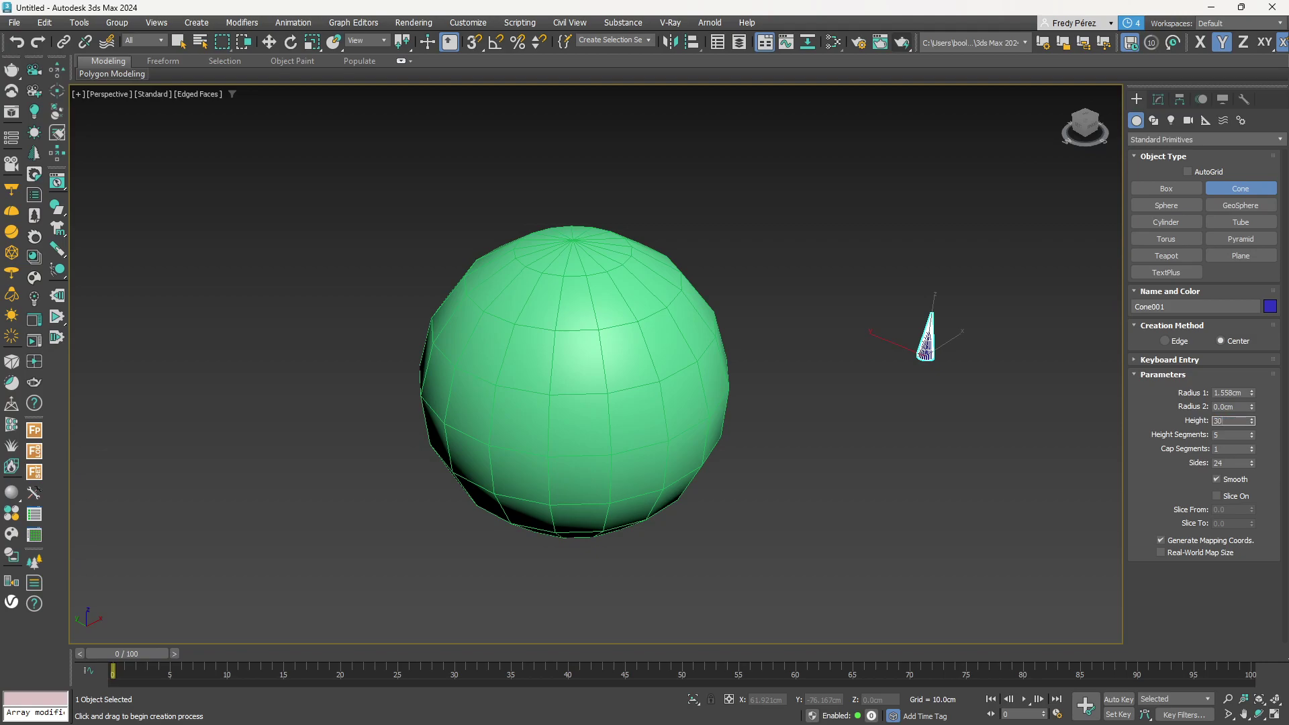
text(30)
key(Return)
click(1219, 389)
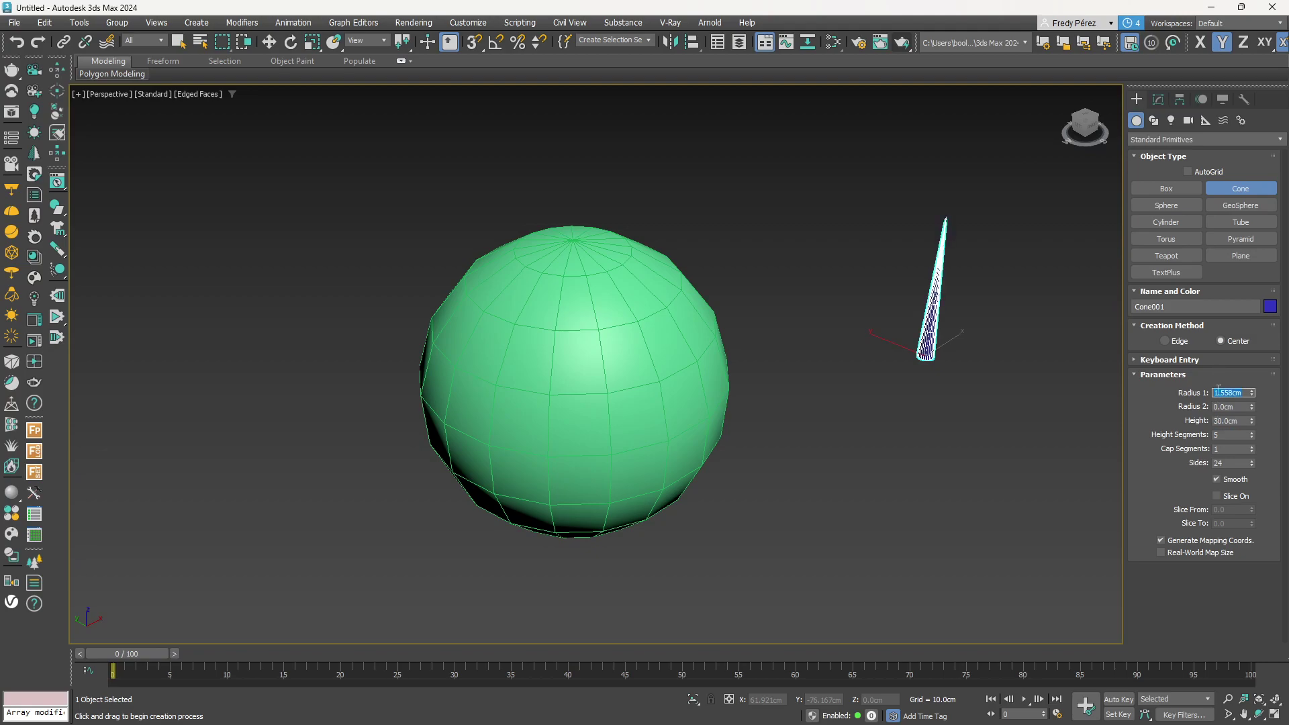
text(1)
key(Return)
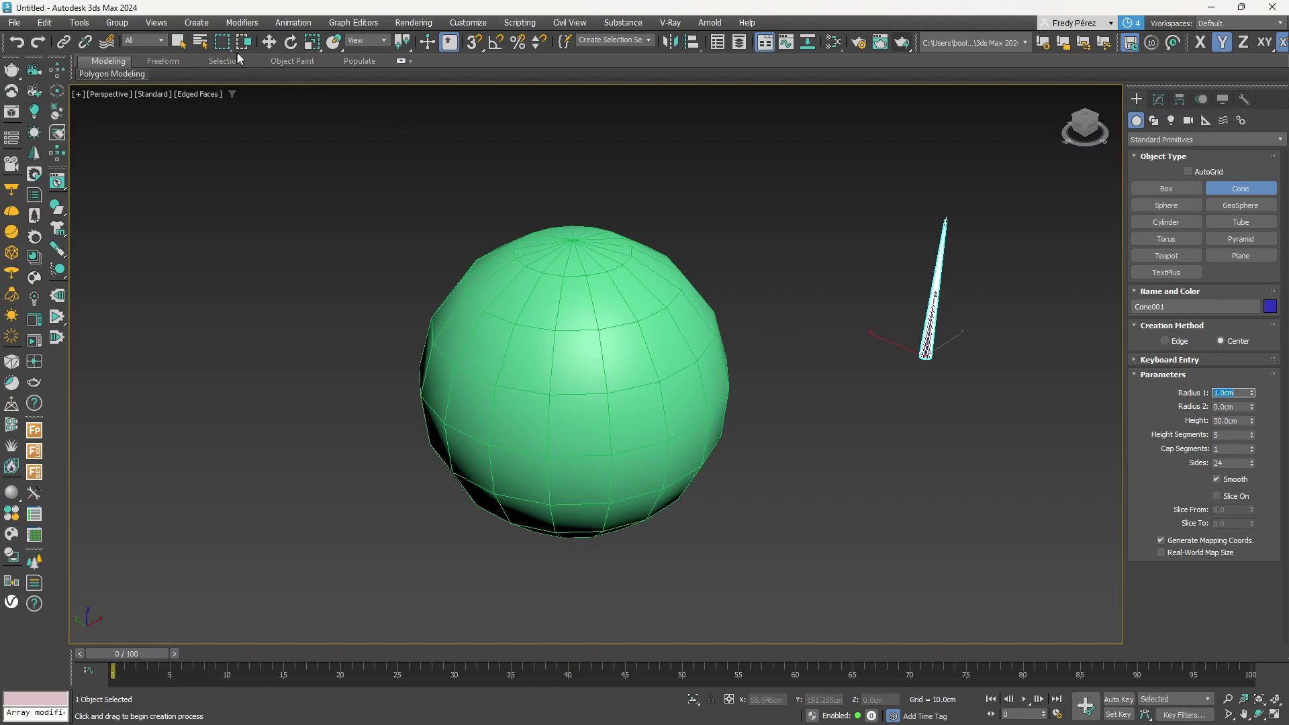
click(270, 43)
click(857, 388)
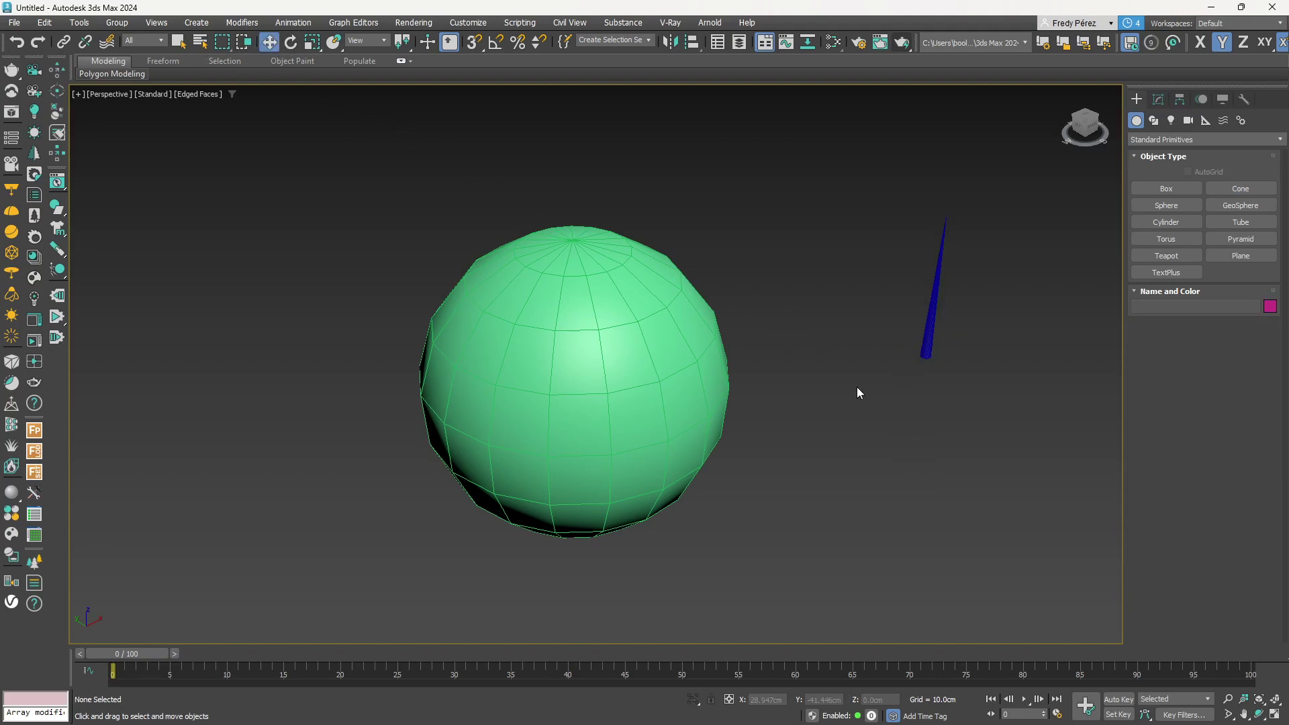
Turn the cone into a Scatter compound object, using the sphere as its distribution object with the Instance option.
click(924, 339)
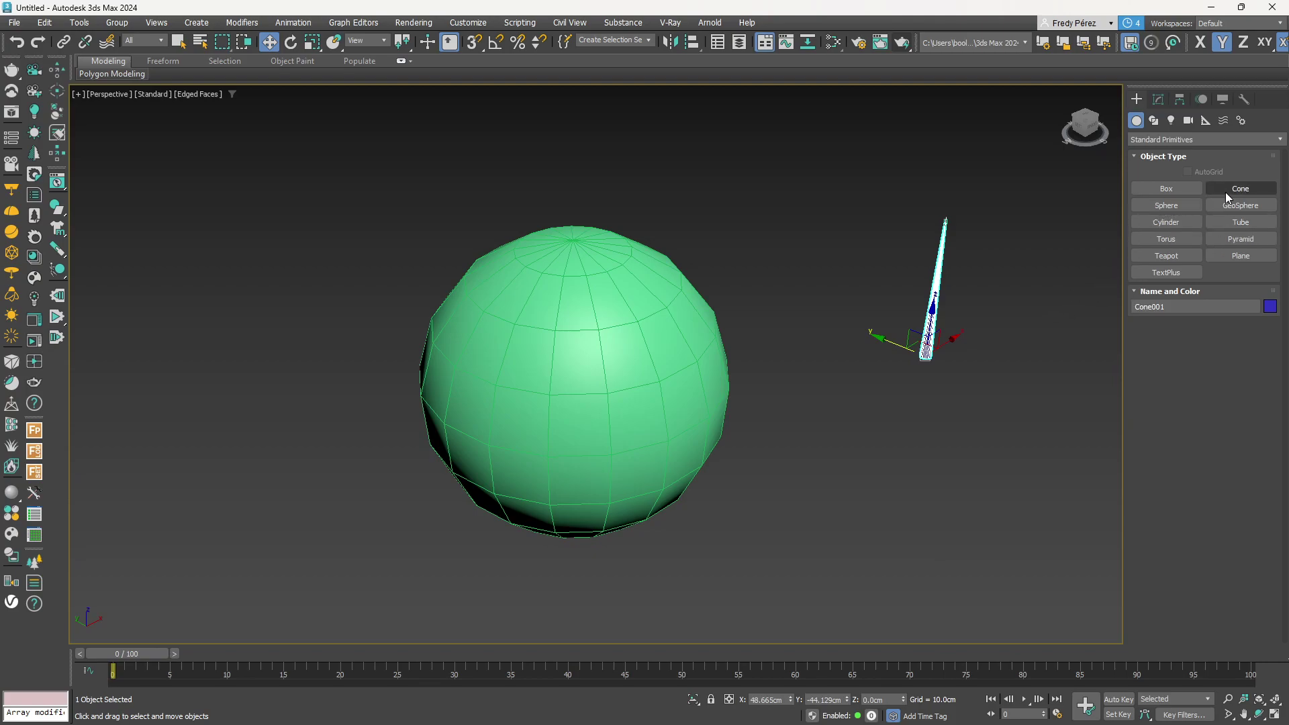
click(1169, 139)
click(1138, 176)
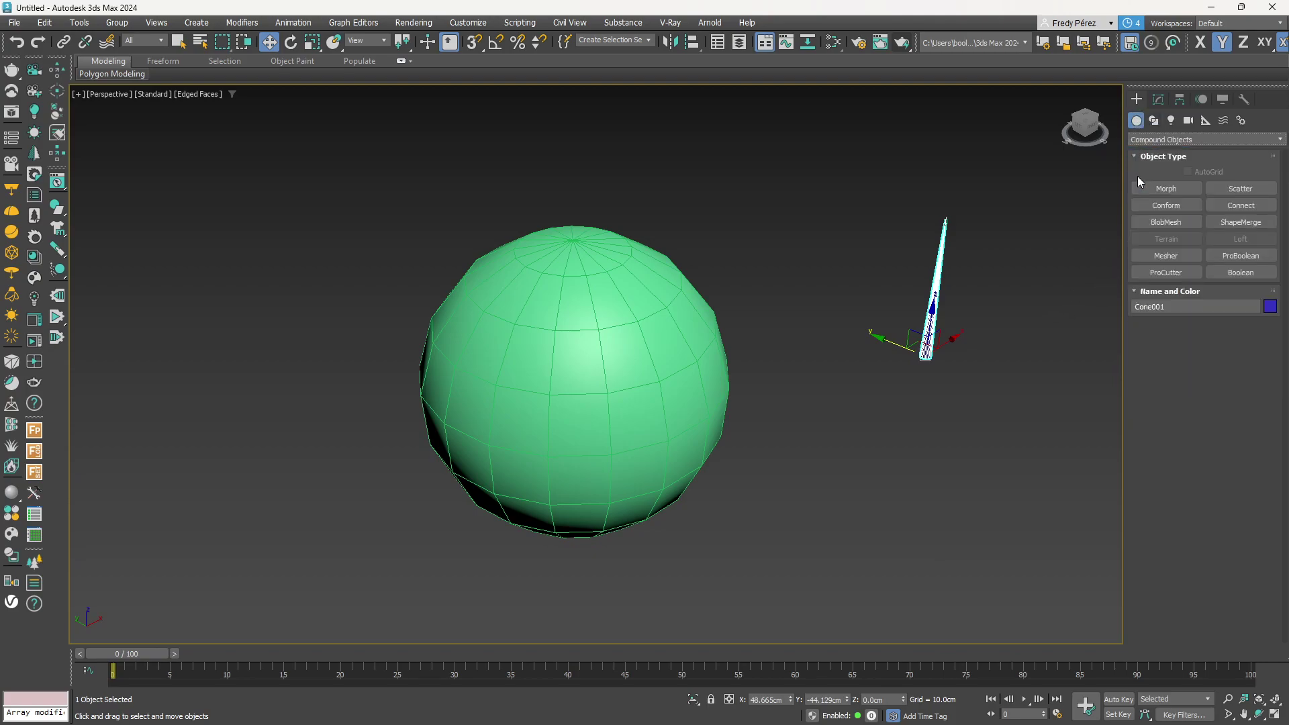
click(1243, 190)
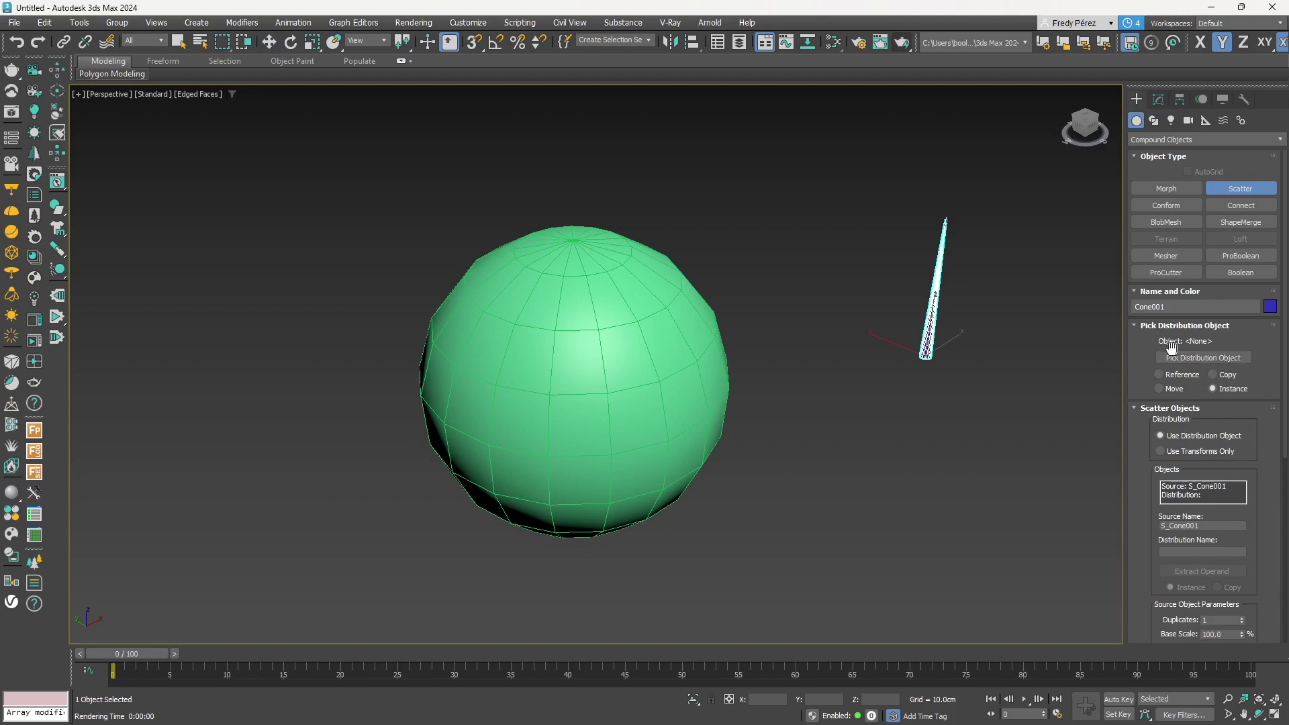
click(1171, 389)
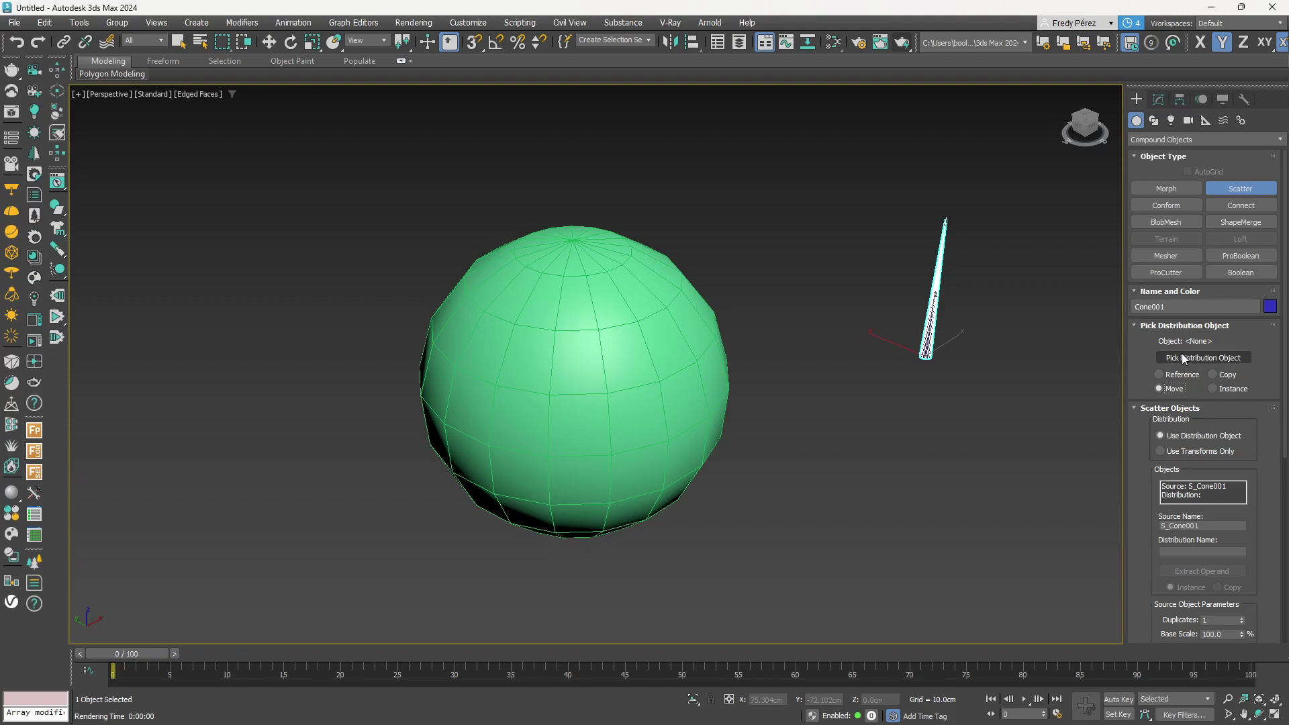
click(1230, 389)
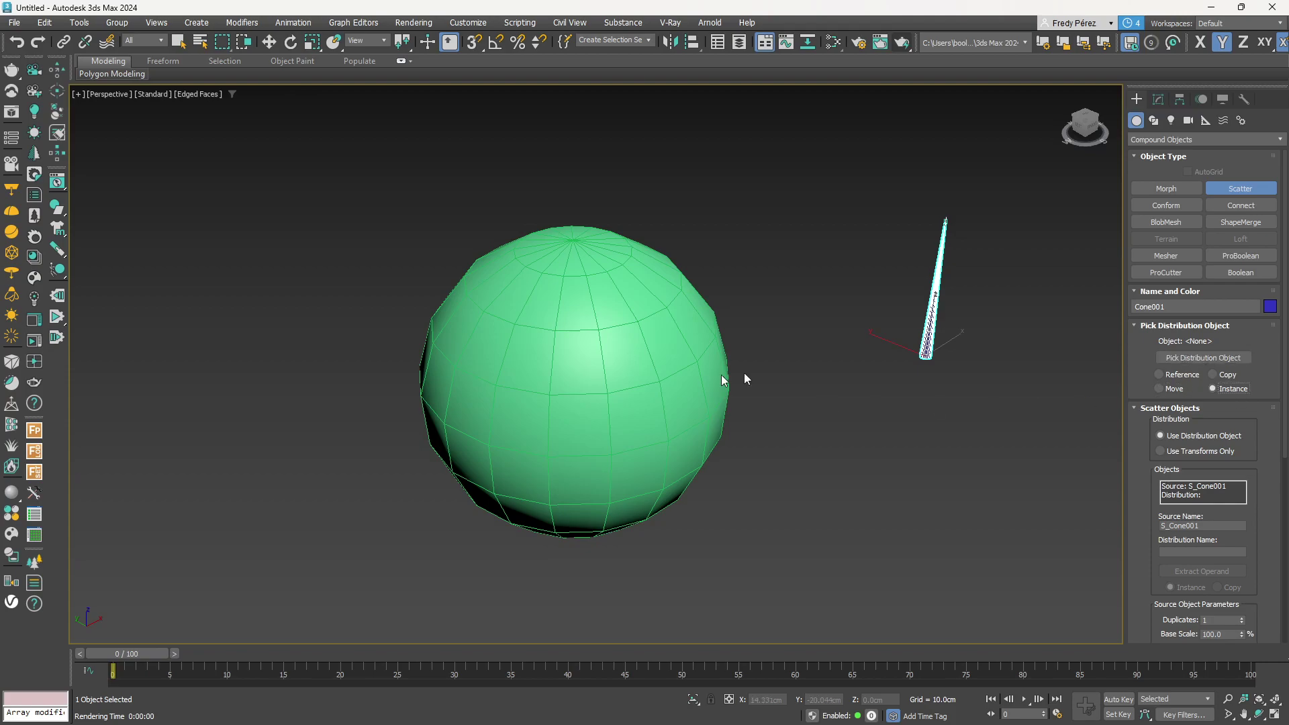
click(1194, 359)
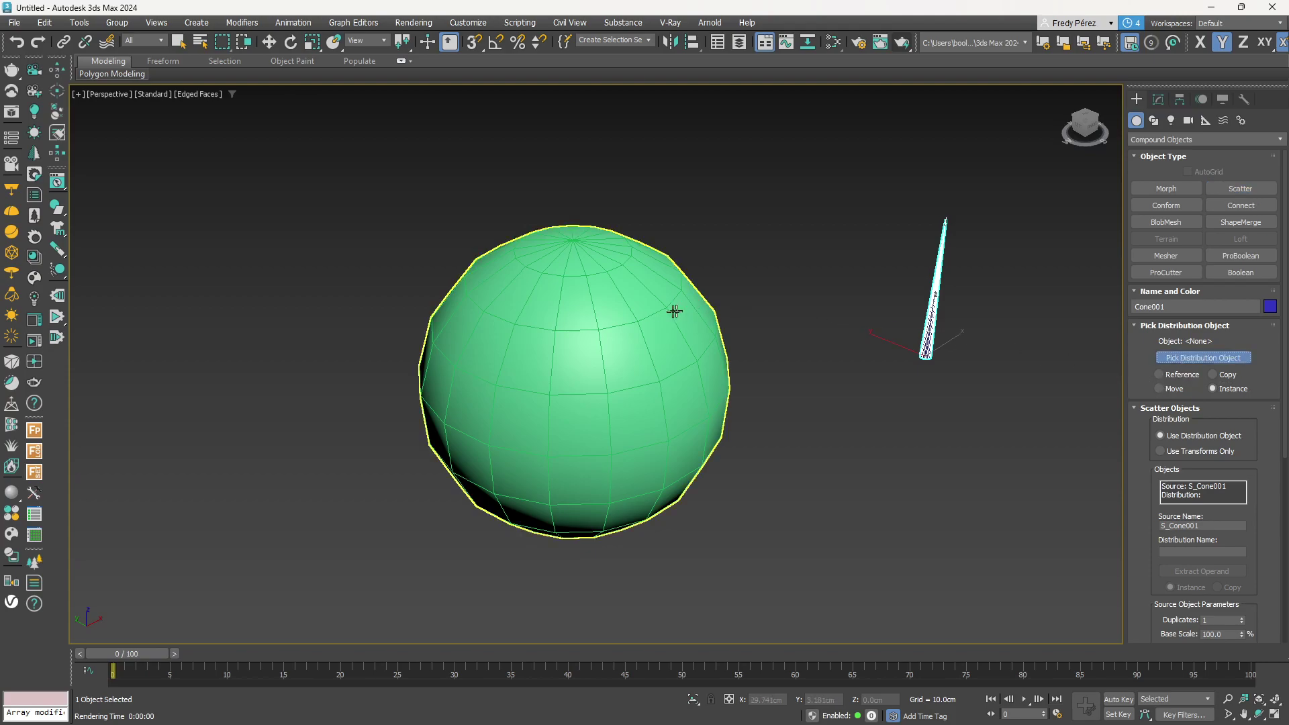
click(629, 324)
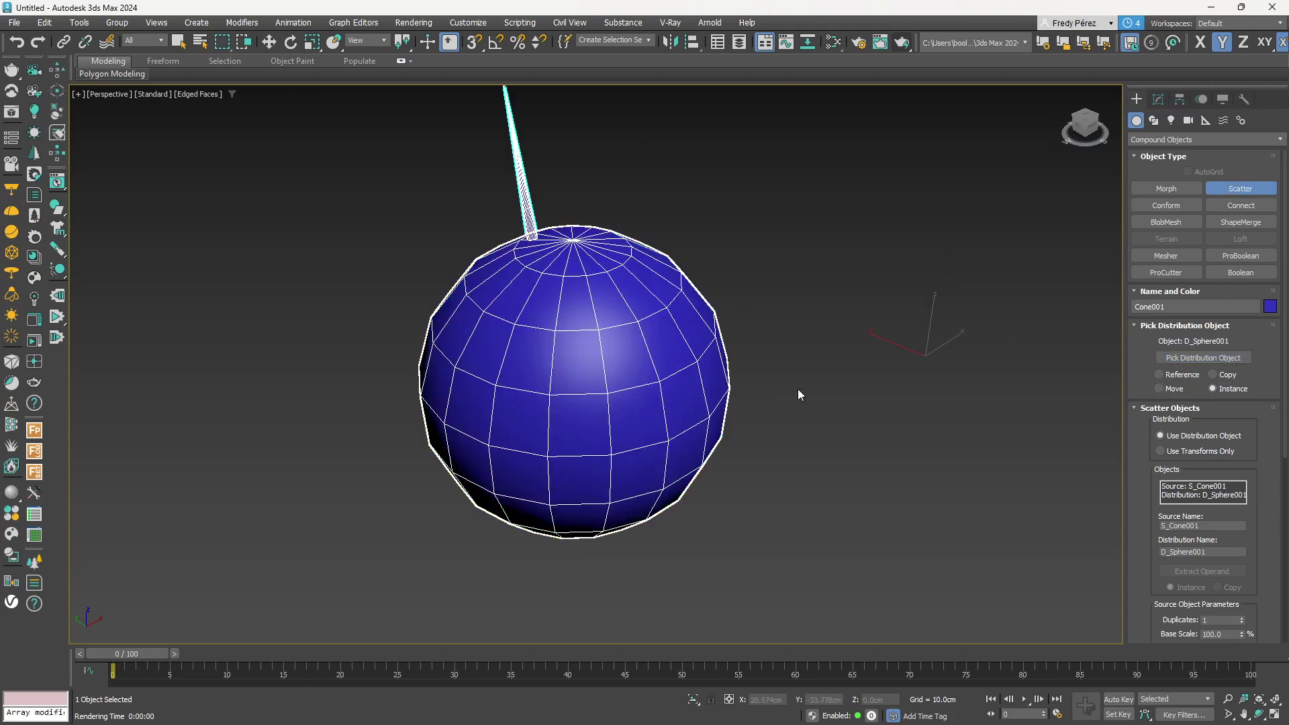
Move the Scatter object and the original sphere apart, and open the original sphere's parameters for modification.
scroll(798, 389, down, 3)
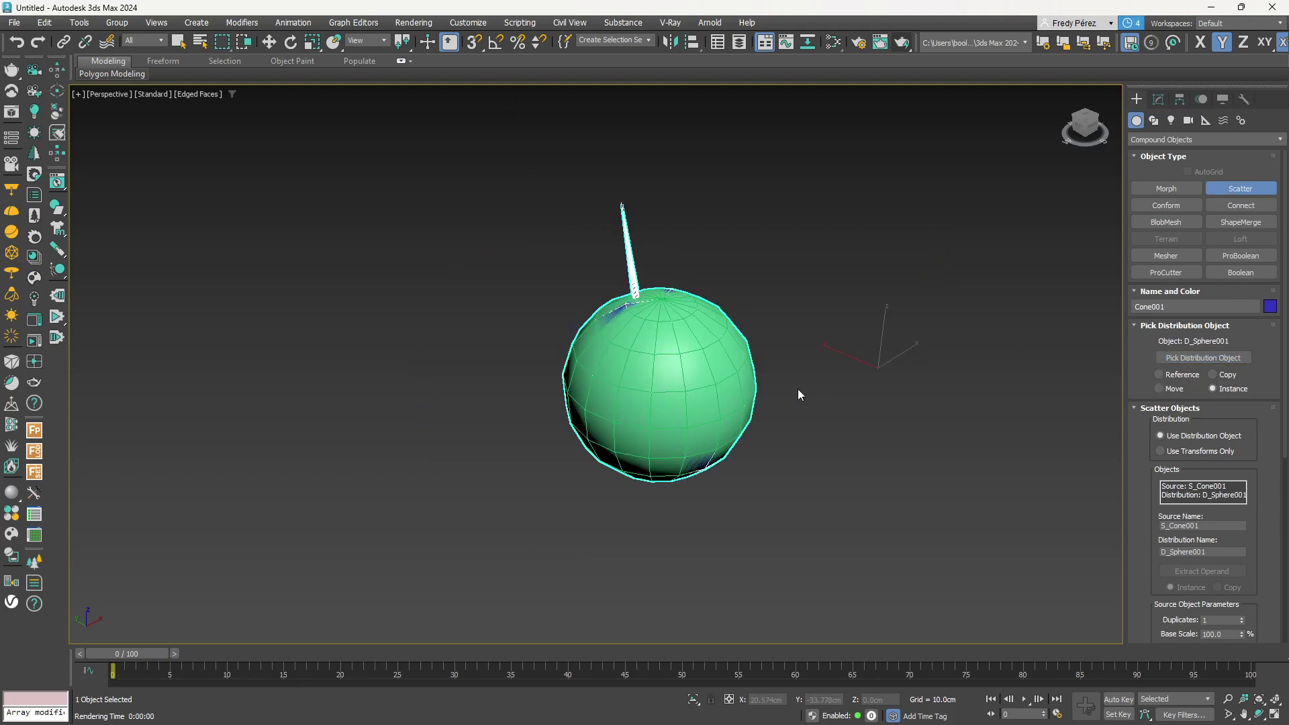
click(269, 42)
middle_drag(814, 393, 792, 397)
drag(878, 359, 638, 477)
click(628, 342)
drag(627, 342, 773, 264)
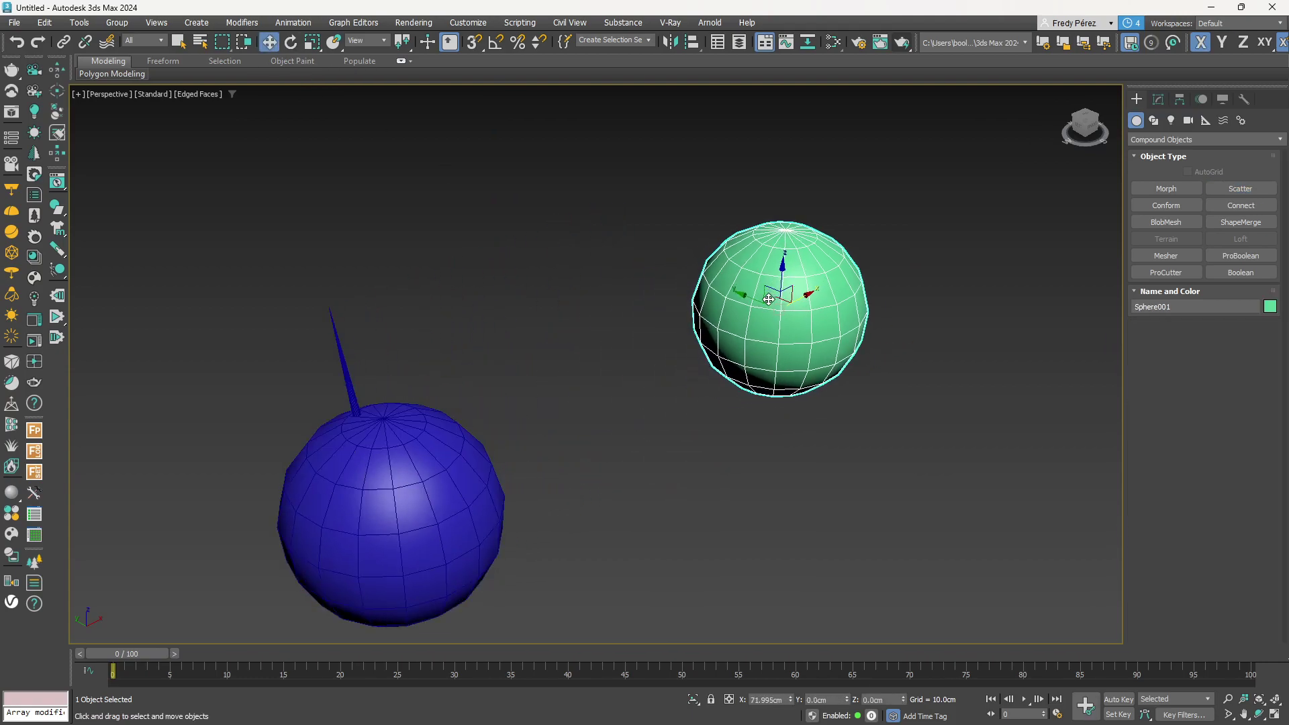
click(1159, 100)
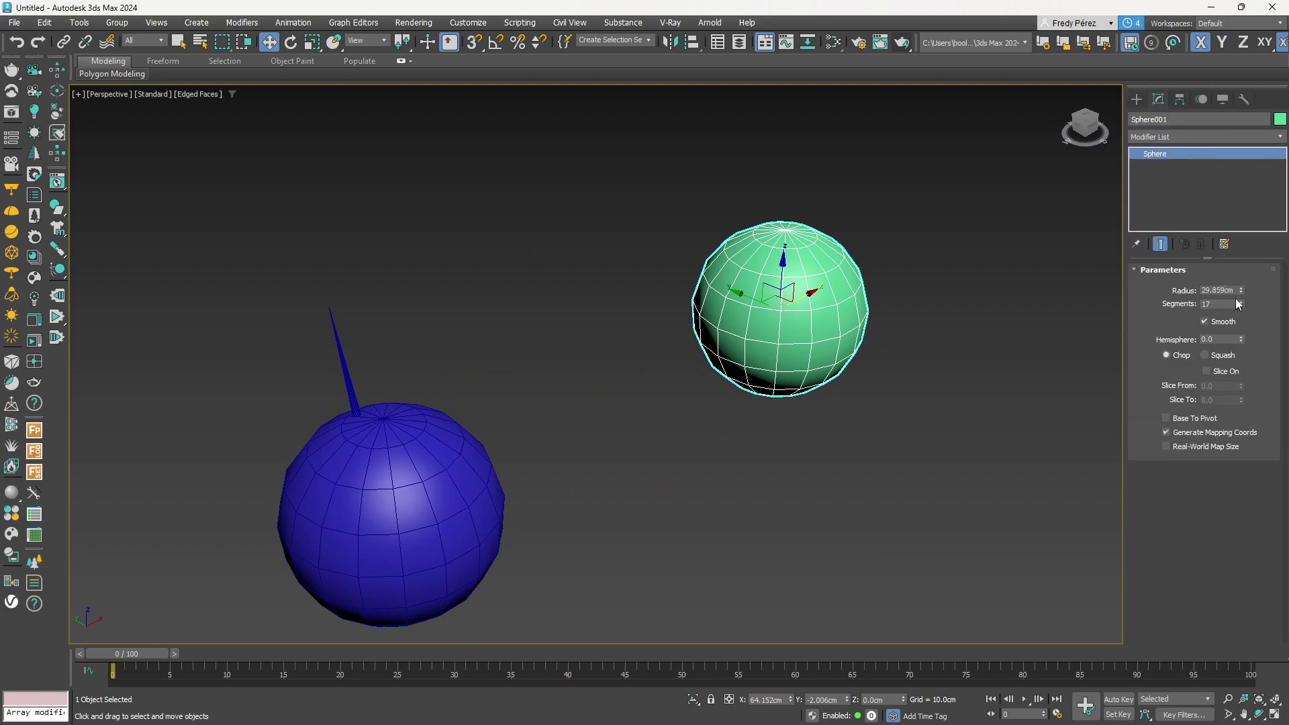
Try reducing the original sphere's radius to about 24.5 cm, and undo the change.
drag(1244, 293, 1247, 302)
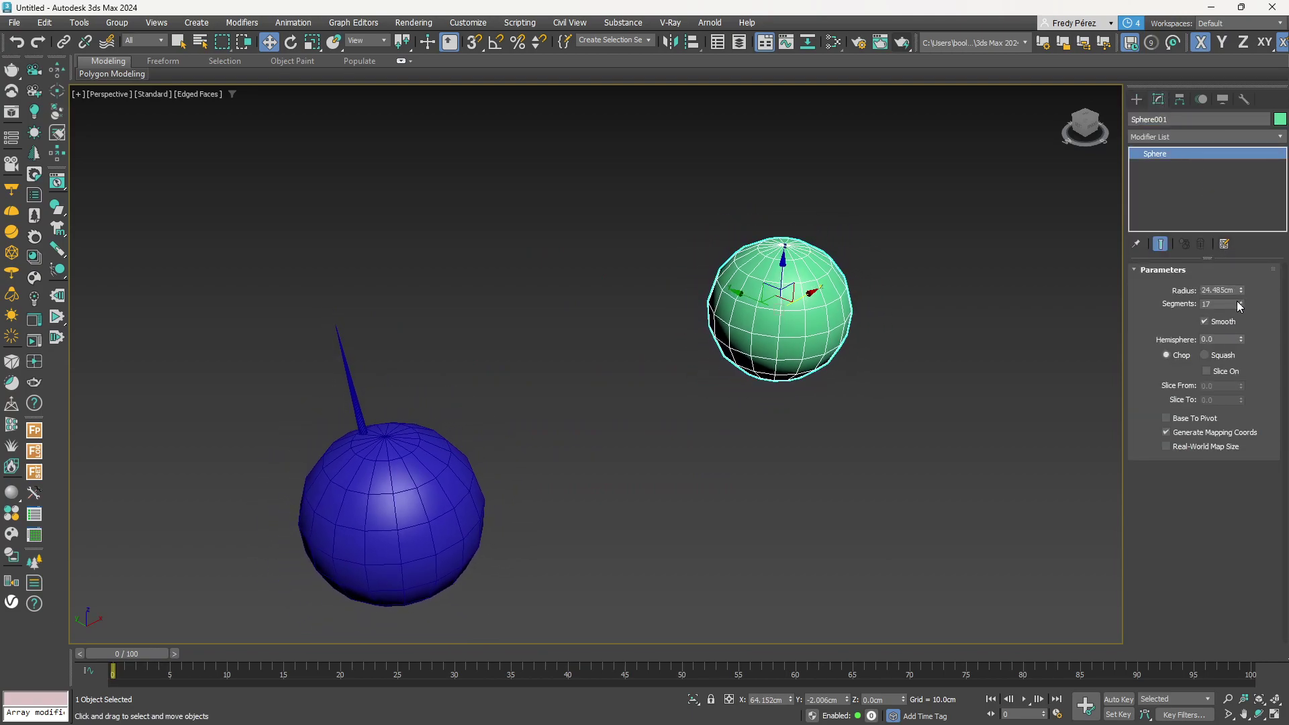
key(ctrl+z)
middle_drag(697, 389, 812, 344)
Select the Scatter object and set its source object duplicates to 100.
click(553, 441)
scroll(524, 425, up, 4)
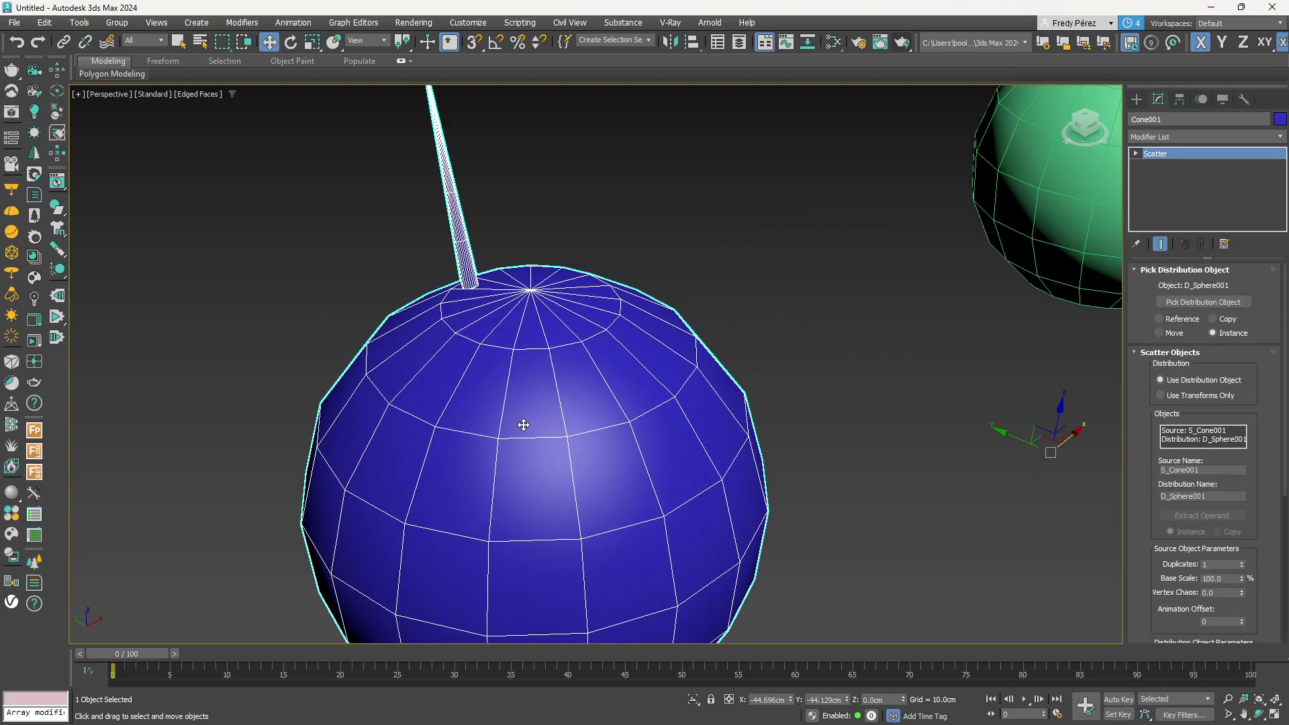
scroll(524, 425, down, 2)
alt+middle_drag(554, 410, 640, 431)
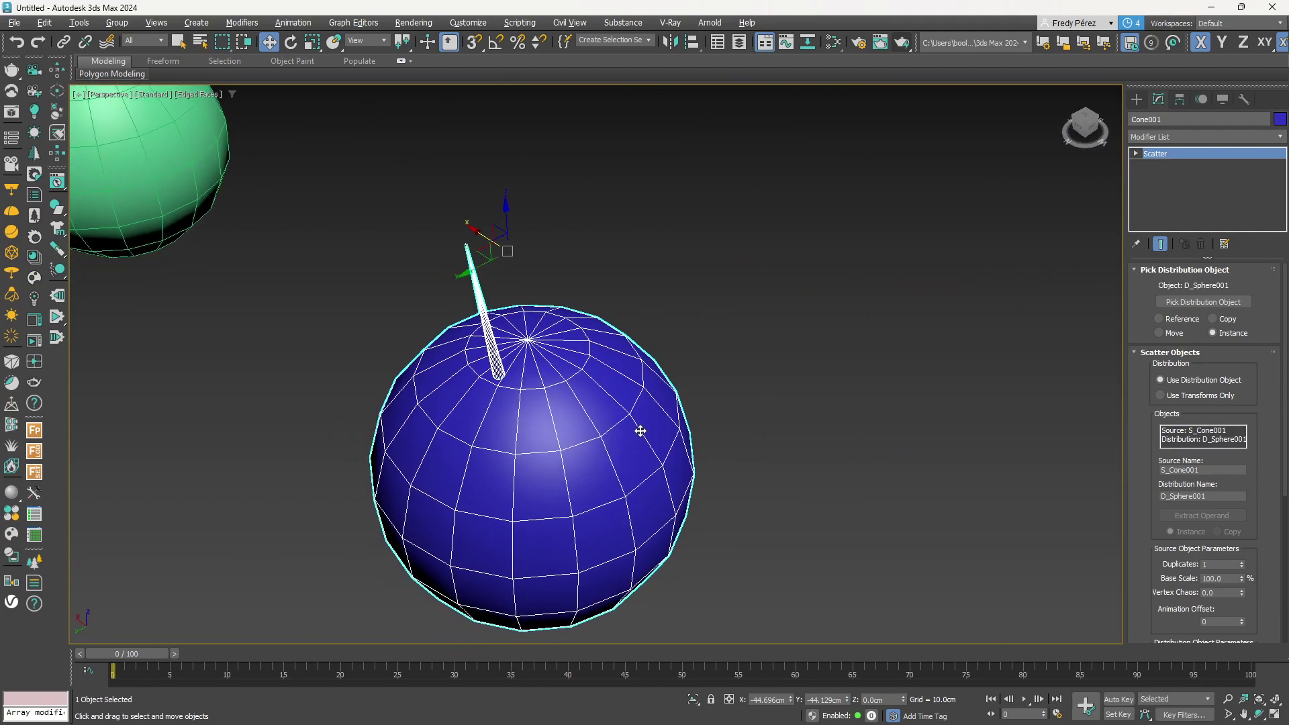
drag(1142, 465, 1143, 259)
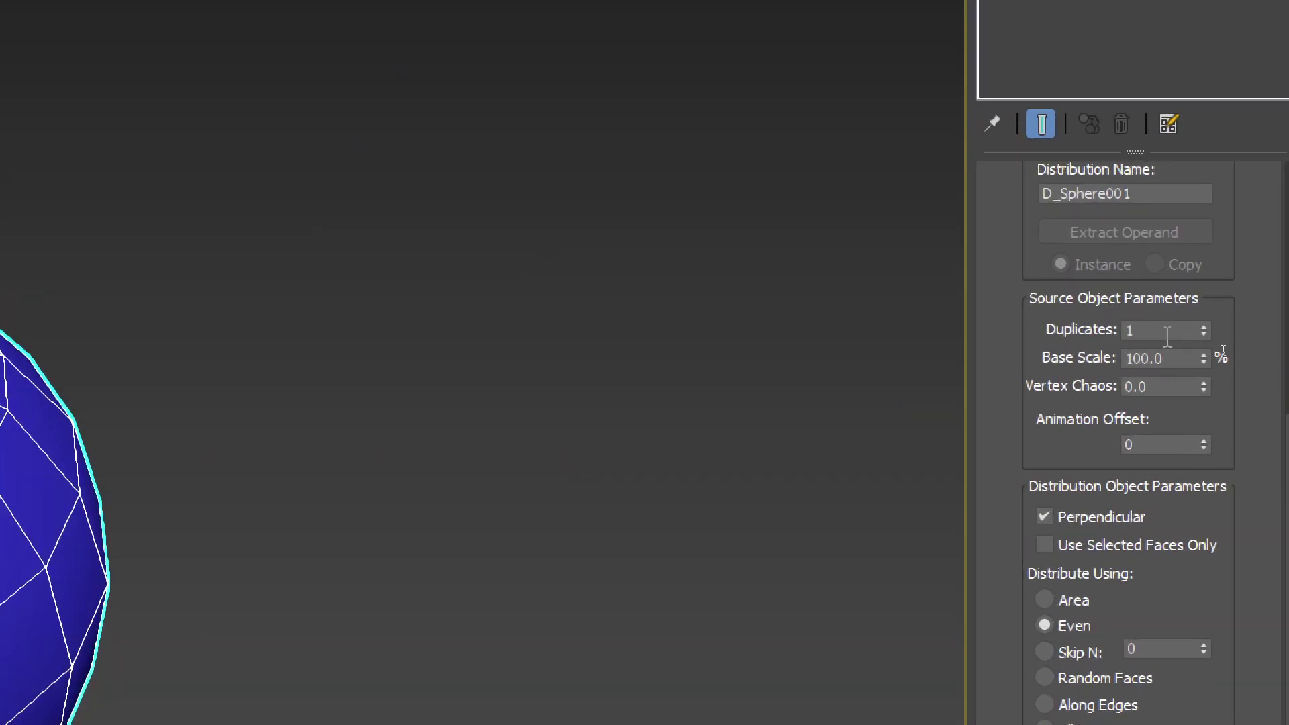
double_click(1167, 331)
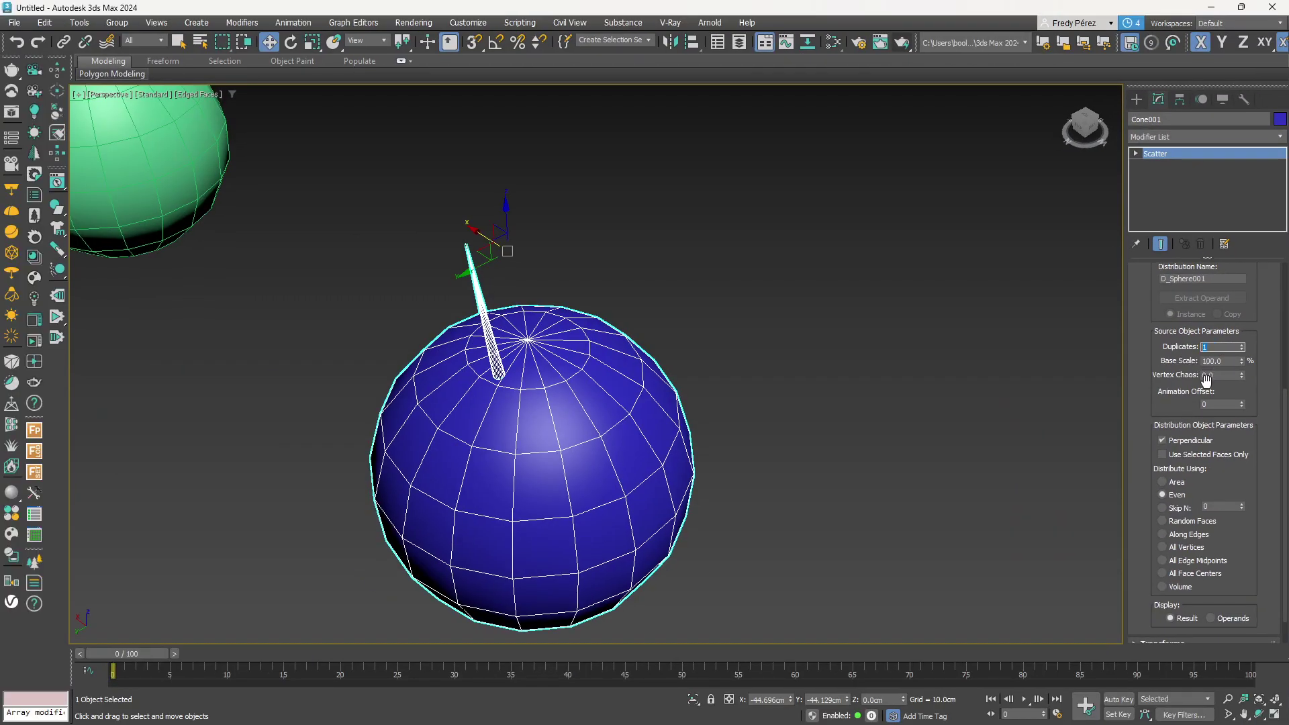
text(100)
key(Return)
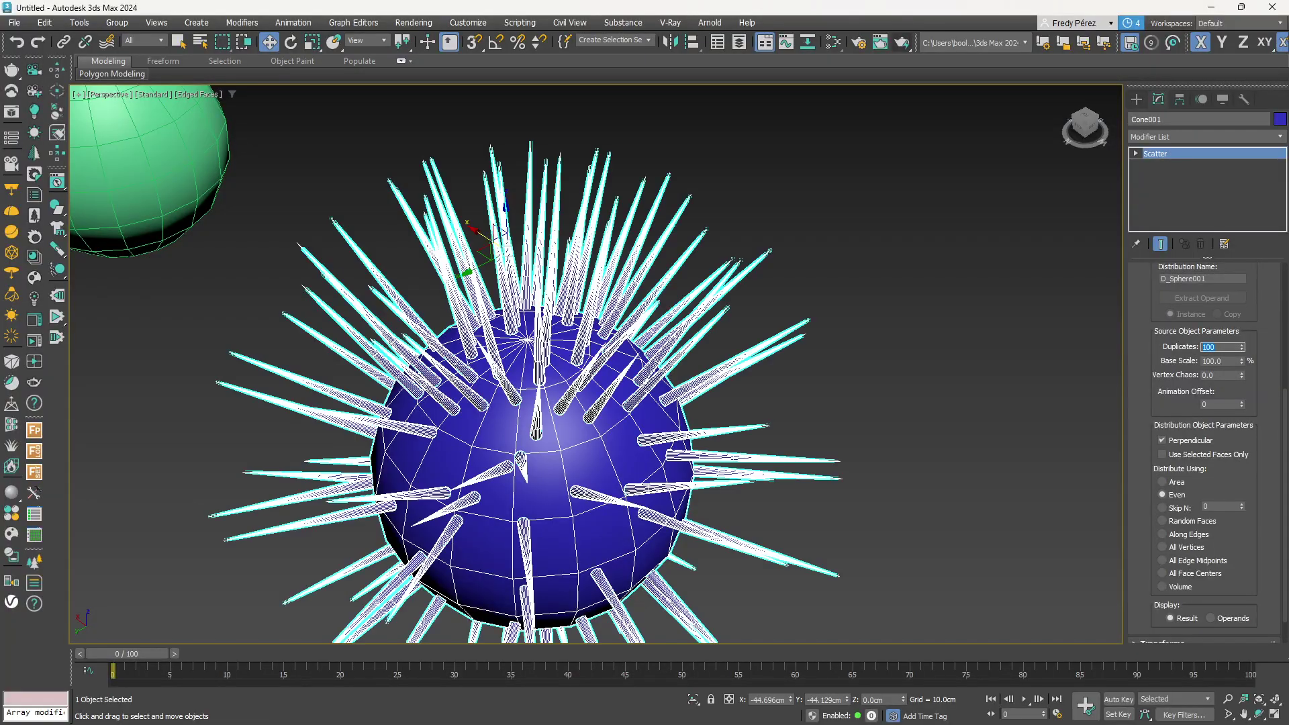
Open the Scatter object's transform settings and set the Z scaling variation of the cones to 20%.
alt+middle_drag(547, 452, 628, 373)
drag(1140, 391, 1139, 297)
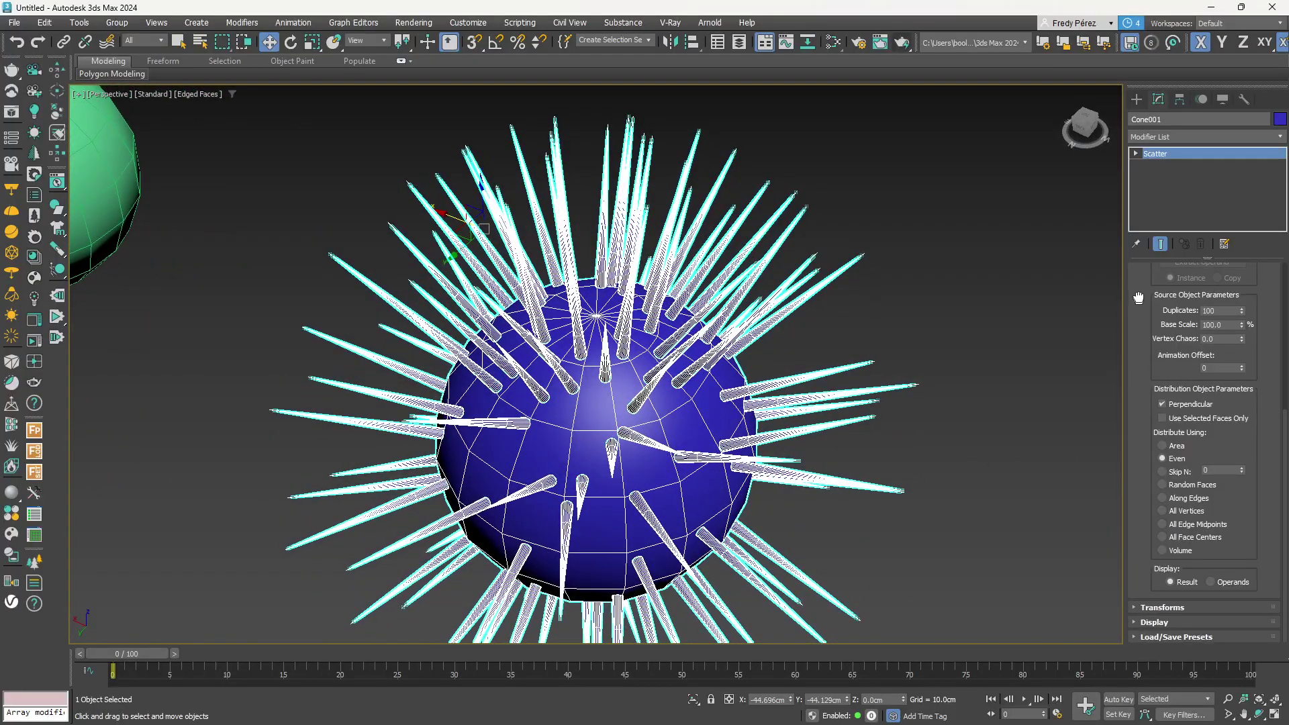
click(1136, 607)
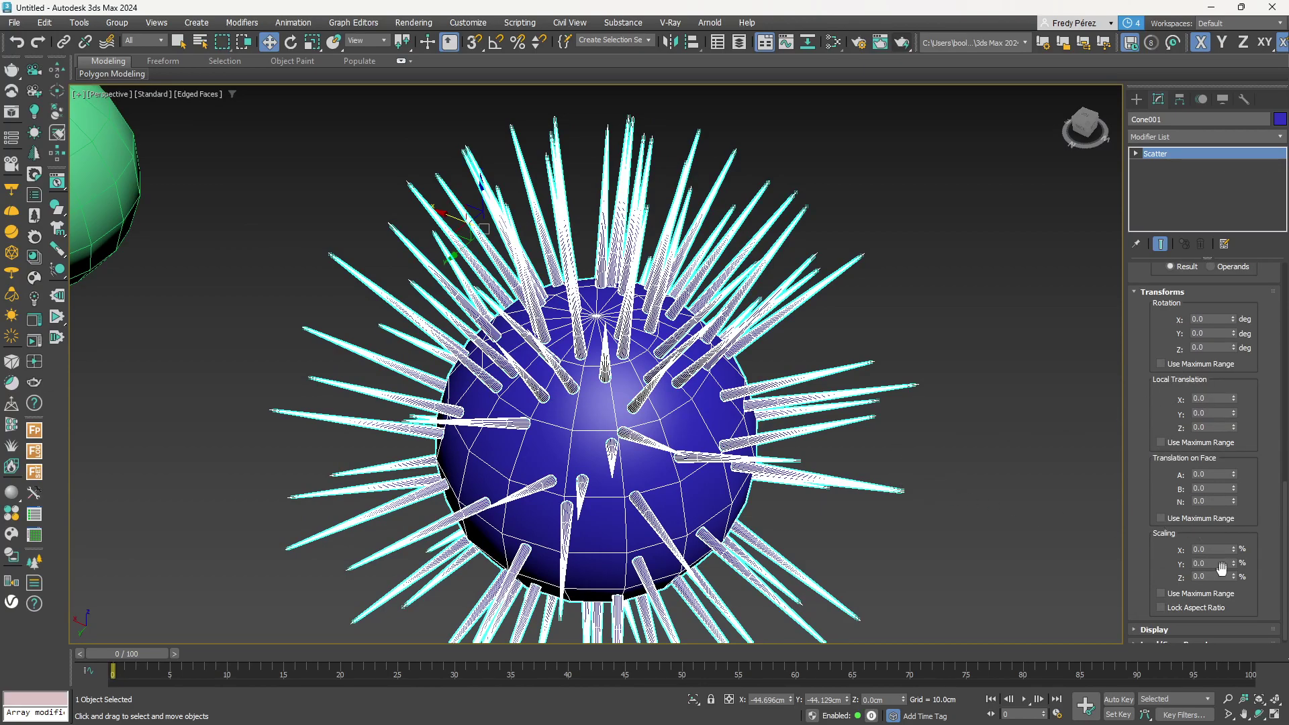
mouse_move(1146, 336)
mouse_down()
mouse_move(1146, 356)
mouse_move(1146, 329)
mouse_up()
drag(1220, 569, 1153, 566)
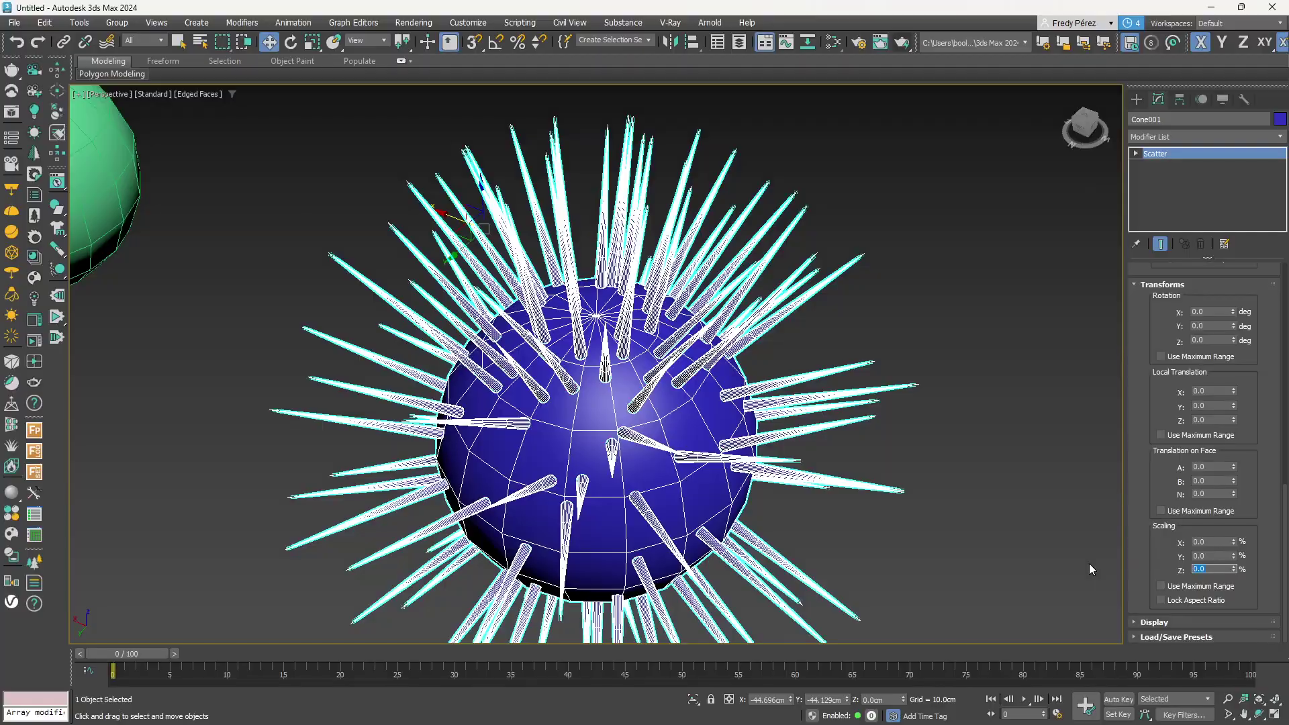
text(20)
key(Return)
Set the X and Y scaling variation of the scattered cones to 50% each and inspect their thickness.
alt+middle_drag(737, 576, 655, 505)
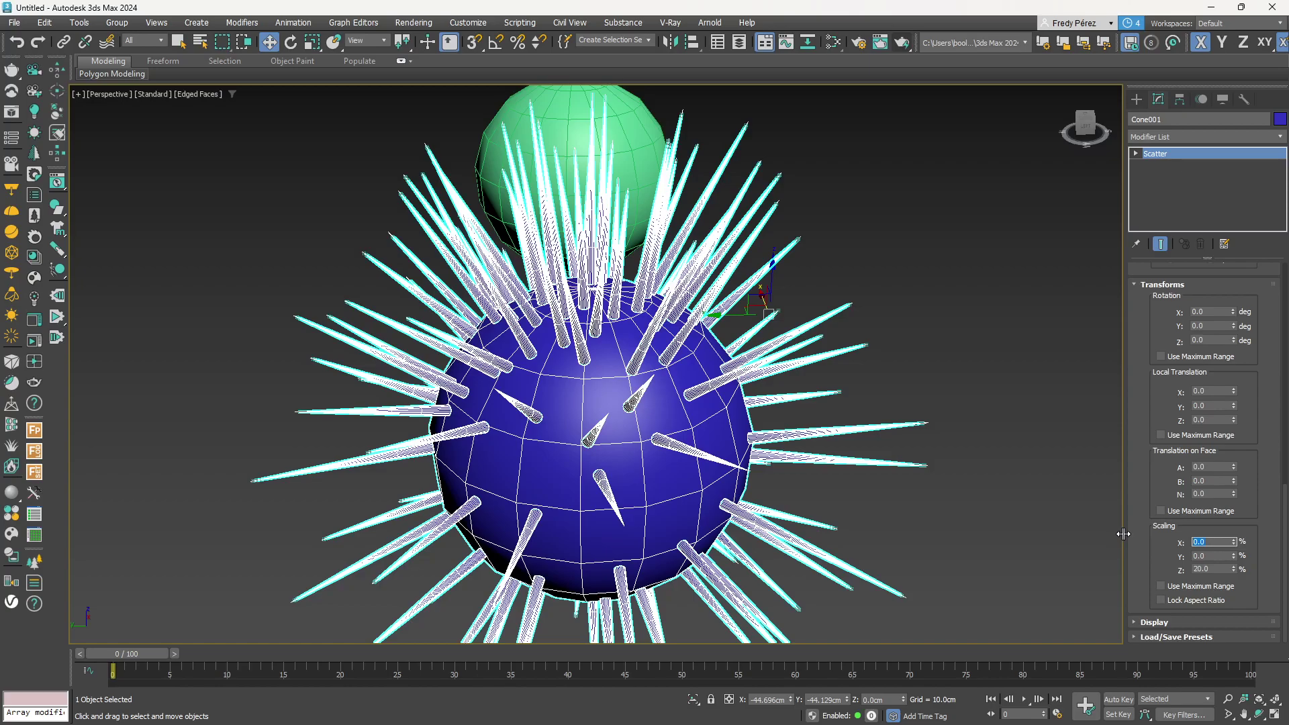
key(Tab)
key(Tab)
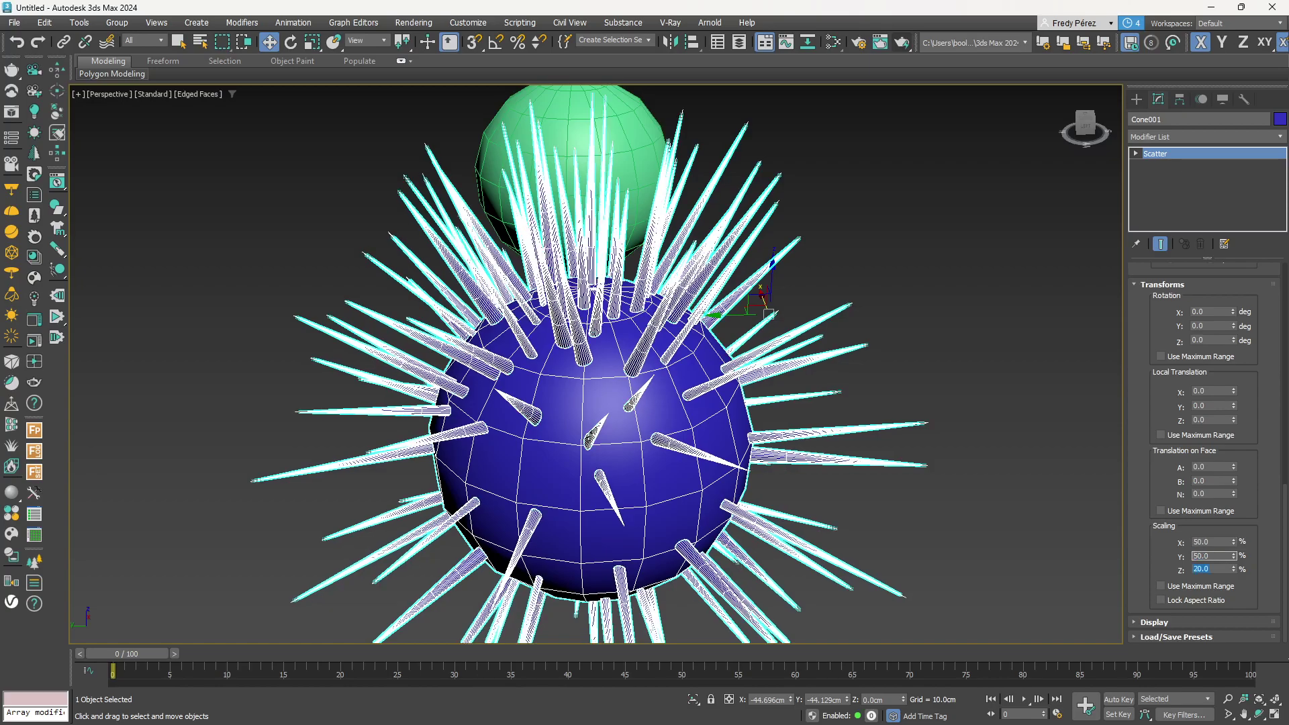
alt+middle_drag(853, 593, 628, 534)
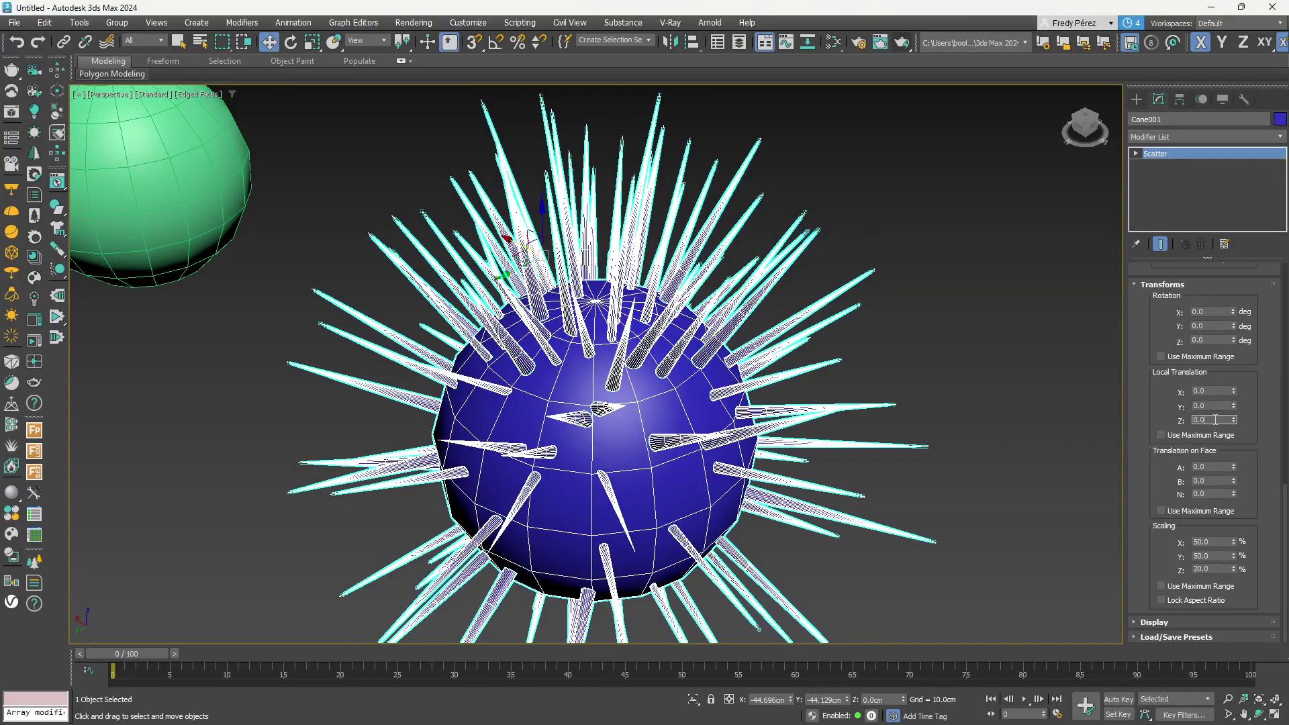
alt+middle_drag(644, 470, 796, 512)
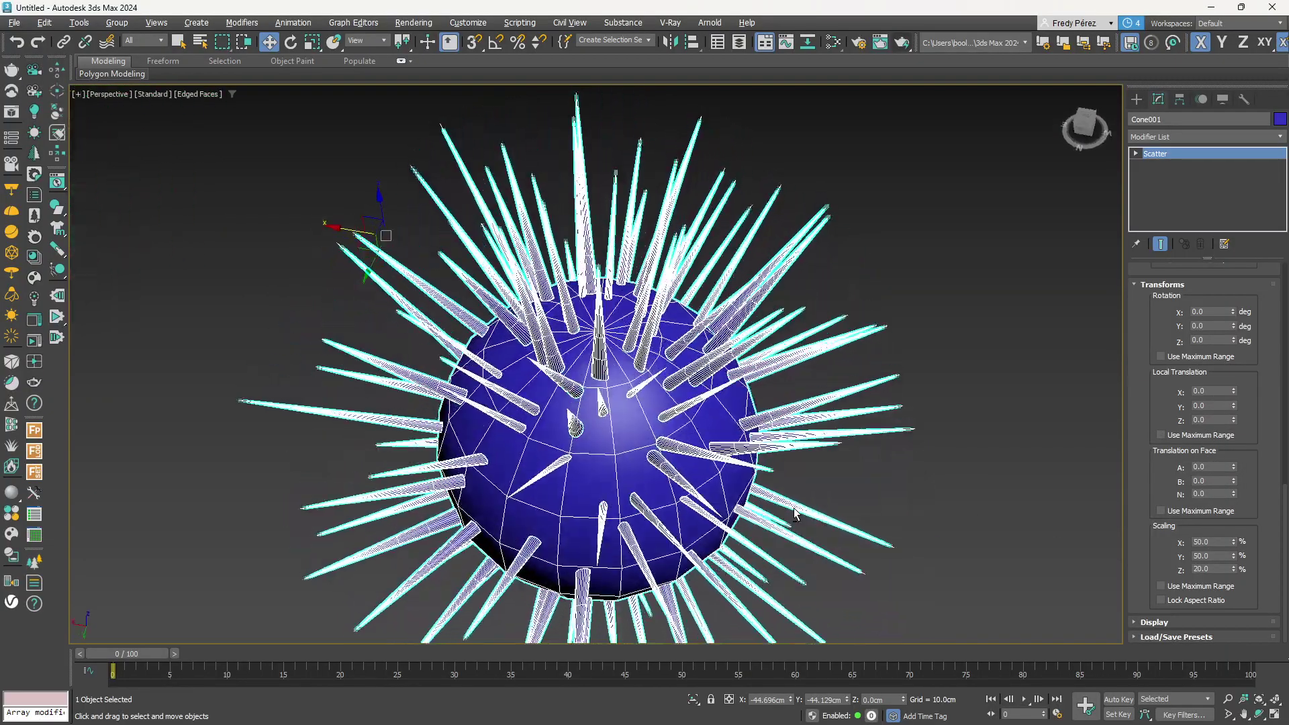
scroll(683, 446, up, 5)
alt+middle_drag(683, 446, 604, 451)
Reset the X and Y scaling variation of the scattered cones to 0%.
drag(1216, 543, 1106, 518)
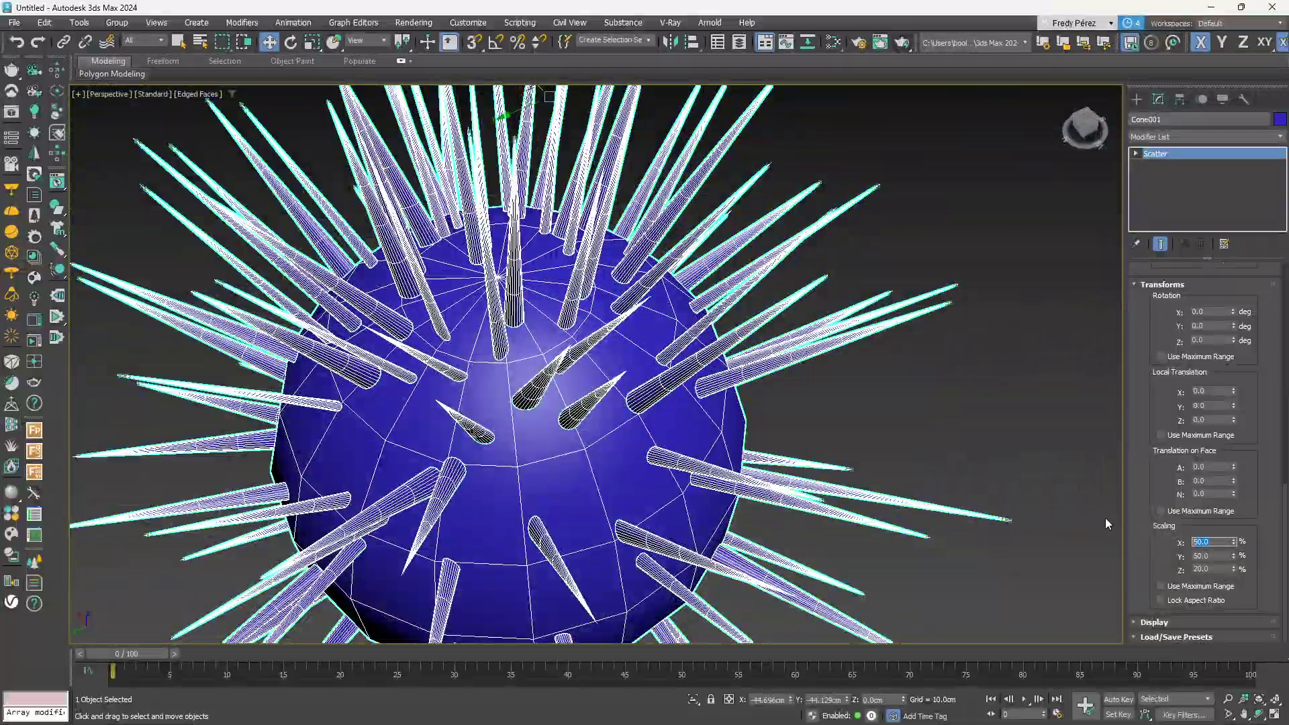
text(0)
key(Tab)
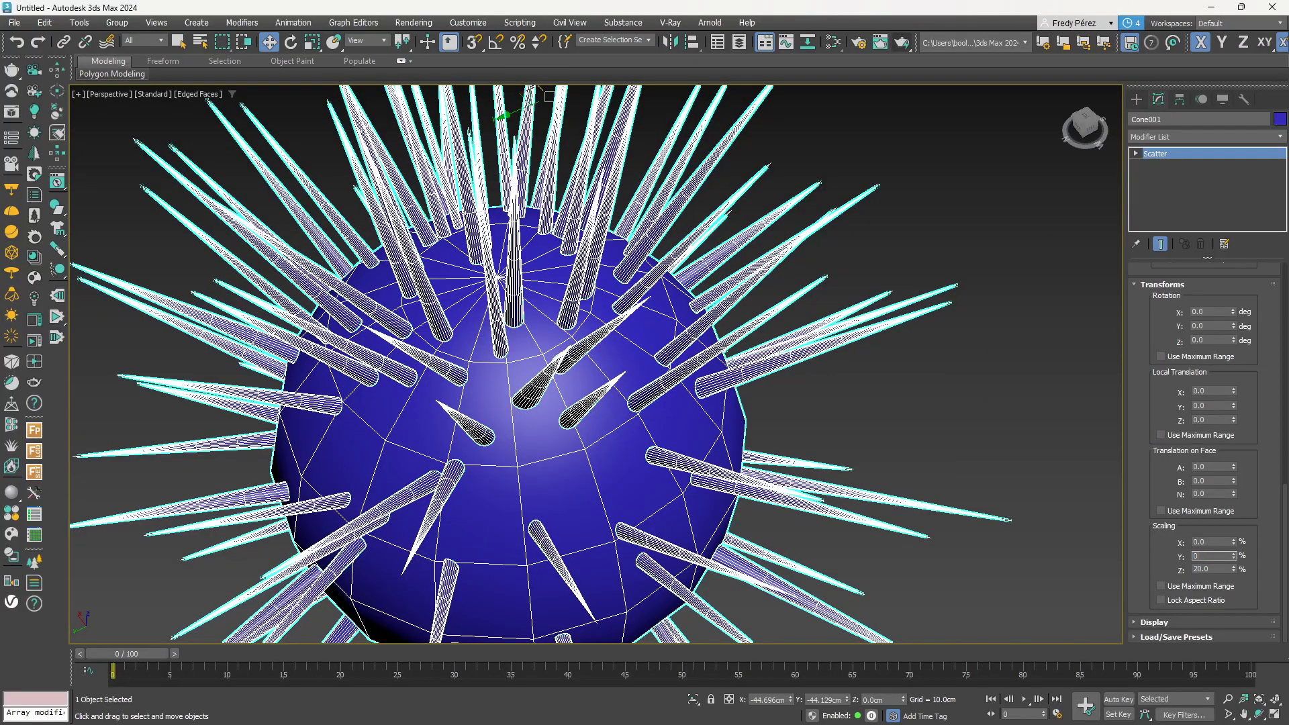
key(Tab)
alt+middle_drag(704, 564, 678, 464)
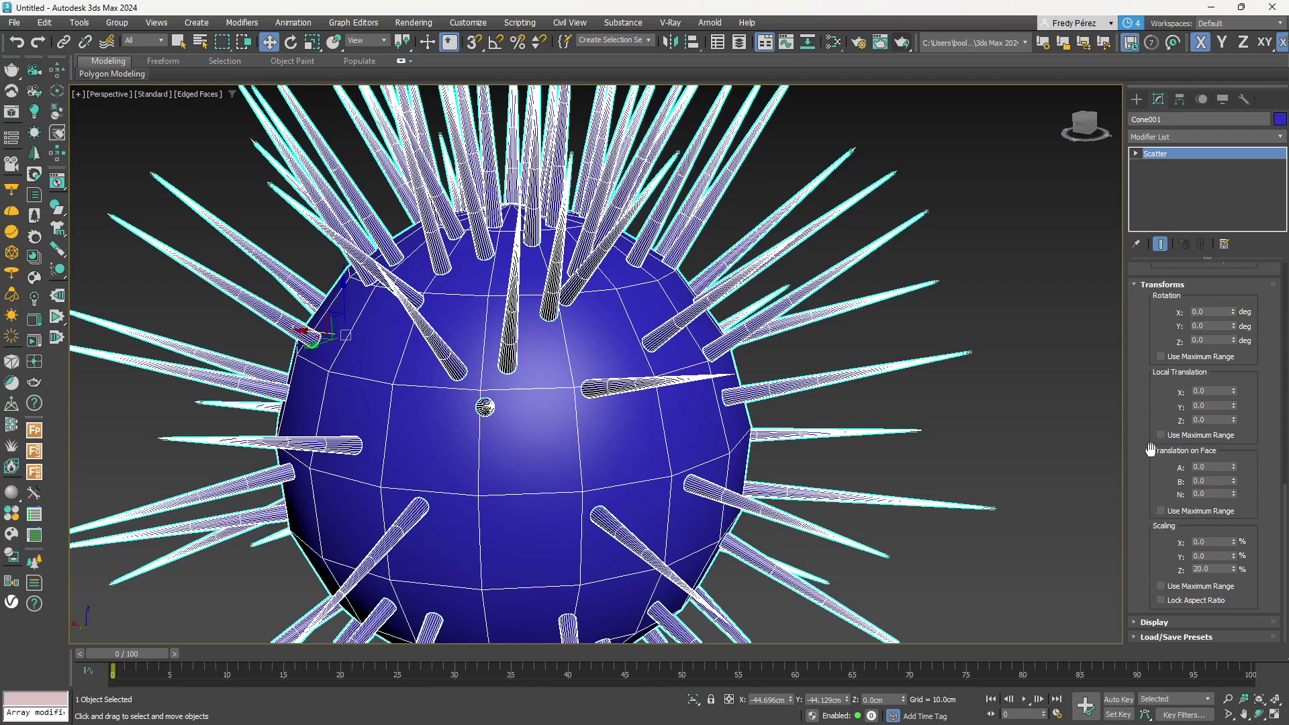
Set the number of duplicates of the scattered cone to 500.
scroll(1151, 447, up, 5)
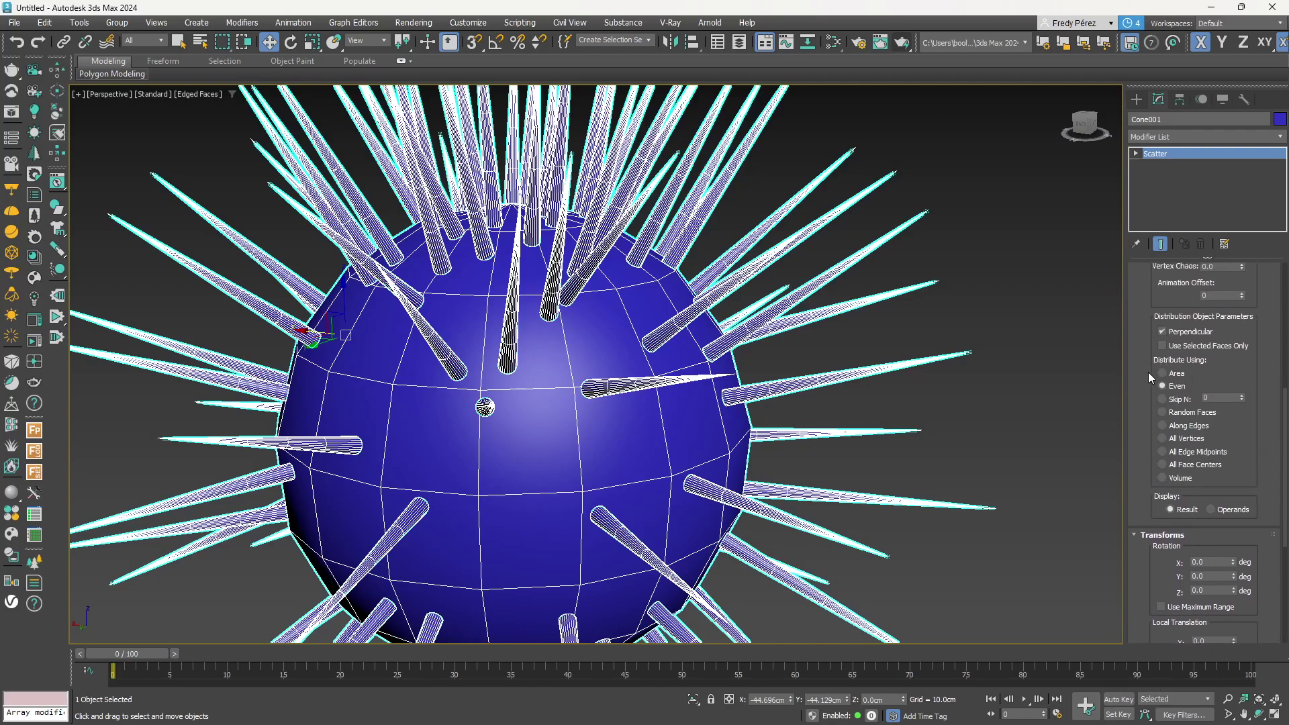
scroll(1149, 372, up, 2)
scroll(577, 380, down, 5)
alt+middle_drag(577, 379, 616, 398)
scroll(1182, 363, up, 2)
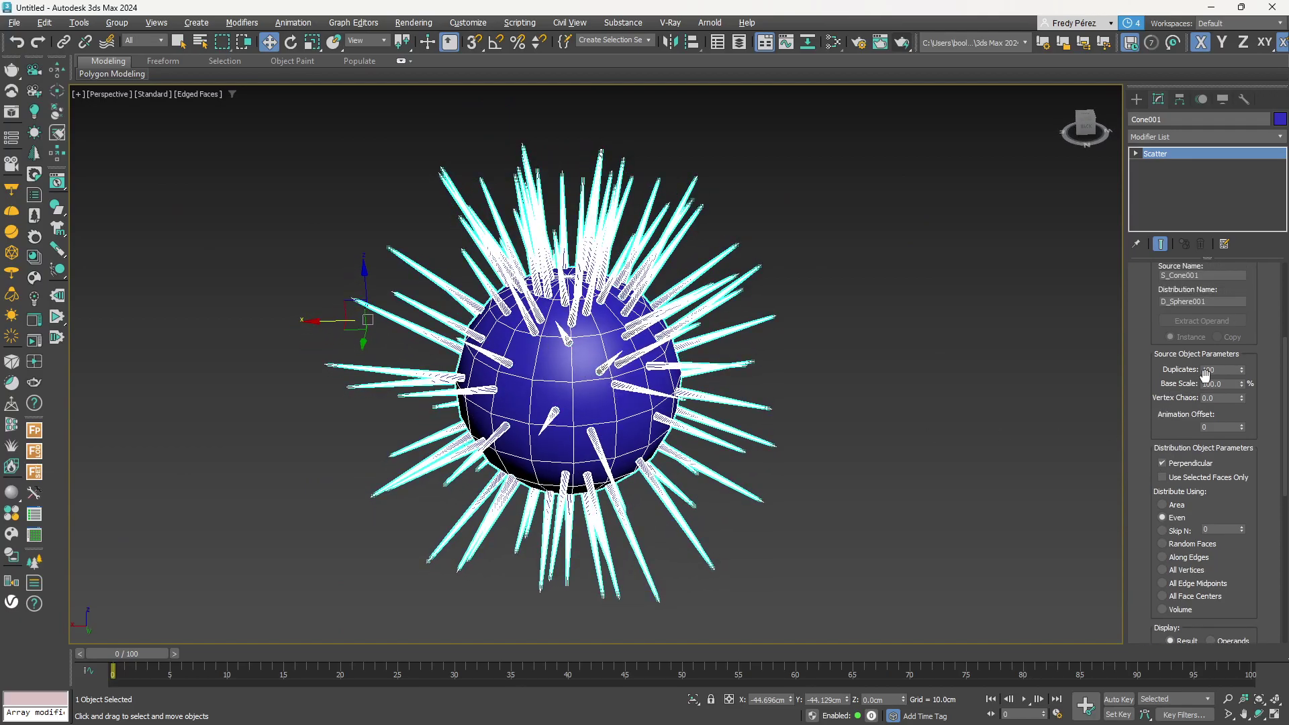
text(500)
key(Return)
alt+middle_drag(511, 397, 644, 417)
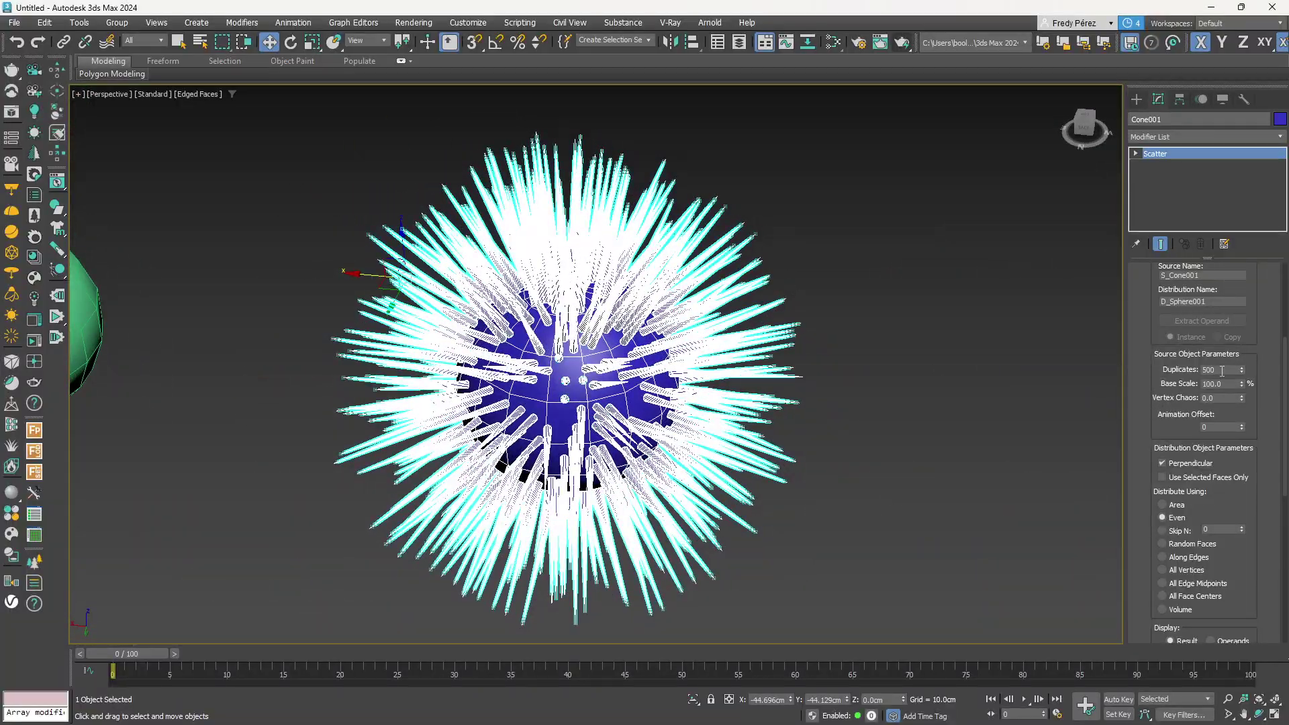
Distribute the cones over the sphere using Random Faces and inspect their placement up close.
click(1164, 543)
scroll(561, 361, up, 5)
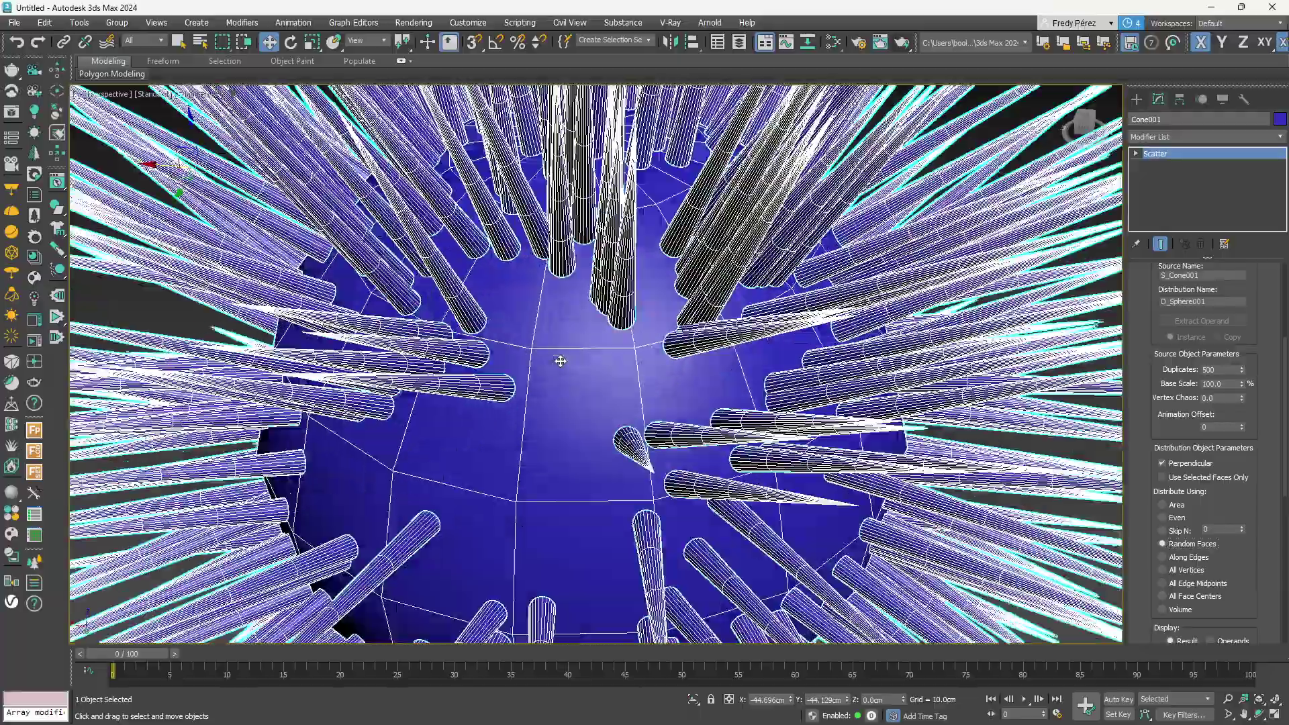
alt+middle_drag(558, 349, 468, 458)
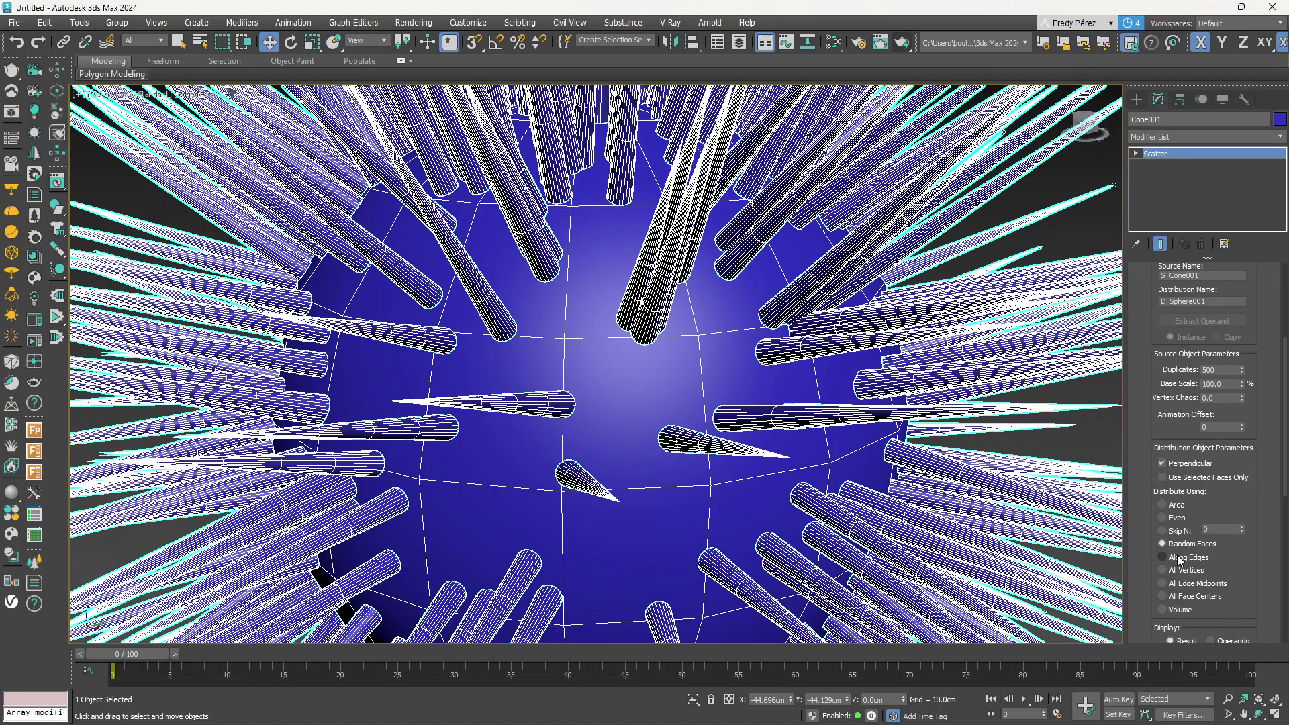
Switch the cone distribution to Along Edges and inspect how the cones sit on the sphere's edges.
click(1180, 559)
alt+middle_drag(621, 450, 658, 361)
scroll(657, 361, up, 5)
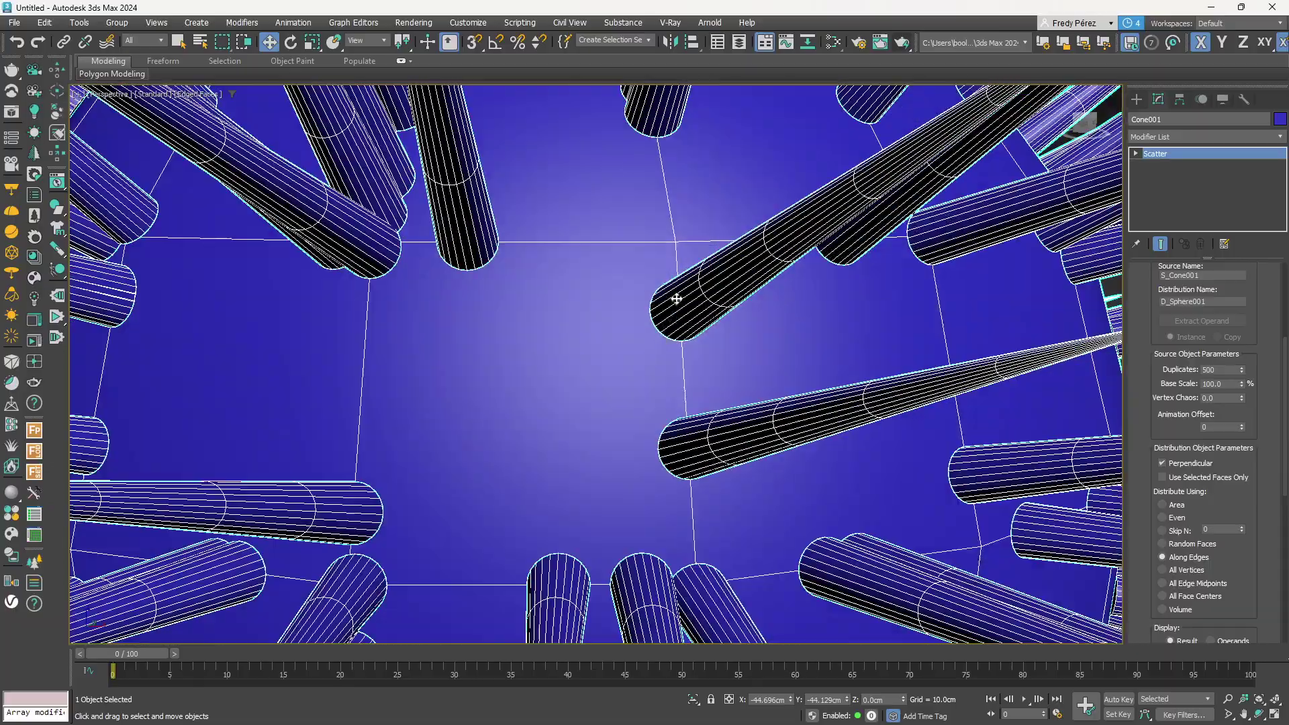
alt+middle_drag(374, 439, 540, 322)
scroll(503, 575, down, 10)
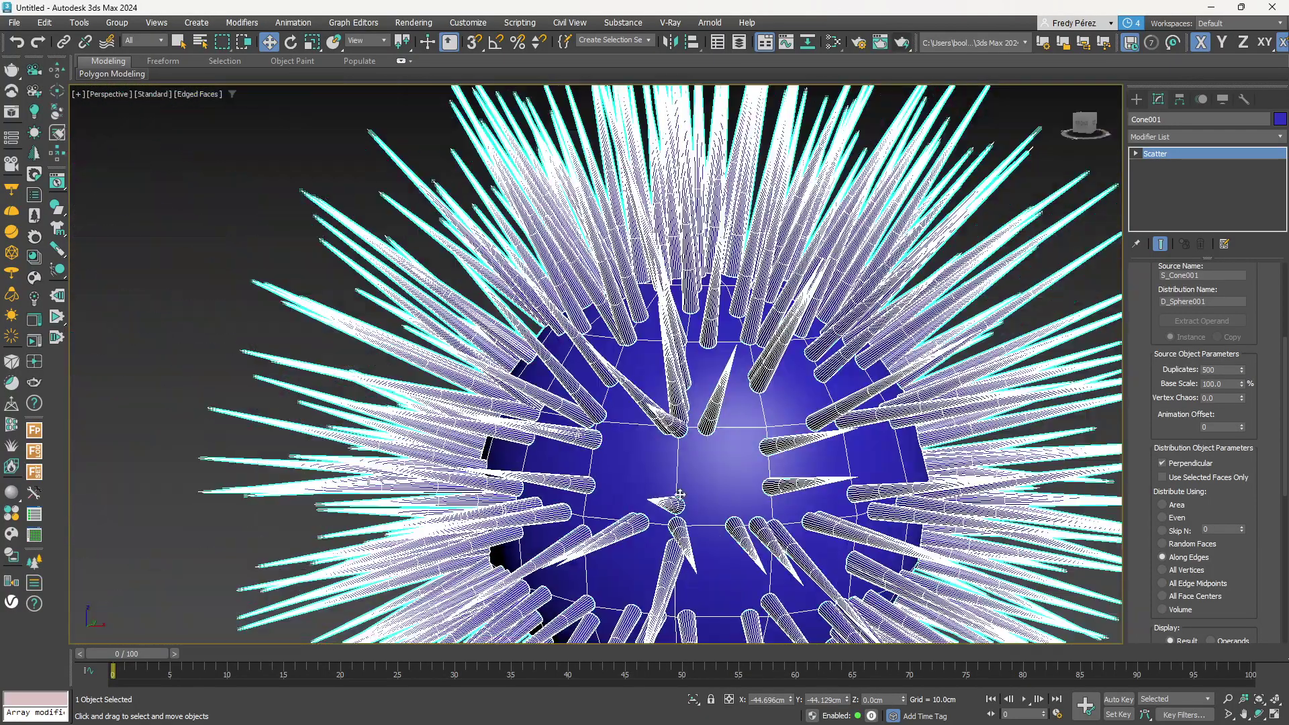
Switch the cone distribution to All Vertices and view the whole Scatter object from several sides.
click(1186, 576)
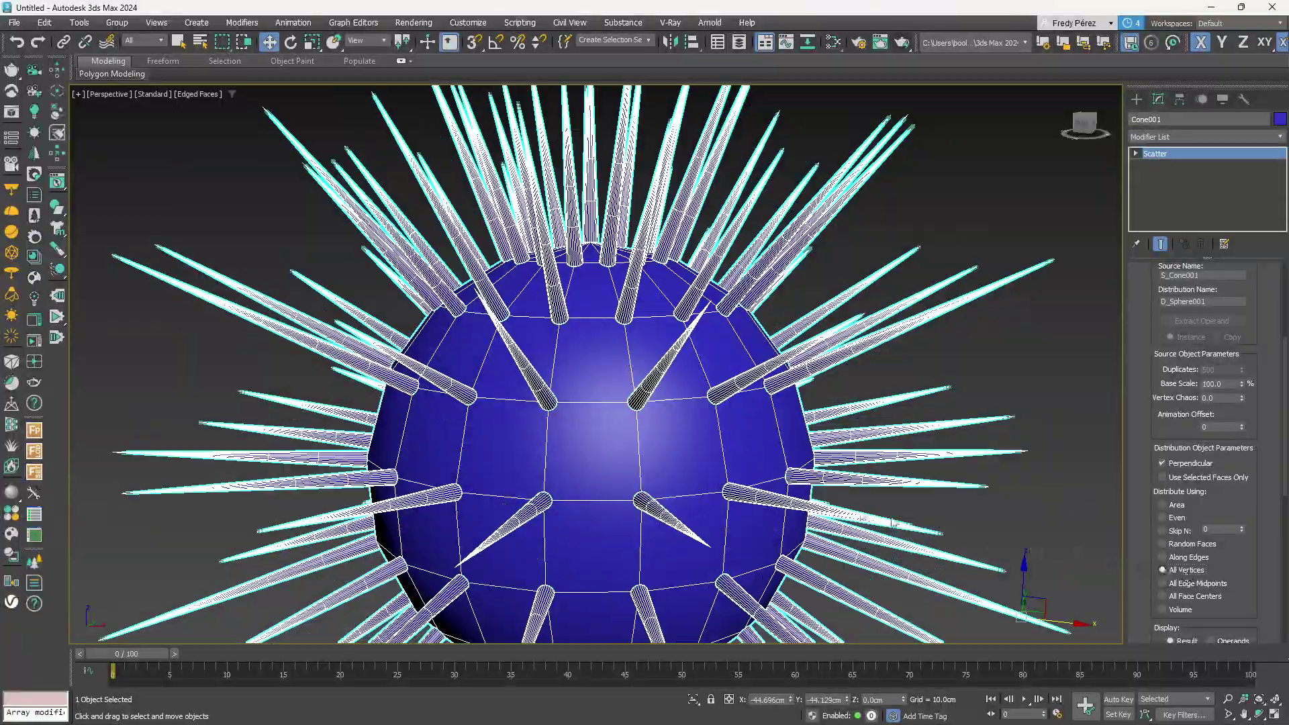
alt+middle_drag(759, 480, 602, 500)
scroll(598, 470, down, 6)
alt+middle_drag(591, 430, 513, 389)
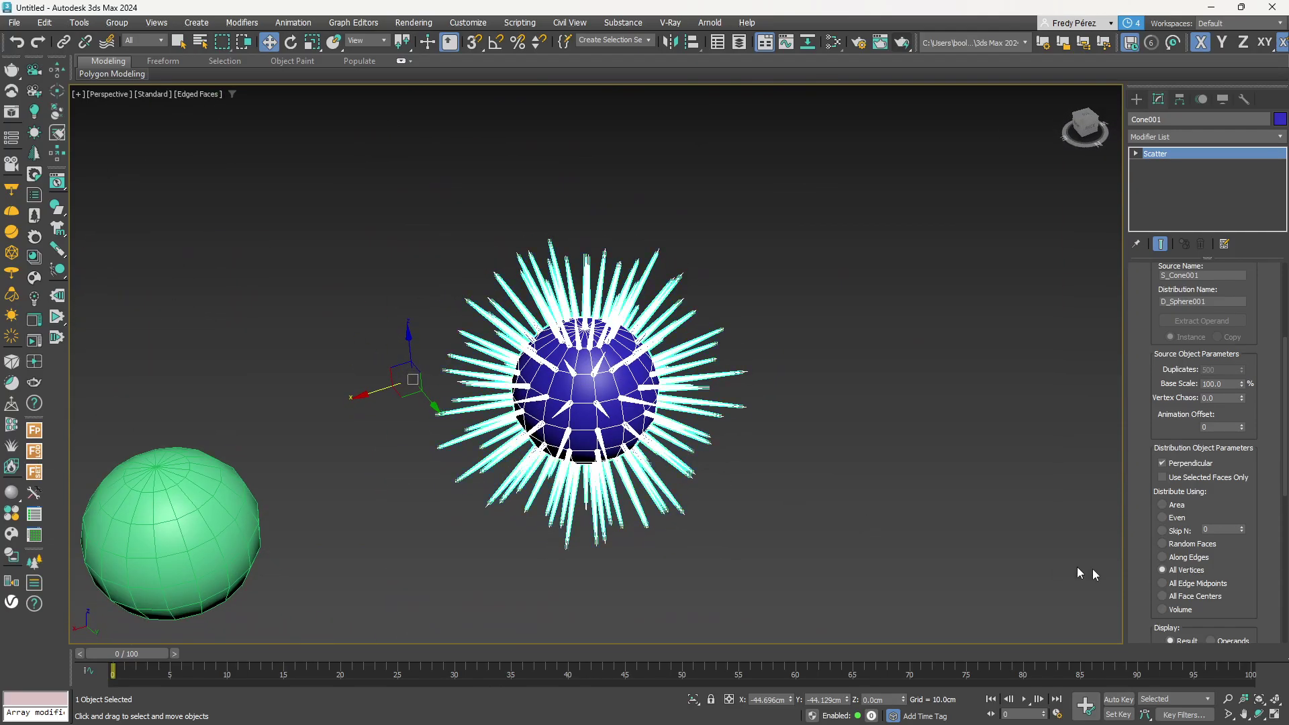
Switch the cone distribution to All Edge Midpoints and inspect the cone bases up close.
click(1163, 584)
scroll(571, 399, up, 5)
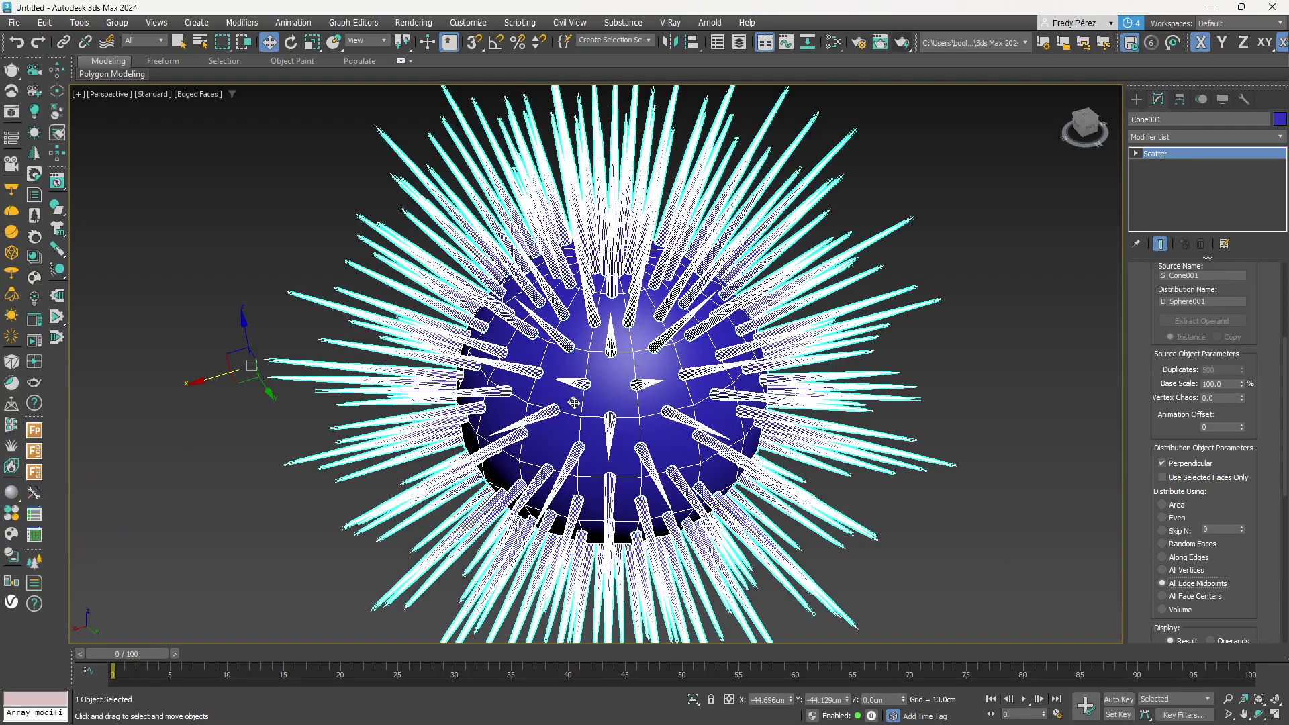
scroll(571, 399, up, 2)
scroll(682, 306, up, 5)
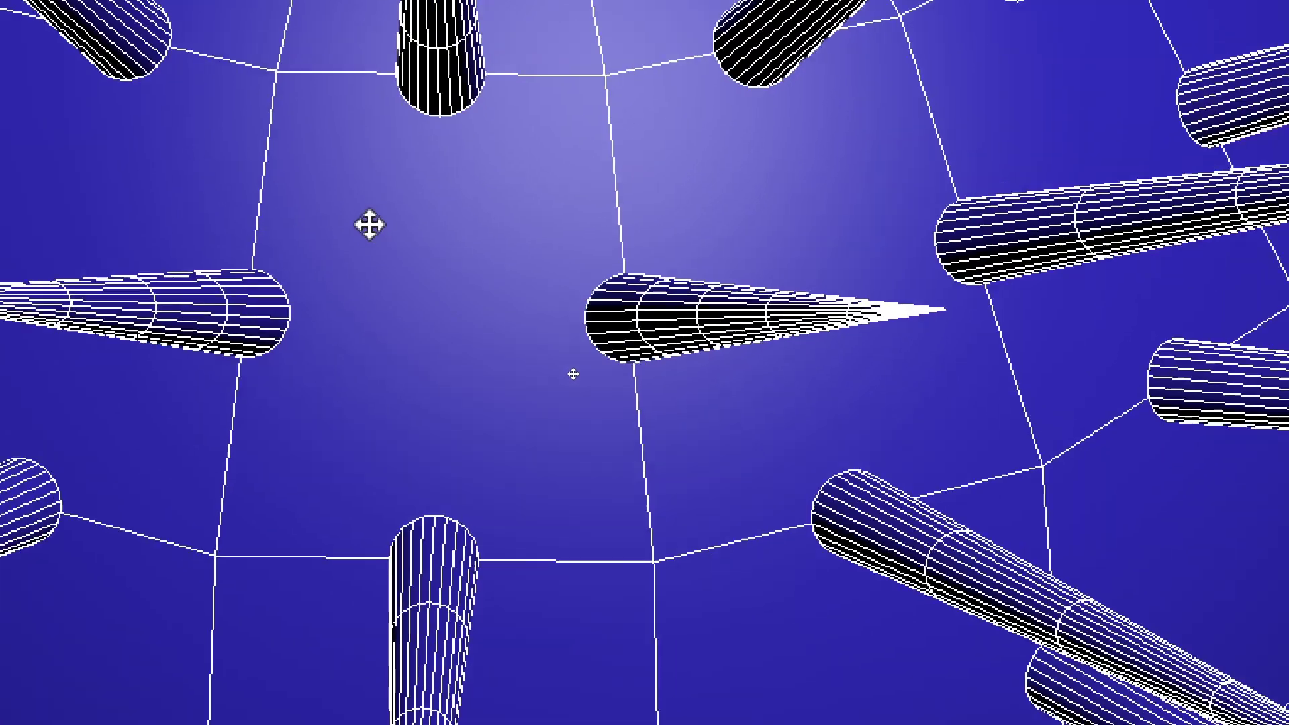
scroll(650, 392, down, 5)
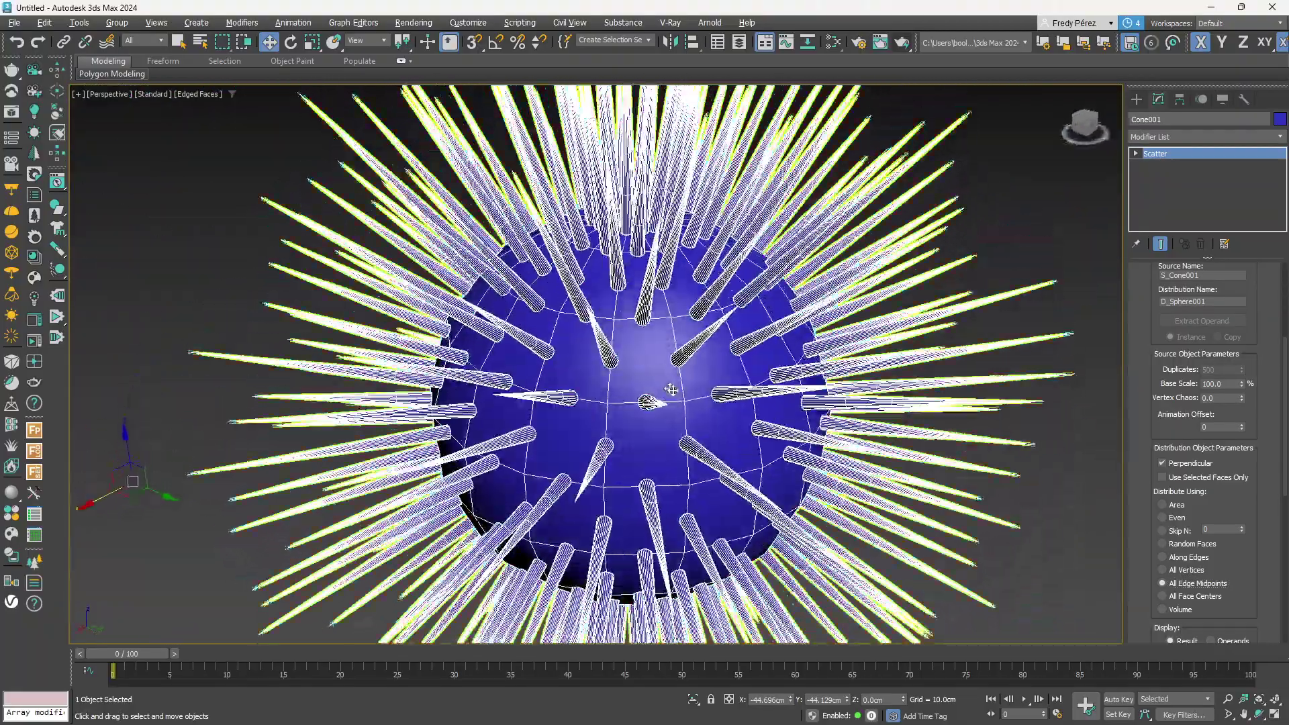
Switch the cone distribution to All Face Centers.
click(1165, 596)
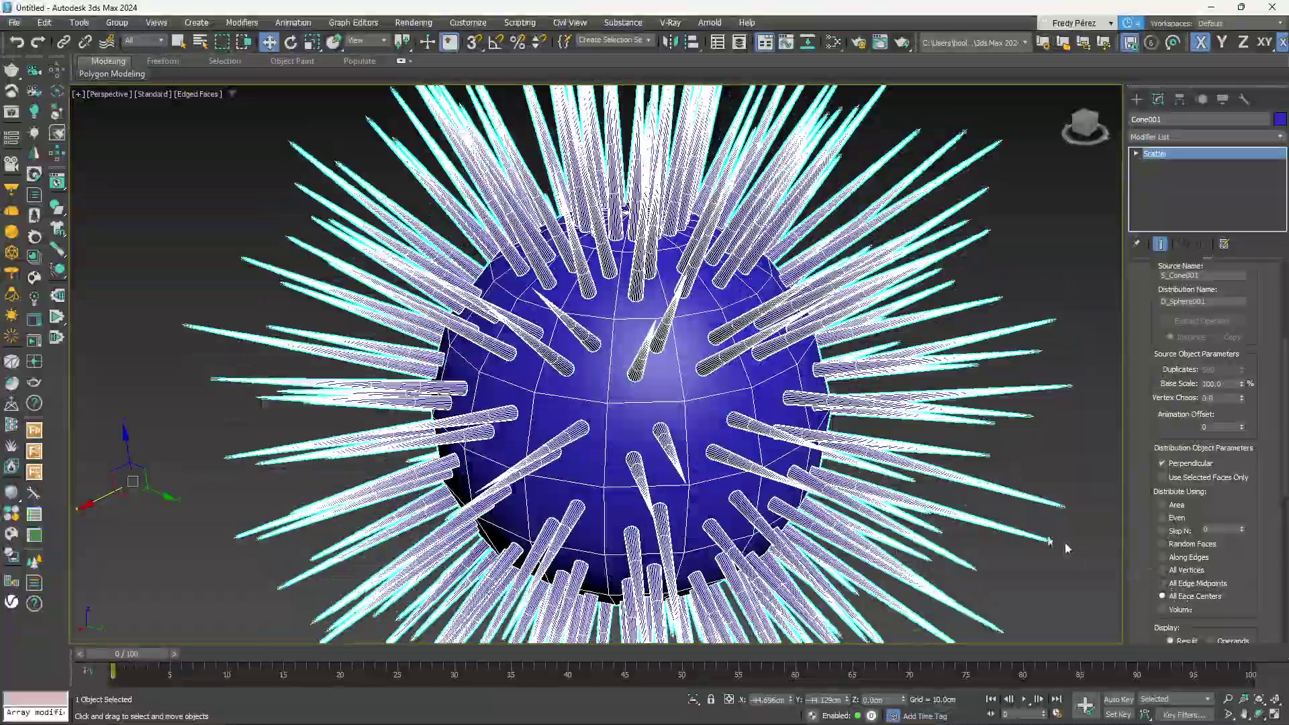
alt+middle_drag(777, 449, 698, 470)
scroll(664, 398, up, 2)
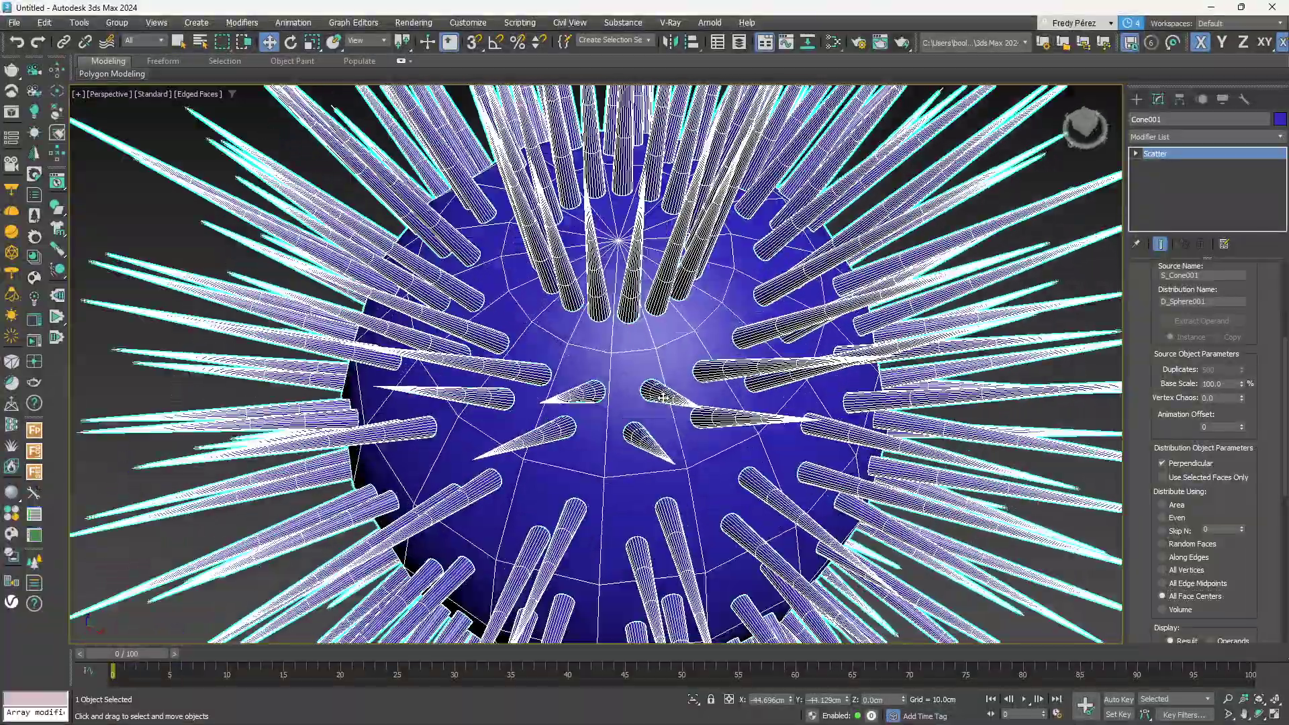
scroll(663, 398, down, 2)
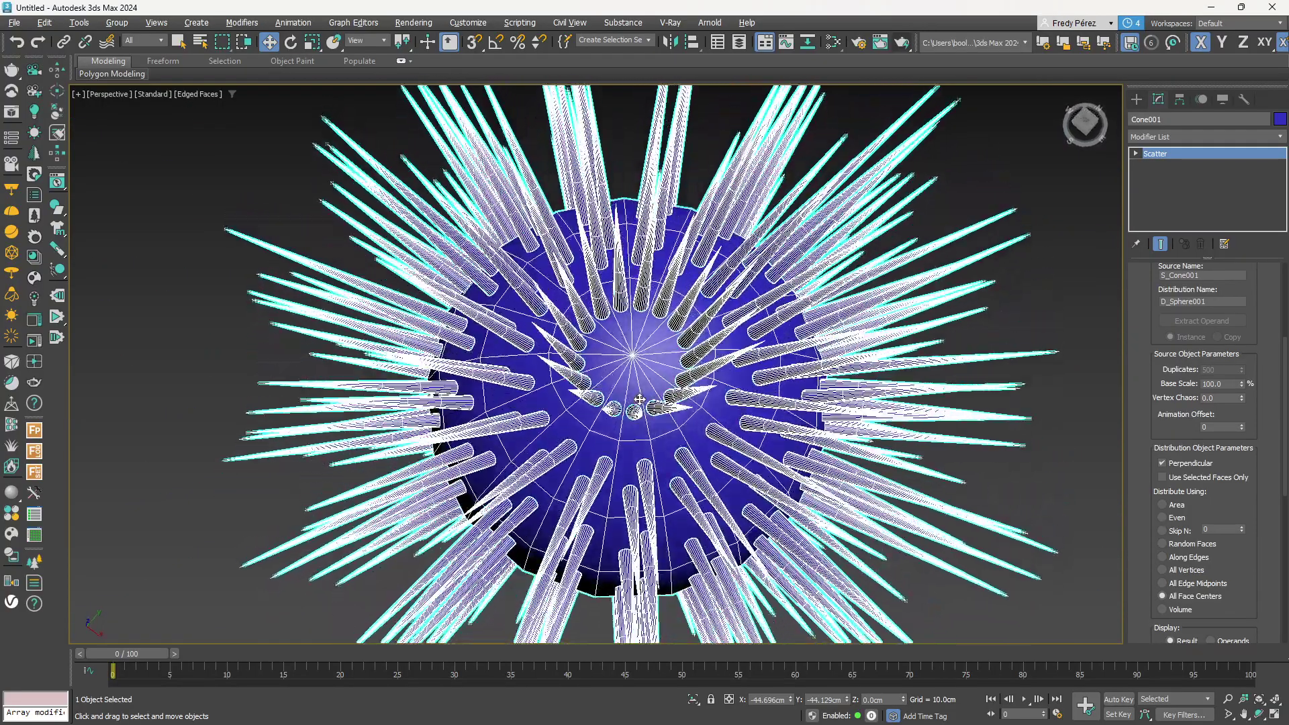
Examine the cones' placement on the sphere's faces around the pole and along its side.
scroll(618, 381, up, 2)
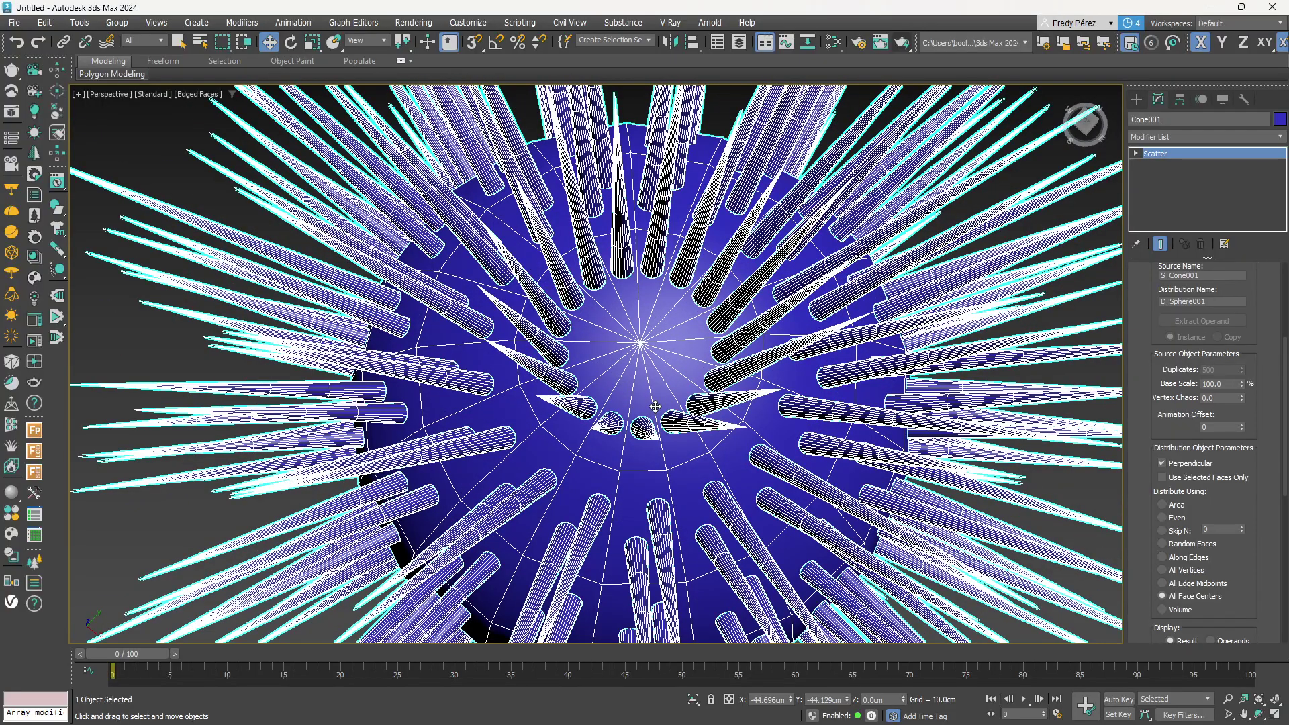
middle_drag(716, 470, 831, 435)
scroll(782, 482, up, 2)
scroll(738, 460, down, 2)
alt+middle_drag(736, 459, 718, 334)
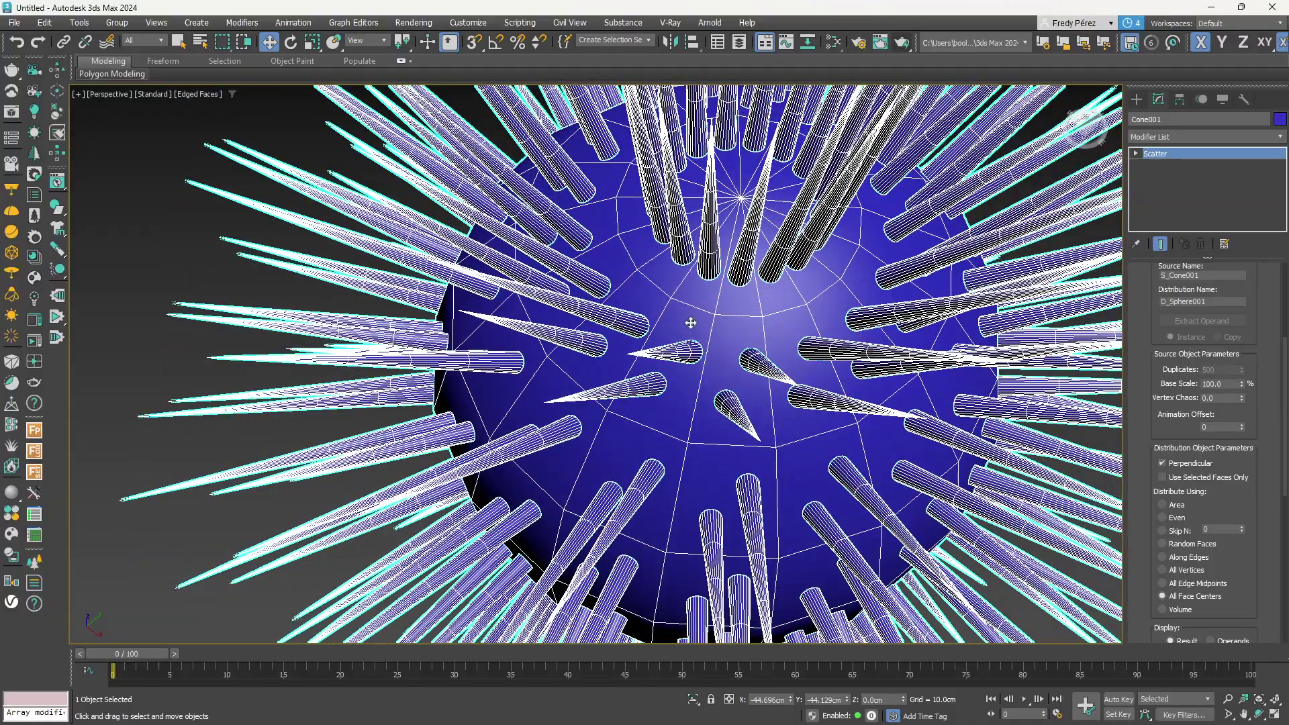
alt+middle_drag(756, 382, 745, 318)
alt+middle_drag(711, 367, 593, 348)
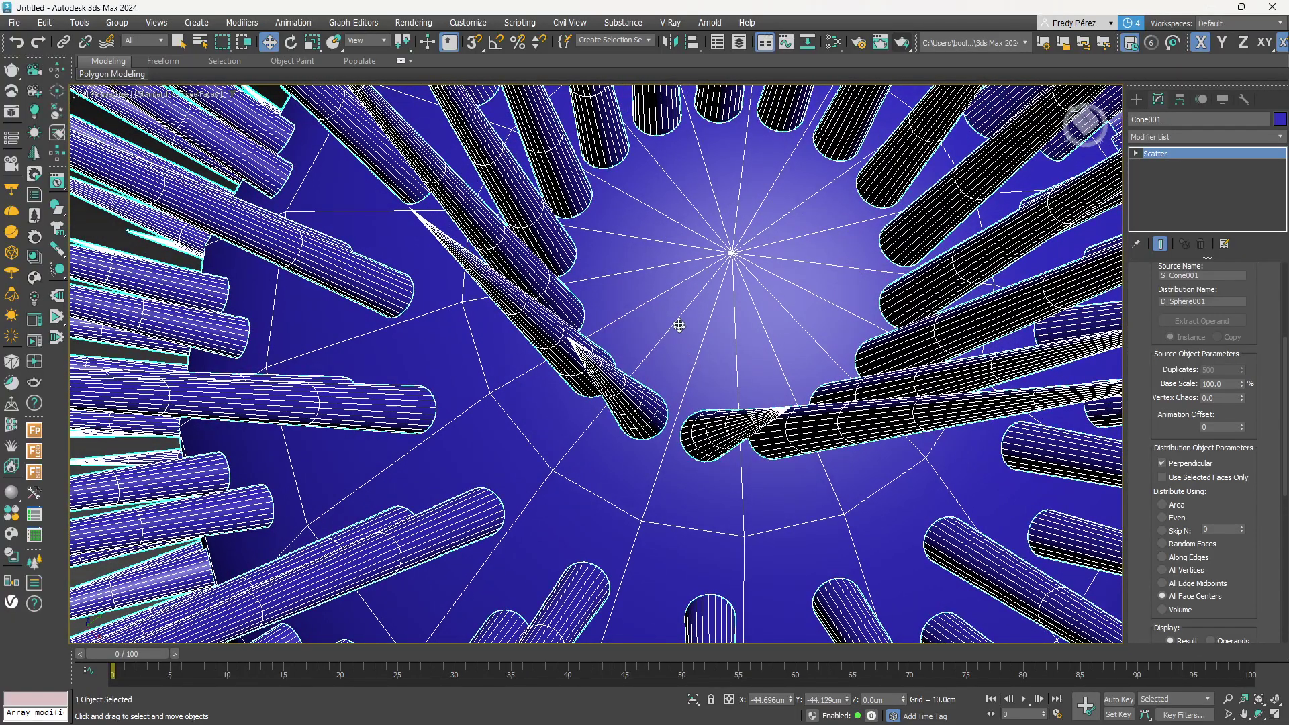
scroll(677, 350, down, 3)
alt+middle_drag(639, 423, 678, 372)
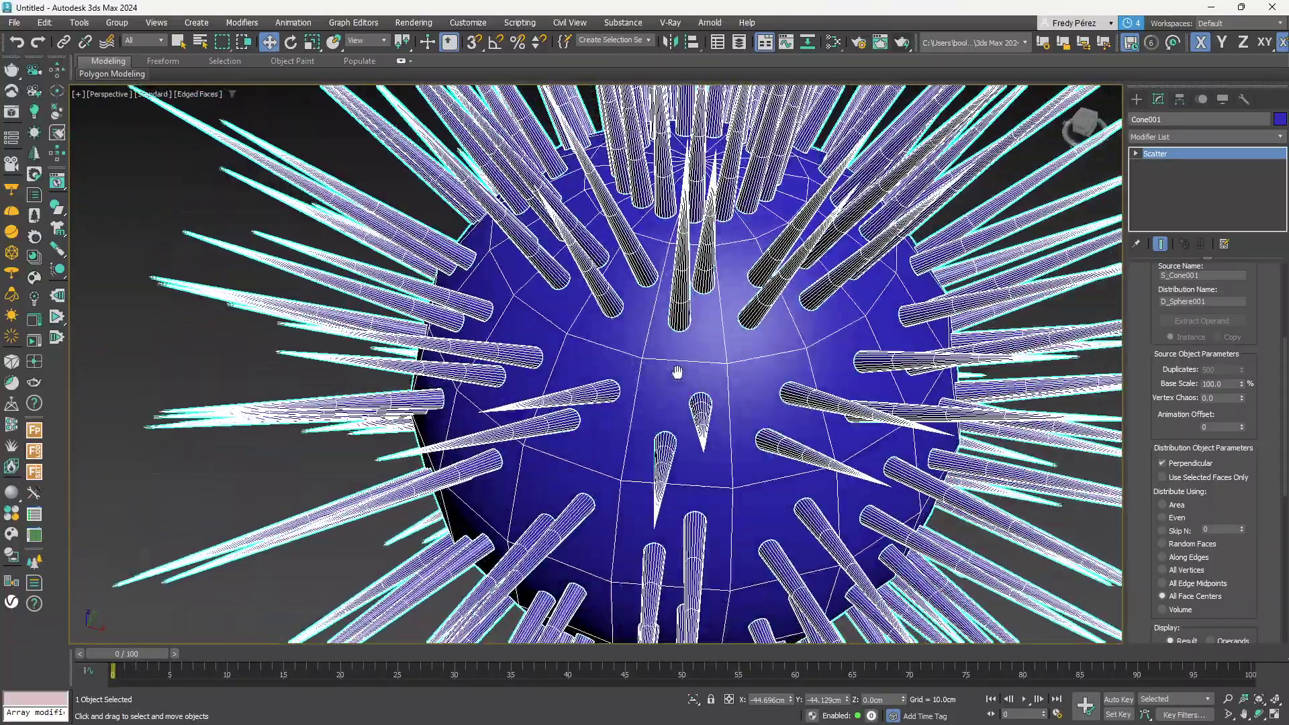
Examine up close and from several angles how the cones sit at the centers of the sphere's faces.
scroll(697, 317, up, 3)
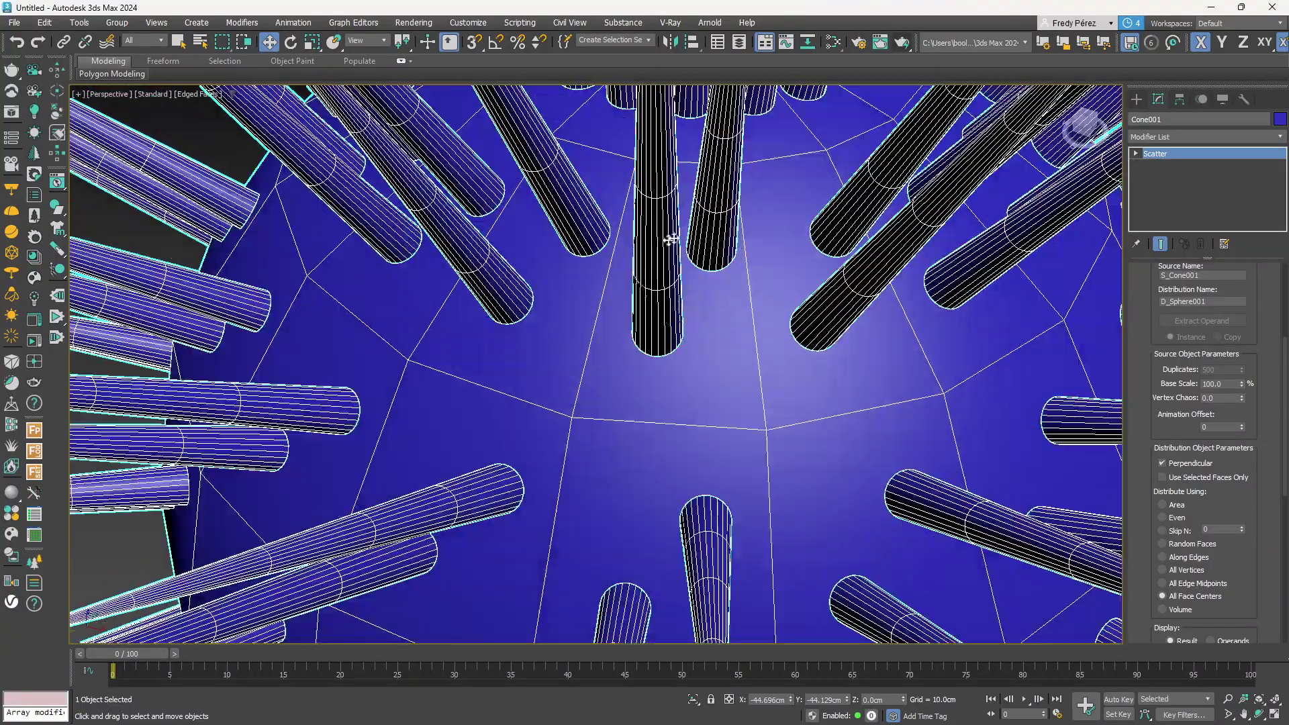
alt+middle_drag(717, 227, 699, 328)
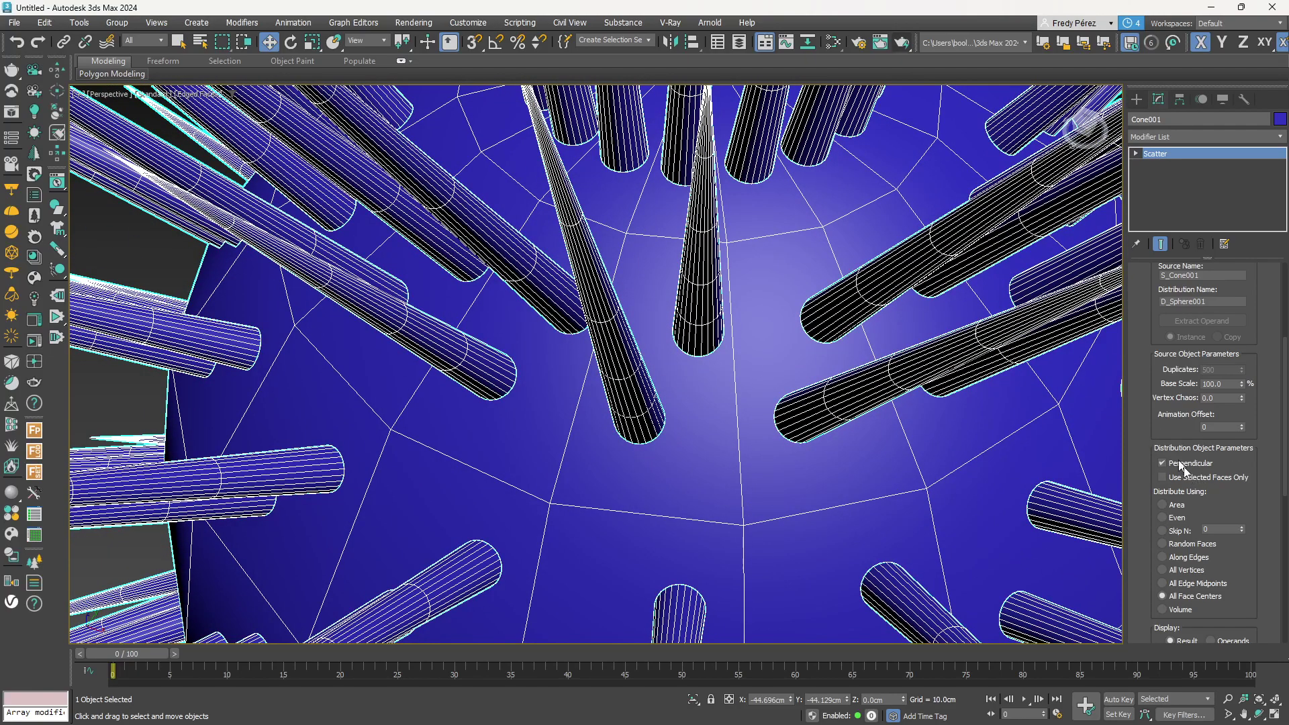
drag(1169, 422, 1173, 521)
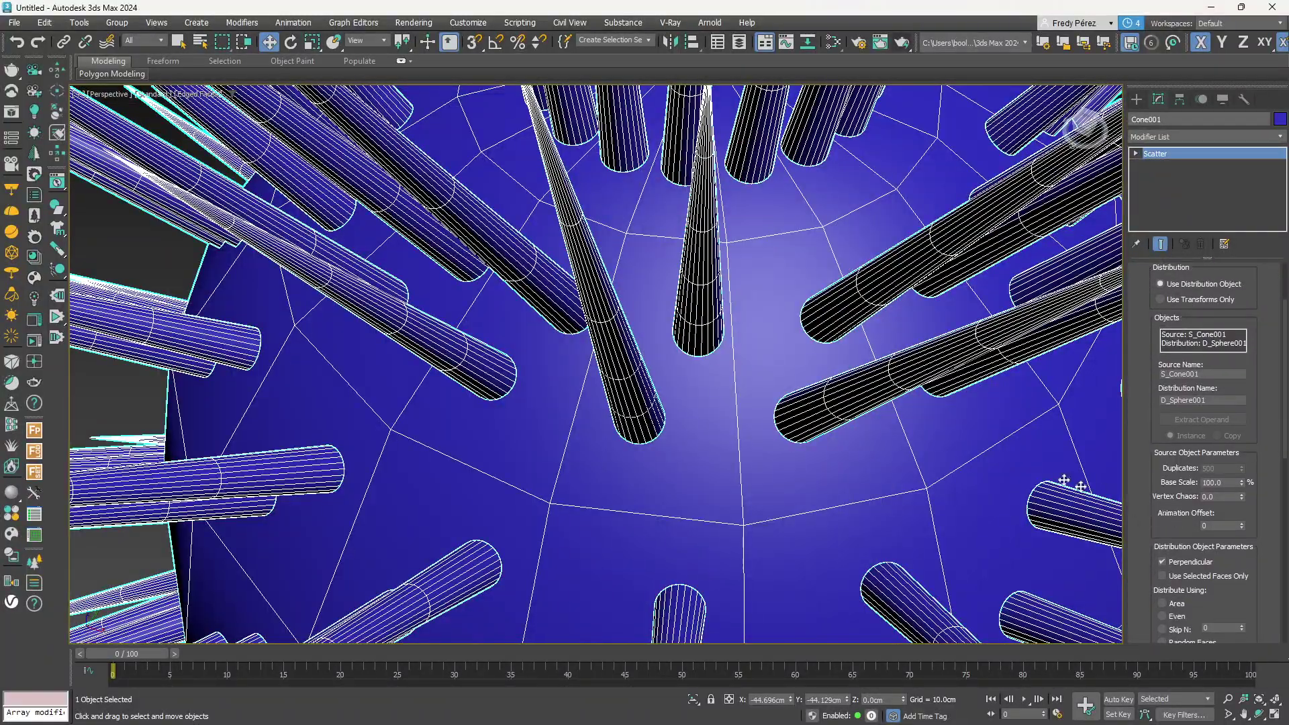
scroll(936, 412, down, 2)
scroll(936, 412, down, 5)
scroll(911, 416, up, 4)
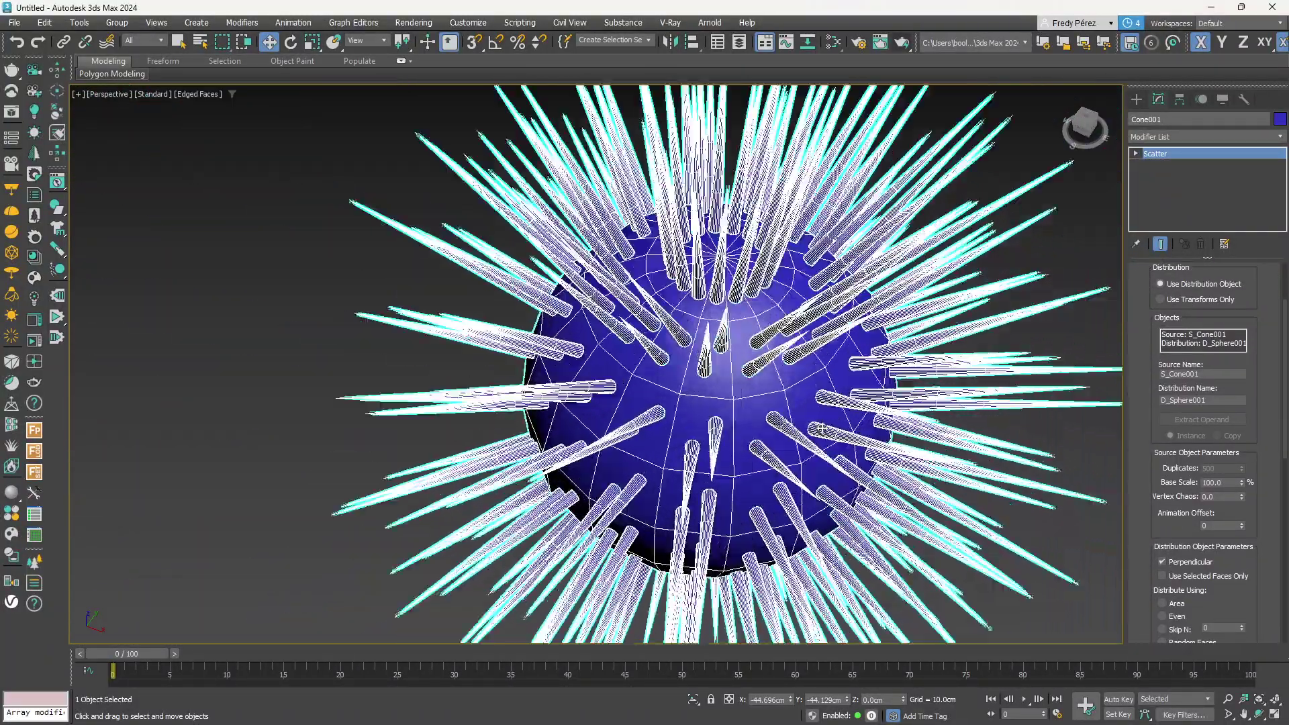
alt+middle_drag(820, 451, 790, 439)
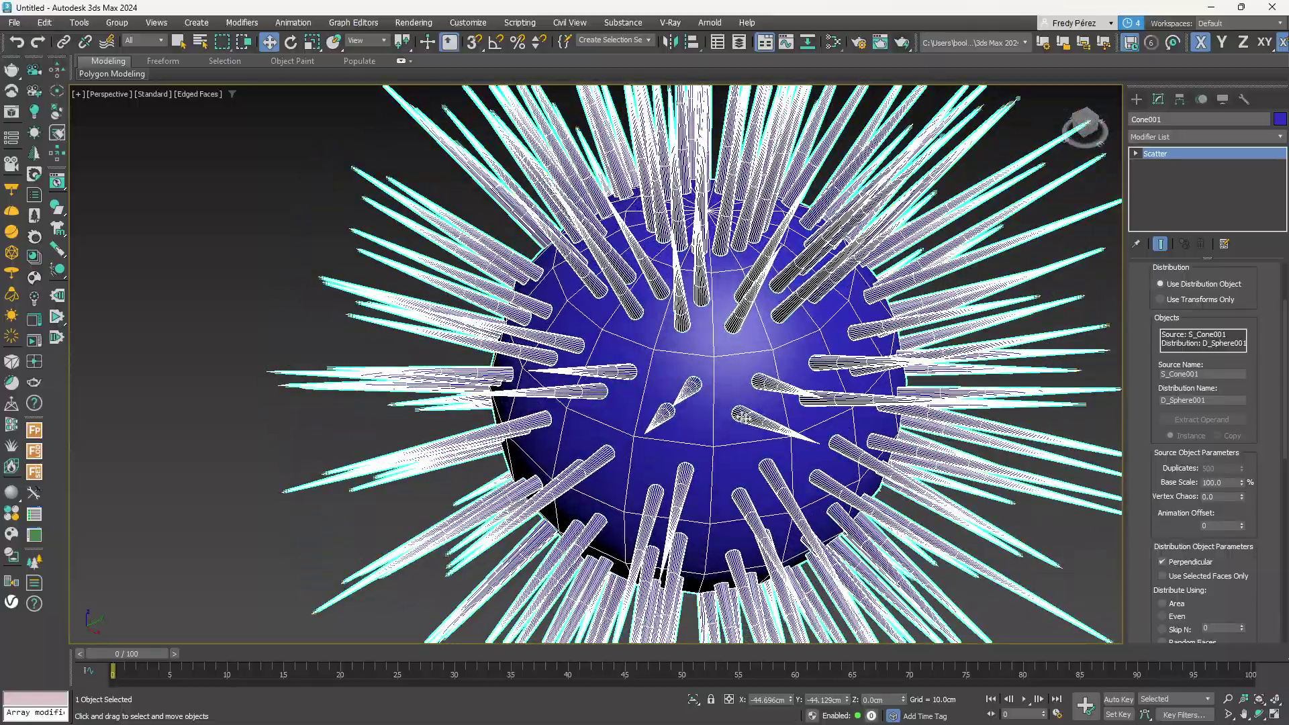
scroll(728, 401, up, 3)
scroll(728, 401, up, 2)
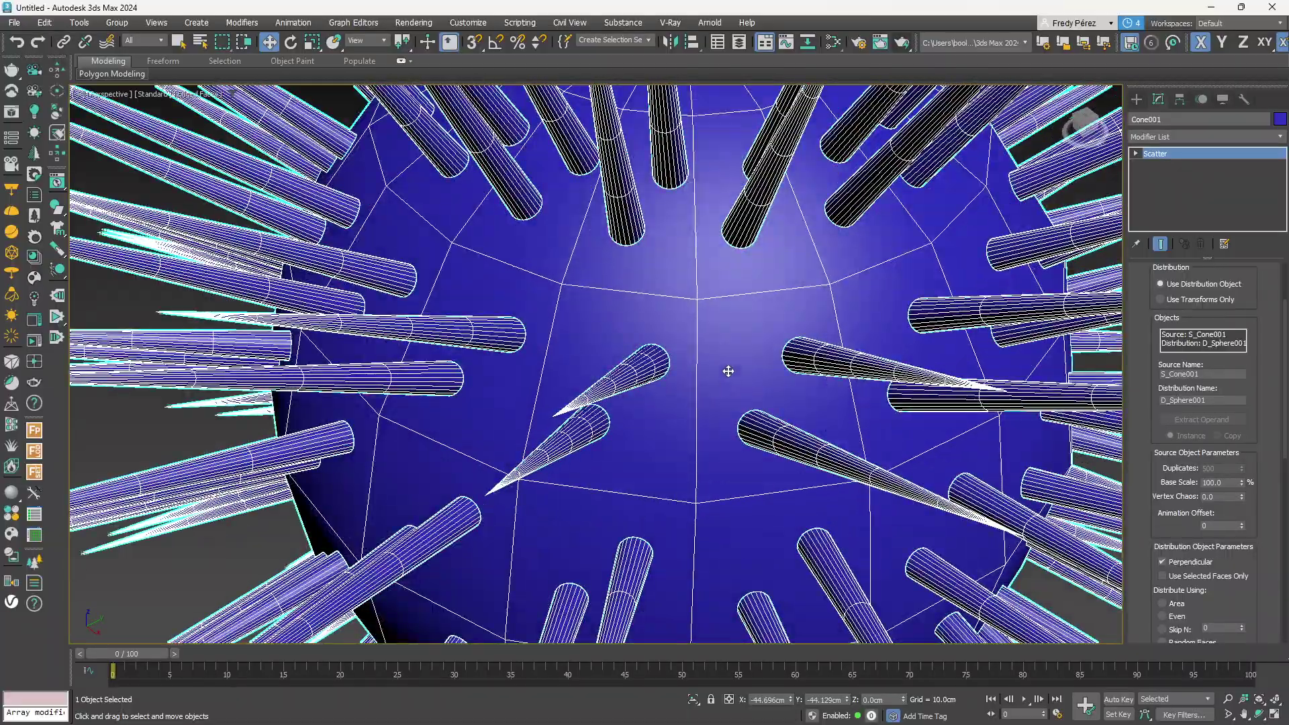
scroll(732, 371, down, 2)
alt+middle_drag(783, 401, 770, 403)
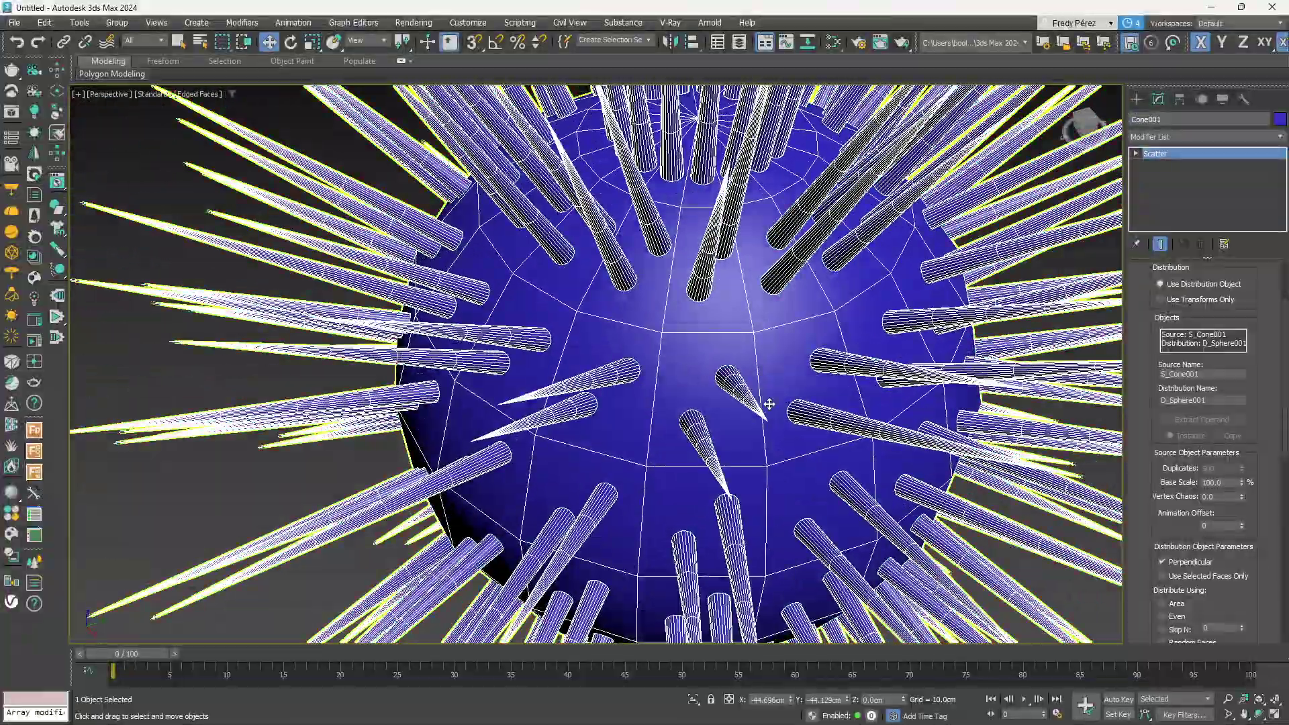
scroll(773, 407, down, 2)
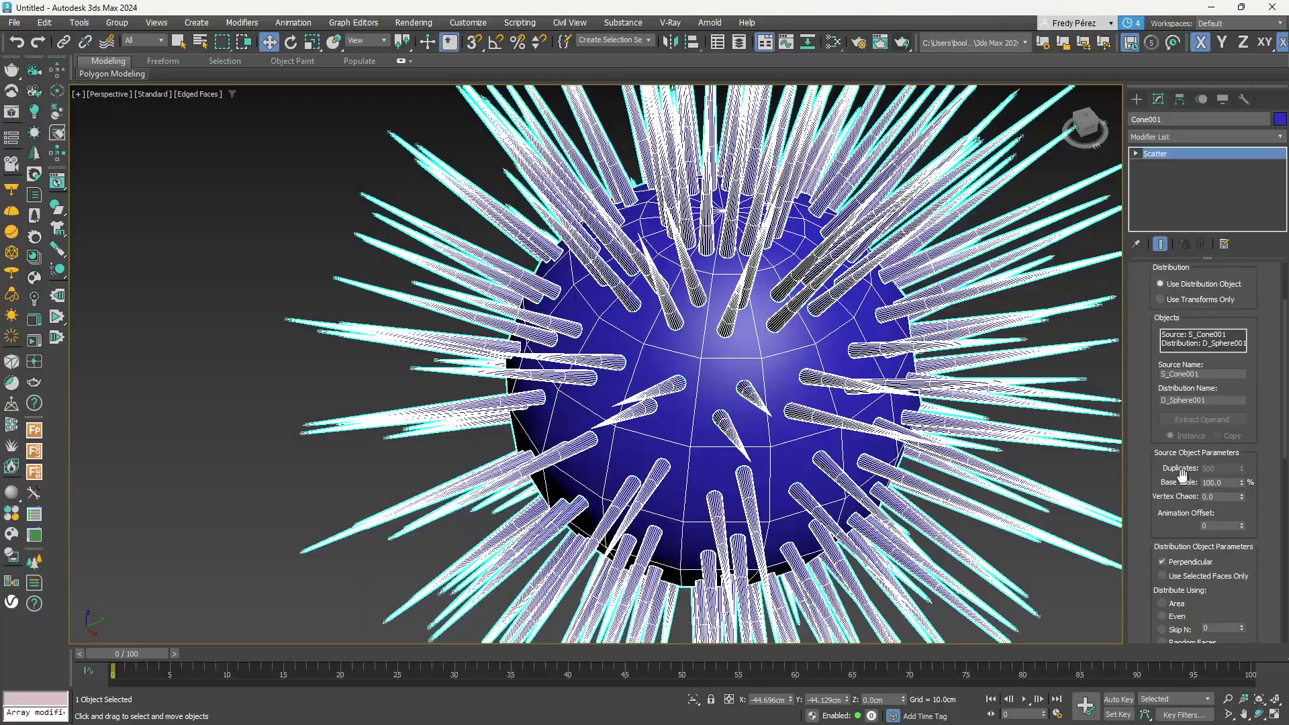
Review the Scatter distribution parameters and inspect the cones around the sphere's equator from the side and slightly above.
drag(1153, 442, 1152, 373)
middle_drag(674, 498, 526, 466)
scroll(526, 466, down, 3)
alt+middle_drag(599, 495, 542, 408)
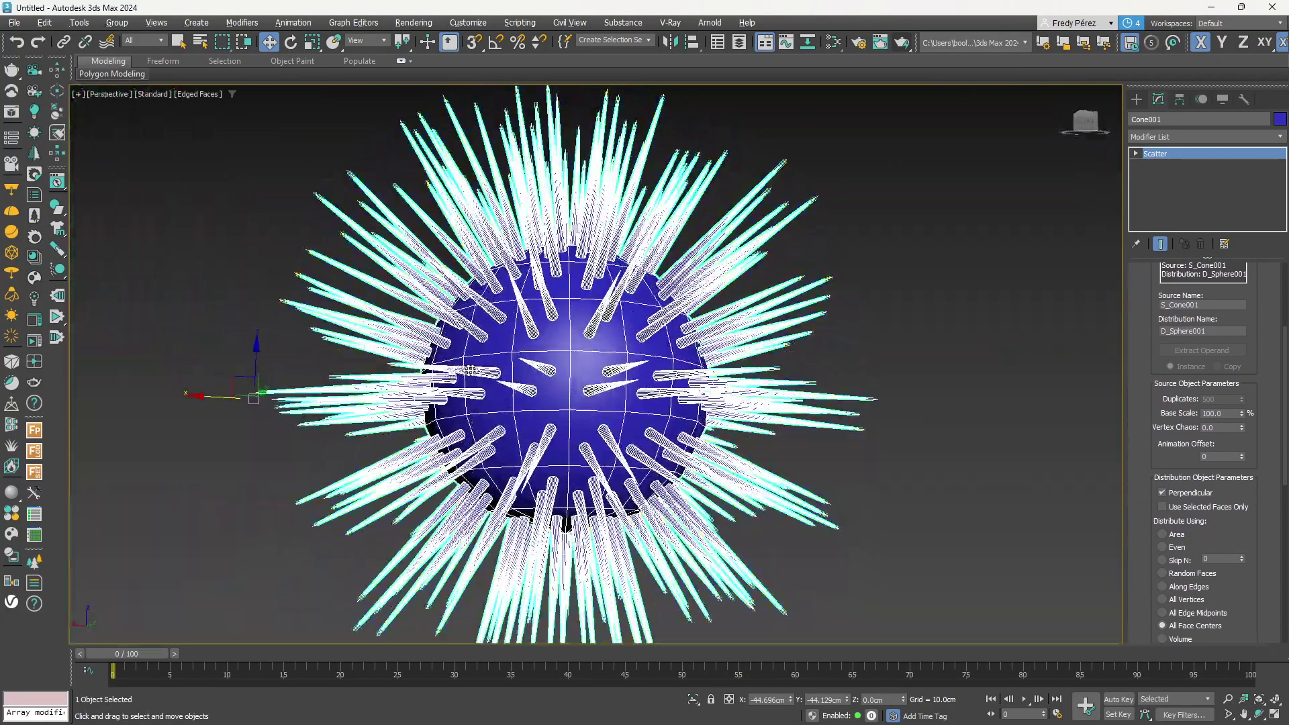
scroll(531, 366, up, 4)
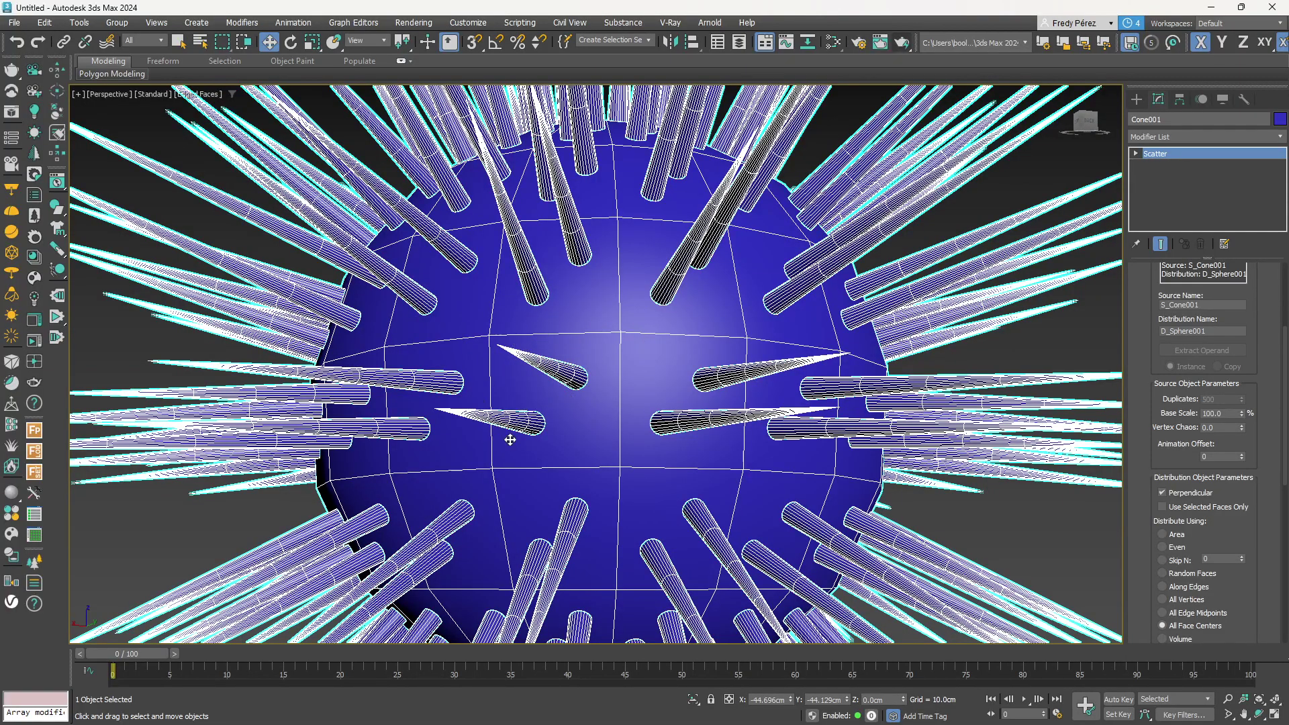
alt+middle_drag(588, 421, 598, 462)
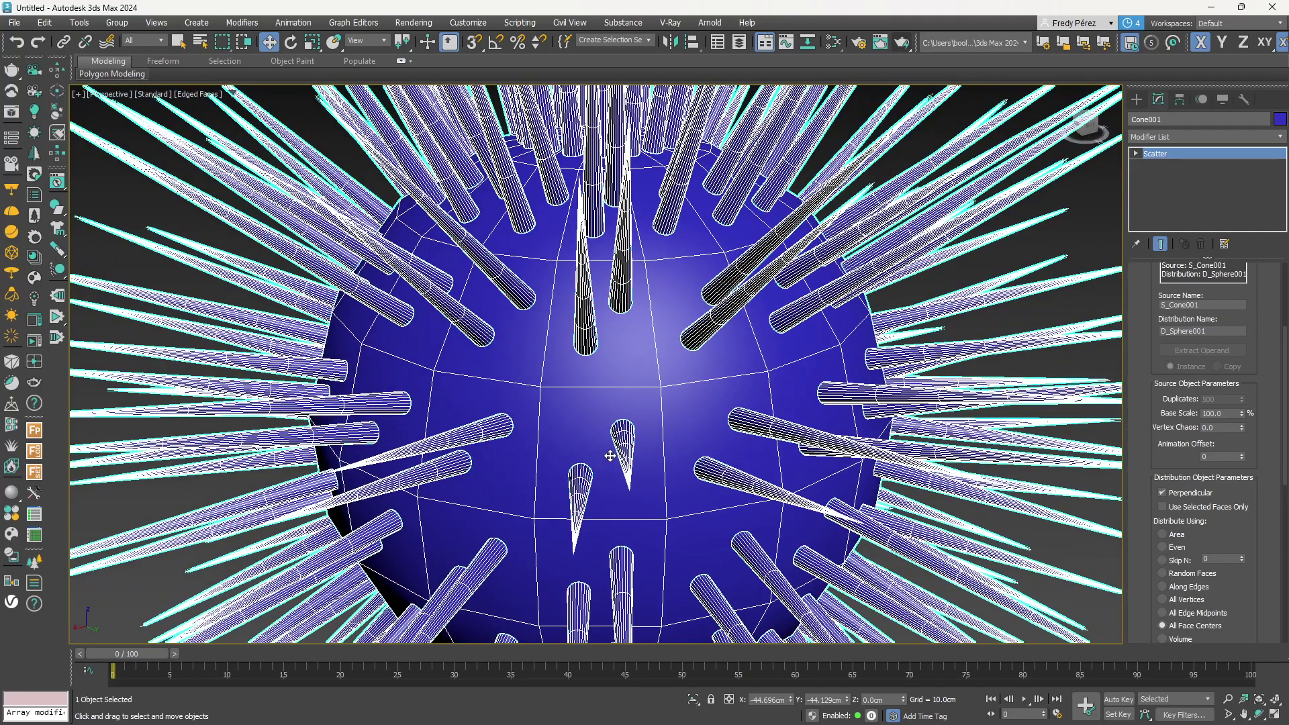
Switch to the Brave browser and search the web for "proscatter" in a new tab.
key(alt+Tab)
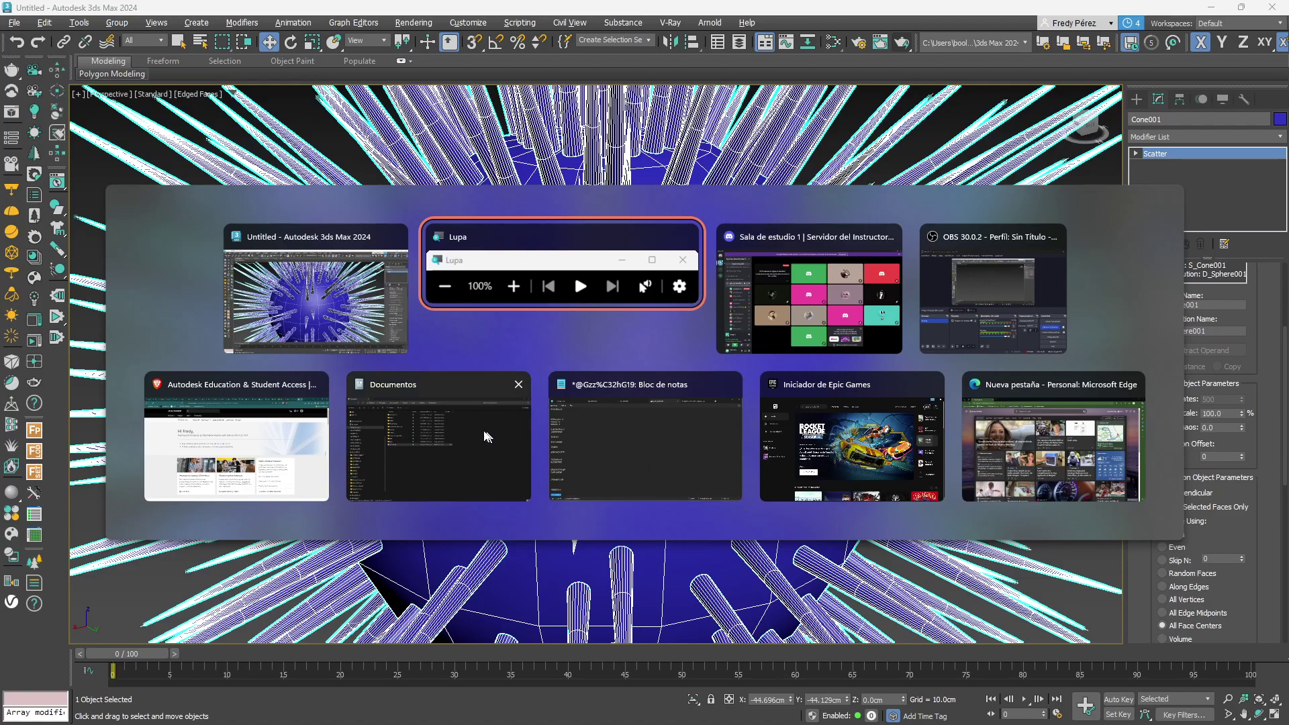
click(252, 417)
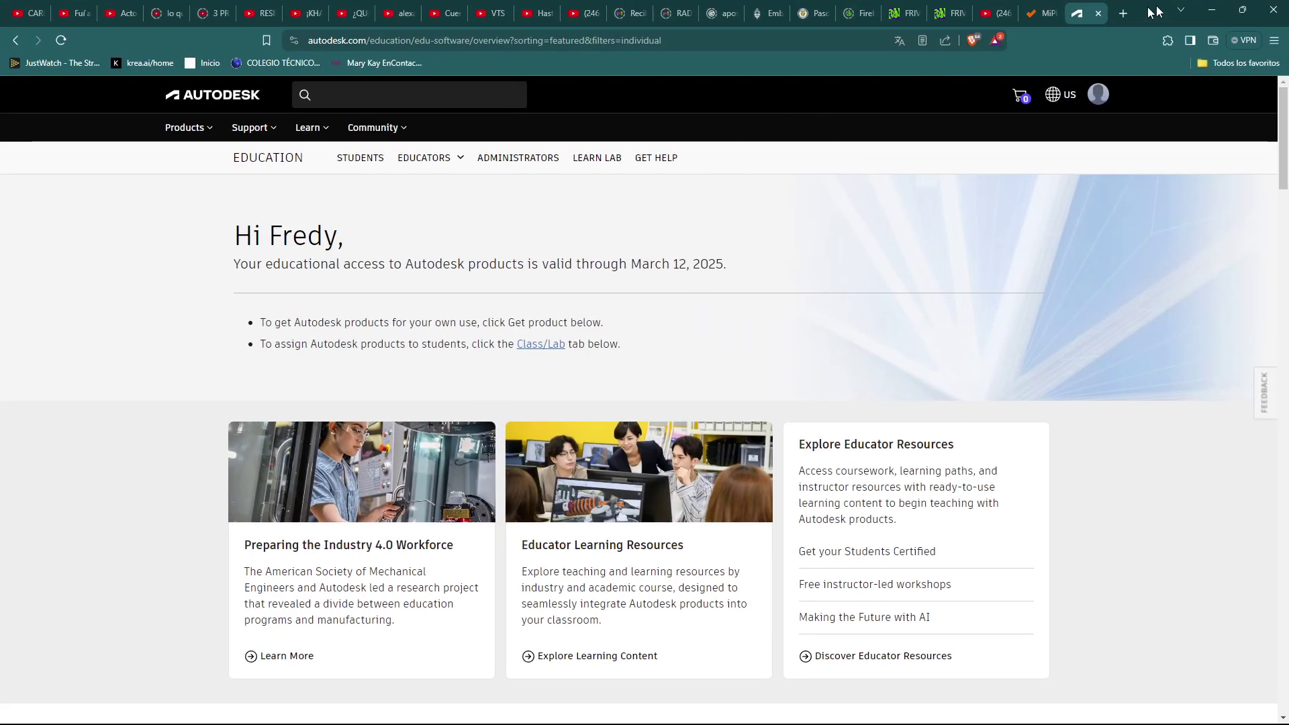
click(1124, 13)
click(771, 38)
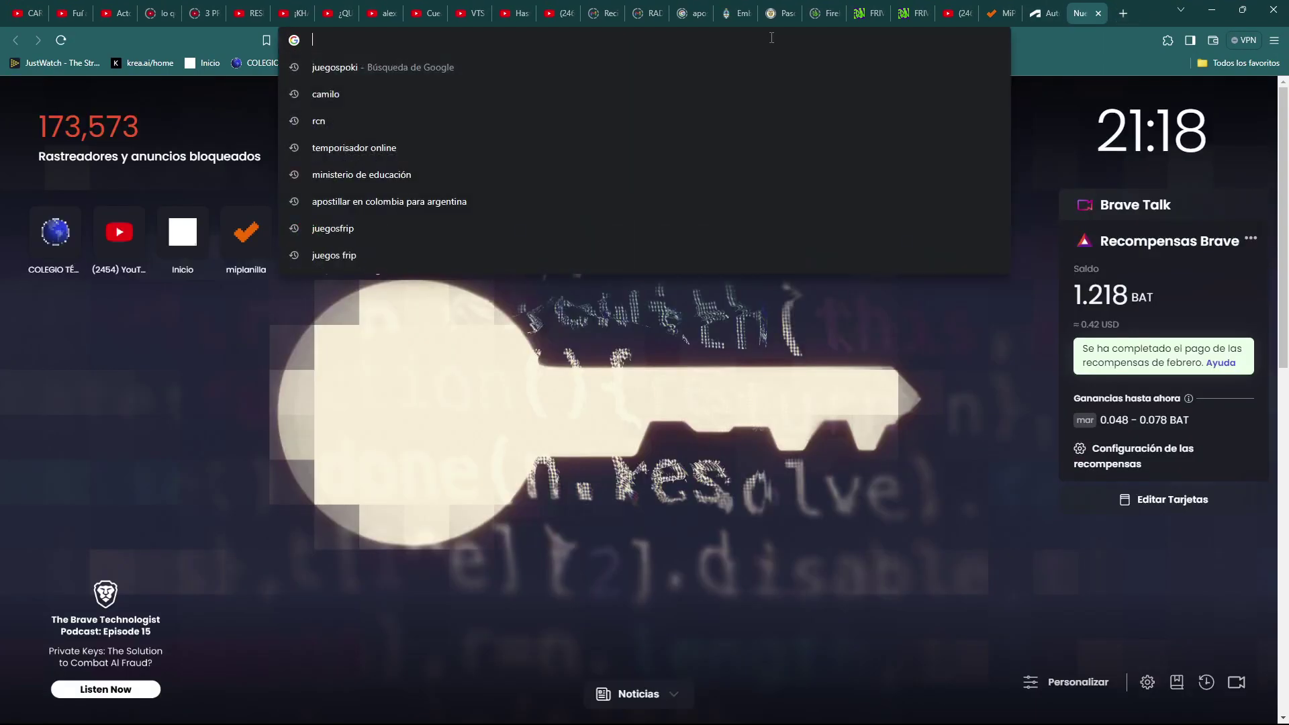
text(pr)
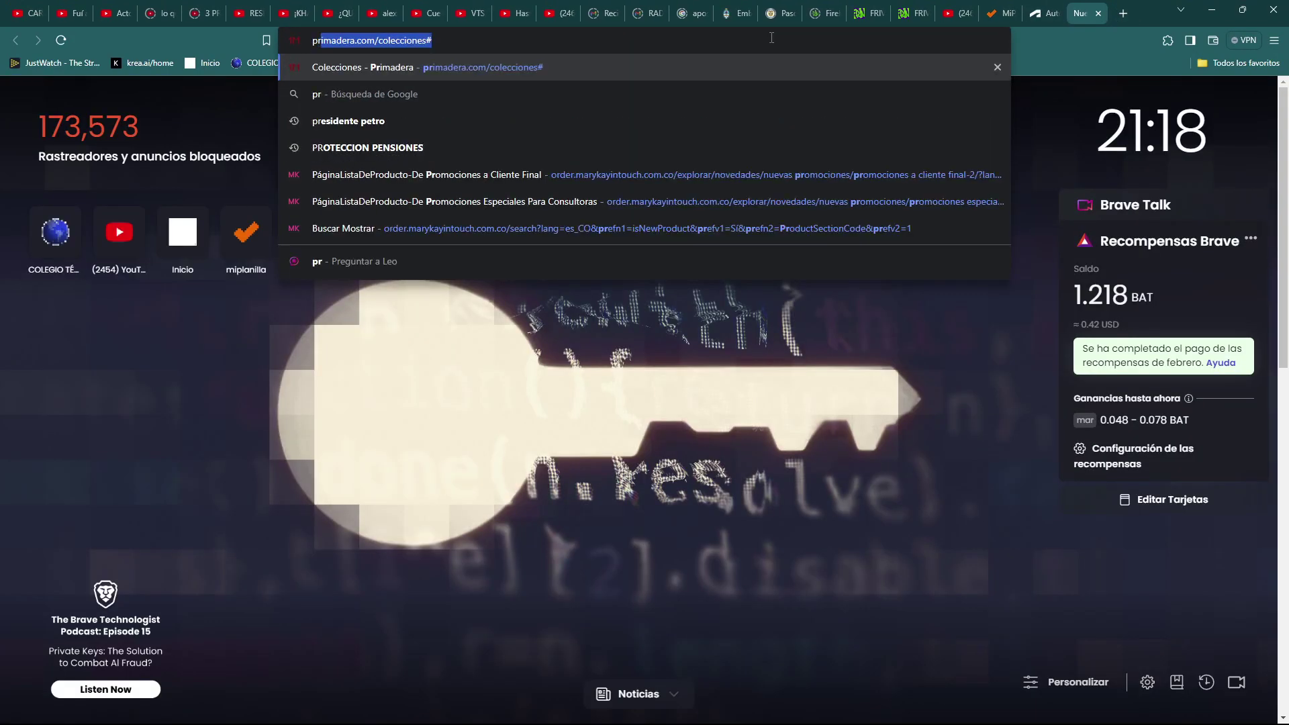
text(oscatter)
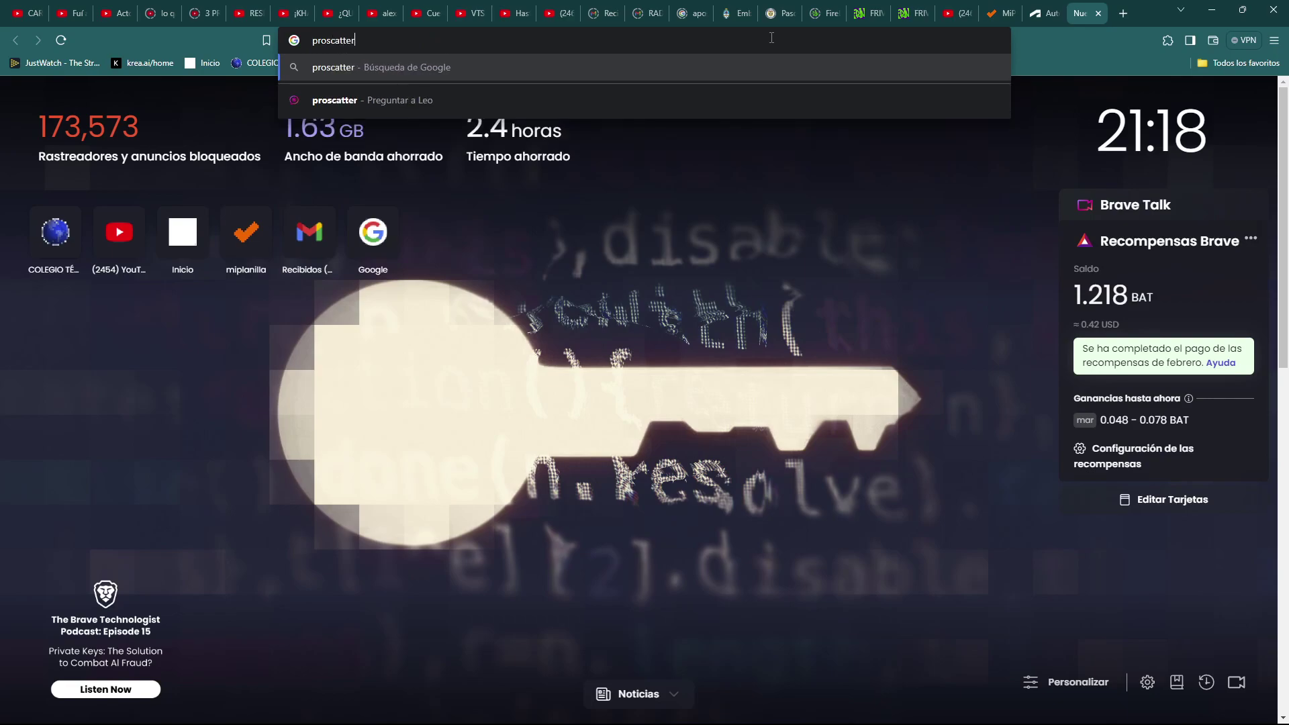
key(Return)
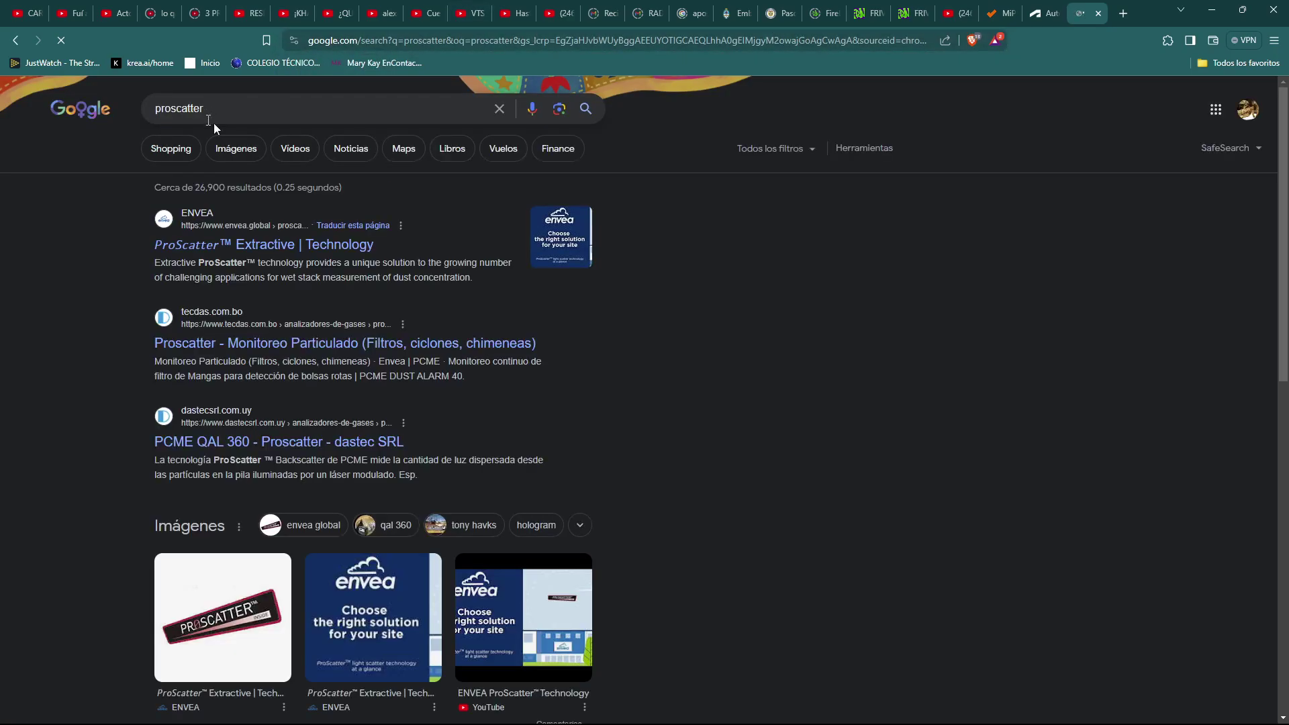
Refine the web search to "proscatter 3ds max" and open iToo Software's Forest Pack page from the results.
click(312, 114)
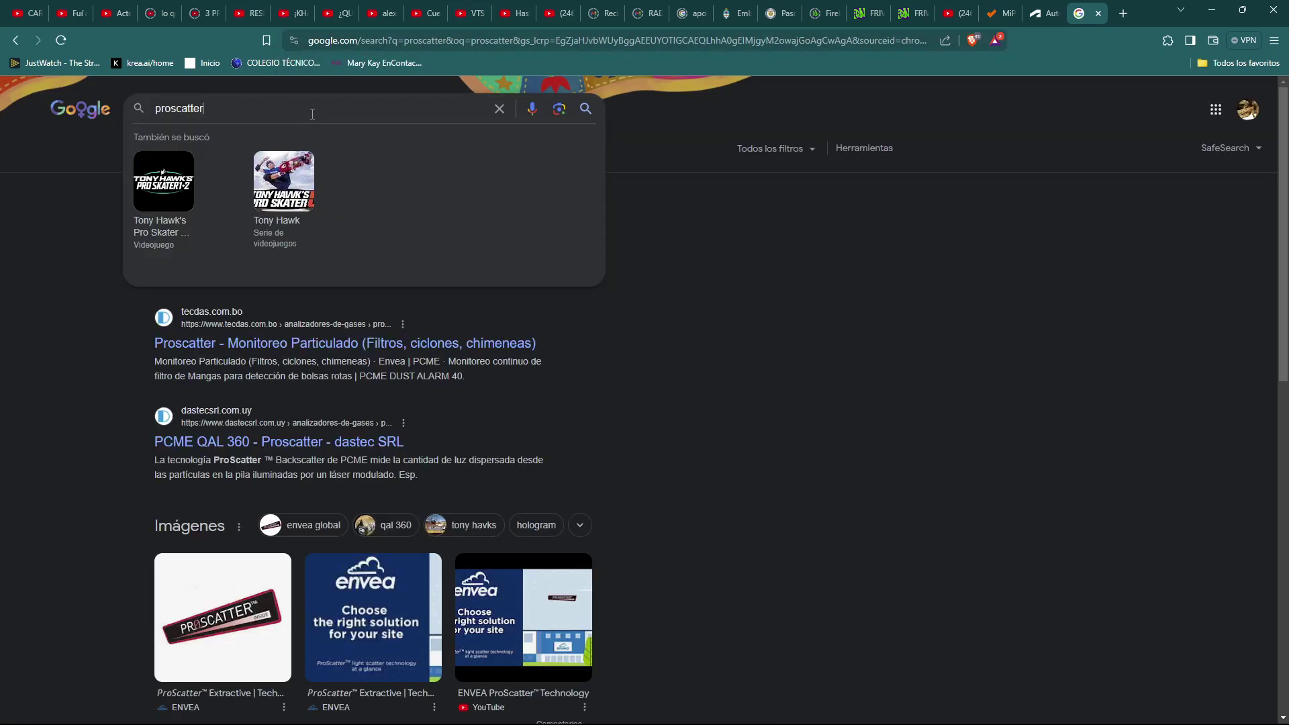
text(3ds max)
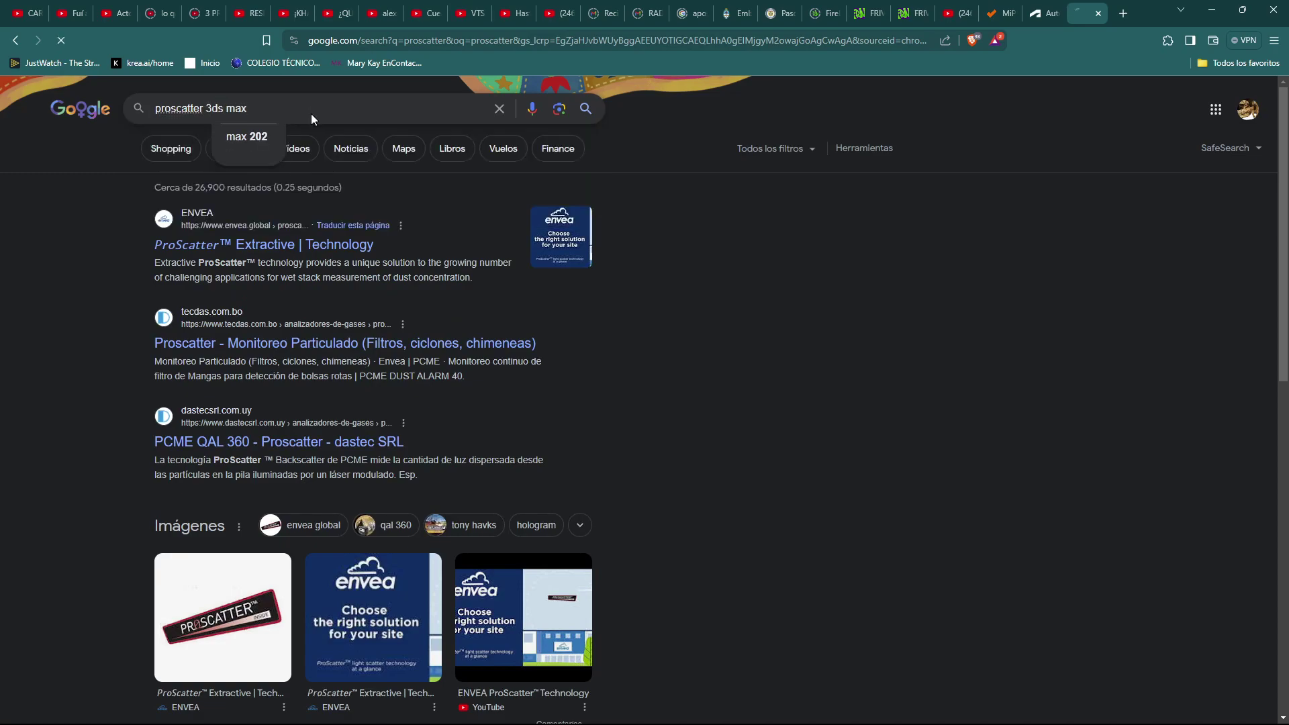
key(Return)
scroll(470, 306, down, 6)
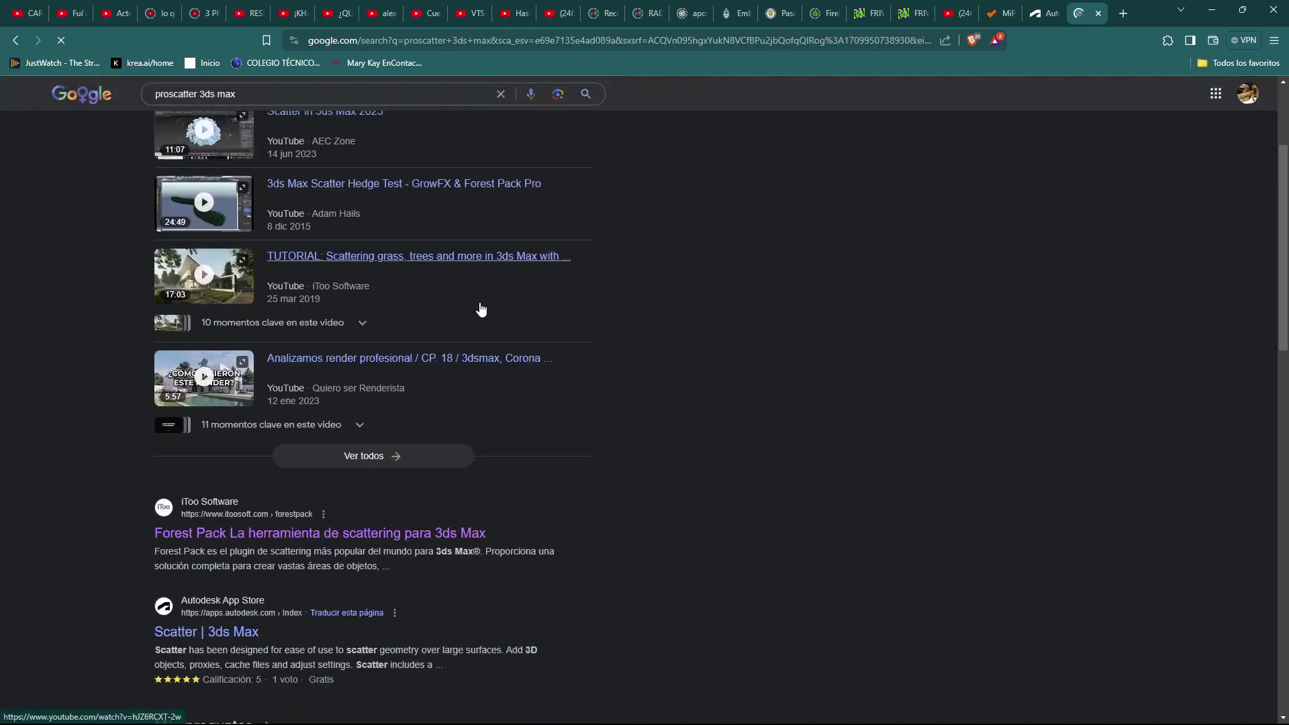
click(353, 323)
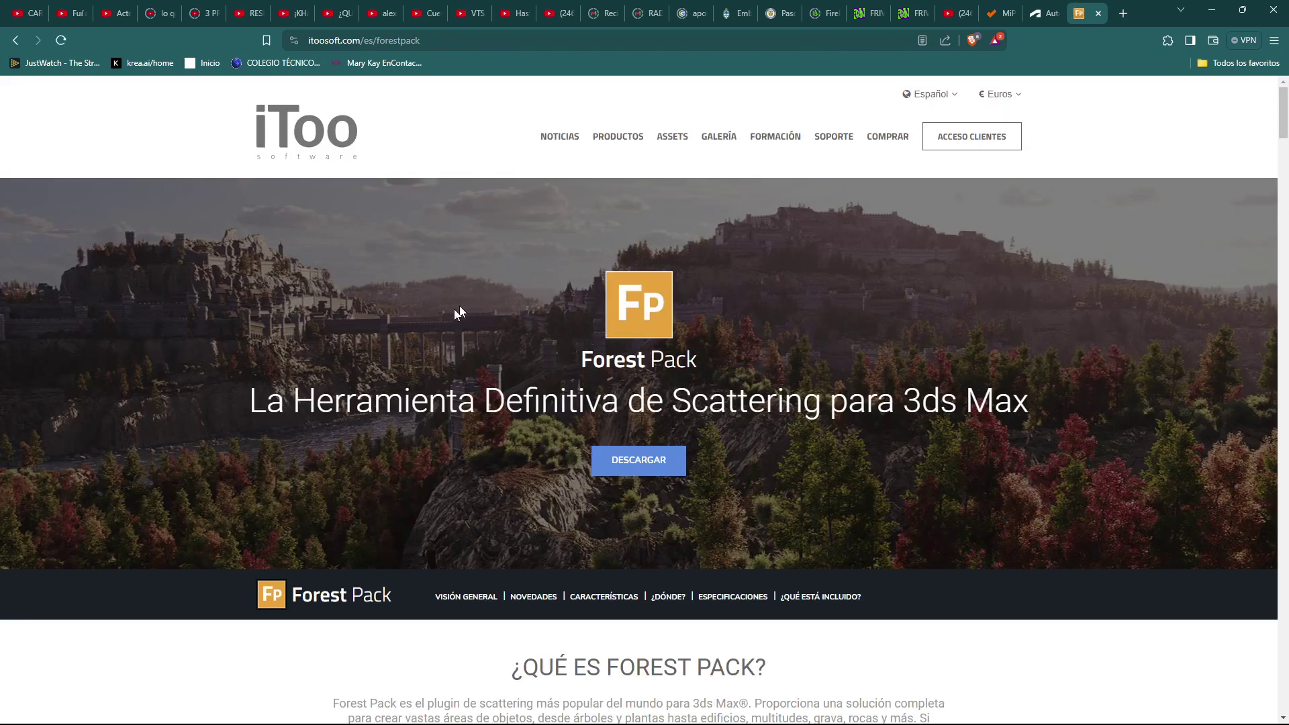
Look over the iToo product list and open its Forest Pack entry.
scroll(484, 294, down, 3)
scroll(485, 294, up, 3)
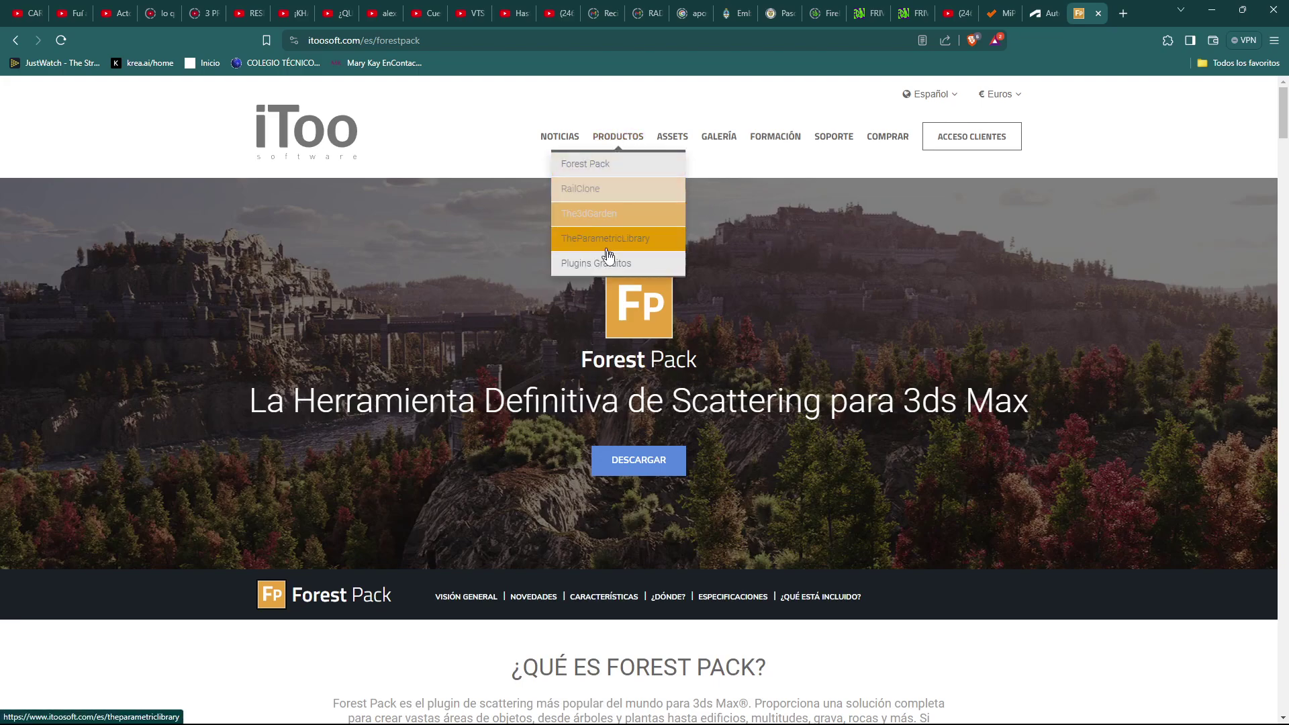
mouse_move(612, 147)
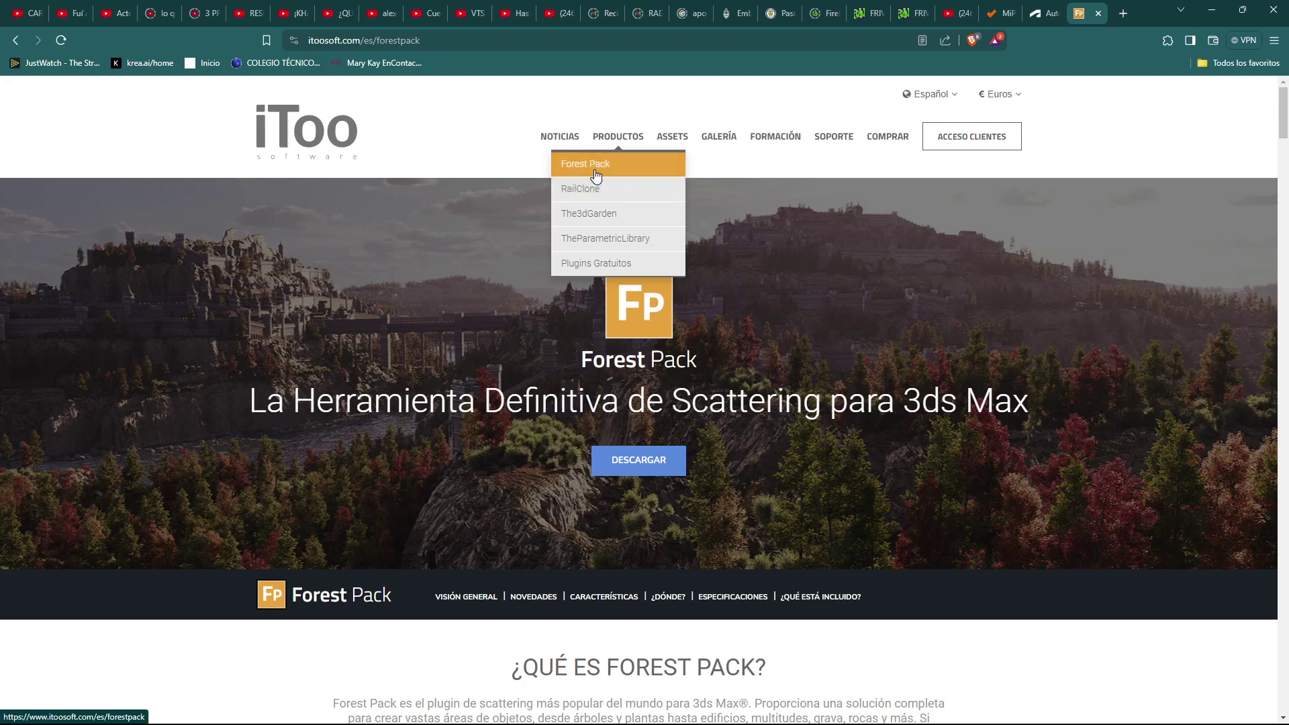
click(597, 173)
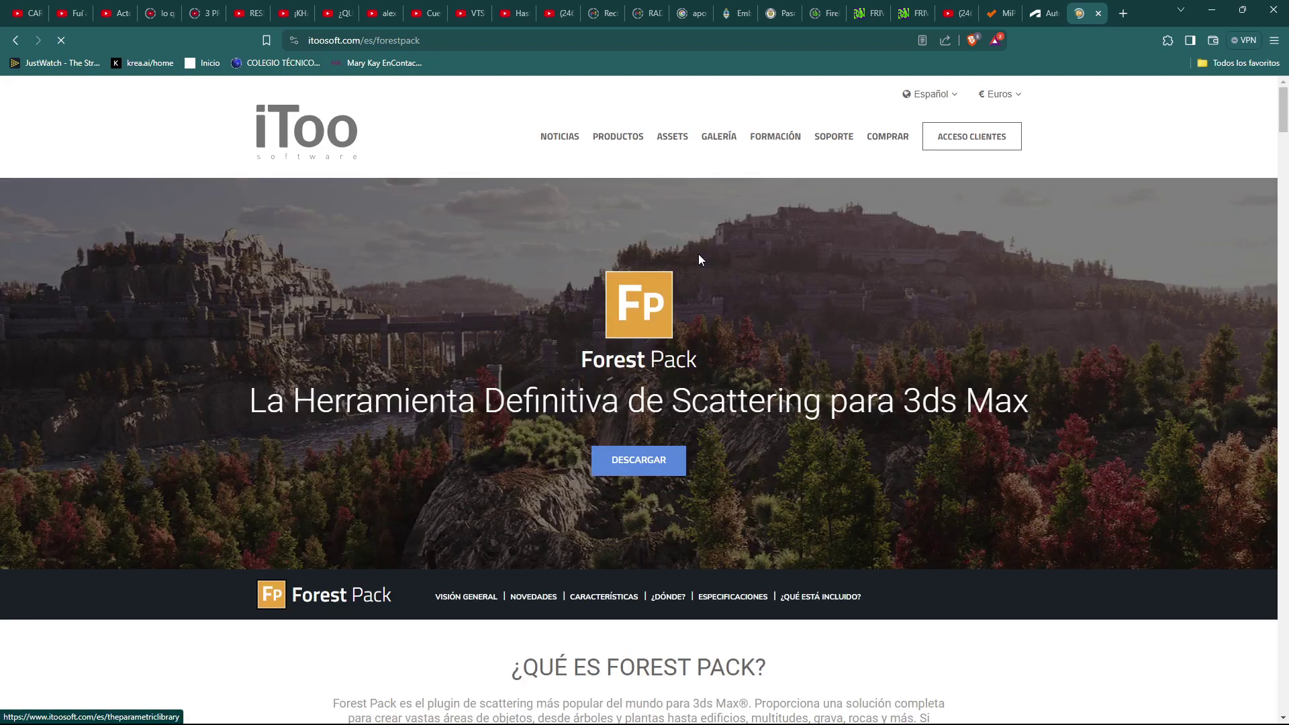
Read through the Forest Pack page from its overview and new features to the key characteristics section.
scroll(635, 299, down, 1)
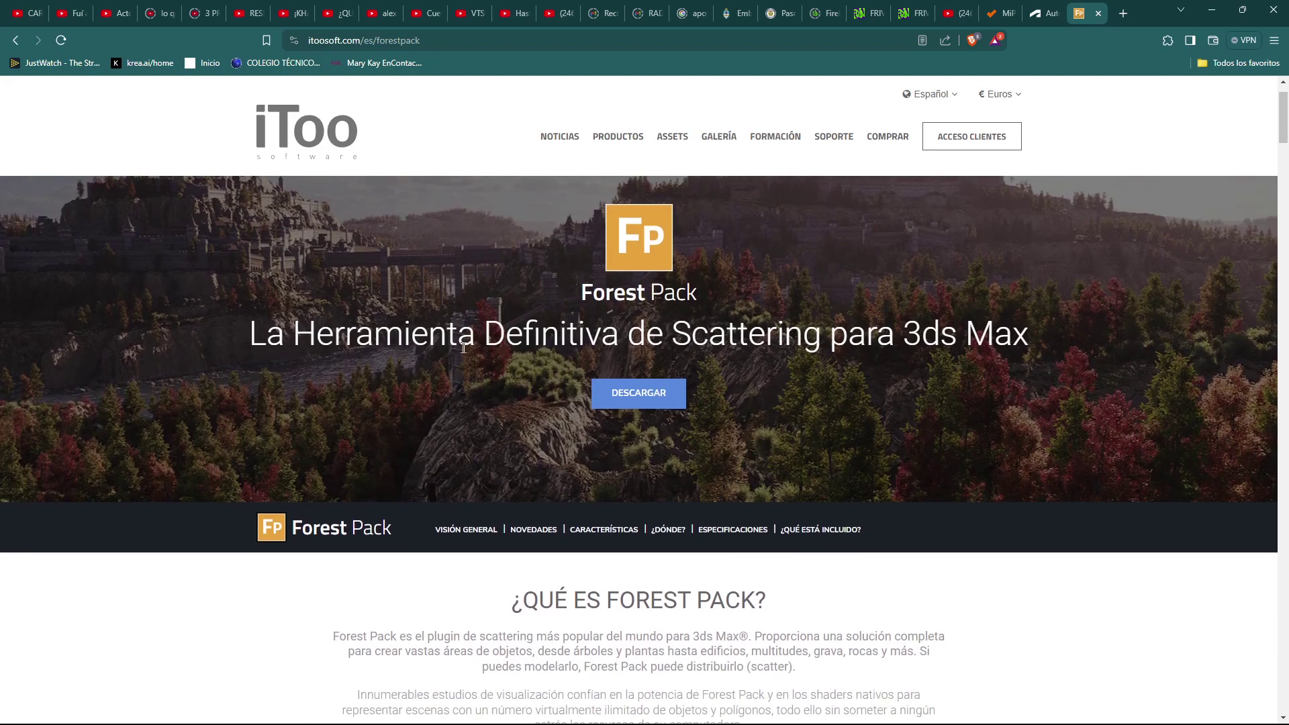
scroll(462, 347, down, 1)
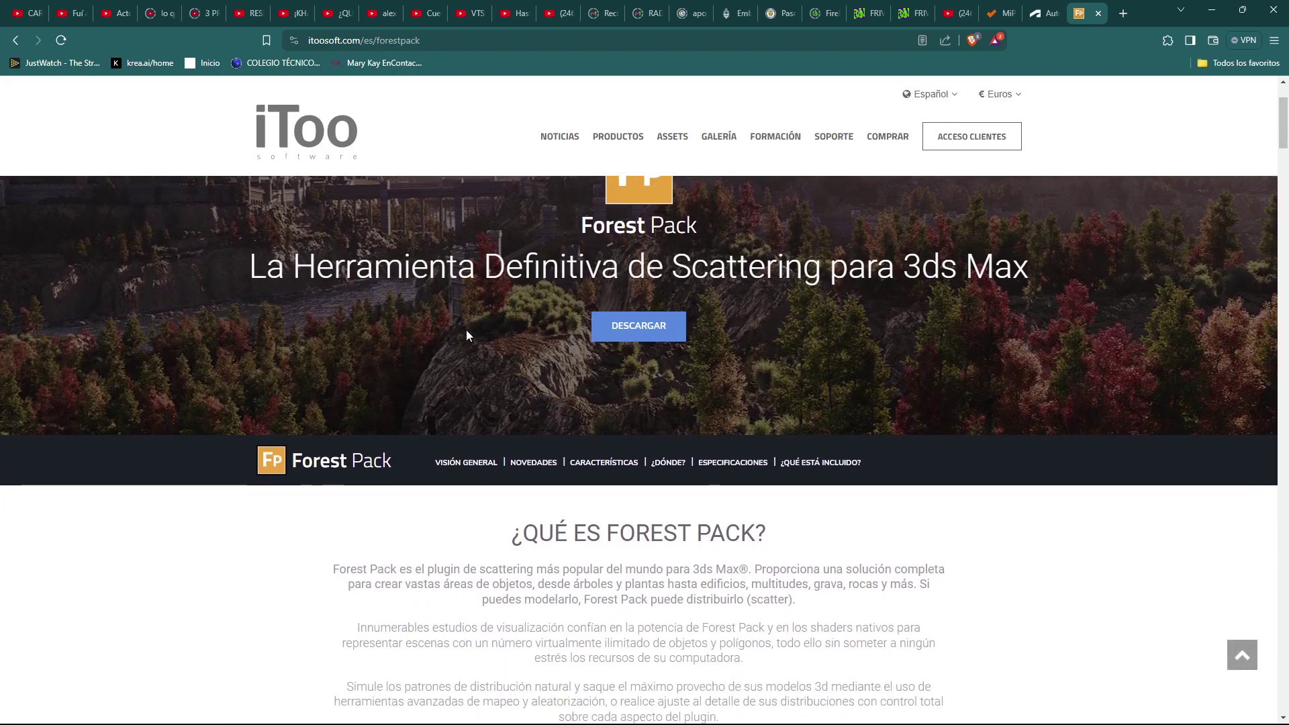
scroll(466, 331, down, 10)
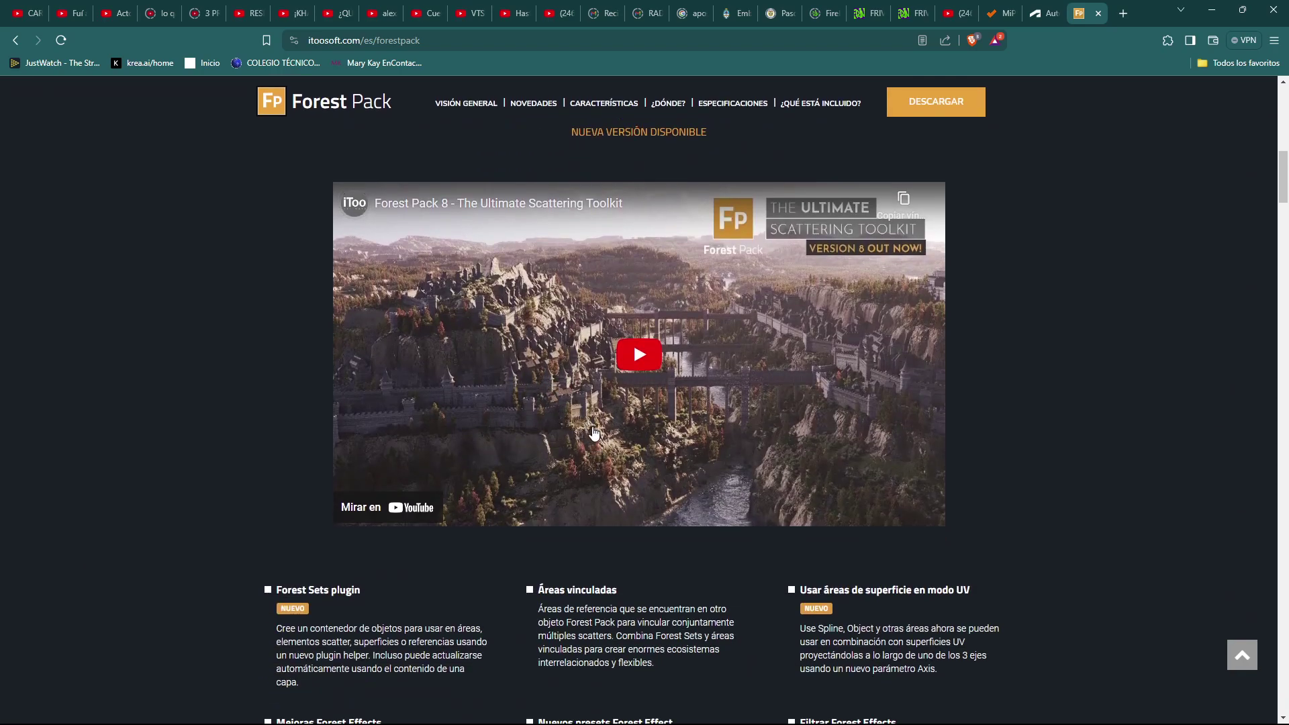
scroll(563, 375, down, 1)
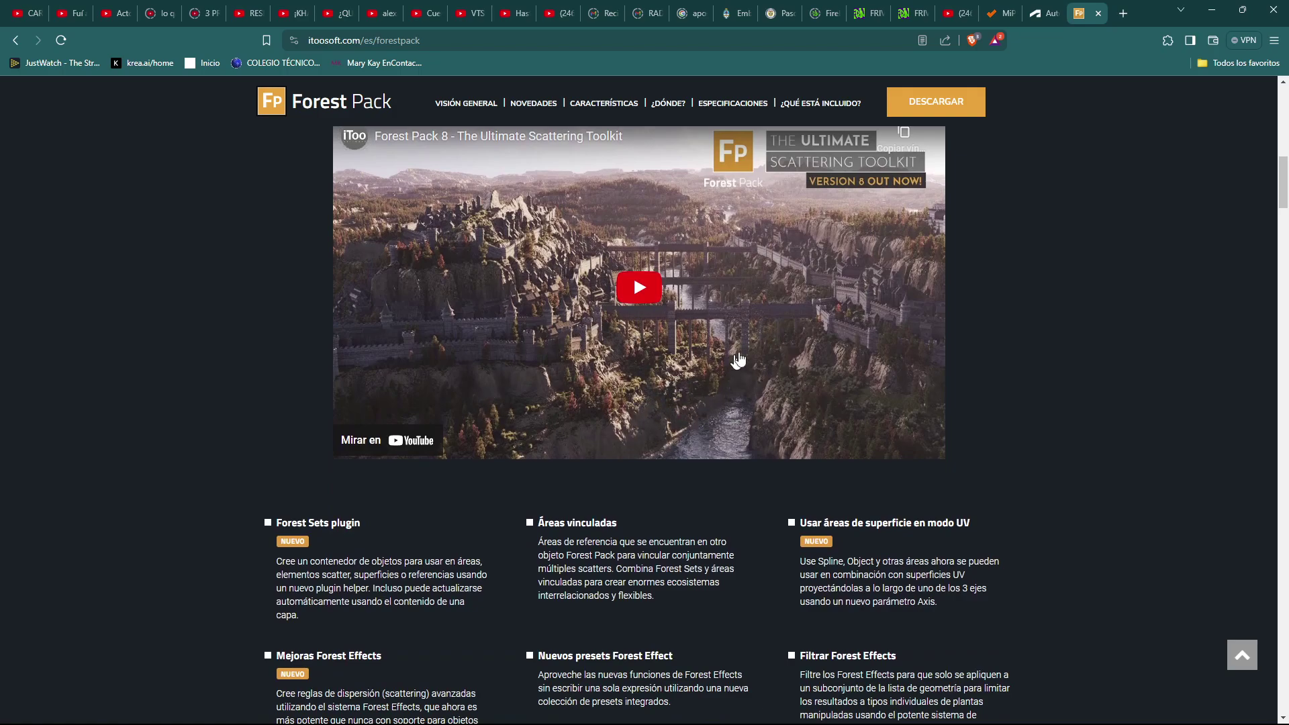
scroll(661, 348, down, 8)
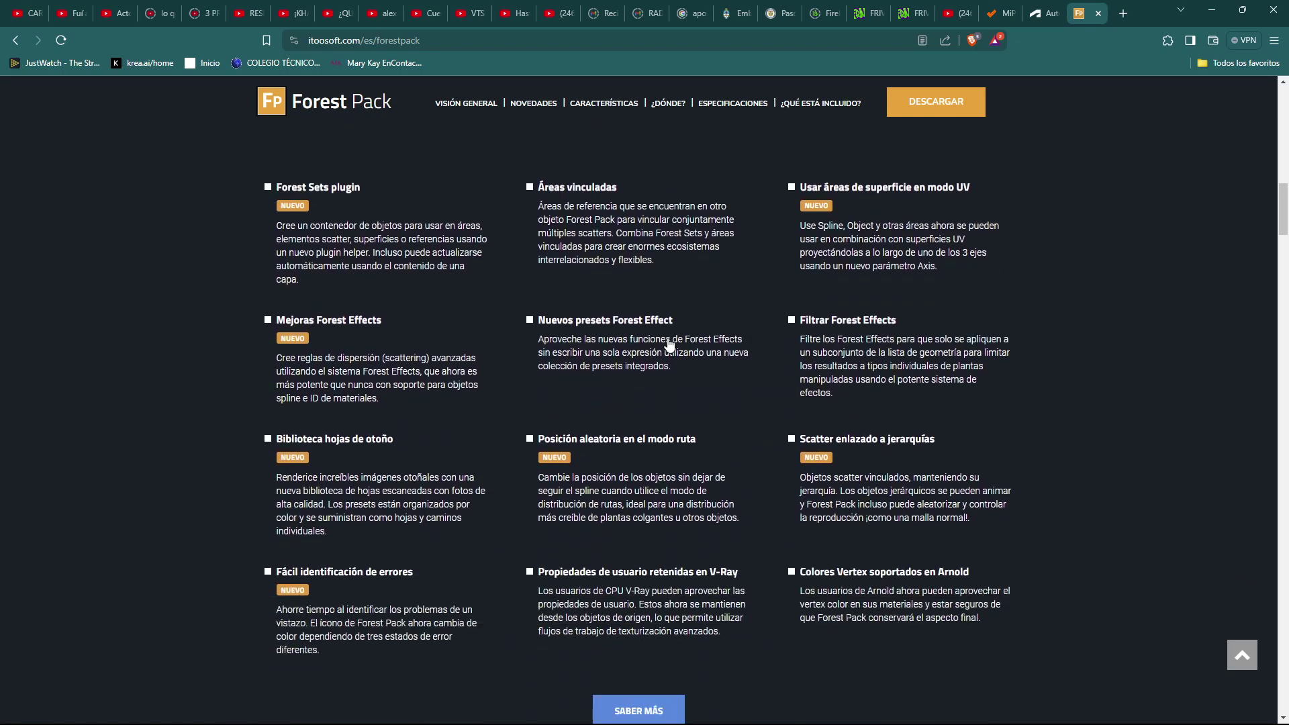
scroll(669, 346, down, 7)
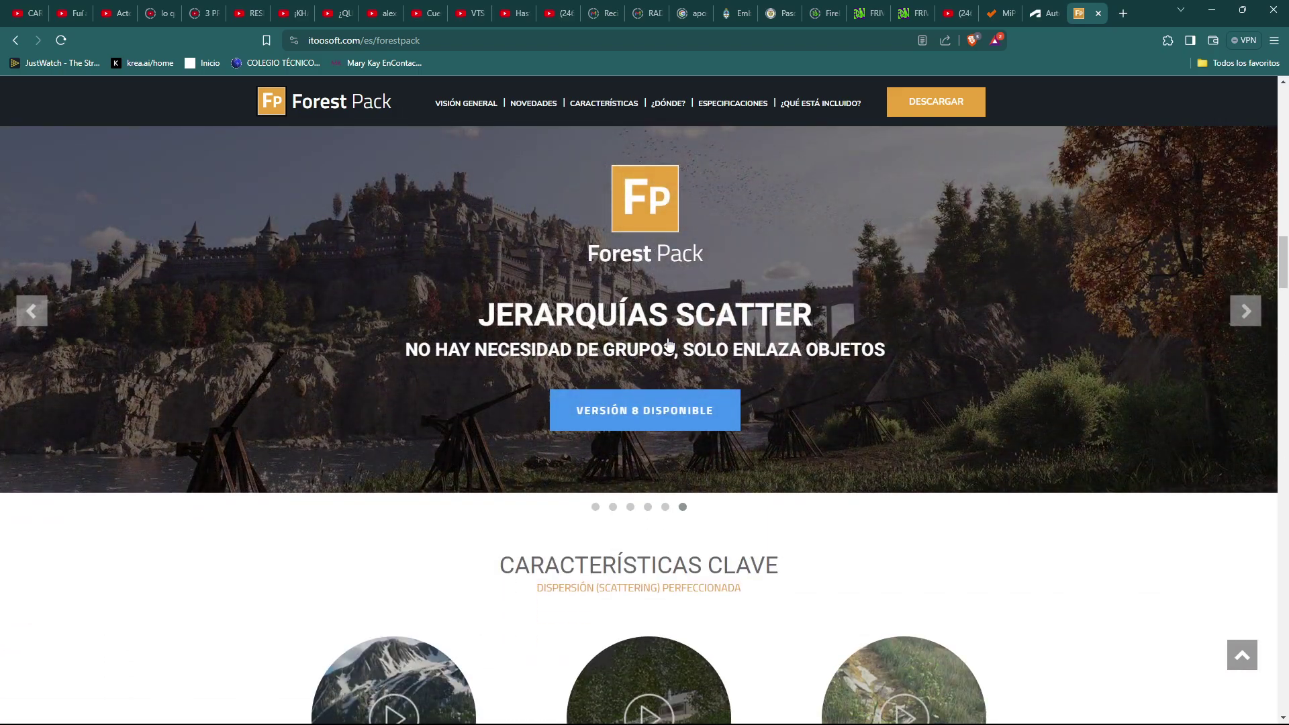
scroll(669, 345, down, 3)
scroll(653, 363, down, 3)
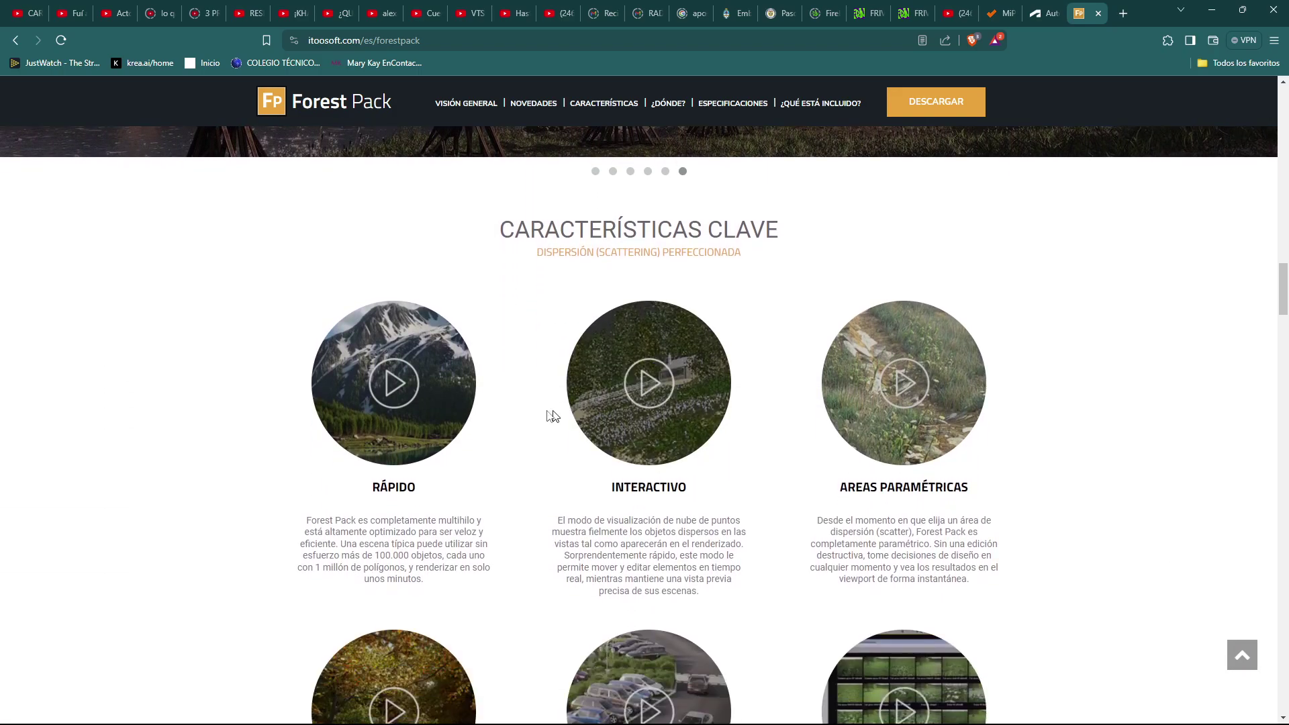
Play the video for the "Rápido" feature with its sound muted and skip ahead past the intro.
click(395, 320)
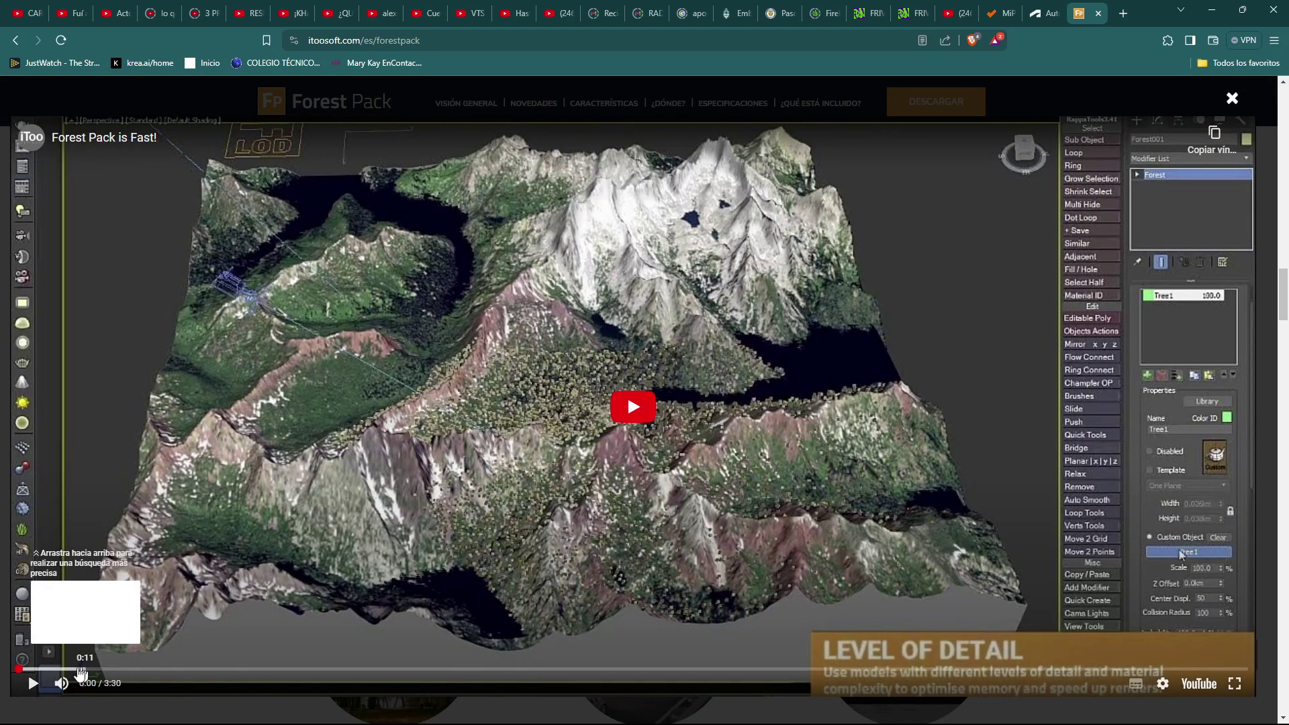
click(61, 683)
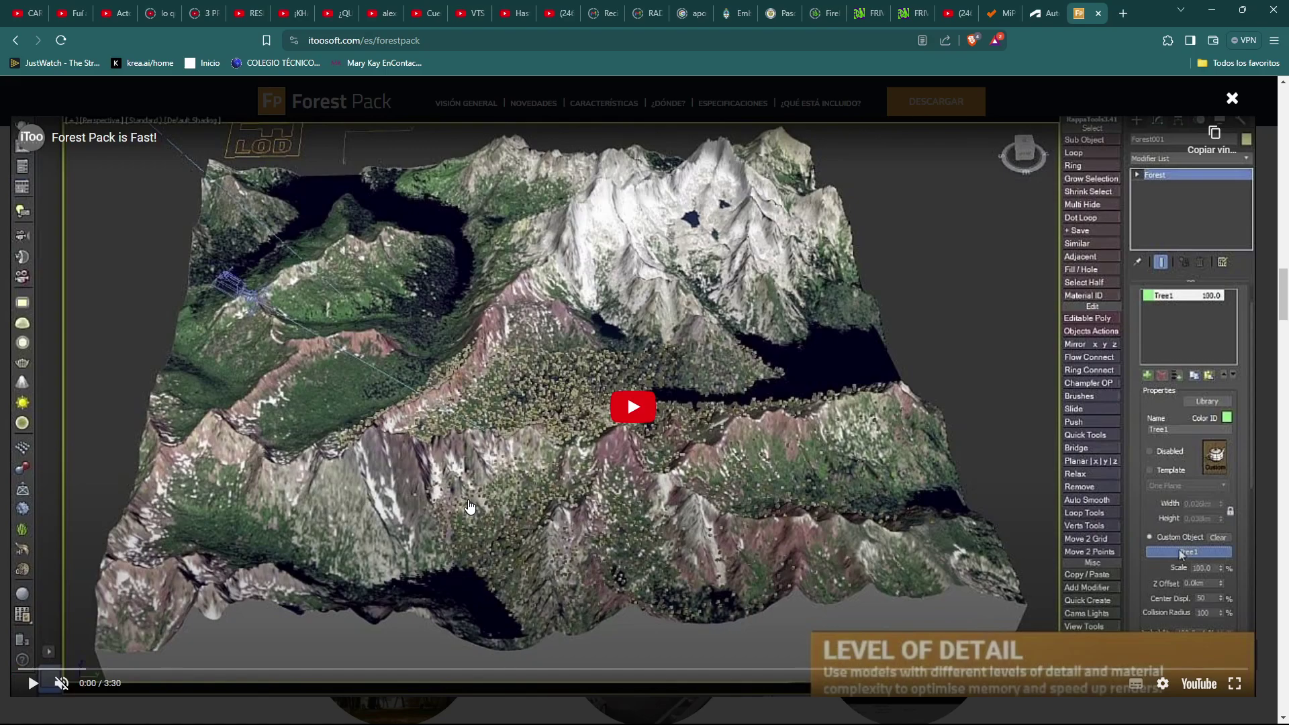
click(634, 407)
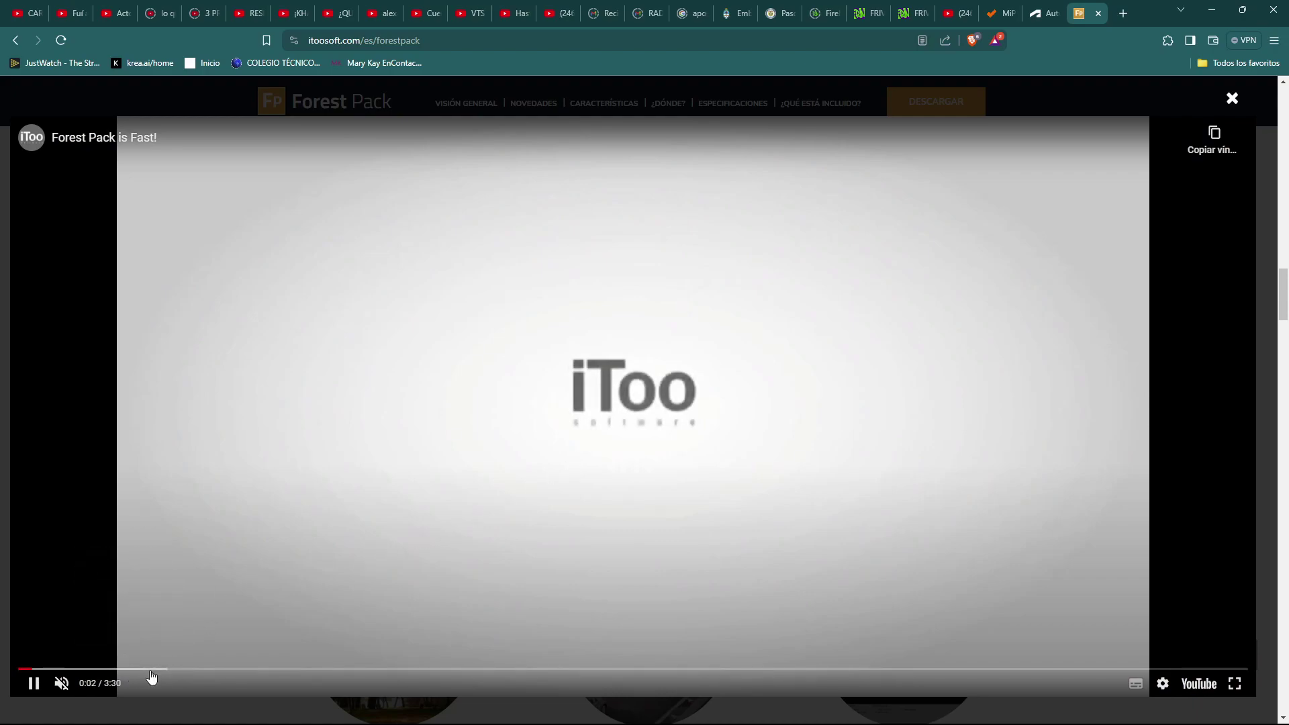
click(149, 669)
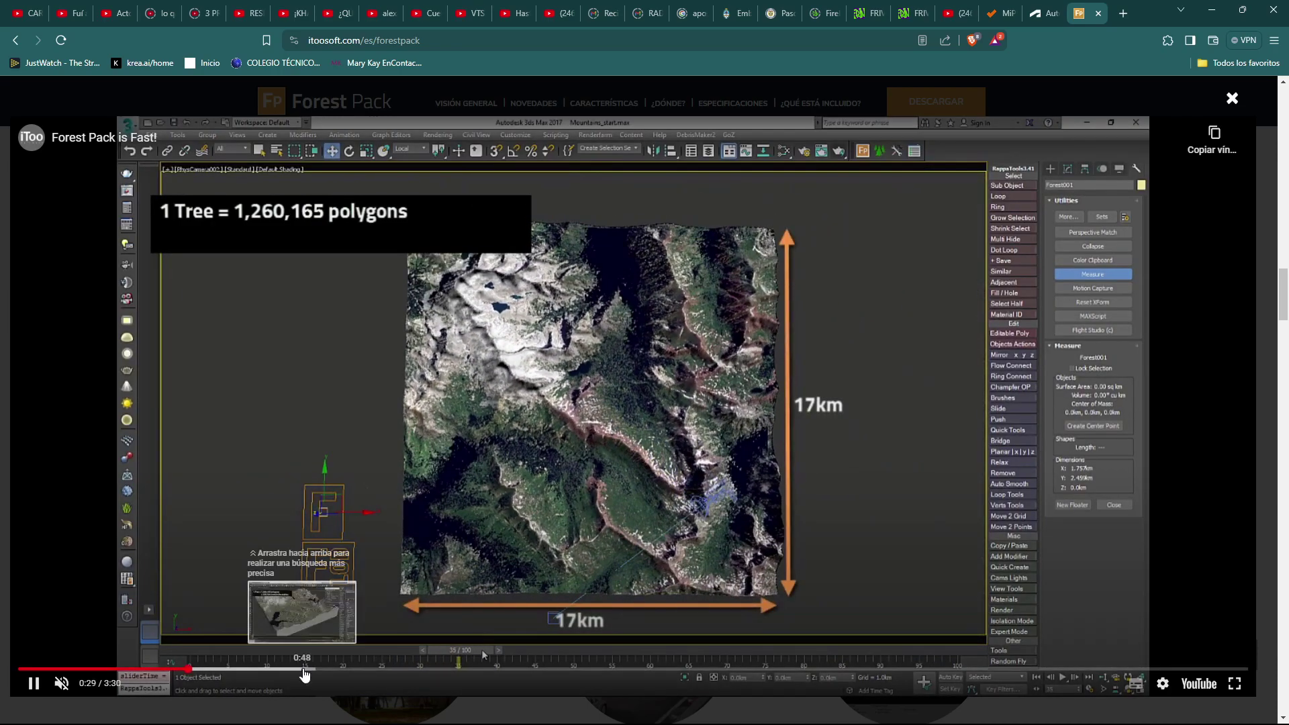
Skip ahead through the "Forest Pack is Fast!" video to around 2:30 and close the player.
click(304, 669)
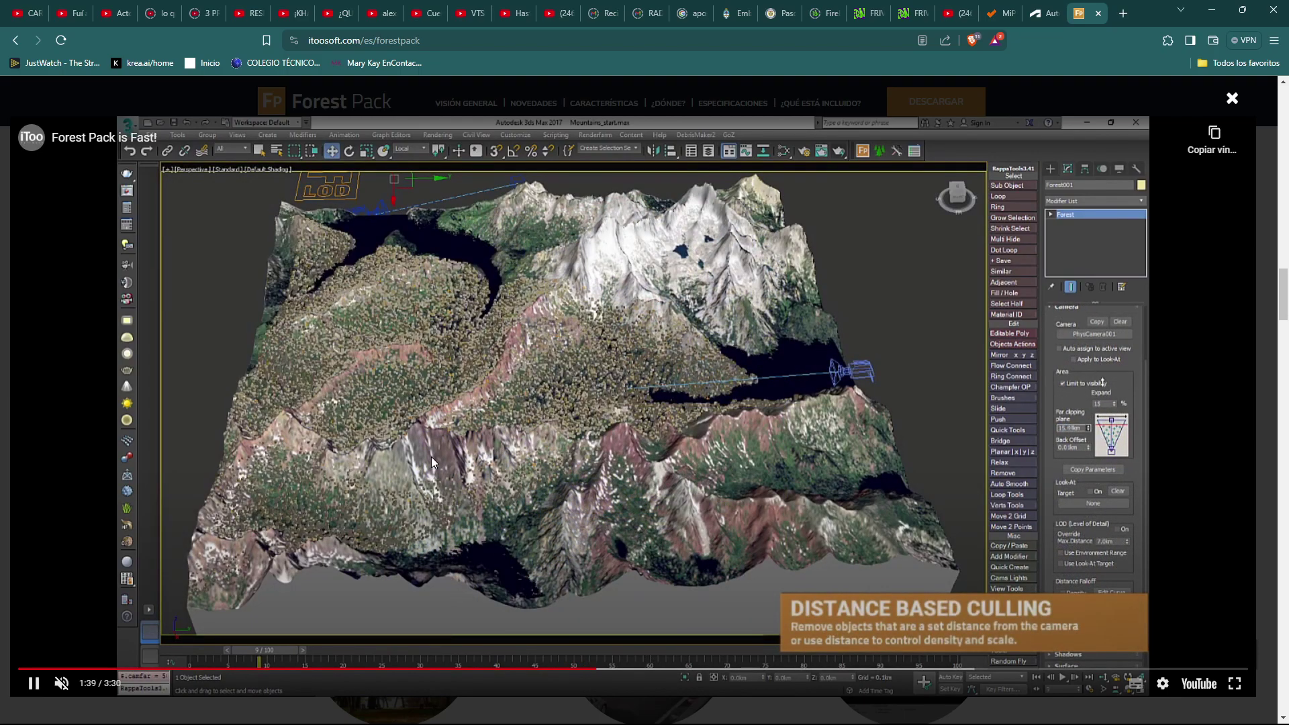
click(784, 670)
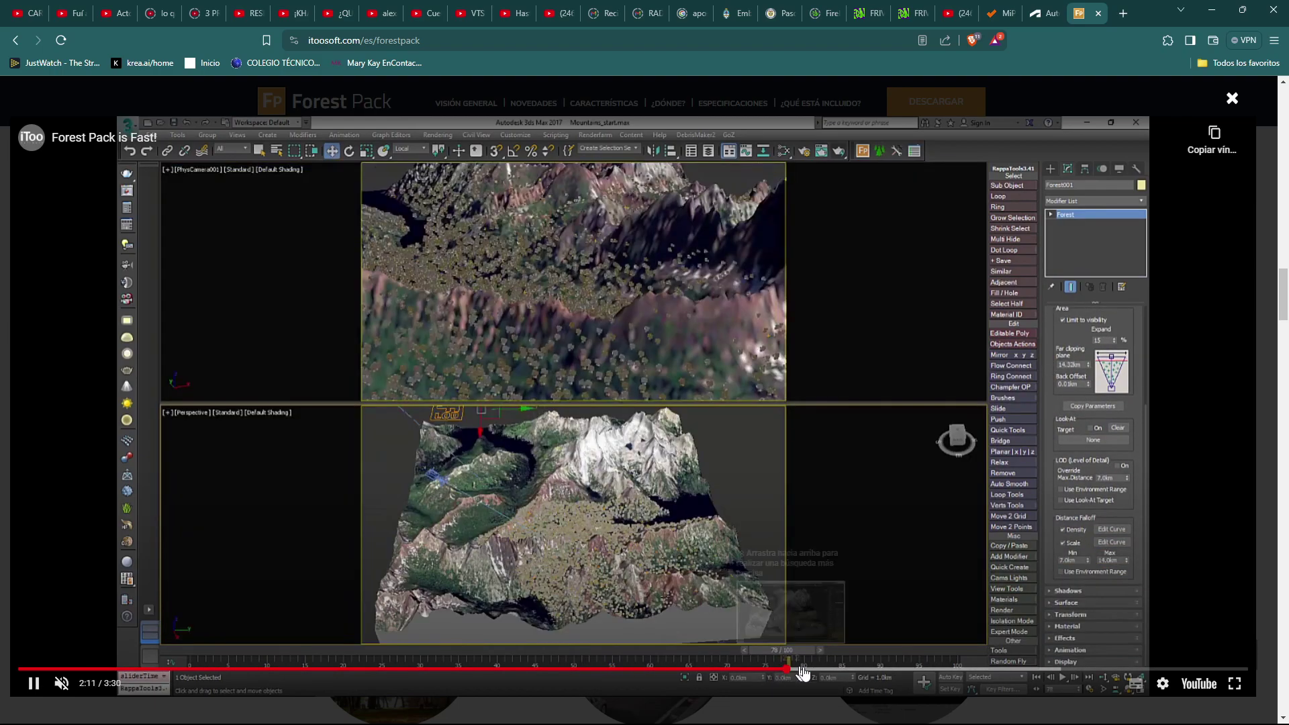
click(893, 669)
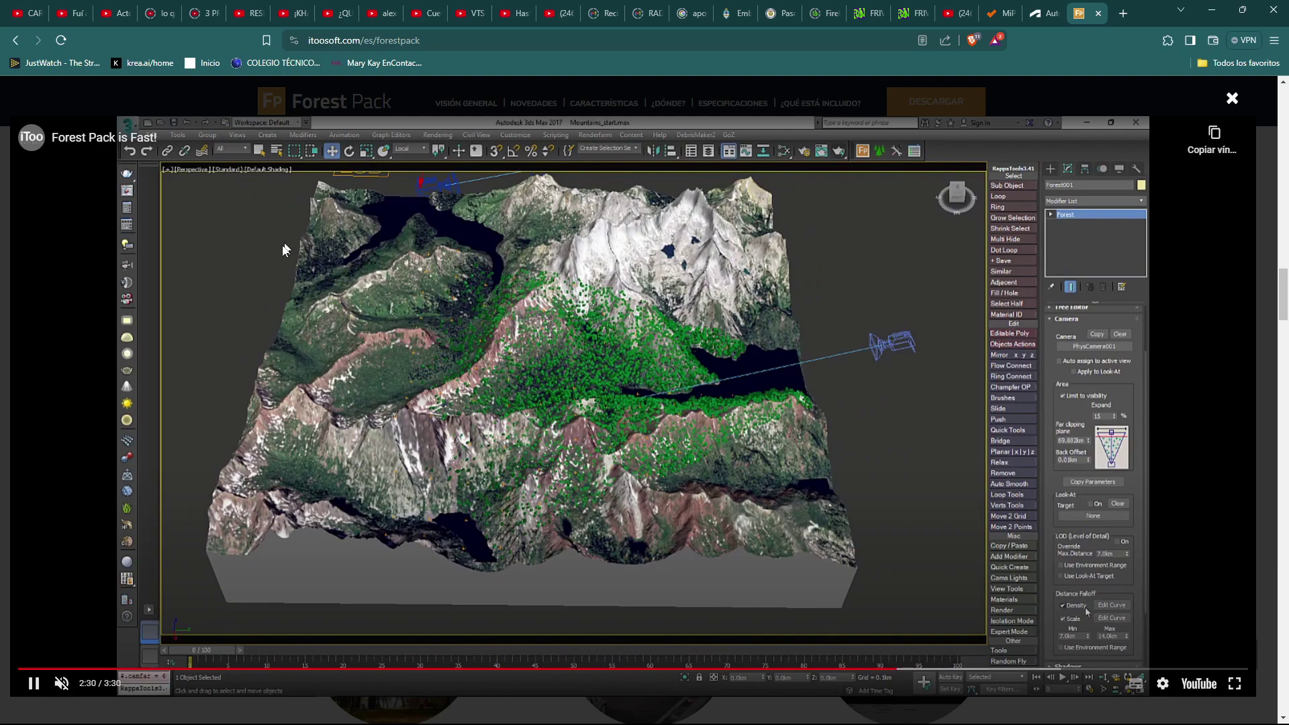
click(1230, 99)
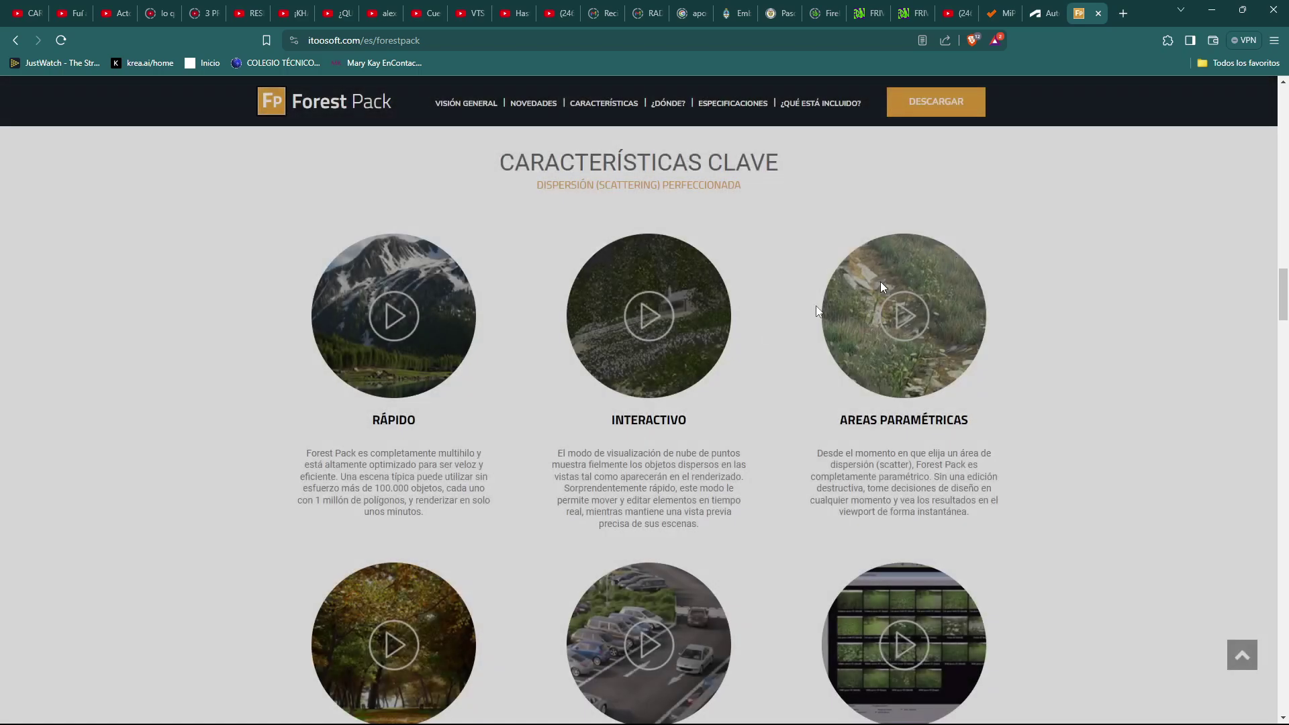
Look back over the Forest Pack page from the key characteristics through the new features to its header.
scroll(642, 366, up, 8)
scroll(641, 364, up, 6)
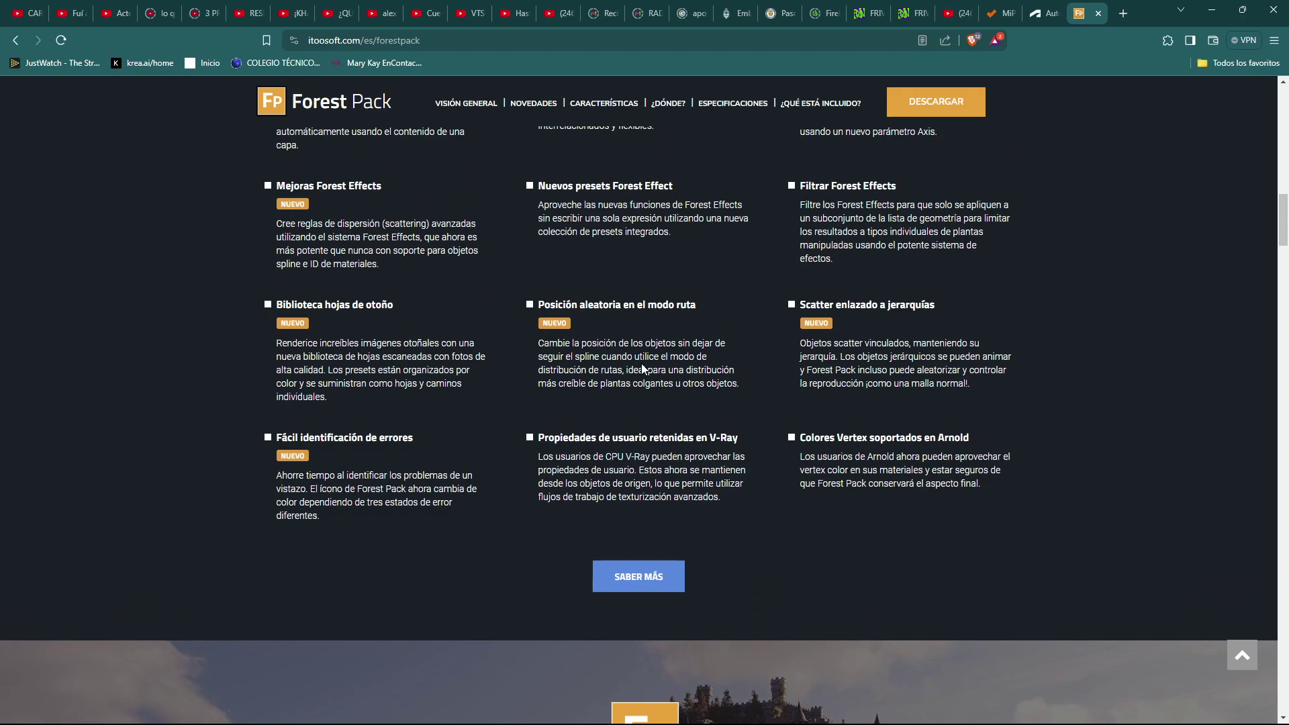
scroll(642, 364, up, 12)
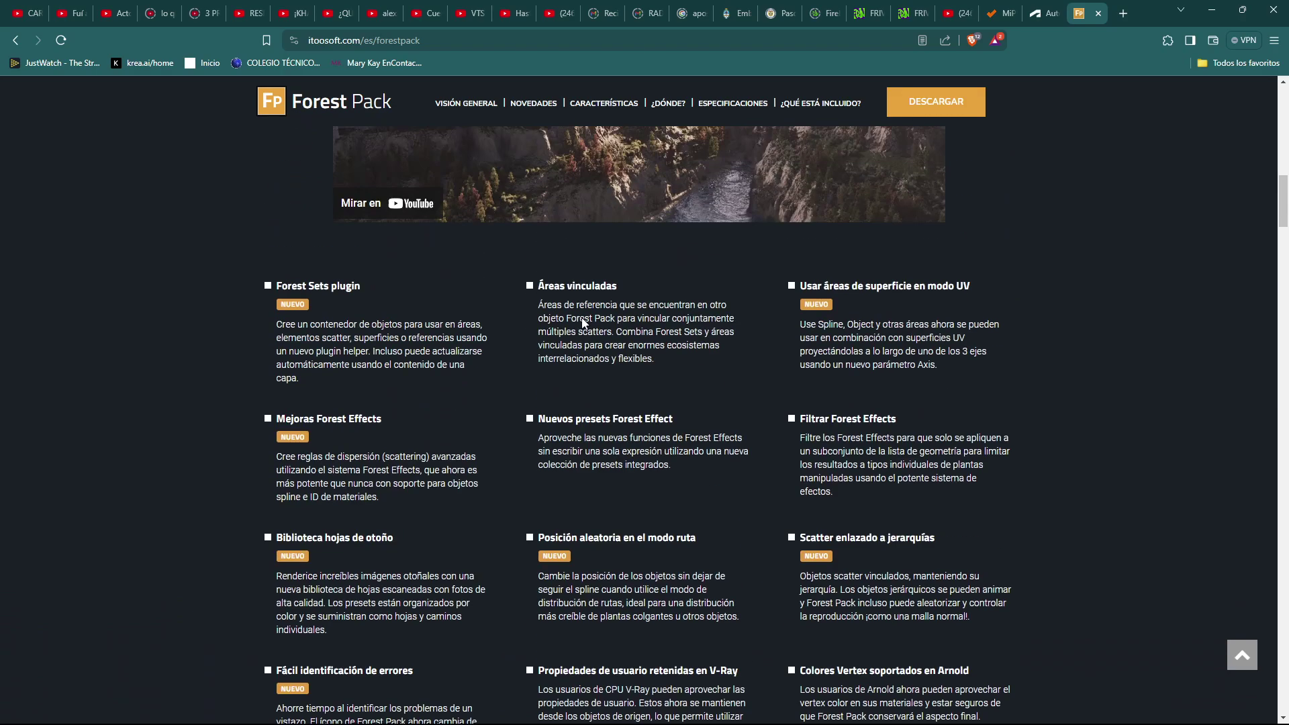
scroll(547, 239, up, 9)
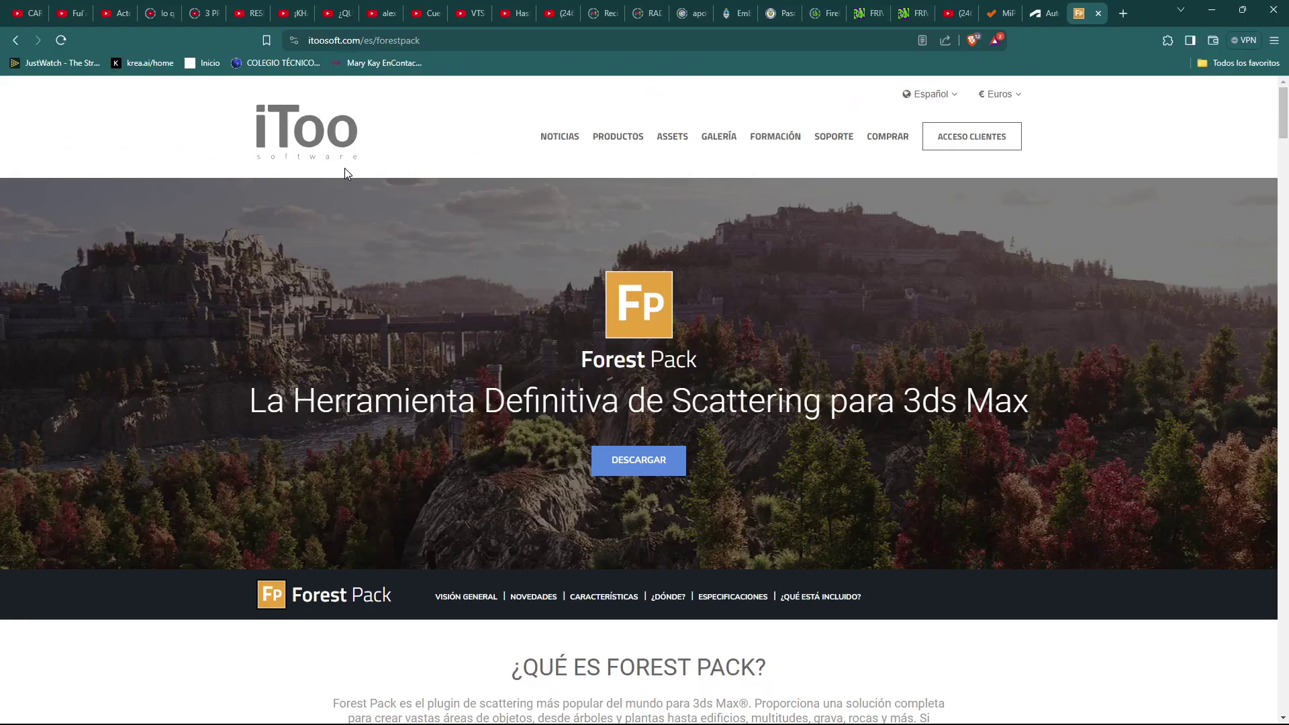
scroll(450, 255, down, 8)
scroll(450, 255, up, 8)
Switch to 3ds Max and look at the scattered cones from a wider, shifted view.
click(1214, 10)
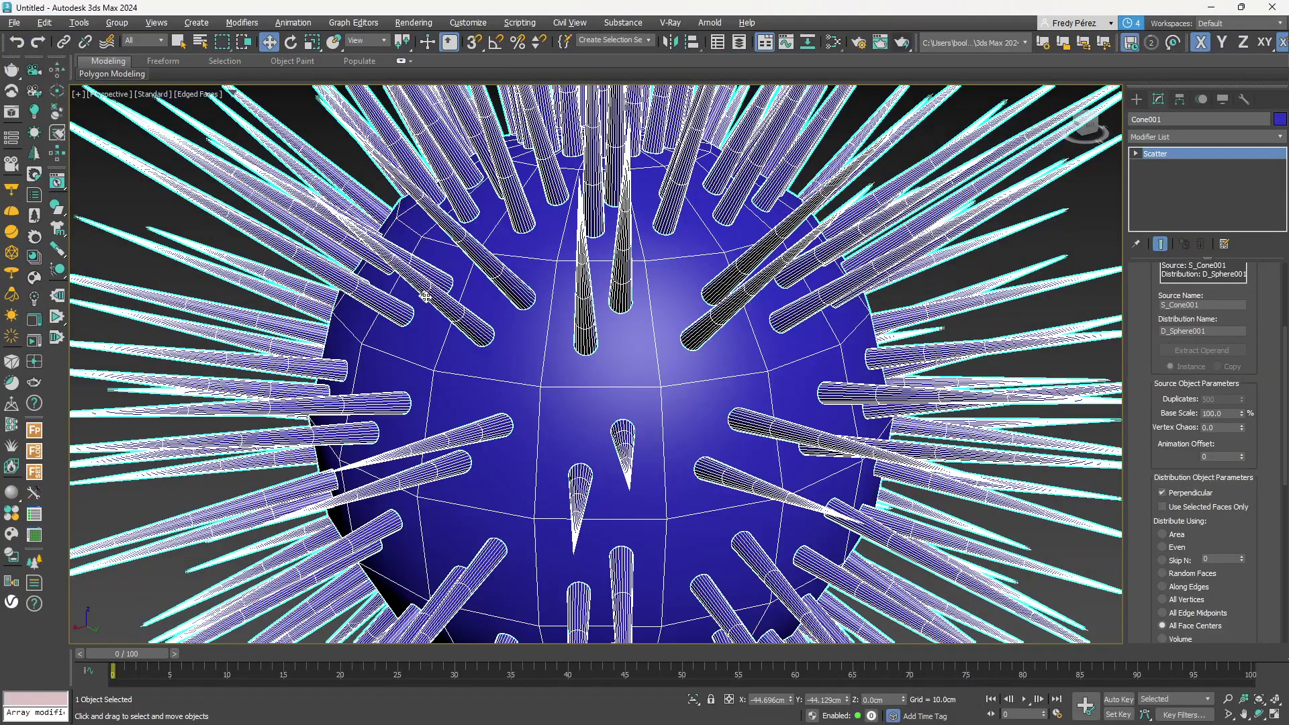
middle_drag(136, 233, 263, 251)
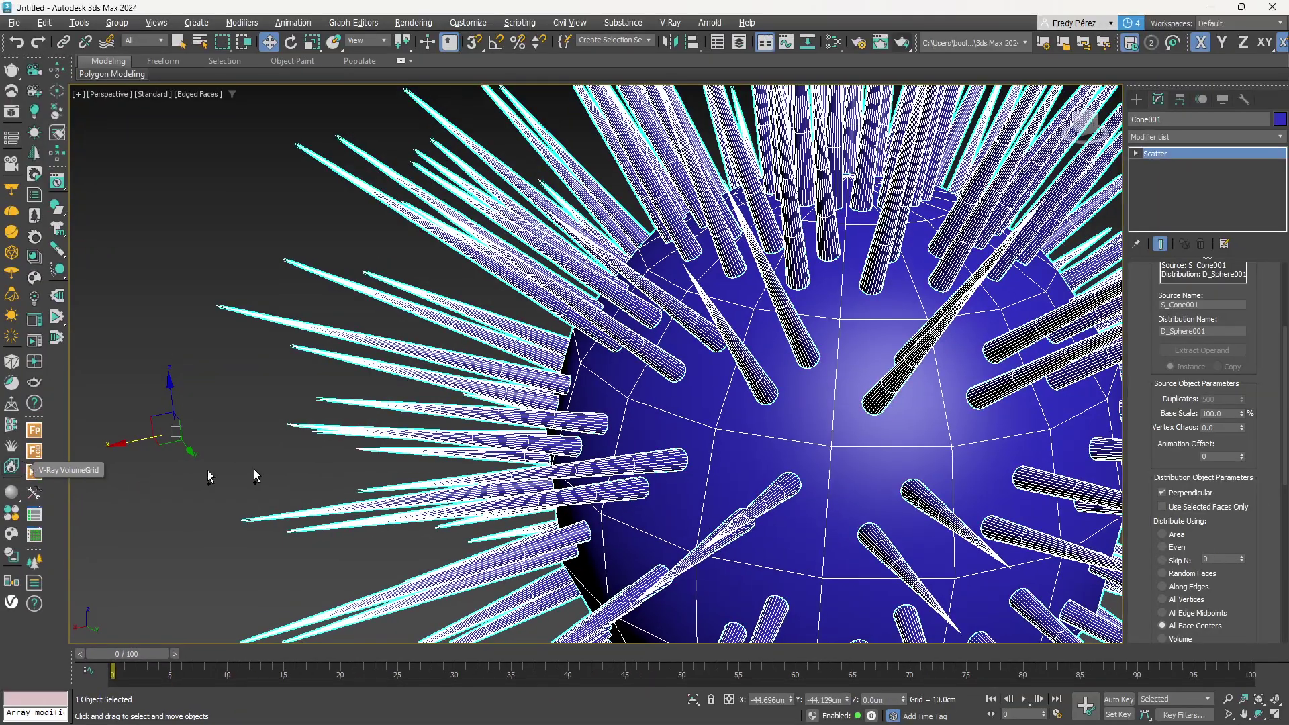
scroll(262, 457, down, 5)
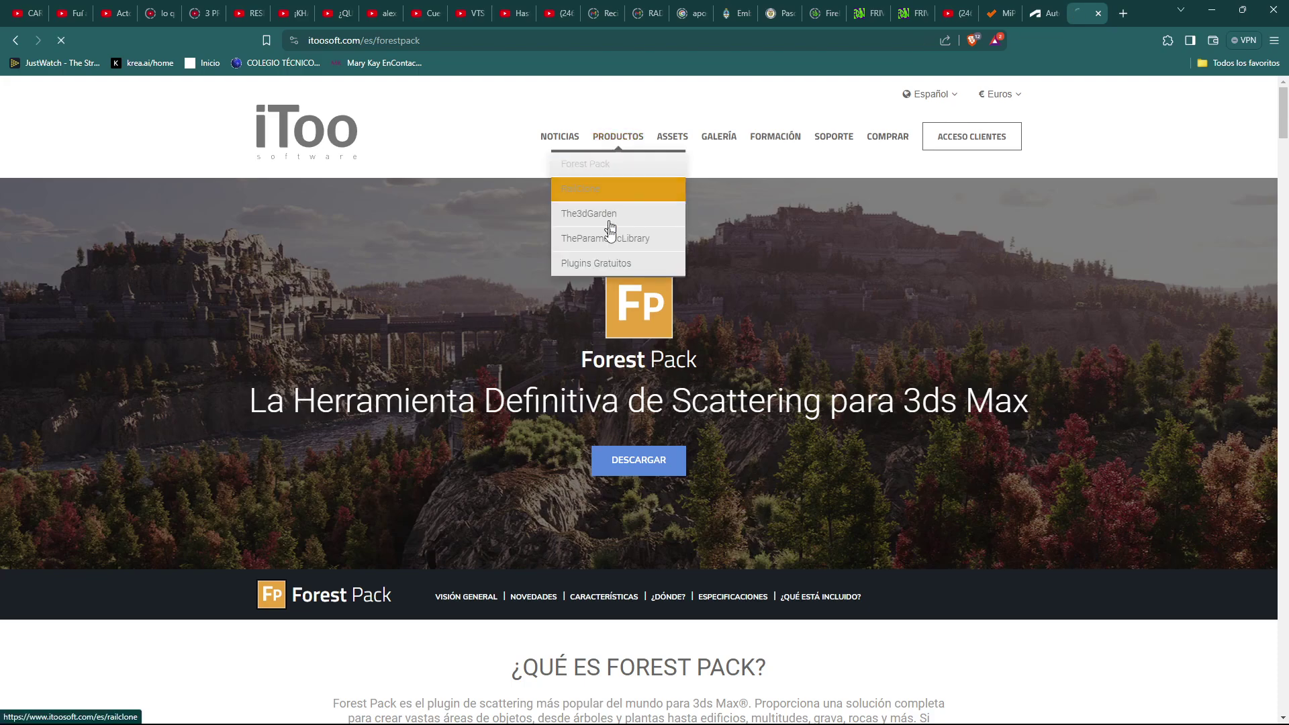
Go back to the browser, reopen Forest Pack from iToo's product list and read down to the page's comparison of its two versions.
click(607, 211)
scroll(591, 331, down, 10)
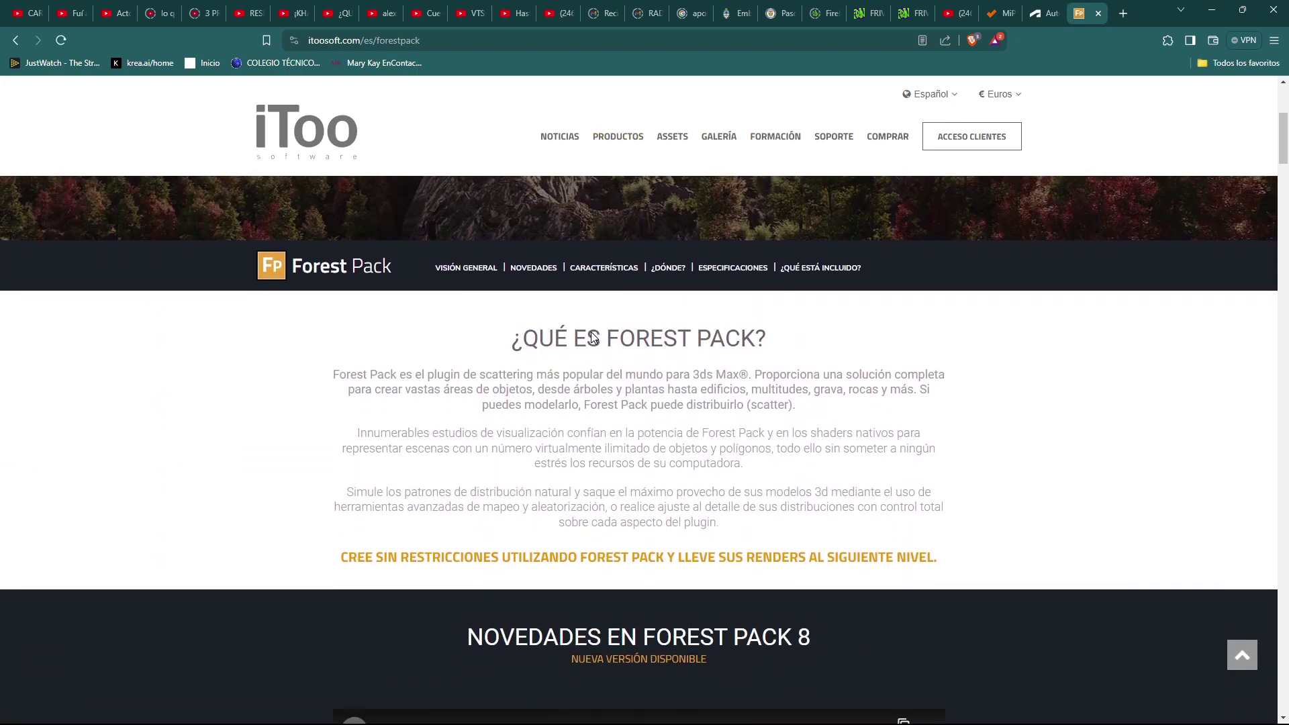
scroll(591, 335, down, 7)
scroll(587, 340, up, 15)
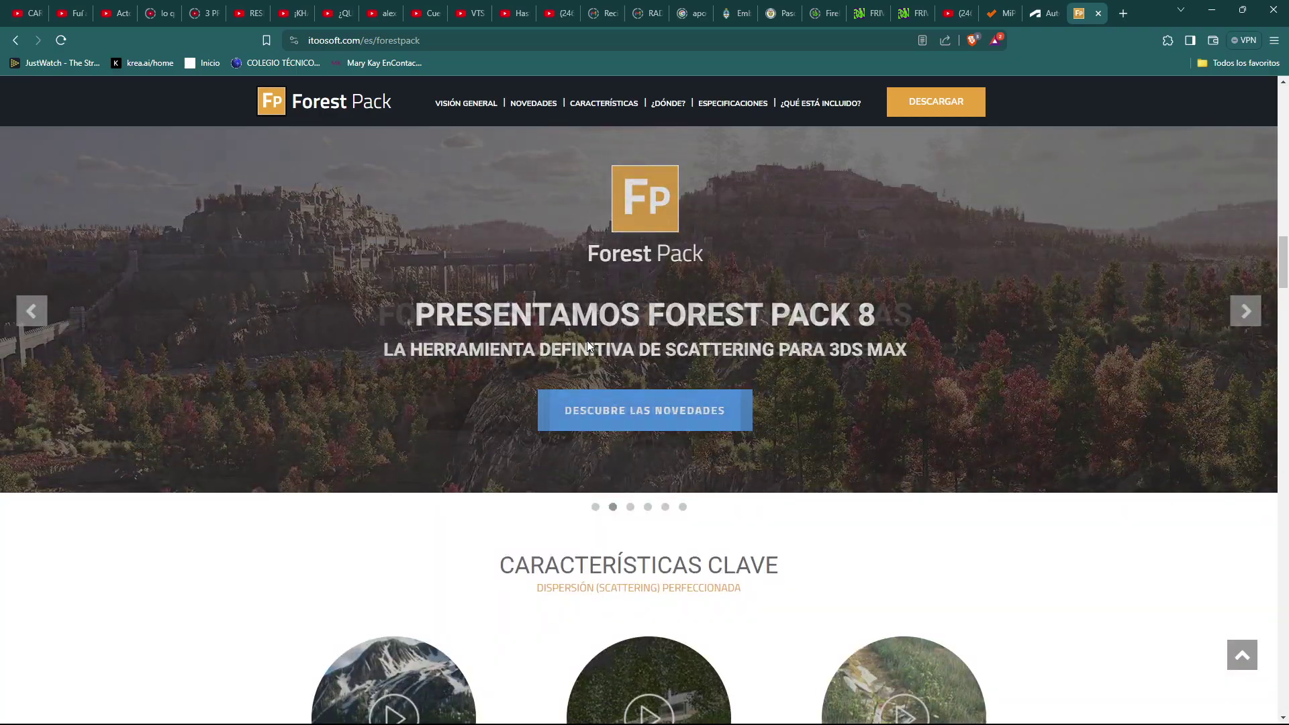
scroll(582, 354, down, 4)
scroll(581, 354, down, 20)
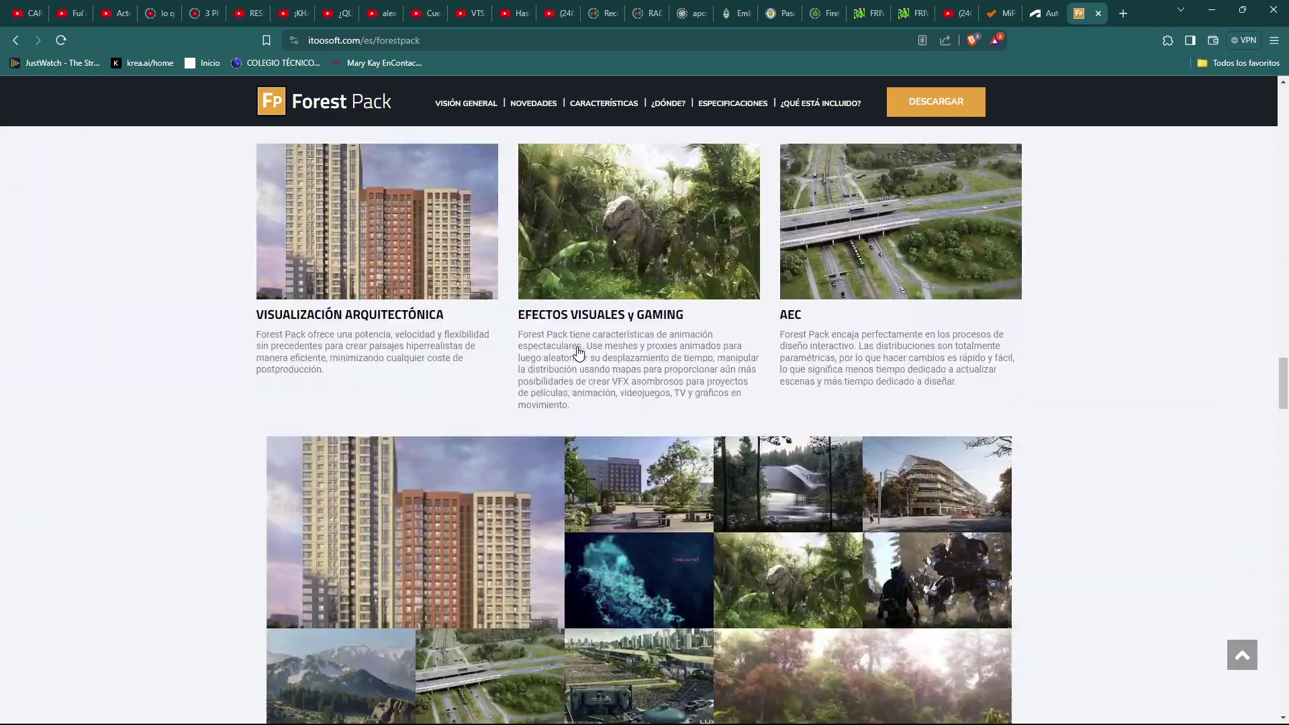
scroll(572, 350, down, 15)
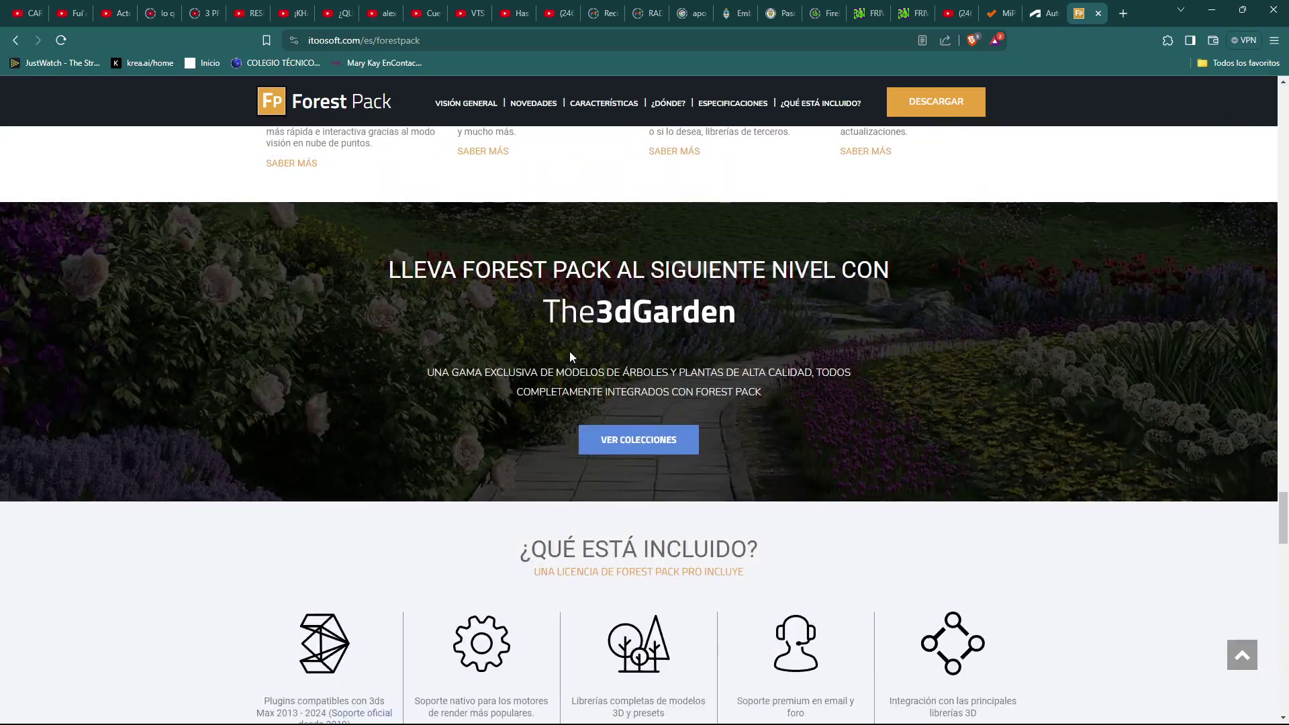
scroll(571, 353, down, 5)
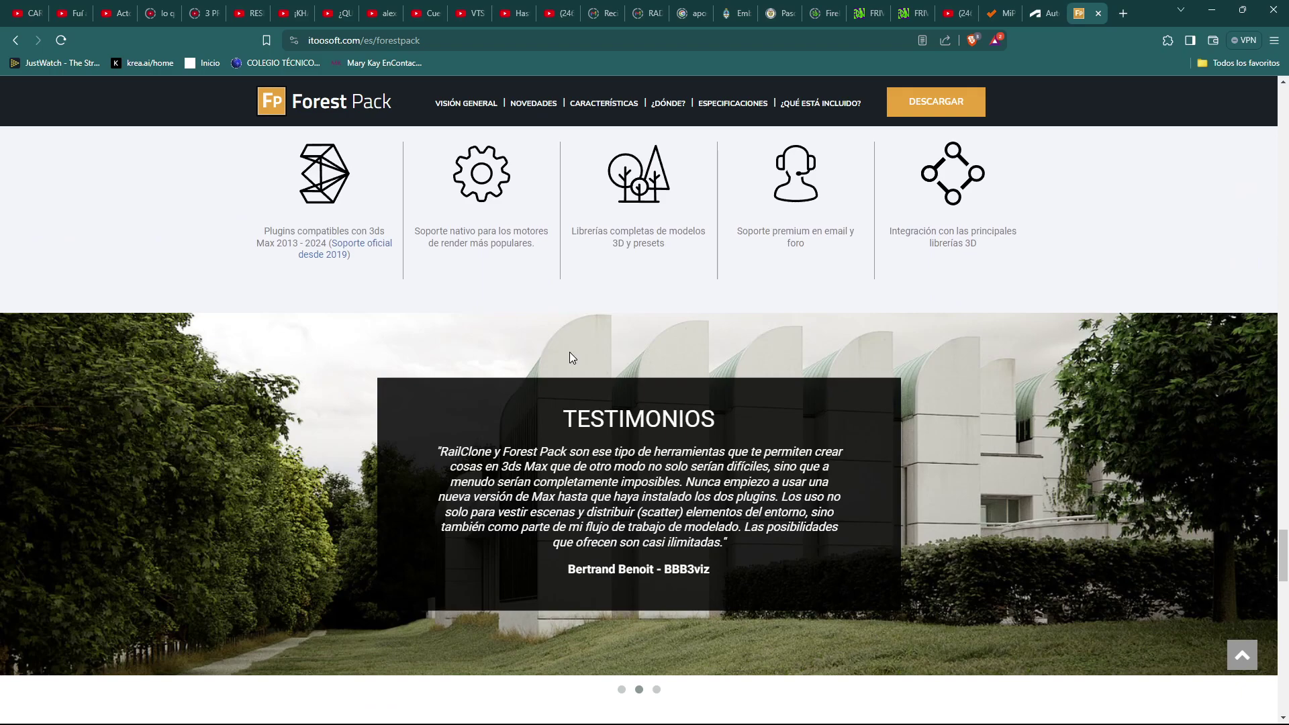
scroll(569, 357, down, 8)
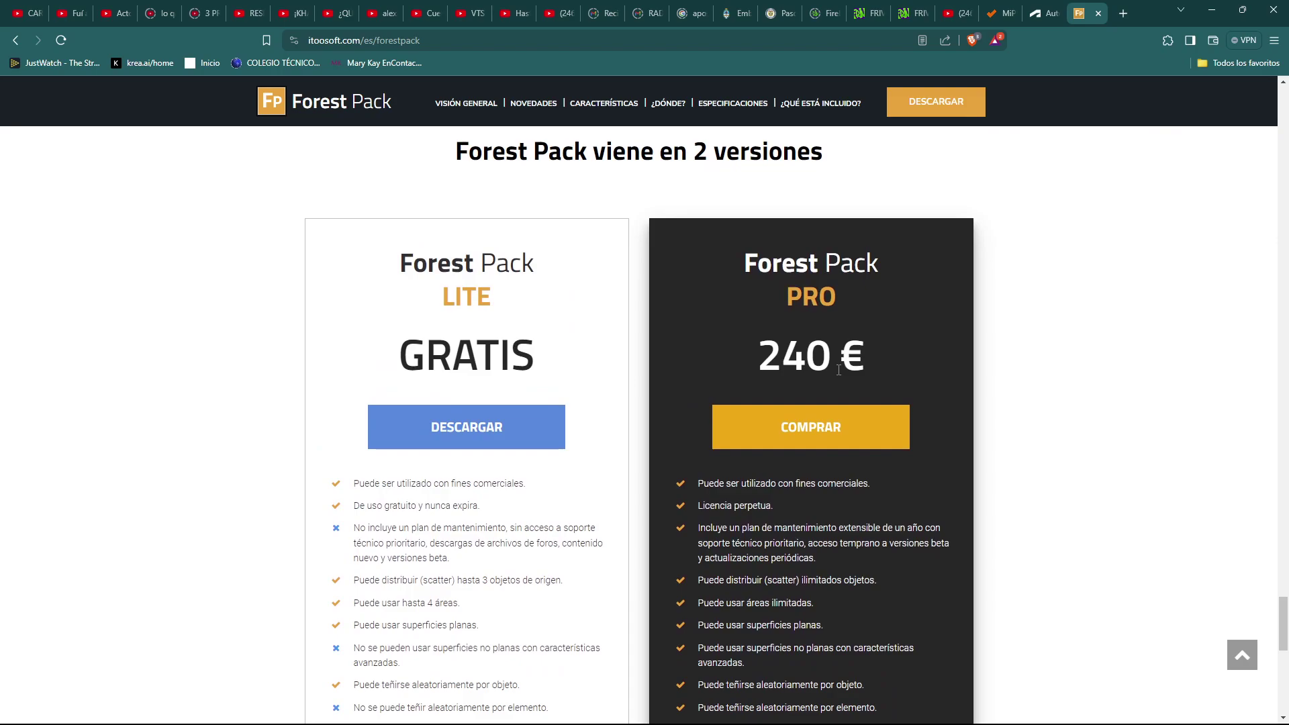
Highlight the Forest Pack Pro price and compare the feature lists of the Lite and Pro versions.
drag(865, 353, 766, 354)
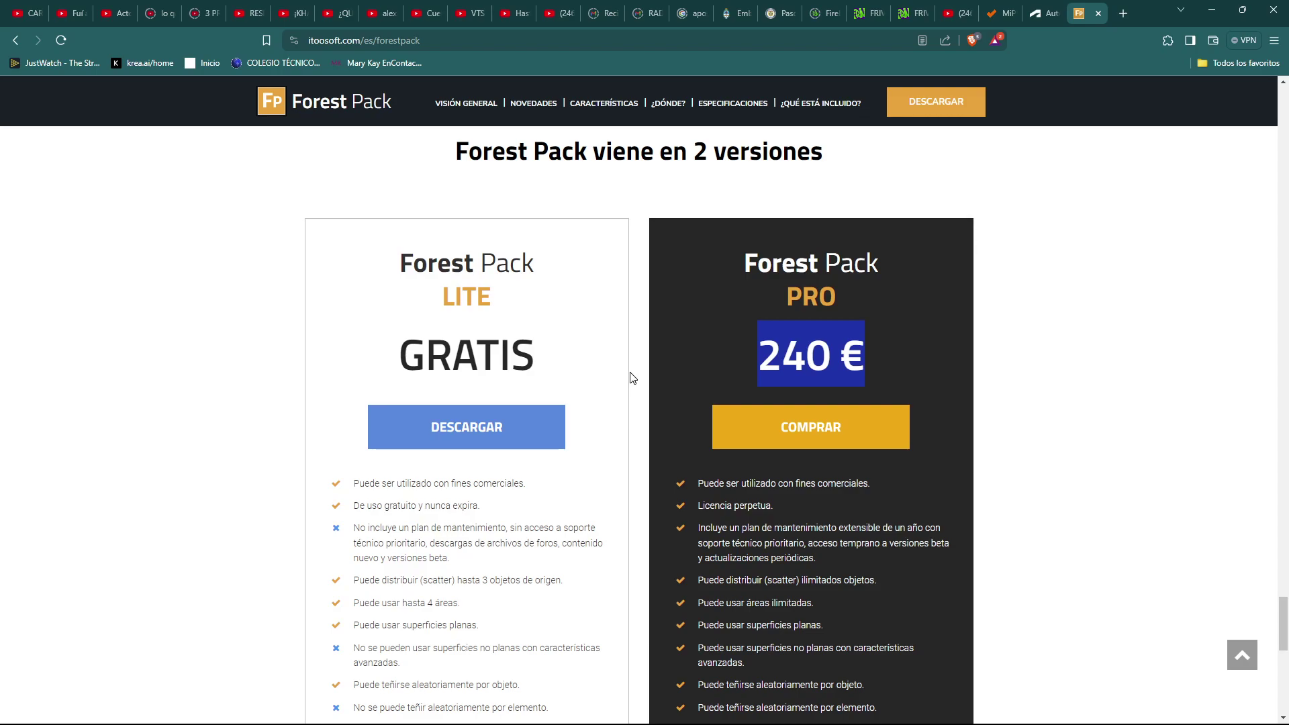
scroll(528, 380, down, 2)
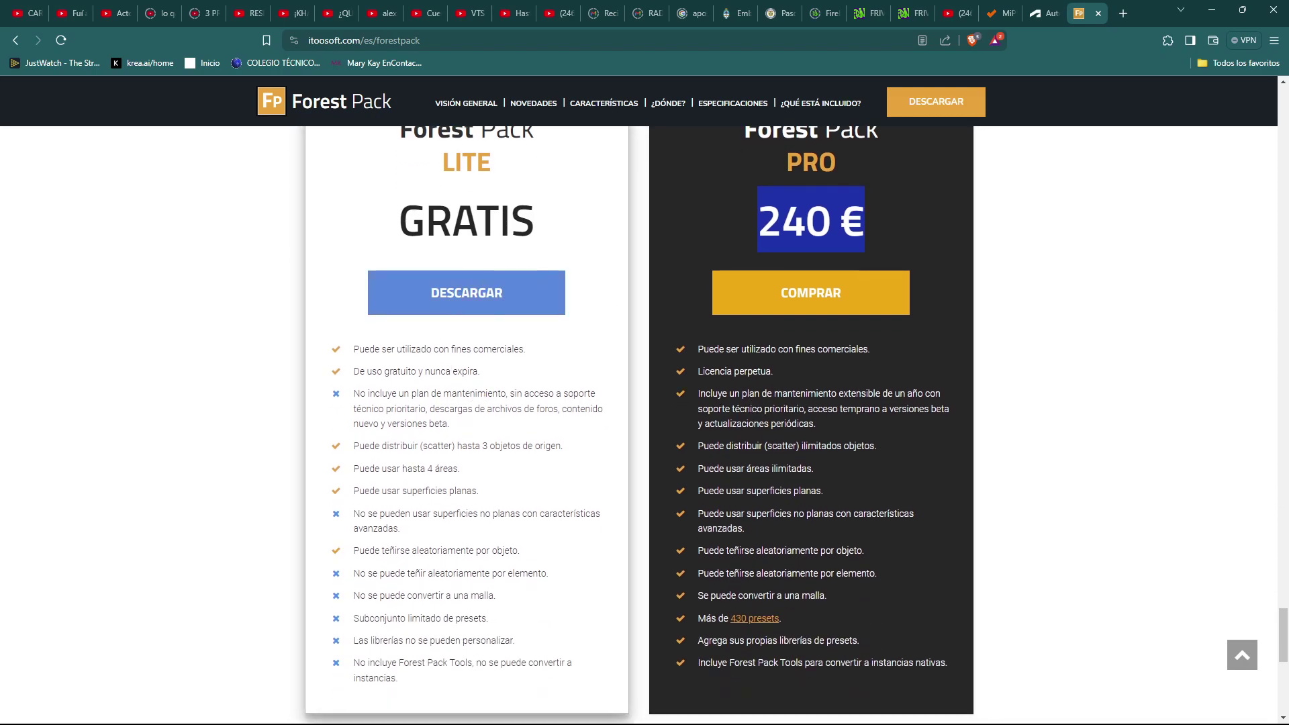
scroll(386, 346, down, 1)
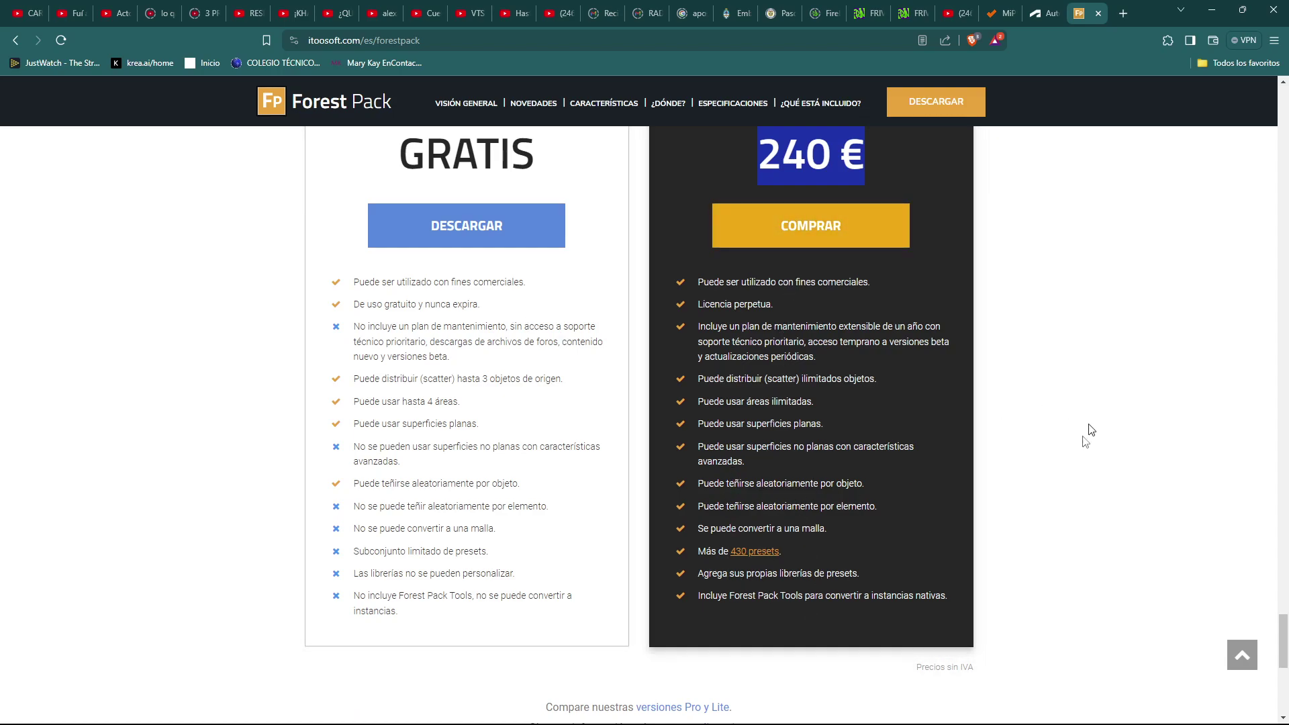
Return to 3ds Max and bring up the creation options for Compound Objects.
click(1214, 15)
scroll(730, 489, up, 3)
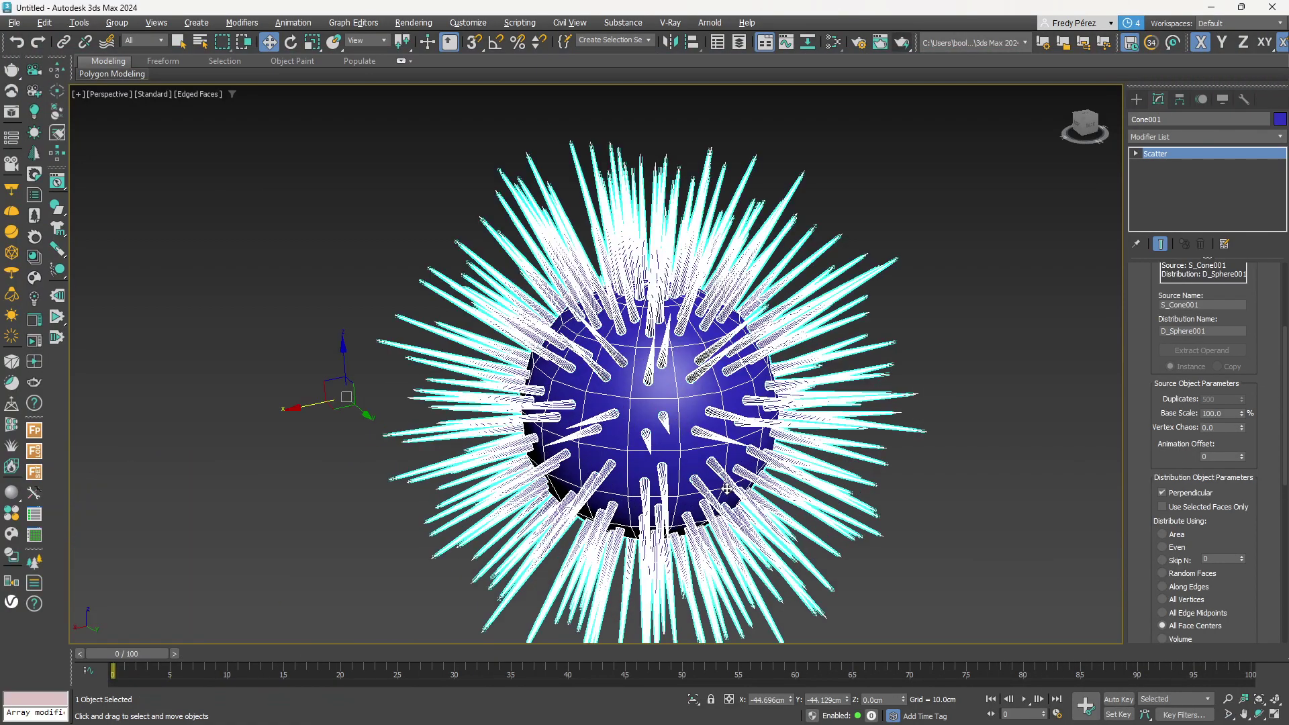
scroll(1046, 298, down, 4)
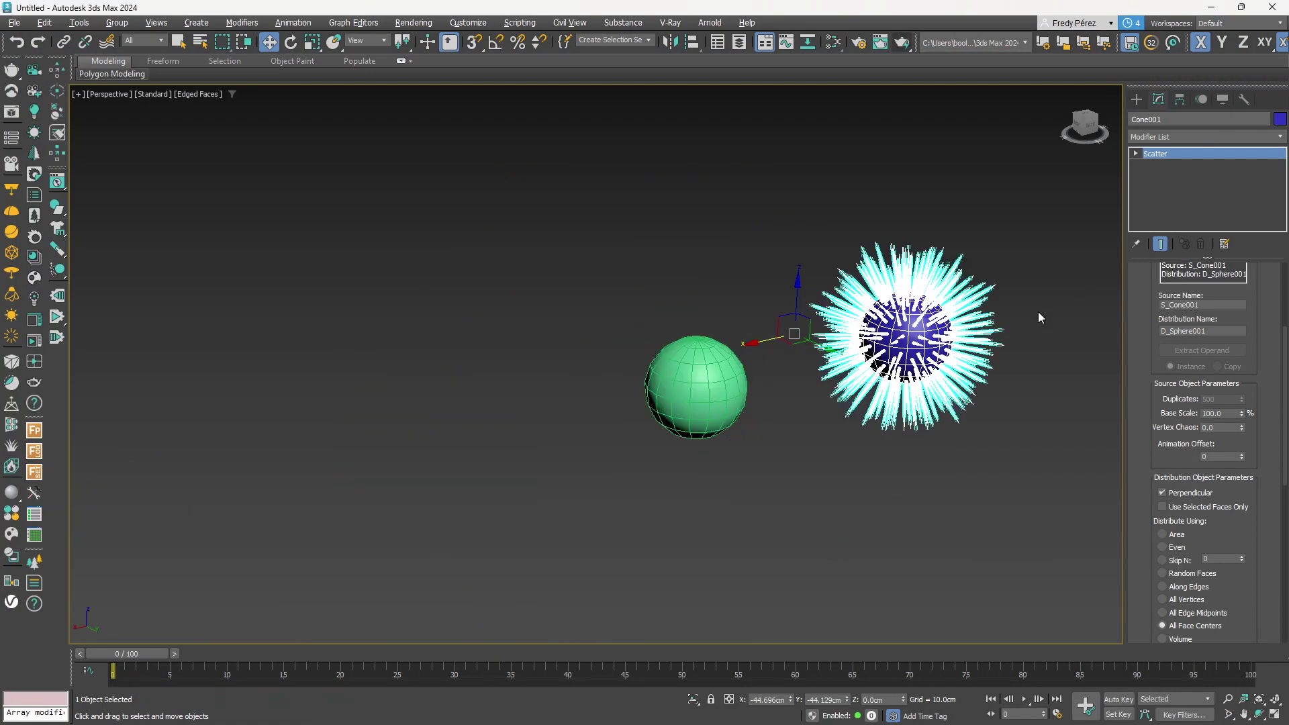
click(1136, 98)
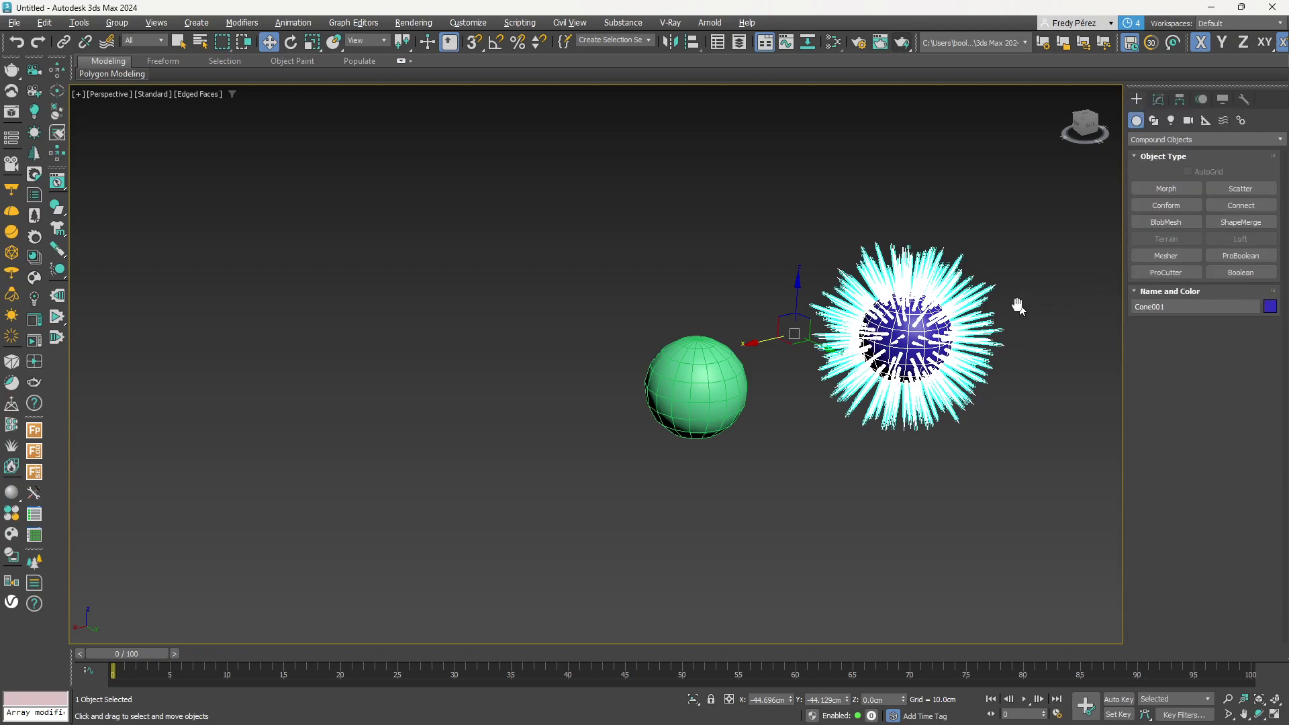
Examine the cones scattered over the blue sphere up close and beside the green sphere.
middle_drag(1021, 309, 861, 340)
scroll(860, 341, up, 3)
scroll(874, 341, up, 4)
scroll(875, 343, up, 2)
scroll(880, 339, down, 5)
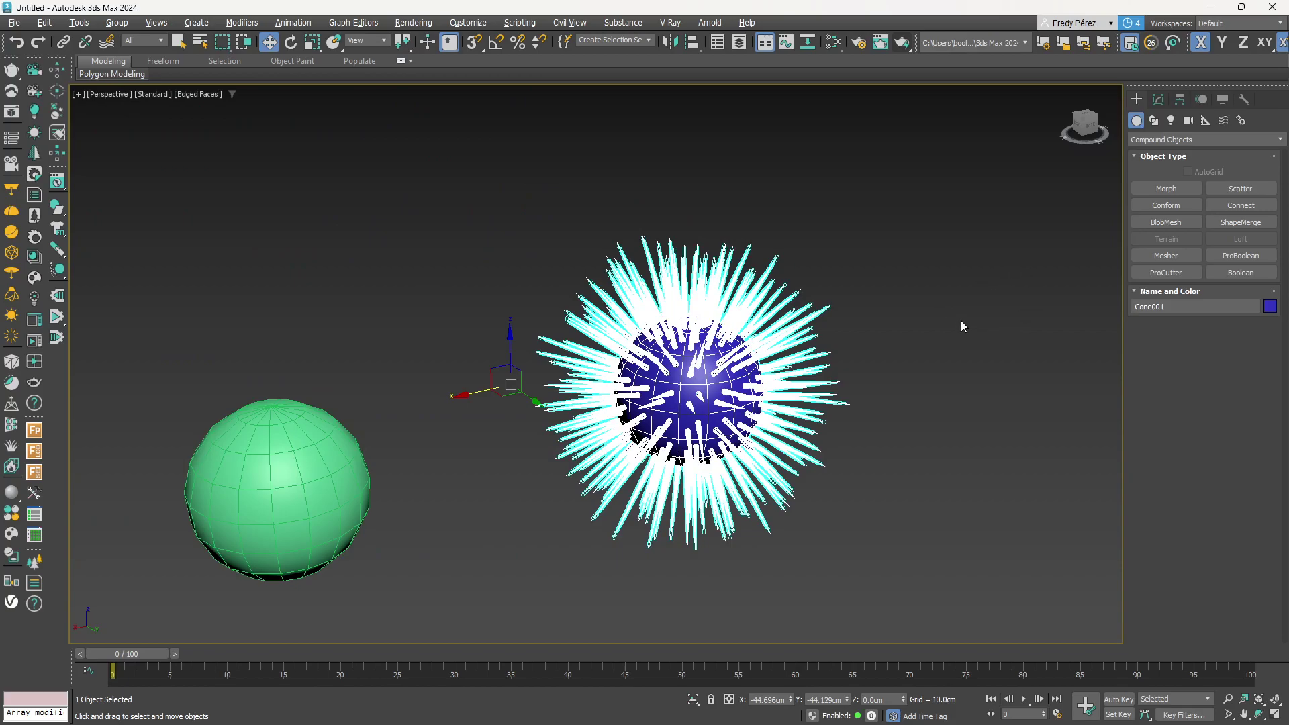
scroll(929, 319, up, 4)
middle_drag(929, 319, 1037, 276)
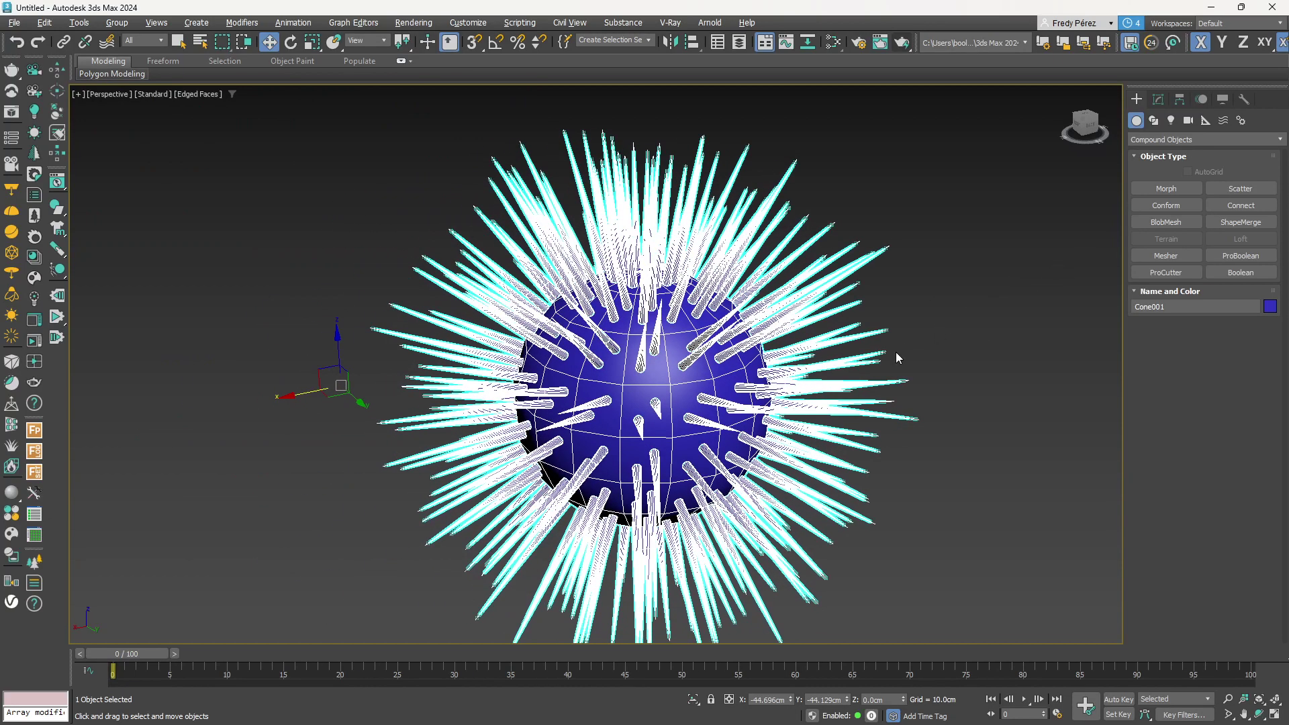
scroll(896, 356, down, 4)
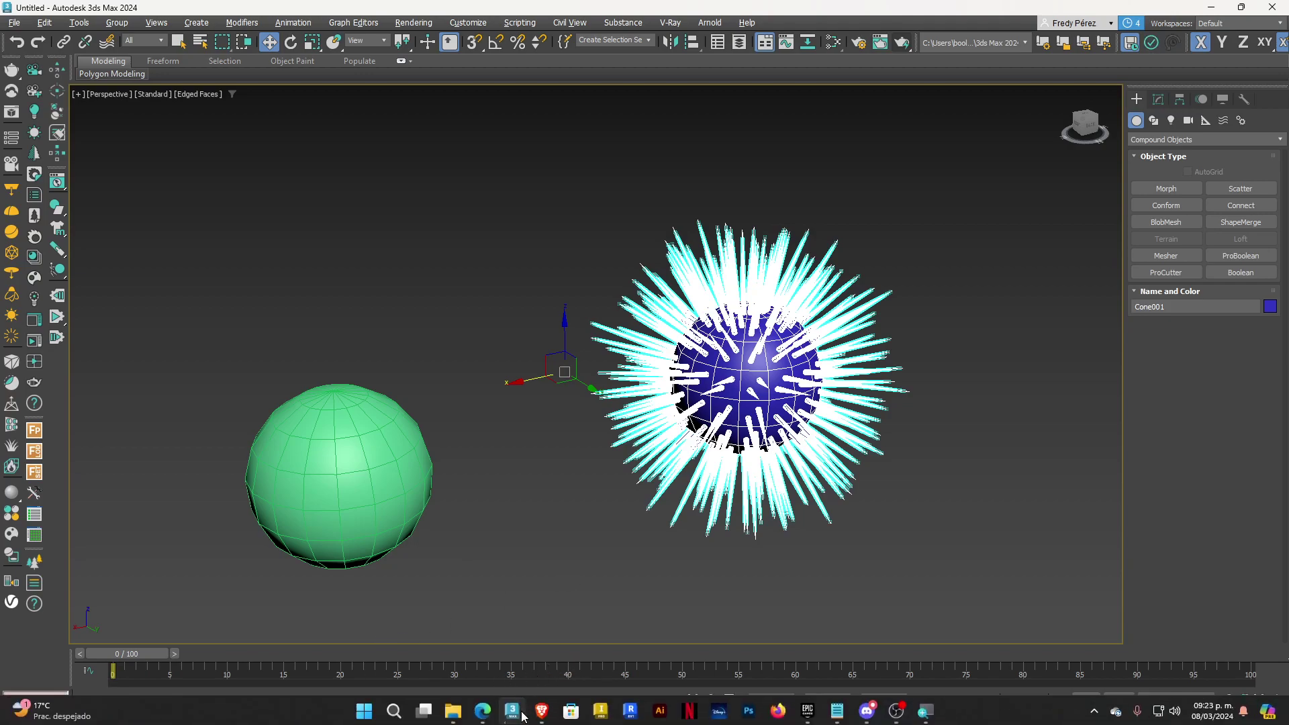
Switch to the Discord study room window.
mouse_move(510, 706)
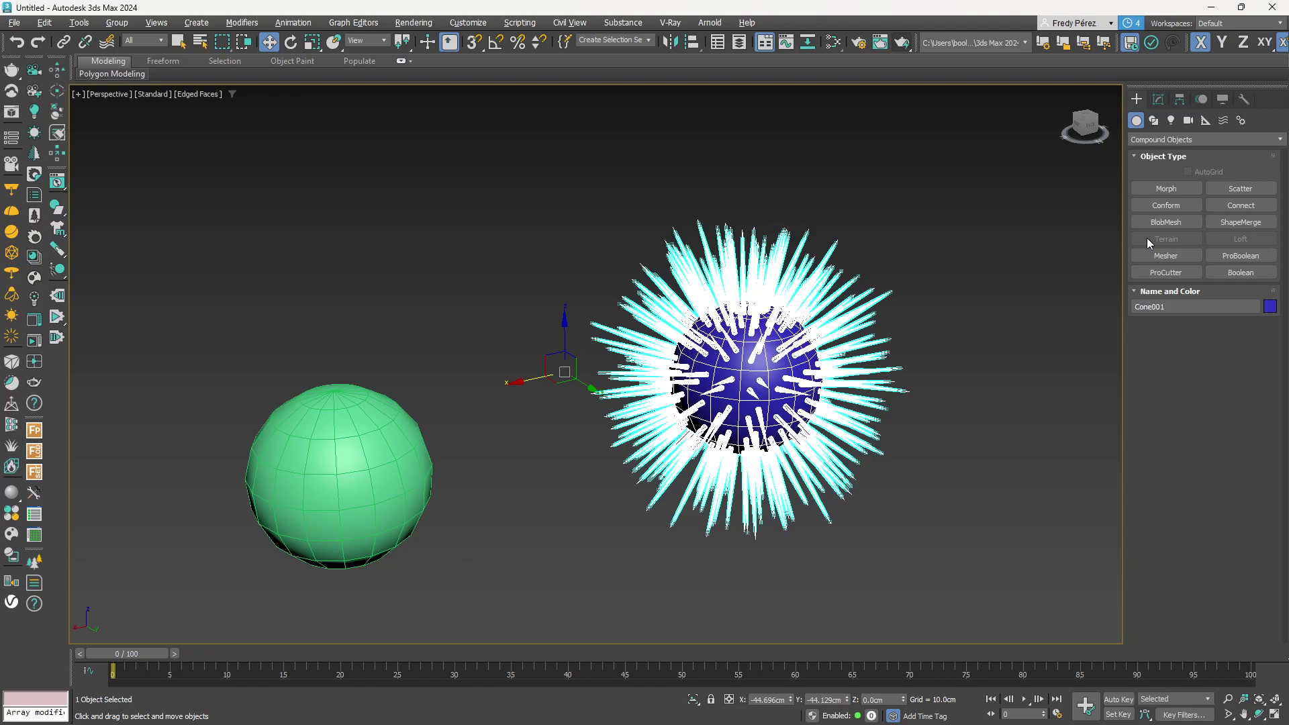
key(alt+Tab)
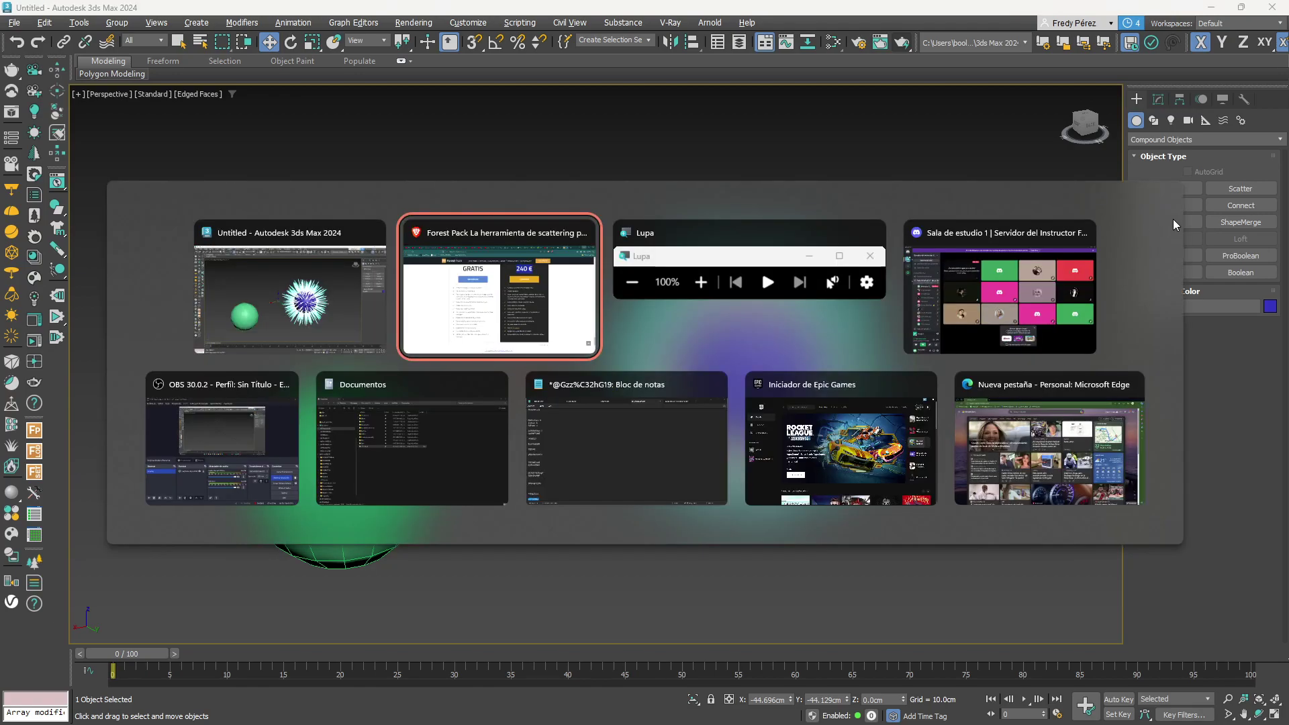
key(alt+Tab)
key(alt+Tab)
key(alt+Tab)
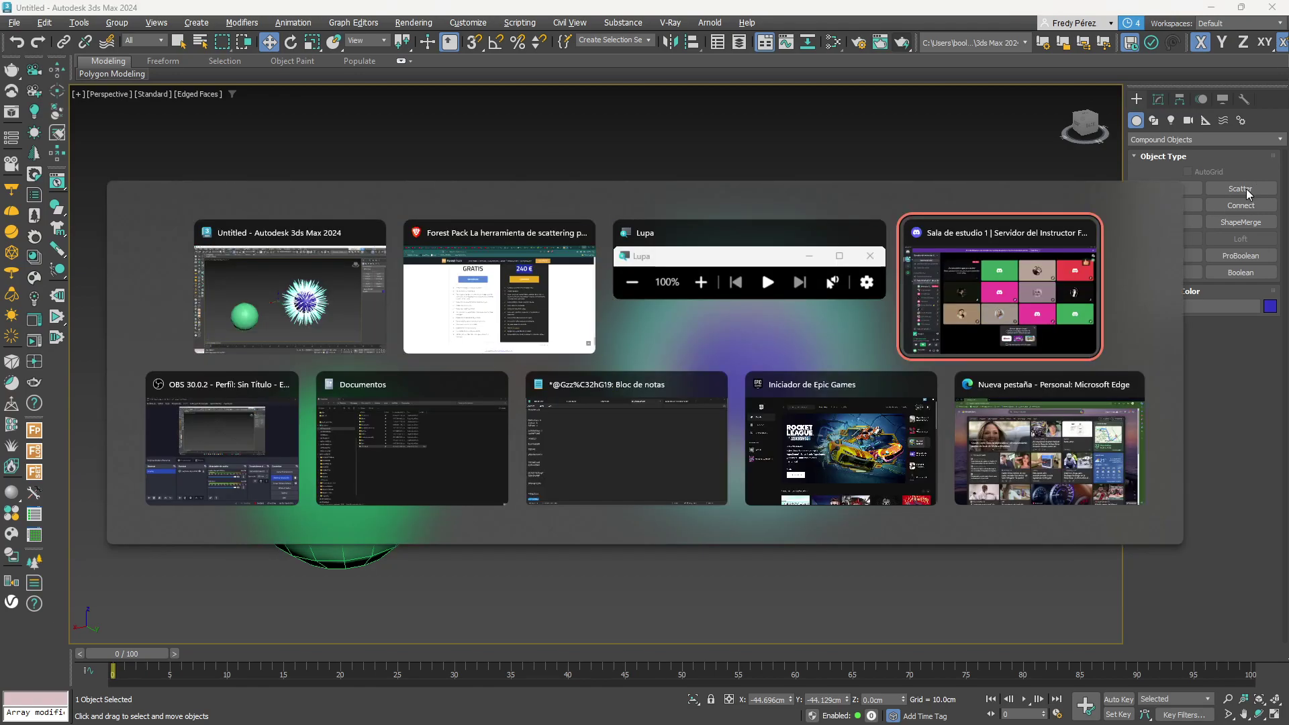